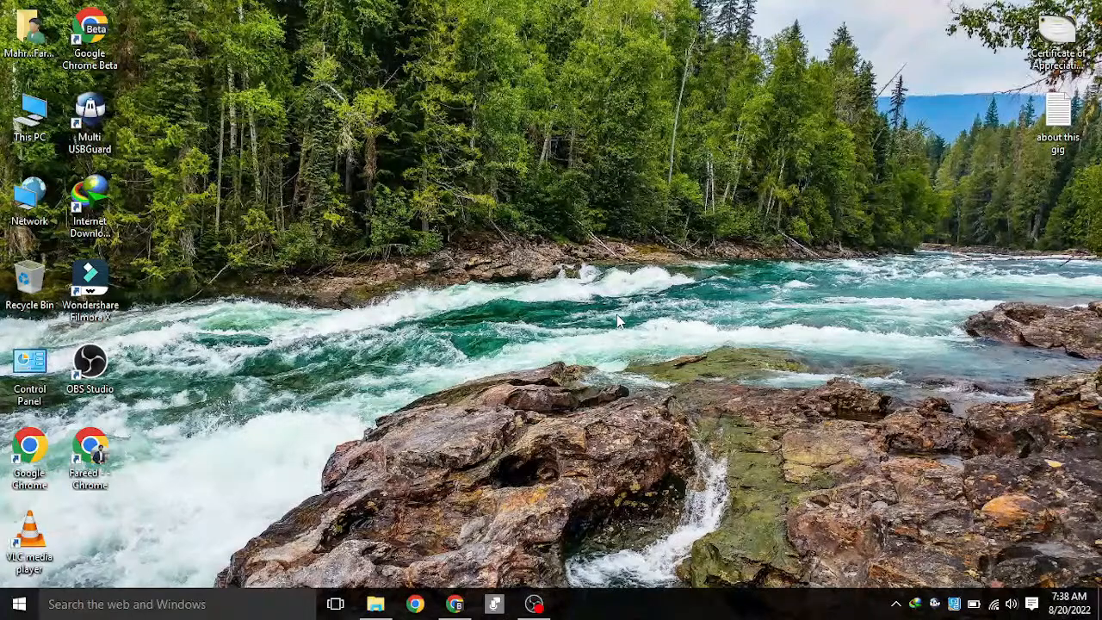
Switch to Chrome, search Google for fiverr.com and open the Fiverr website from the results
{"action": "mouse_move", "coordinate": [453, 606]}
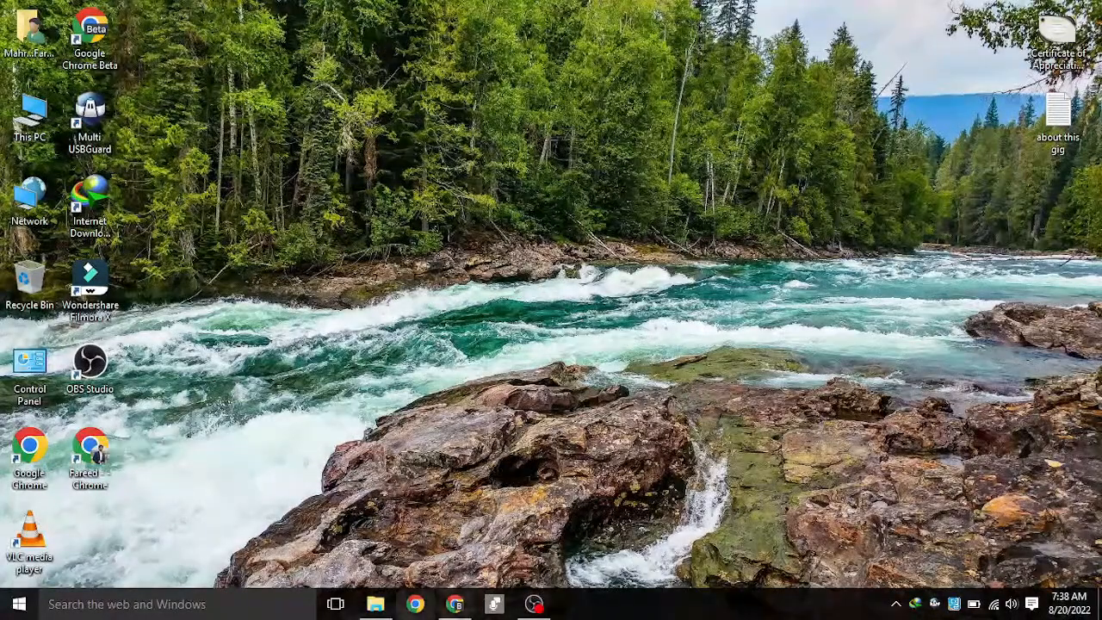
{"action": "left_click", "coordinate": [455, 603]}
{"action": "left_click", "coordinate": [424, 383]}
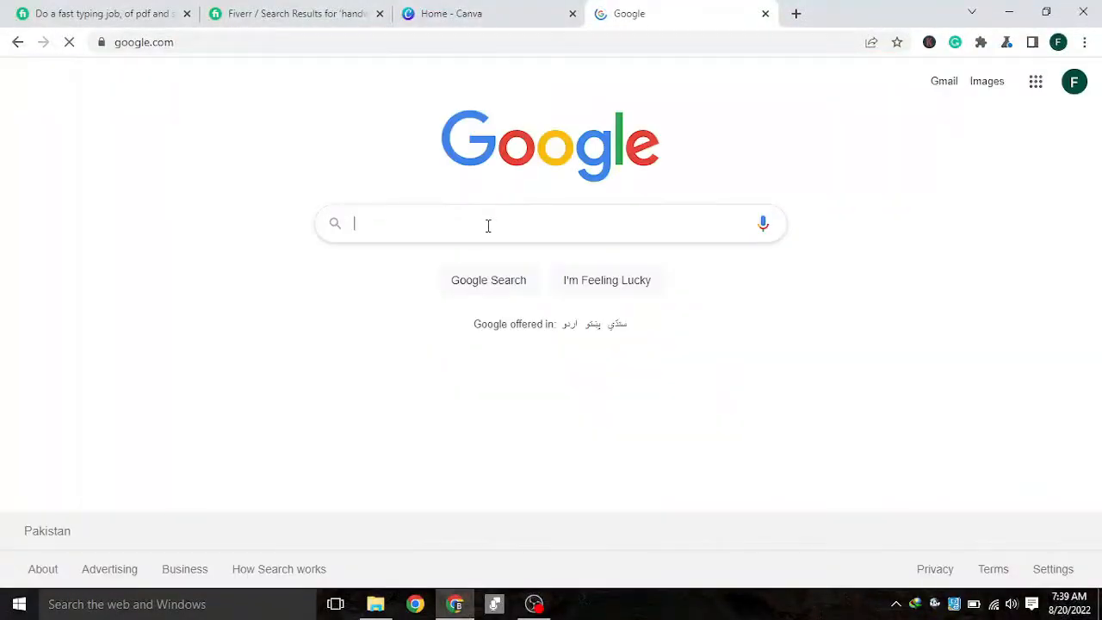
{"action": "left_click", "coordinate": [478, 224]}
{"action": "type", "text": "fiverr.com"}
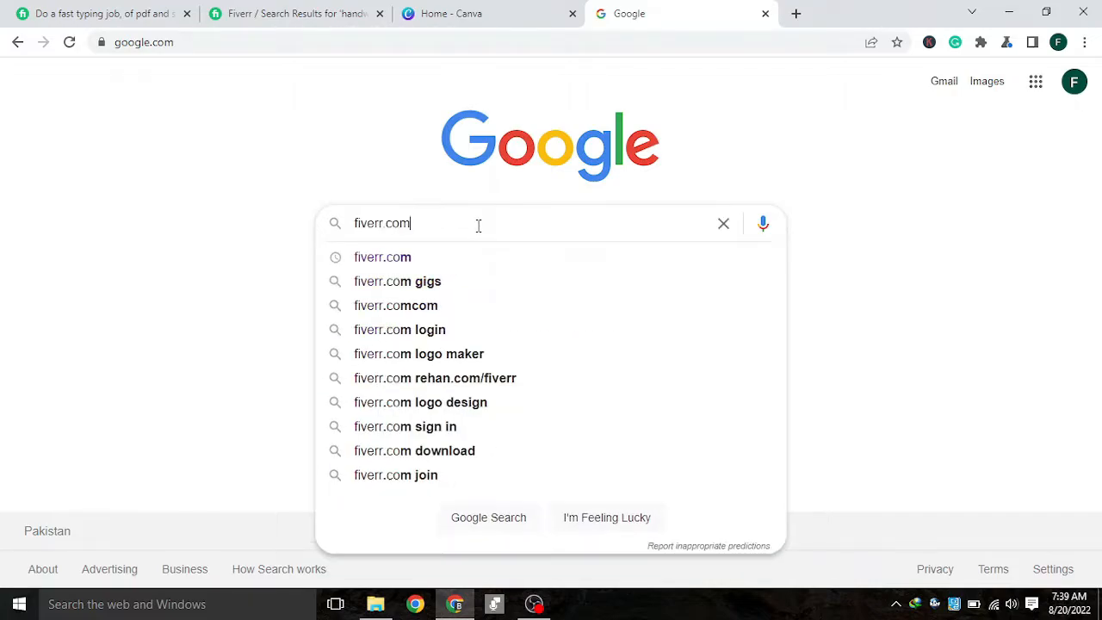
{"action": "key", "text": "Return"}
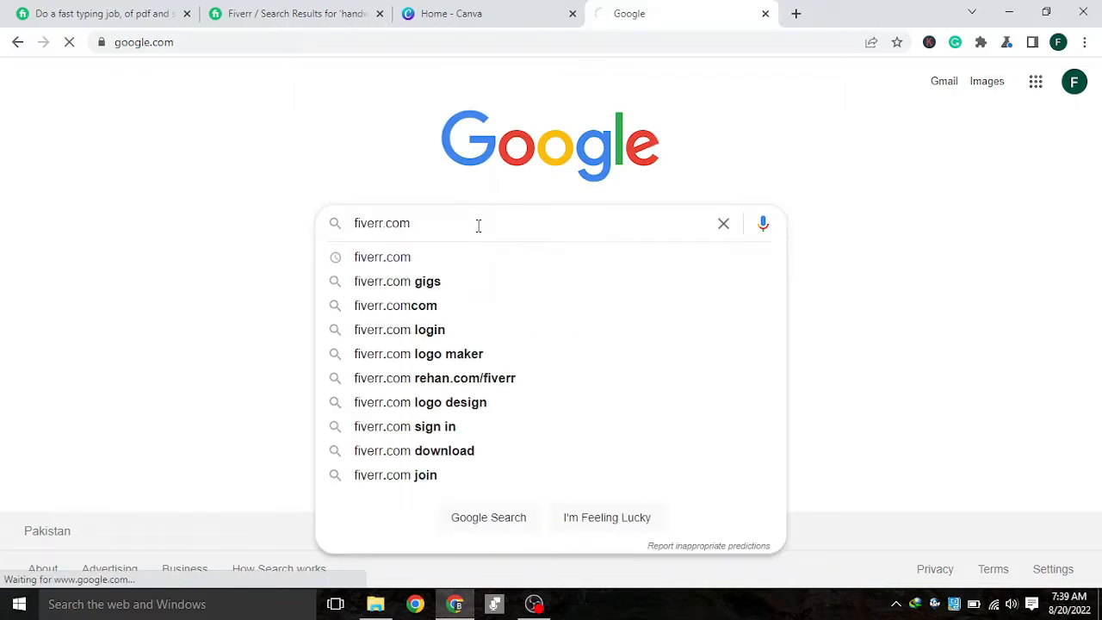
{"action": "left_click", "coordinate": [253, 239]}
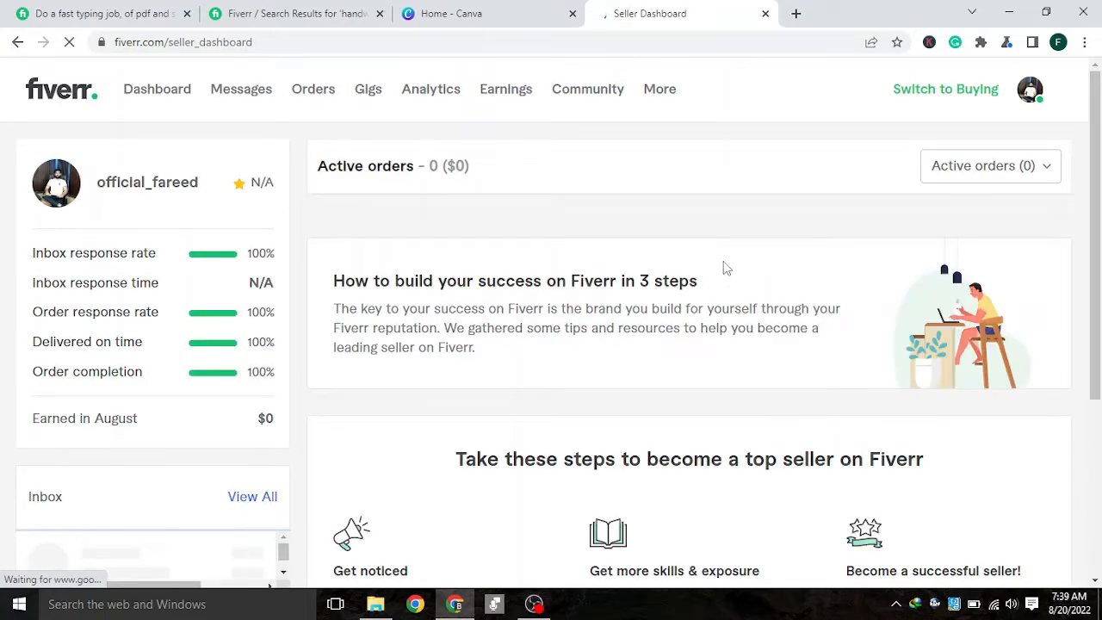
Delete the draft gig about a fast PDF typing job from the gigs list and dismiss the availability tip
{"action": "left_click", "coordinate": [369, 91]}
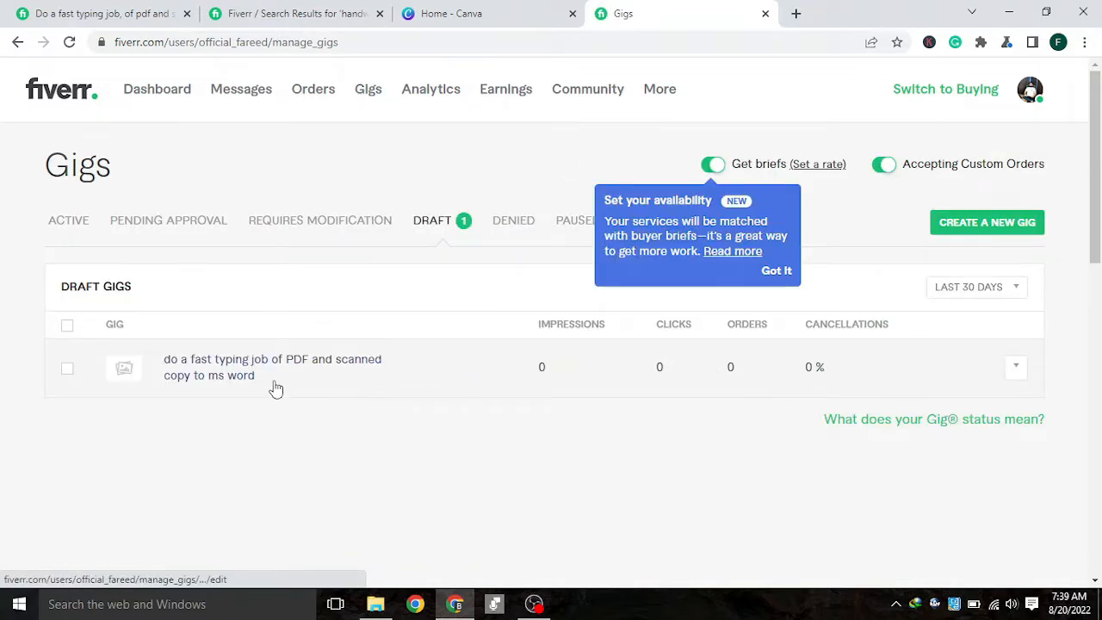
{"action": "right_click", "coordinate": [893, 362]}
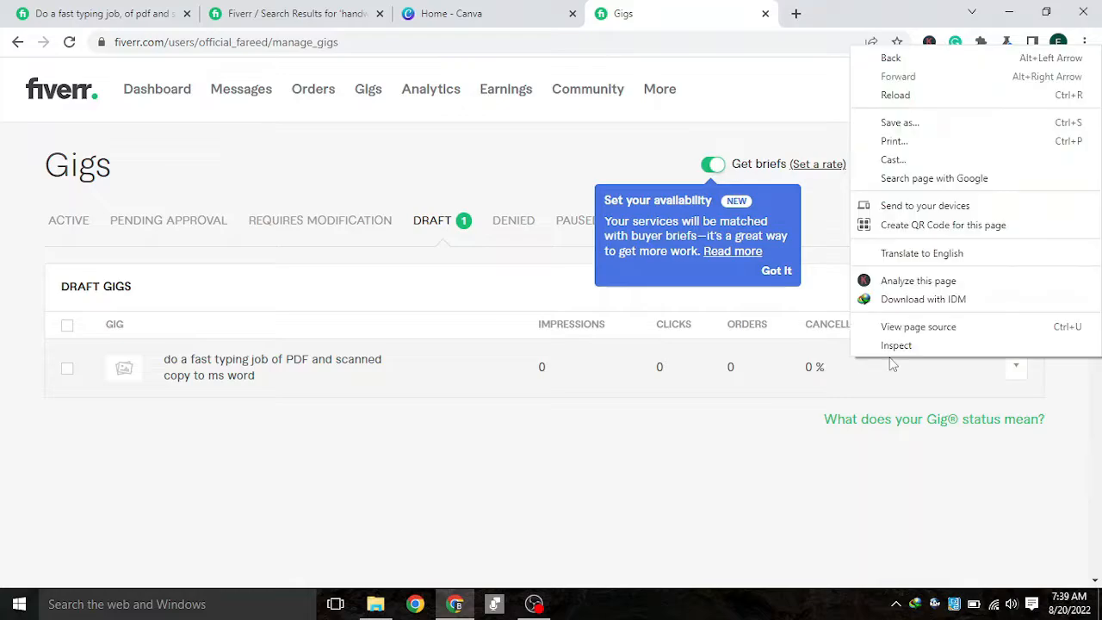
{"action": "left_click", "coordinate": [679, 475]}
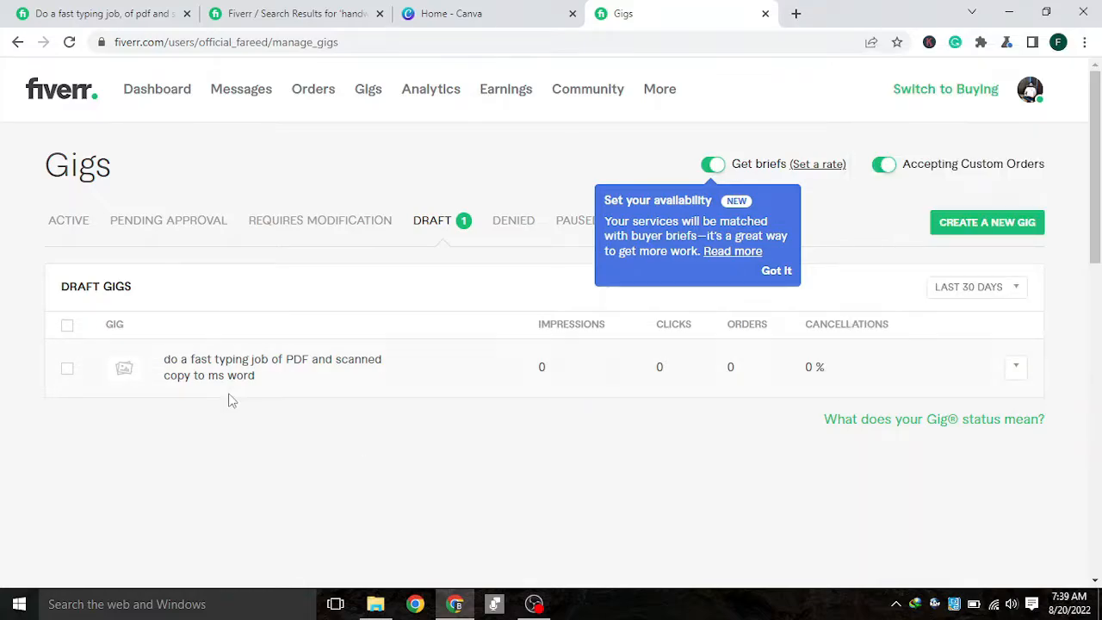
{"action": "left_click", "coordinate": [68, 369]}
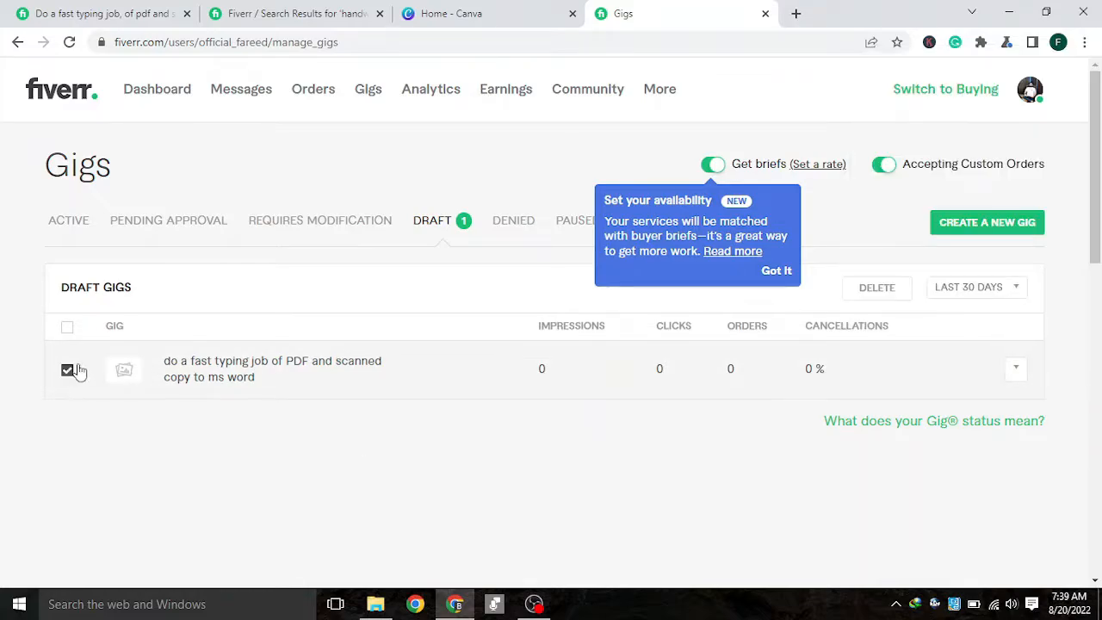
{"action": "left_click", "coordinate": [877, 288]}
{"action": "left_click", "coordinate": [629, 135]}
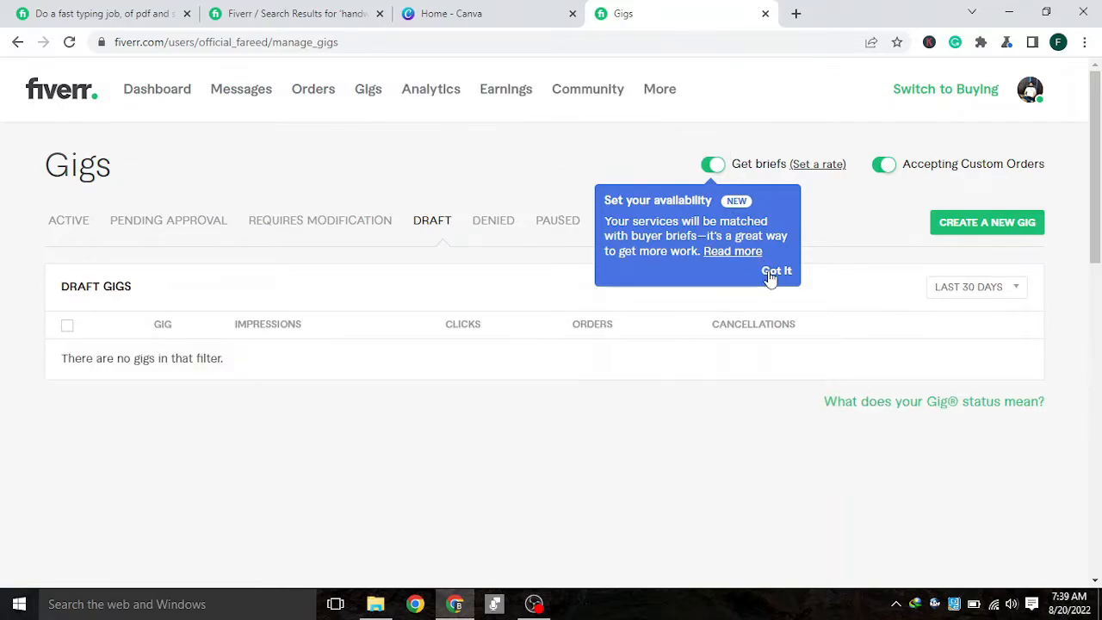
{"action": "left_click", "coordinate": [772, 272]}
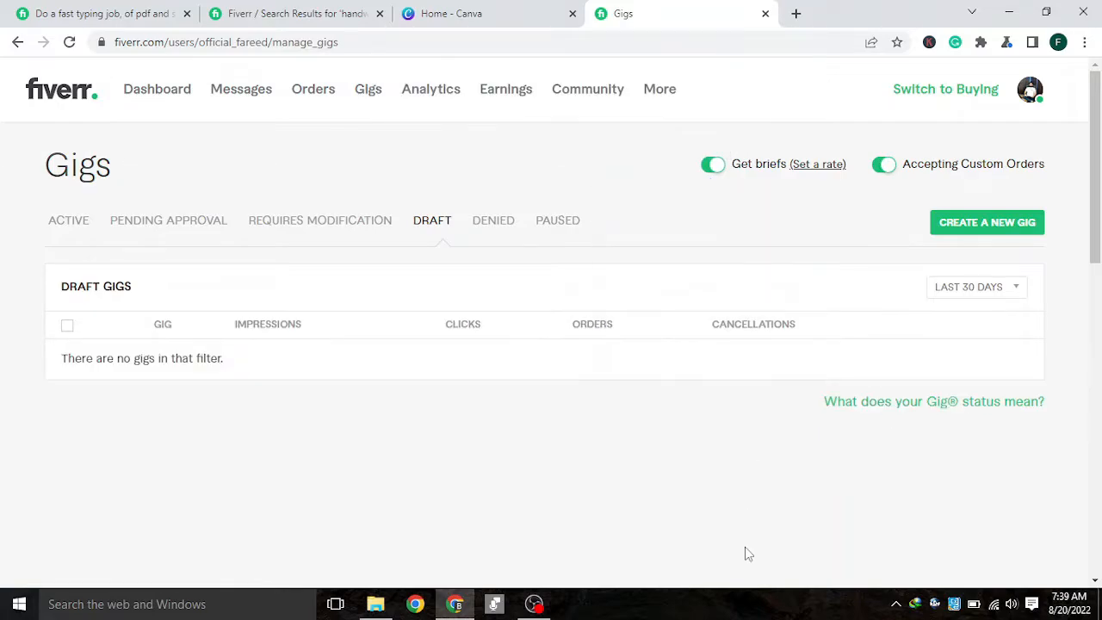
Create a new gig and complete its title as "a fast typing job of PDF and scanned copy of MS WORD"
{"action": "left_click", "coordinate": [975, 225]}
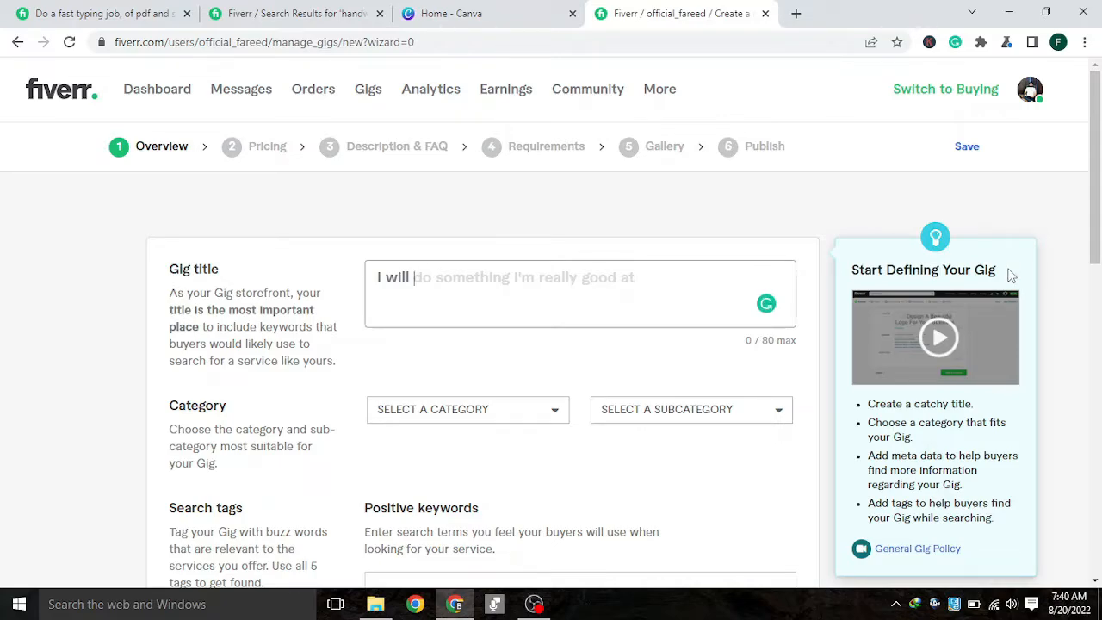
{"action": "type", "text": "a "}
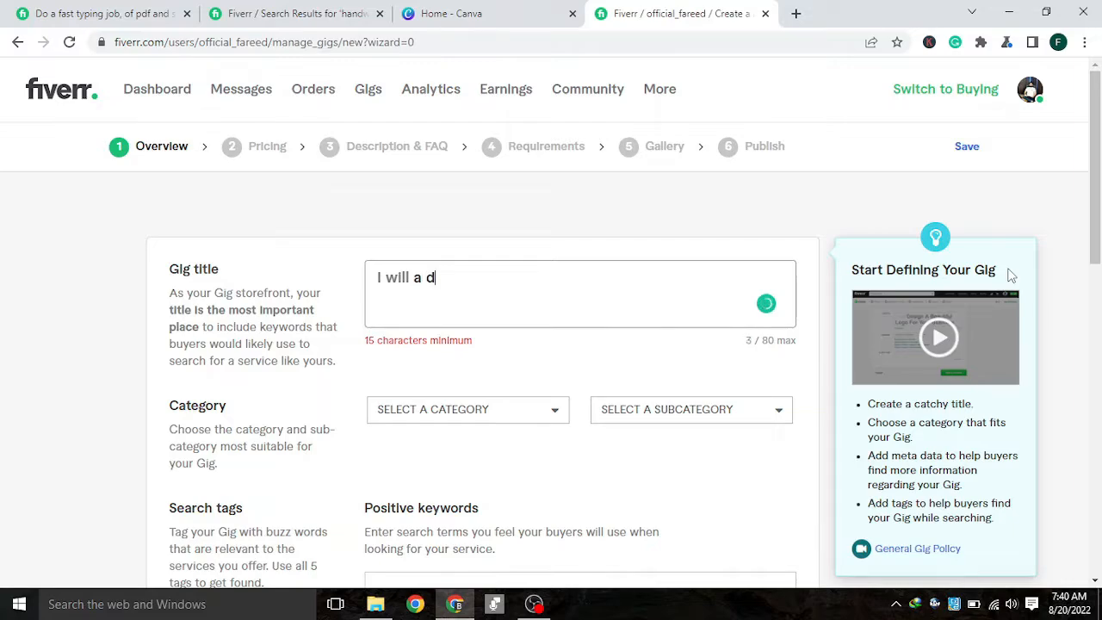
{"action": "type", "text": "fast typin"}
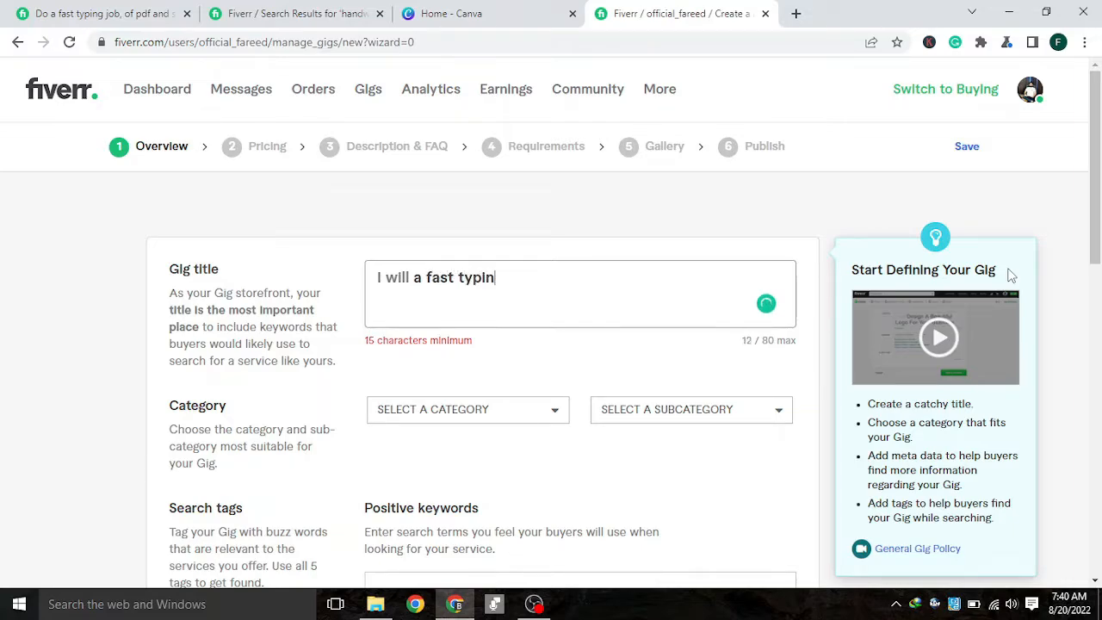
{"action": "type", "text": "g job "}
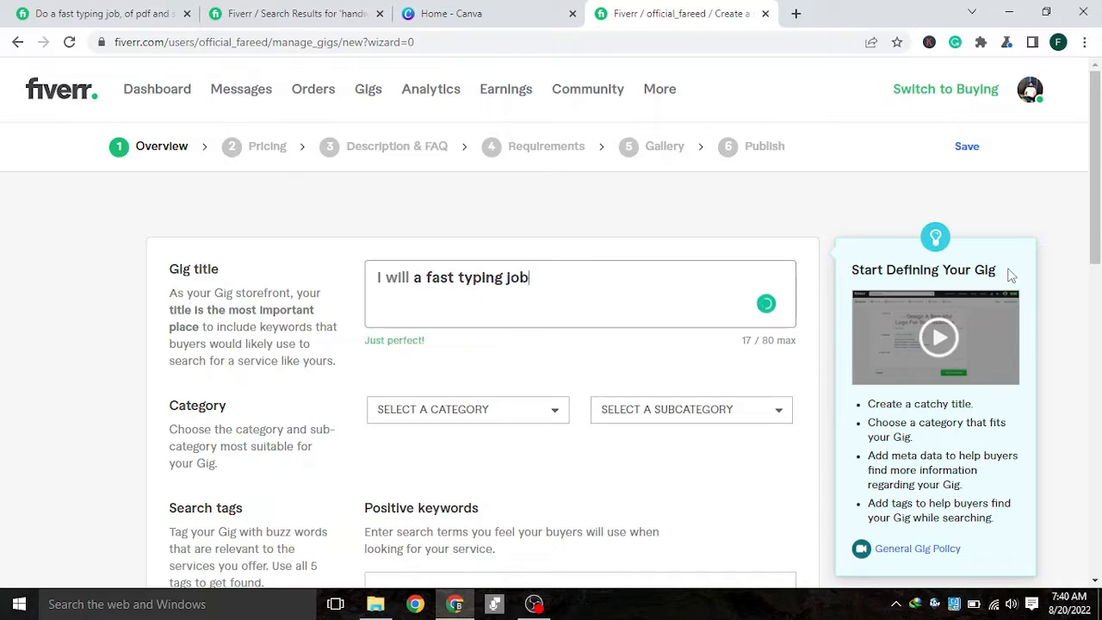
{"action": "type", "text": "of "}
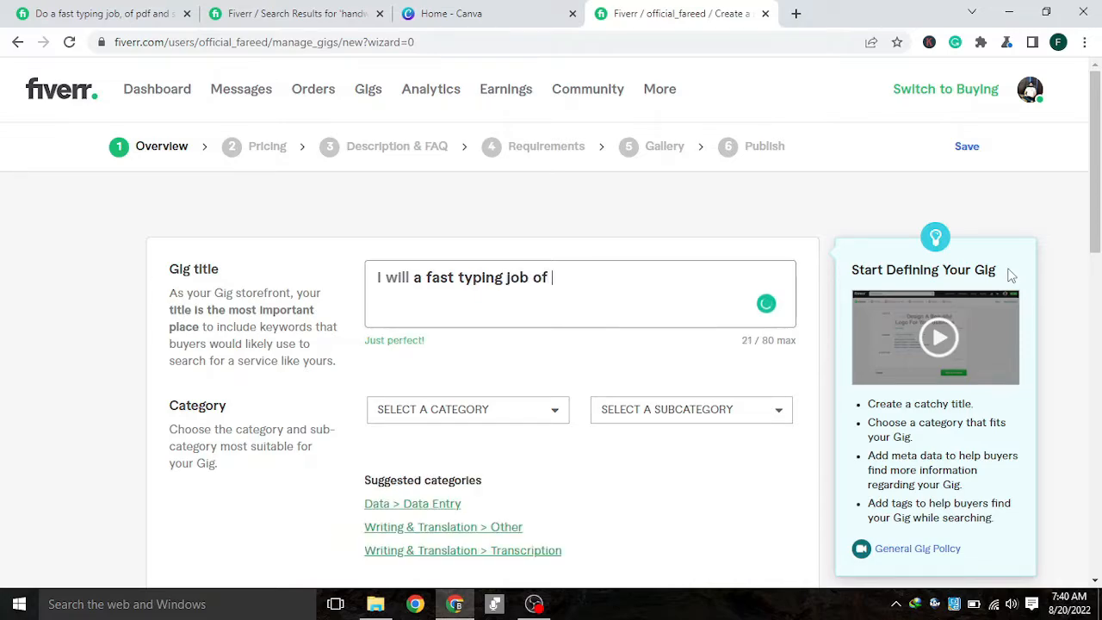
{"action": "type", "text": "PDF and scanned copy of "}
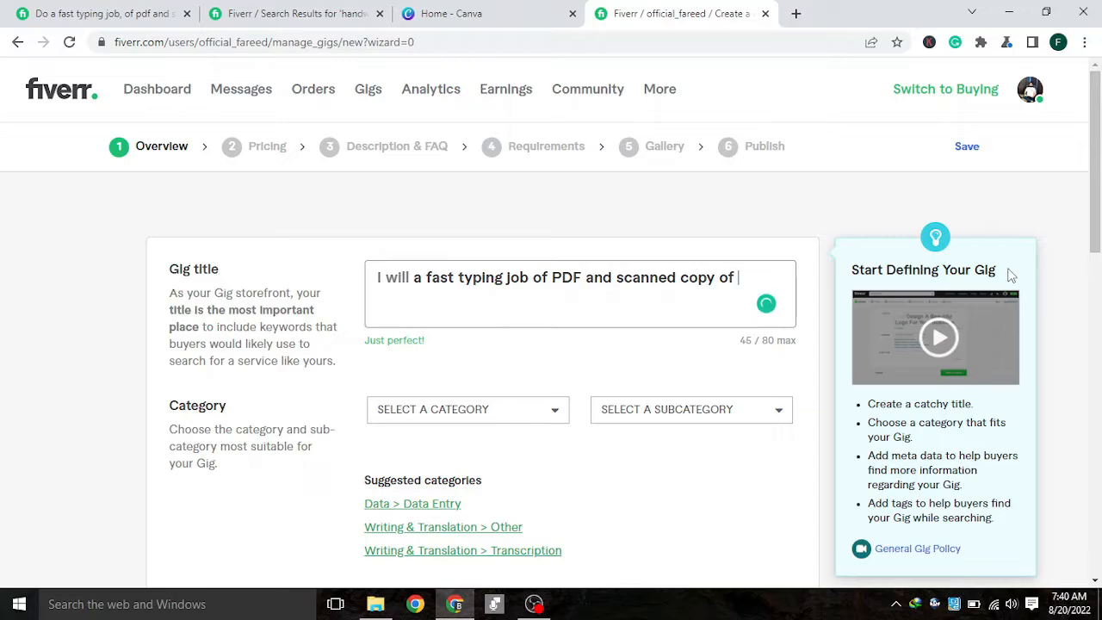
{"action": "type", "text": "MS WORD"}
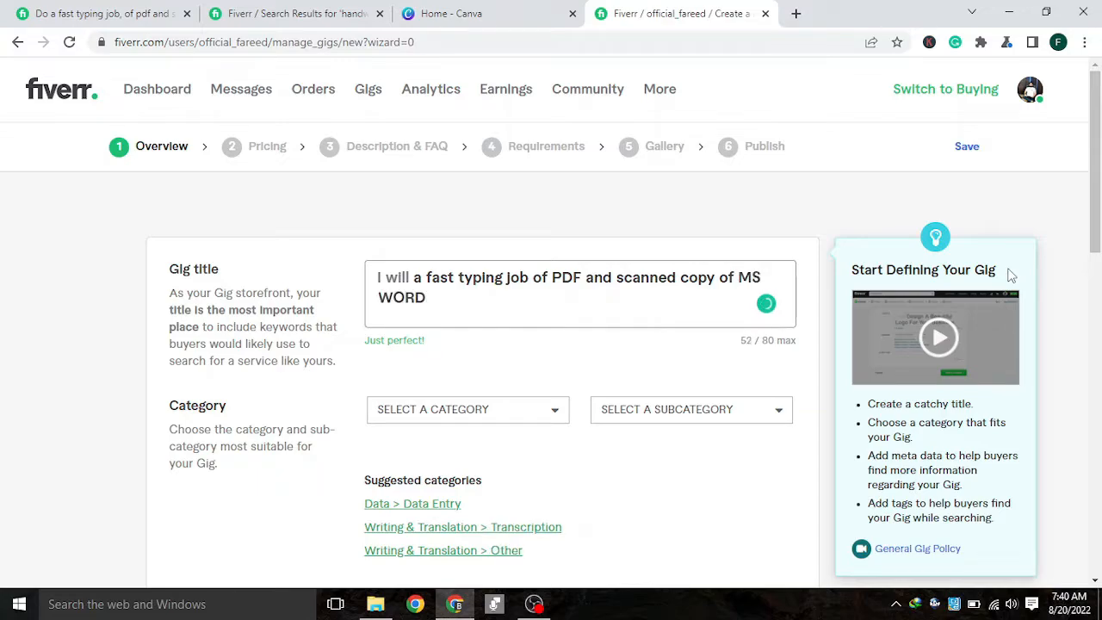
Set the gig's main category to Writing & Translation
{"action": "scroll", "coordinate": [689, 370], "scroll_direction": "down", "scroll_amount": 1}
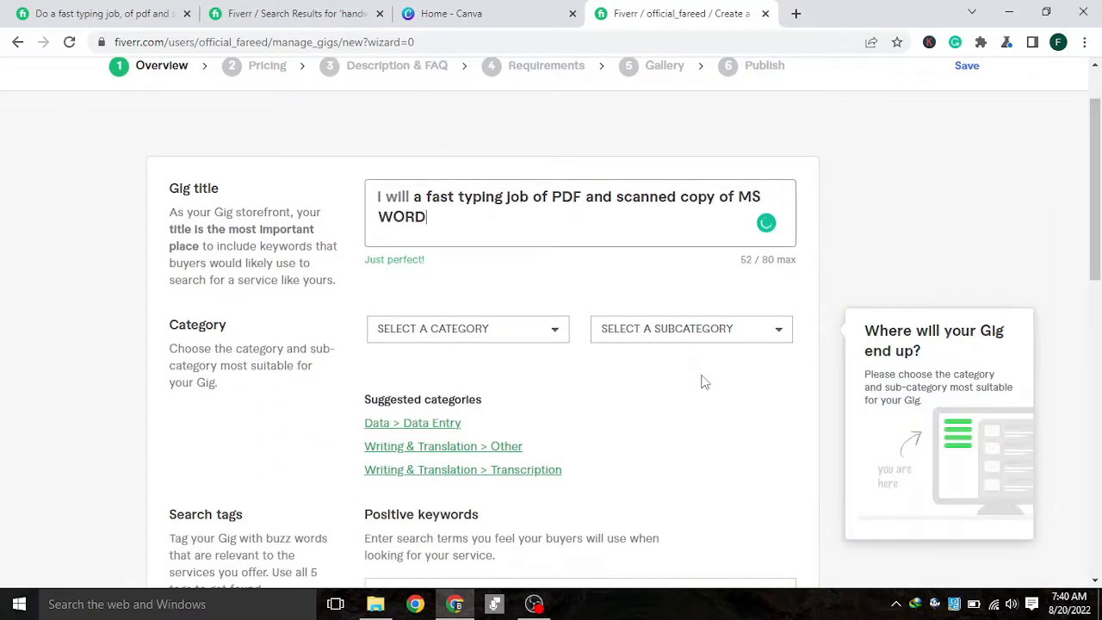
{"action": "left_click", "coordinate": [515, 329]}
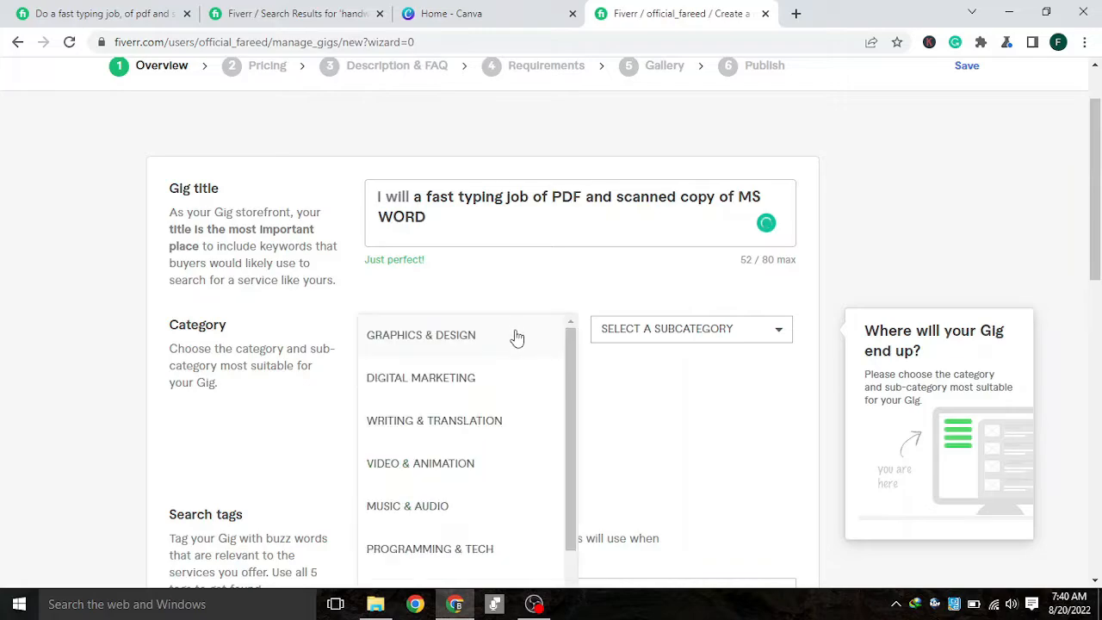
{"action": "scroll", "coordinate": [478, 387], "scroll_direction": "down", "scroll_amount": 1}
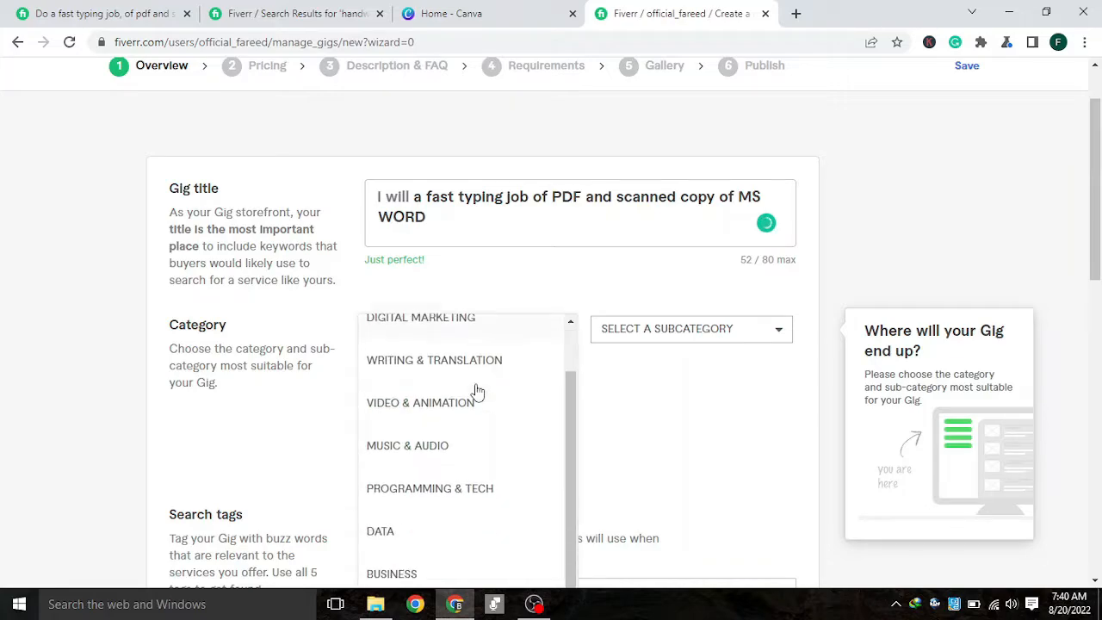
{"action": "scroll", "coordinate": [478, 391], "scroll_direction": "down", "scroll_amount": 2}
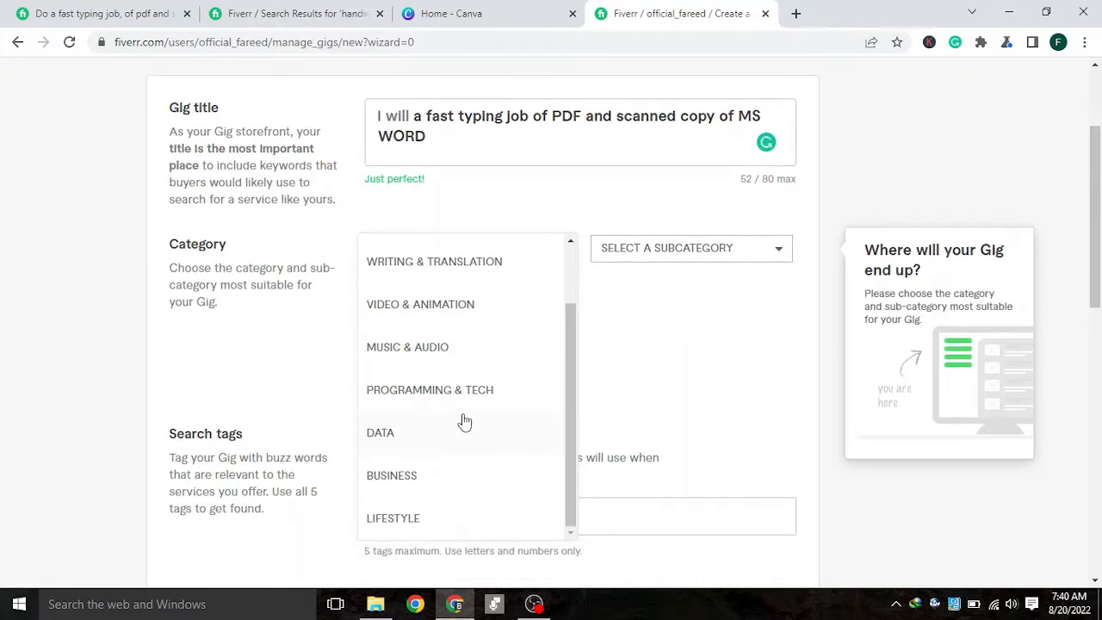
{"action": "scroll", "coordinate": [465, 422], "scroll_direction": "down", "scroll_amount": 1}
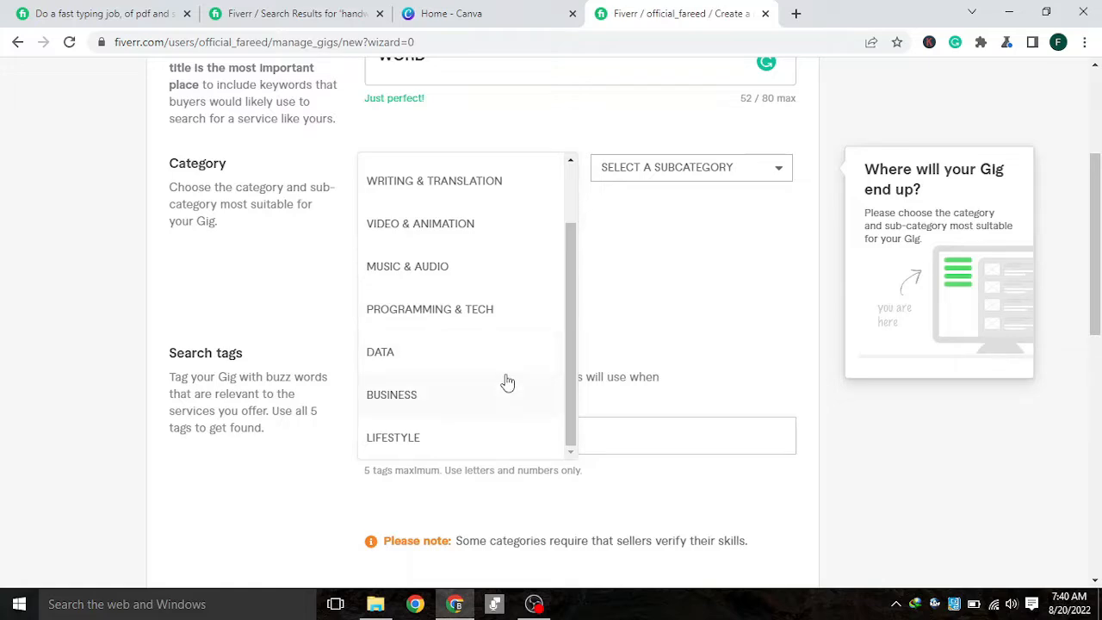
{"action": "scroll", "coordinate": [517, 361], "scroll_direction": "down", "scroll_amount": 2}
{"action": "scroll", "coordinate": [491, 319], "scroll_direction": "up", "scroll_amount": 2}
{"action": "left_click", "coordinate": [462, 182]}
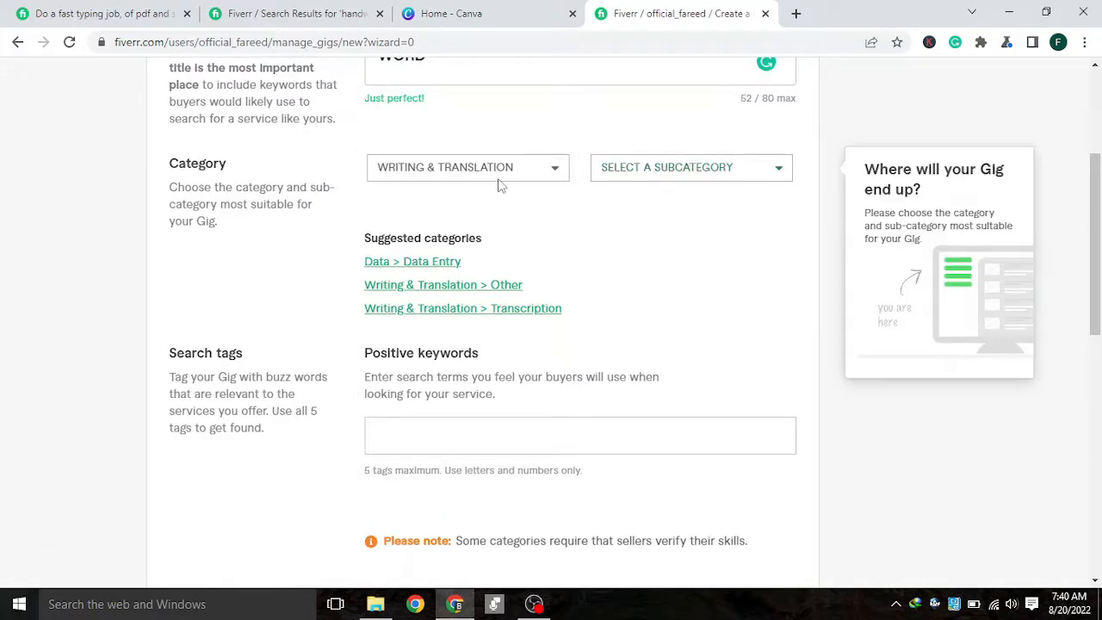
Set the Writing & Translation subcategory to Other
{"action": "left_click", "coordinate": [641, 170]}
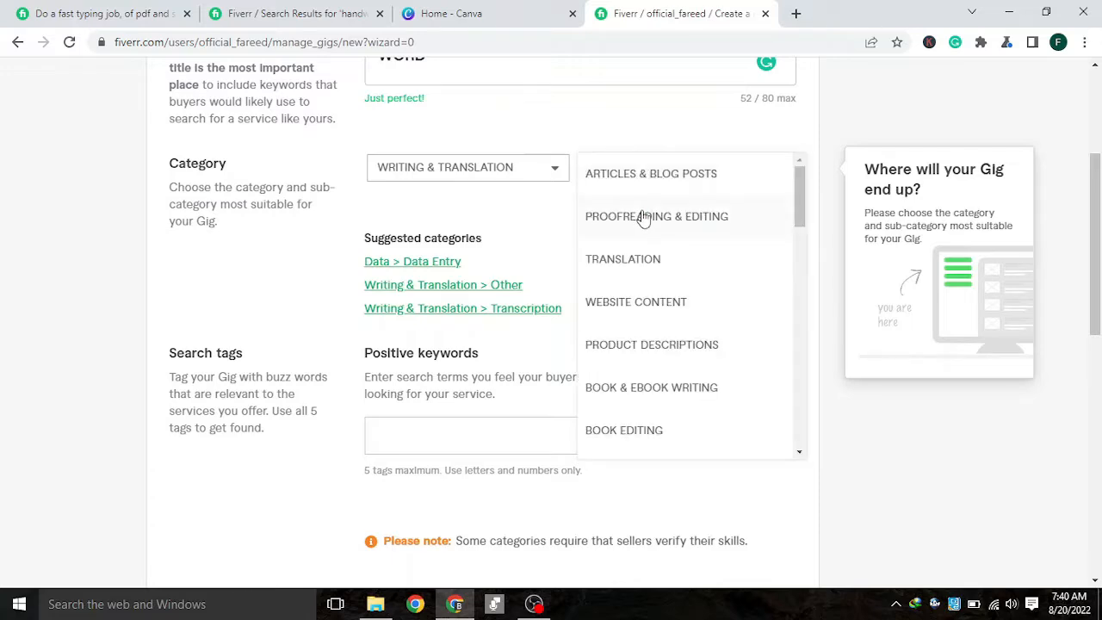
{"action": "scroll", "coordinate": [662, 344], "scroll_direction": "down", "scroll_amount": 4}
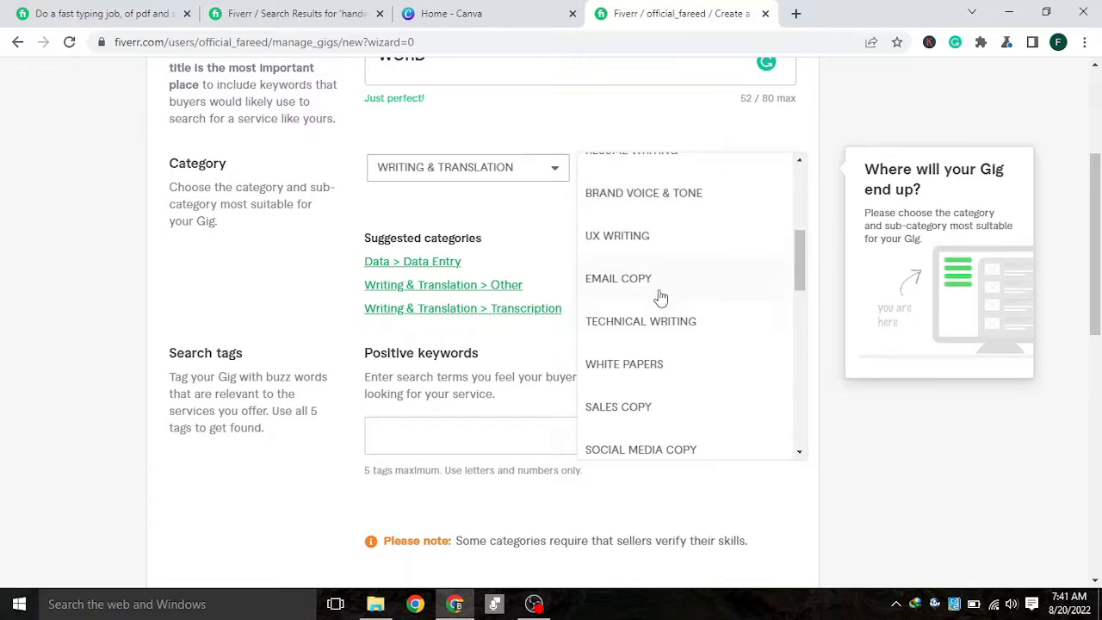
{"action": "scroll", "coordinate": [660, 299], "scroll_direction": "down", "scroll_amount": 3}
{"action": "scroll", "coordinate": [658, 306], "scroll_direction": "down", "scroll_amount": 5}
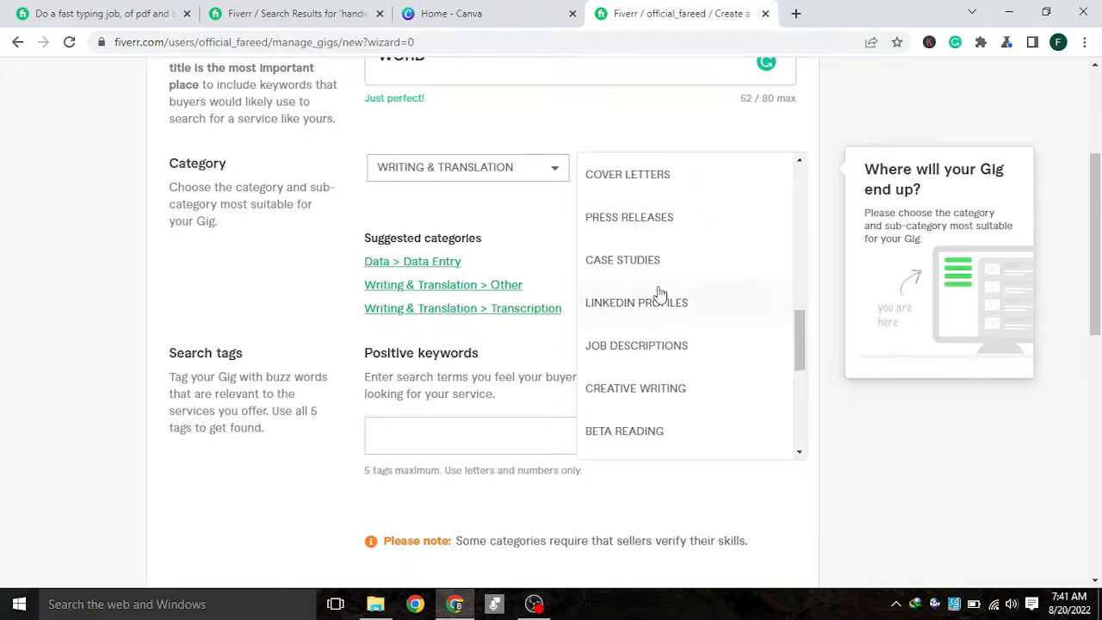
{"action": "scroll", "coordinate": [660, 258], "scroll_direction": "down", "scroll_amount": 5}
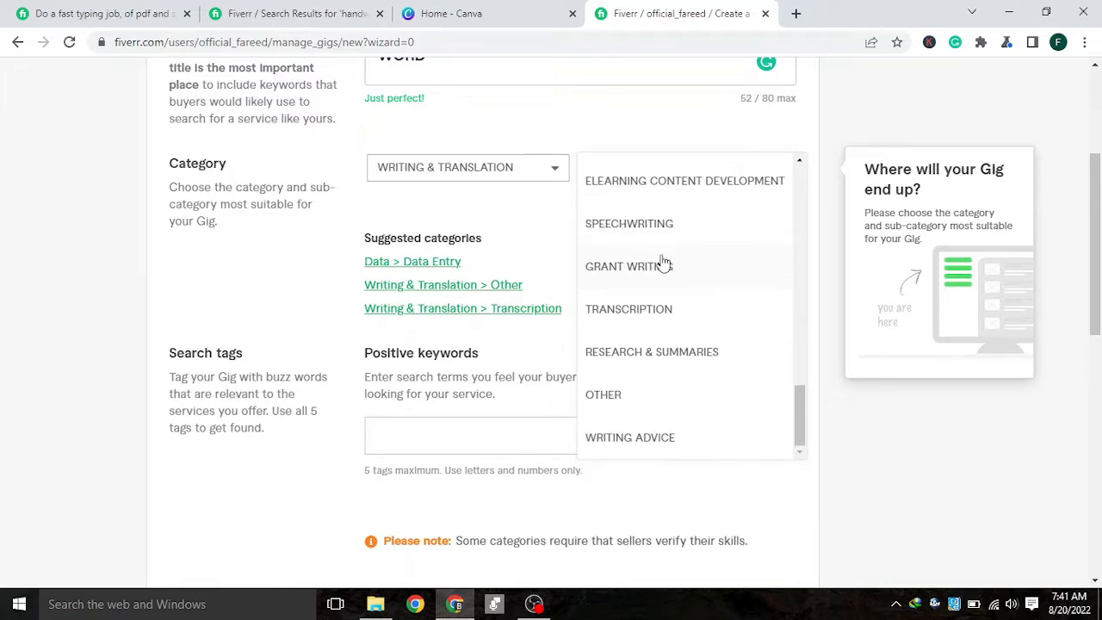
{"action": "scroll", "coordinate": [662, 263], "scroll_direction": "down", "scroll_amount": 2}
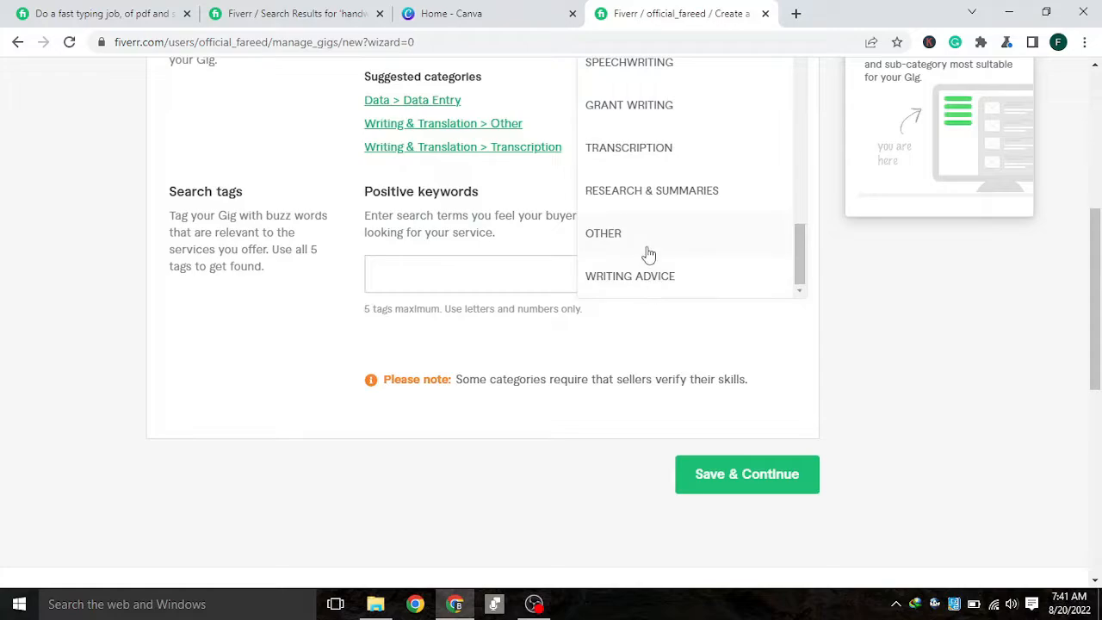
{"action": "left_click", "coordinate": [646, 249]}
Apply the suggested category Data > Data Entry to the gig
{"action": "scroll", "coordinate": [615, 266], "scroll_direction": "up", "scroll_amount": 3}
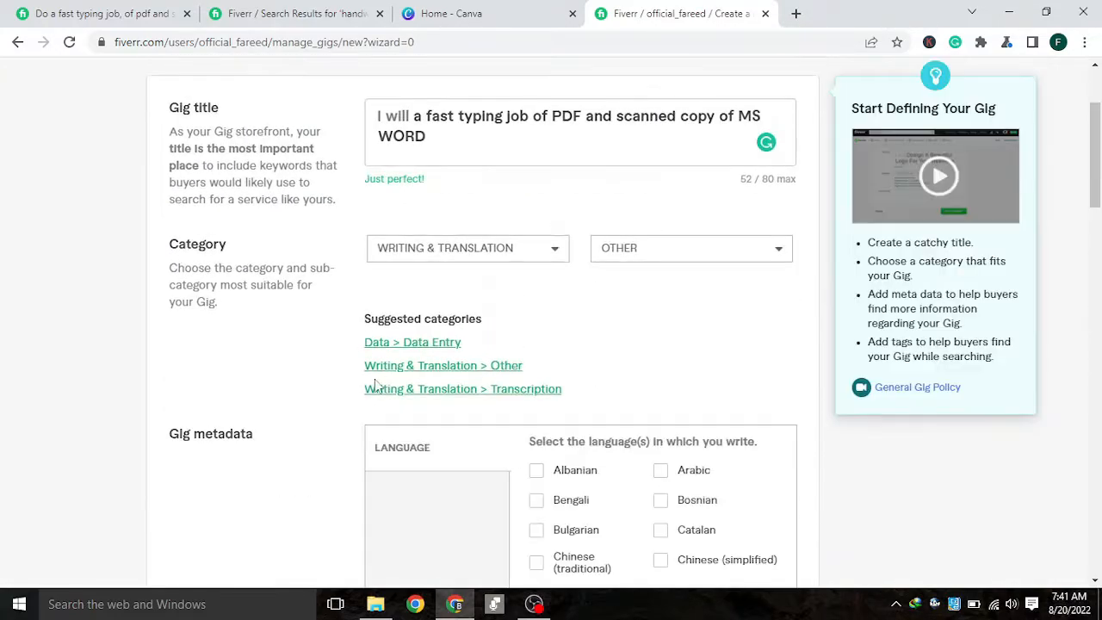
{"action": "scroll", "coordinate": [414, 335], "scroll_direction": "down", "scroll_amount": 1}
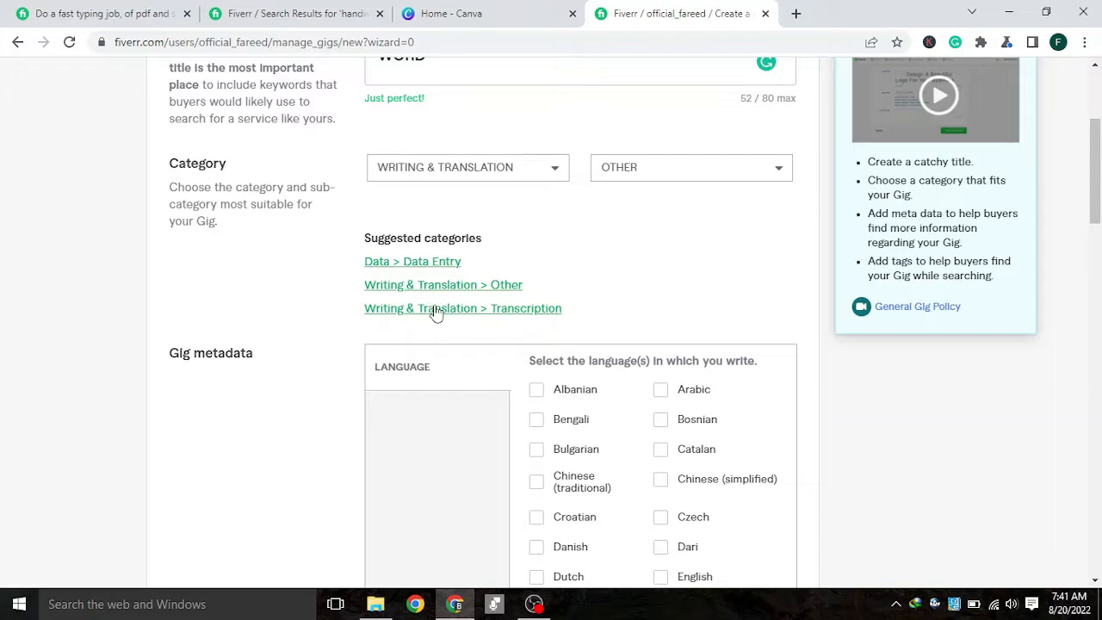
{"action": "left_click", "coordinate": [421, 263]}
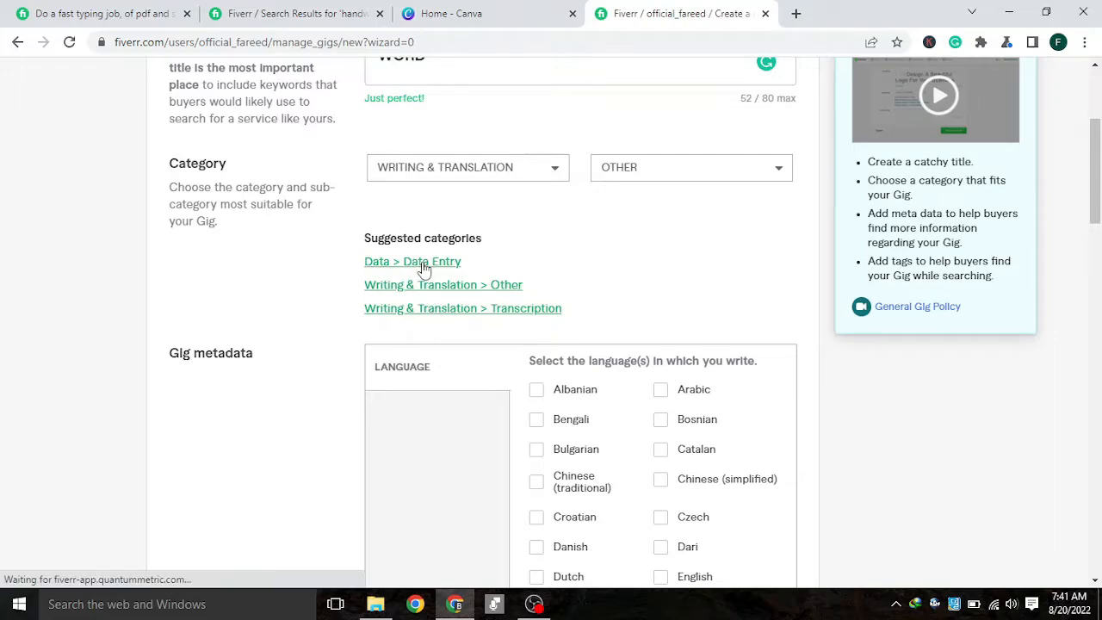
Select the data entry service types Convert data, Insert data, Tagging, Typing, Merge data, Data collection and Other in the gig metadata
{"action": "scroll", "coordinate": [642, 315], "scroll_direction": "down", "scroll_amount": 1}
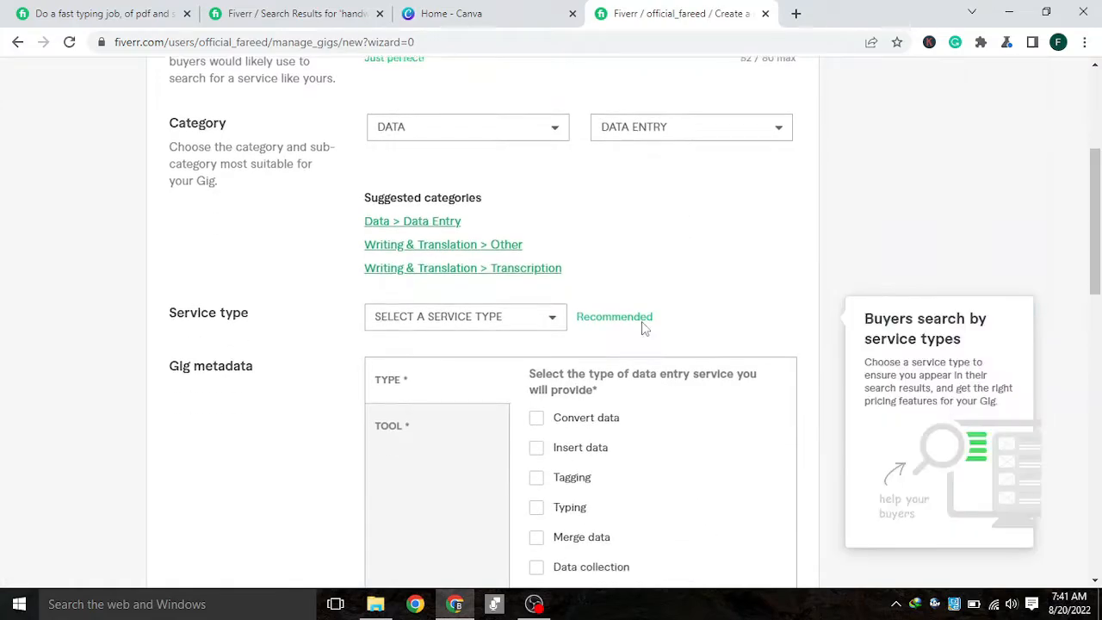
{"action": "scroll", "coordinate": [624, 285], "scroll_direction": "down", "scroll_amount": 2}
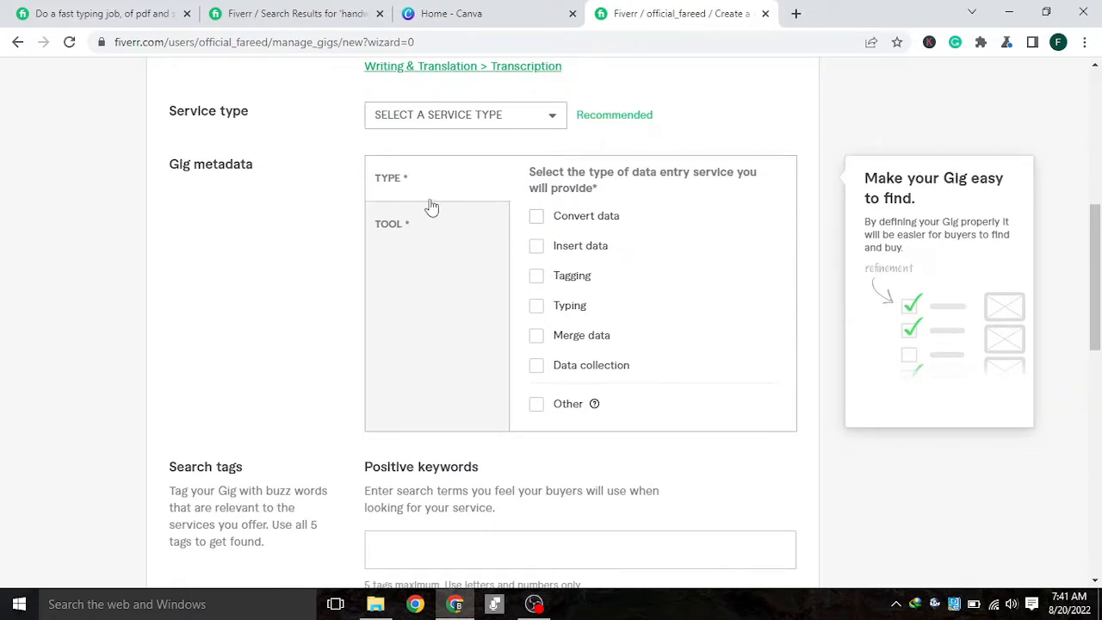
{"action": "left_click", "coordinate": [535, 216]}
{"action": "left_click", "coordinate": [537, 246]}
{"action": "left_click", "coordinate": [538, 277]}
{"action": "left_click", "coordinate": [538, 306]}
{"action": "left_click", "coordinate": [536, 339]}
{"action": "left_click", "coordinate": [537, 371]}
{"action": "left_click", "coordinate": [535, 408]}
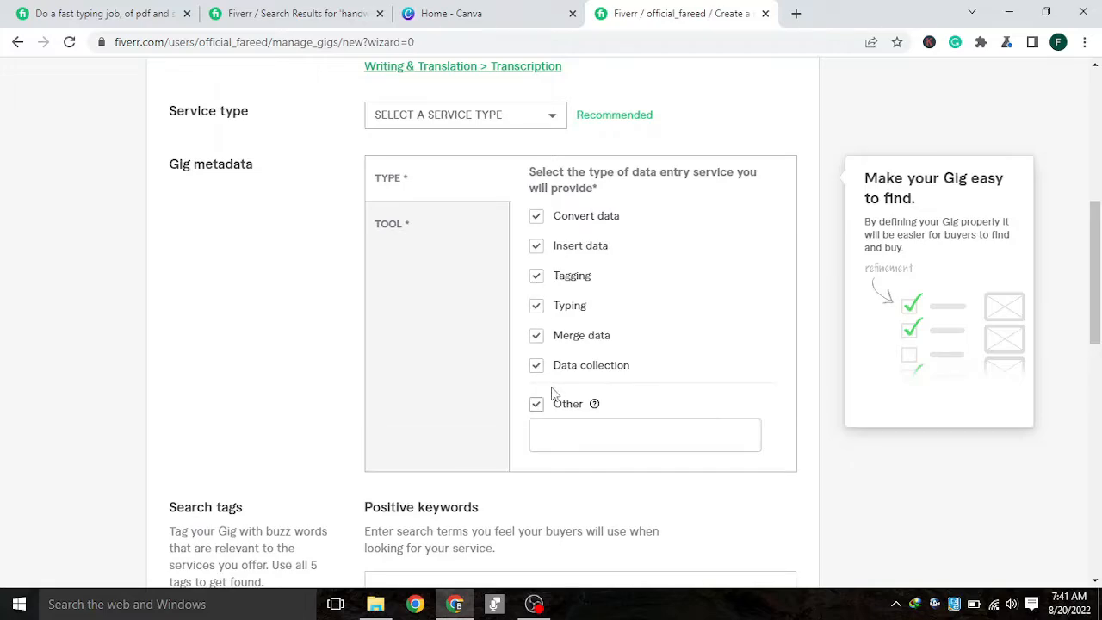
Remove Other from the service types and select the tools Excel, Google Sheets, Other spreadsheets, Word, Google Docs, PDF editor, PowerPoint, Google Slides, InPage and Notepad
{"action": "left_click", "coordinate": [538, 408]}
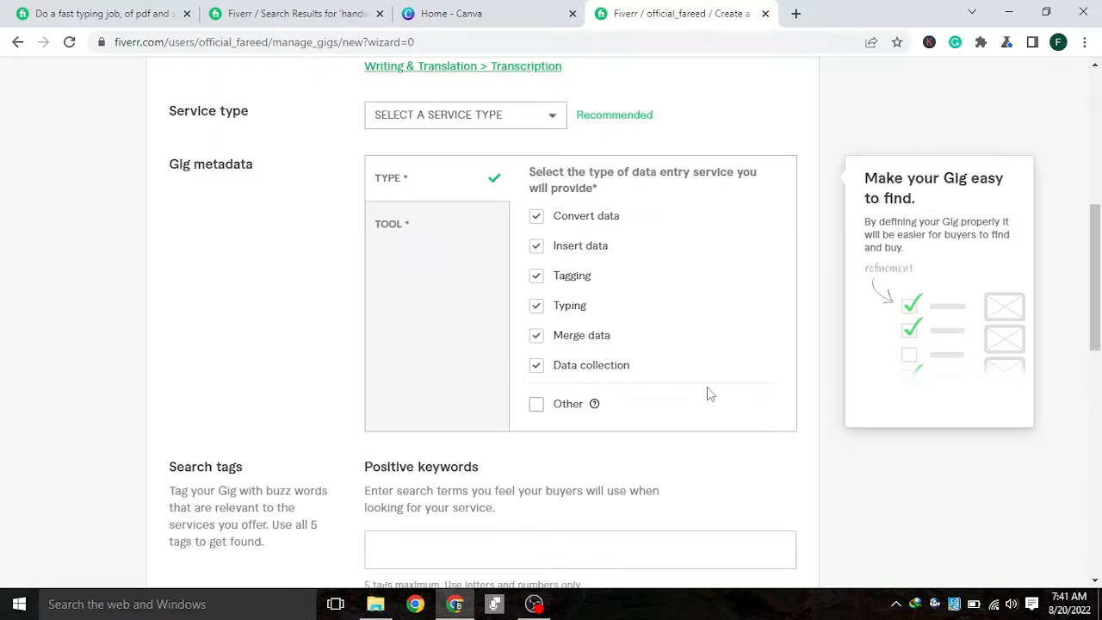
{"action": "left_click", "coordinate": [413, 236]}
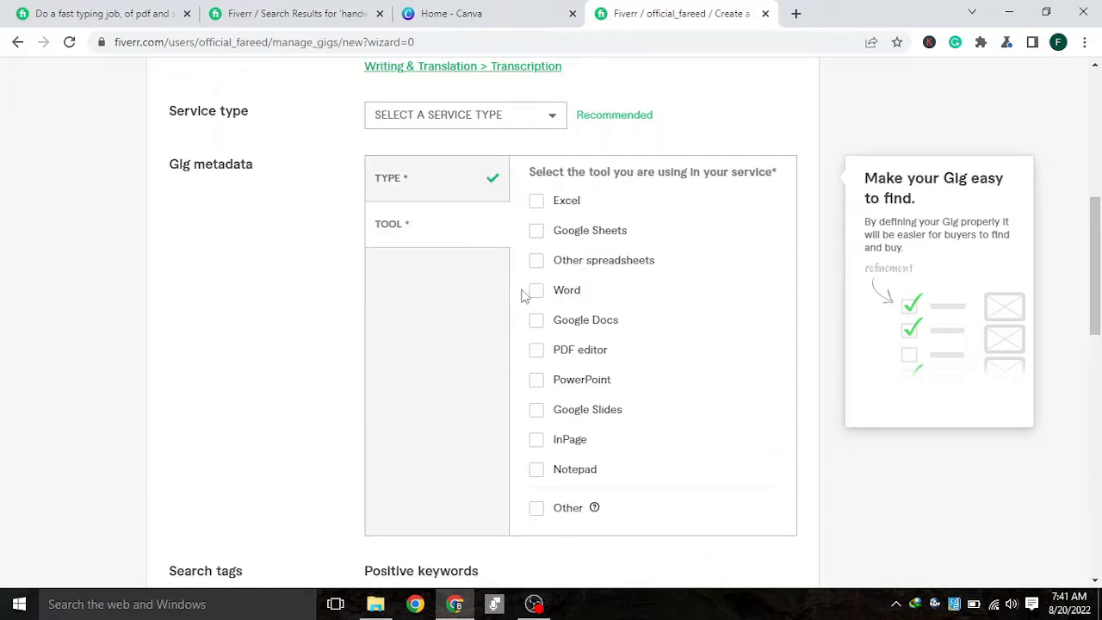
{"action": "left_click", "coordinate": [536, 203]}
{"action": "left_click", "coordinate": [536, 230]}
{"action": "left_click", "coordinate": [536, 260]}
{"action": "left_click", "coordinate": [535, 290]}
{"action": "left_click", "coordinate": [535, 324]}
{"action": "left_click", "coordinate": [536, 351]}
{"action": "left_click", "coordinate": [536, 383]}
{"action": "left_click", "coordinate": [535, 412]}
{"action": "left_click", "coordinate": [535, 441]}
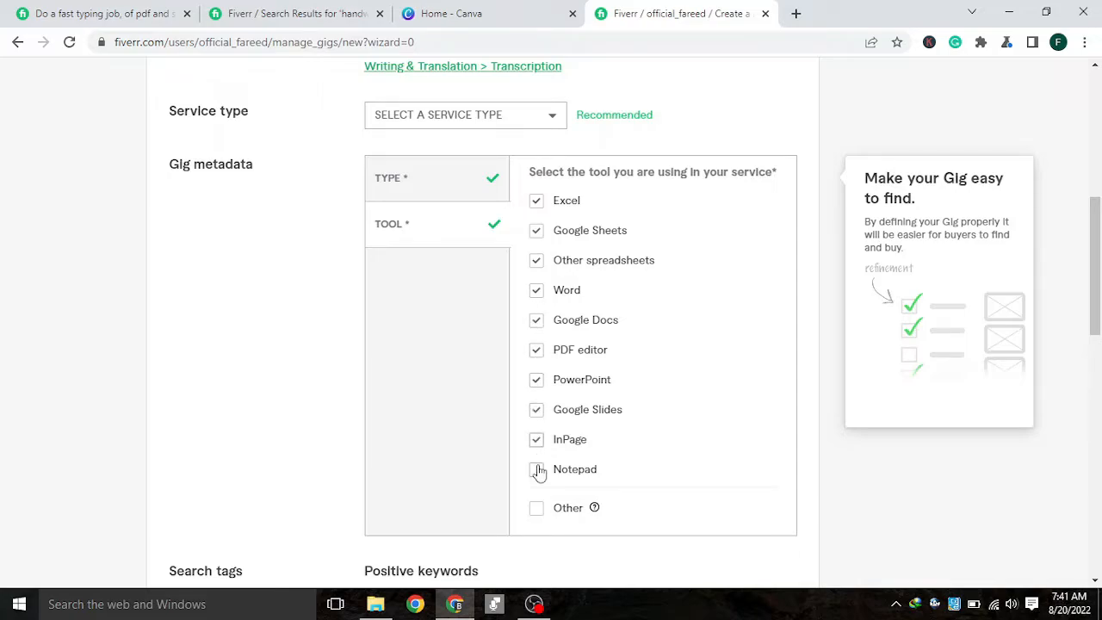
{"action": "left_click", "coordinate": [535, 469]}
{"action": "scroll", "coordinate": [701, 368], "scroll_direction": "down", "scroll_amount": 3}
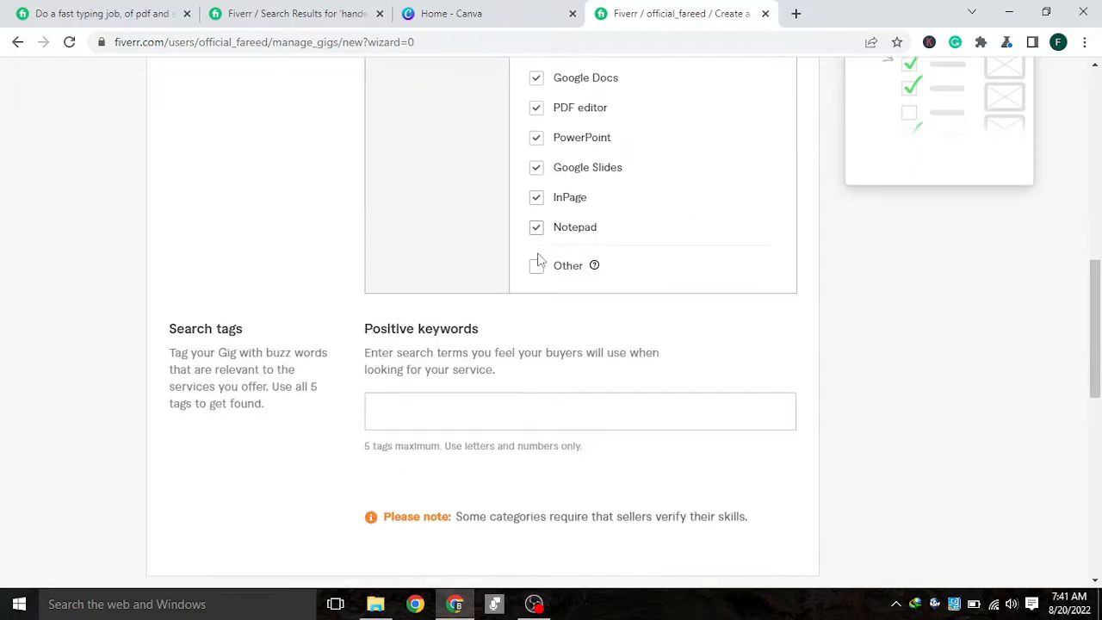
Add "pdf to word" as the first positive keyword in the gig's search tags
{"action": "scroll", "coordinate": [628, 239], "scroll_direction": "down", "scroll_amount": 1}
{"action": "left_click", "coordinate": [448, 336]}
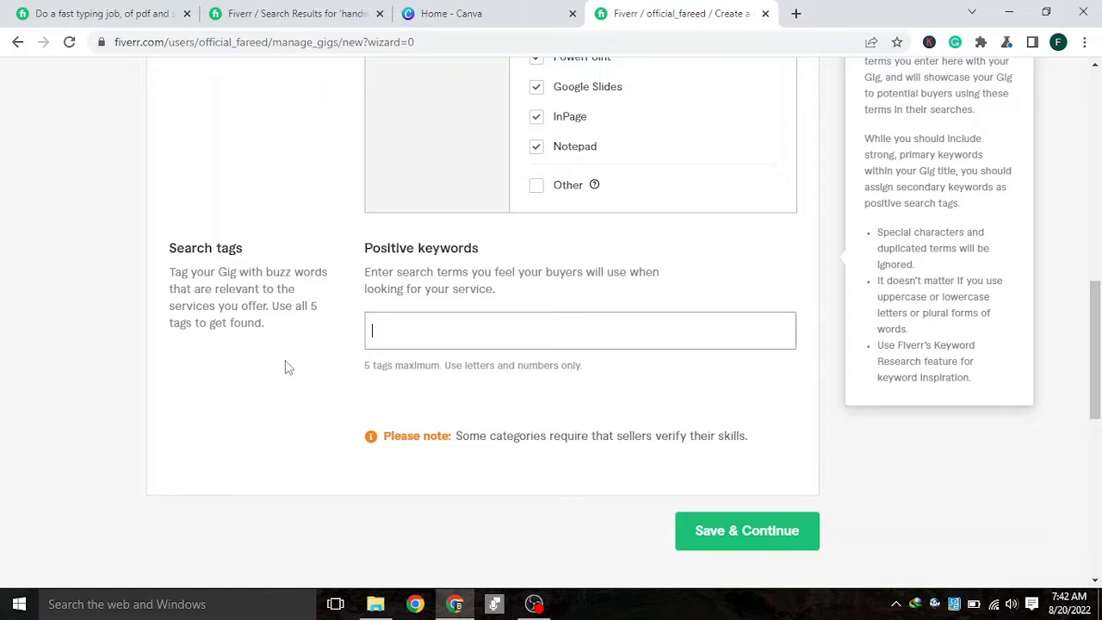
{"action": "left_click", "coordinate": [380, 337]}
{"action": "type", "text": "PDF"}
{"action": "key", "text": "BackSpace"}
{"action": "key", "text": "BackSpace"}
{"action": "type", "text": "dfto"}
{"action": "key", "text": "BackSpace"}
{"action": "key", "text": "BackSpace"}
{"action": "type", "text": "to word"}
{"action": "key", "text": "Return"}
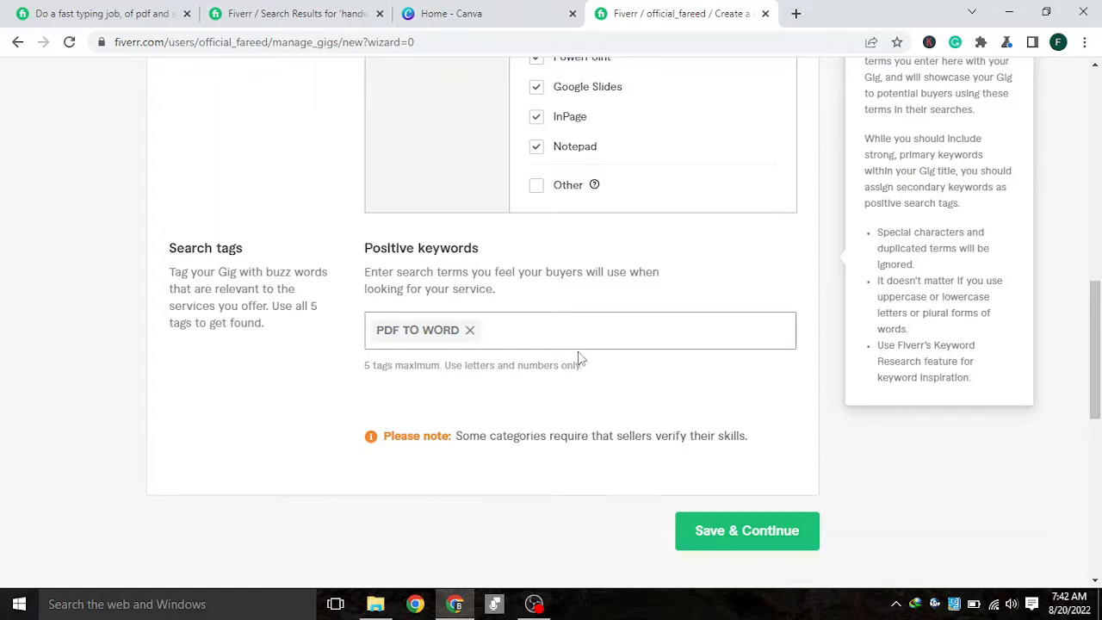
Add the suggested keywords "typing" and "data entry" to the gig's search tags
{"action": "type", "text": "typing"}
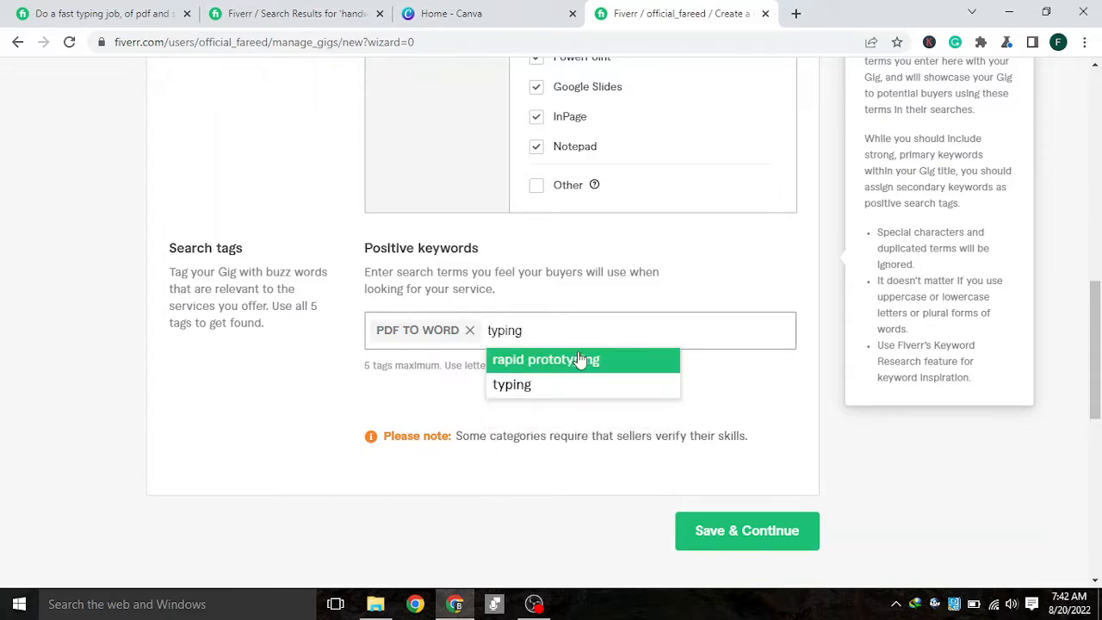
{"action": "left_click", "coordinate": [521, 389]}
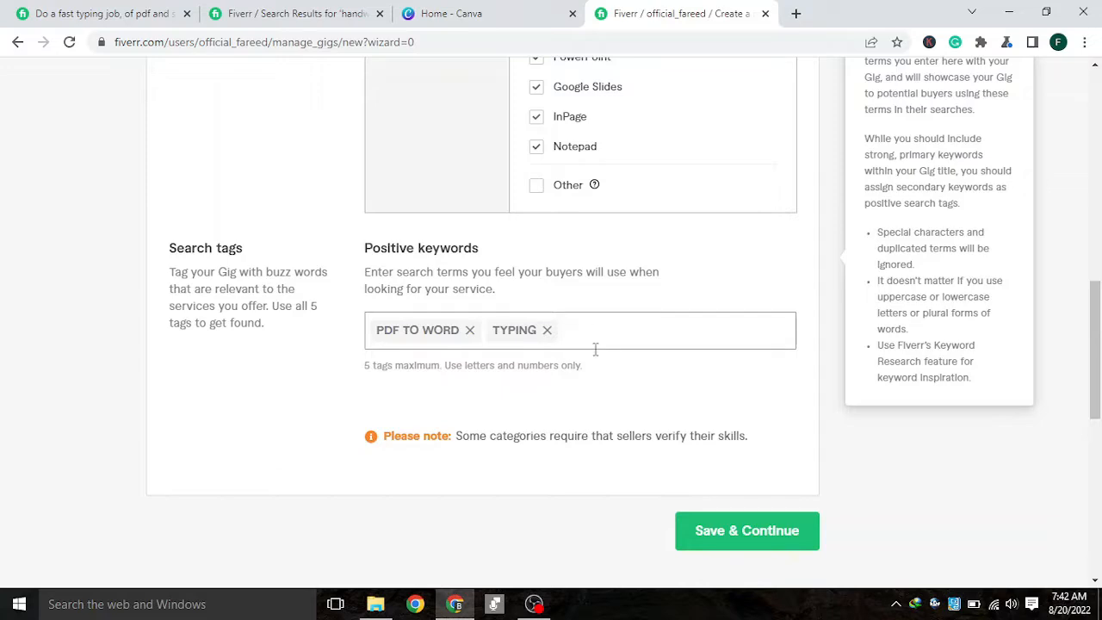
{"action": "type", "text": "data"}
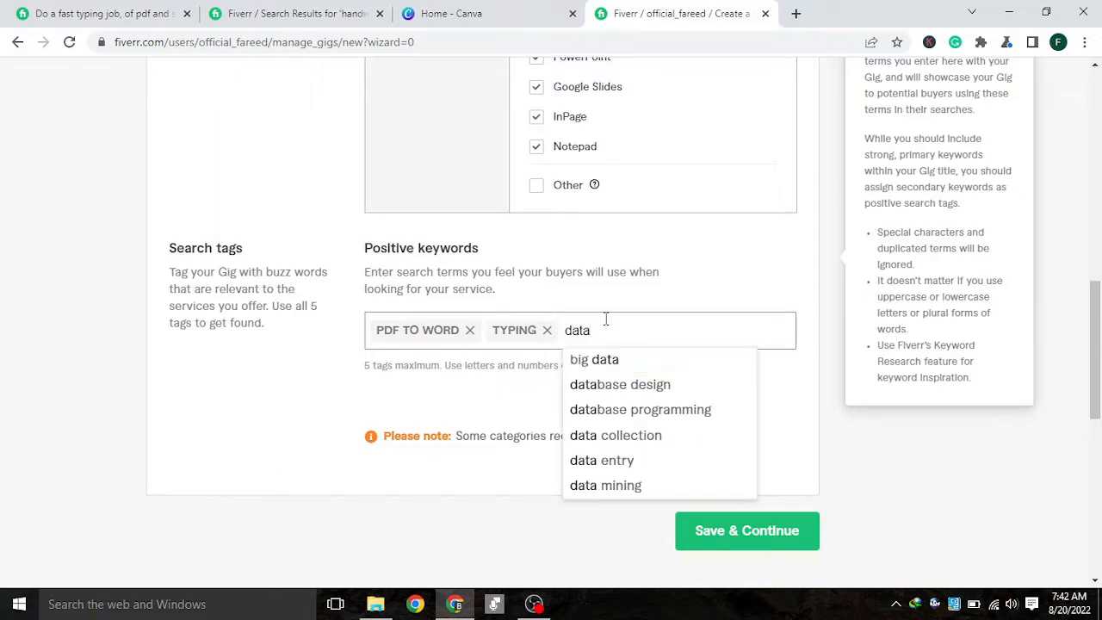
{"action": "left_click", "coordinate": [577, 460]}
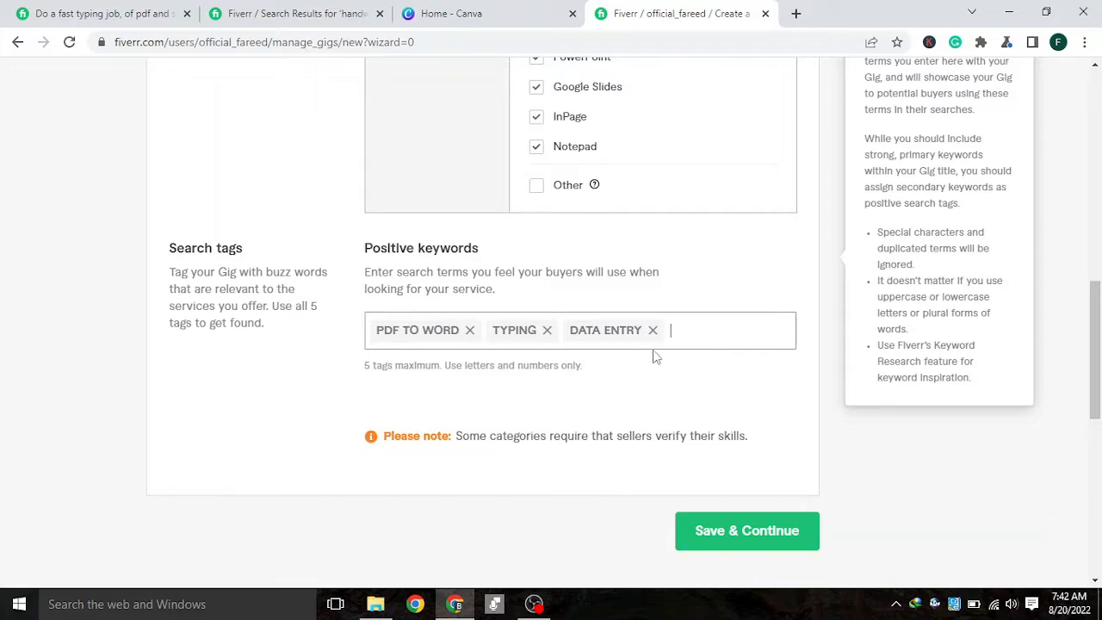
Add "image to doc" as another positive keyword in the gig's search tags
{"action": "type", "text": "mage to"}
{"action": "type", "text": "to"}
{"action": "type", "text": "o doc"}
{"action": "key", "text": "Return"}
{"action": "scroll", "coordinate": [711, 383], "scroll_direction": "down", "scroll_amount": 1}
{"action": "scroll", "coordinate": [615, 329], "scroll_direction": "up", "scroll_amount": 1}
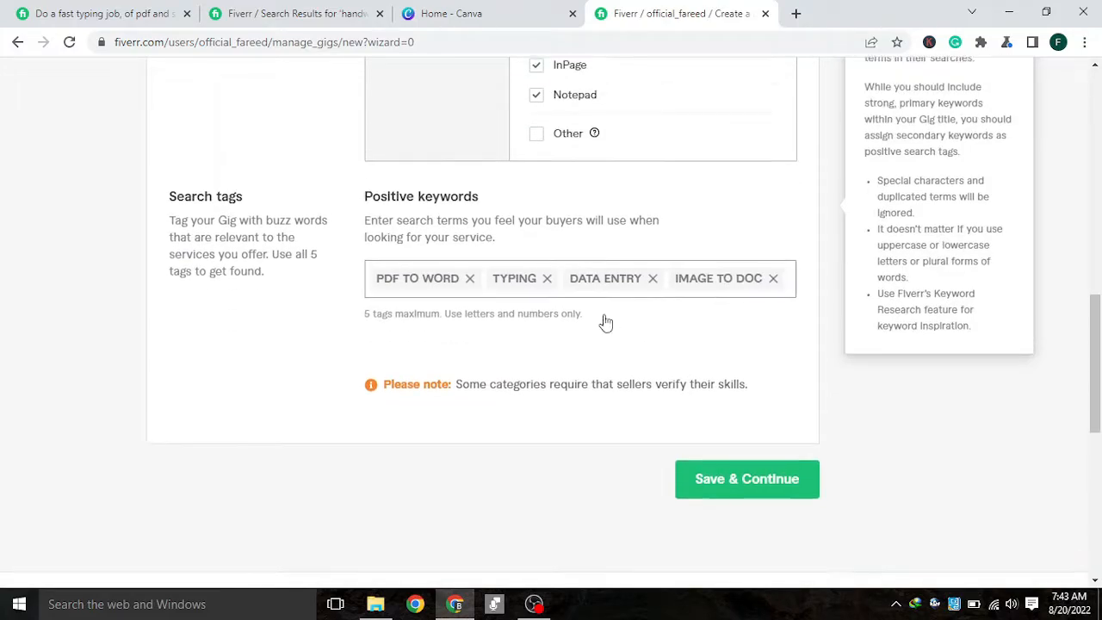
Consult the open gig search results and the reference typing gig, and add the suggested keyword "handwritten" as the fifth search tag
{"action": "left_click", "coordinate": [258, 12]}
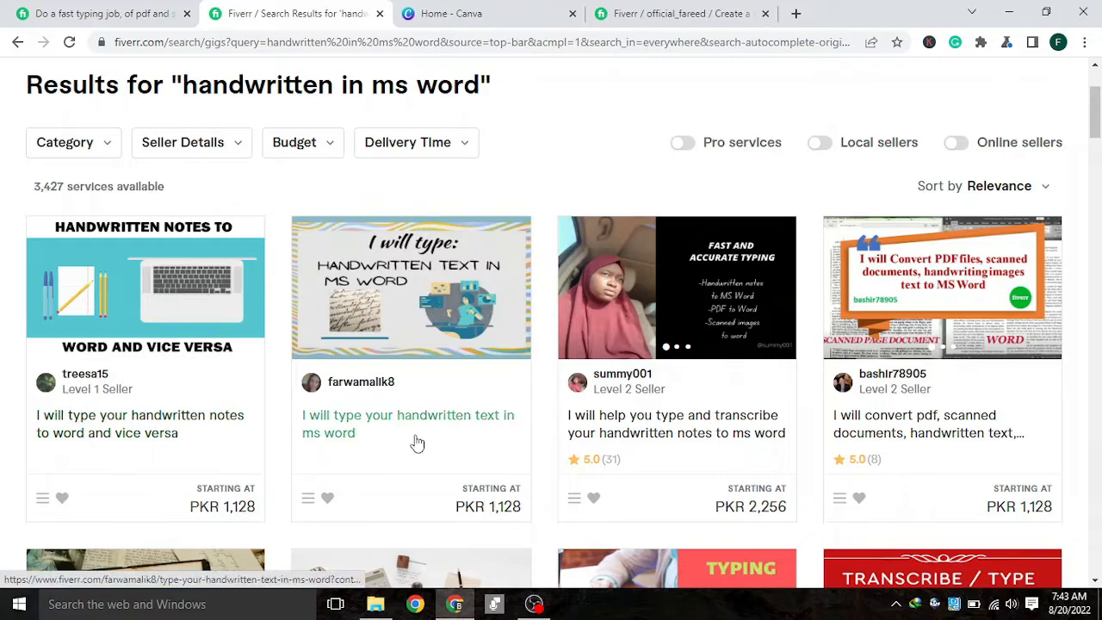
{"action": "scroll", "coordinate": [422, 201], "scroll_direction": "up", "scroll_amount": 2}
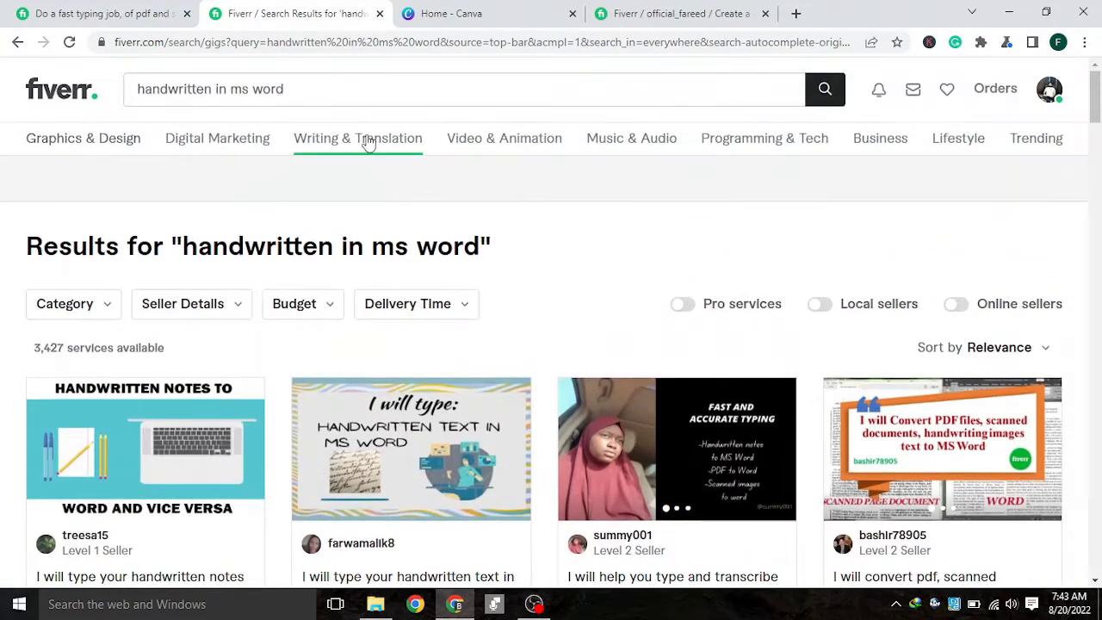
{"action": "left_click", "coordinate": [343, 90]}
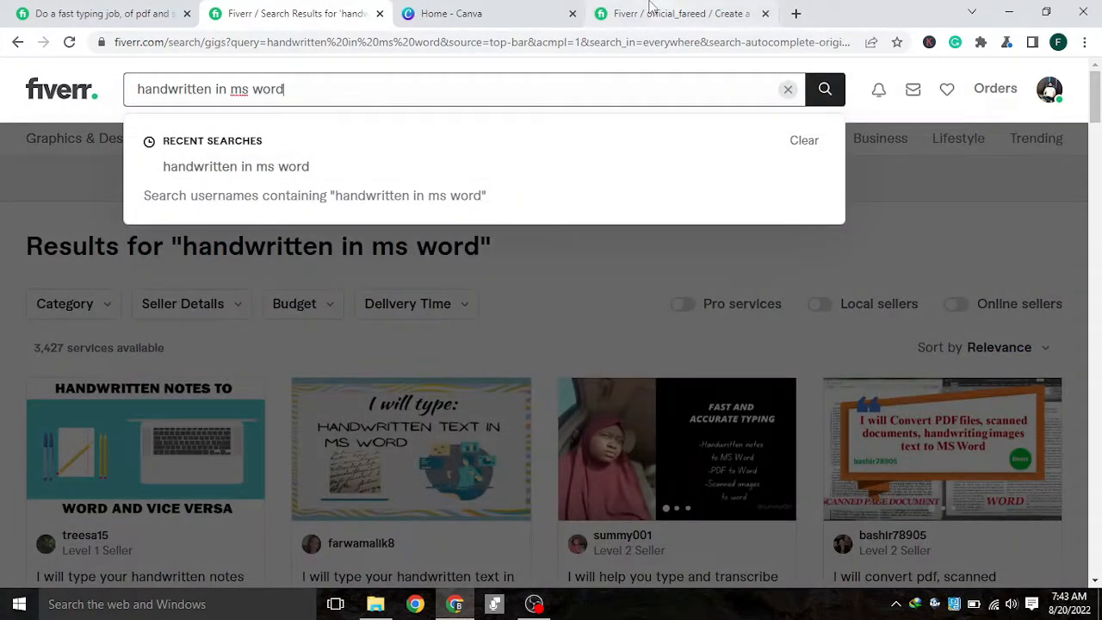
{"action": "left_click", "coordinate": [121, 10]}
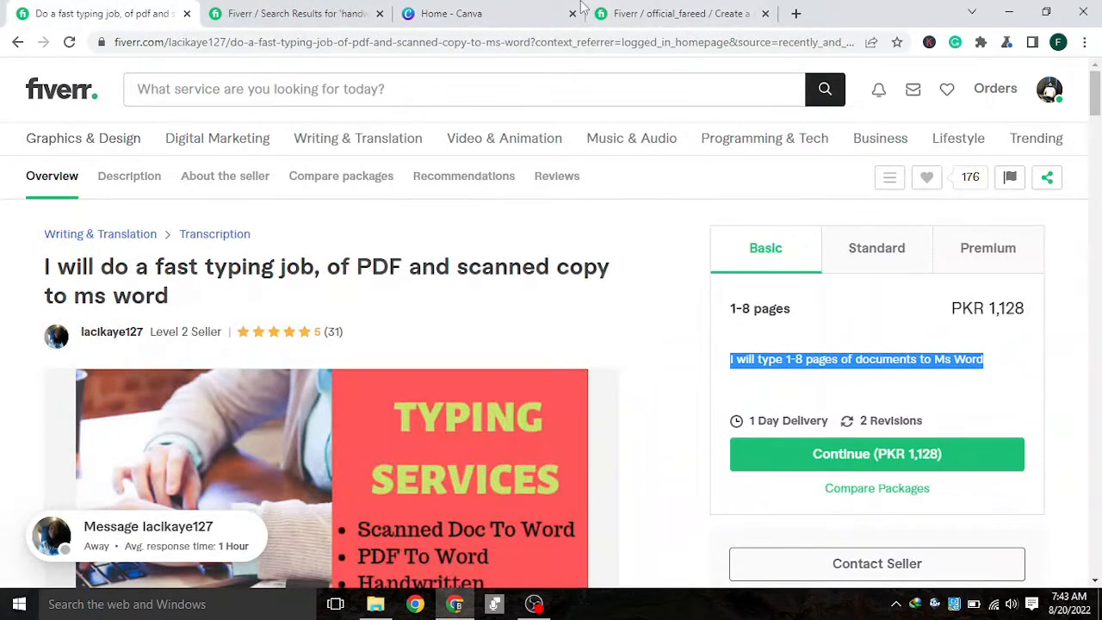
{"action": "left_click", "coordinate": [293, 13]}
{"action": "left_click", "coordinate": [714, 11]}
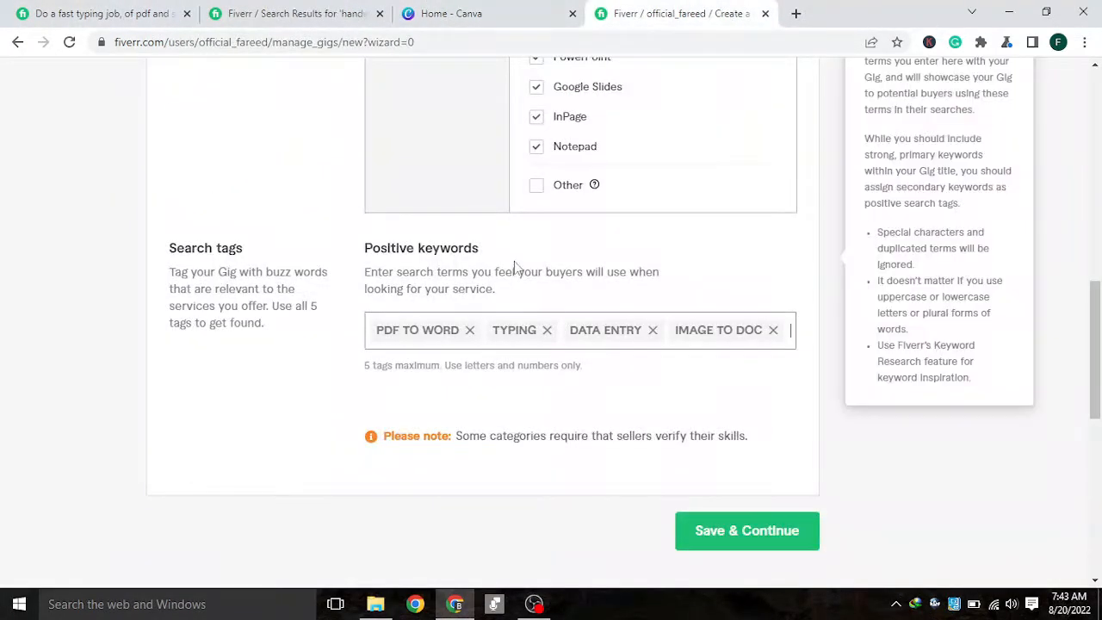
{"action": "type", "text": "han"}
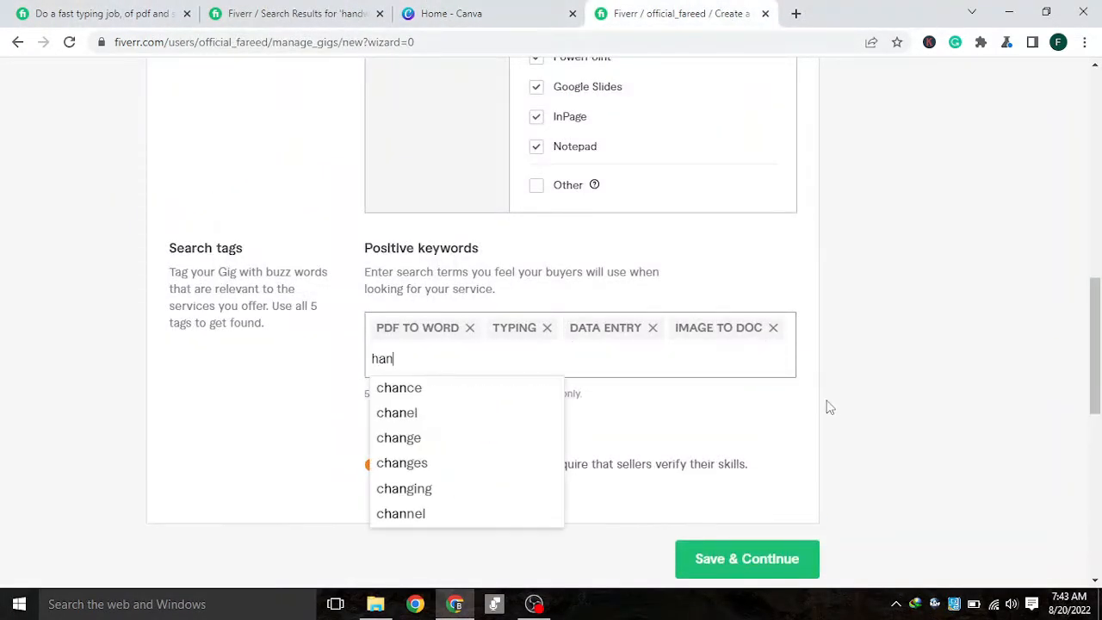
{"action": "type", "text": "d"}
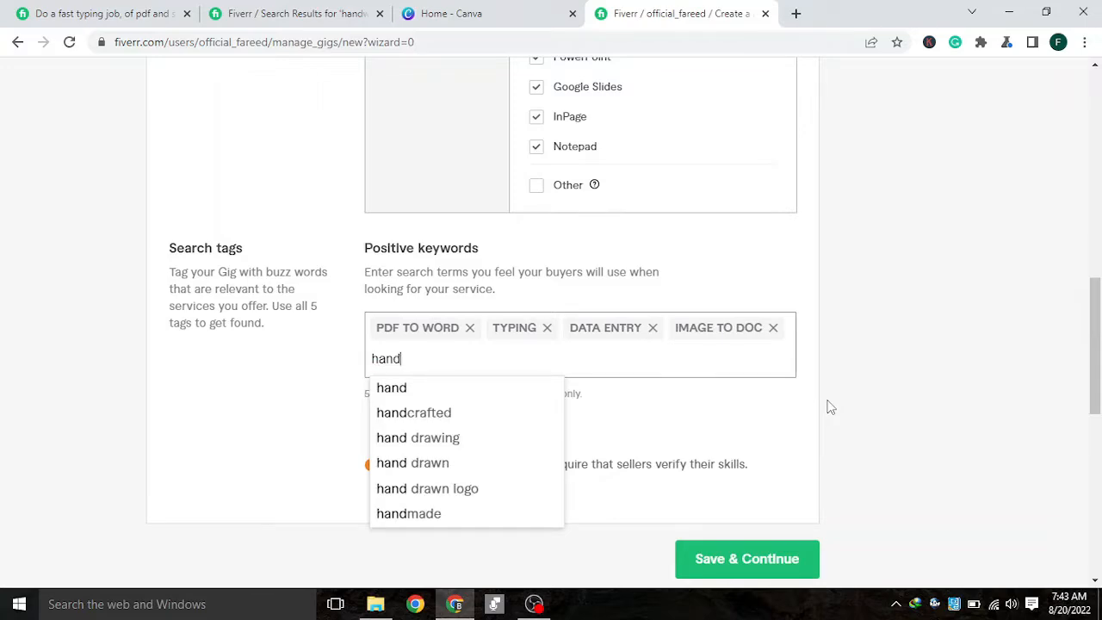
{"action": "type", "text": "wr"}
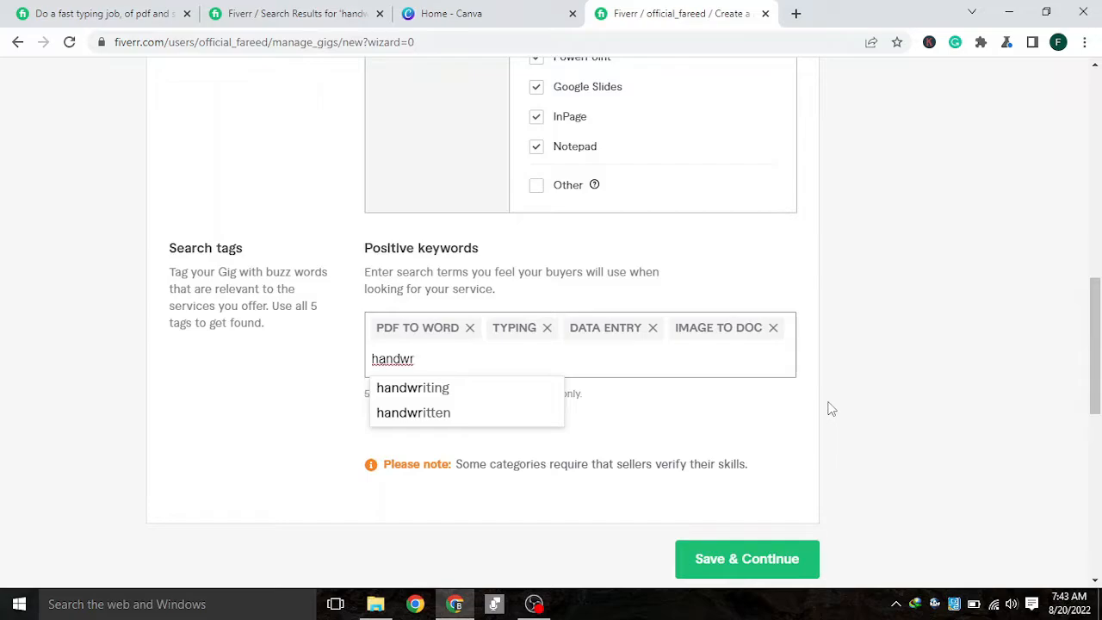
{"action": "left_click", "coordinate": [388, 416]}
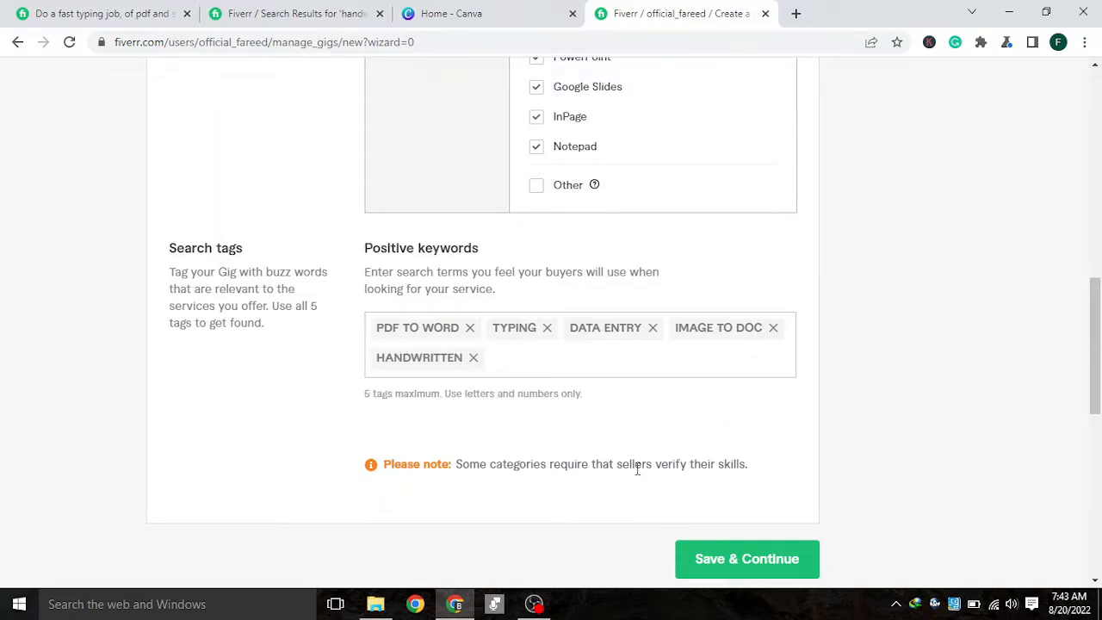
Review the completed overview form, save it and continue to the gig's Pricing stage
{"action": "scroll", "coordinate": [637, 464], "scroll_direction": "up", "scroll_amount": 10}
{"action": "scroll", "coordinate": [646, 401], "scroll_direction": "down", "scroll_amount": 1}
{"action": "scroll", "coordinate": [643, 417], "scroll_direction": "down", "scroll_amount": 10}
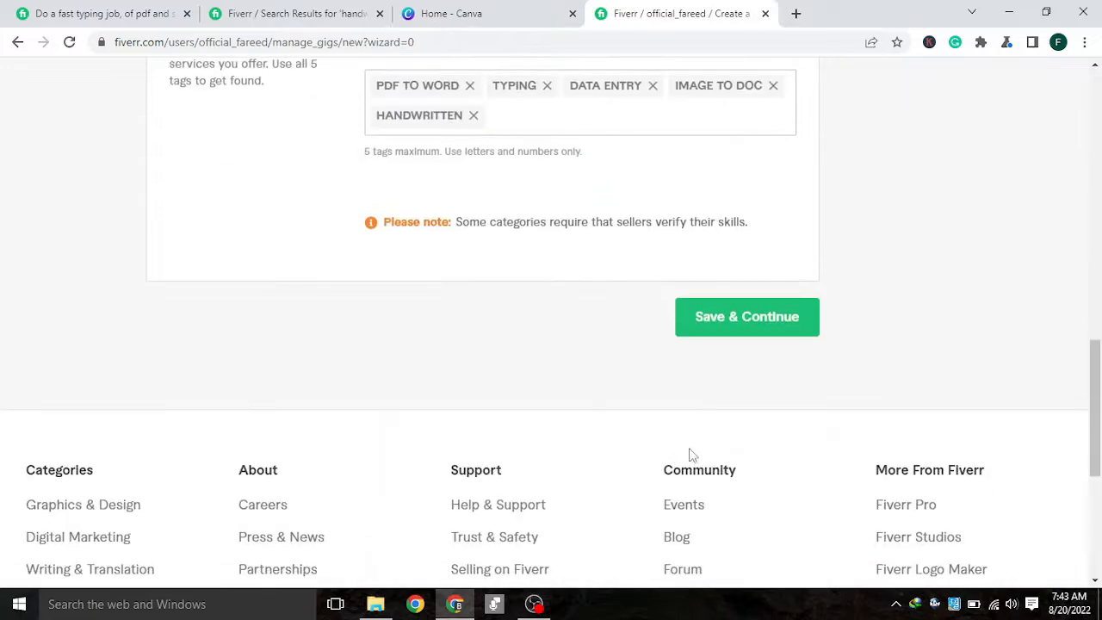
{"action": "left_click", "coordinate": [727, 332]}
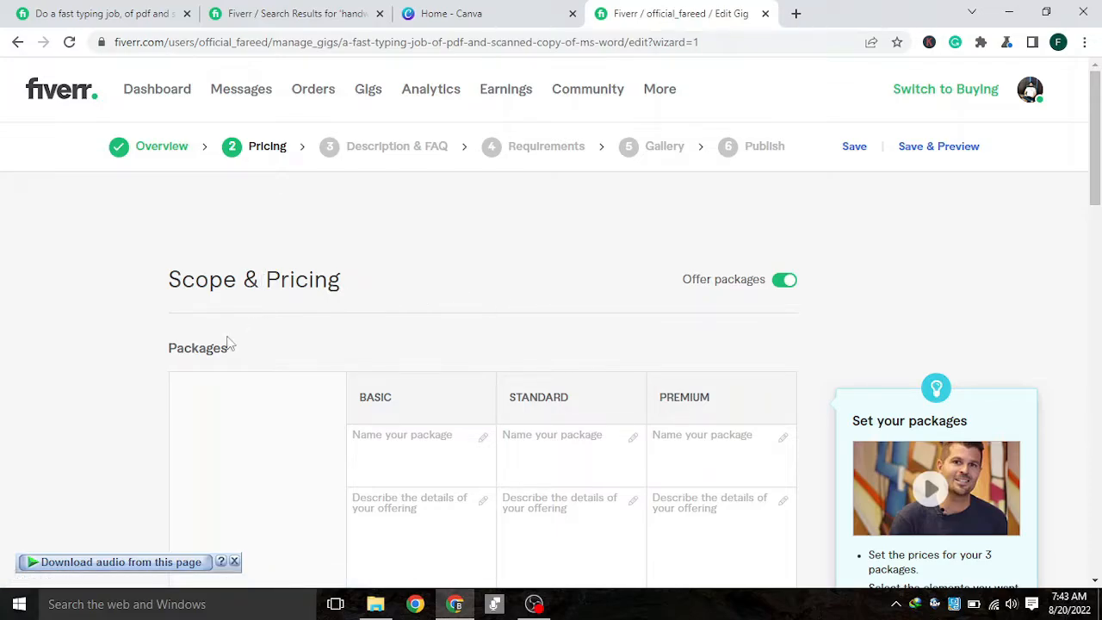
Begin the Basic package description with "I will" in the Scope & Pricing packages table
{"action": "scroll", "coordinate": [383, 349], "scroll_direction": "down", "scroll_amount": 3}
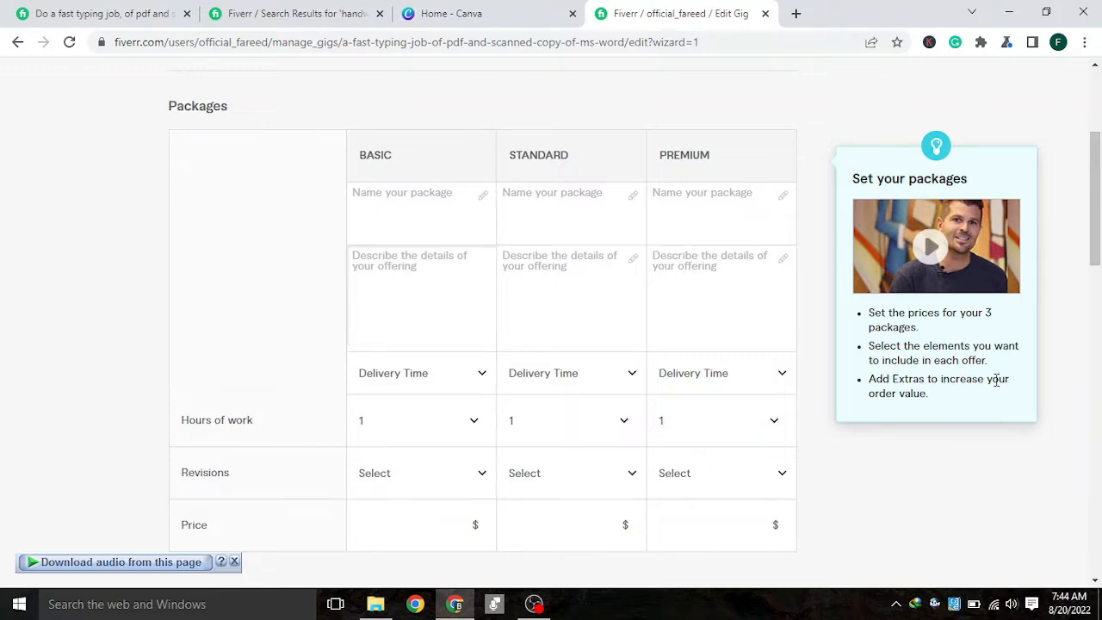
{"action": "type", "text": "i"}
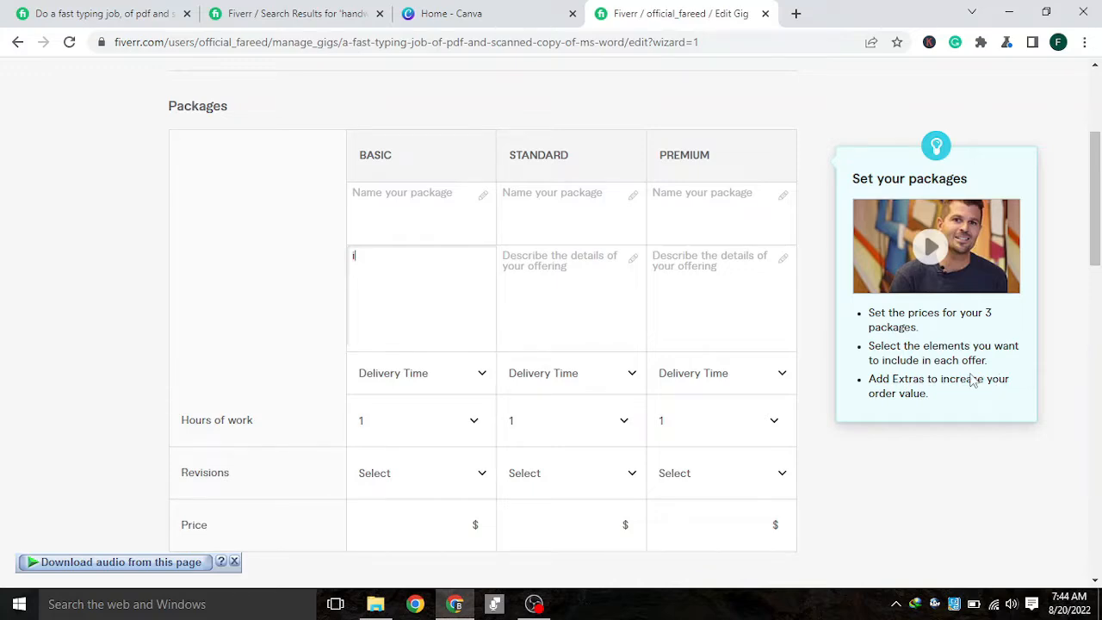
{"action": "key", "text": "BackSpace"}
{"action": "type", "text": "I will"}
Check the reference gig's Basic package wording and extend the Basic package description to "I will type 1-8 pages of"
{"action": "left_click", "coordinate": [293, 13]}
{"action": "left_click", "coordinate": [43, 10]}
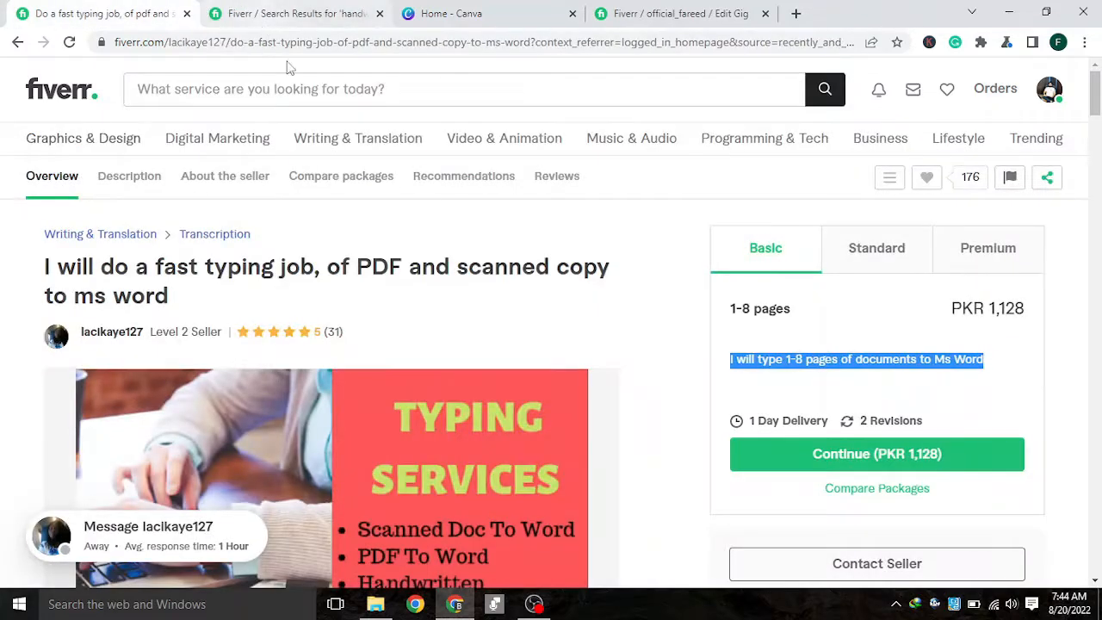
{"action": "scroll", "coordinate": [546, 247], "scroll_direction": "down", "scroll_amount": 3}
{"action": "scroll", "coordinate": [650, 224], "scroll_direction": "up", "scroll_amount": 1}
{"action": "scroll", "coordinate": [650, 224], "scroll_direction": "up", "scroll_amount": 2}
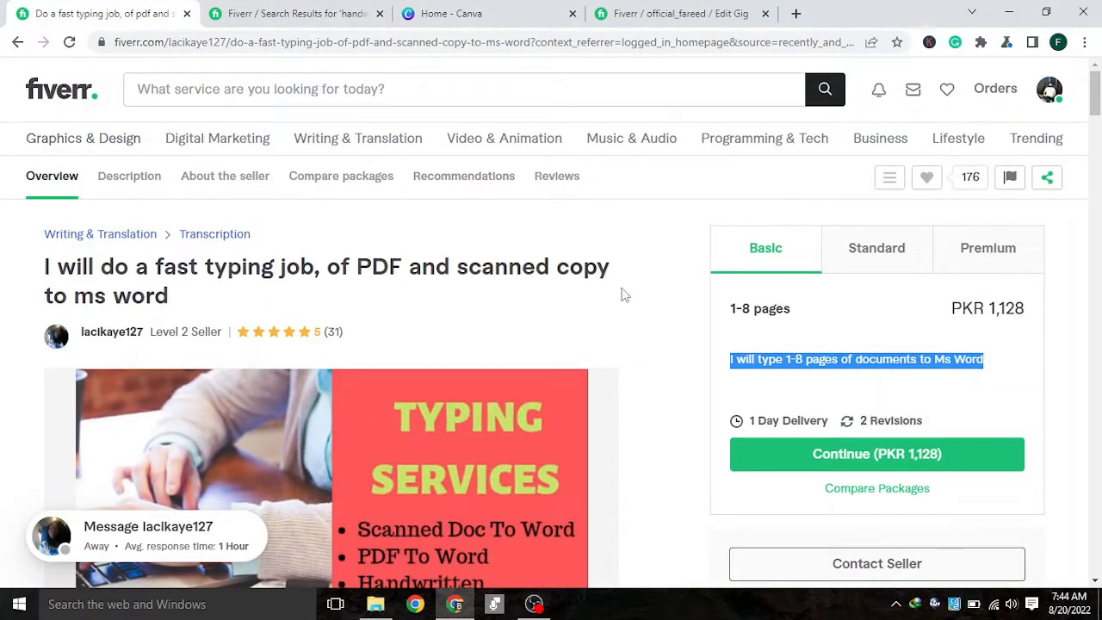
{"action": "left_click", "coordinate": [328, 7]}
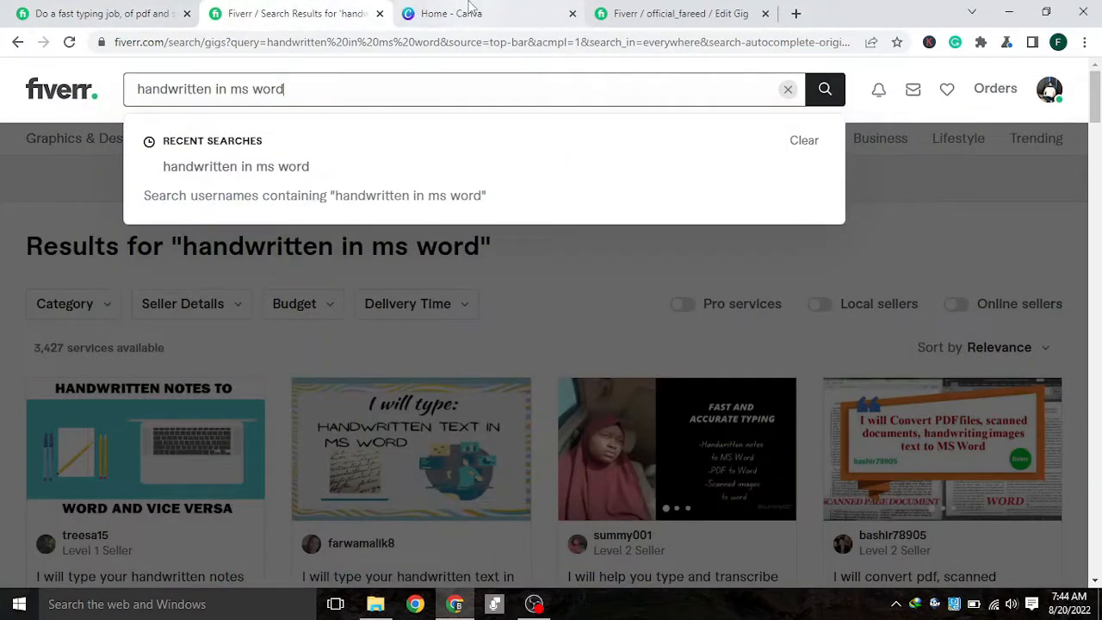
{"action": "left_click", "coordinate": [119, 11]}
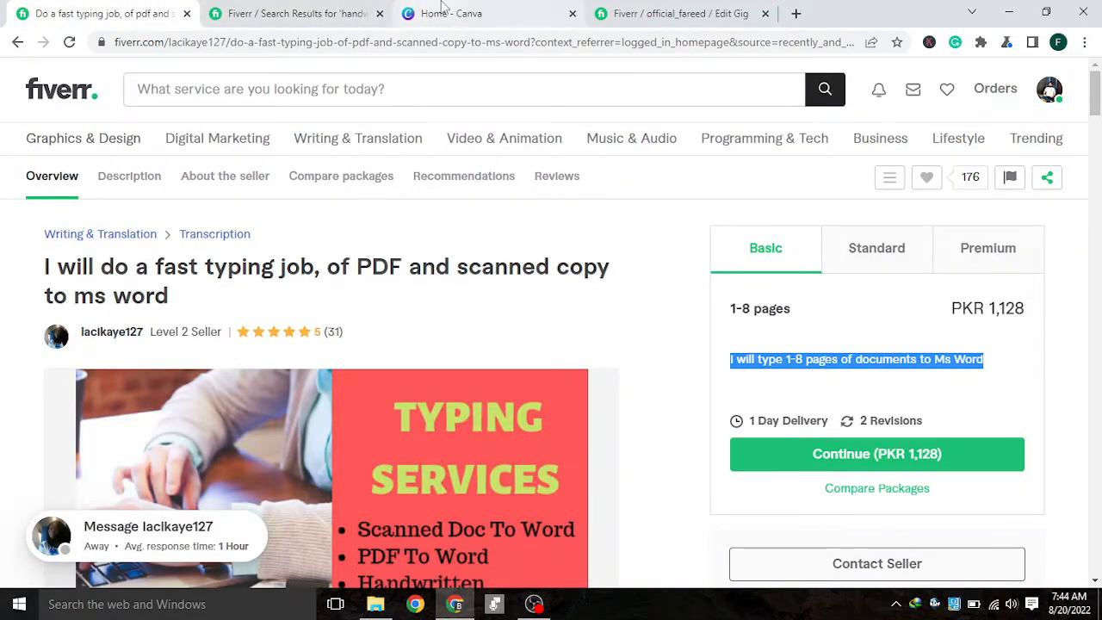
{"action": "left_click", "coordinate": [654, 14]}
{"action": "left_click", "coordinate": [446, 266]}
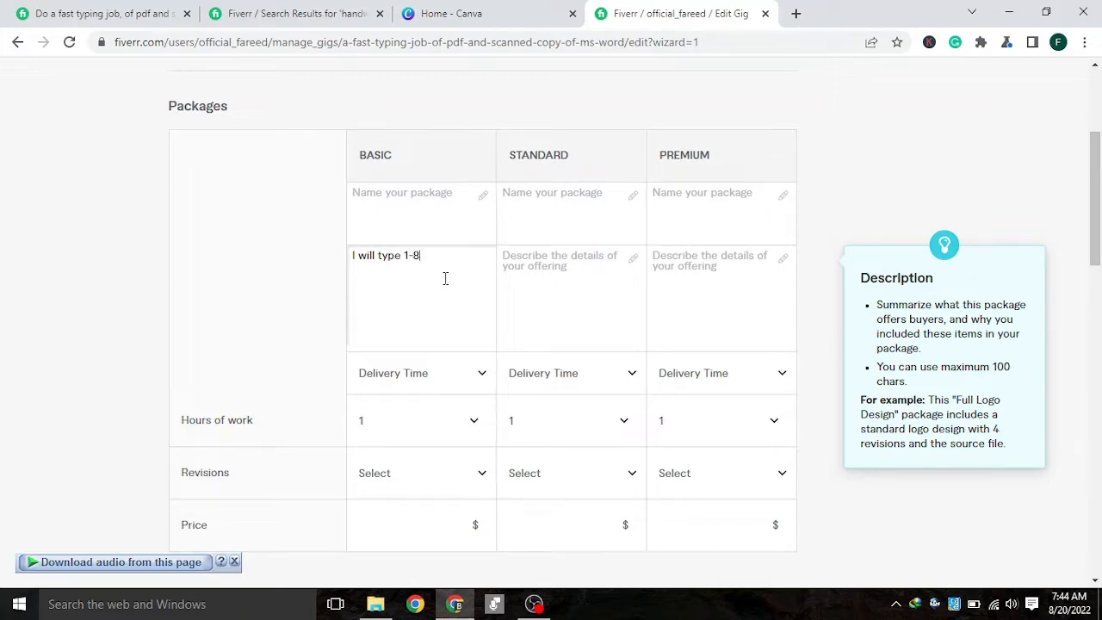
{"action": "type", "text": "I will type 1-8 pages of"}
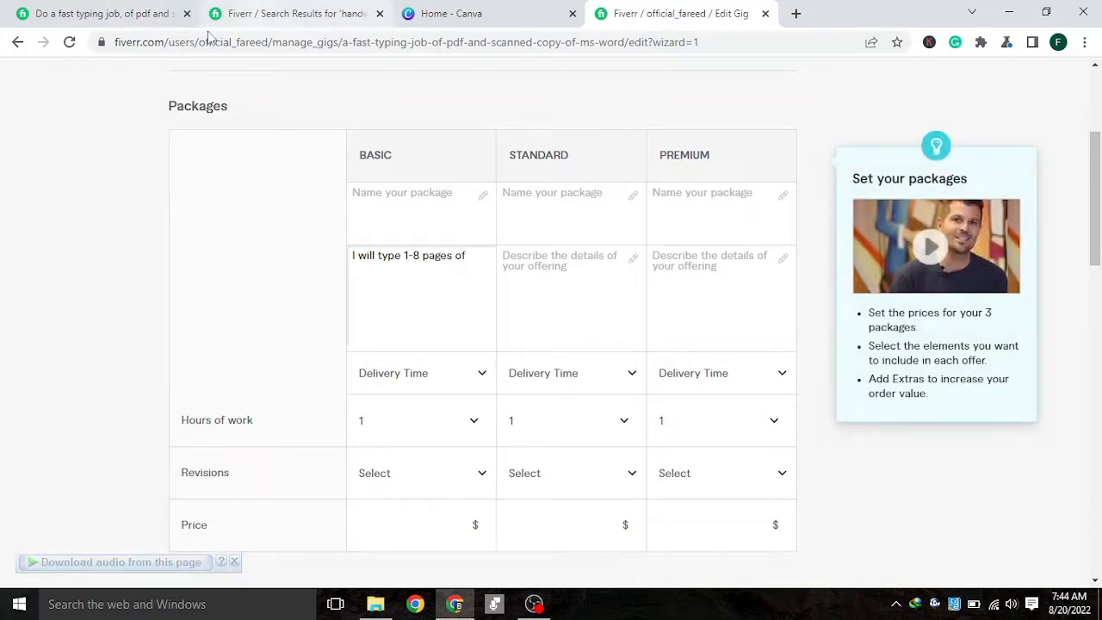
Check the reference typing gig's Basic package wording and add "documents" to the end of the Basic package description
{"action": "left_click", "coordinate": [288, 13]}
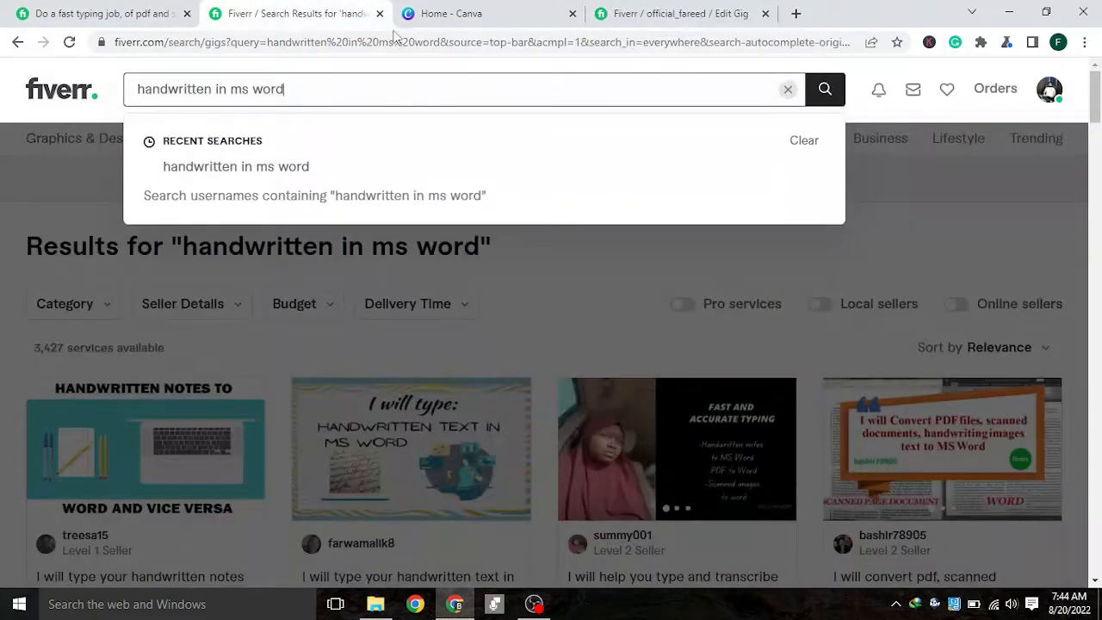
{"action": "left_click", "coordinate": [1003, 247]}
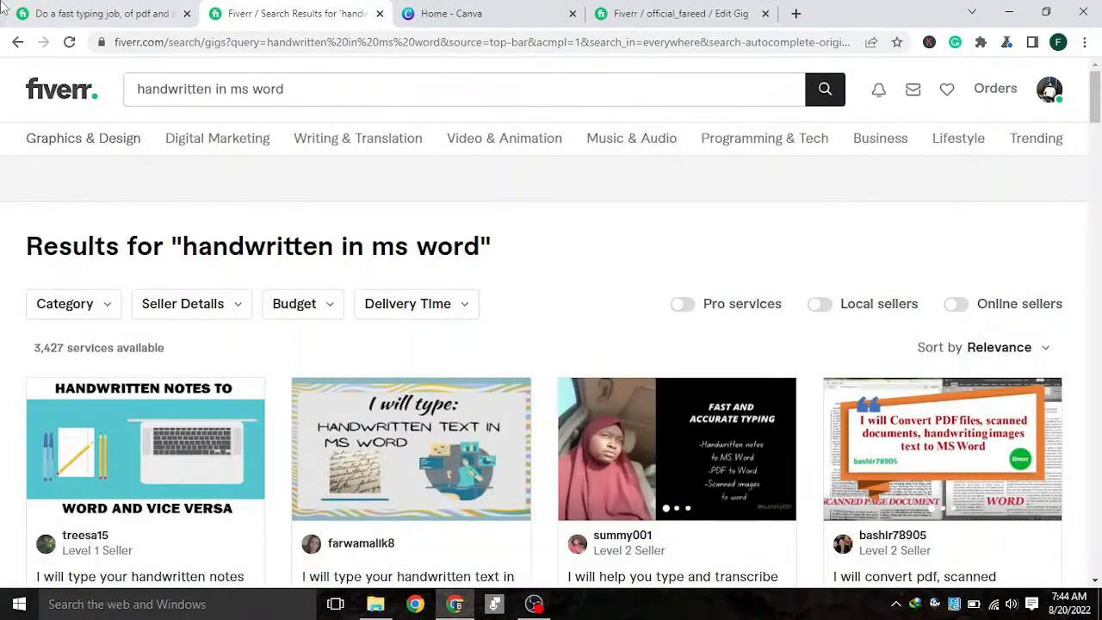
{"action": "left_click", "coordinate": [98, 13]}
{"action": "scroll", "coordinate": [551, 155], "scroll_direction": "down", "scroll_amount": 5}
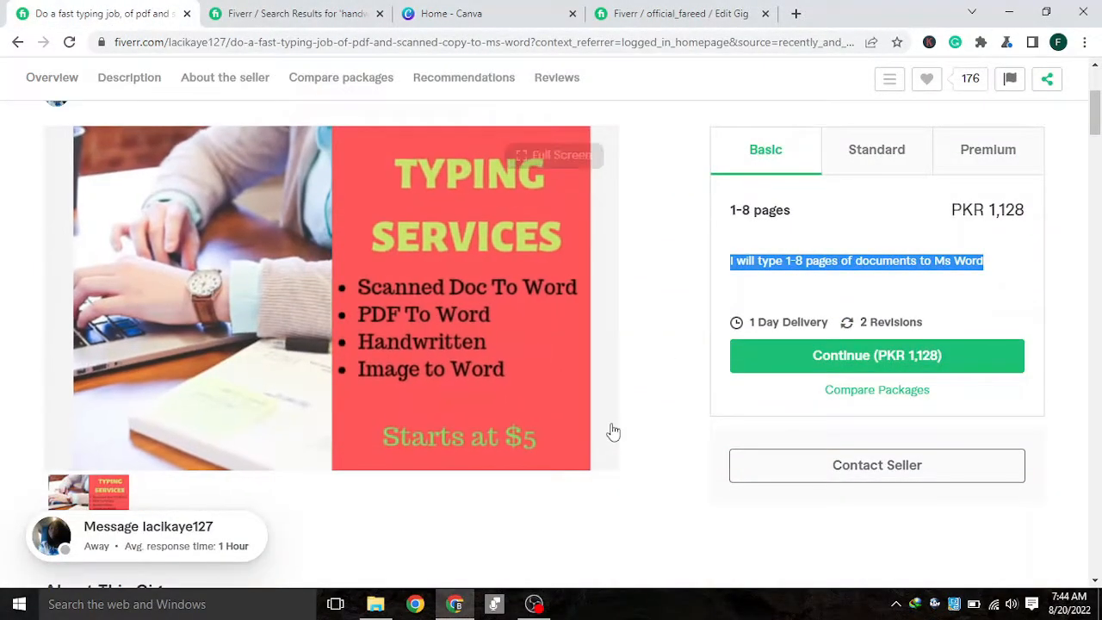
{"action": "left_click", "coordinate": [568, 374]}
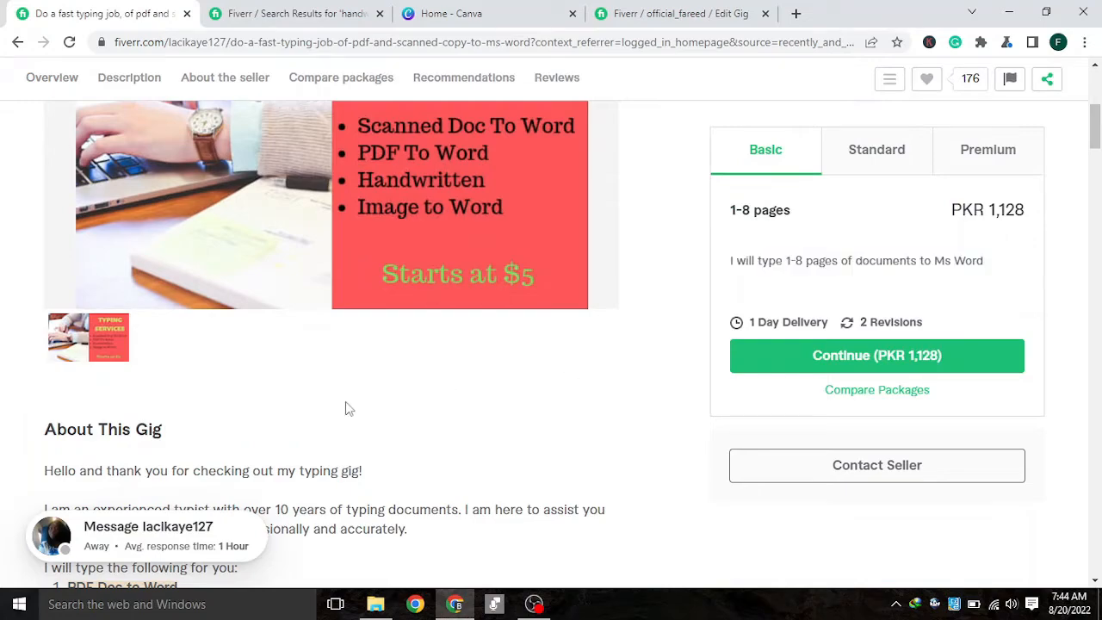
{"action": "scroll", "coordinate": [575, 358], "scroll_direction": "down", "scroll_amount": 1}
{"action": "scroll", "coordinate": [568, 283], "scroll_direction": "up", "scroll_amount": 2}
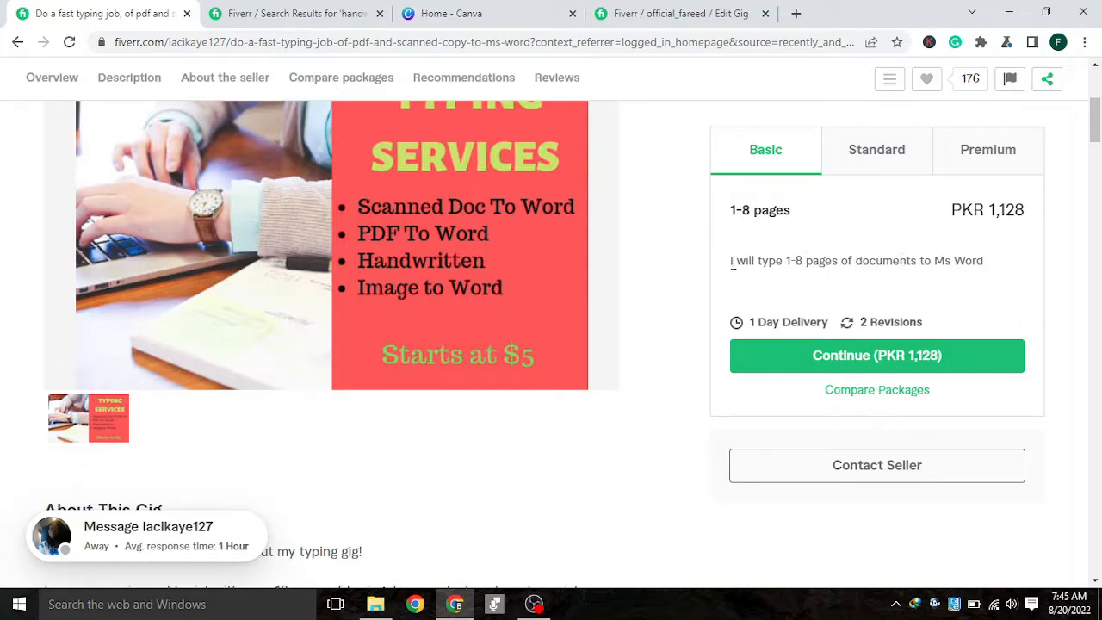
{"action": "left_click_drag", "start_coordinate": [731, 263], "coordinate": [996, 256]}
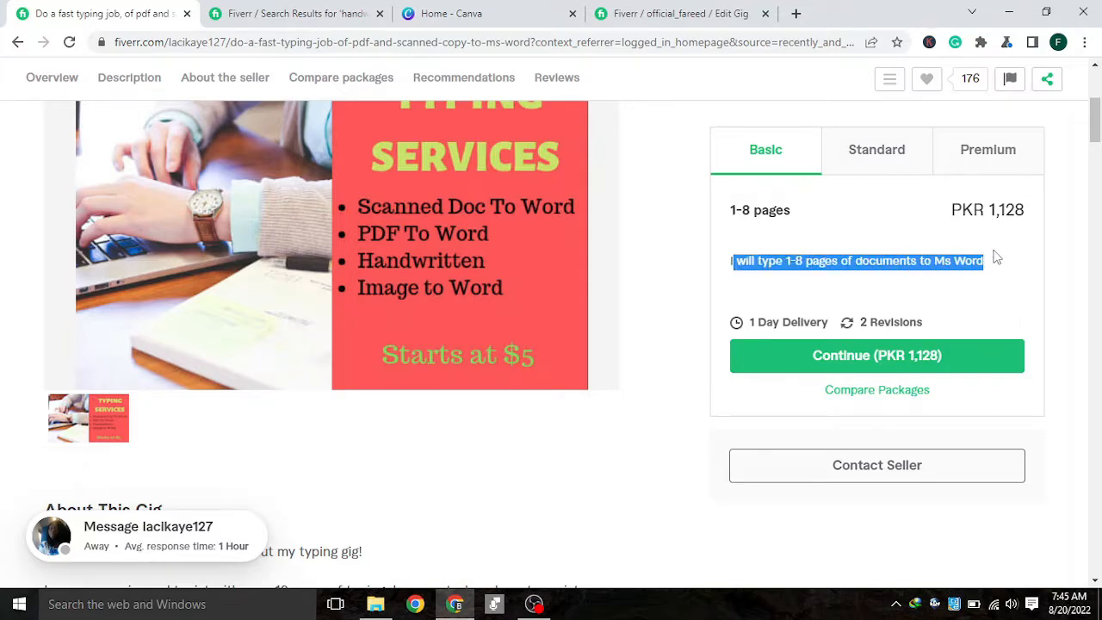
{"action": "left_click", "coordinate": [684, 13]}
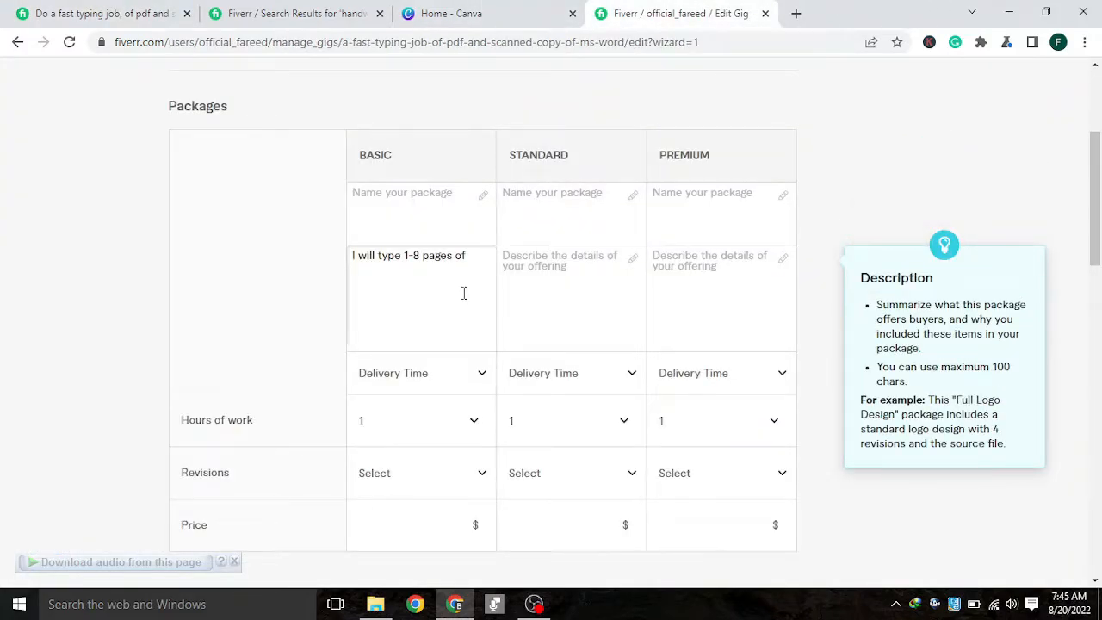
{"action": "type", "text": "ocuments"}
Recheck the reference gig's Basic wording and finish the Basic package description with "to MS Word"
{"action": "left_click", "coordinate": [147, 10]}
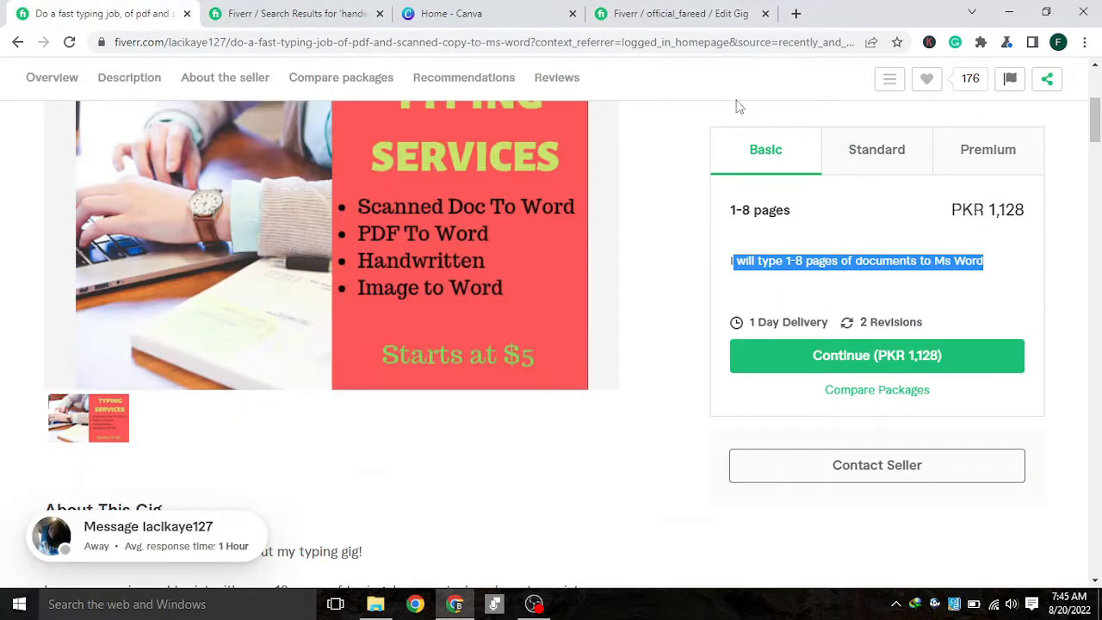
{"action": "left_click", "coordinate": [620, 13]}
{"action": "left_click", "coordinate": [503, 286]}
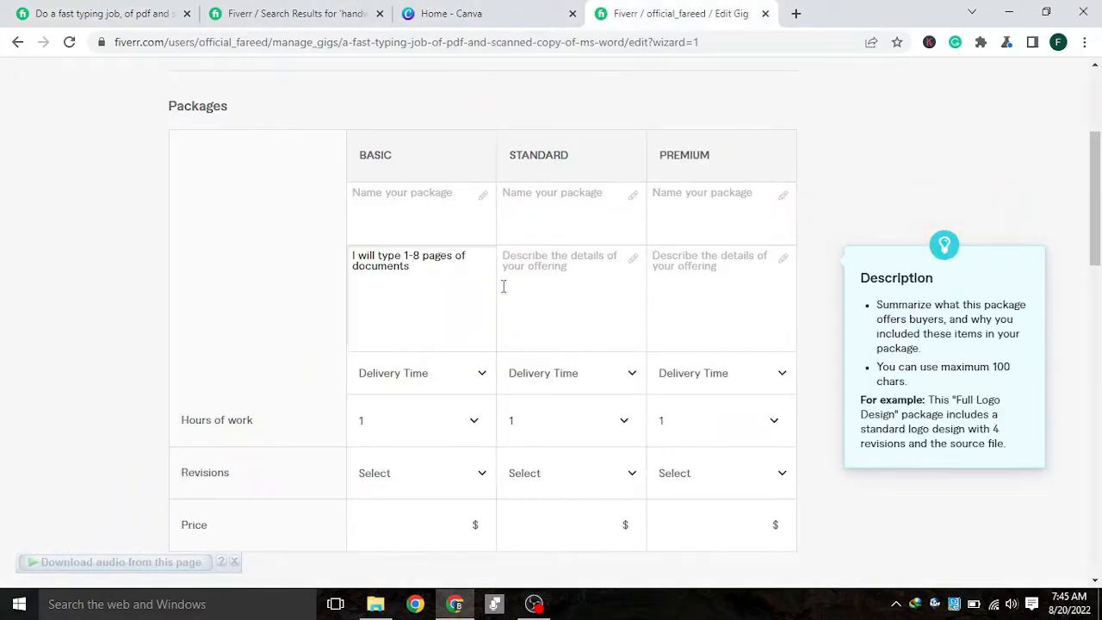
{"action": "type", "text": "to MS WORD"}
{"action": "key", "text": "BackSpace"}
{"action": "key", "text": "BackSpace"}
{"action": "type", "text": "d"}
{"action": "left_click", "coordinate": [847, 232]}
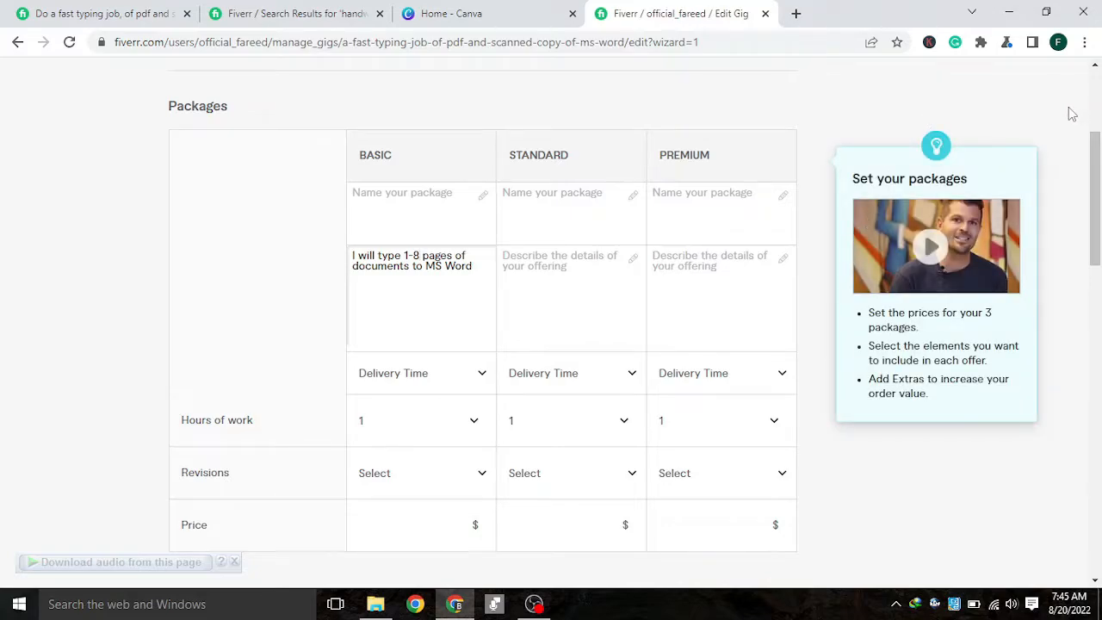
Change the Basic description's page range to 1-9 and copy the full text into the Standard and Premium descriptions
{"action": "key", "text": "BackSpace"}
{"action": "type", "text": "9"}
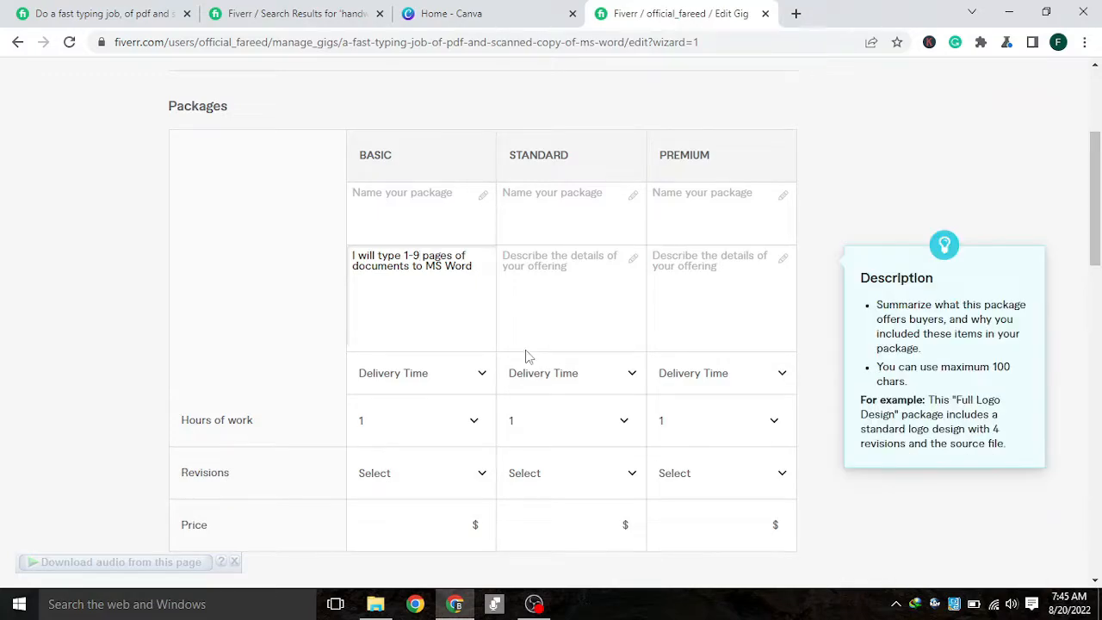
{"action": "key", "text": "ctrl+a"}
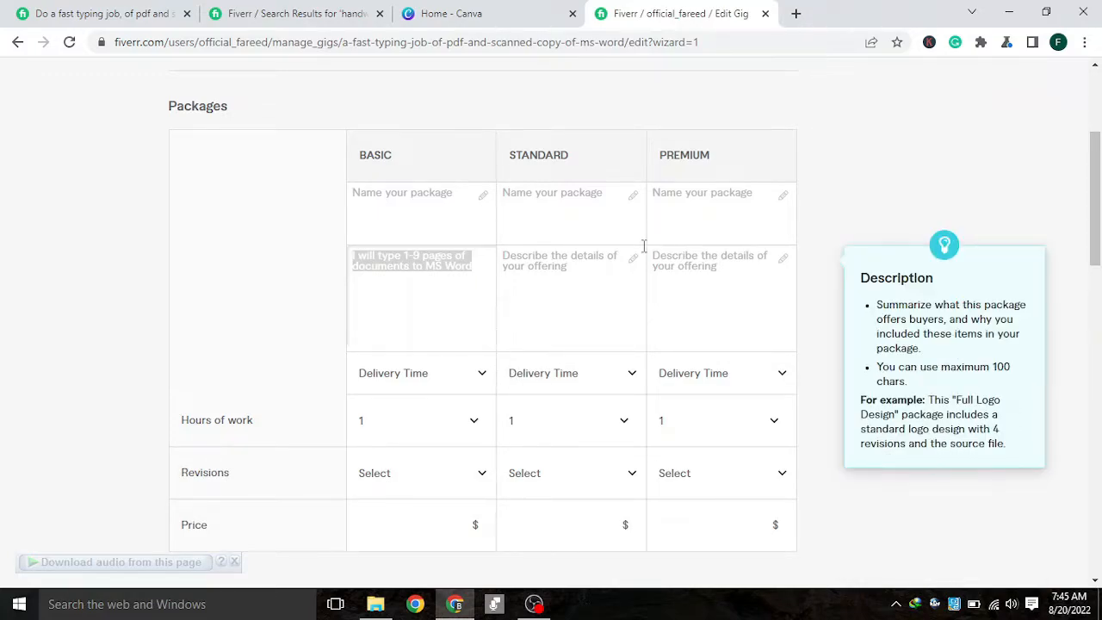
{"action": "left_click", "coordinate": [535, 270]}
{"action": "type", "text": "I will type 1-9 pages of documents to MS Word"}
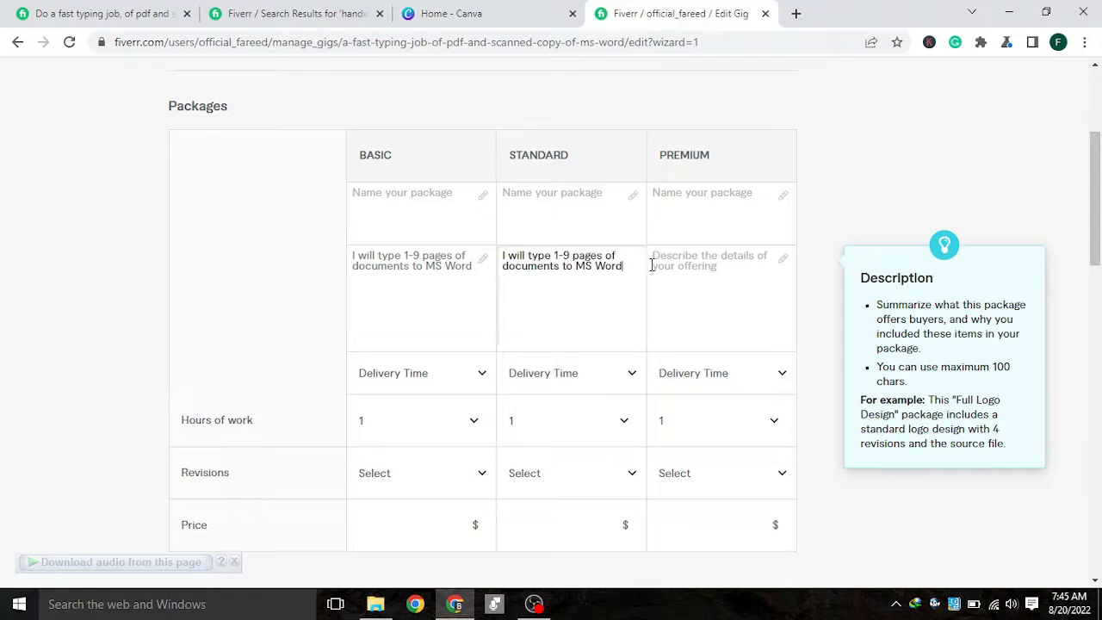
{"action": "left_click", "coordinate": [741, 273]}
{"action": "type", "text": "I will type 1-9 pages of documents to MS Word"}
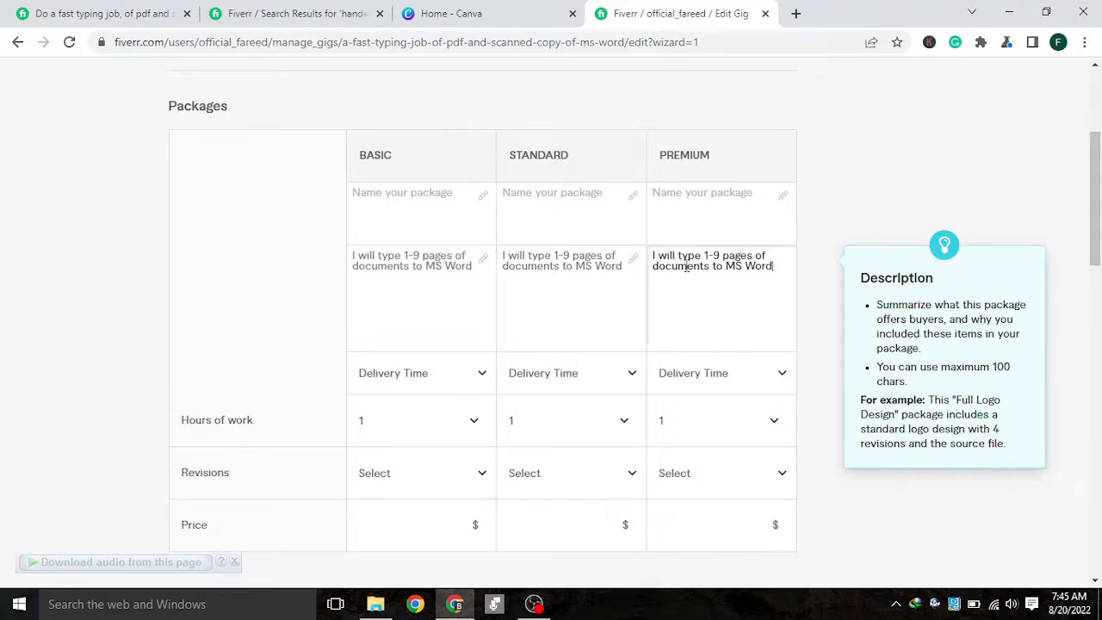
Check the reference gig's Standard package and change the page range in the Standard description to 9-16
{"action": "left_click", "coordinate": [267, 12]}
{"action": "left_click", "coordinate": [129, 11]}
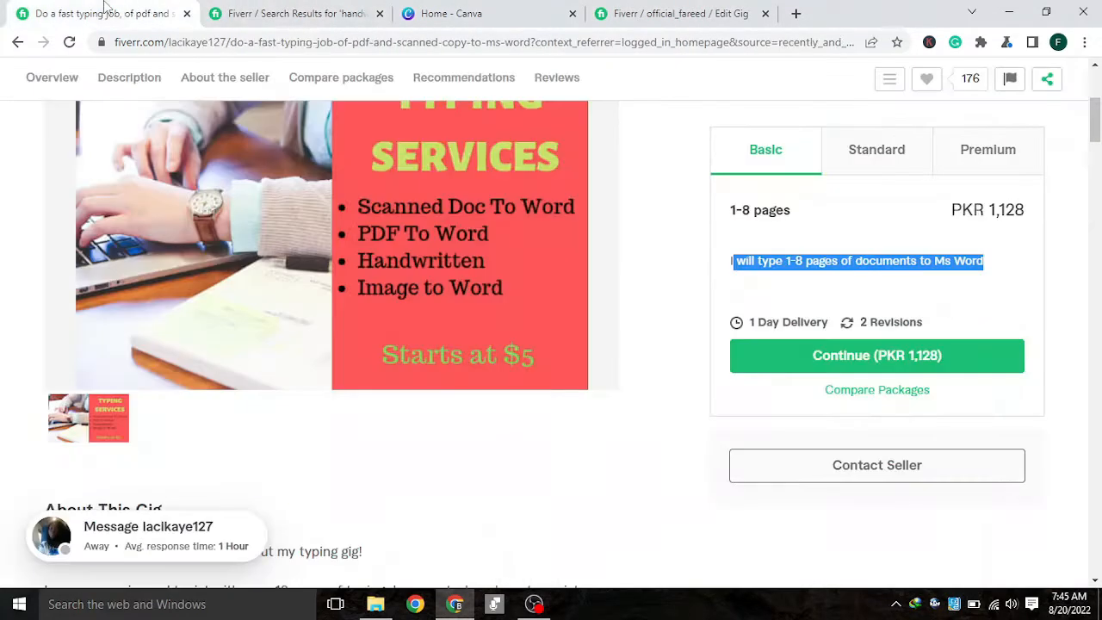
{"action": "left_click", "coordinate": [856, 162]}
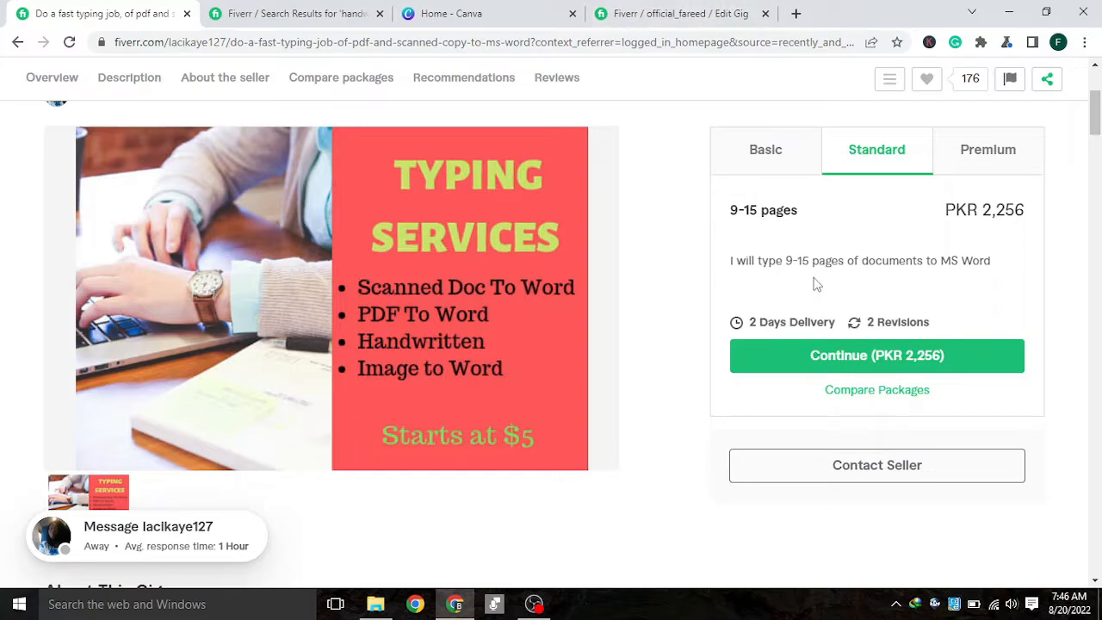
{"action": "left_click", "coordinate": [693, 13]}
{"action": "left_click", "coordinate": [559, 258]}
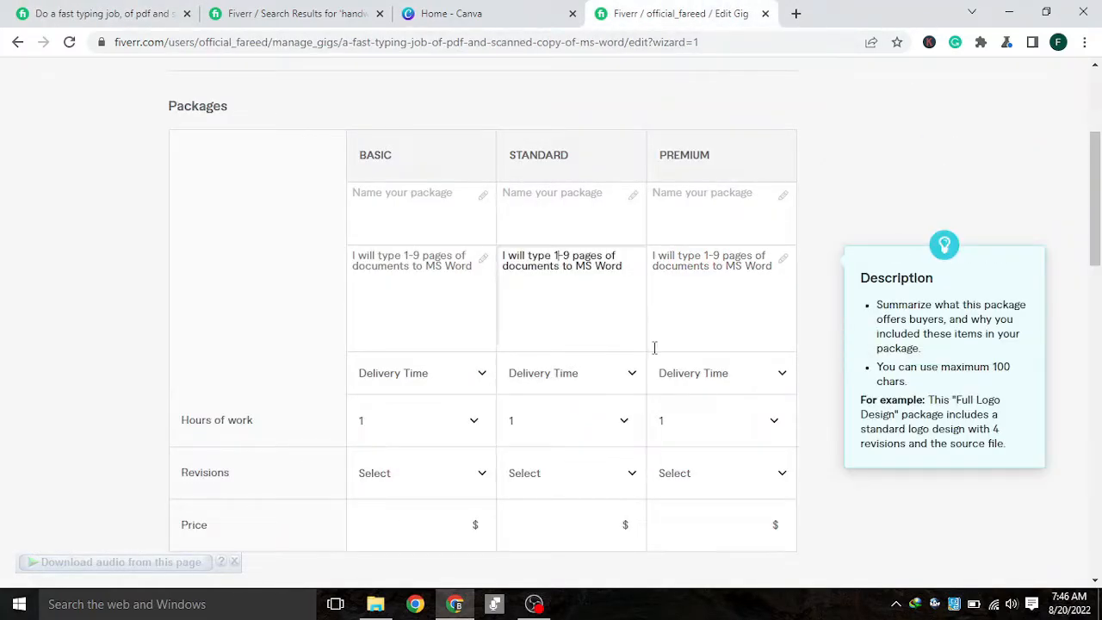
{"action": "key", "text": "BackSpace"}
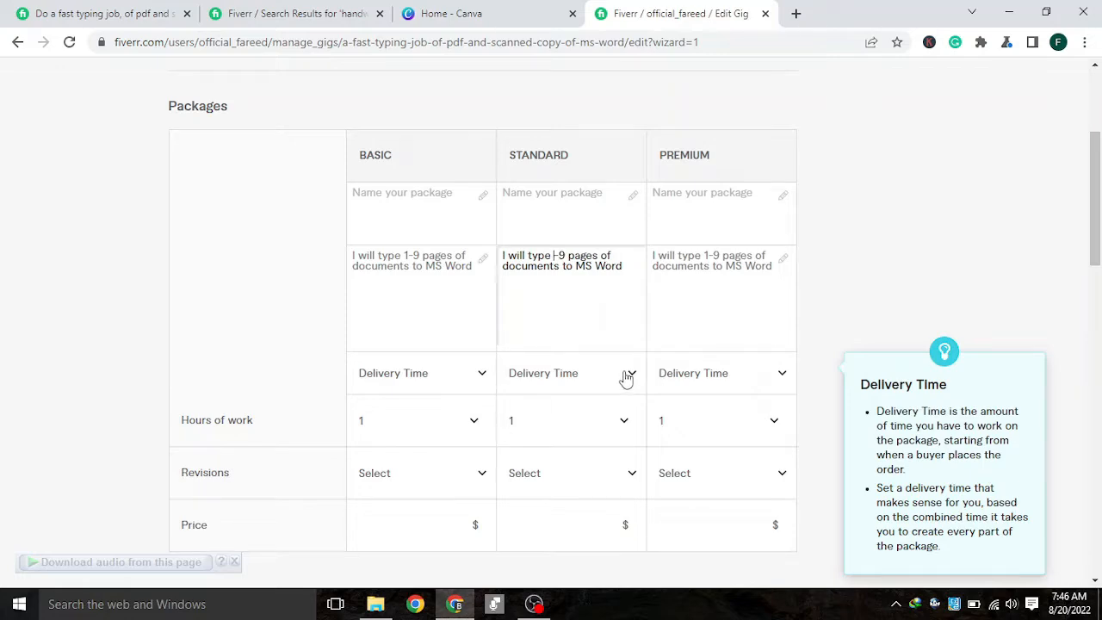
{"action": "type", "text": "9"}
{"action": "key", "text": "Right"}
{"action": "key", "text": "Delete"}
{"action": "type", "text": "16"}
Check the reference gig's Premium package and change the page range in the Premium description to 16-26
{"action": "left_click", "coordinate": [712, 255]}
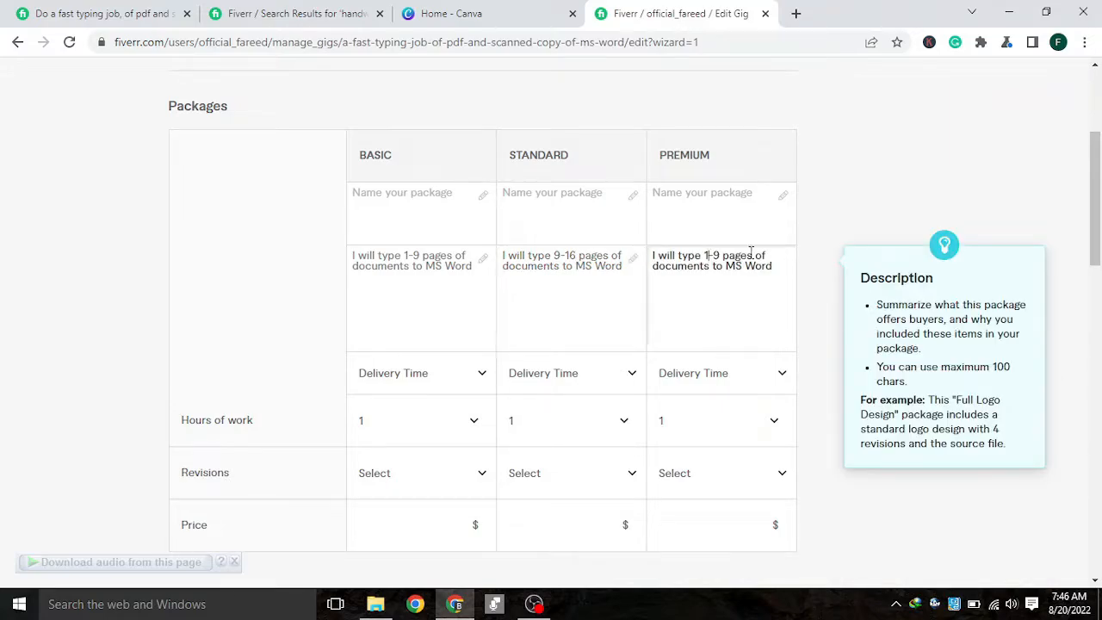
{"action": "key", "text": "BackSpace"}
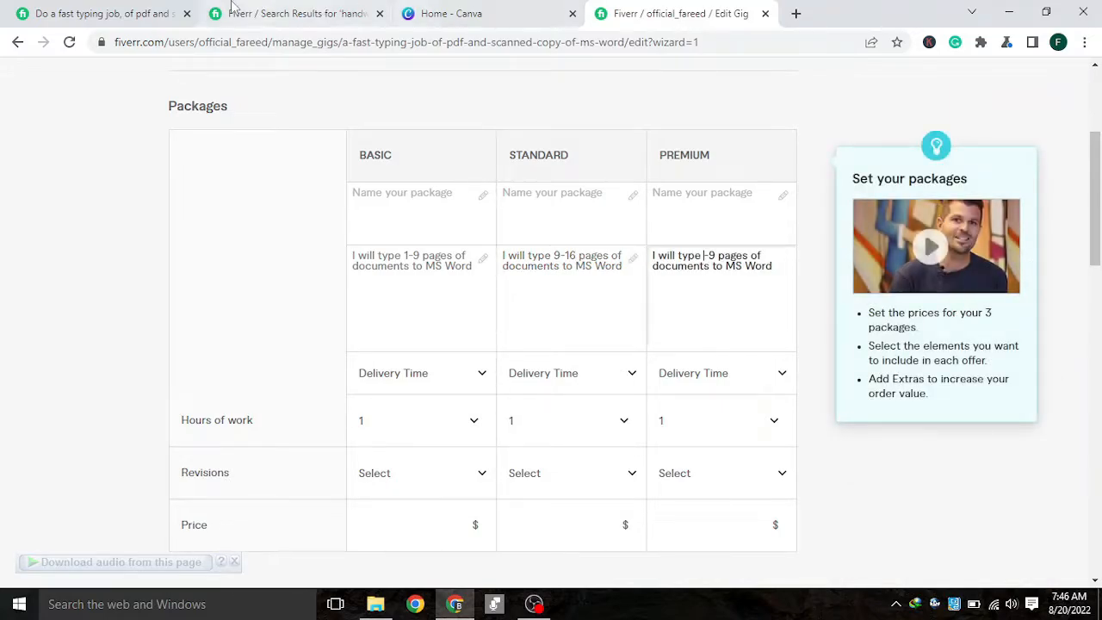
{"action": "key", "text": "ctrl+1"}
{"action": "left_click", "coordinate": [991, 159]}
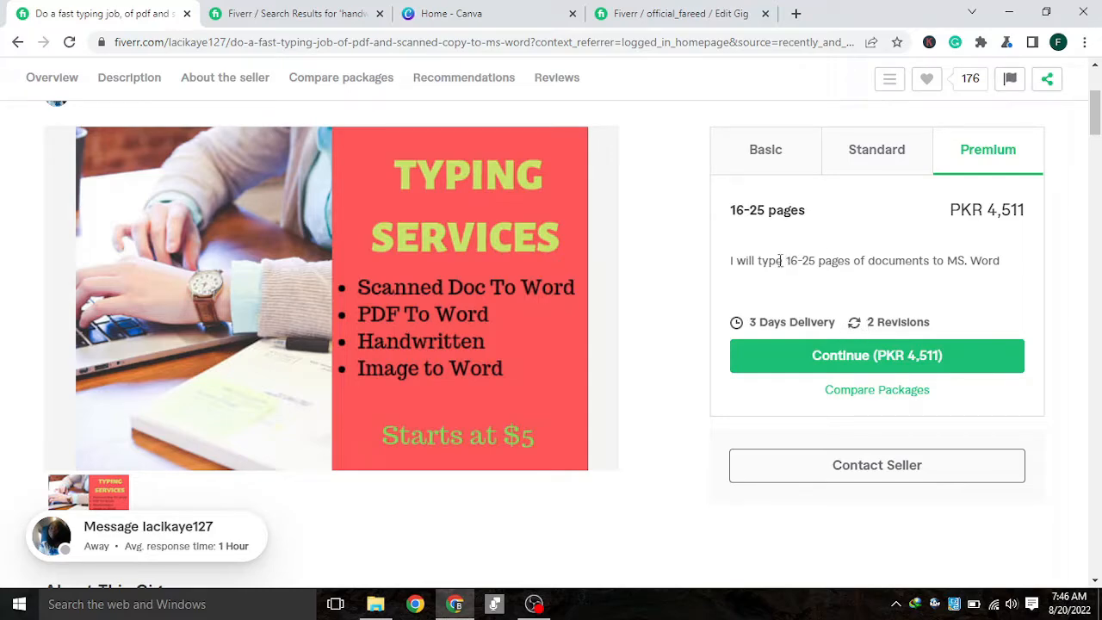
{"action": "left_click", "coordinate": [680, 13]}
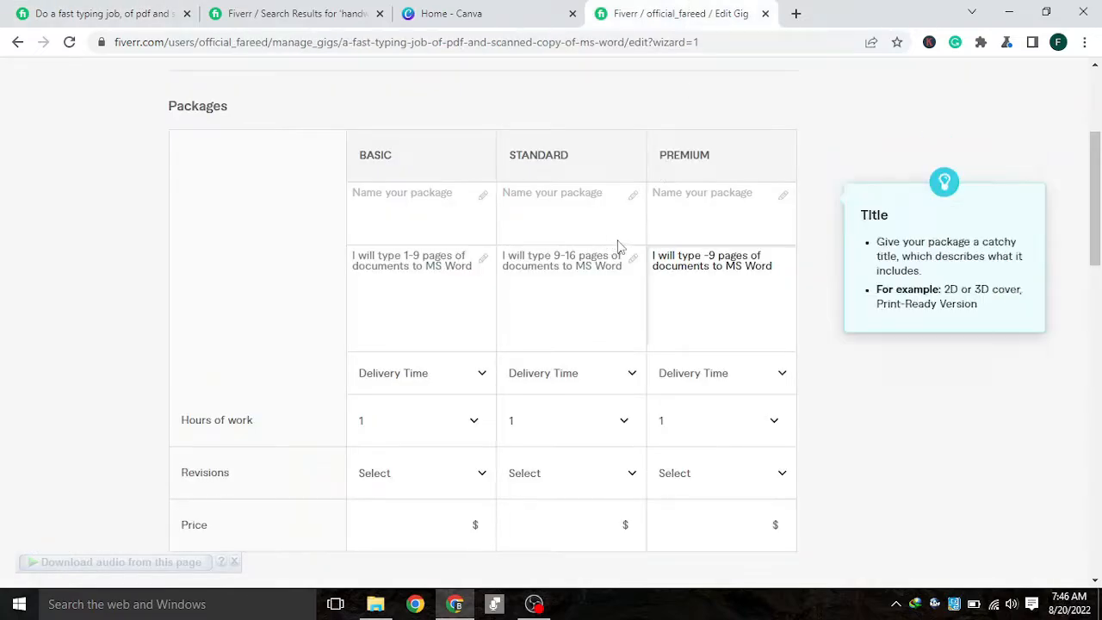
{"action": "left_click", "coordinate": [704, 256]}
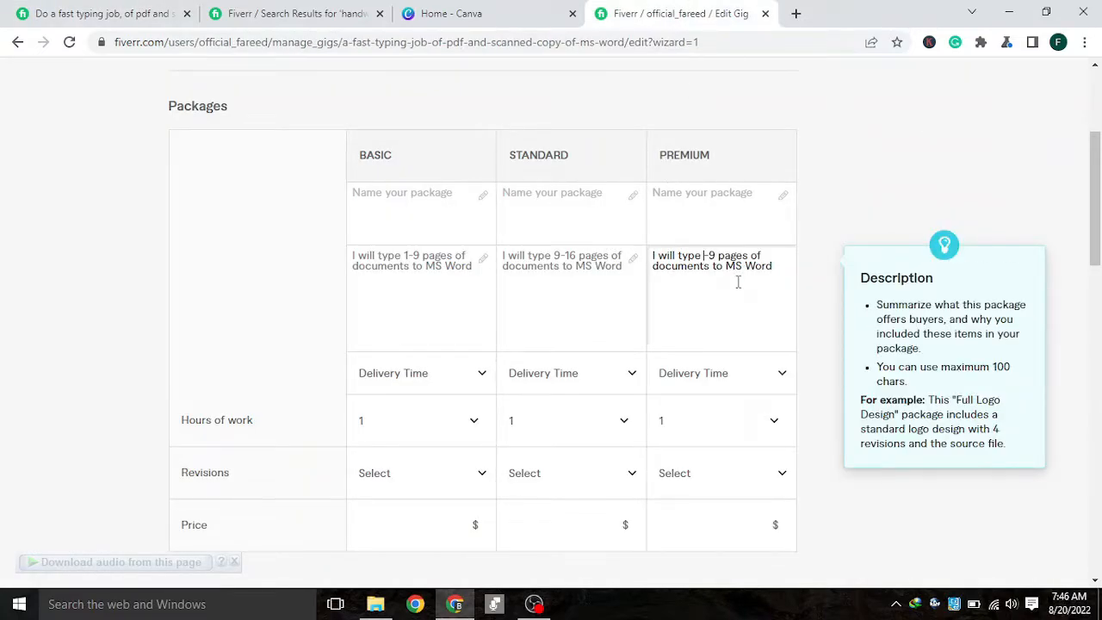
{"action": "type", "text": "7"}
{"action": "key", "text": "BackSpace"}
{"action": "key", "text": "Left"}
{"action": "key", "text": "BackSpace"}
{"action": "type", "text": "6-26"}
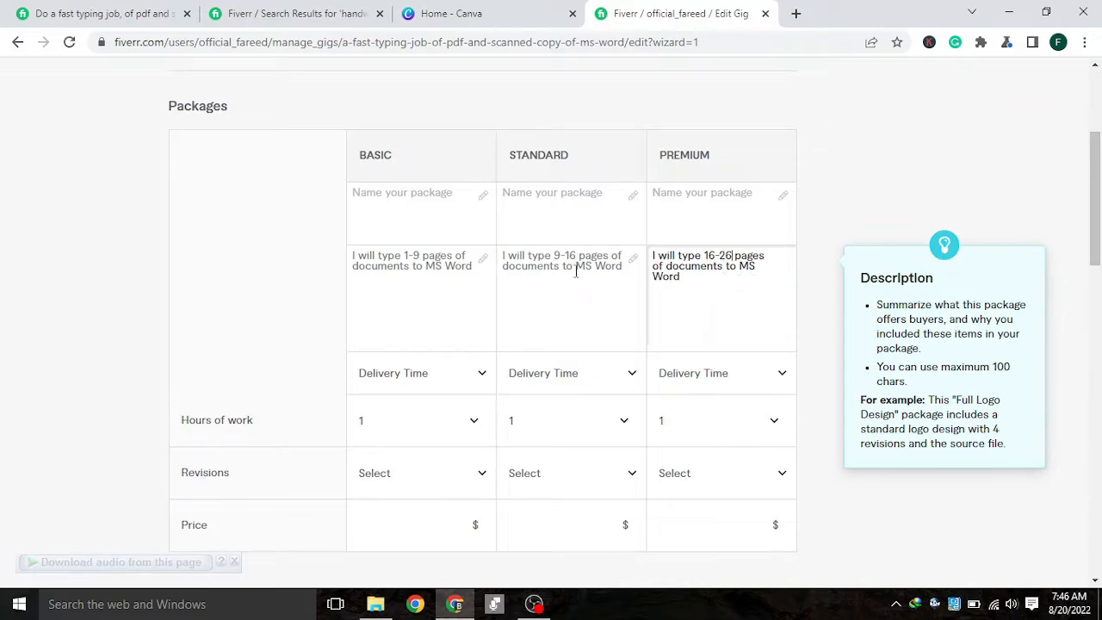
Compare the delivery times of the reference gig's three packages and set the Basic package to 1 day Delivery
{"action": "scroll", "coordinate": [517, 302], "scroll_direction": "down", "scroll_amount": 1}
{"action": "scroll", "coordinate": [465, 217], "scroll_direction": "up", "scroll_amount": 1}
{"action": "scroll", "coordinate": [460, 317], "scroll_direction": "down", "scroll_amount": 1}
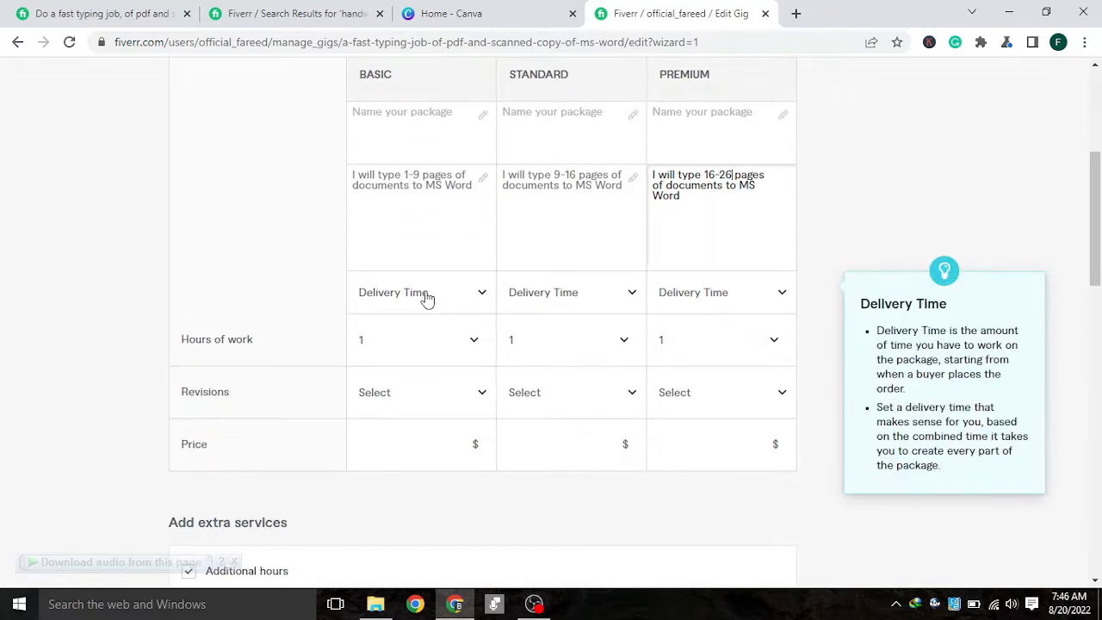
{"action": "left_click", "coordinate": [428, 294]}
{"action": "key", "text": "ctrl+1"}
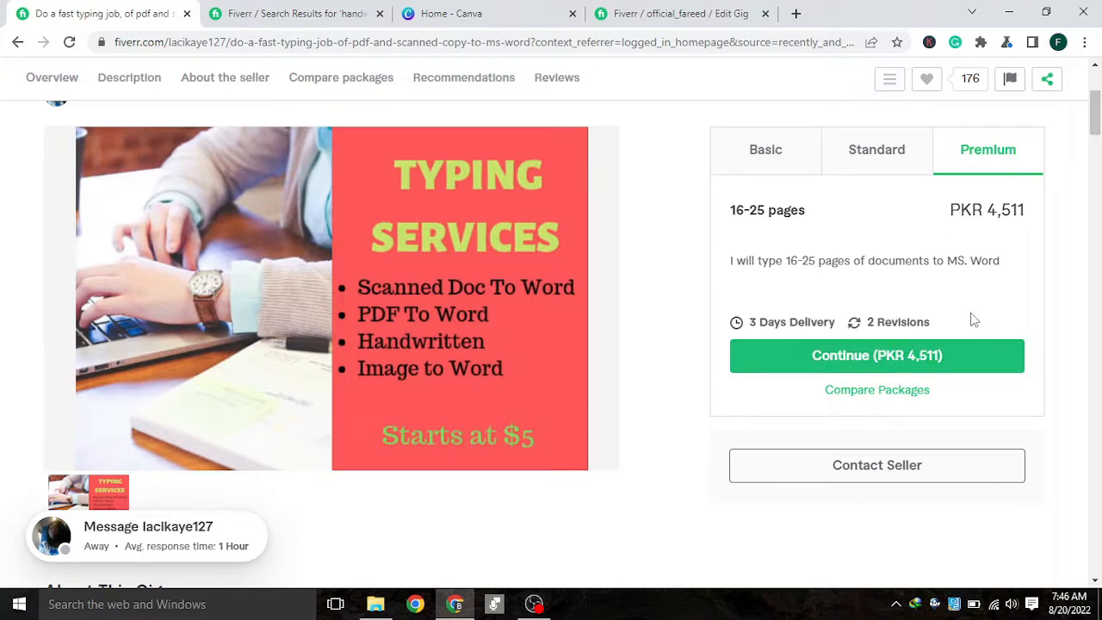
{"action": "left_click", "coordinate": [890, 157]}
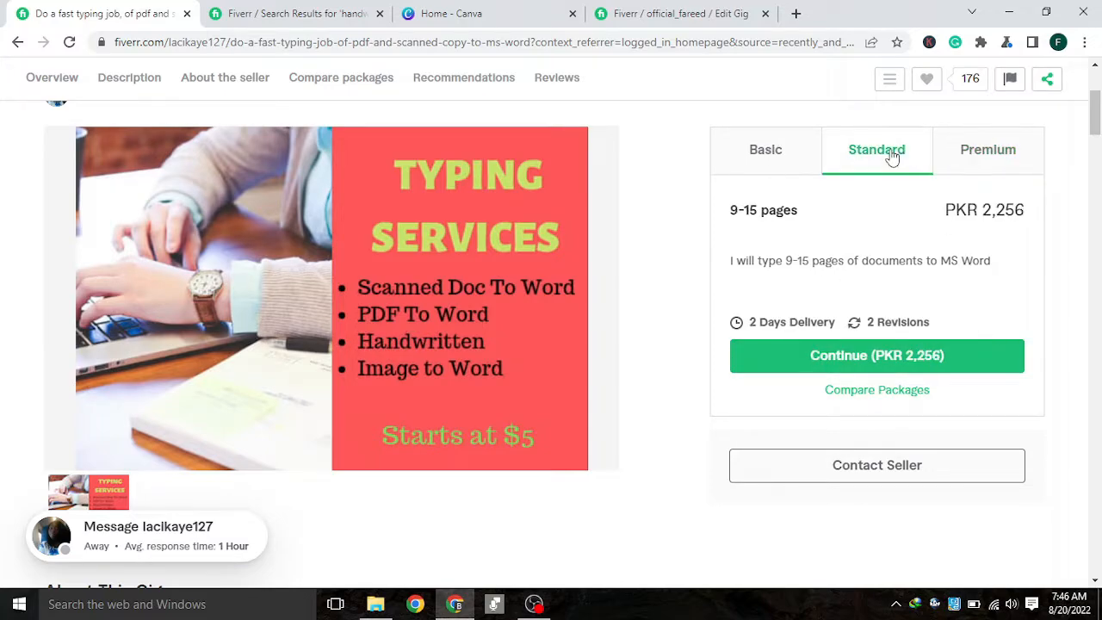
{"action": "left_click", "coordinate": [775, 152]}
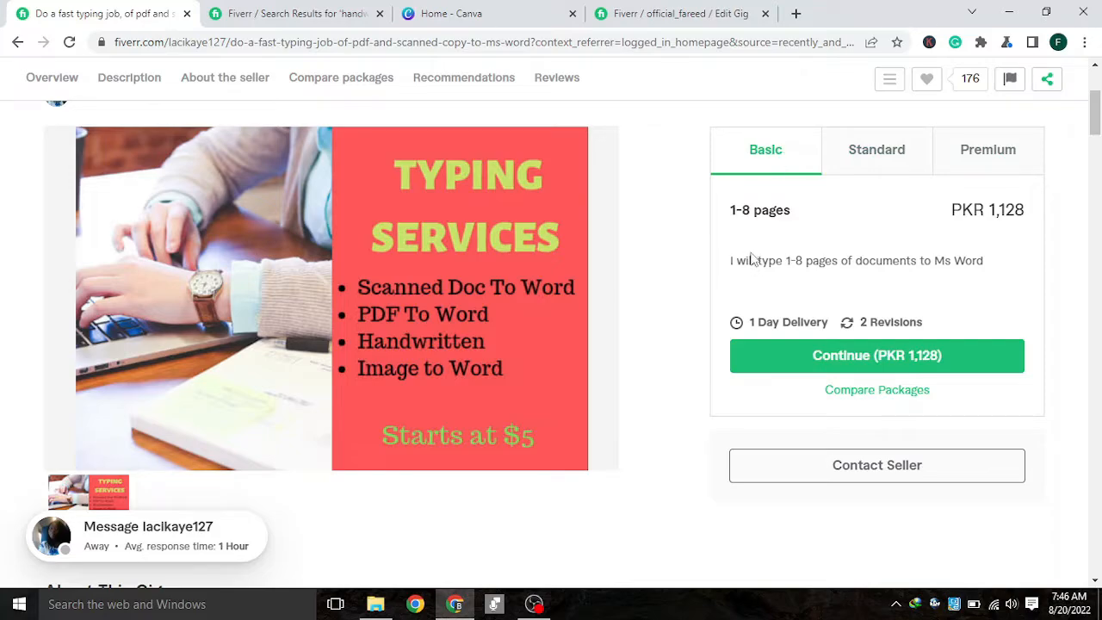
{"action": "left_click", "coordinate": [719, 9]}
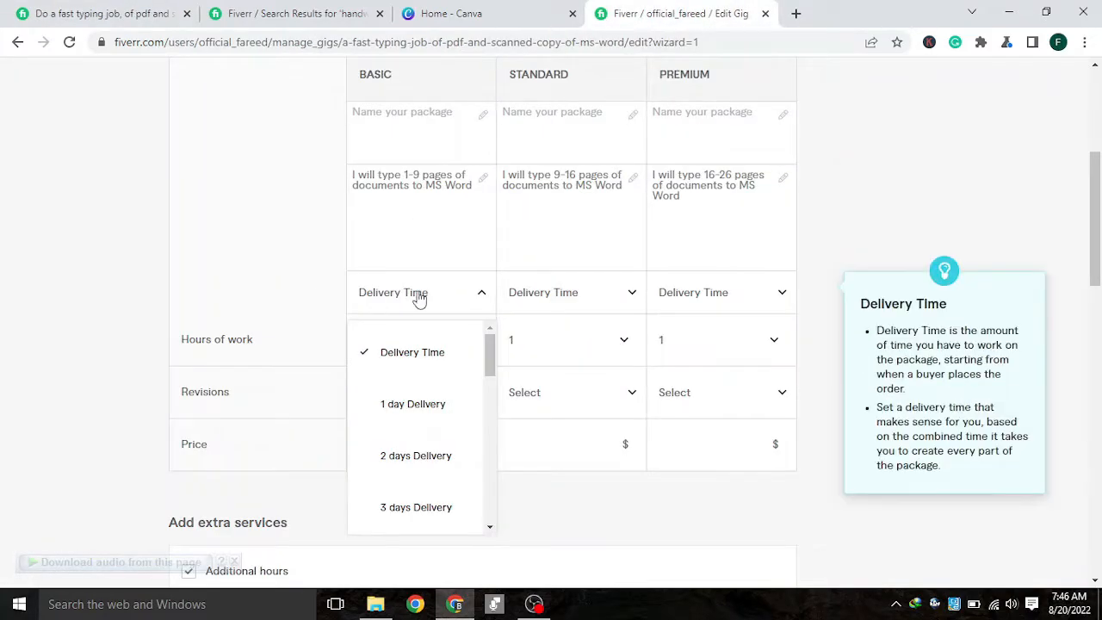
{"action": "left_click", "coordinate": [418, 404]}
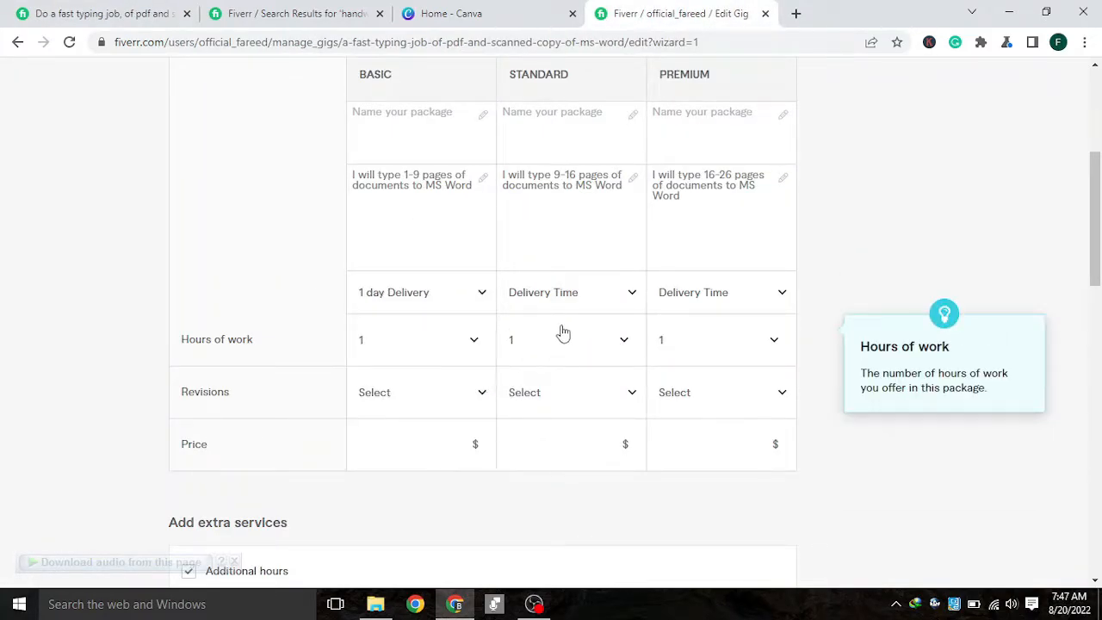
Set the delivery time to 2 days for the Standard package and 3 days for the Premium package
{"action": "left_click", "coordinate": [567, 295]}
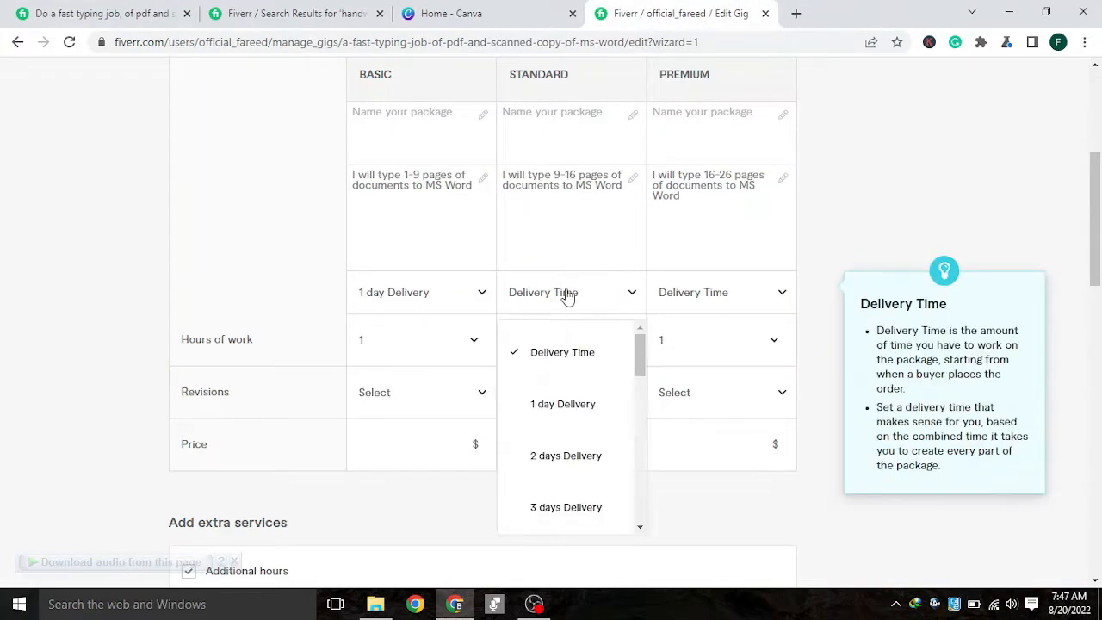
{"action": "left_click", "coordinate": [555, 452]}
{"action": "left_click", "coordinate": [688, 292]}
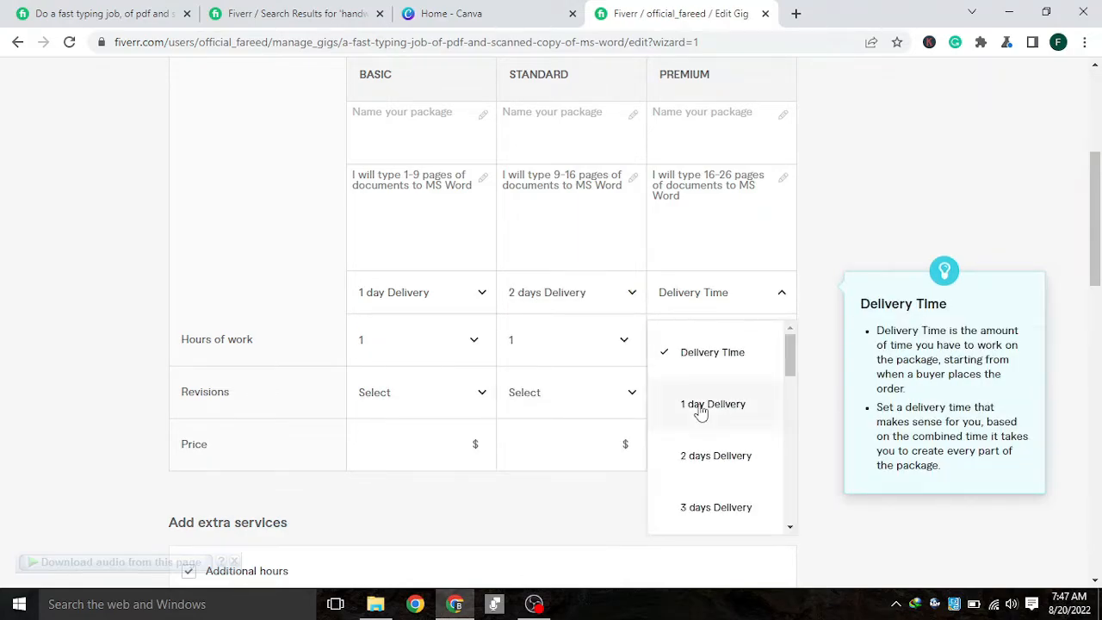
{"action": "left_click", "coordinate": [702, 508]}
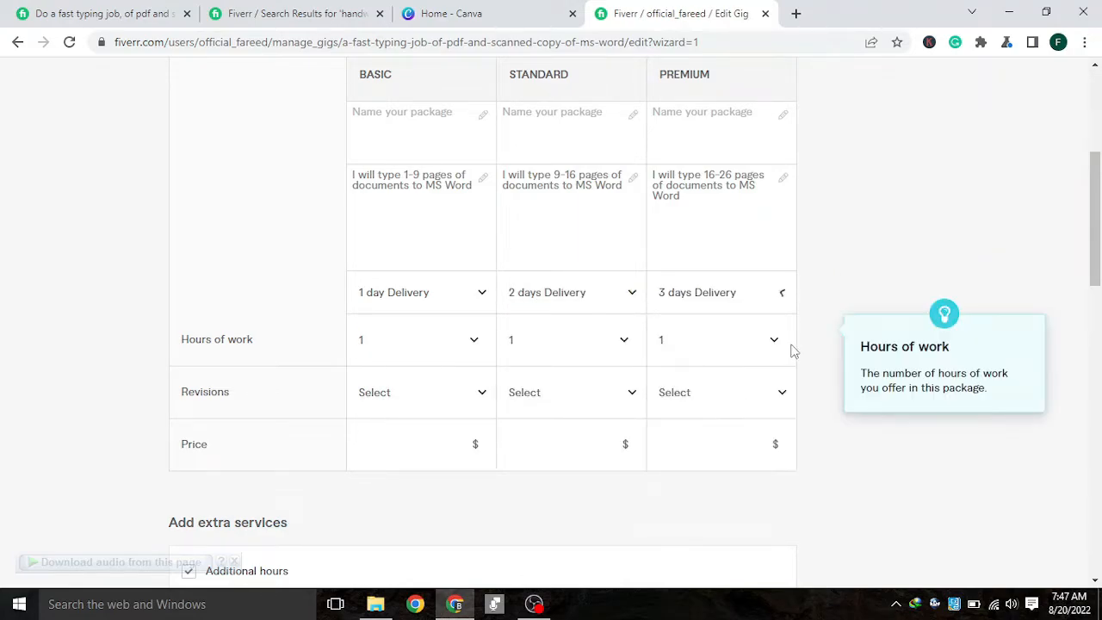
Set the number of revisions to 2 for the Basic, Standard and Premium packages
{"action": "scroll", "coordinate": [829, 345], "scroll_direction": "down", "scroll_amount": 1}
{"action": "scroll", "coordinate": [732, 268], "scroll_direction": "up", "scroll_amount": 2}
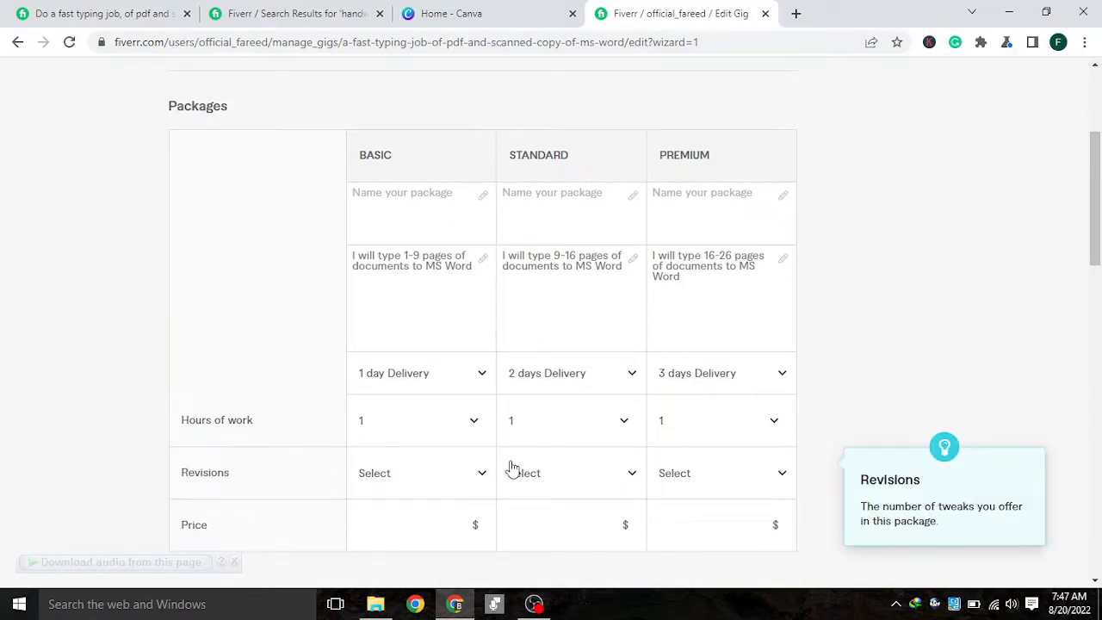
{"action": "left_click", "coordinate": [476, 479]}
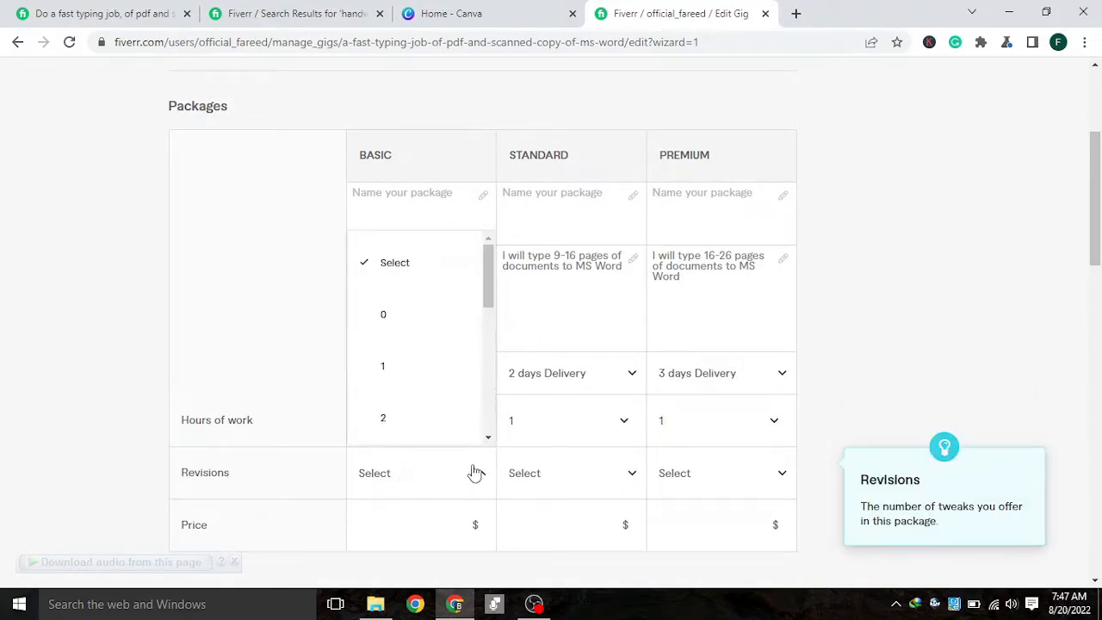
{"action": "scroll", "coordinate": [401, 413], "scroll_direction": "down", "scroll_amount": 1}
{"action": "left_click", "coordinate": [430, 358]}
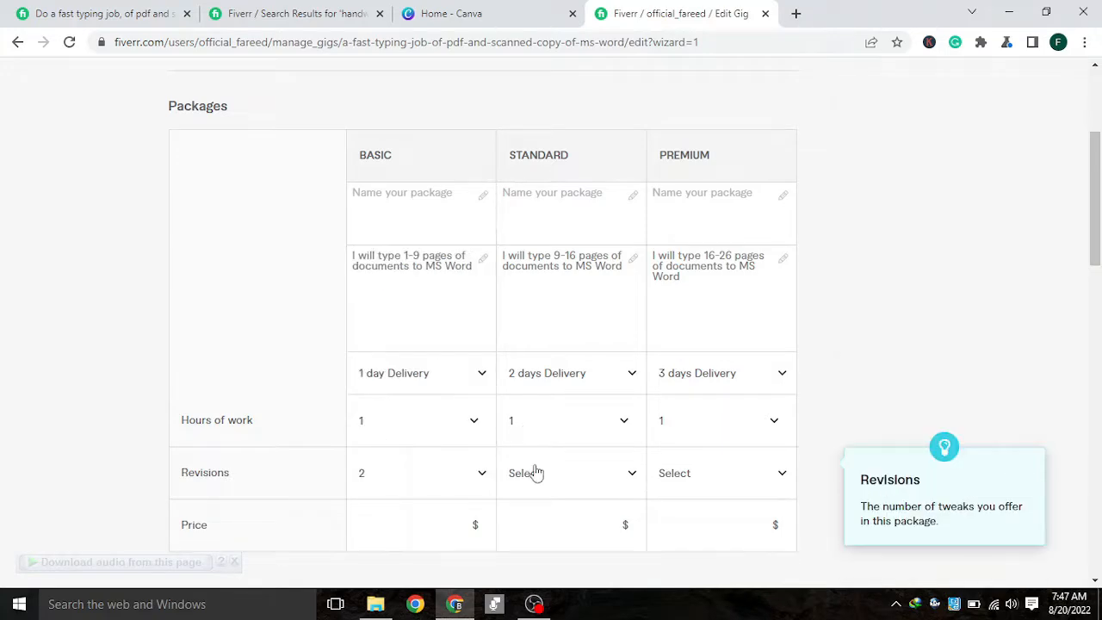
{"action": "left_click", "coordinate": [541, 476]}
{"action": "scroll", "coordinate": [542, 408], "scroll_direction": "down", "scroll_amount": 1}
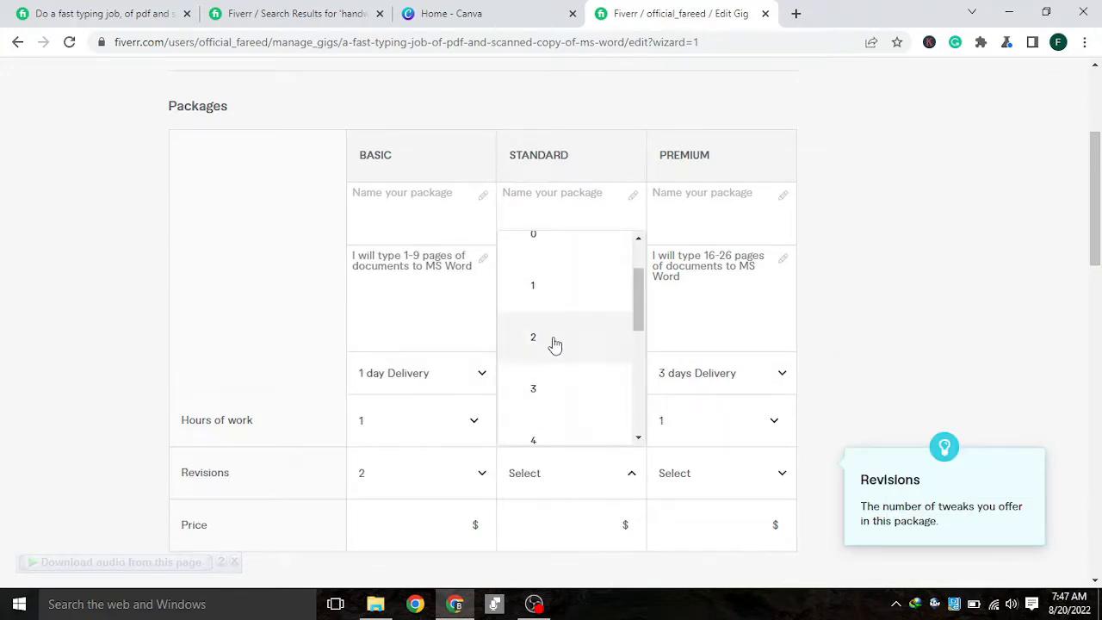
{"action": "left_click", "coordinate": [555, 342]}
{"action": "left_click", "coordinate": [704, 476]}
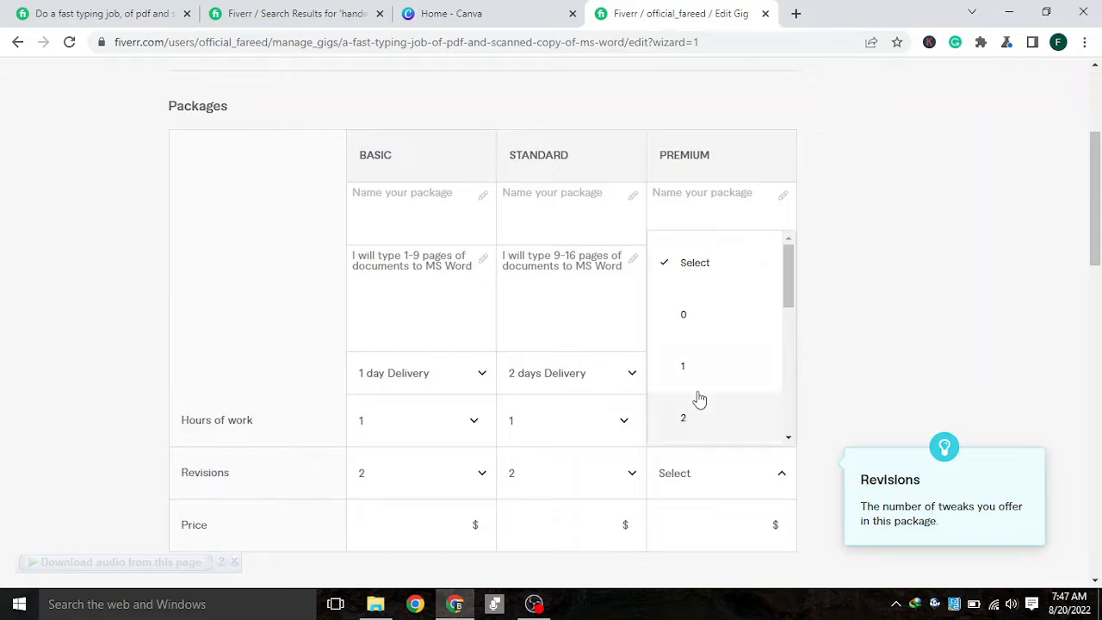
{"action": "left_click", "coordinate": [697, 425]}
Check the reference gig's Basic price and set the package prices to $5 for Basic, $10 for Standard and $15 for Premium
{"action": "scroll", "coordinate": [519, 430], "scroll_direction": "down", "scroll_amount": 1}
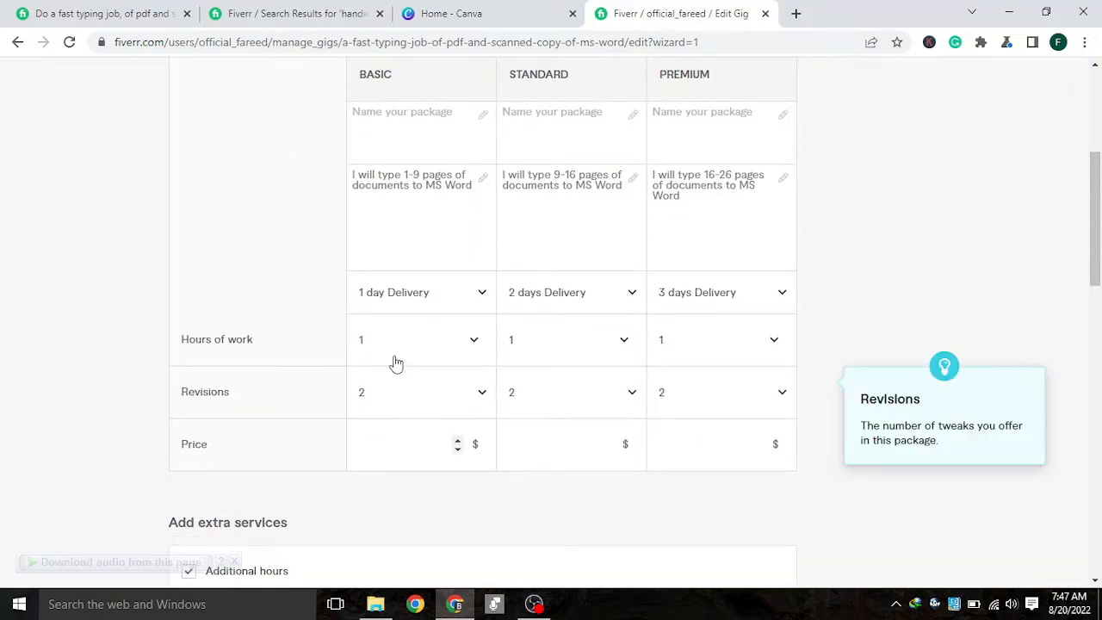
{"action": "left_click", "coordinate": [288, 11]}
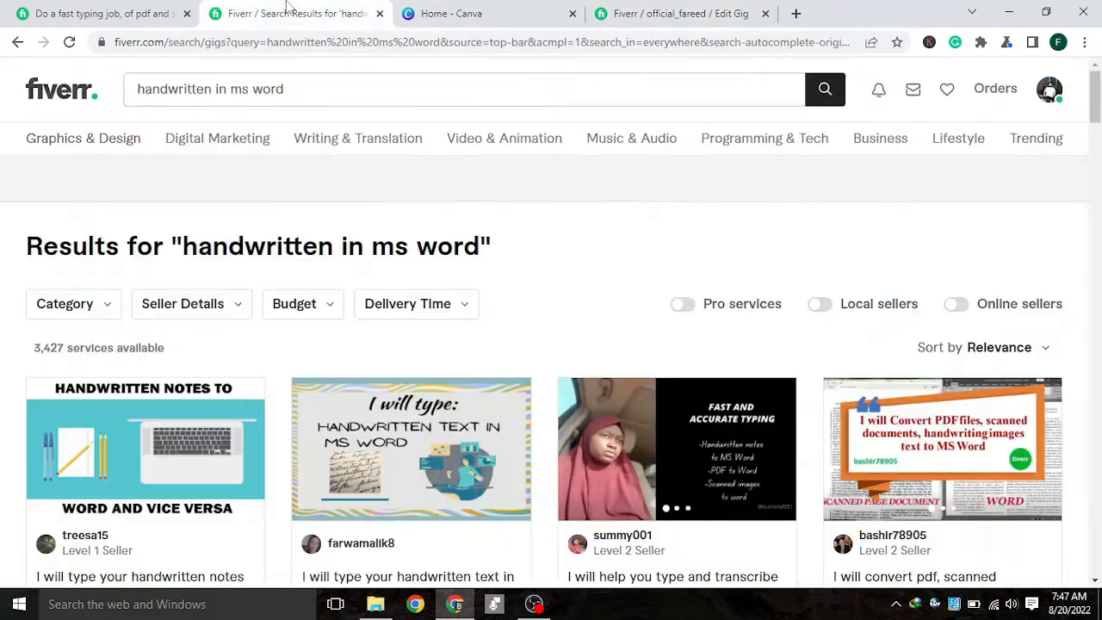
{"action": "left_click", "coordinate": [92, 10]}
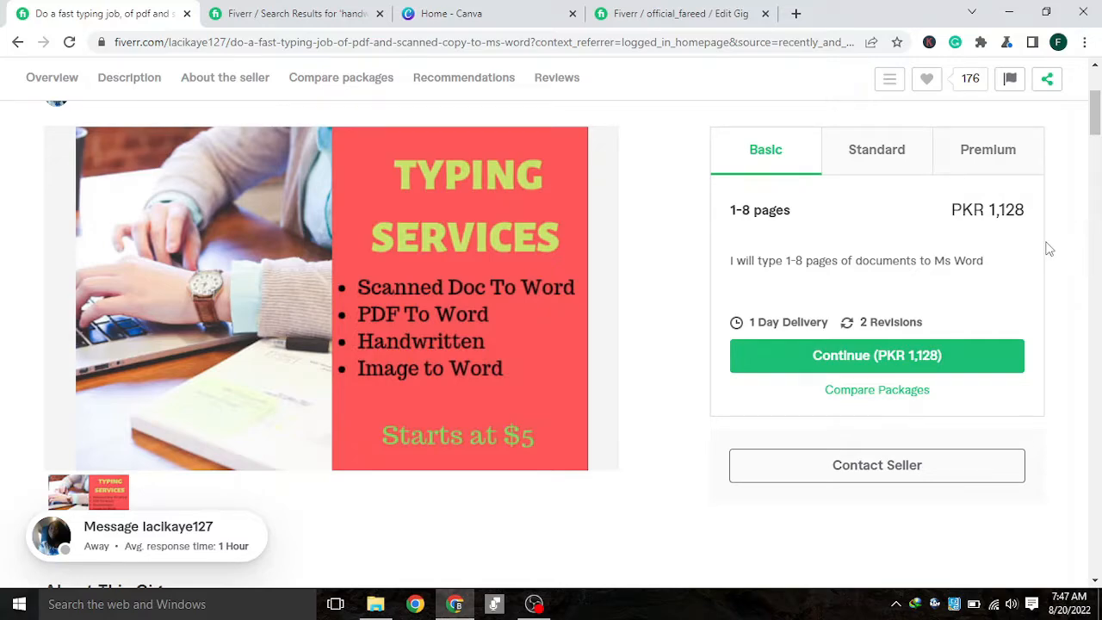
{"action": "left_click", "coordinate": [746, 10]}
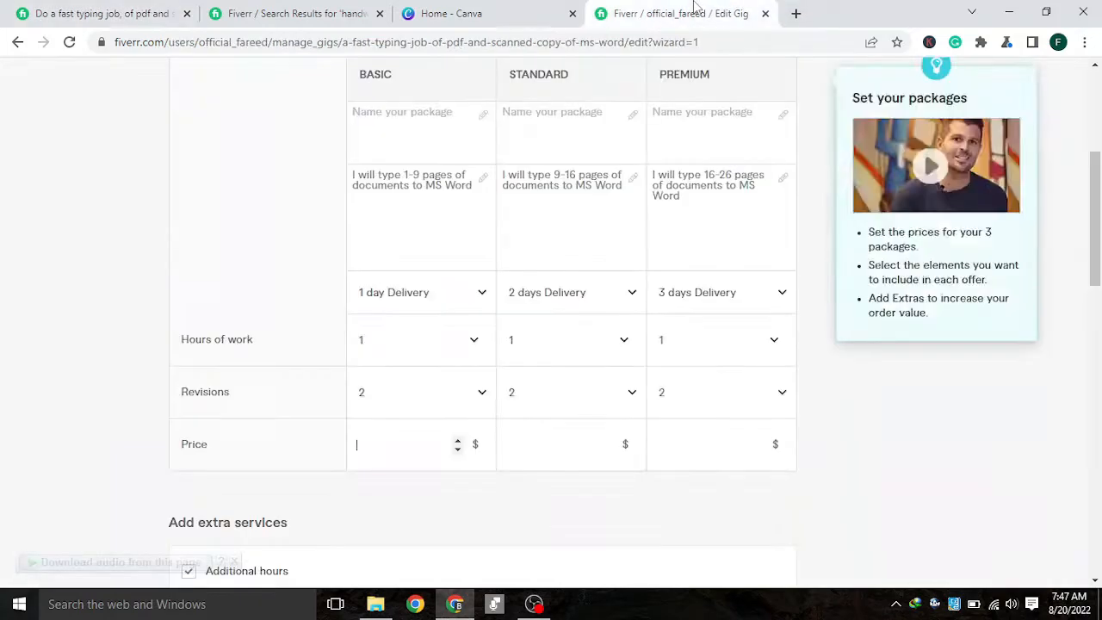
{"action": "left_click", "coordinate": [399, 449]}
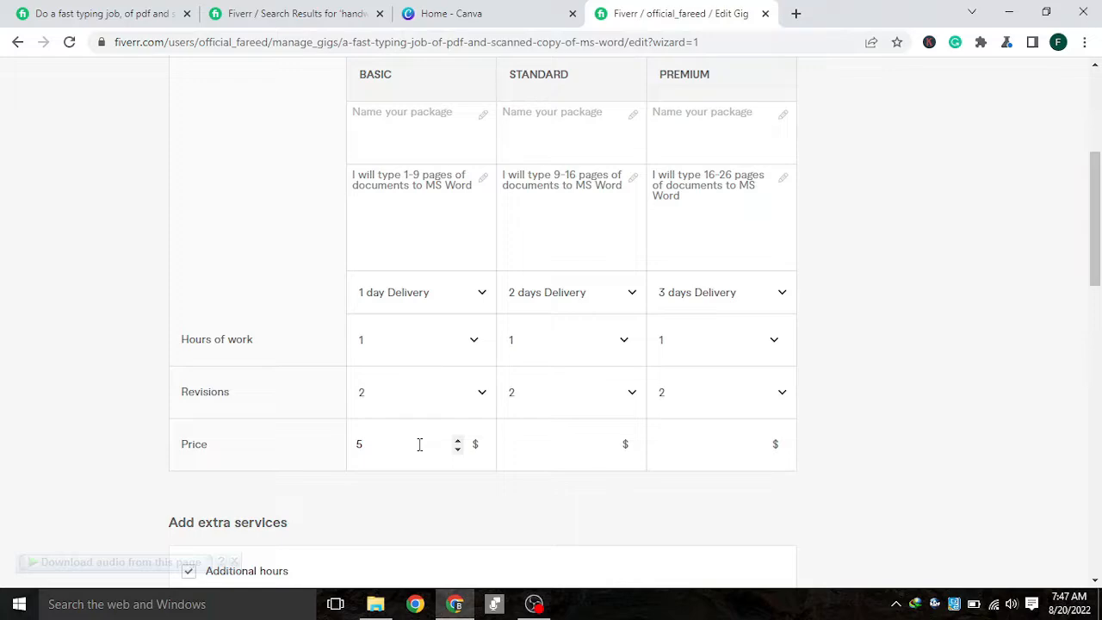
{"action": "left_click", "coordinate": [588, 443]}
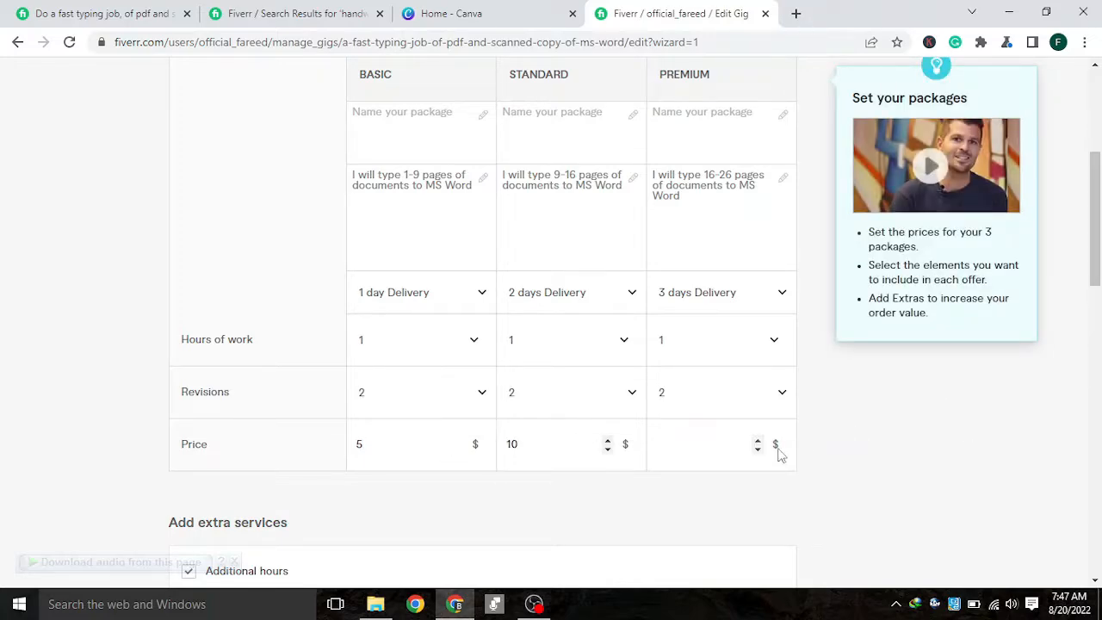
{"action": "left_click", "coordinate": [726, 439]}
{"action": "scroll", "coordinate": [784, 448], "scroll_direction": "up", "scroll_amount": 1}
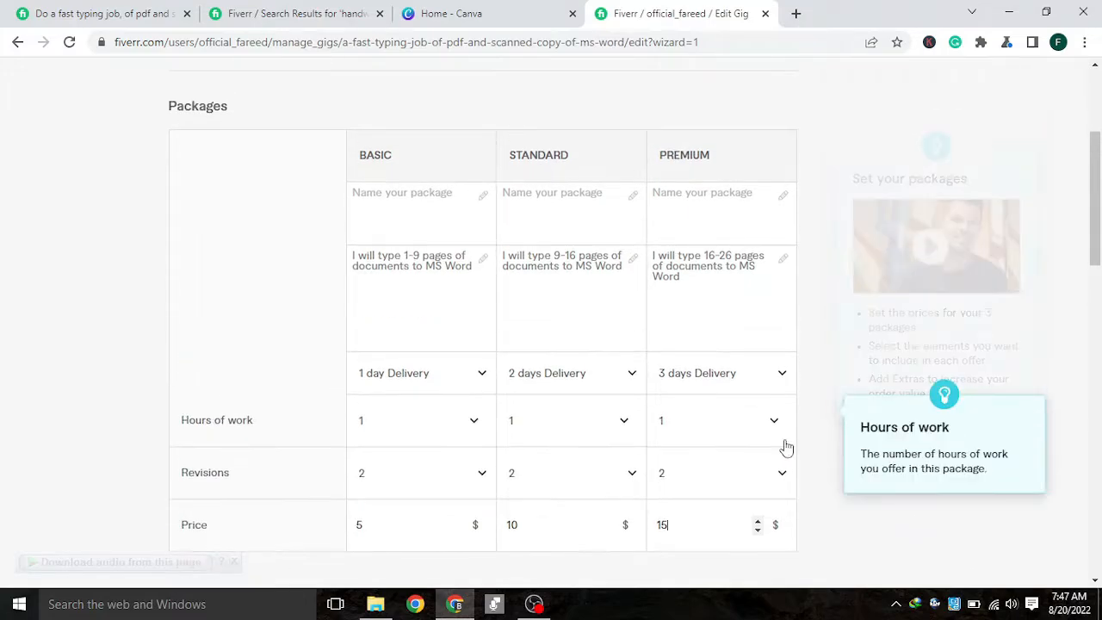
Examine the extra services, including the additional hours rates and the delivery times offered for Basic extra fast delivery
{"action": "scroll", "coordinate": [750, 448], "scroll_direction": "down", "scroll_amount": 2}
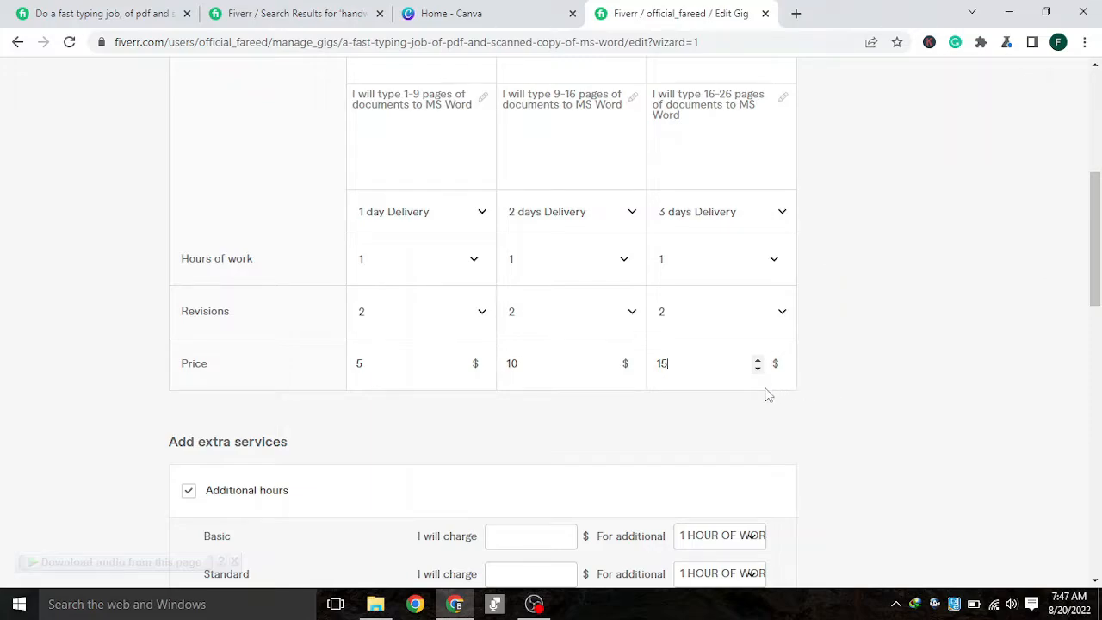
{"action": "scroll", "coordinate": [750, 398], "scroll_direction": "down", "scroll_amount": 1}
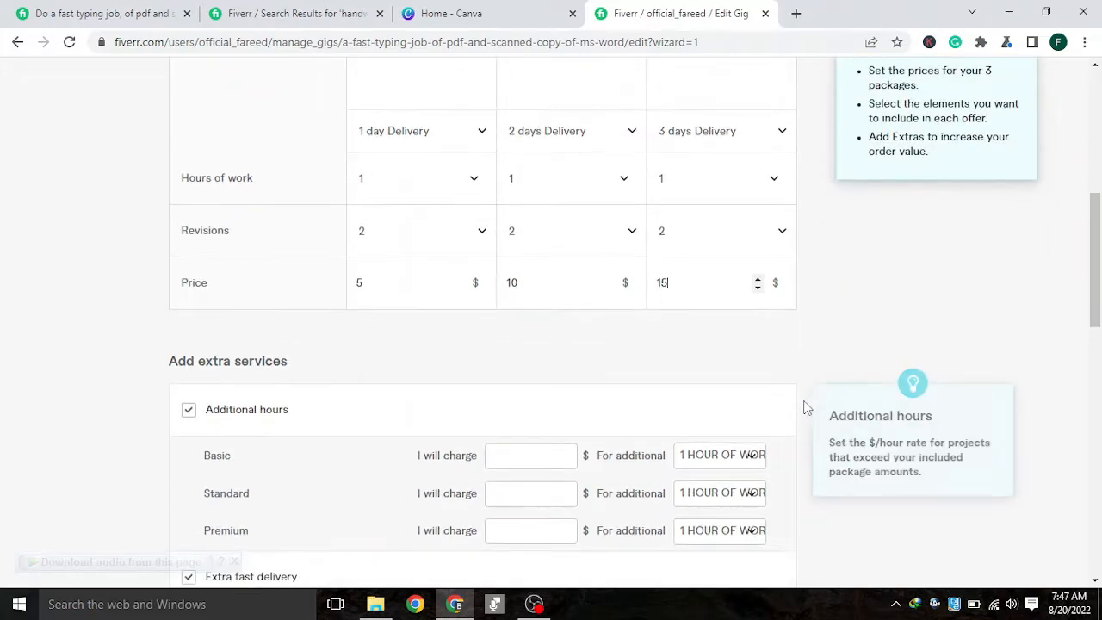
{"action": "scroll", "coordinate": [528, 322], "scroll_direction": "down", "scroll_amount": 2}
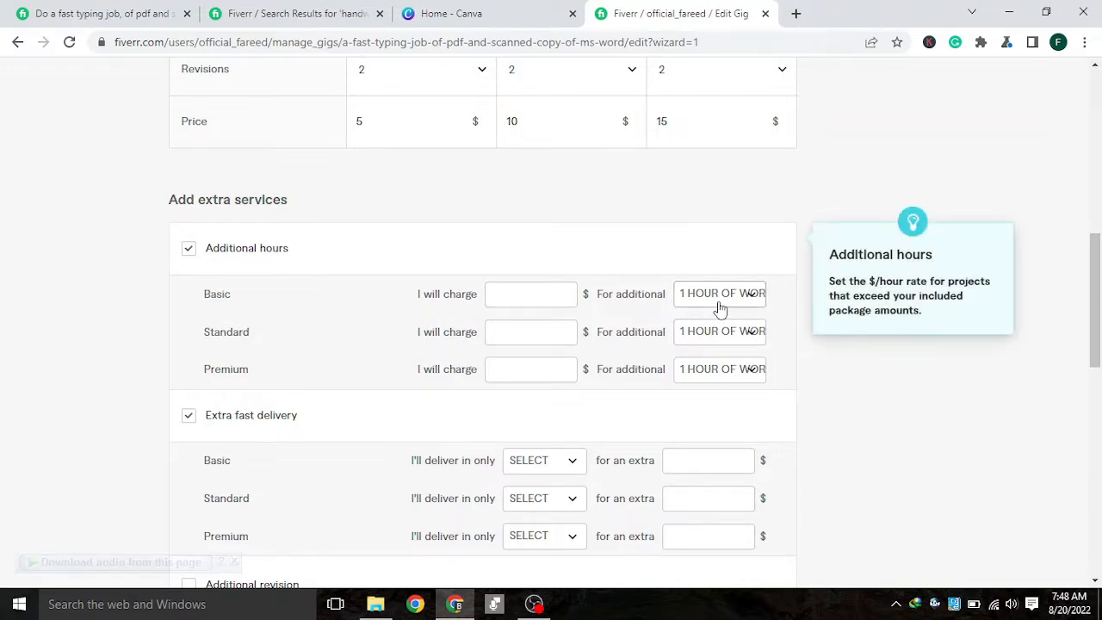
{"action": "scroll", "coordinate": [558, 350], "scroll_direction": "down", "scroll_amount": 1}
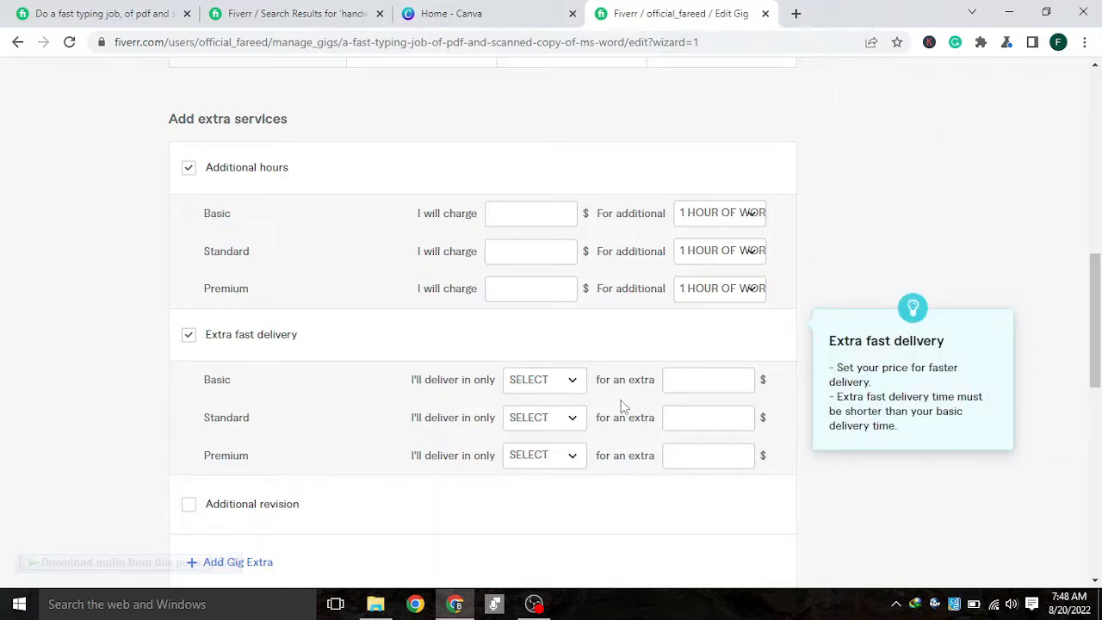
{"action": "left_click", "coordinate": [568, 383]}
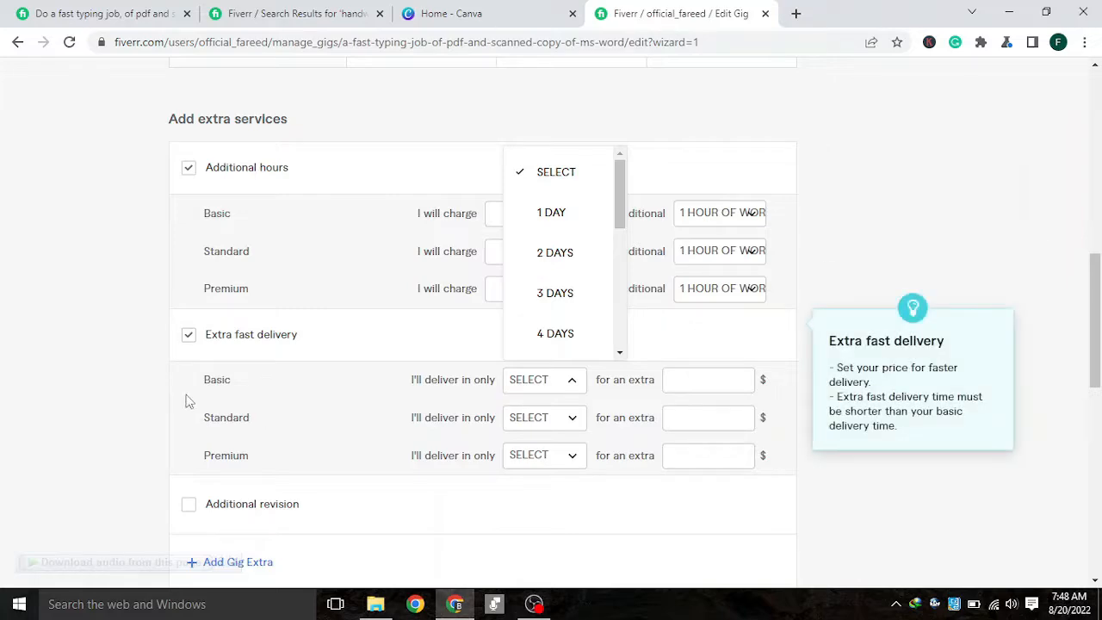
{"action": "left_click", "coordinate": [988, 248]}
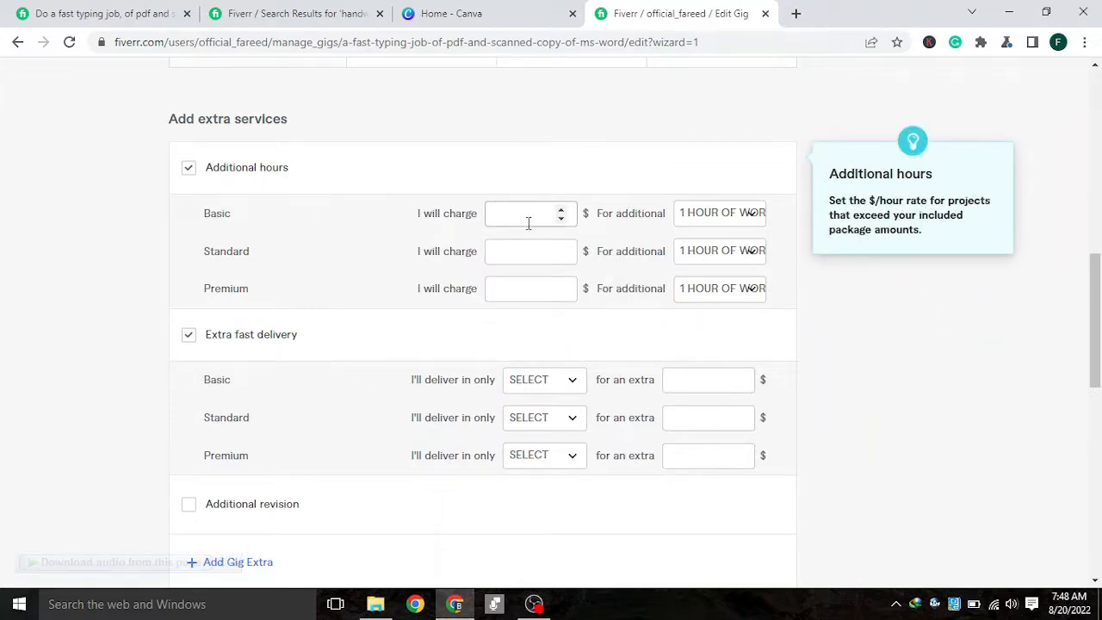
{"action": "scroll", "coordinate": [457, 249], "scroll_direction": "down", "scroll_amount": 2}
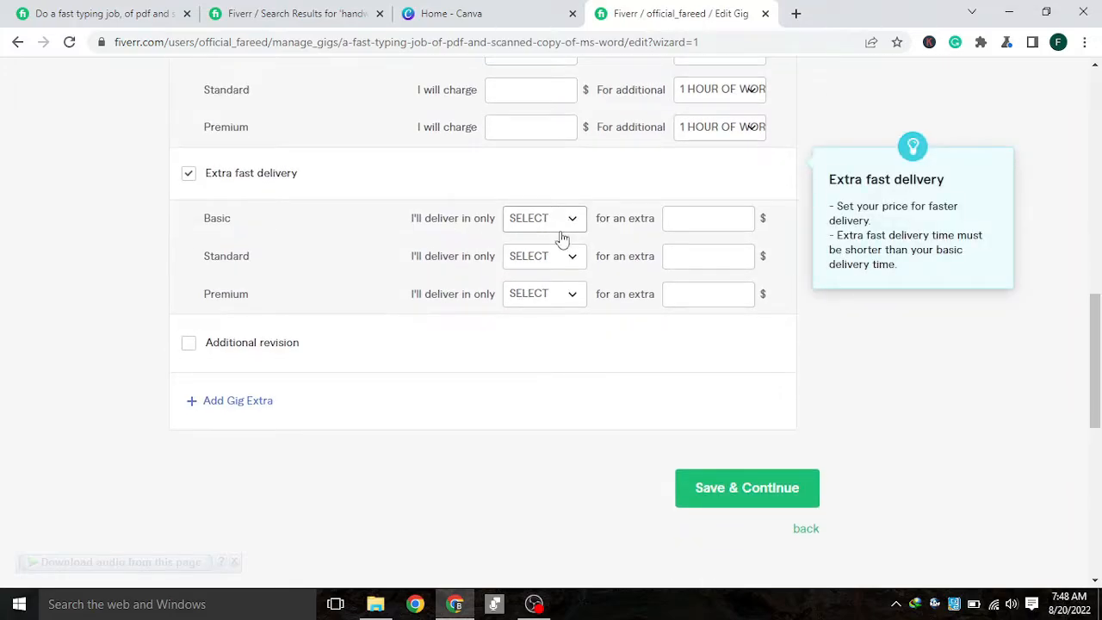
{"action": "left_click", "coordinate": [571, 223]}
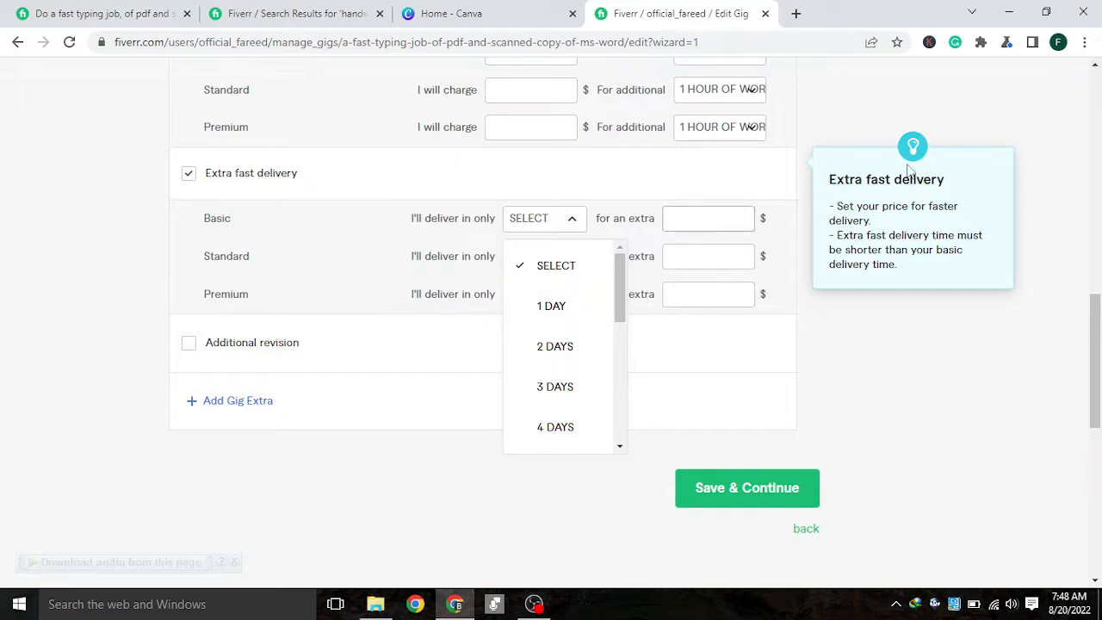
{"action": "left_click", "coordinate": [939, 399]}
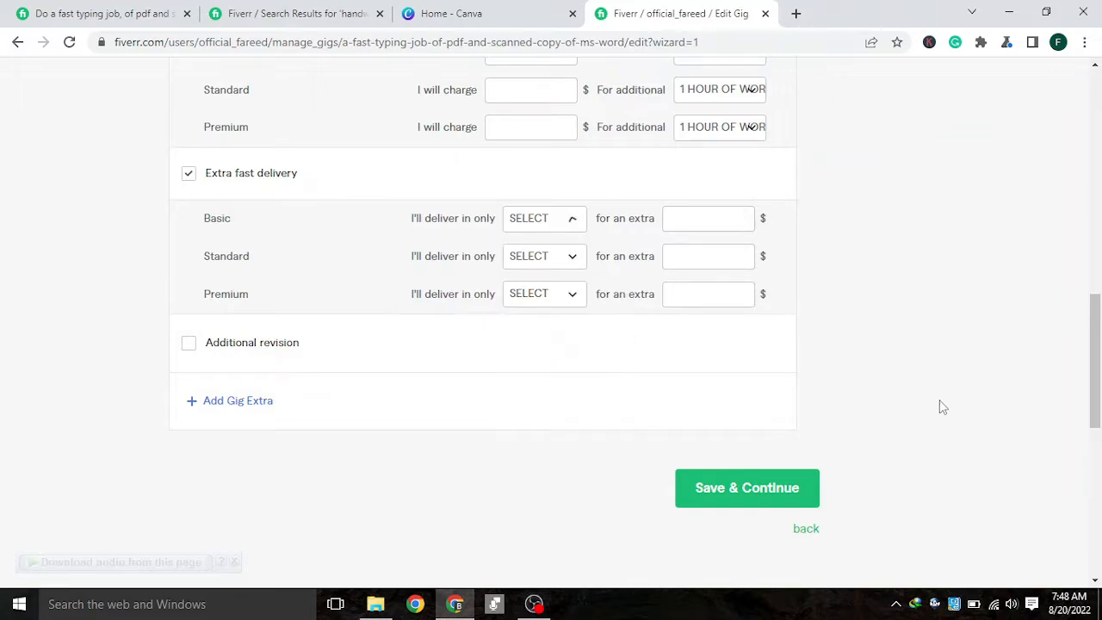
Turn off the Extra fast delivery and Additional hours extra services
{"action": "left_click", "coordinate": [187, 176]}
{"action": "scroll", "coordinate": [237, 232], "scroll_direction": "up", "scroll_amount": 2}
{"action": "left_click", "coordinate": [189, 168]}
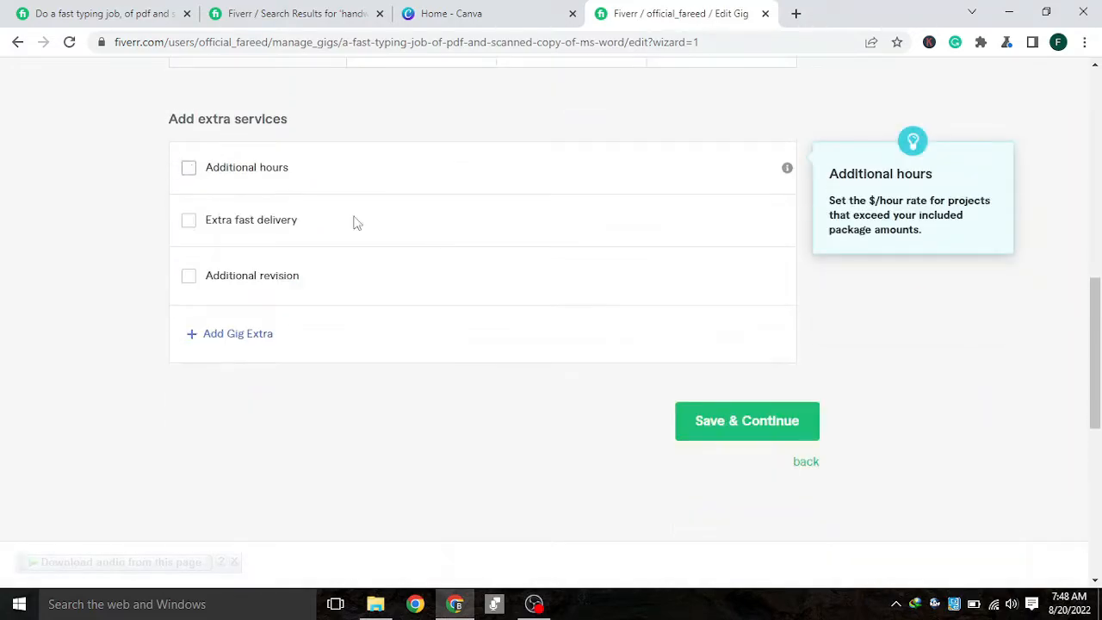
Review the completed package table and try to save the pricing page and continue
{"action": "scroll", "coordinate": [435, 247], "scroll_direction": "up", "scroll_amount": 2}
{"action": "scroll", "coordinate": [388, 323], "scroll_direction": "down", "scroll_amount": 3}
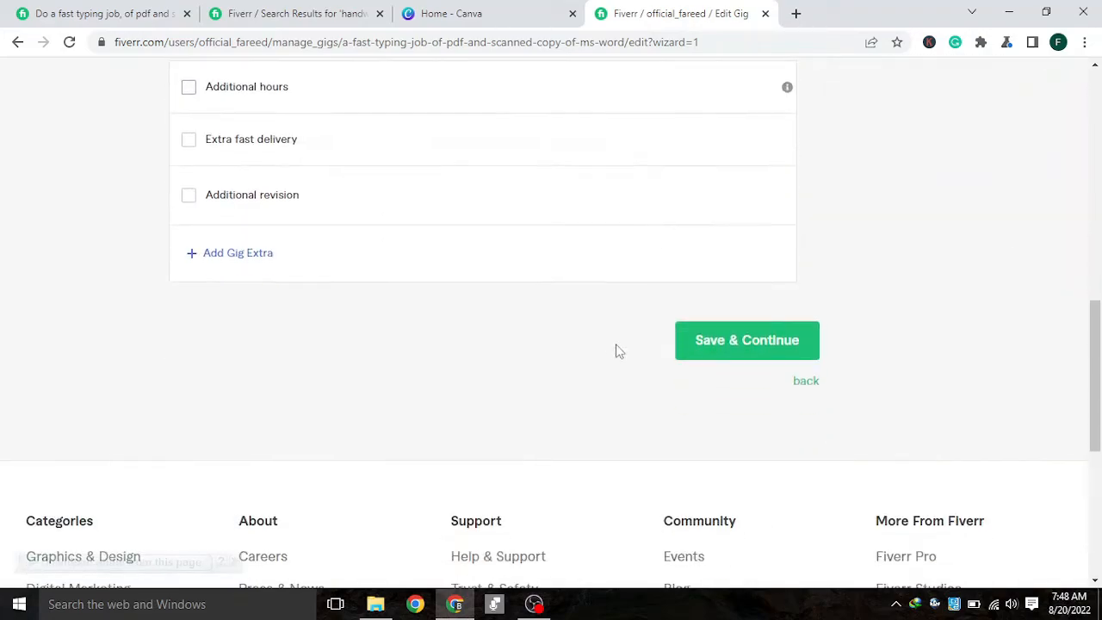
{"action": "scroll", "coordinate": [616, 352], "scroll_direction": "up", "scroll_amount": 5}
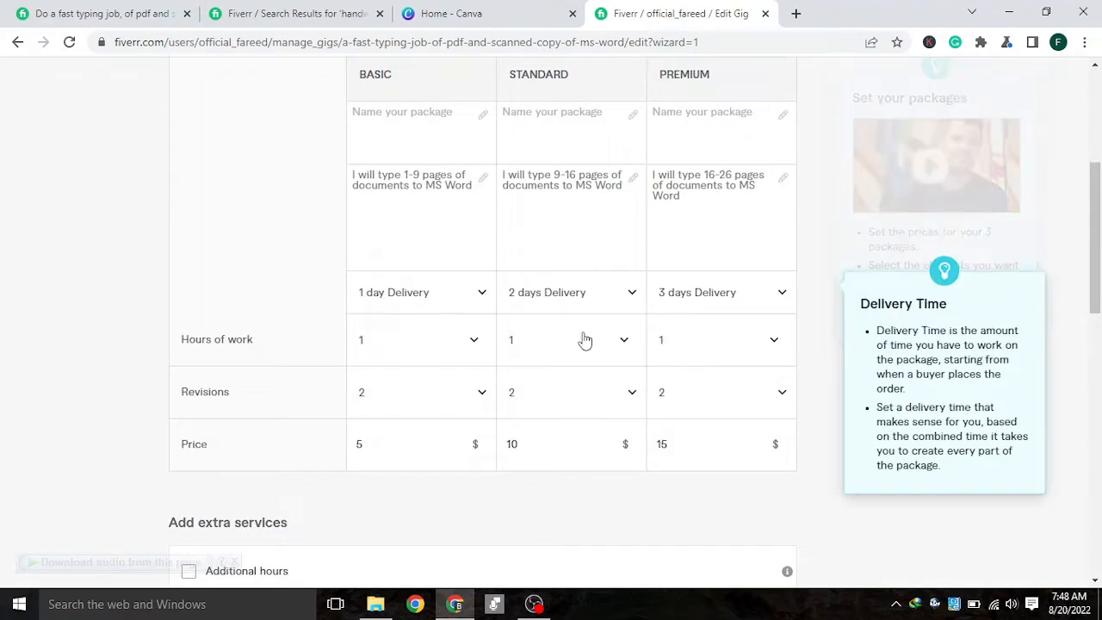
{"action": "scroll", "coordinate": [584, 340], "scroll_direction": "up", "scroll_amount": 2}
{"action": "scroll", "coordinate": [802, 428], "scroll_direction": "down", "scroll_amount": 6}
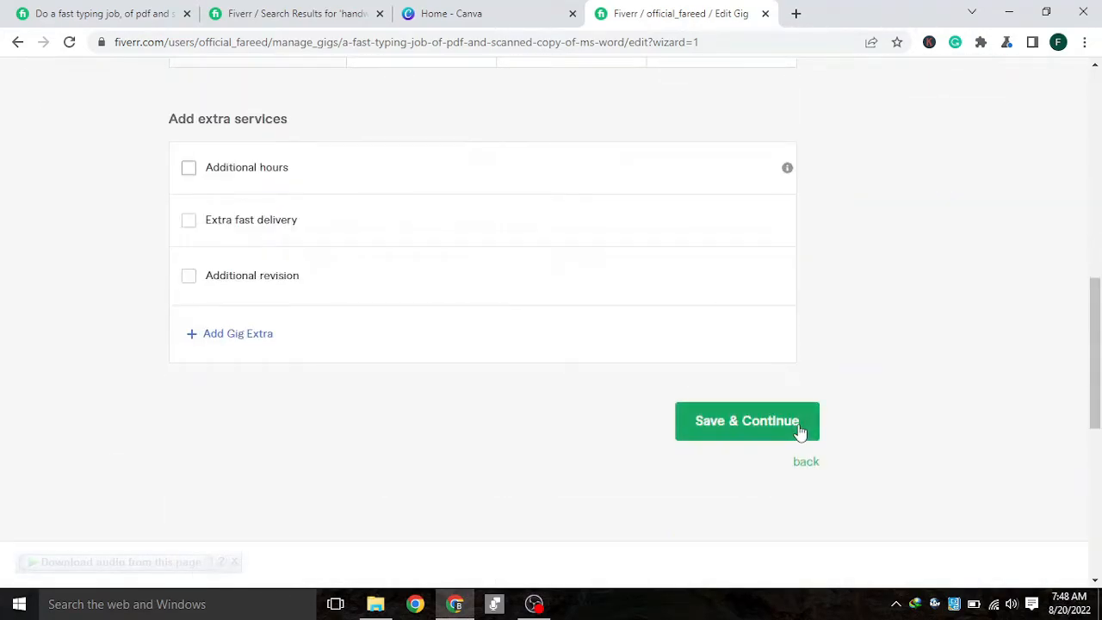
{"action": "left_click", "coordinate": [723, 422]}
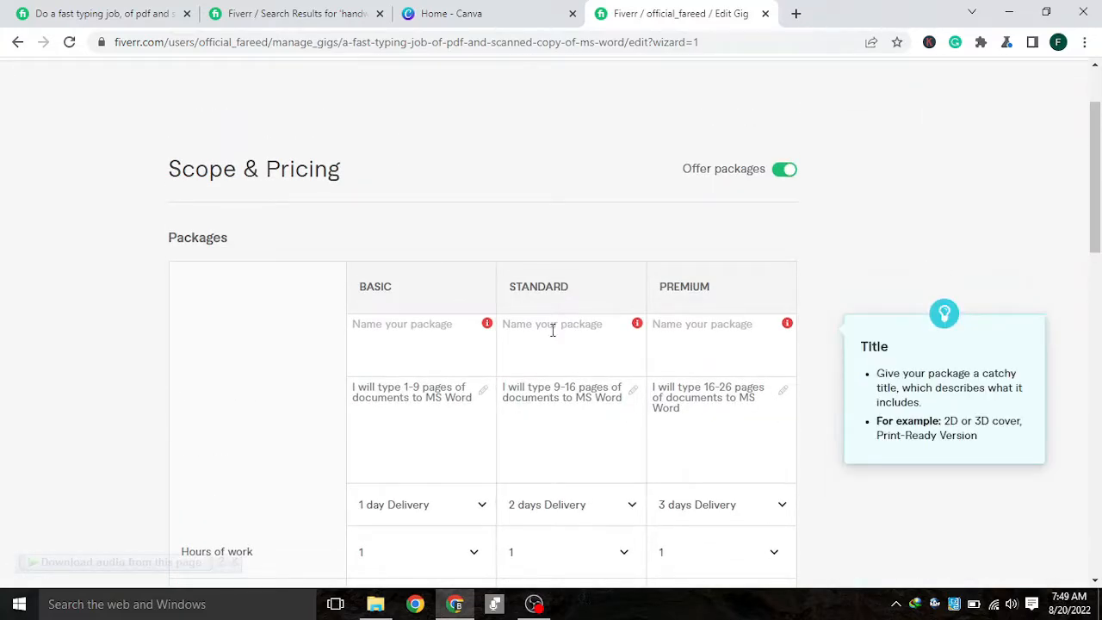
Name the three packages Basic, standard and Premium, and save the pricing page to continue to the description
{"action": "left_click", "coordinate": [411, 333]}
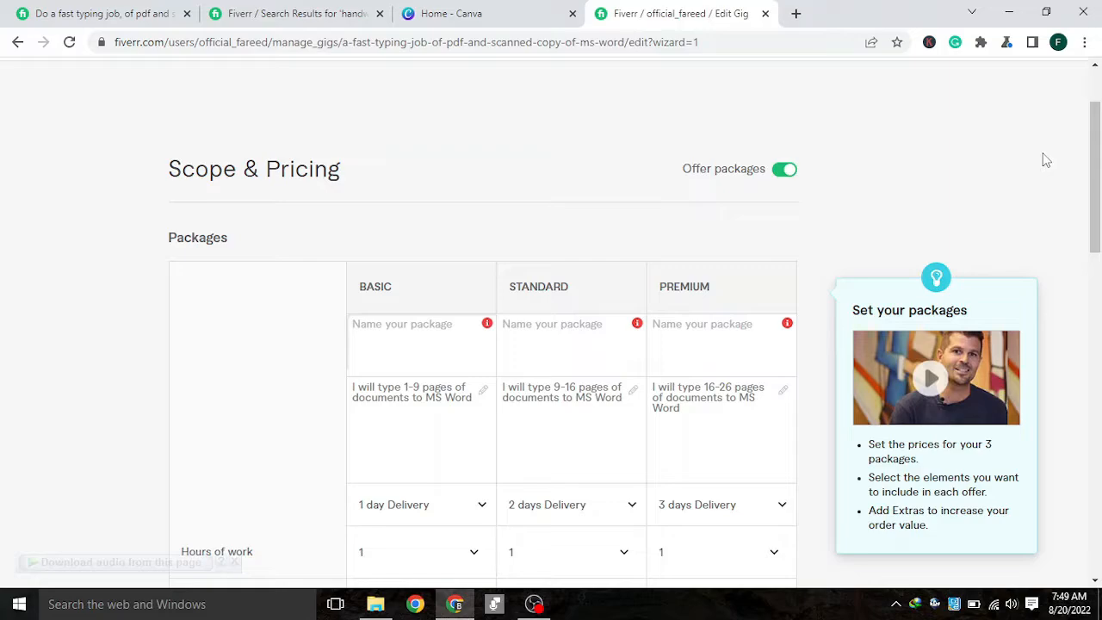
{"action": "type", "text": "Basic"}
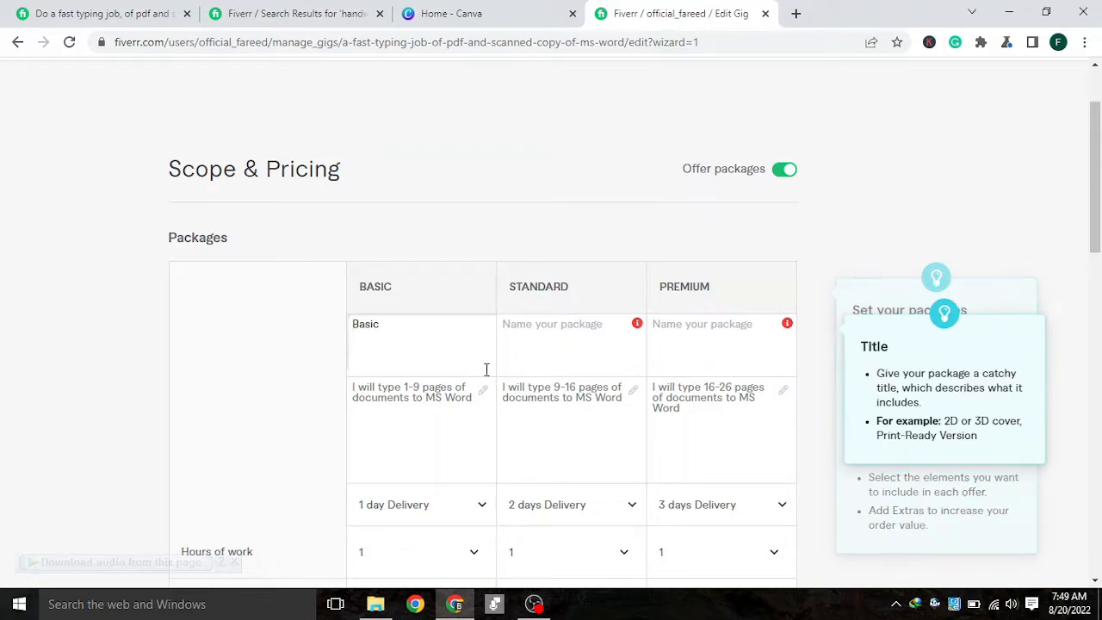
{"action": "left_click", "coordinate": [534, 334]}
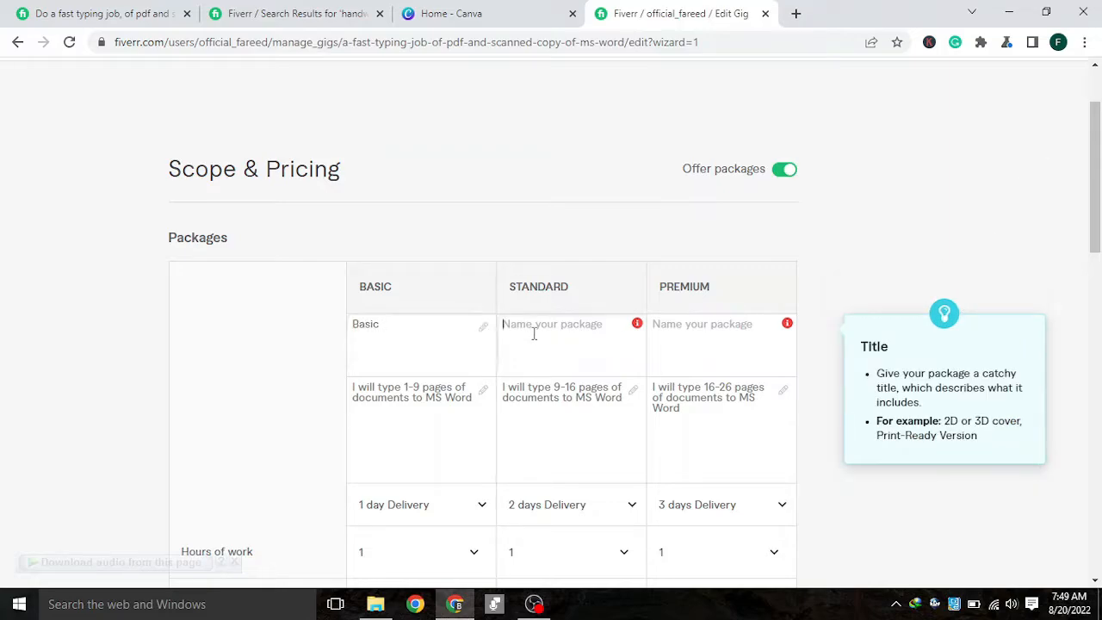
{"action": "type", "text": "stat"}
{"action": "key", "text": "BackSpace"}
{"action": "left_click", "coordinate": [688, 341]}
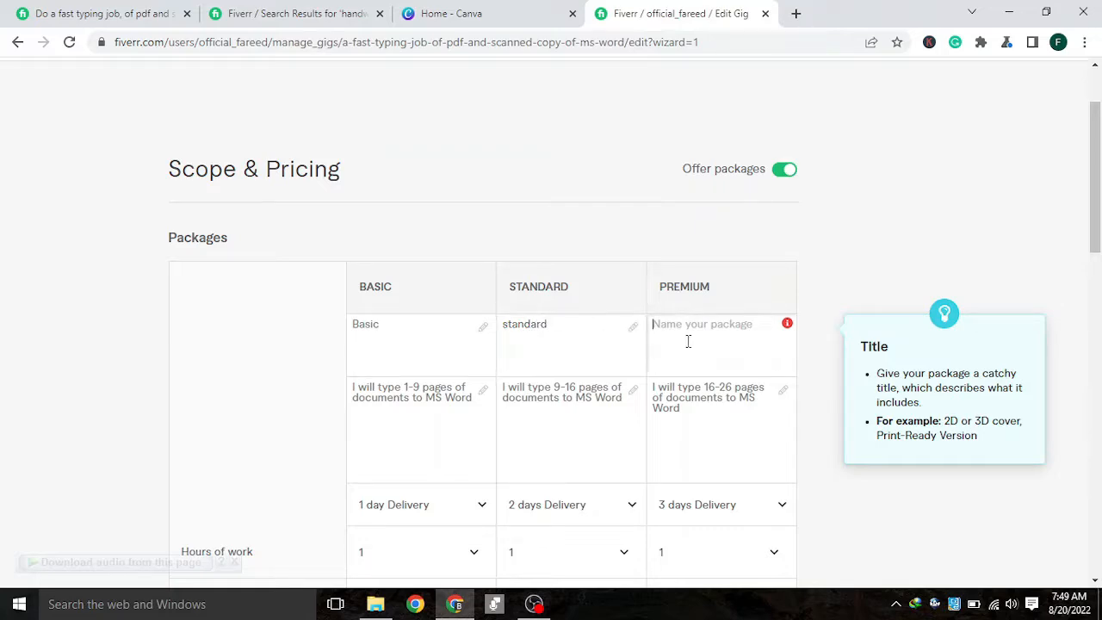
{"action": "type", "text": "Premium"}
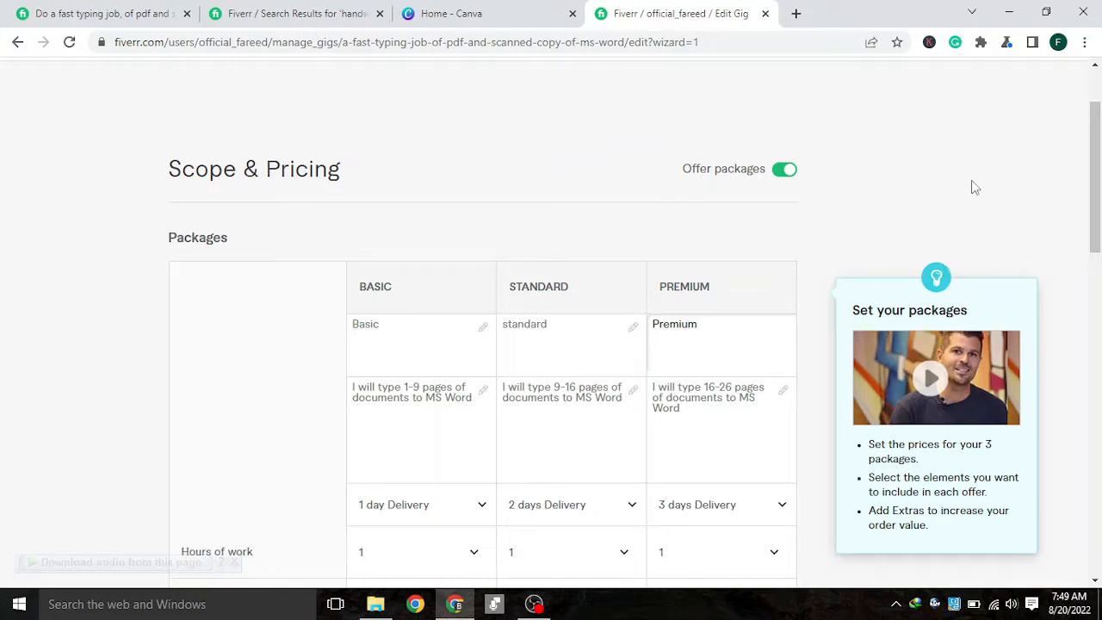
{"action": "scroll", "coordinate": [732, 405], "scroll_direction": "down", "scroll_amount": 7}
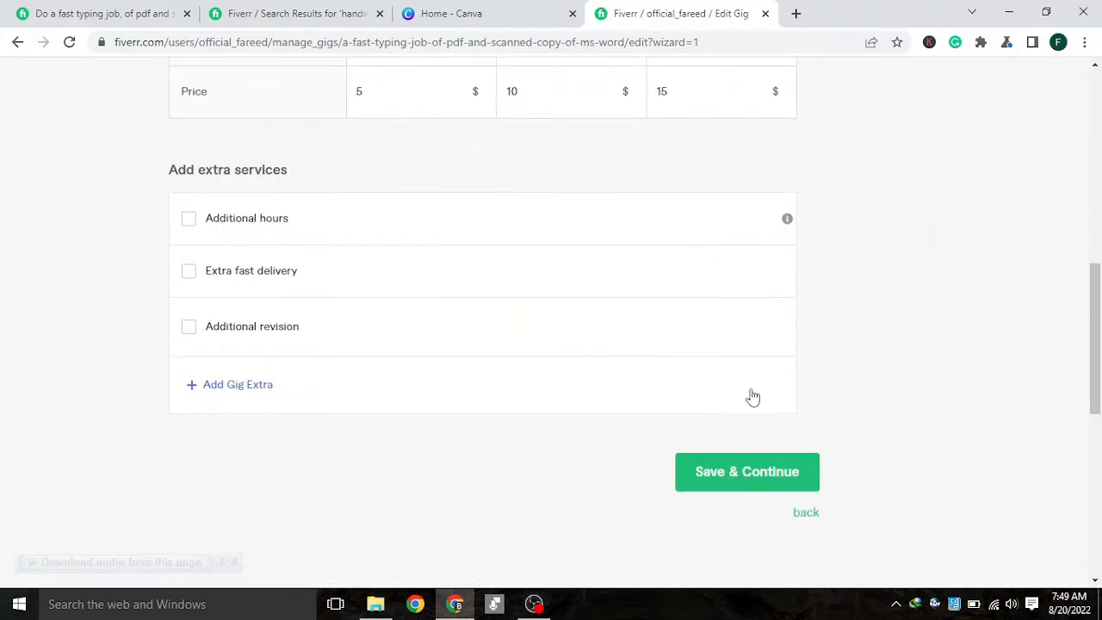
{"action": "left_click", "coordinate": [736, 473]}
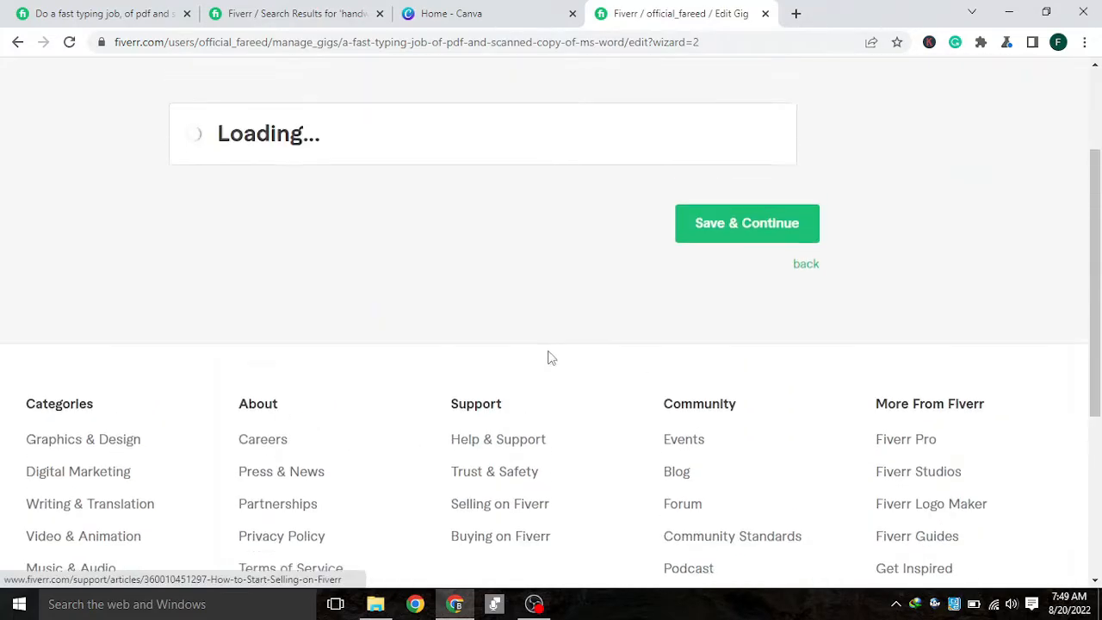
Begin the gig description with the greeting "Hi! thankyou for looking at my composing gig."
{"action": "scroll", "coordinate": [508, 362], "scroll_direction": "down", "scroll_amount": 3}
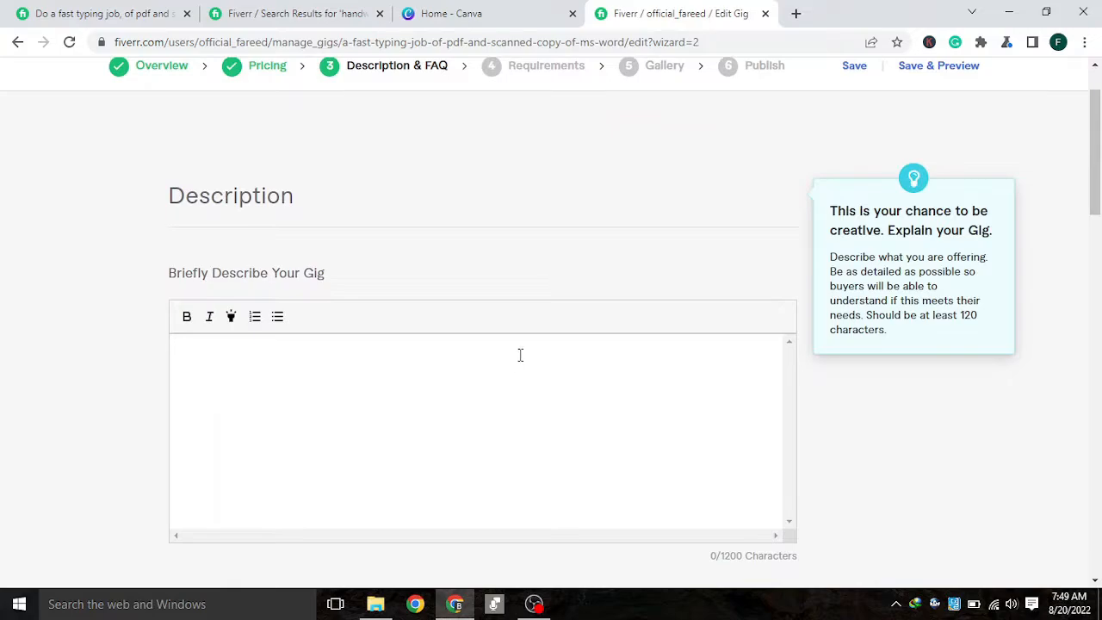
{"action": "scroll", "coordinate": [472, 283], "scroll_direction": "up", "scroll_amount": 2}
{"action": "left_click", "coordinate": [282, 387]}
{"action": "type", "text": "Hi"}
{"action": "key", "text": "BackSpace"}
{"action": "type", "text": "! than"}
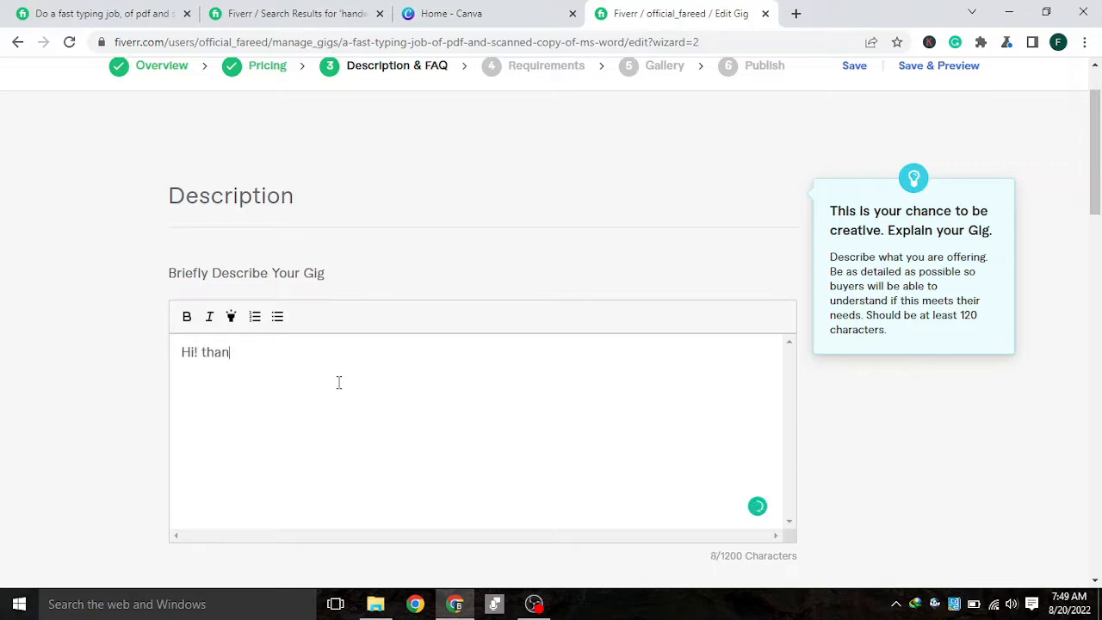
{"action": "type", "text": "kyou for"}
{"action": "type", "text": "looking "}
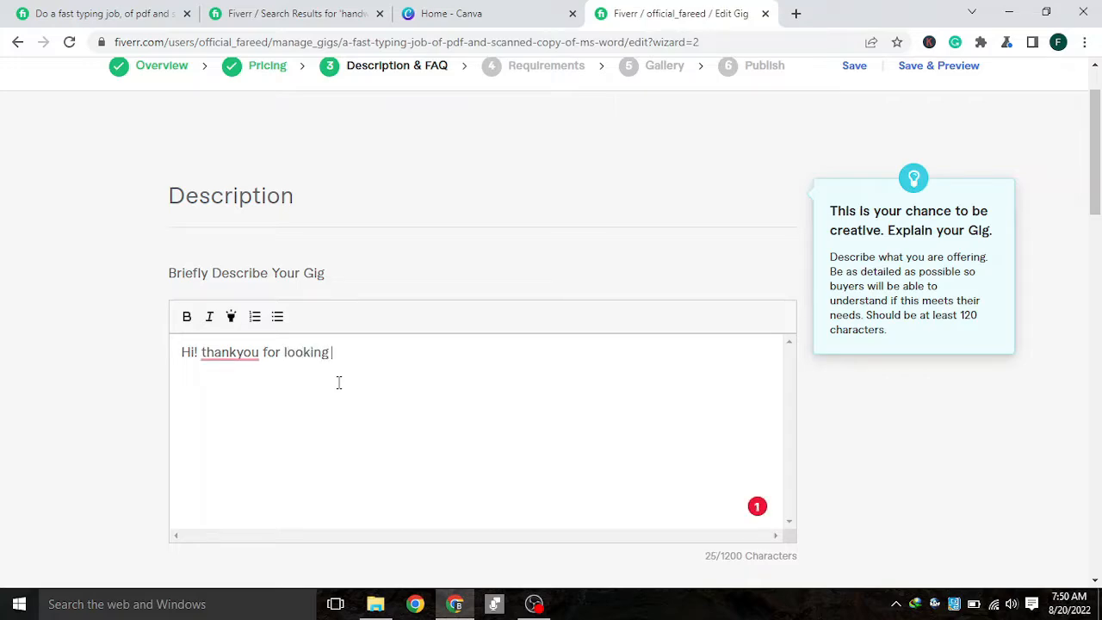
{"action": "type", "text": "at my "}
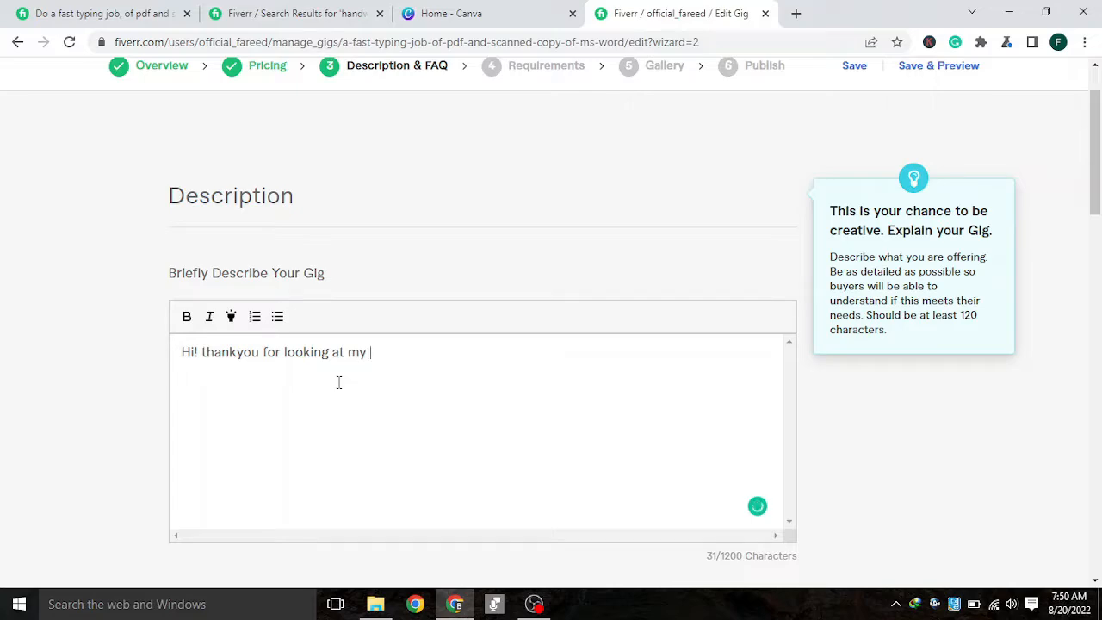
{"action": "type", "text": "composing gig"}
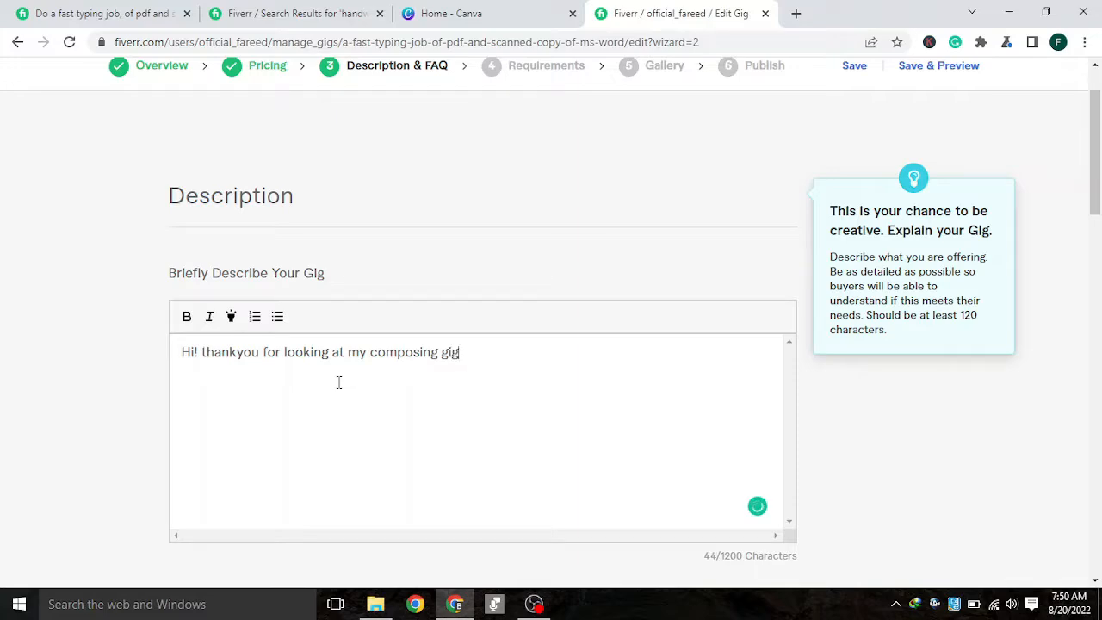
{"action": "type", "text": "."}
Add a second line to the description: "I am an accomplished typist with worth of 10 years of composing records."
{"action": "type", "text": "I am"}
{"action": "type", "text": " an "}
{"action": "type", "text": "acco"}
{"action": "type", "text": "mplis"}
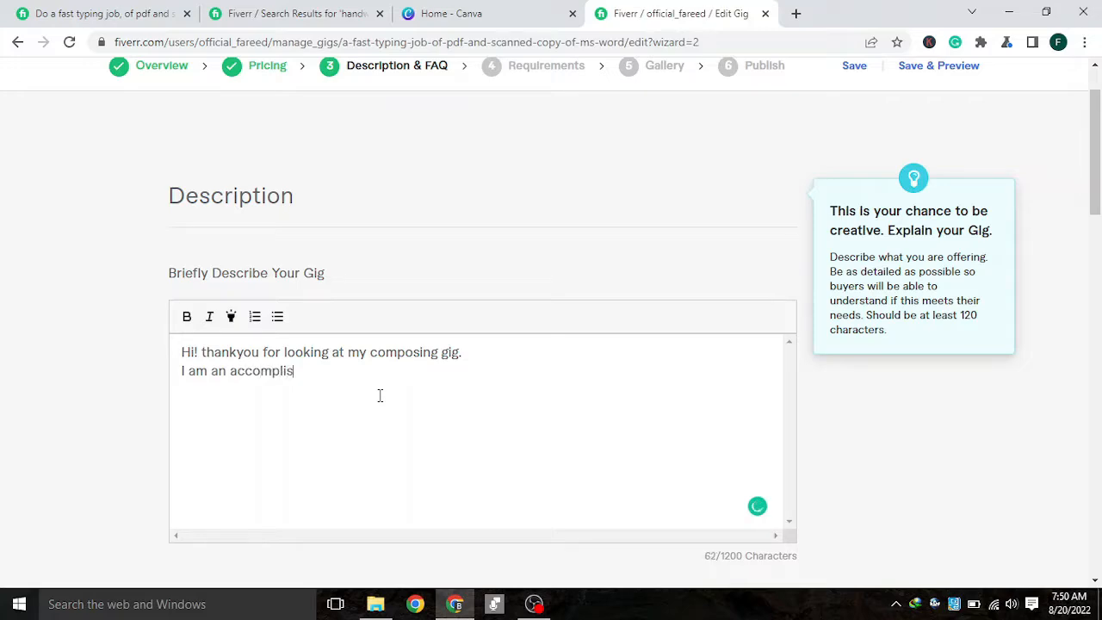
{"action": "type", "text": "hed typist with "}
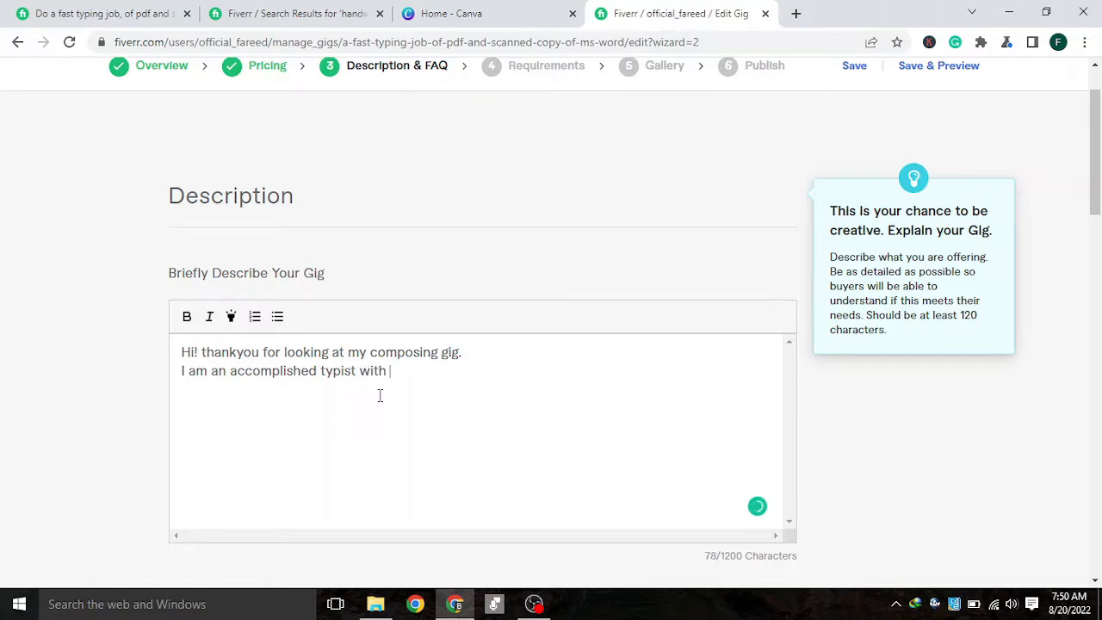
{"action": "type", "text": "worth of 10 years "}
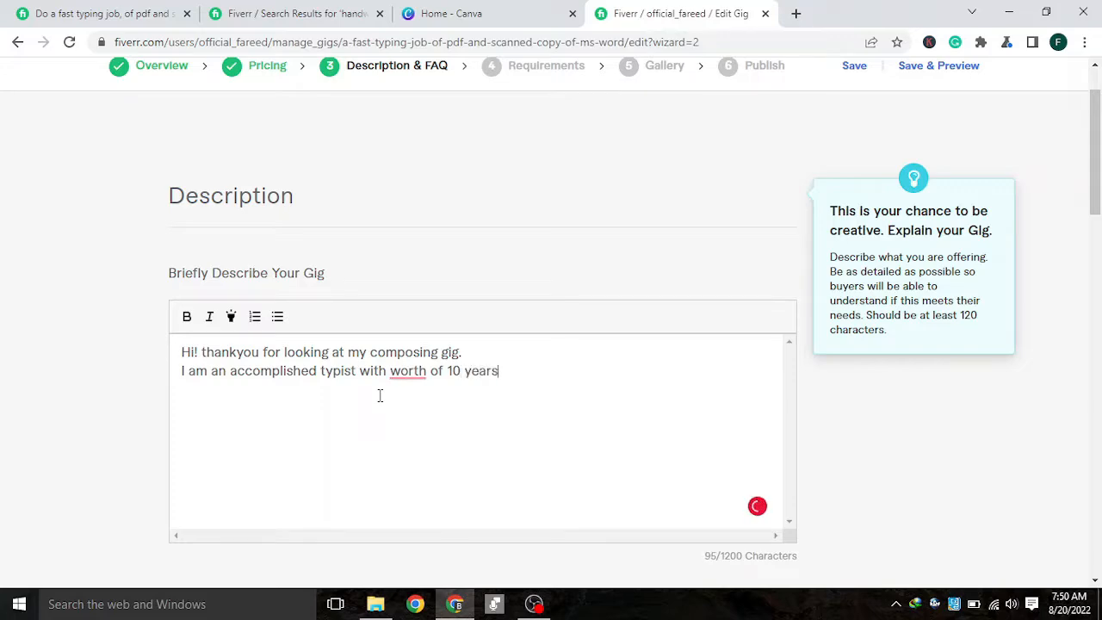
{"action": "type", "text": "of composing"}
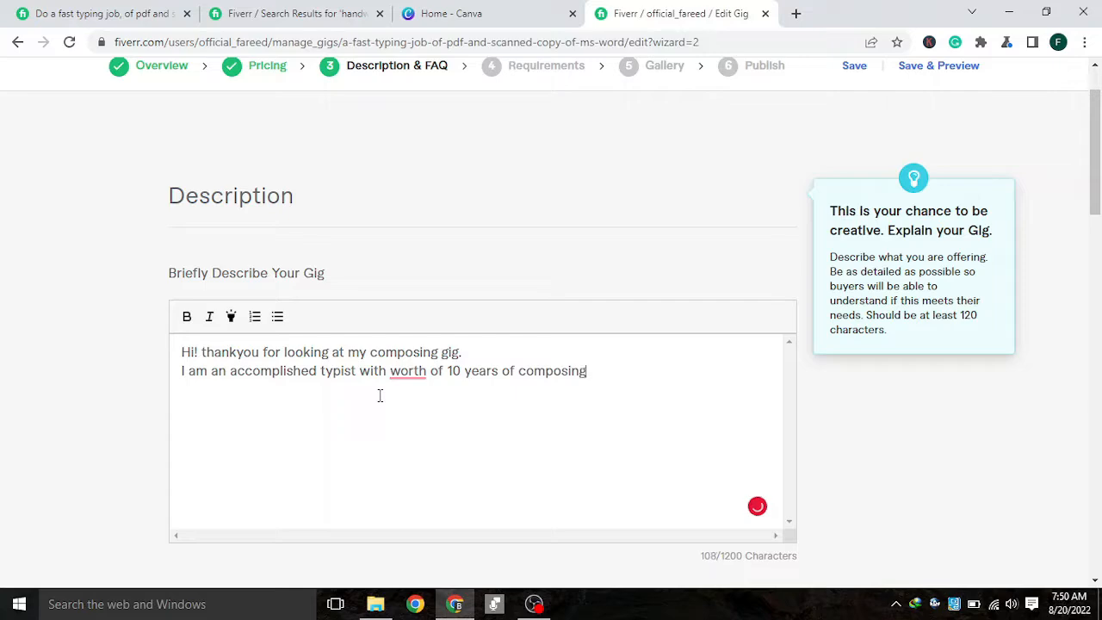
{"action": "type", "text": " records. I am "}
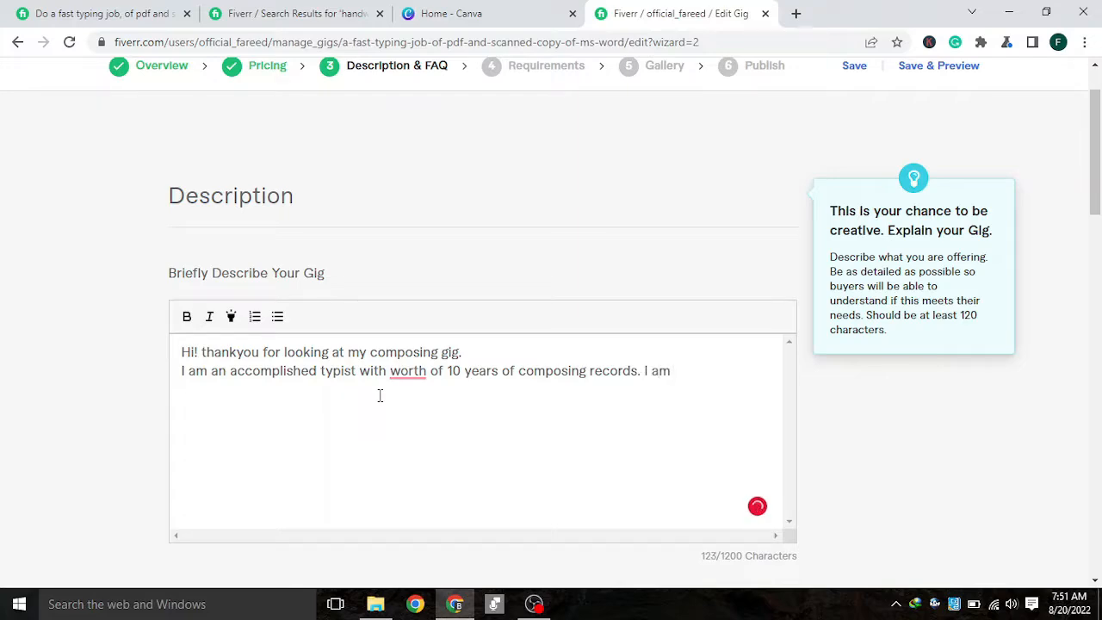
Continue the paragraph with "I am here to help you in composing every one of your achives expertly, precisely and accurately."
{"action": "type", "text": "here to help you"}
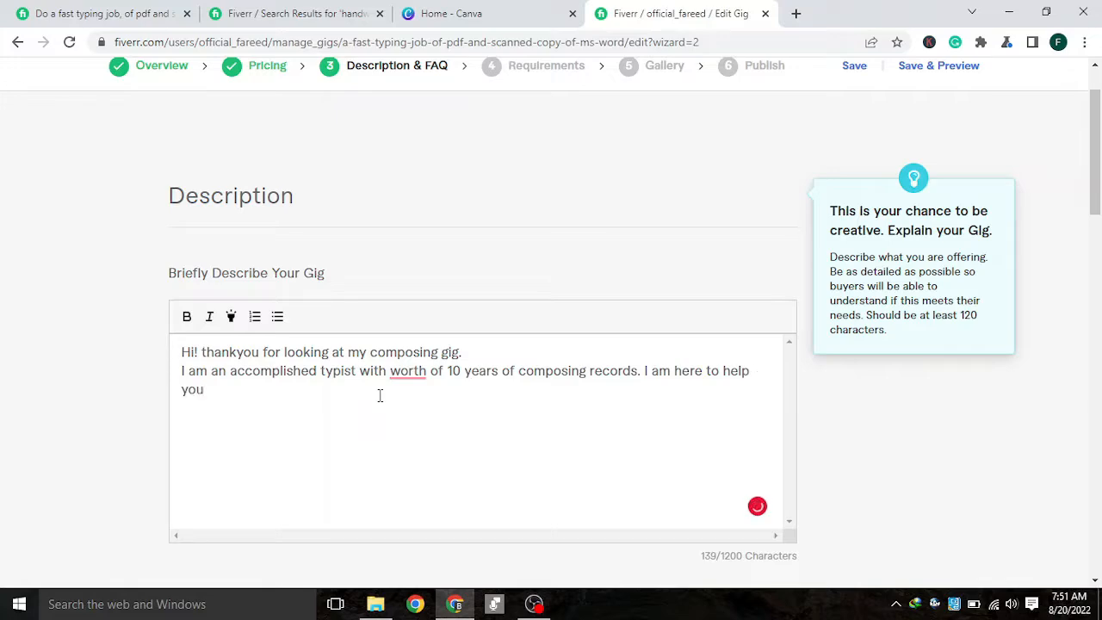
{"action": "type", "text": " in composing"}
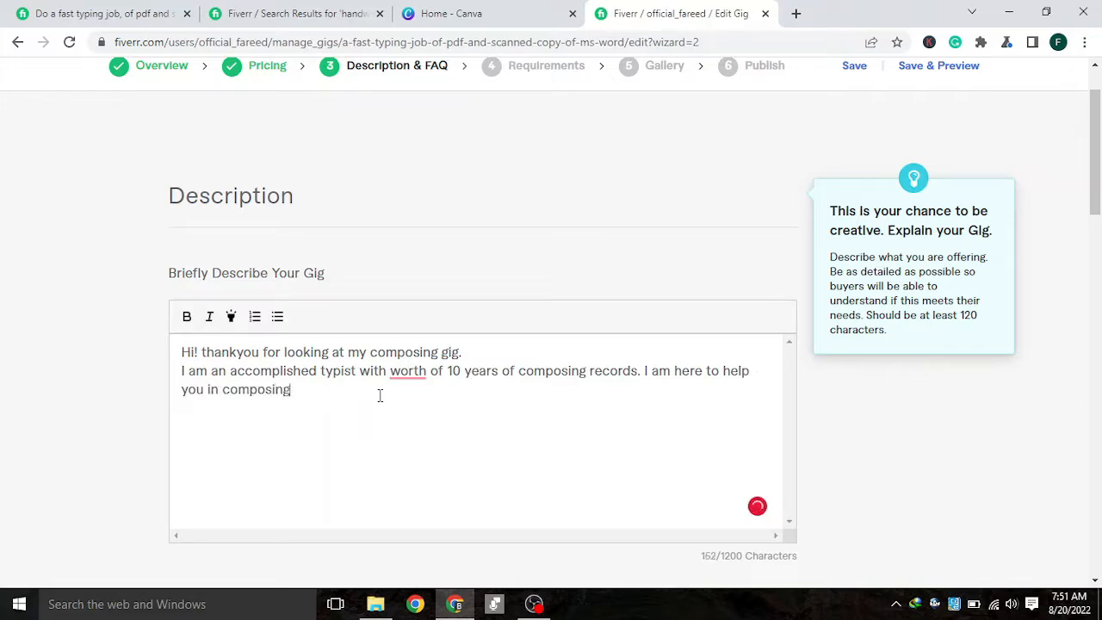
{"action": "type", "text": " every one of youtr"}
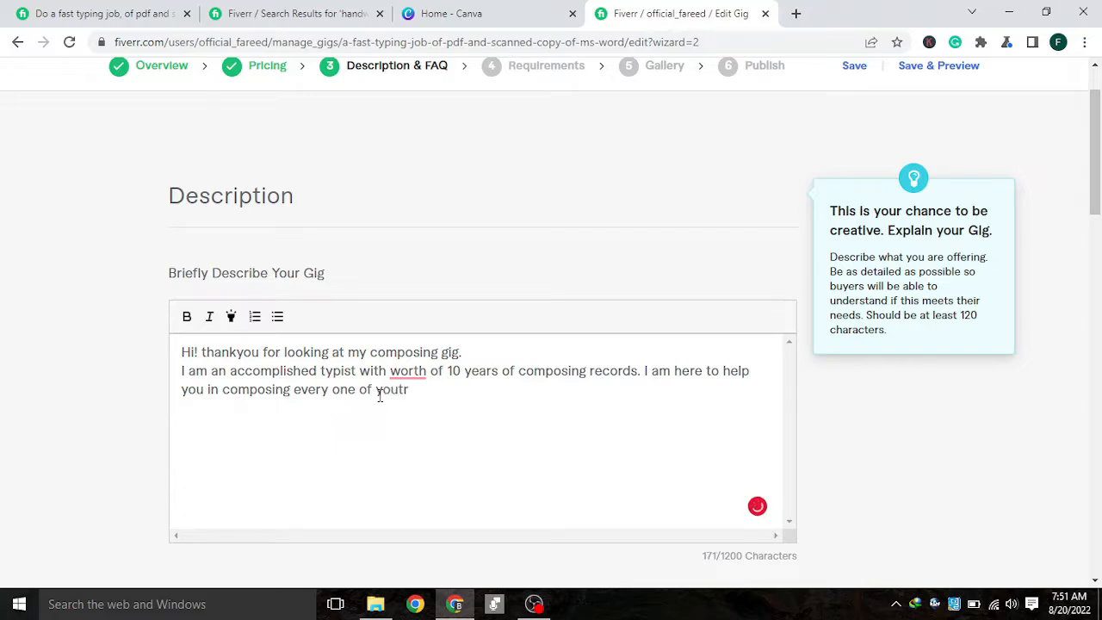
{"action": "key", "text": "BackSpace"}
{"action": "key", "text": "BackSpace"}
{"action": "type", "text": "r achives"}
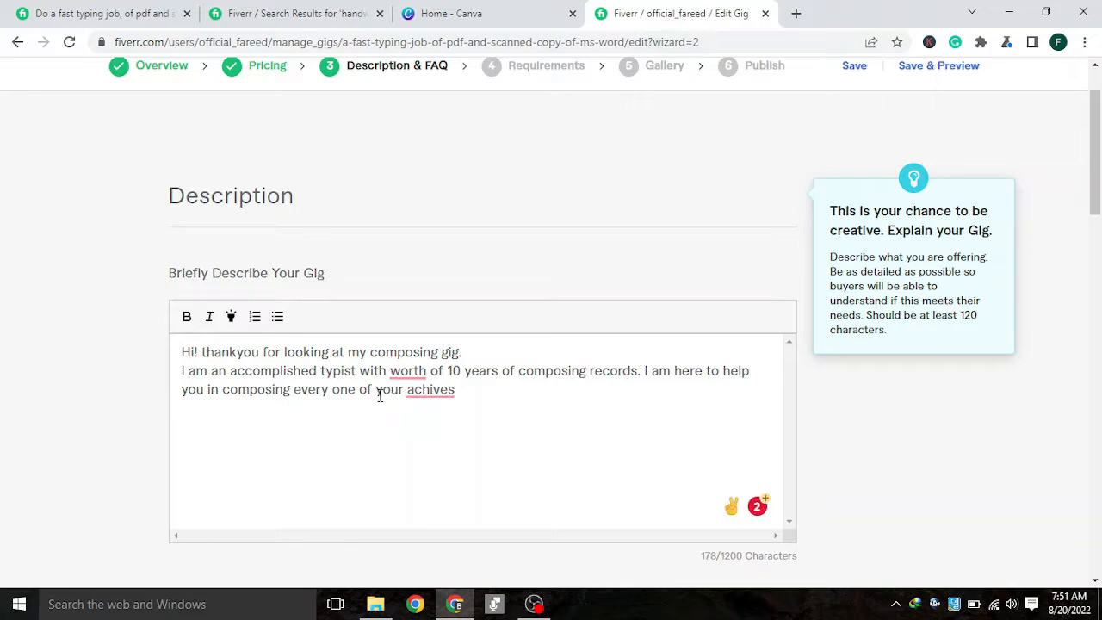
{"action": "type", "text": "expertly, precis"}
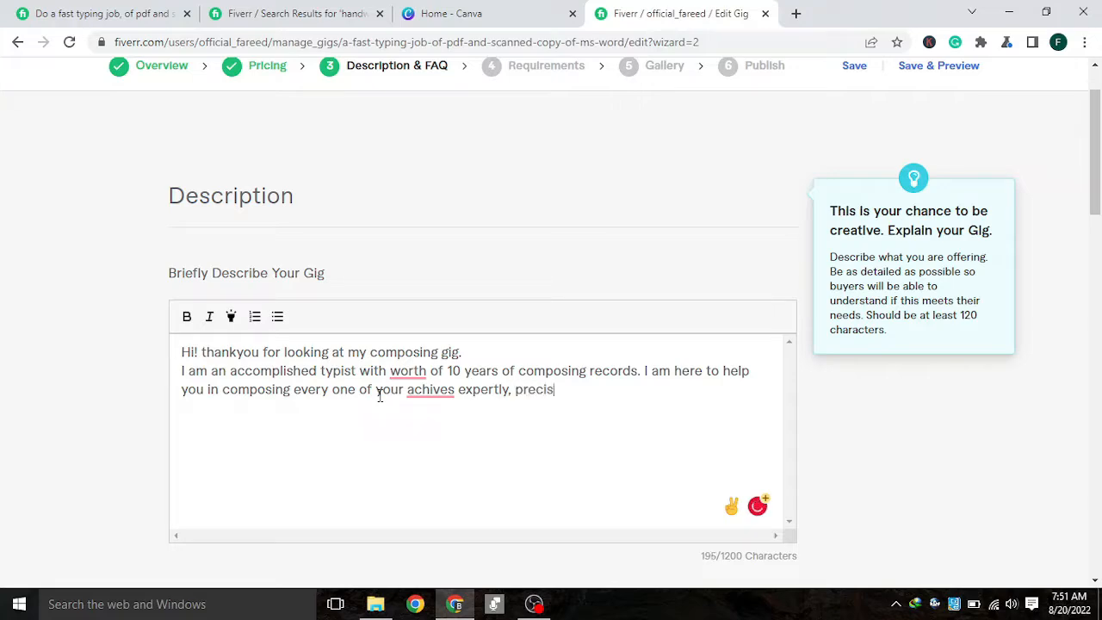
{"action": "type", "text": "ely and"}
{"action": "type", "text": "acc"}
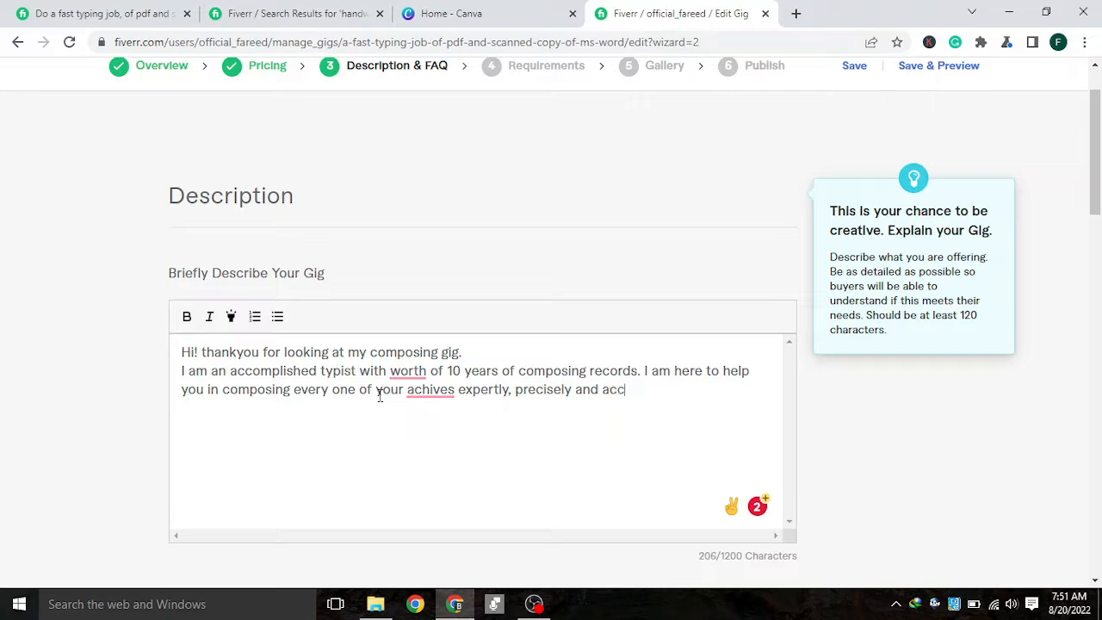
{"action": "type", "text": "urately."}
Add the line "I will type the accompaanying for you." set off by blank lines, with a "1." list marker below it
{"action": "key", "text": "Return"}
{"action": "type", "text": "I"}
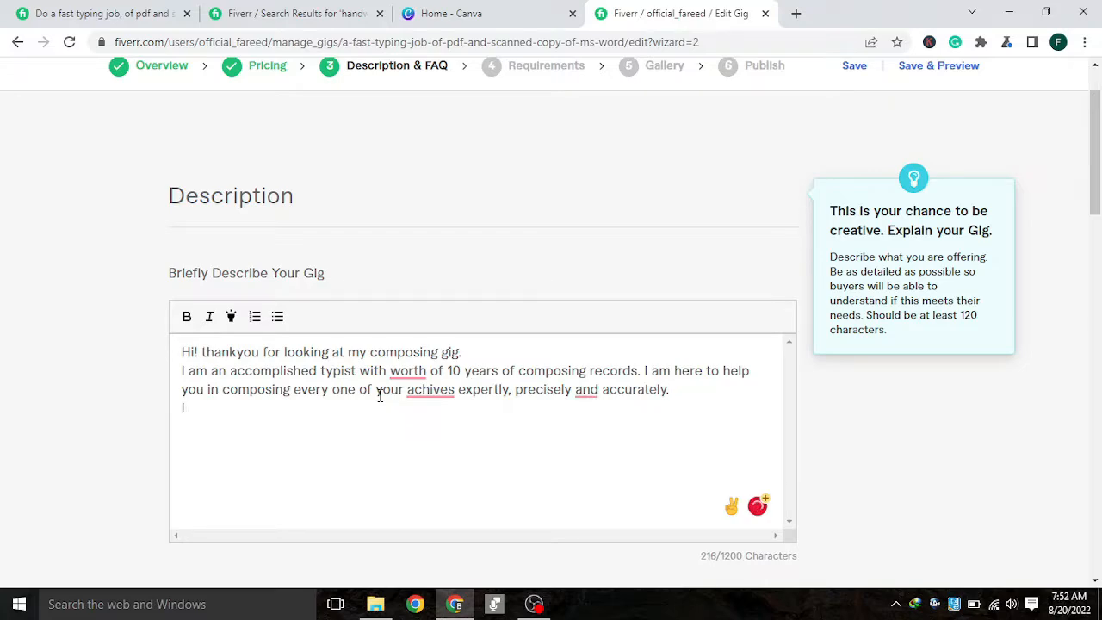
{"action": "type", "text": " will type the ac"}
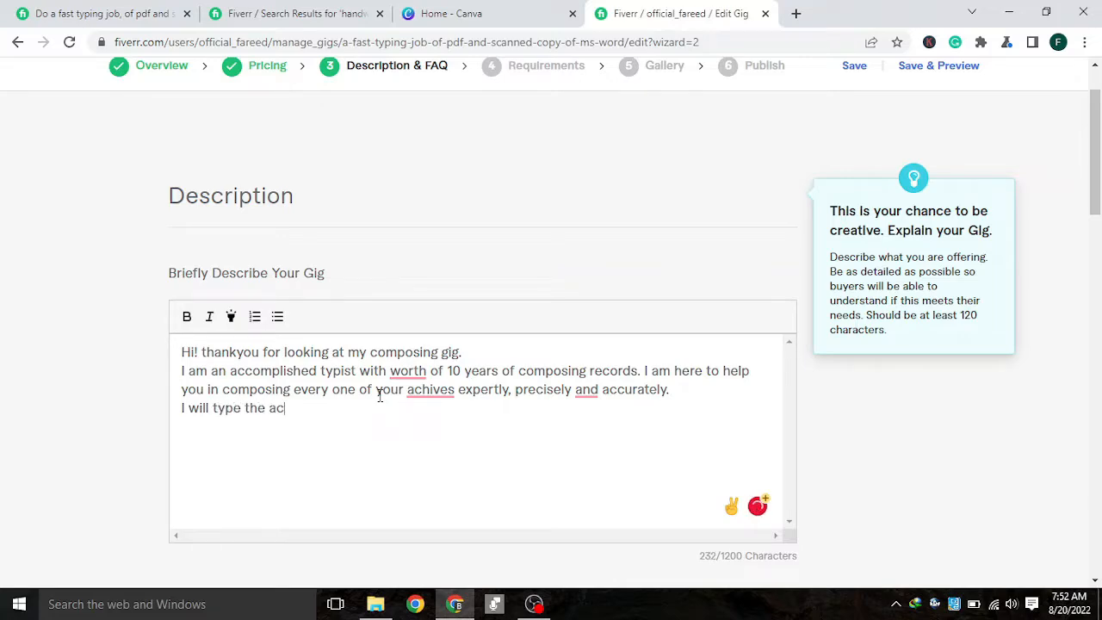
{"action": "type", "text": "compaanying"}
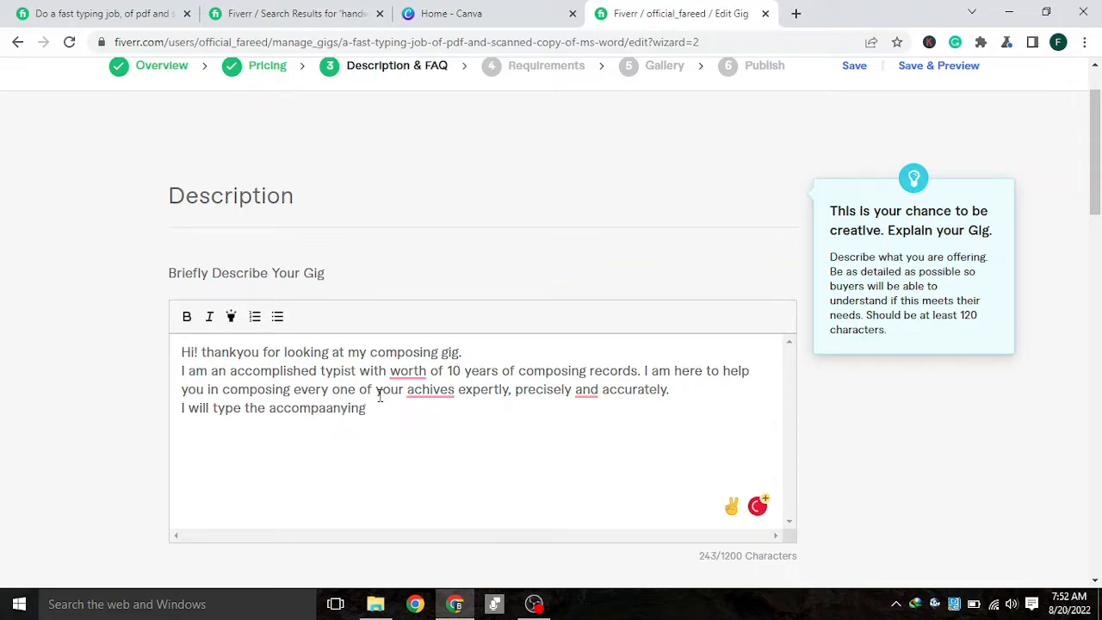
{"action": "type", "text": " for you. 1-"}
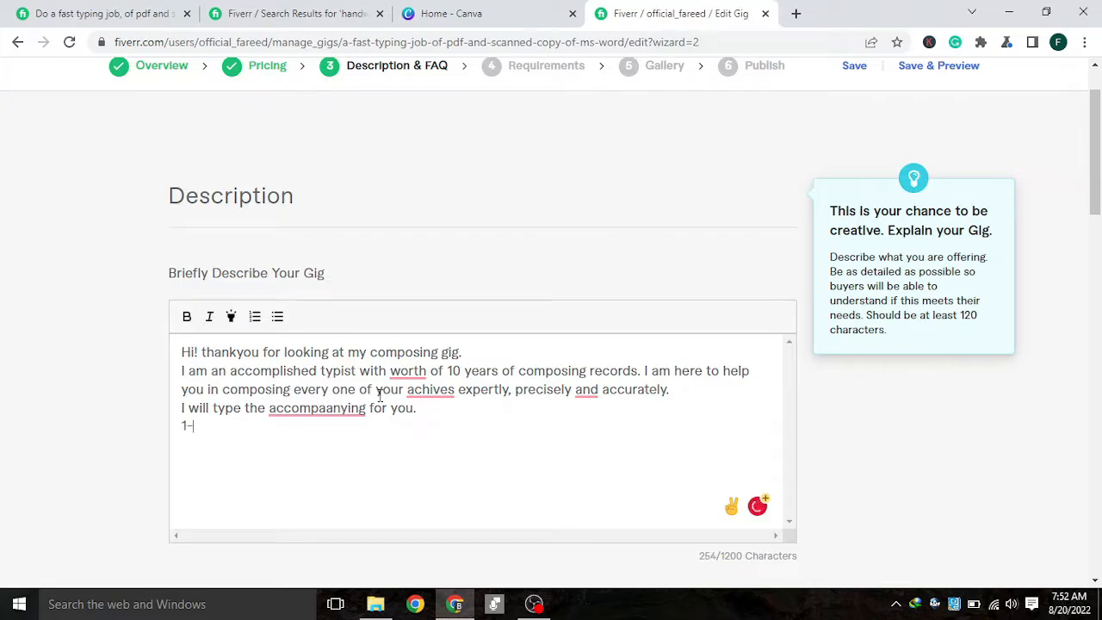
{"action": "key", "text": "BackSpace"}
{"action": "type", "text": "."}
{"action": "key", "text": "Return"}
{"action": "key", "text": "Left"}
{"action": "key", "text": "Return"}
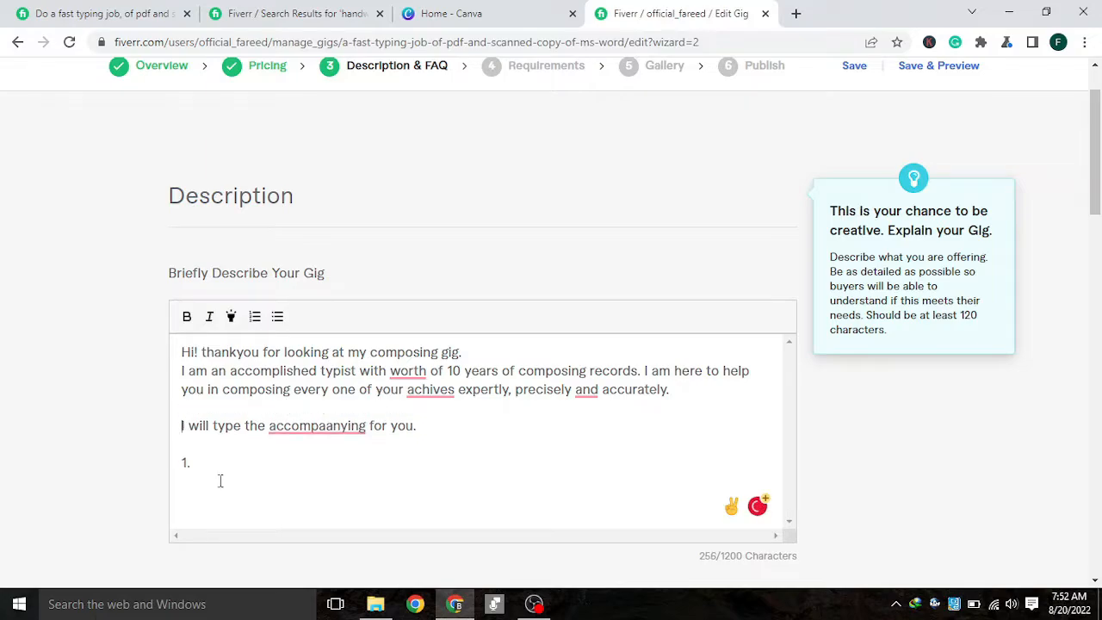
Make the line introducing the list of typing services bold
{"action": "left_click", "coordinate": [404, 426], "text": "shift"}
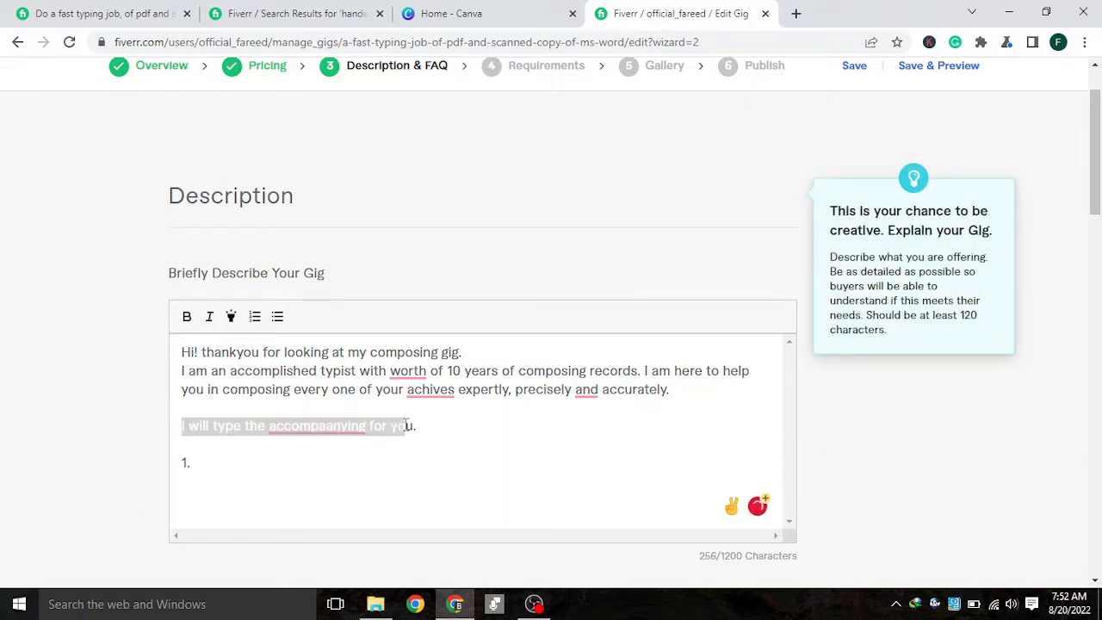
{"action": "left_click", "coordinate": [422, 430], "text": "shift"}
{"action": "left_click", "coordinate": [187, 317]}
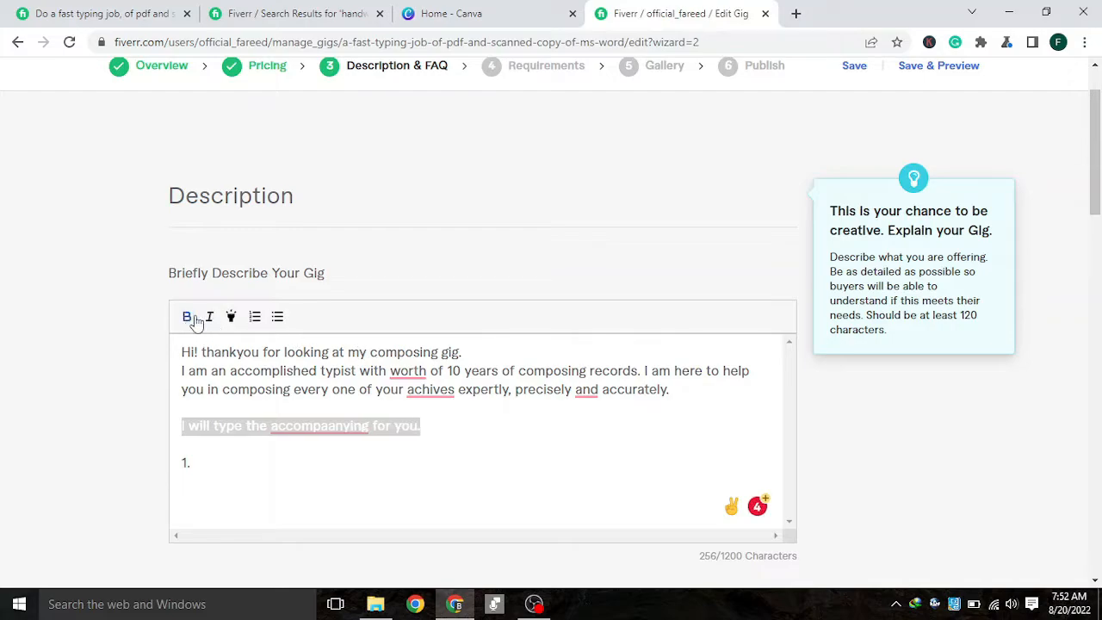
{"action": "left_click", "coordinate": [480, 431]}
Apply the suggested corrections in the description: "accompanying", "archives", "precisely, and" and "the worth"
{"action": "mouse_move", "coordinate": [284, 425]}
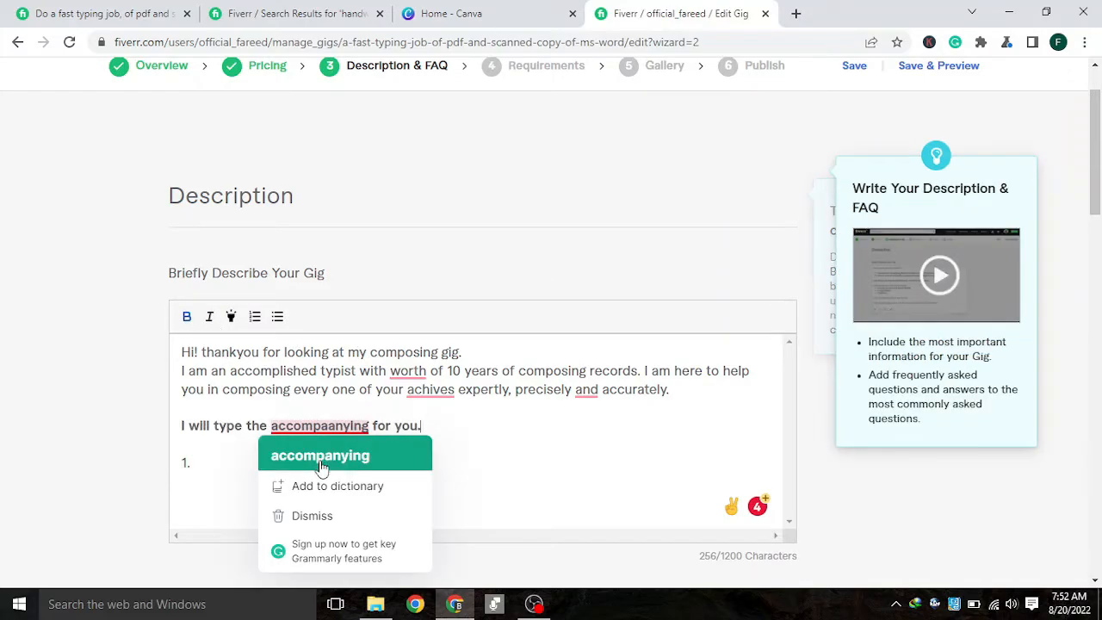
{"action": "left_click", "coordinate": [321, 456]}
{"action": "left_click", "coordinate": [436, 419]}
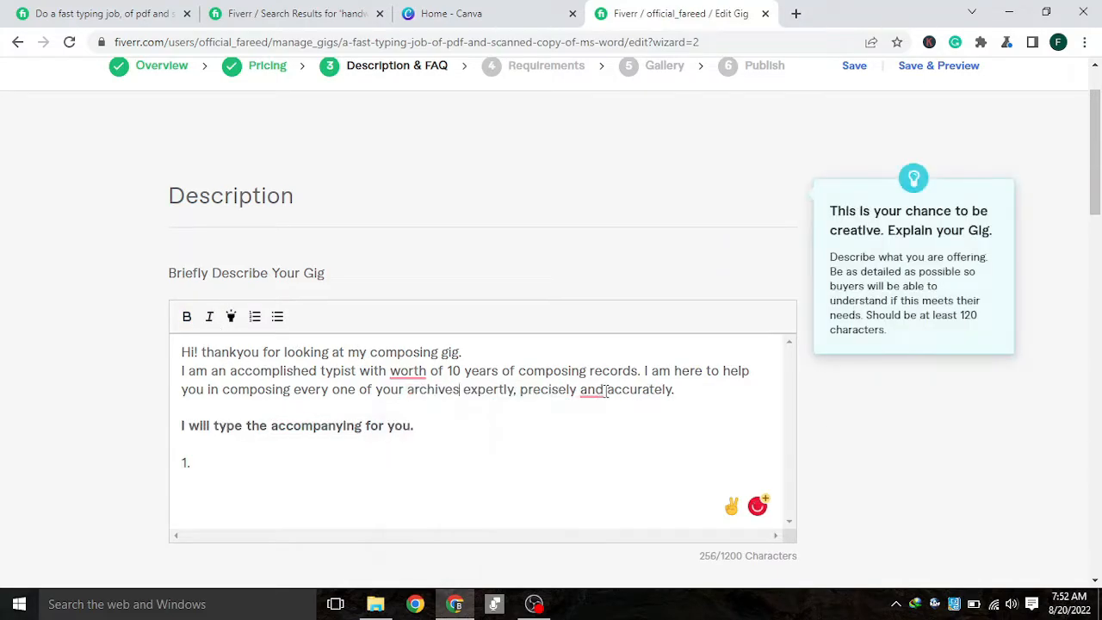
{"action": "mouse_move", "coordinate": [594, 392]}
{"action": "left_click", "coordinate": [597, 421]}
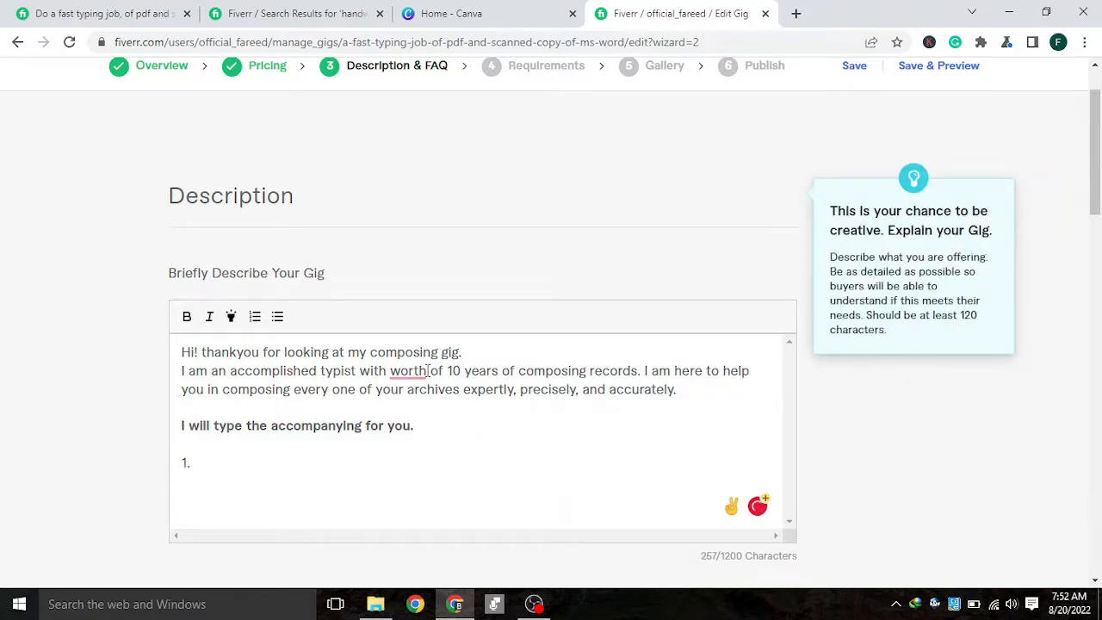
{"action": "mouse_move", "coordinate": [434, 372]}
{"action": "left_click", "coordinate": [441, 407]}
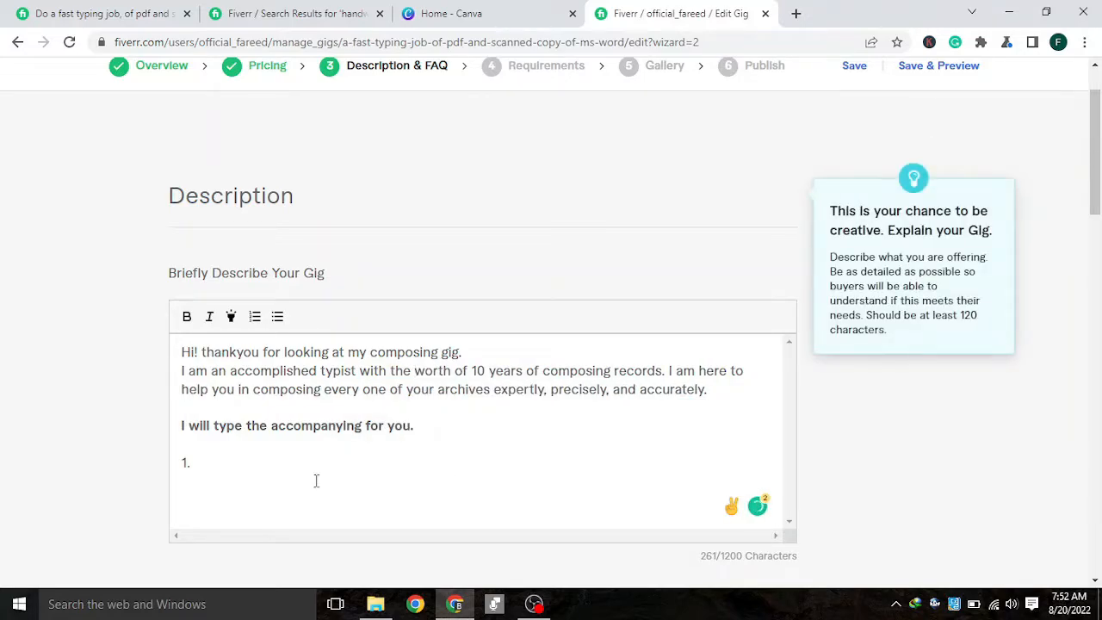
Turn the "1." line into a numbered list with the first item "PDF doc to word"
{"action": "left_click", "coordinate": [206, 462]}
{"action": "key", "text": "space"}
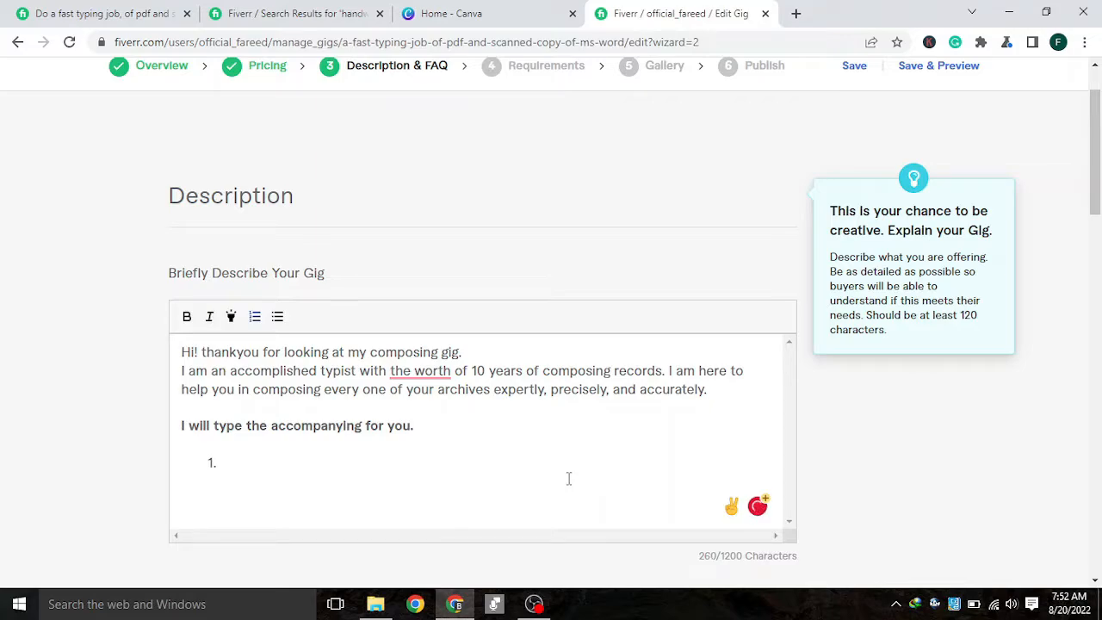
{"action": "key", "text": "BackSpace"}
{"action": "type", "text": "1."}
{"action": "key", "text": "space"}
{"action": "type", "text": "PDF doc tom word"}
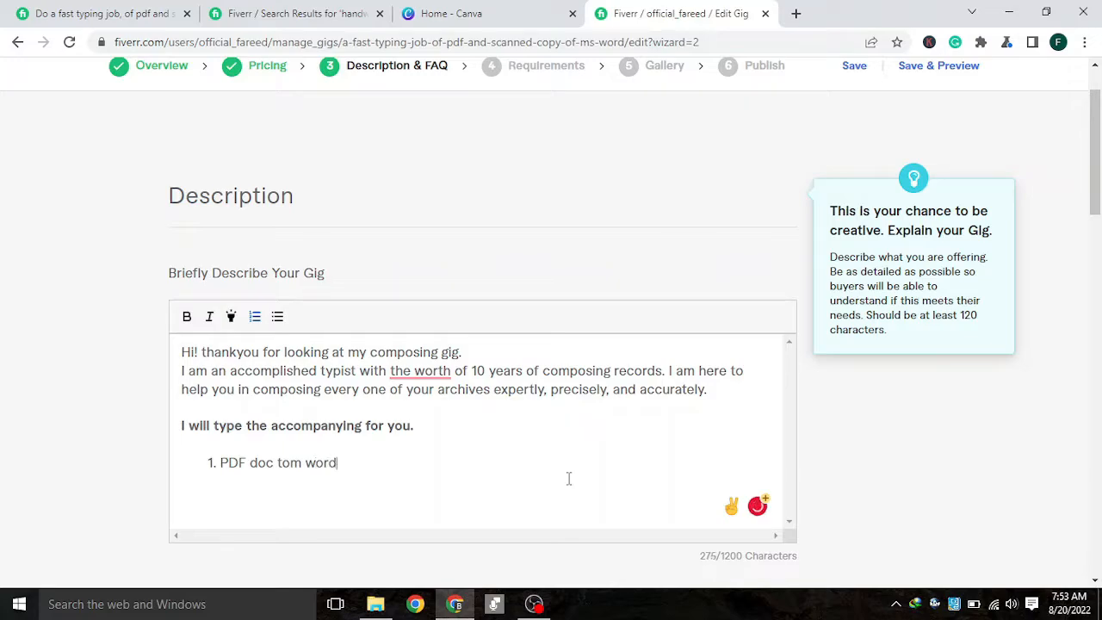
{"action": "key", "text": "Left"}
{"action": "key", "text": "BackSpace"}
{"action": "key", "text": "End"}
Add "Images/Pictures" as the second item of the numbered list
{"action": "key", "text": "Return"}
{"action": "type", "text": "ima"}
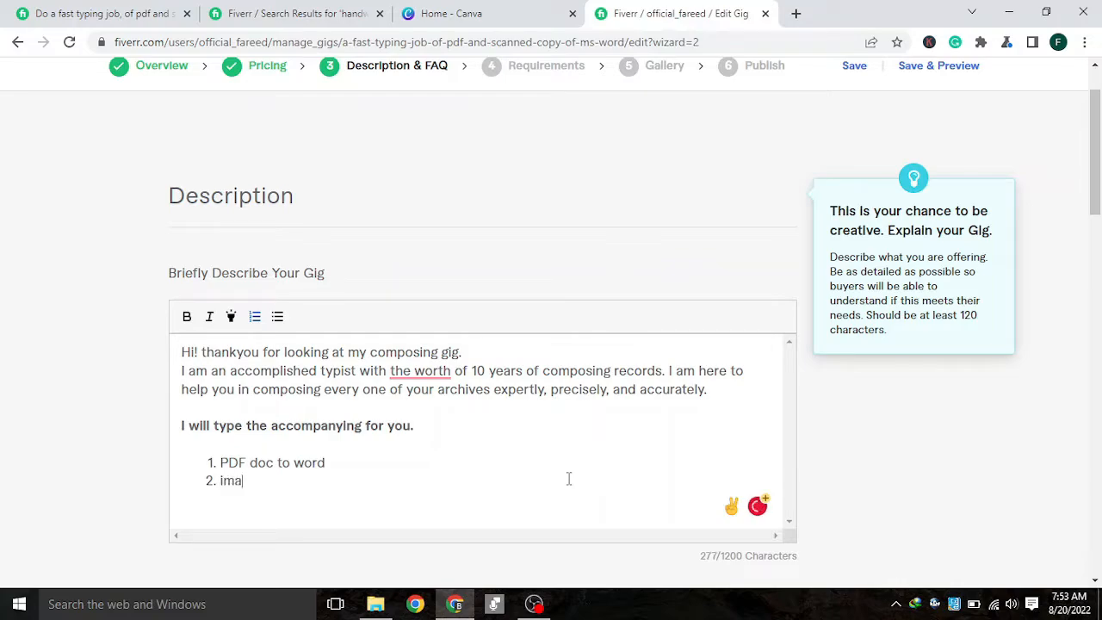
{"action": "key", "text": "BackSpace"}
{"action": "key", "text": "BackSpace"}
{"action": "key", "text": "BackSpace"}
{"action": "type", "text": "Images/Picty"}
{"action": "key", "text": "BackSpace"}
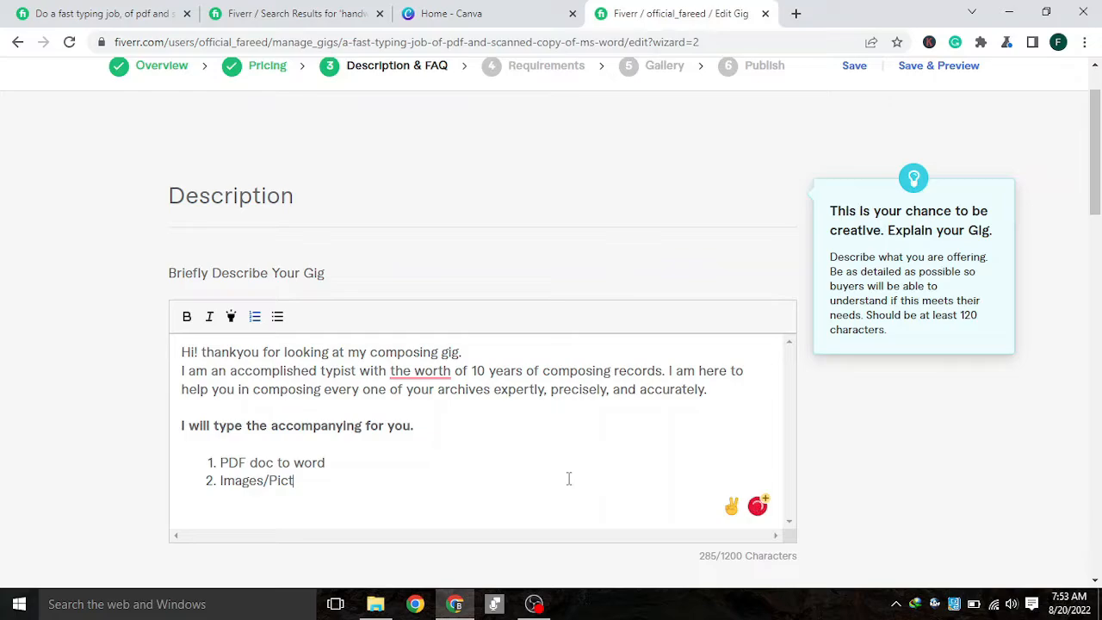
{"action": "type", "text": "ures"}
Add the third list item "Handwritten notes, doc to words (should be clear)" and start a fourth item
{"action": "key", "text": "Return"}
{"action": "type", "text": "Handwritt"}
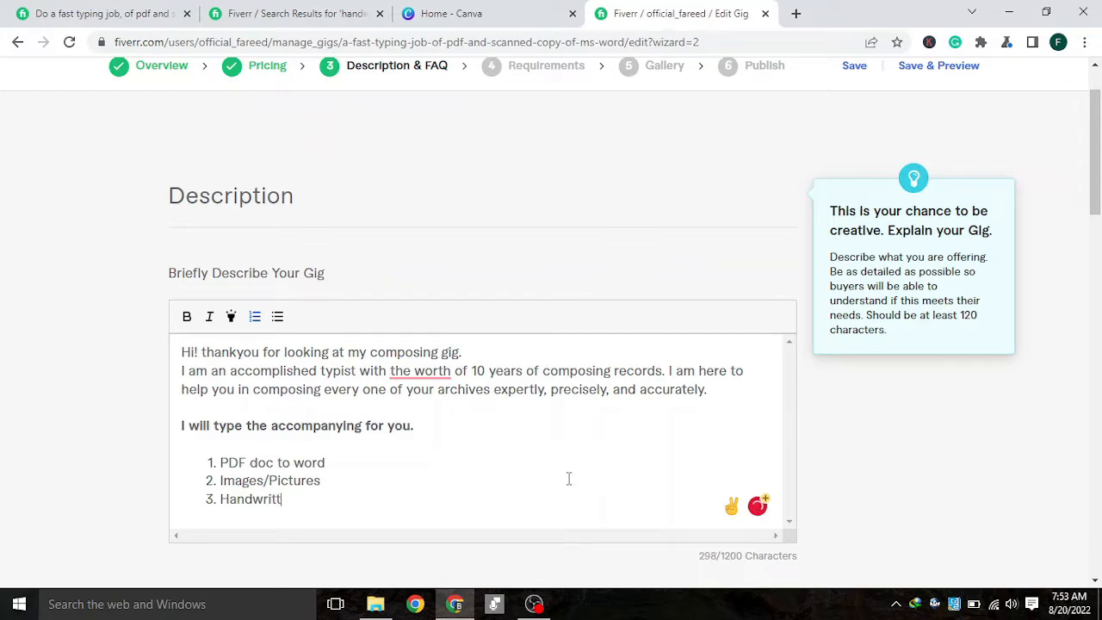
{"action": "type", "text": "en doc notes, doc"}
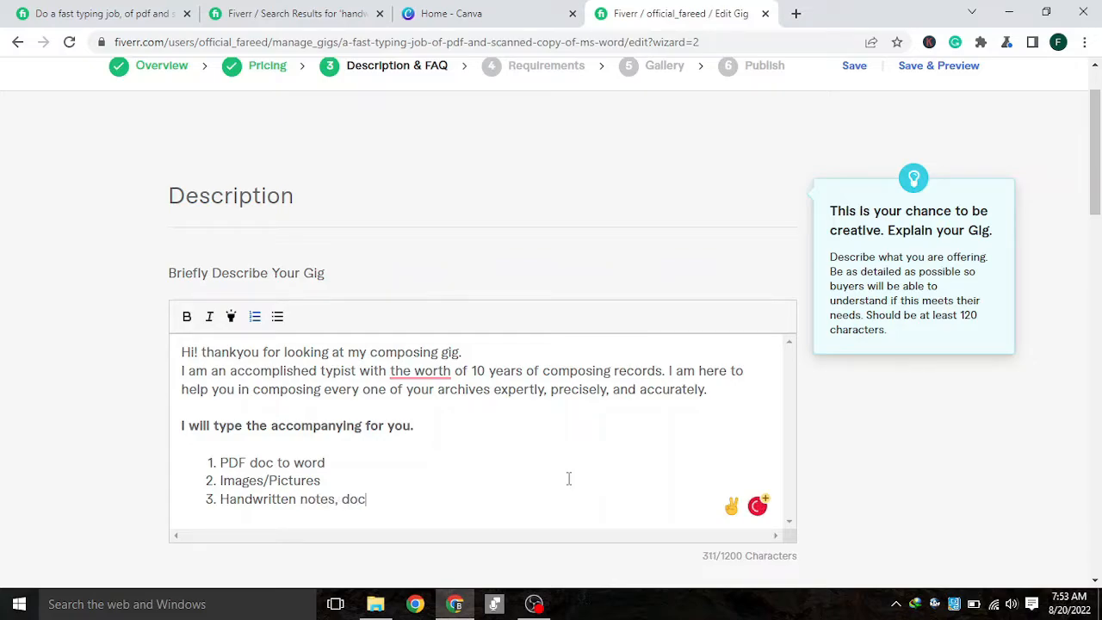
{"action": "type", "text": " to words (should"}
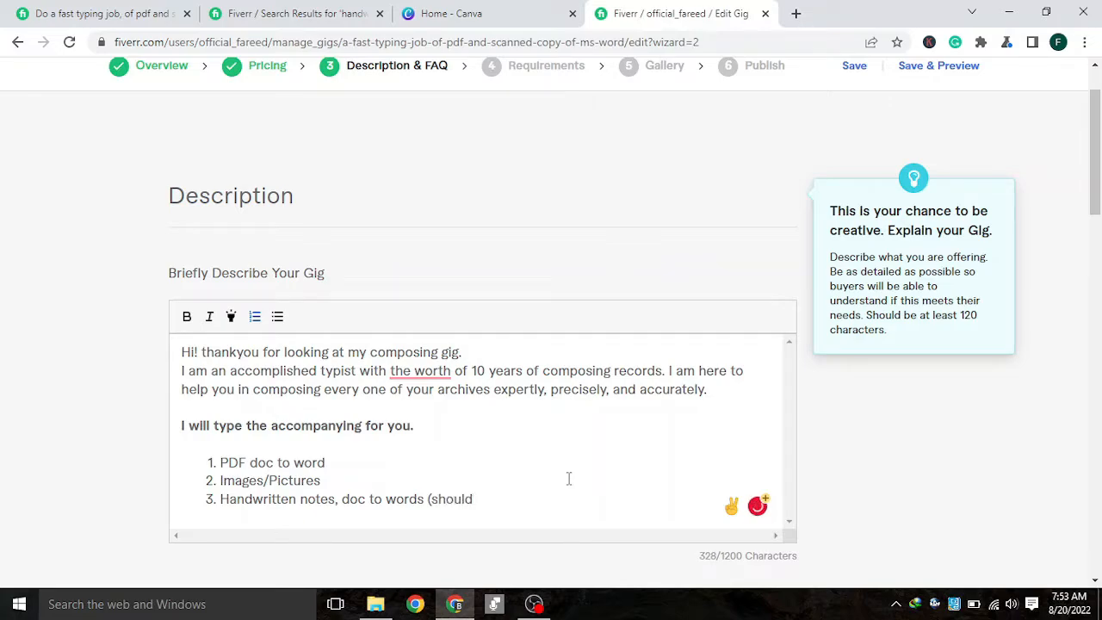
{"action": "type", "text": " be clear)"}
{"action": "key", "text": "Return"}
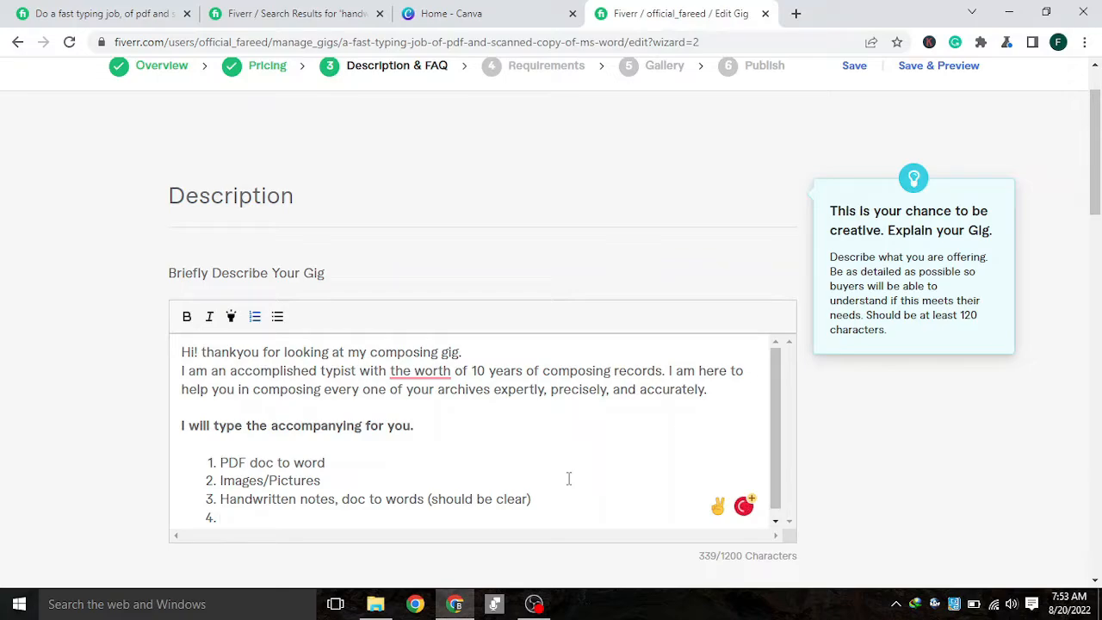
Add the fourth list item "scanned doc to word" and start a fifth item
{"action": "type", "text": "scanned doc"}
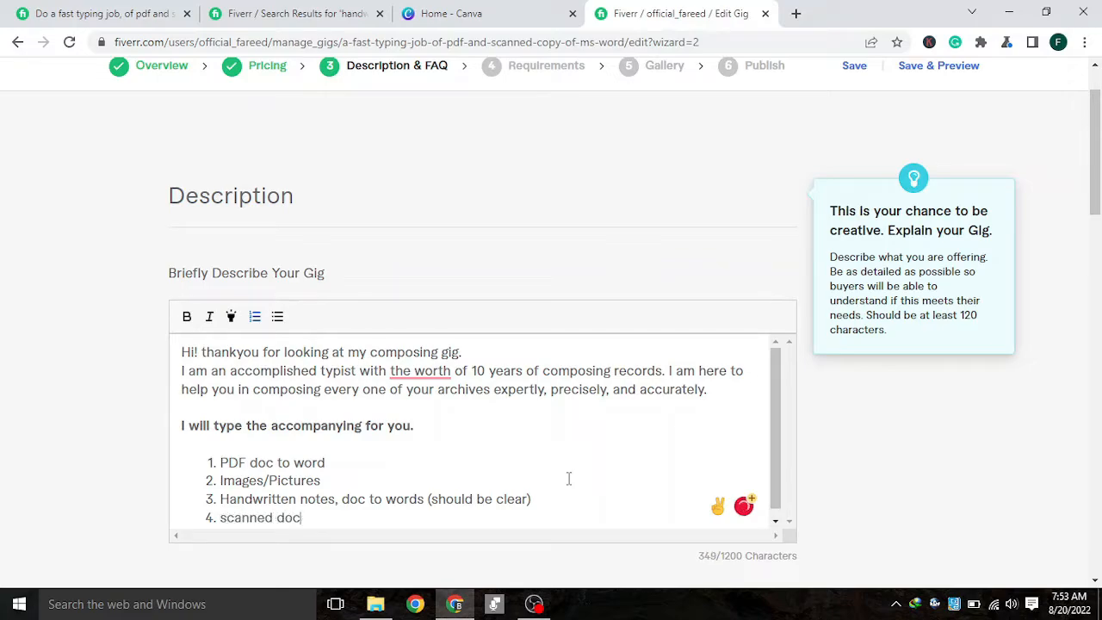
{"action": "type", "text": " to word"}
{"action": "key", "text": "Return"}
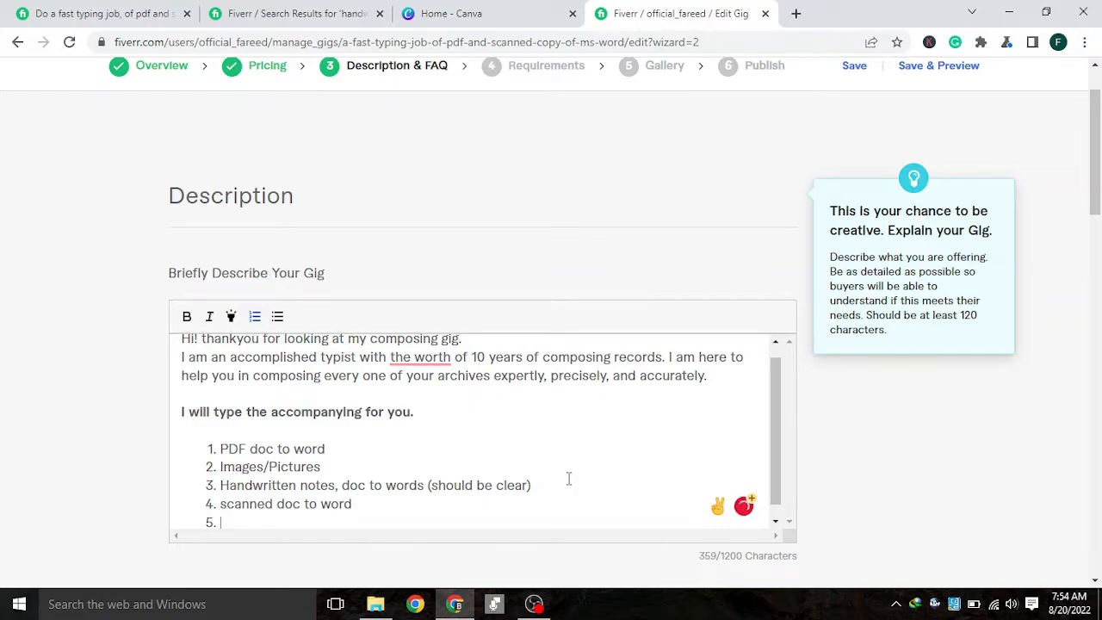
{"action": "key", "text": "BackSpace"}
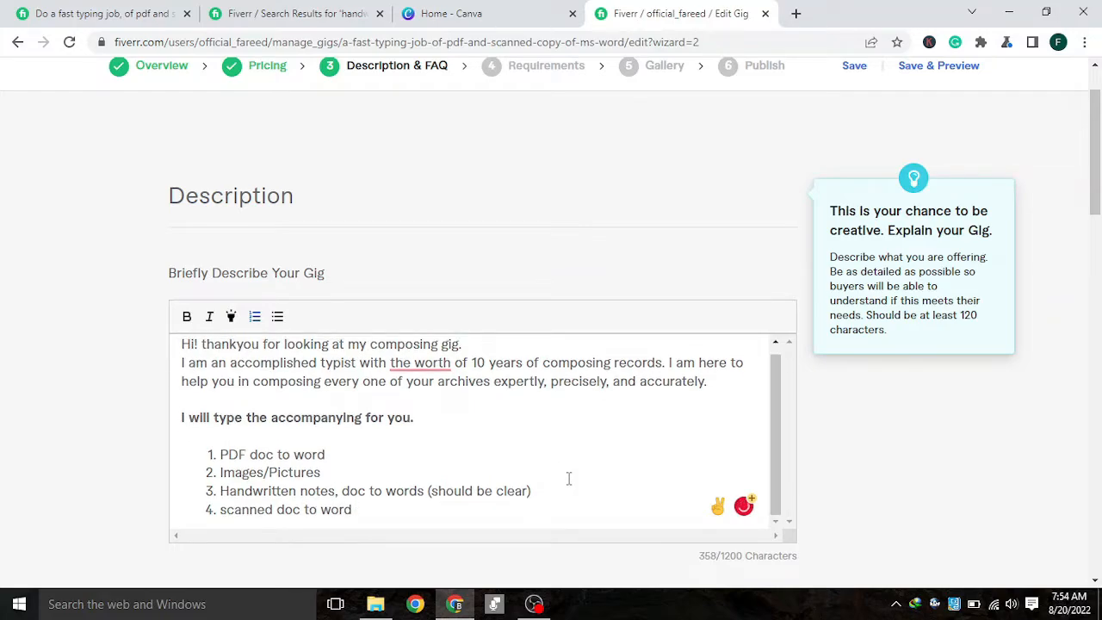
{"action": "key", "text": "Return"}
{"action": "key", "text": "BackSpace"}
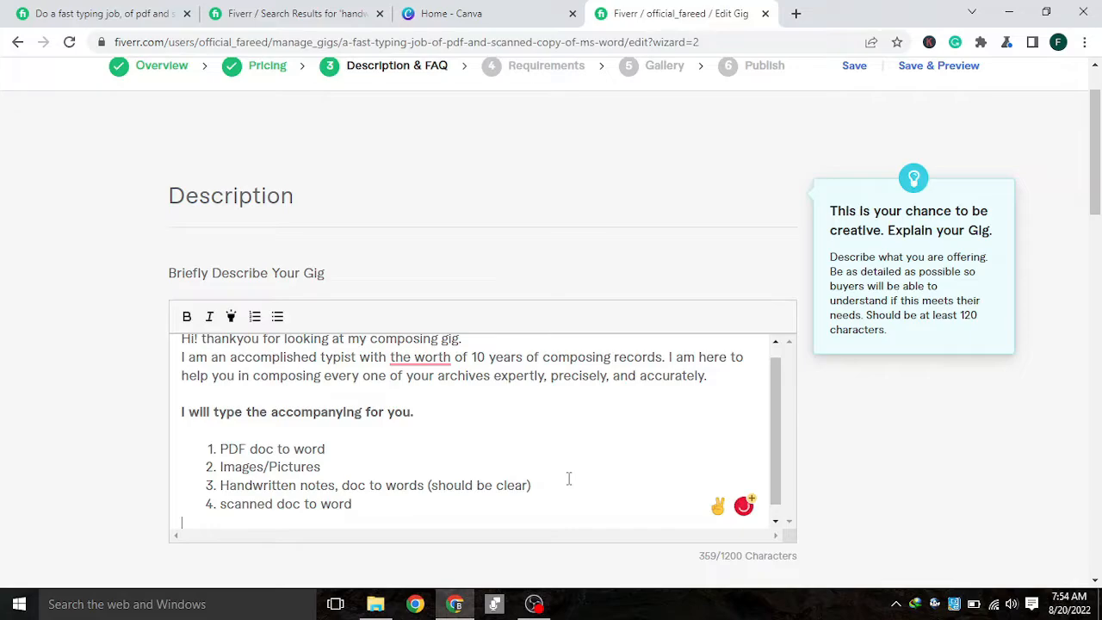
{"action": "key", "text": "BackSpace"}
{"action": "key", "text": "Return"}
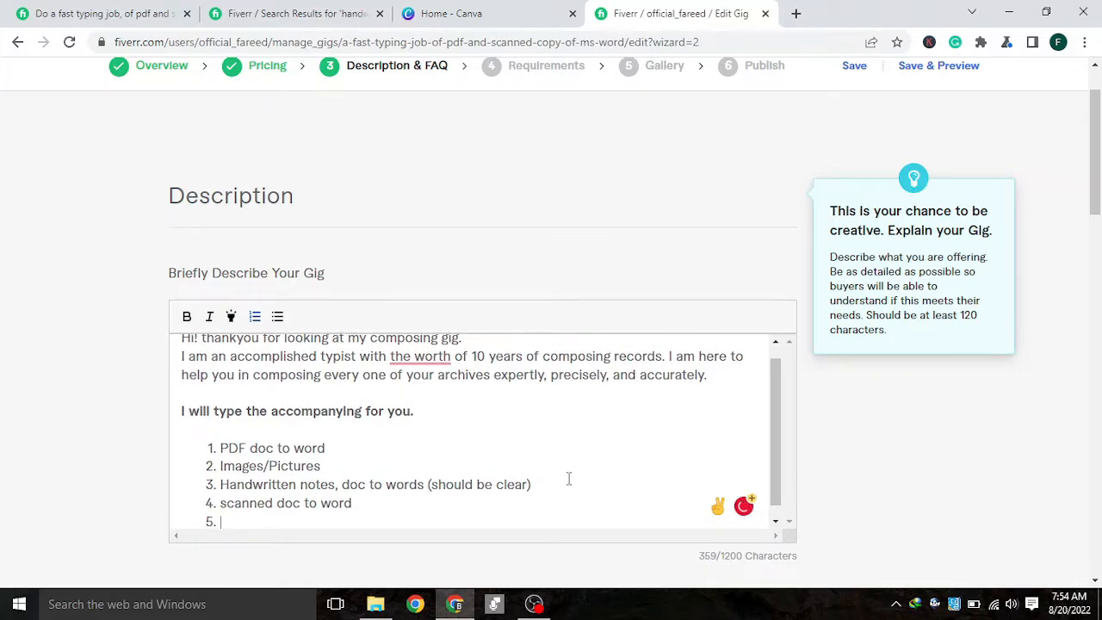
Enter "Some other reports" as the fifth list item and end the numbered list
{"action": "type", "text": "Some other rep["}
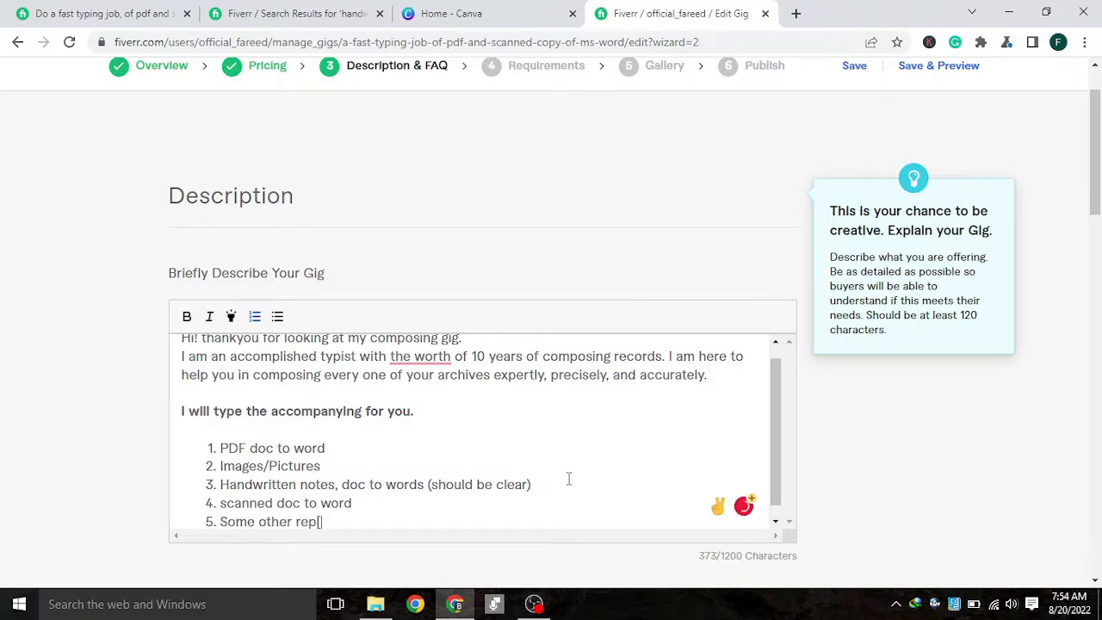
{"action": "key", "text": "BackSpace"}
{"action": "type", "text": "orts"}
{"action": "key", "text": "Return"}
{"action": "key", "text": "Return"}
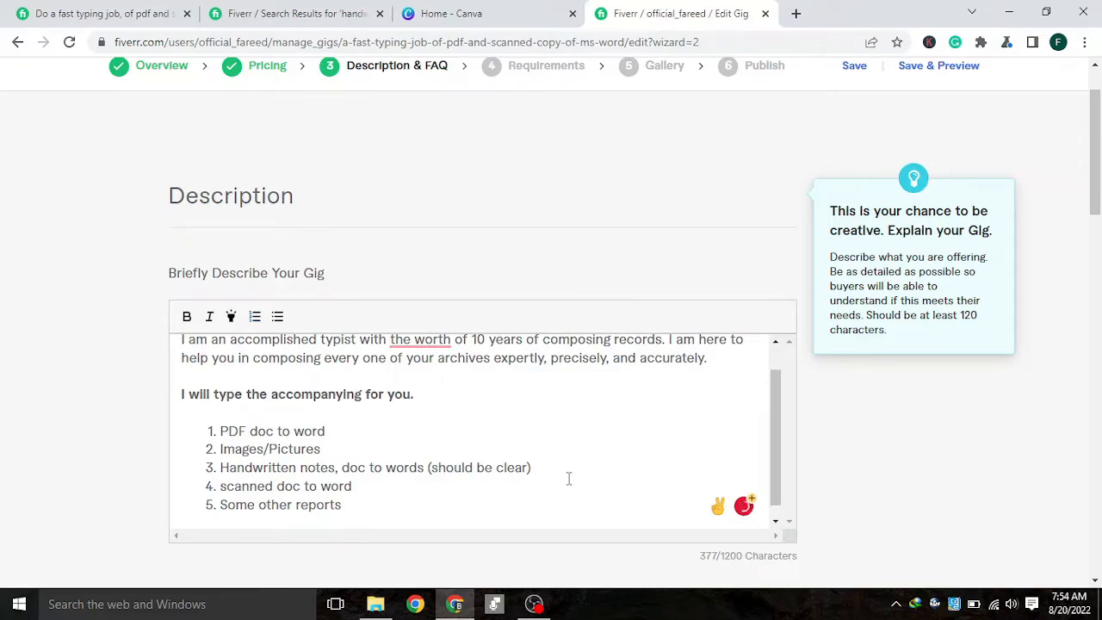
Add the bold heading "What will you get?" below the numbered list and start a new line under it
{"action": "type", "text": "What "}
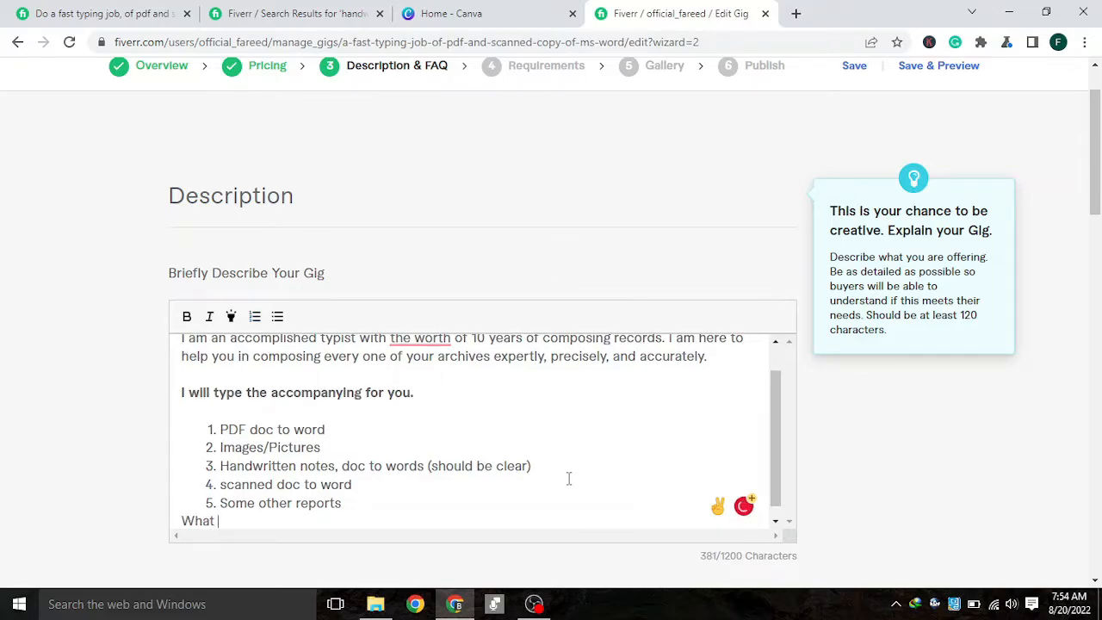
{"action": "type", "text": "will you get"}
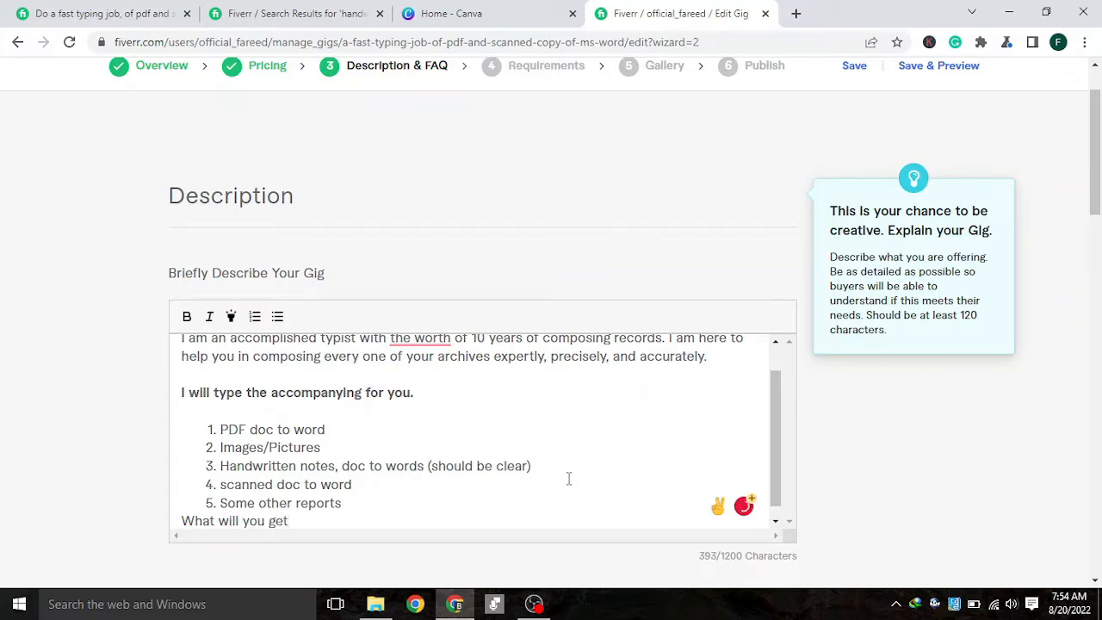
{"action": "type", "text": "?"}
{"action": "scroll", "coordinate": [542, 487], "scroll_direction": "down", "scroll_amount": 1}
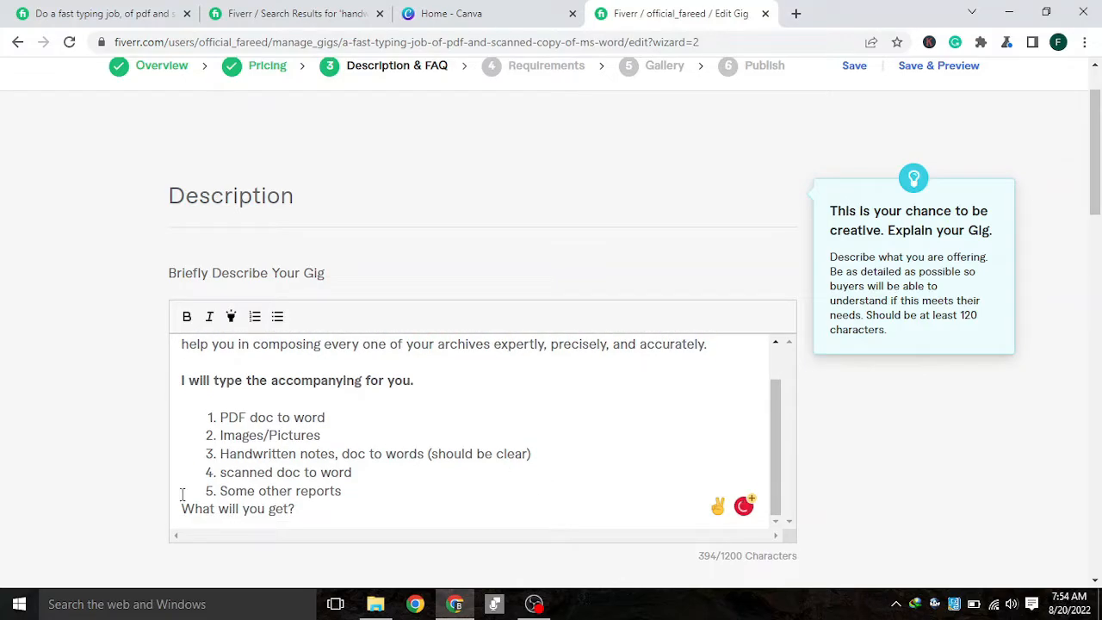
{"action": "left_click_drag", "start_coordinate": [182, 509], "coordinate": [298, 512]}
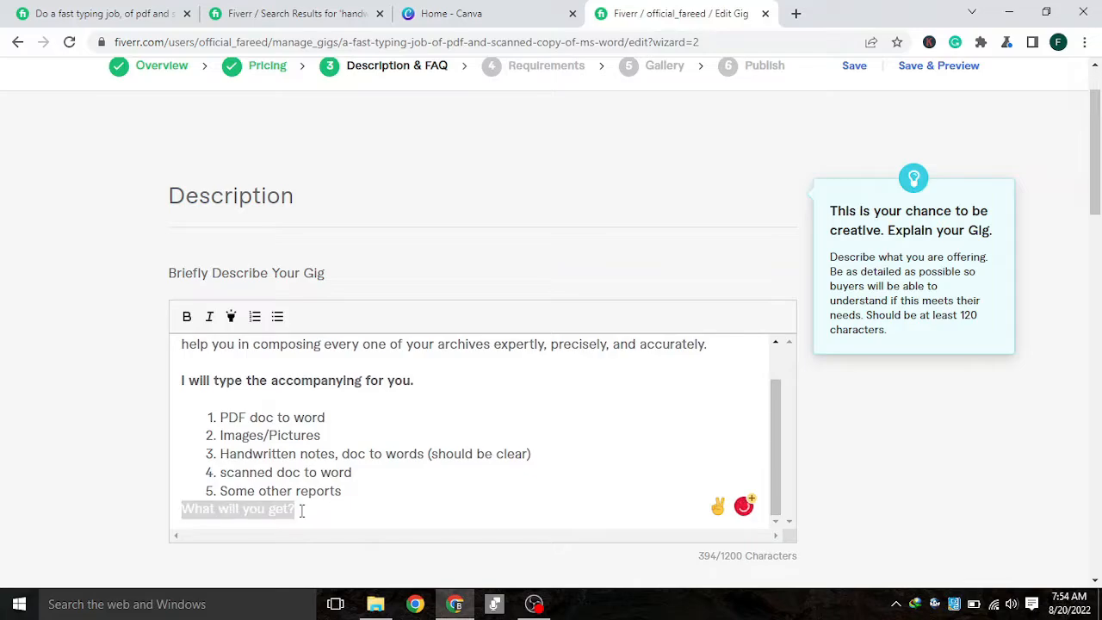
{"action": "left_click", "coordinate": [187, 316]}
{"action": "scroll", "coordinate": [337, 440], "scroll_direction": "down", "scroll_amount": 2}
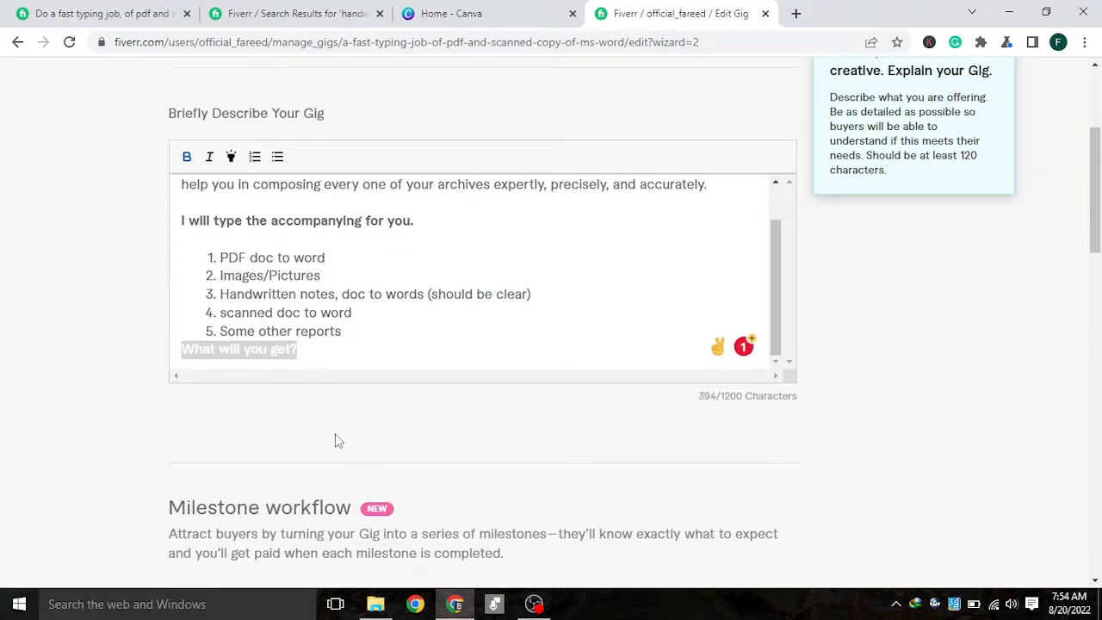
{"action": "left_click", "coordinate": [327, 347]}
{"action": "key", "text": "Return"}
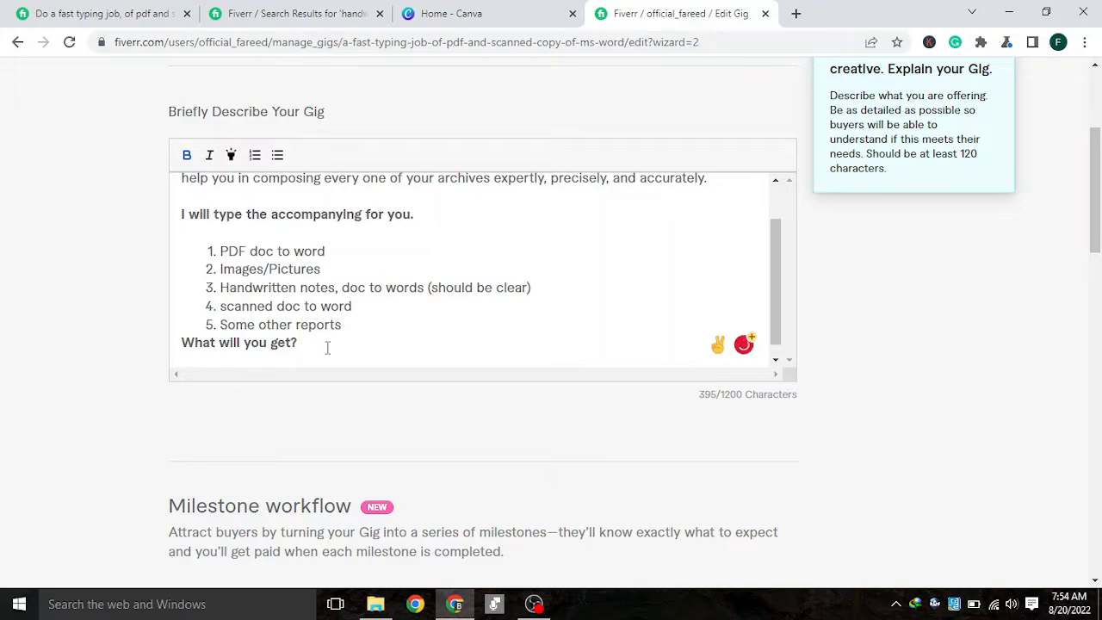
Write "An editable record" in bold under the "What will you get?" heading
{"action": "type", "text": "an"}
{"action": "key", "text": "BackSpace"}
{"action": "key", "text": "BackSpace"}
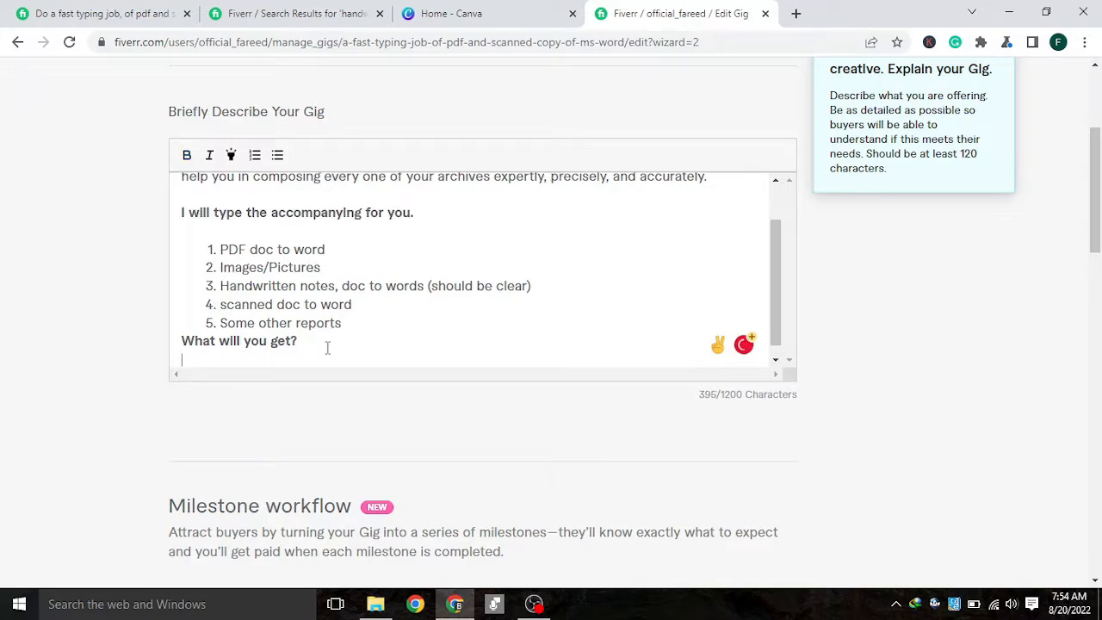
{"action": "left_click", "coordinate": [188, 155]}
{"action": "type", "text": "An"}
{"action": "key", "text": "BackSpace"}
{"action": "type", "text": "n editable "}
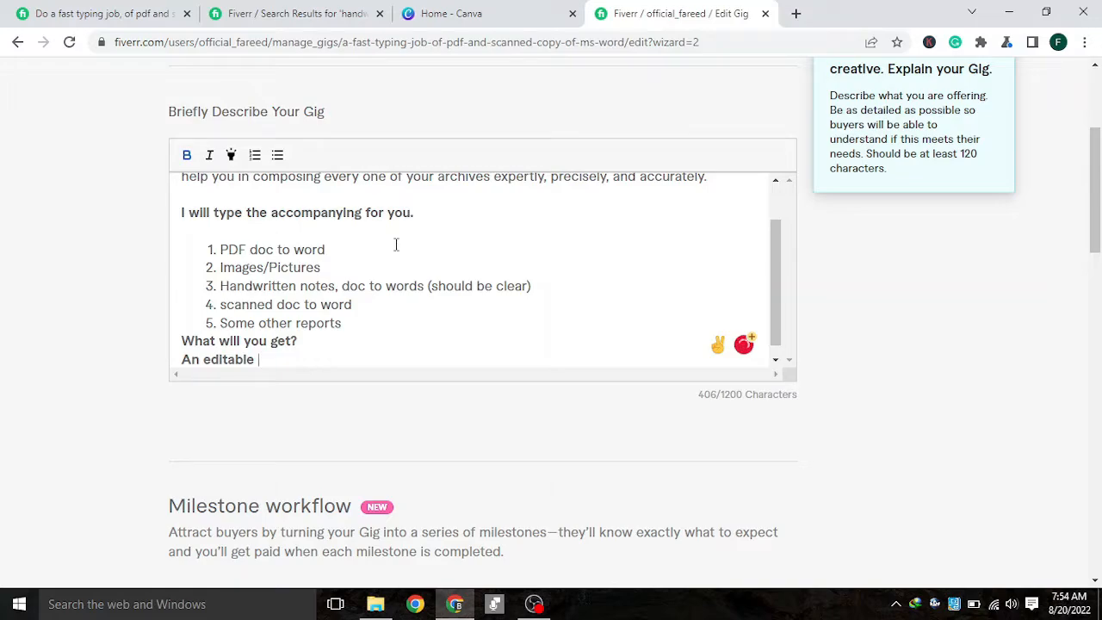
{"action": "type", "text": "record"}
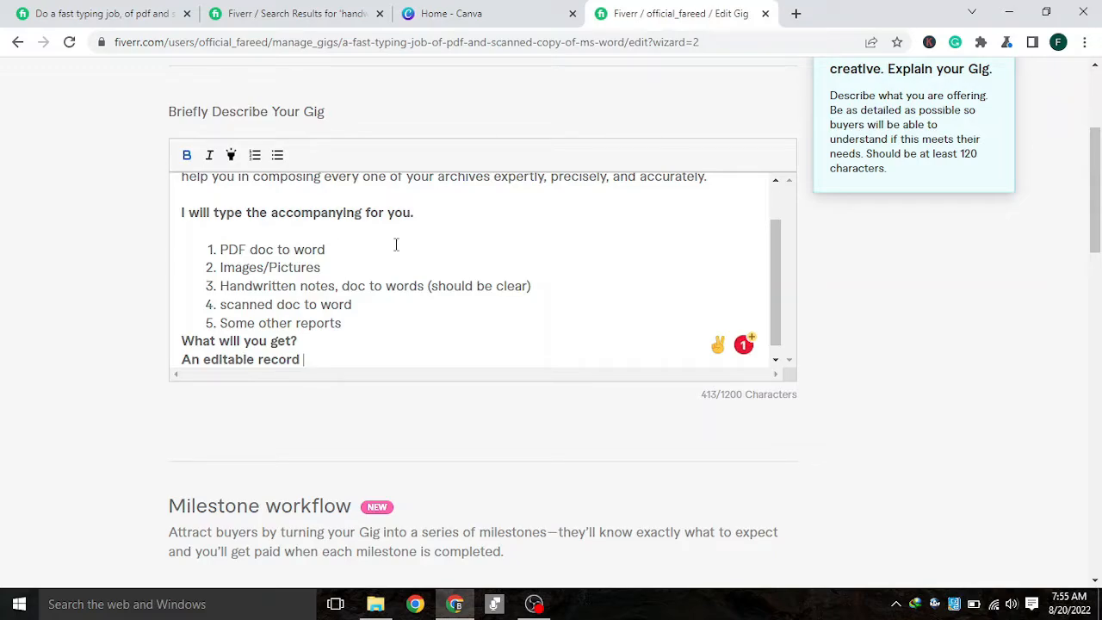
{"action": "key", "text": "Return"}
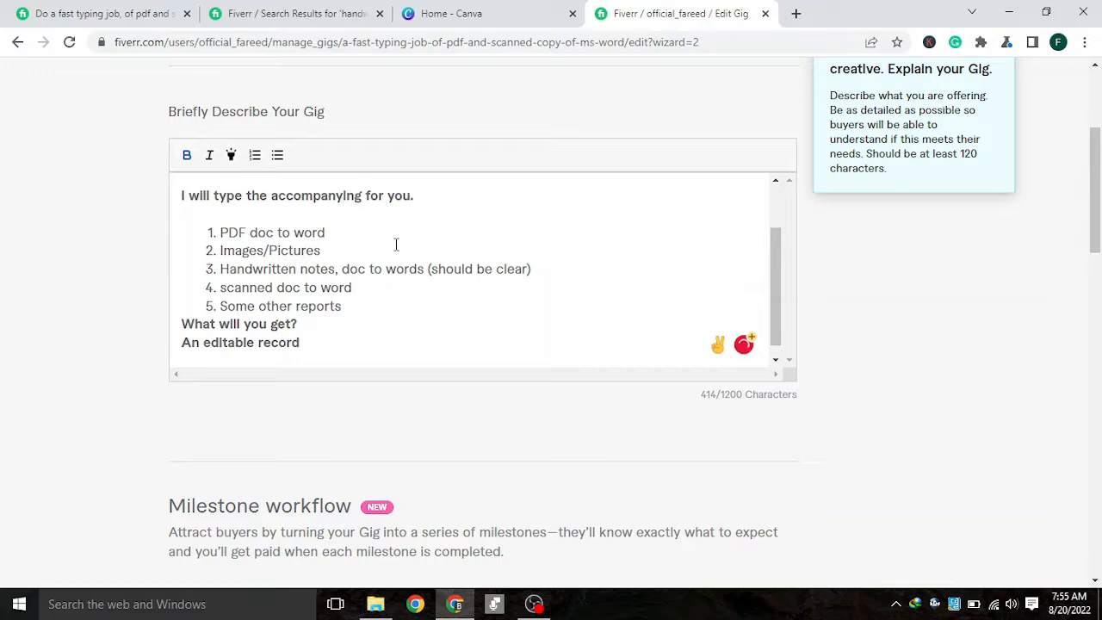
Add the line "Fast delivery" in regular weight below "An editable record"
{"action": "type", "text": "fast"}
{"action": "key", "text": "BackSpace"}
{"action": "key", "text": "BackSpace"}
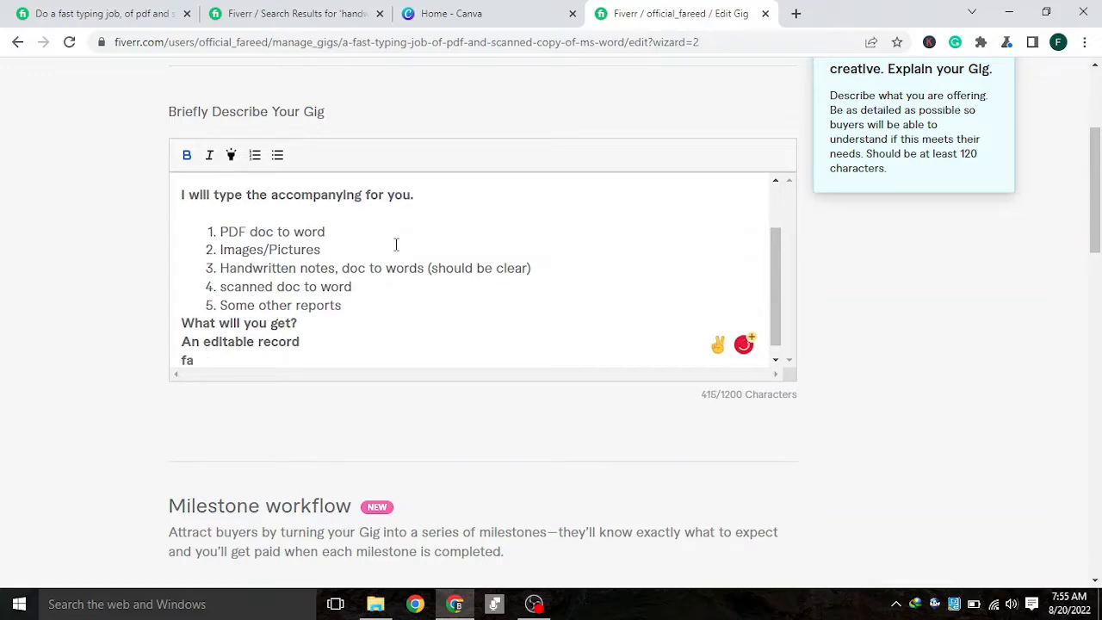
{"action": "key", "text": "BackSpace"}
{"action": "key", "text": "BackSpace"}
{"action": "type", "text": "Fast de"}
{"action": "type", "text": "k"}
{"action": "key", "text": "BackSpace"}
{"action": "type", "text": "livery"}
{"action": "key", "text": "Return"}
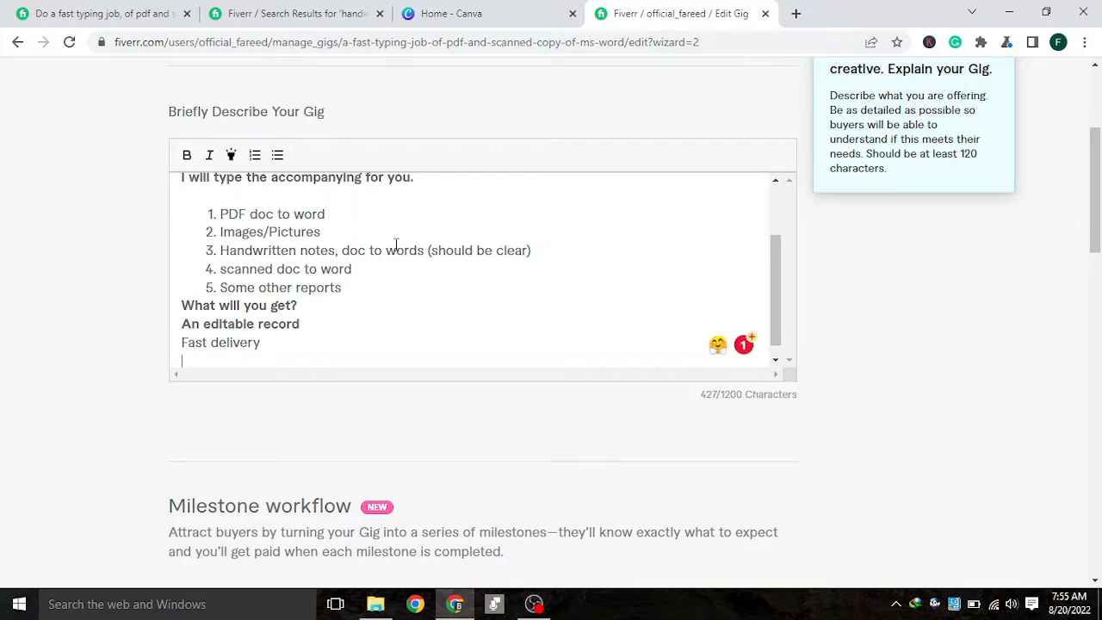
Add the line "High quality work" below "Fast delivery" and apply the suggested hyphen correction "High-quality"
{"action": "type", "text": "quality work"}
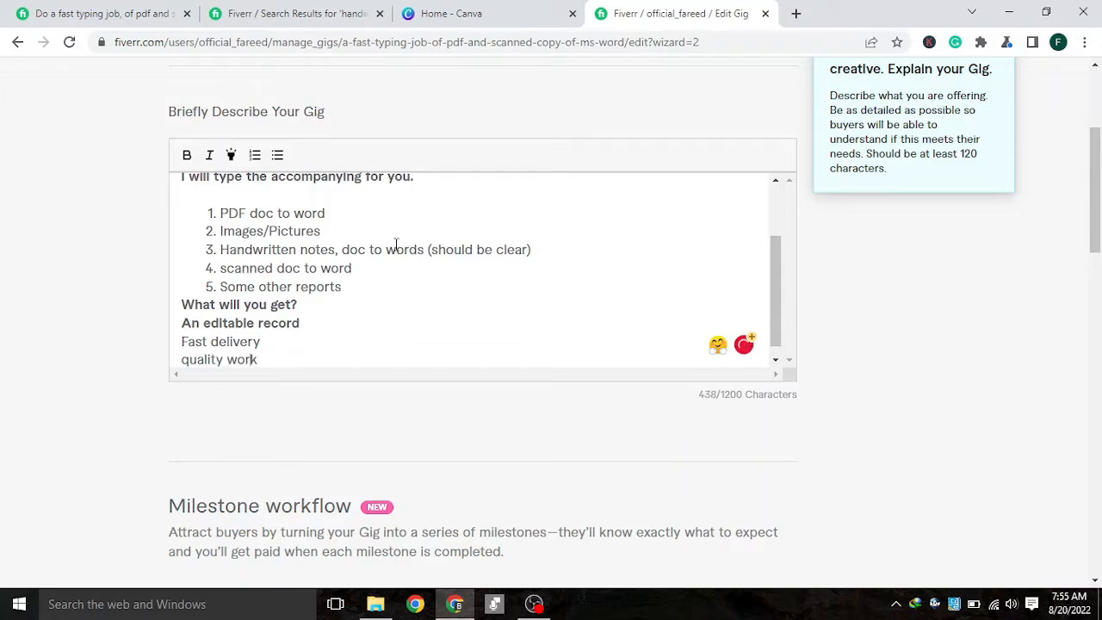
{"action": "key", "text": "Left"}
{"action": "key", "text": "Left"}
{"action": "key", "text": "Left"}
{"action": "key", "text": "Left"}
{"action": "key", "text": "Left"}
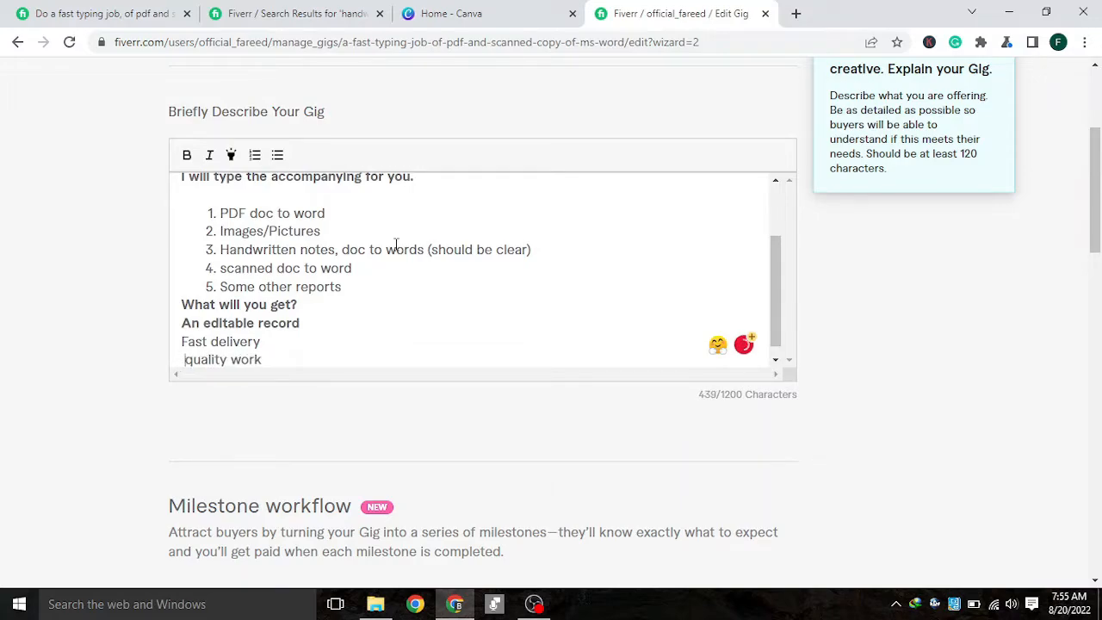
{"action": "type", "text": "High"}
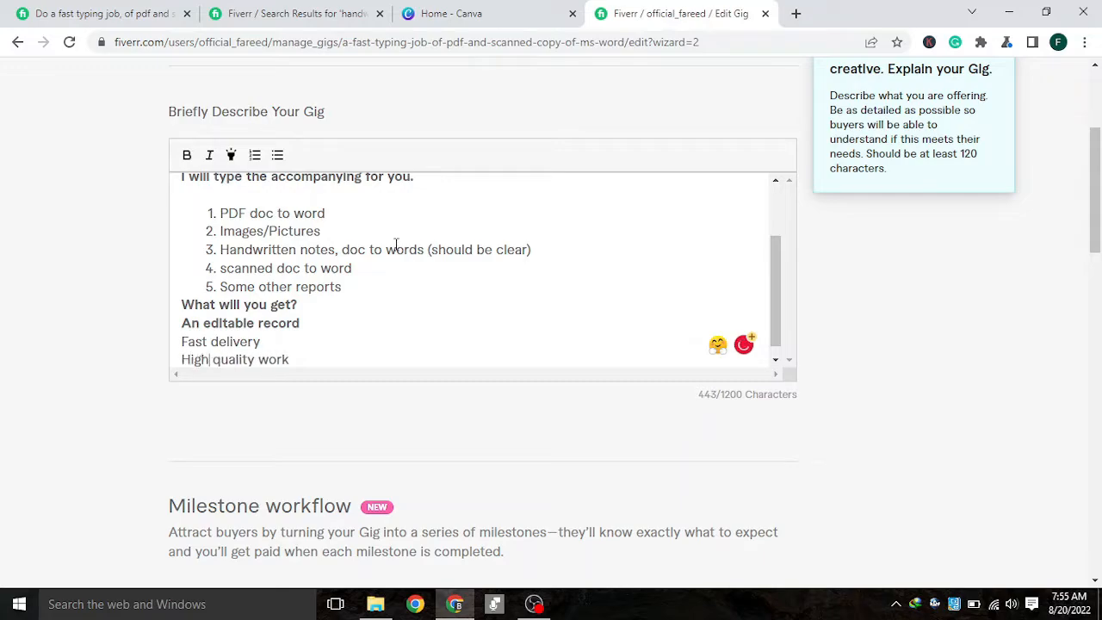
{"action": "key", "text": "End"}
{"action": "key", "text": "Return"}
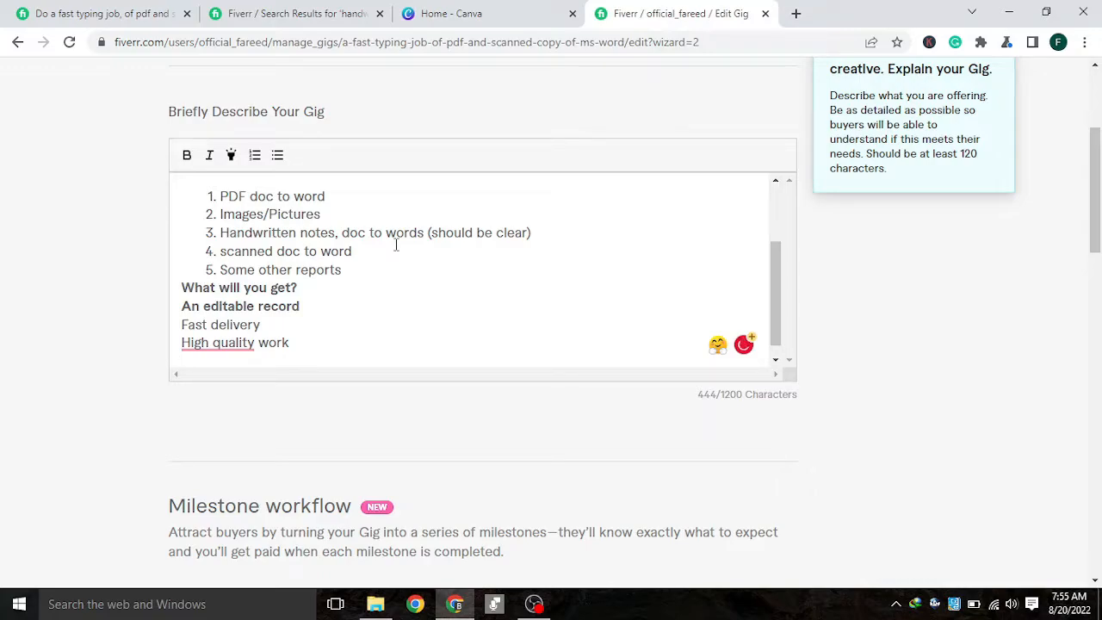
{"action": "mouse_move", "coordinate": [228, 349]}
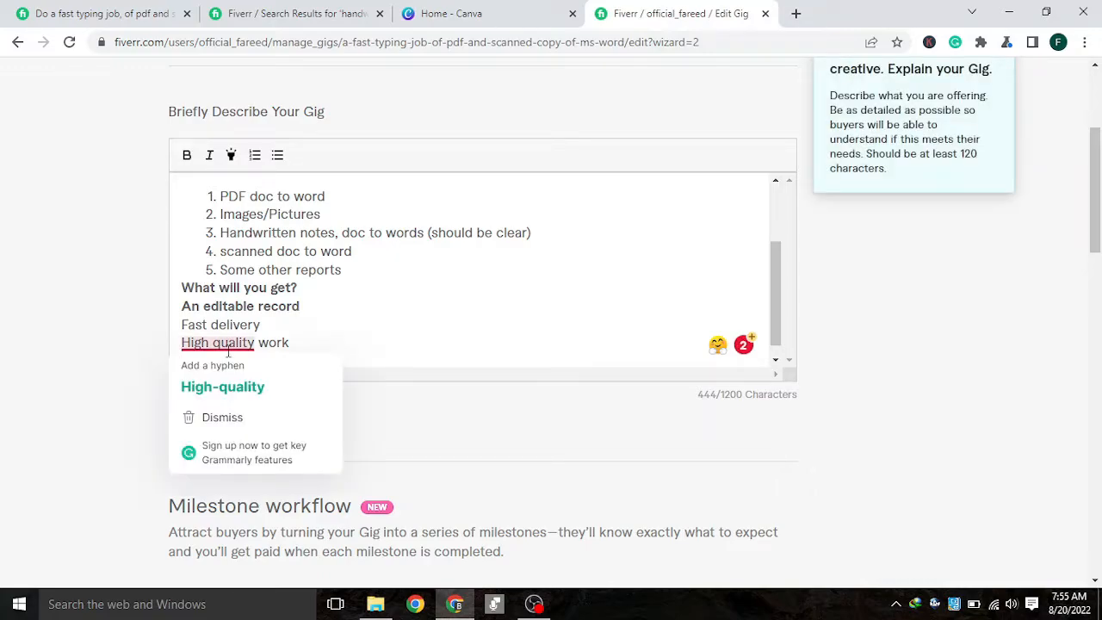
{"action": "left_click", "coordinate": [223, 387]}
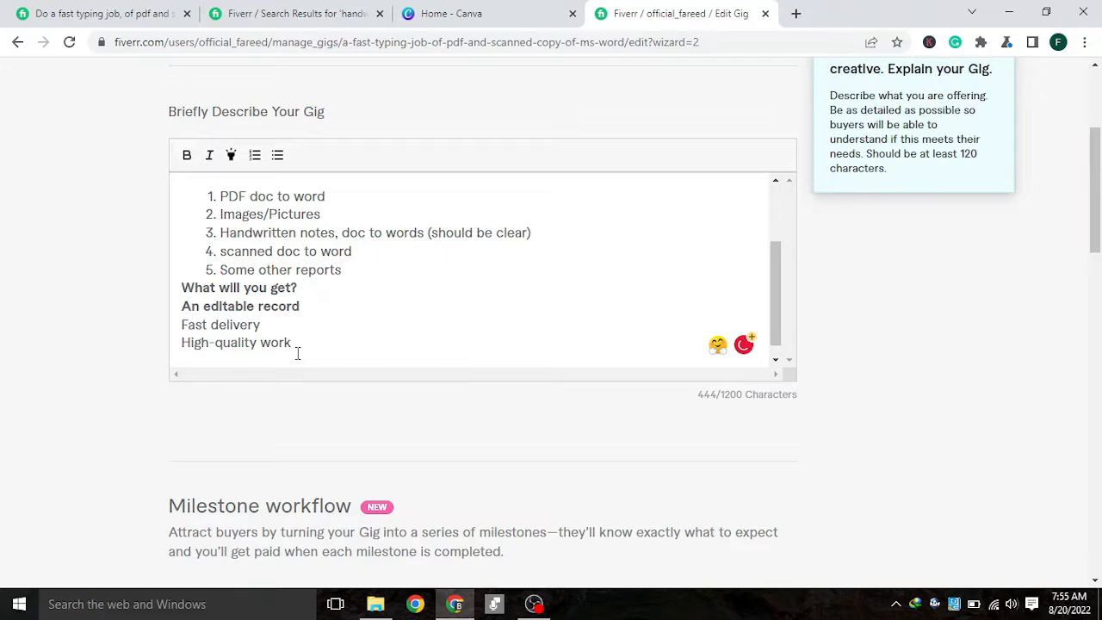
Write the closing line "Please message me. I anticipate giving you first-rate administration", applying the suggested hyphen in "first-rate"
{"action": "key", "text": "Return"}
{"action": "type", "text": "Please m"}
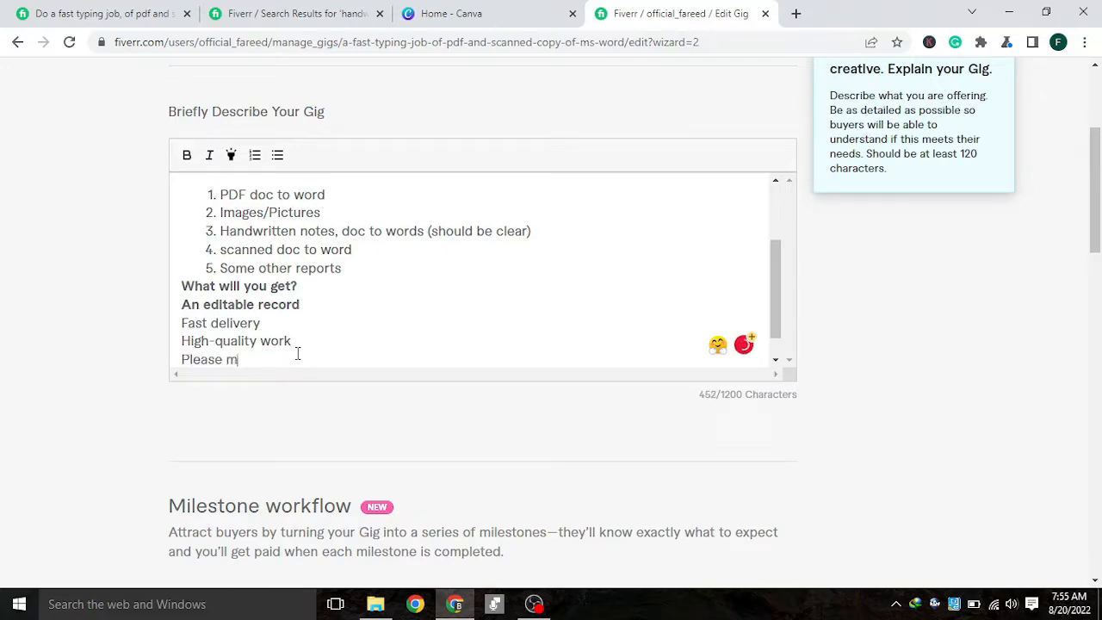
{"action": "key", "text": "BackSpace"}
{"action": "type", "text": "message me"}
{"action": "key", "text": "BackSpace"}
{"action": "type", "text": ". I anticipa"}
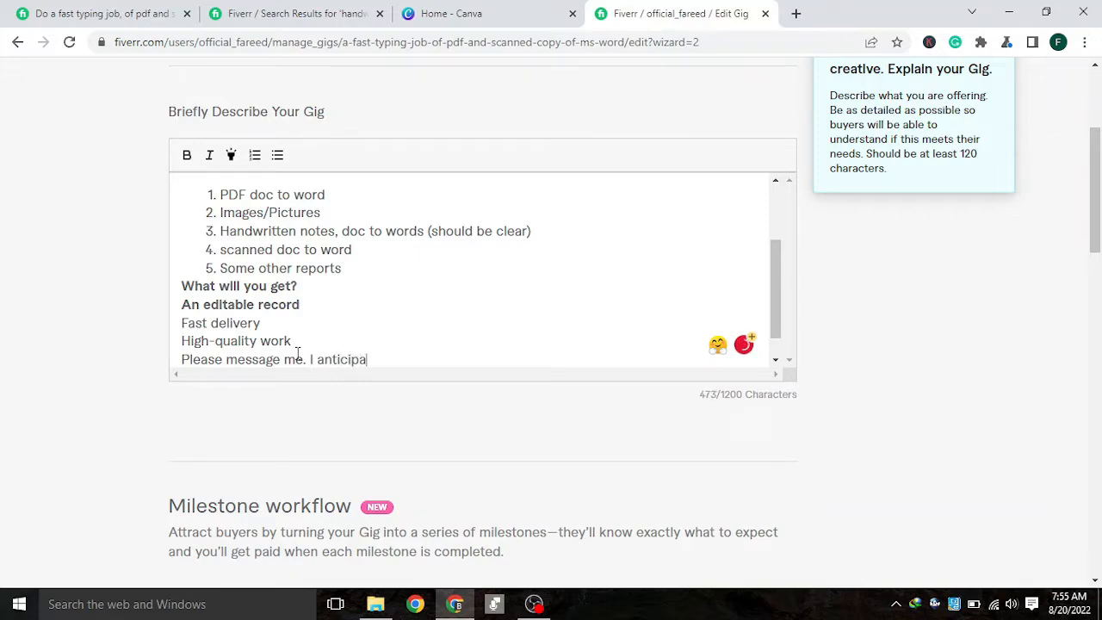
{"action": "type", "text": "te gi"}
{"action": "type", "text": "ving y"}
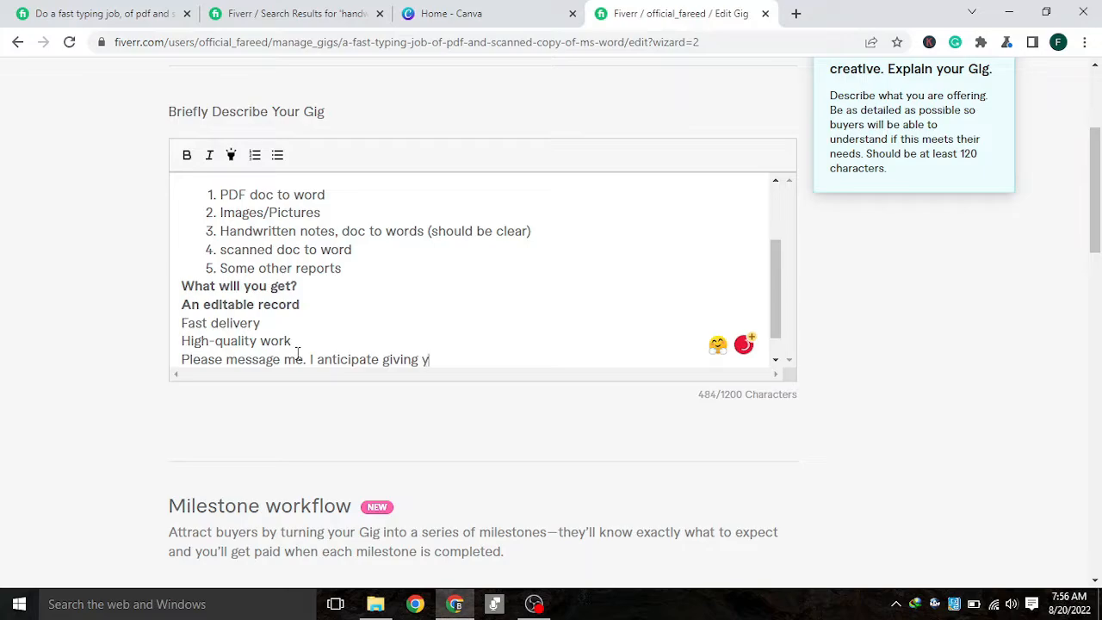
{"action": "type", "text": "ou first rate"}
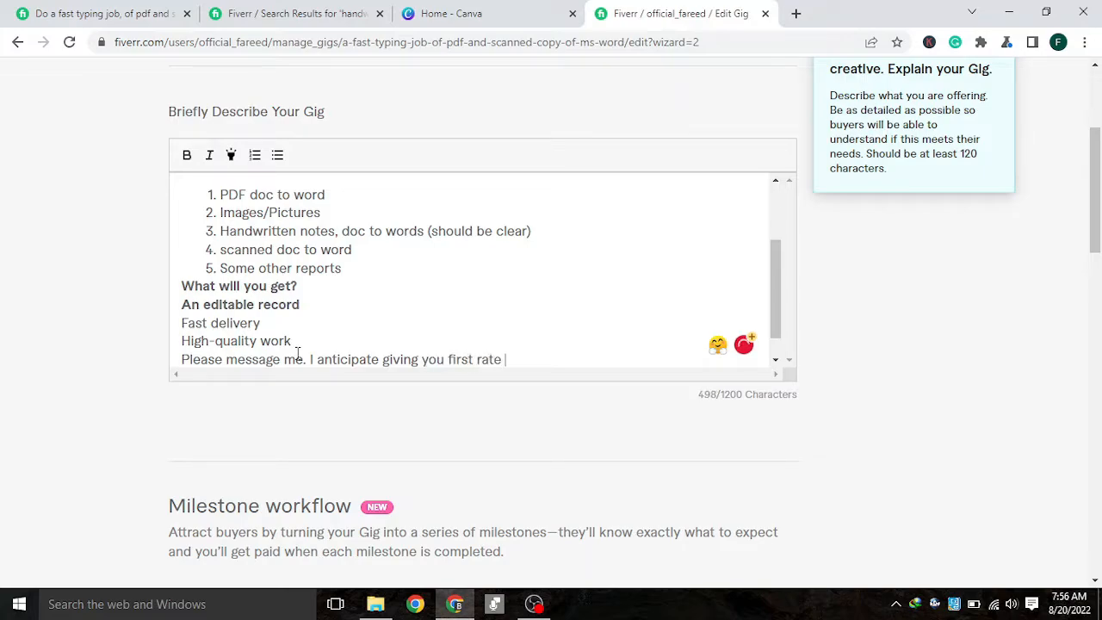
{"action": "type", "text": " adminis"}
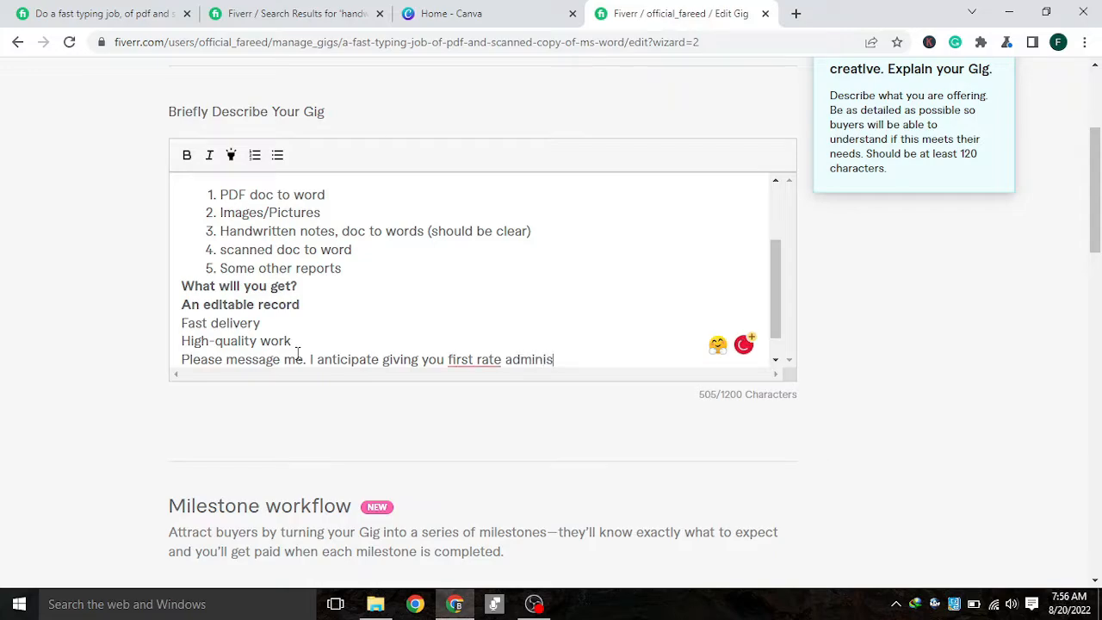
{"action": "type", "text": "tration"}
{"action": "mouse_move", "coordinate": [484, 360]}
{"action": "left_click", "coordinate": [479, 389]}
{"action": "key", "text": "Return"}
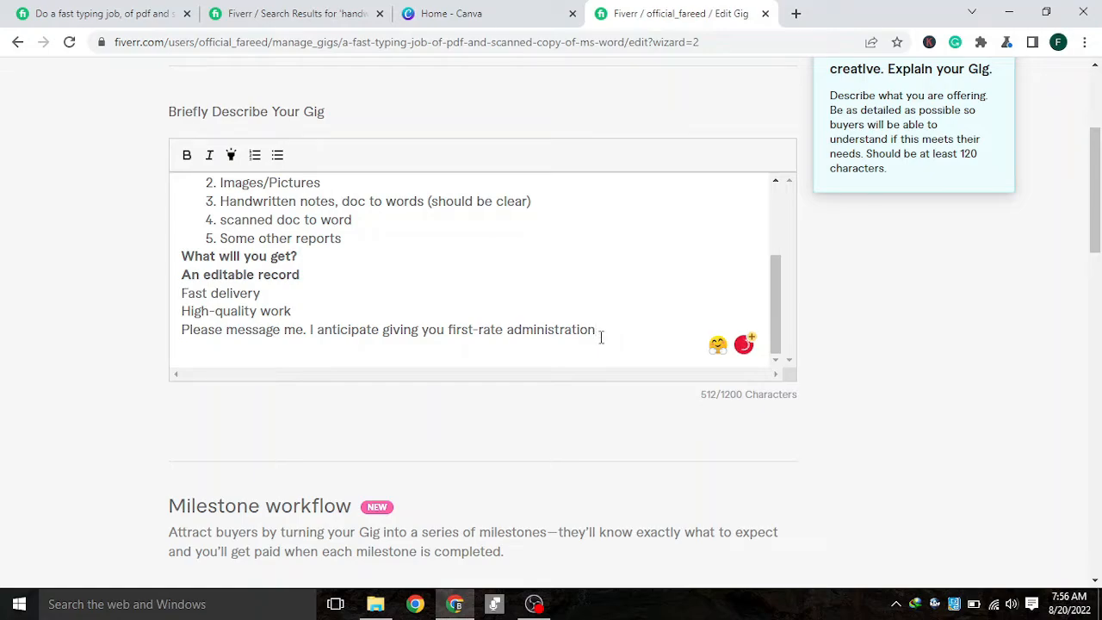
Make all five numbered list items bold and highlighted
{"action": "scroll", "coordinate": [582, 339], "scroll_direction": "up", "scroll_amount": 2}
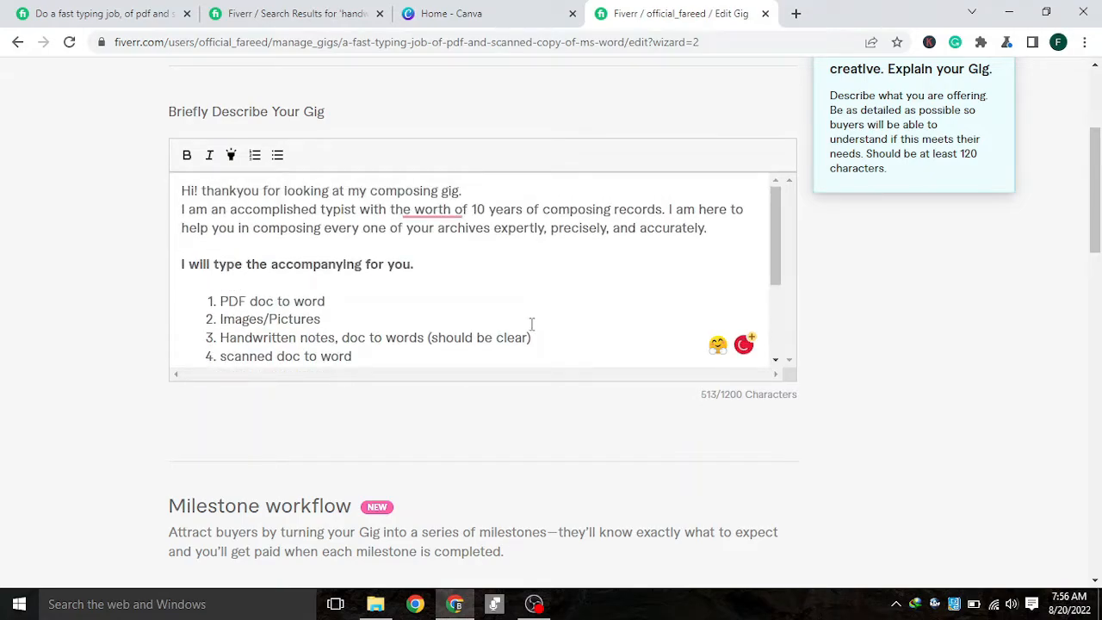
{"action": "scroll", "coordinate": [528, 325], "scroll_direction": "down", "scroll_amount": 1}
{"action": "left_click_drag", "start_coordinate": [219, 221], "coordinate": [460, 299]}
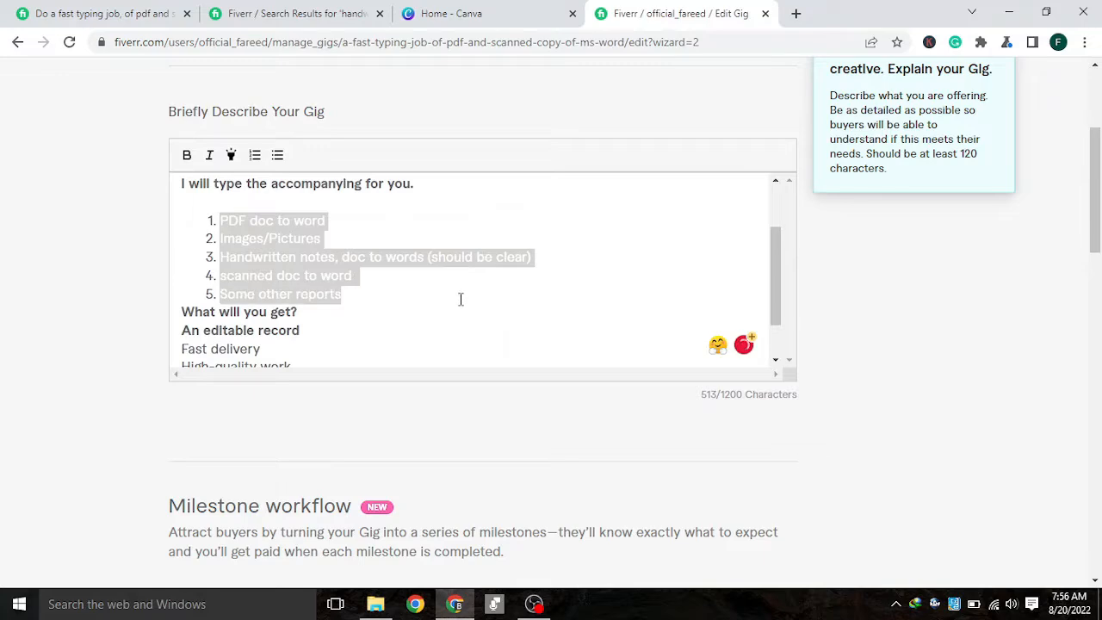
{"action": "left_click", "coordinate": [187, 154]}
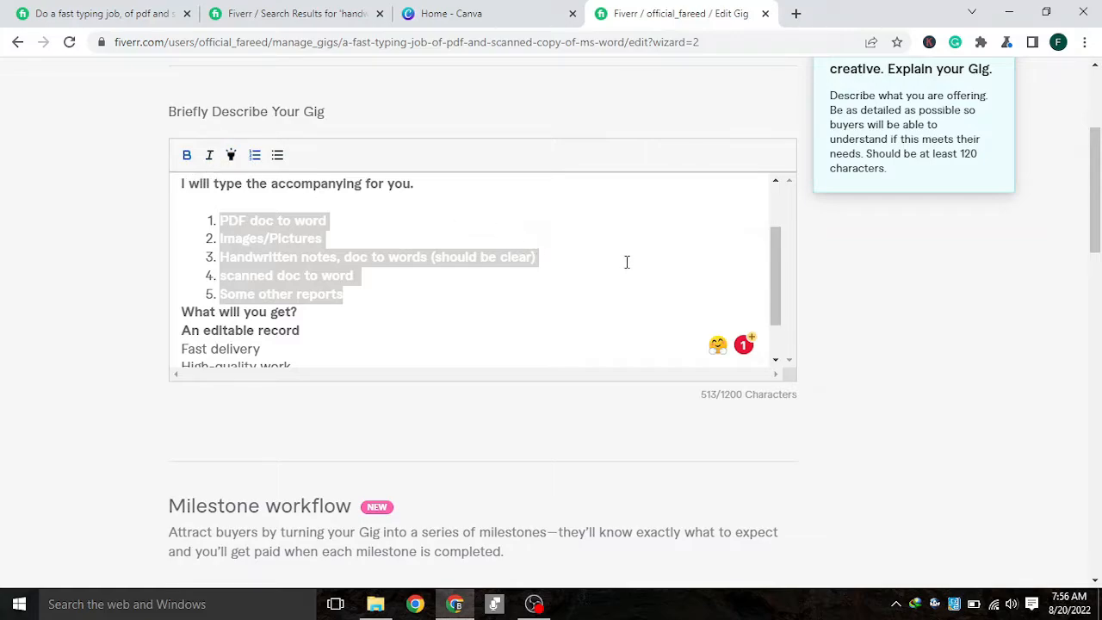
{"action": "left_click", "coordinate": [489, 296]}
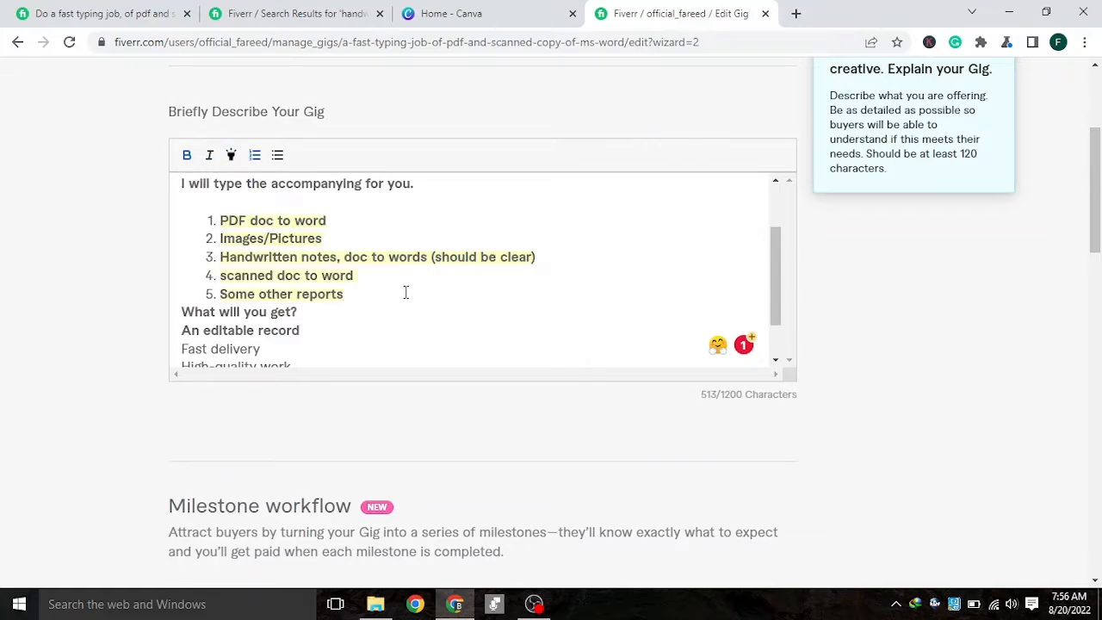
Insert a blank line between the numbered list and the "What will you get?" heading
{"action": "scroll", "coordinate": [405, 292], "scroll_direction": "down", "scroll_amount": 2}
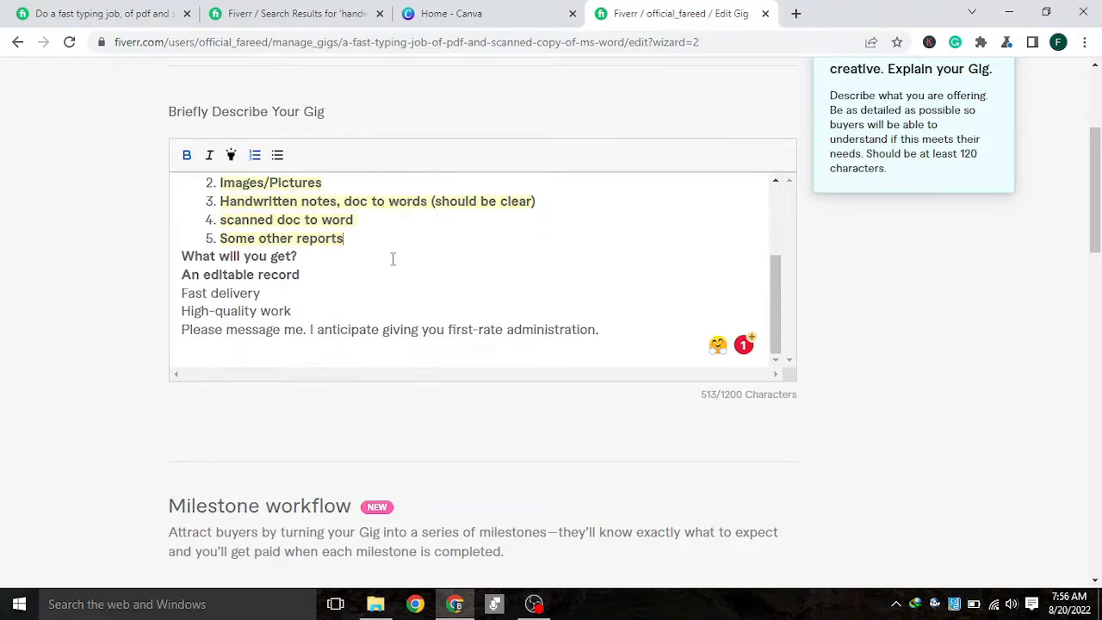
{"action": "left_click", "coordinate": [181, 255]}
{"action": "key", "text": "Return"}
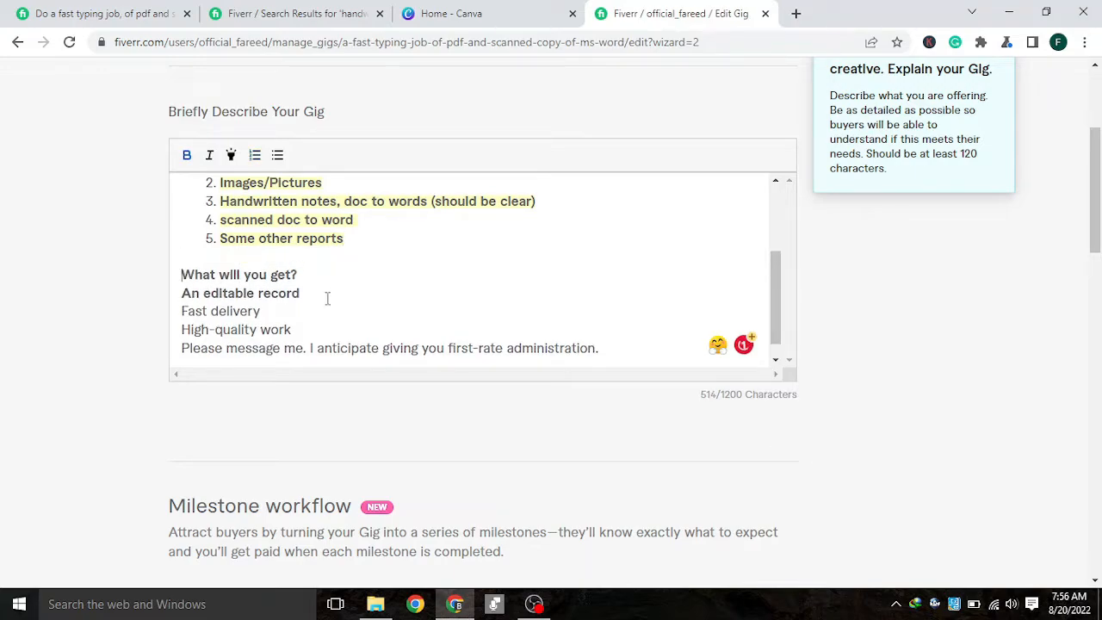
Make the text from "An editable record" through the closing "Please message me" sentence bold
{"action": "scroll", "coordinate": [335, 283], "scroll_direction": "down", "scroll_amount": 1}
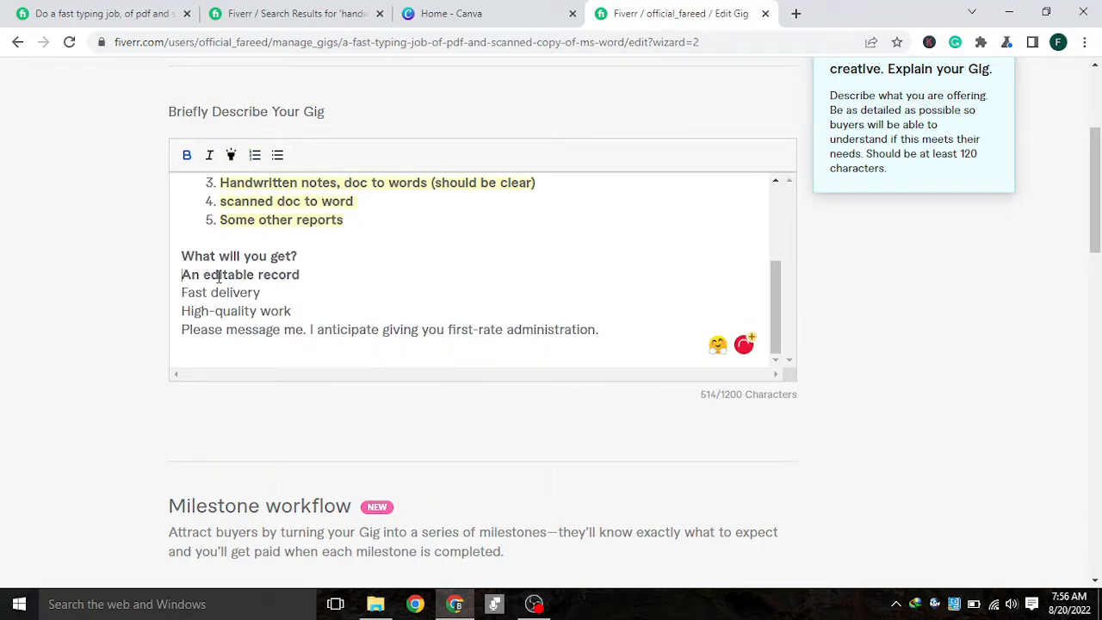
{"action": "left_click_drag", "start_coordinate": [218, 276], "coordinate": [586, 347]}
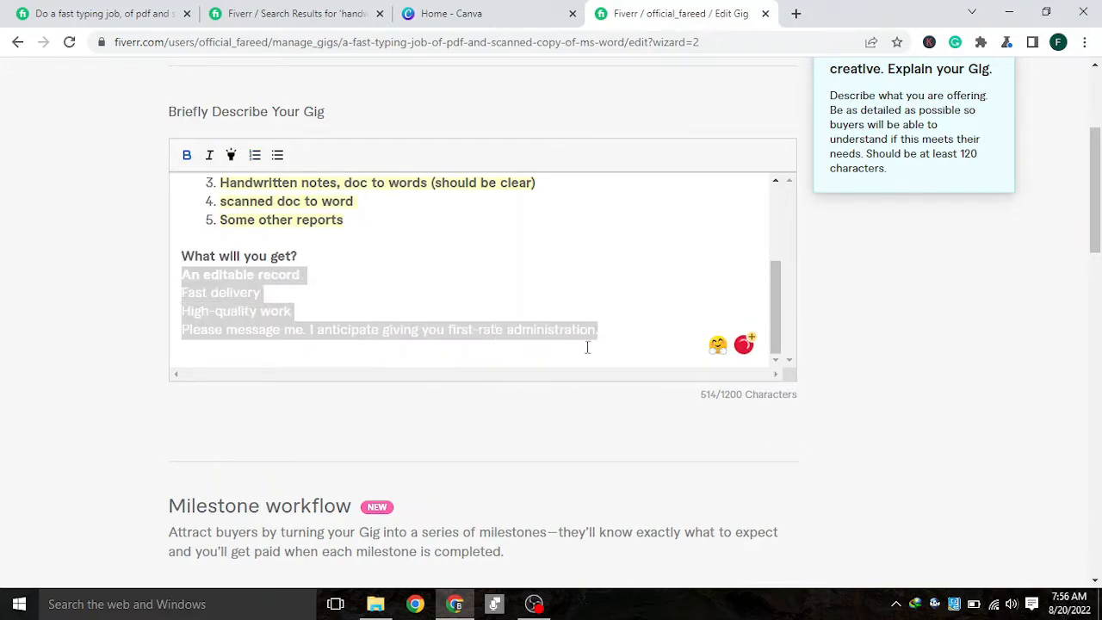
{"action": "left_click", "coordinate": [186, 155]}
{"action": "left_click", "coordinate": [441, 282]}
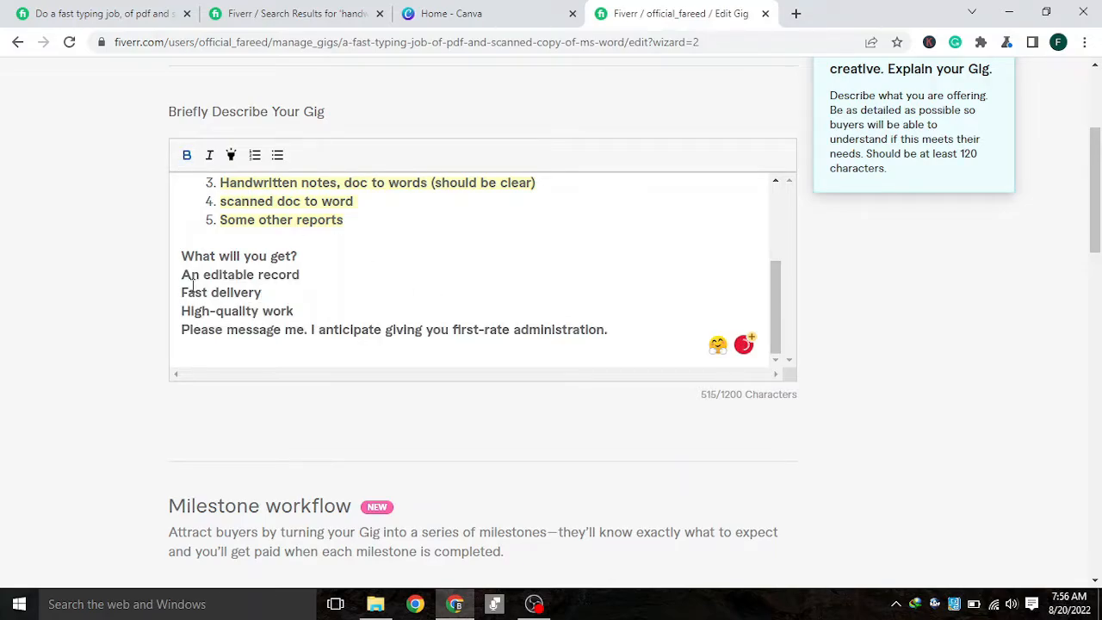
Return the closing "Please message me" sentence to regular weight
{"action": "left_click_drag", "start_coordinate": [180, 276], "coordinate": [609, 335]}
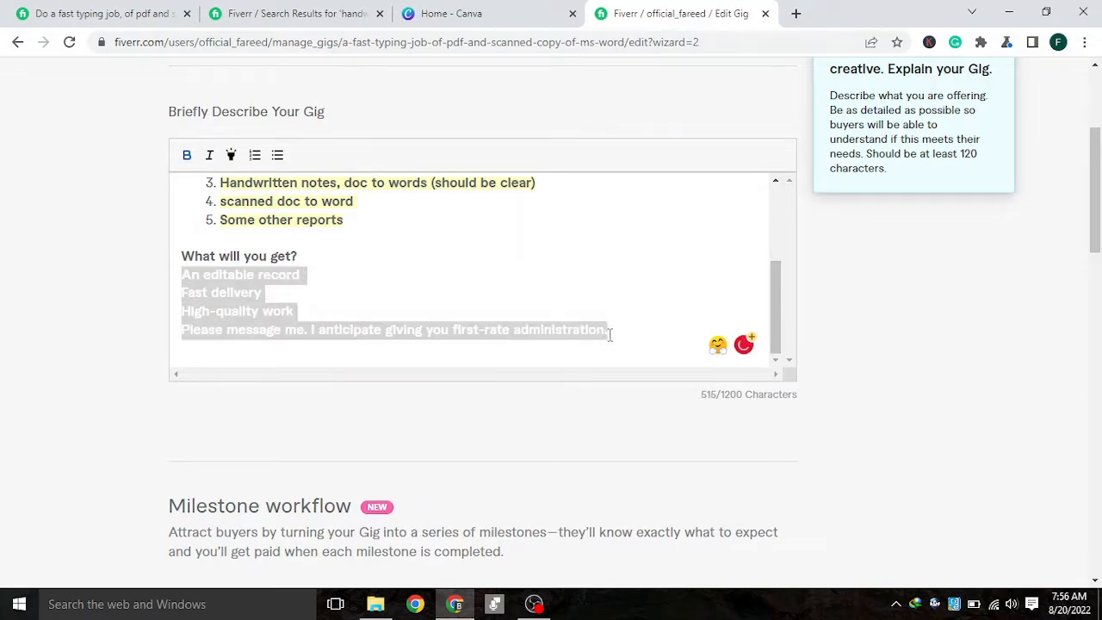
{"action": "left_click", "coordinate": [432, 316]}
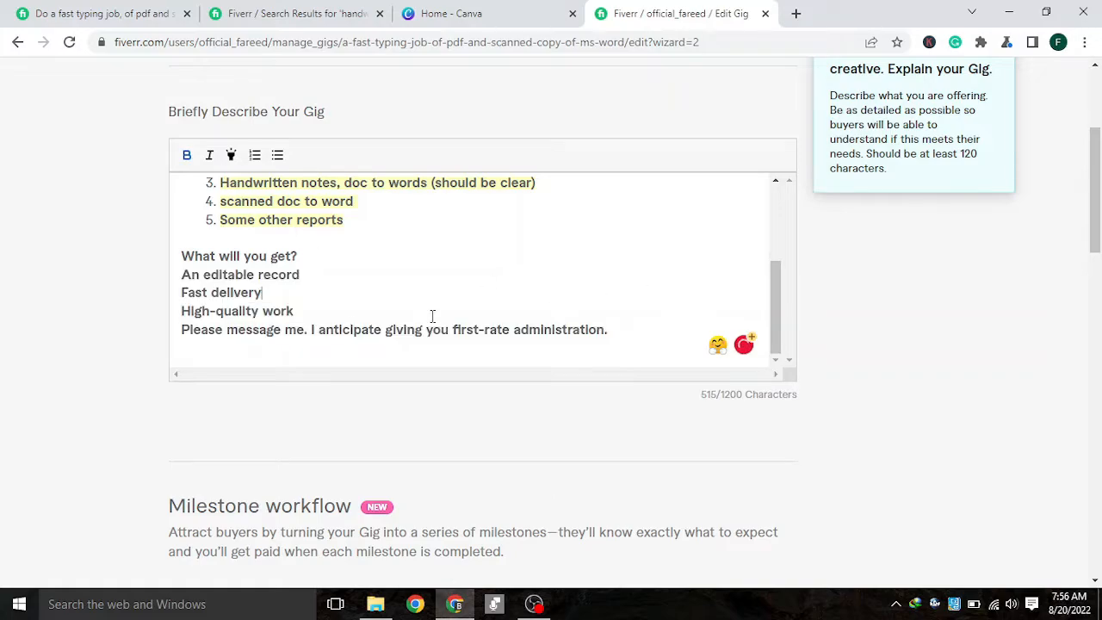
{"action": "left_click_drag", "start_coordinate": [178, 272], "coordinate": [347, 282]}
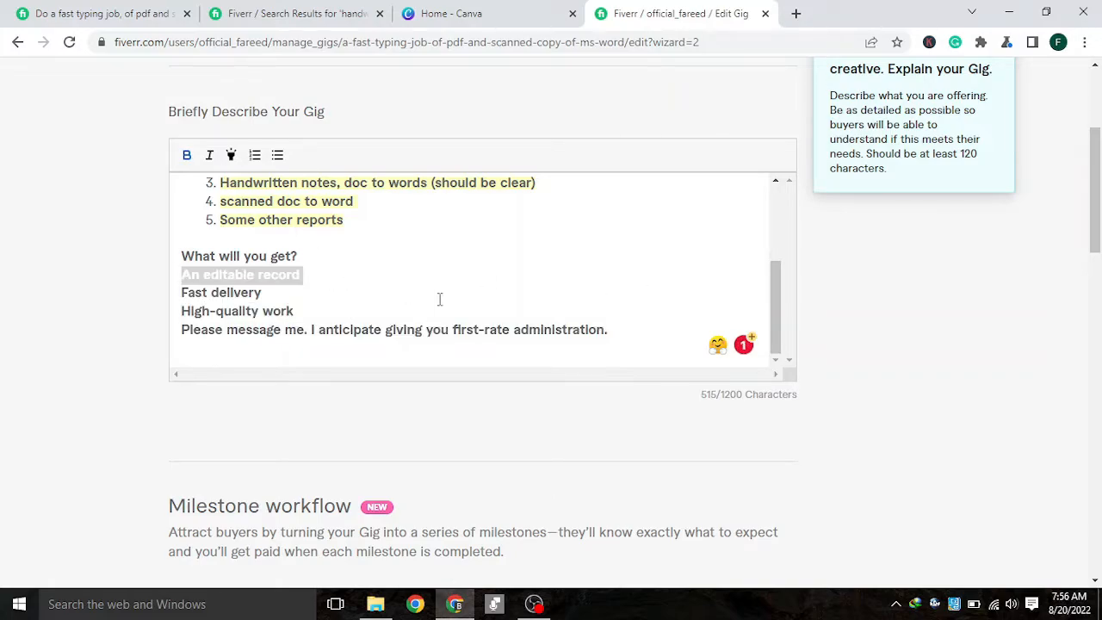
{"action": "left_click_drag", "start_coordinate": [181, 331], "coordinate": [597, 342]}
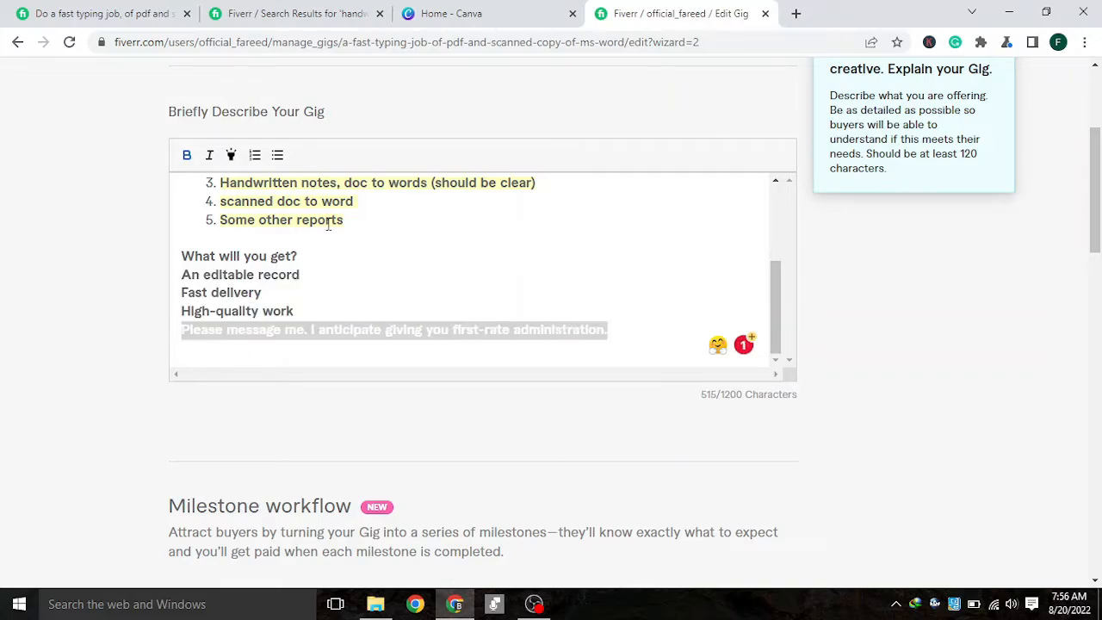
{"action": "left_click", "coordinate": [188, 158]}
{"action": "left_click", "coordinate": [620, 317]}
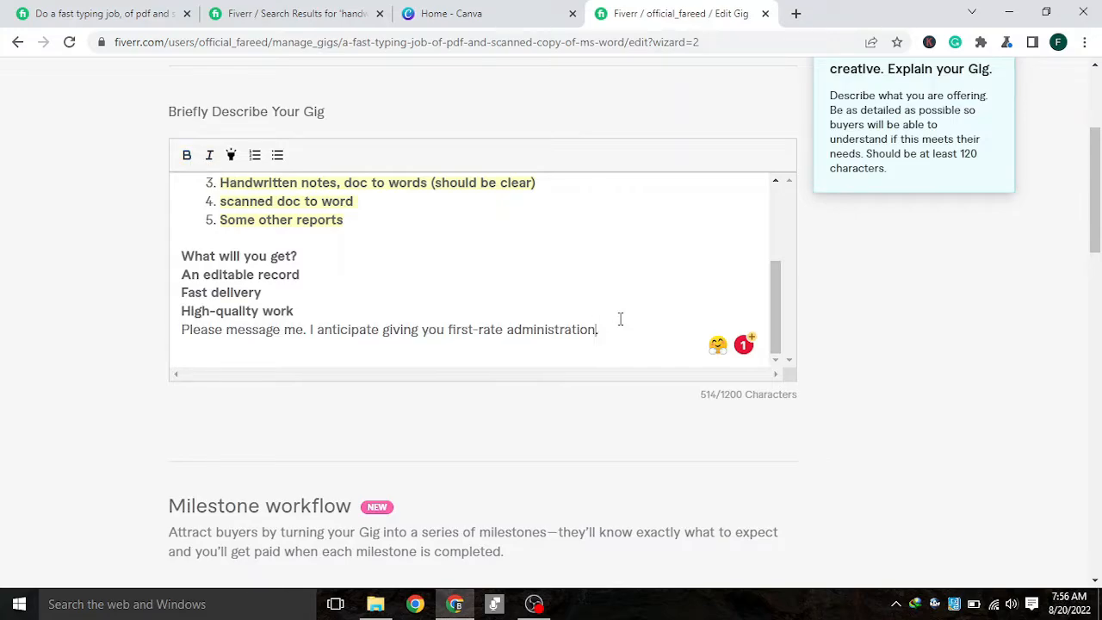
Delete the word "the" before "worth of 10 years" in the description's introduction
{"action": "scroll", "coordinate": [539, 301], "scroll_direction": "up", "scroll_amount": 4}
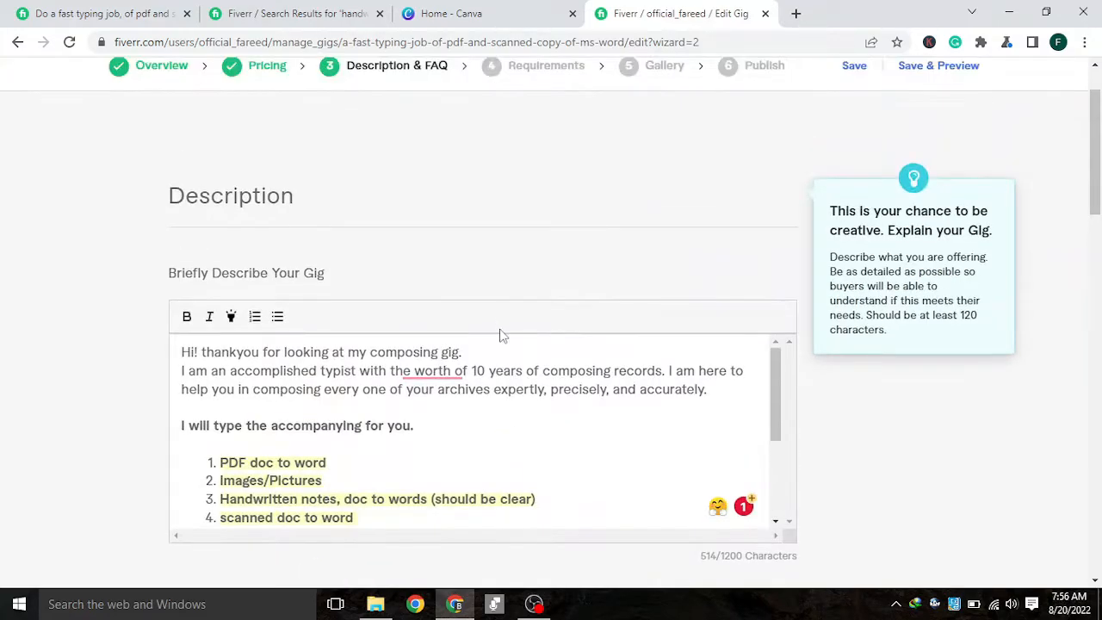
{"action": "scroll", "coordinate": [495, 329], "scroll_direction": "down", "scroll_amount": 1}
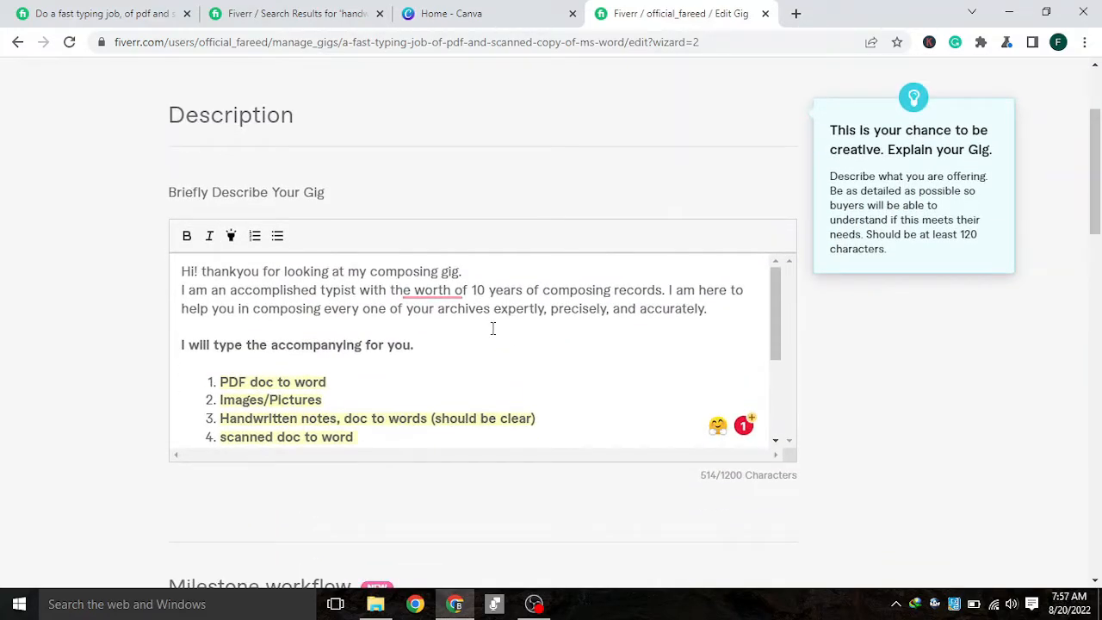
{"action": "left_click", "coordinate": [439, 291]}
{"action": "left_click", "coordinate": [410, 290]}
{"action": "key", "text": "BackSpace"}
{"action": "key", "text": "BackSpace"}
{"action": "key", "text": "BackSpace"}
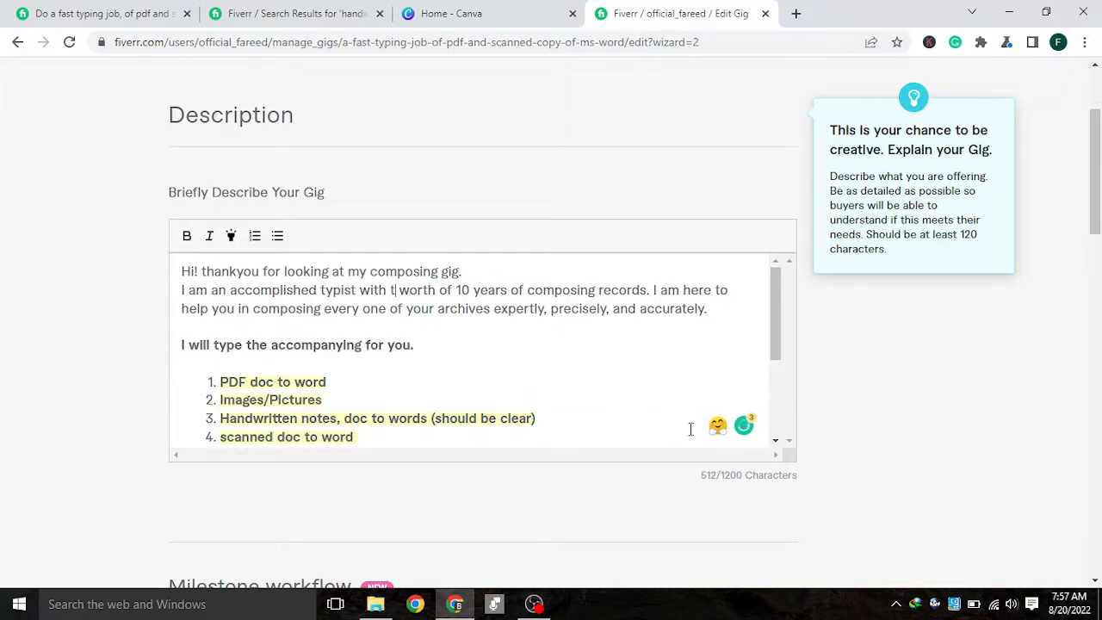
{"action": "key", "text": "BackSpace"}
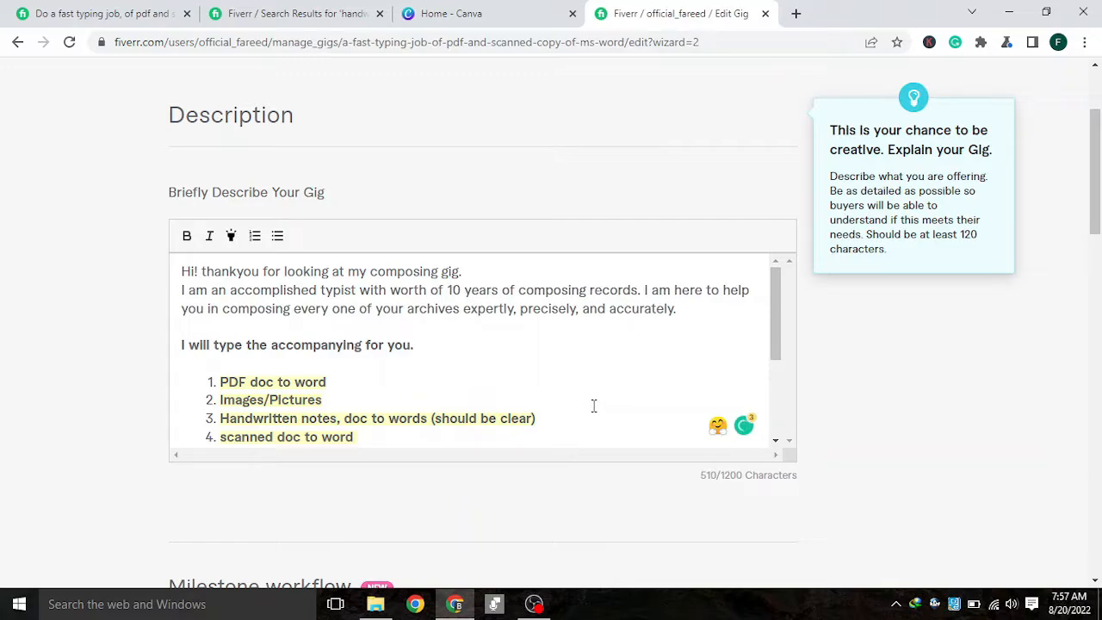
Review the finished gig description, save it without adding any FAQ, and continue to the Requirements stage
{"action": "scroll", "coordinate": [573, 373], "scroll_direction": "down", "scroll_amount": 5}
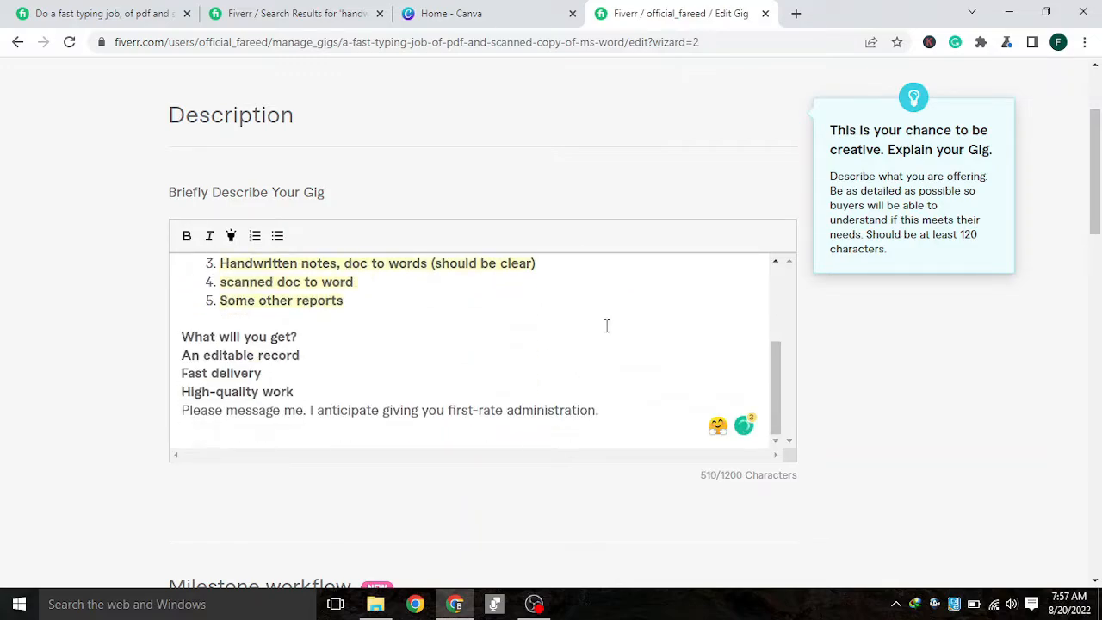
{"action": "scroll", "coordinate": [391, 315], "scroll_direction": "up", "scroll_amount": 10}
{"action": "scroll", "coordinate": [500, 371], "scroll_direction": "down", "scroll_amount": 2}
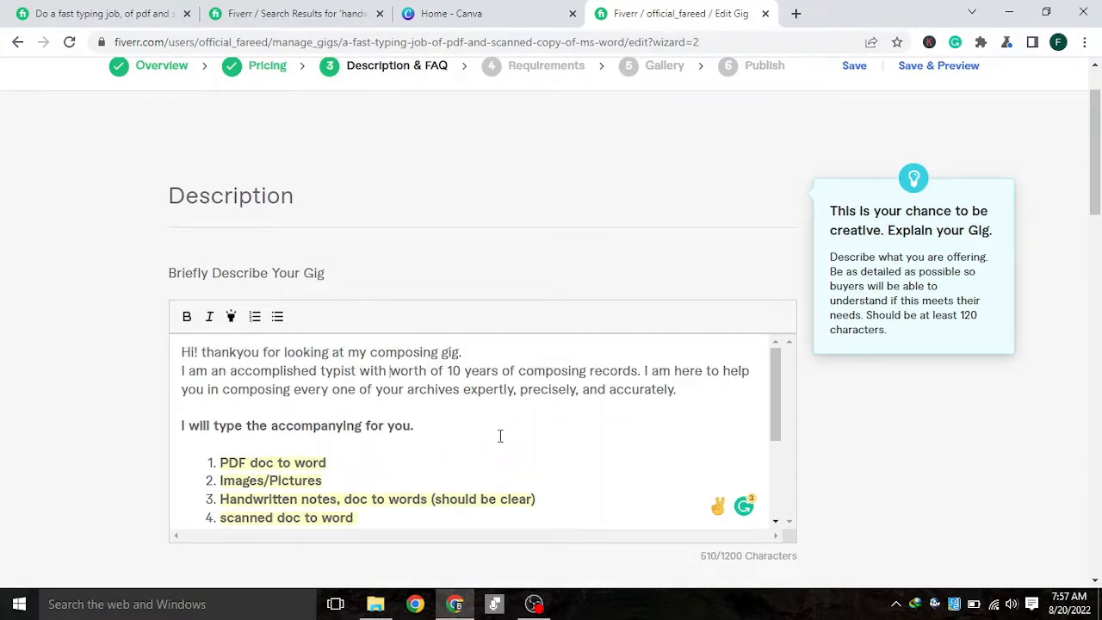
{"action": "scroll", "coordinate": [503, 435], "scroll_direction": "down", "scroll_amount": 7}
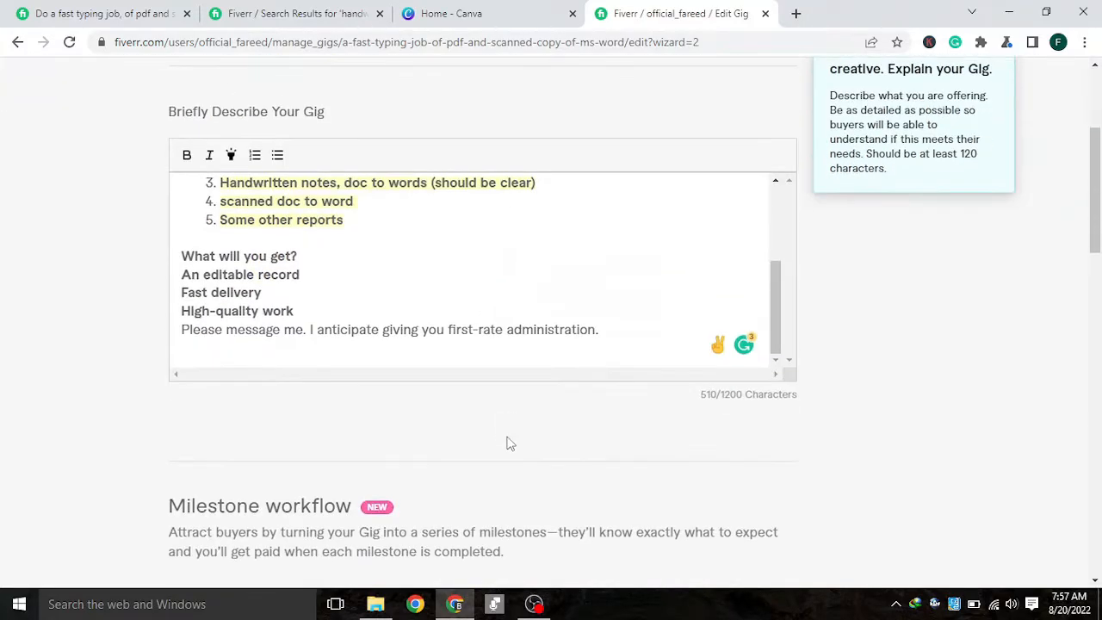
{"action": "scroll", "coordinate": [602, 355], "scroll_direction": "down", "scroll_amount": 6}
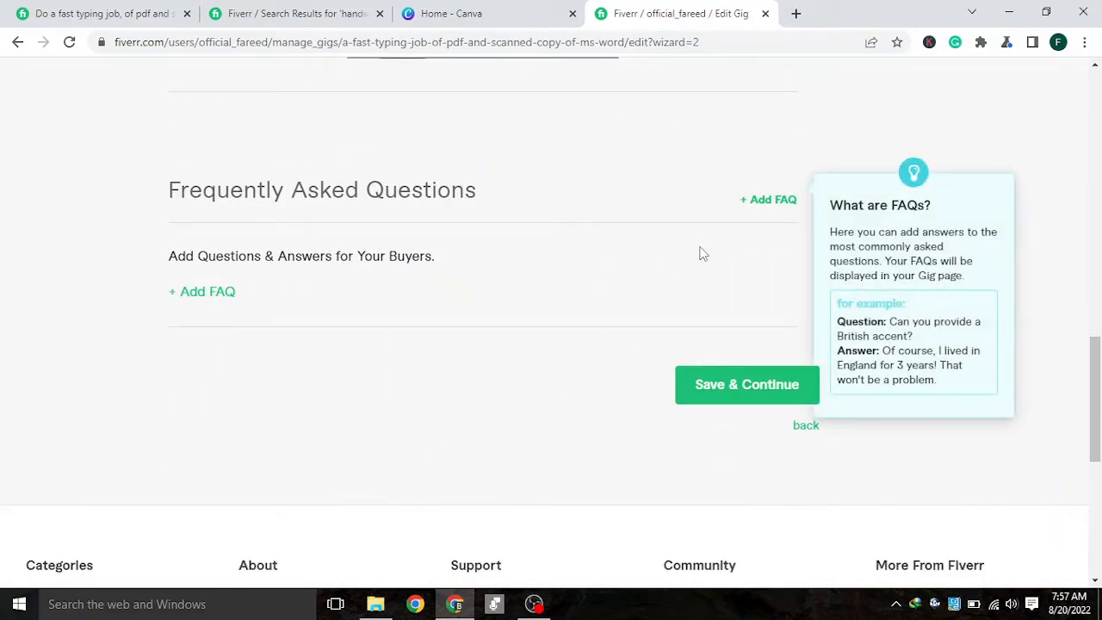
{"action": "left_click", "coordinate": [756, 389]}
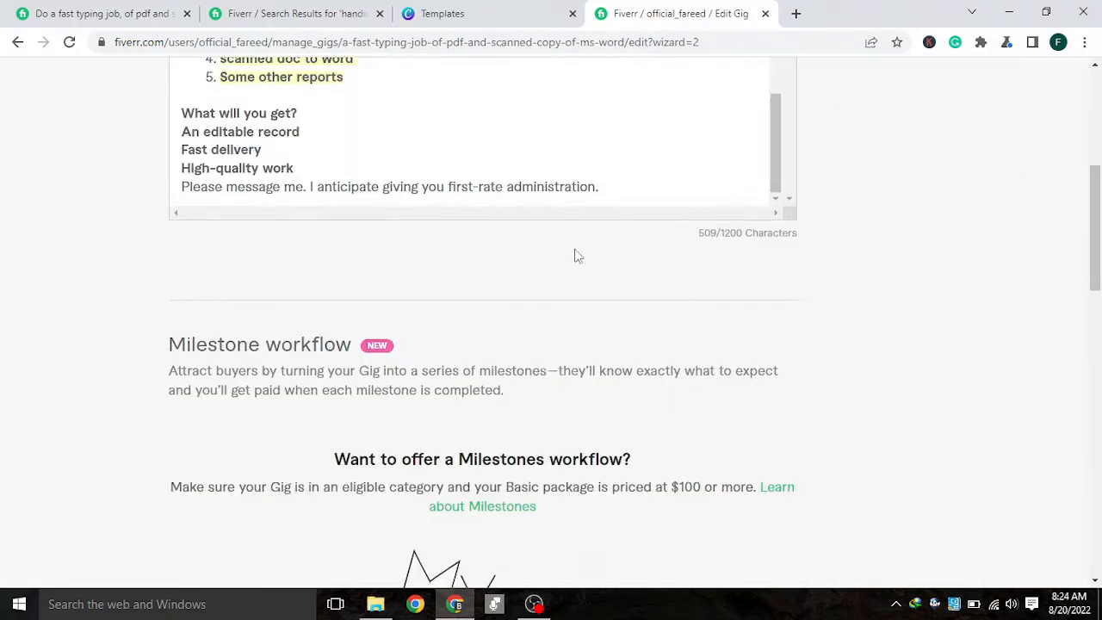
{"action": "scroll", "coordinate": [576, 253], "scroll_direction": "up", "scroll_amount": 2}
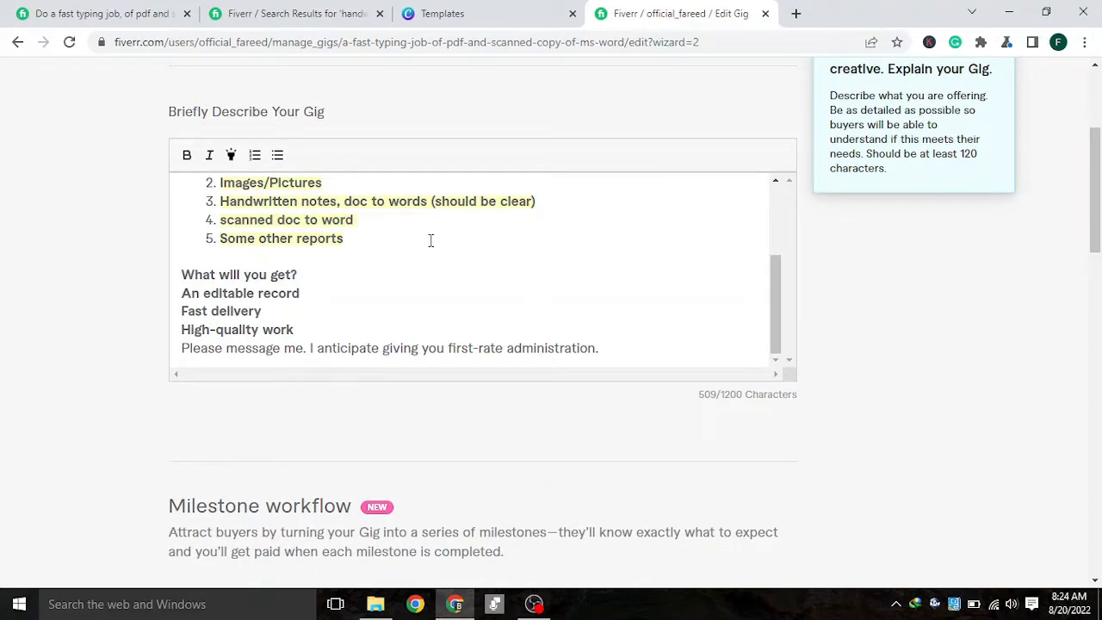
{"action": "scroll", "coordinate": [543, 278], "scroll_direction": "up", "scroll_amount": 3}
{"action": "scroll", "coordinate": [568, 278], "scroll_direction": "up", "scroll_amount": 2}
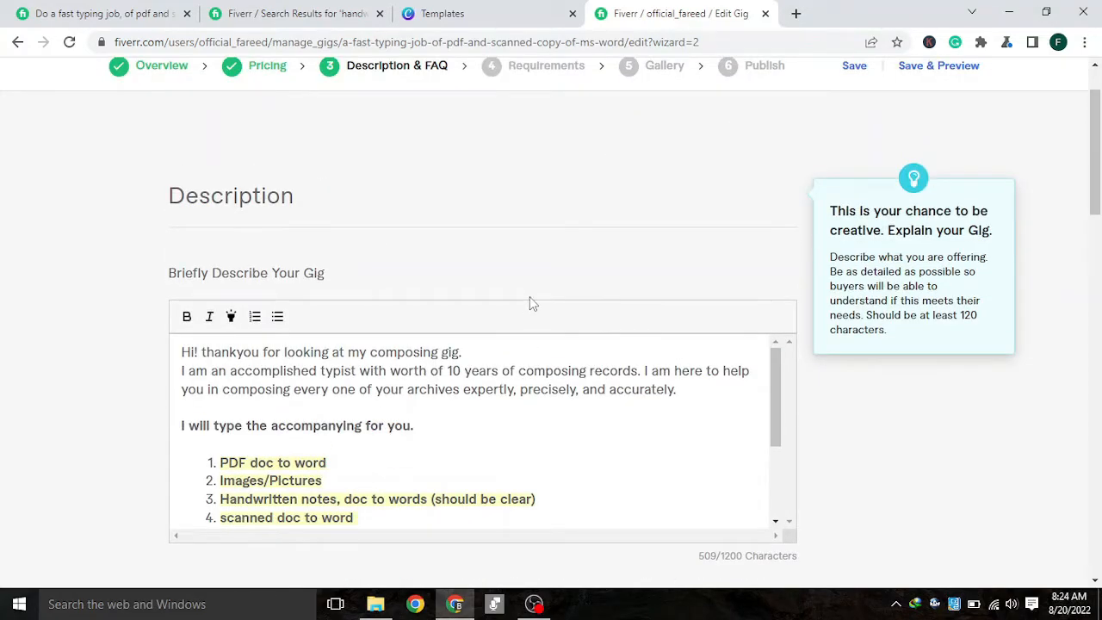
{"action": "scroll", "coordinate": [551, 310], "scroll_direction": "down", "scroll_amount": 15}
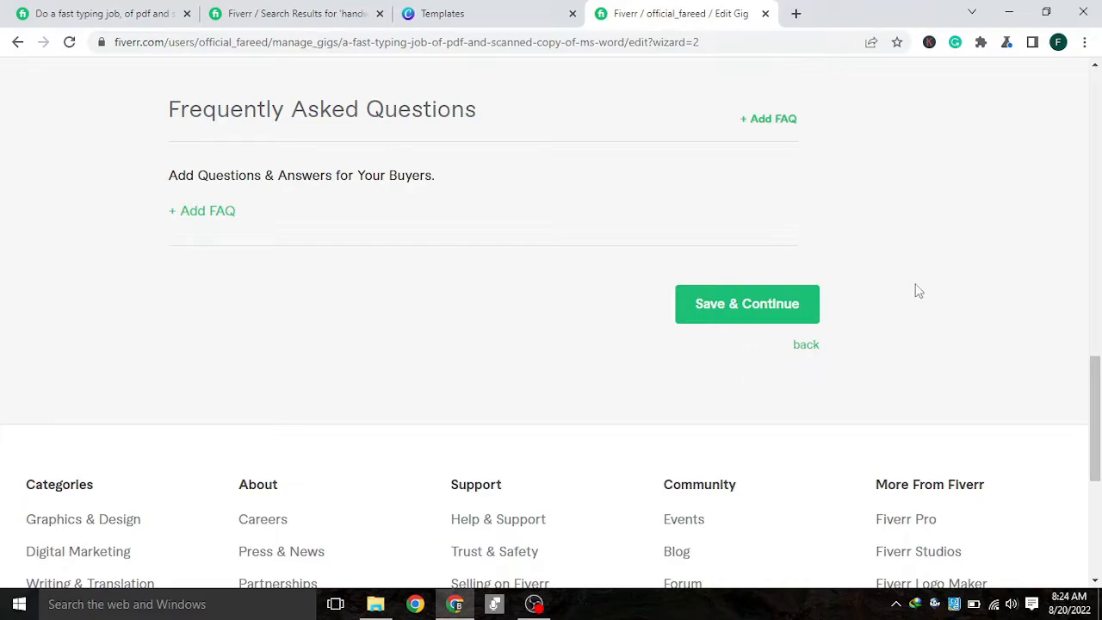
{"action": "left_click", "coordinate": [754, 310]}
{"action": "scroll", "coordinate": [898, 266], "scroll_direction": "up", "scroll_amount": 3}
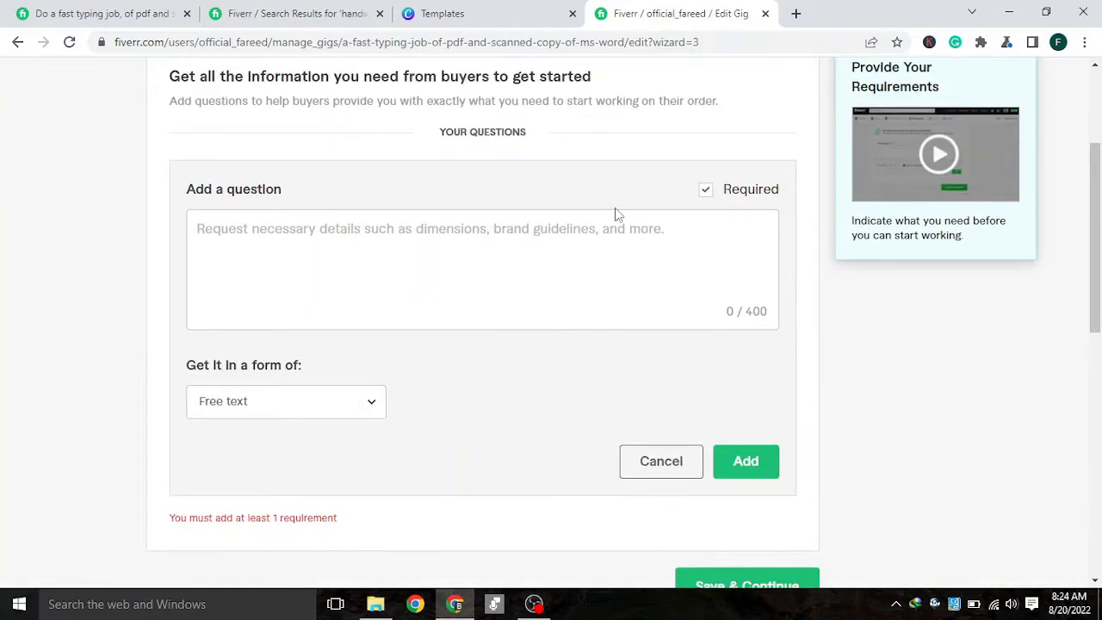
{"action": "scroll", "coordinate": [611, 226], "scroll_direction": "up", "scroll_amount": 3}
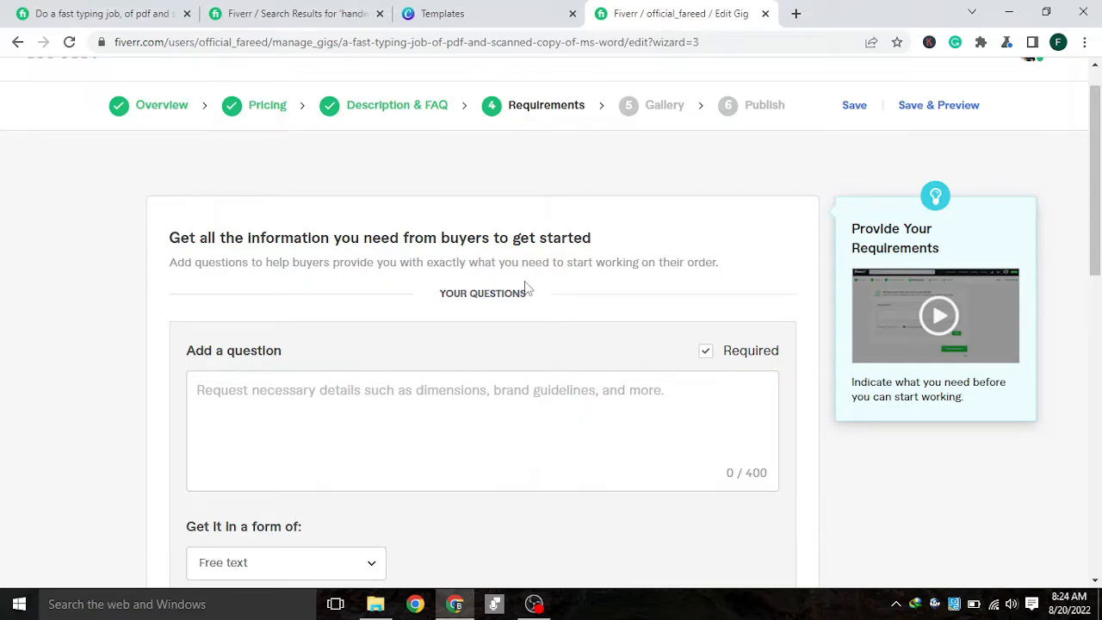
{"action": "scroll", "coordinate": [605, 282], "scroll_direction": "down", "scroll_amount": 1}
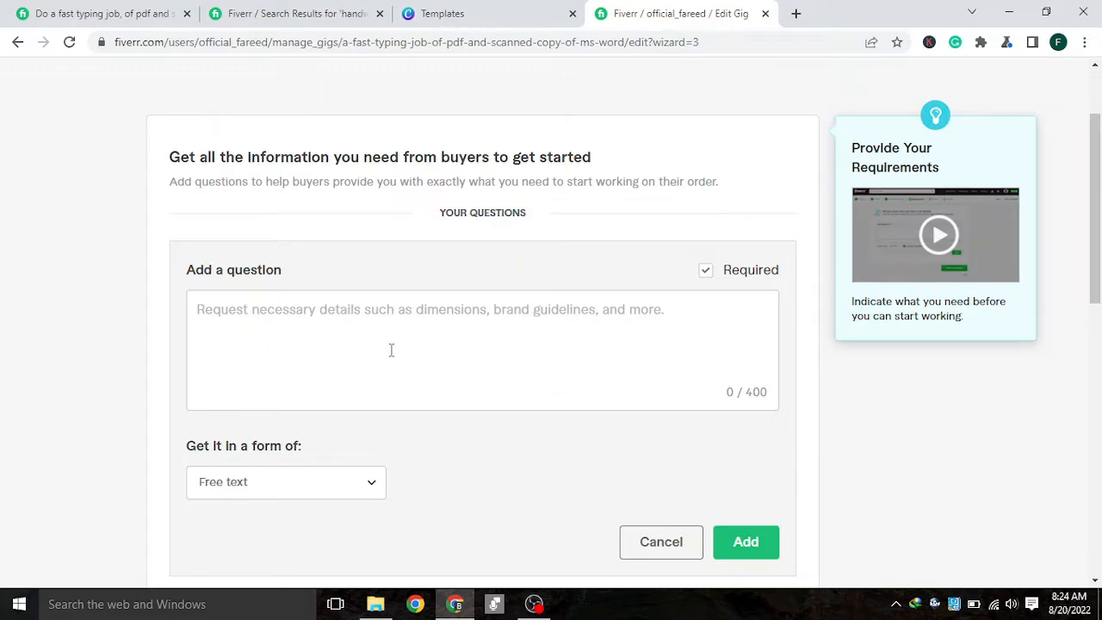
{"action": "scroll", "coordinate": [423, 362], "scroll_direction": "down", "scroll_amount": 1}
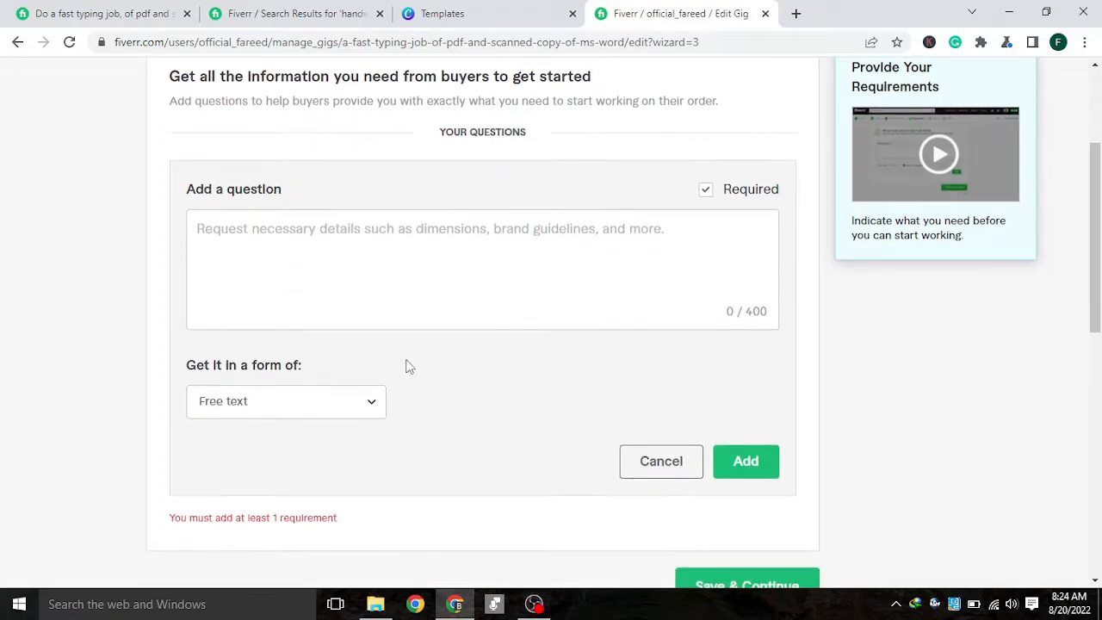
{"action": "left_click", "coordinate": [321, 412]}
{"action": "left_click", "coordinate": [275, 491]}
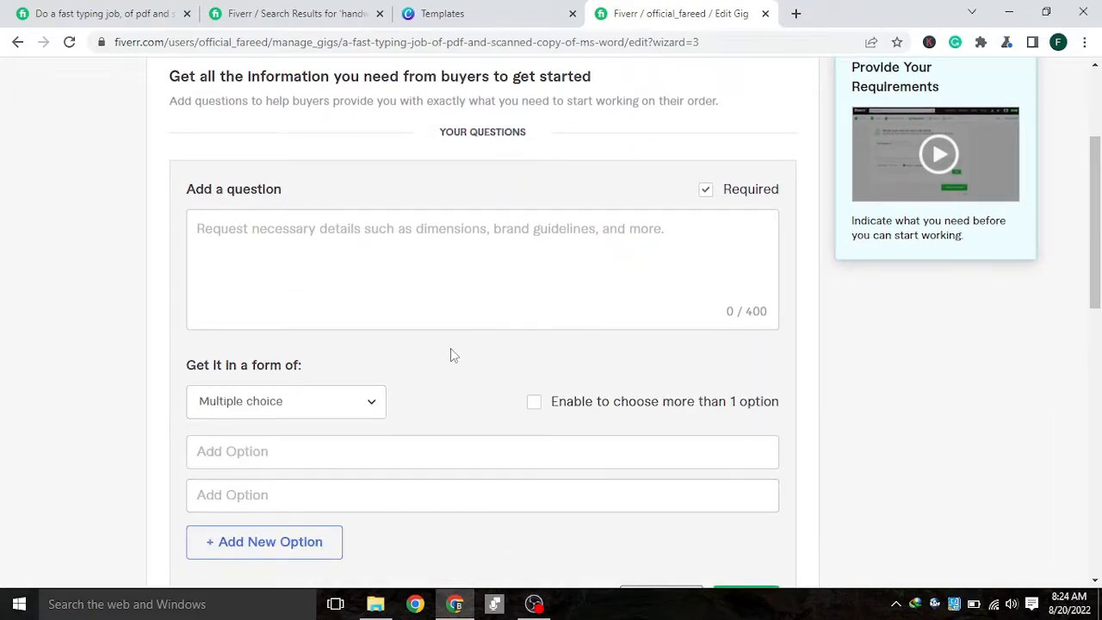
{"action": "scroll", "coordinate": [450, 348], "scroll_direction": "up", "scroll_amount": 1}
{"action": "scroll", "coordinate": [447, 352], "scroll_direction": "down", "scroll_amount": 2}
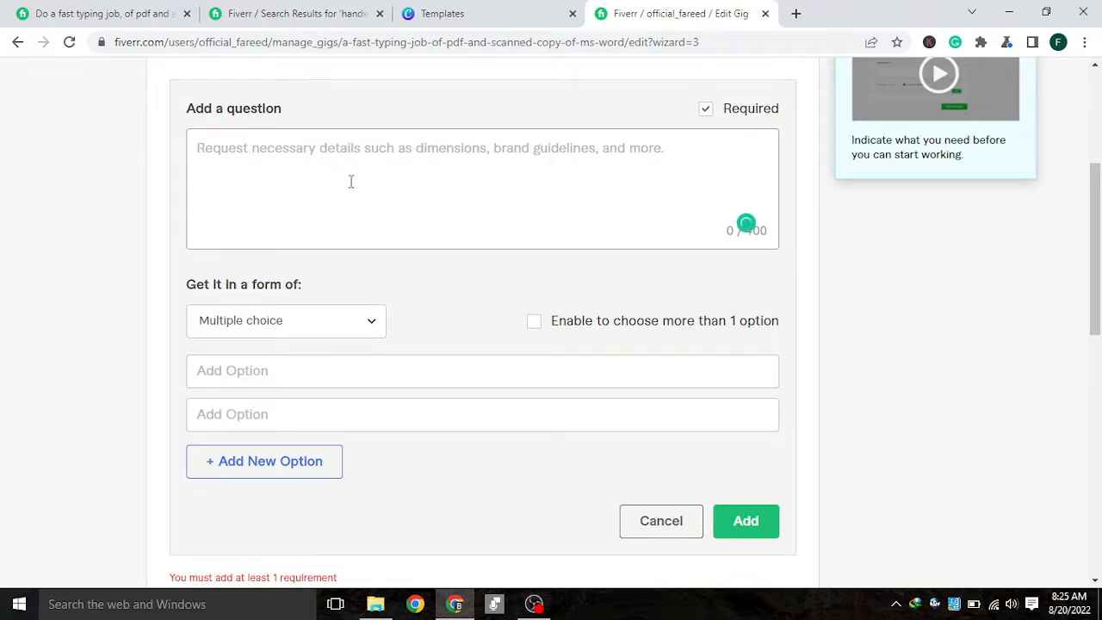
{"action": "left_click", "coordinate": [312, 322]}
{"action": "left_click", "coordinate": [287, 379]}
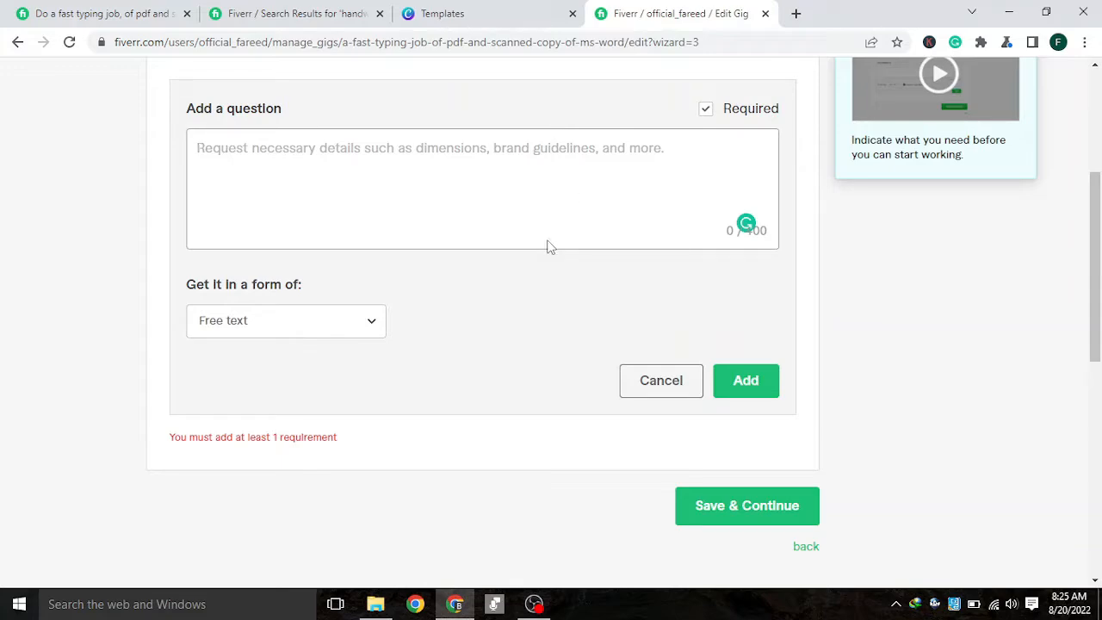
Add the required free-text buyer question "Absolutely! please send a custom offer."
{"action": "type", "text": "Ab"}
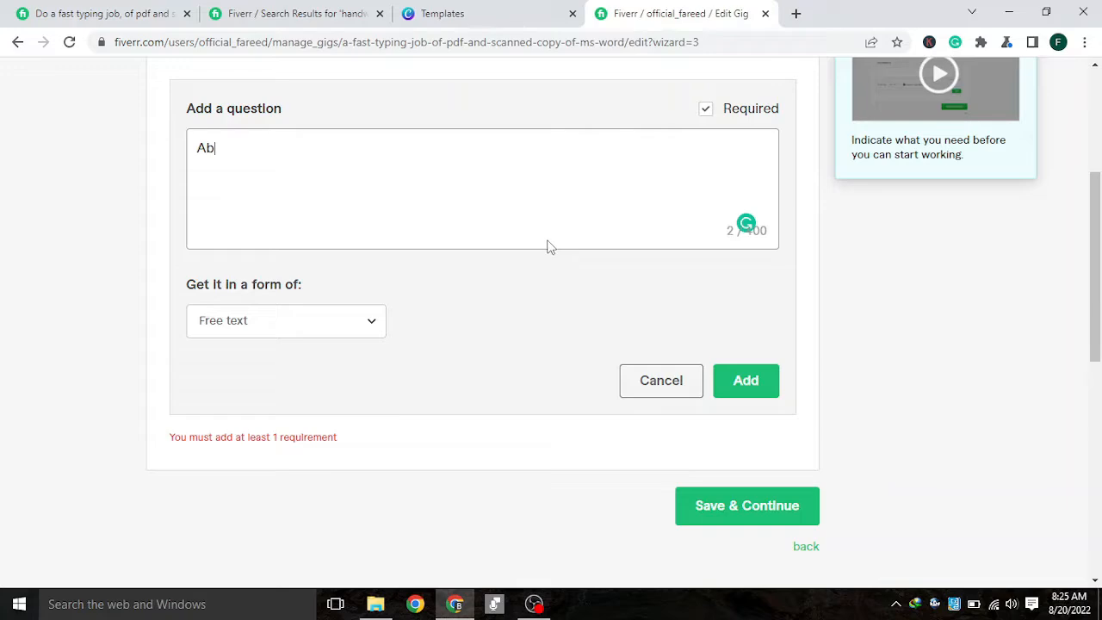
{"action": "type", "text": "solutely! p"}
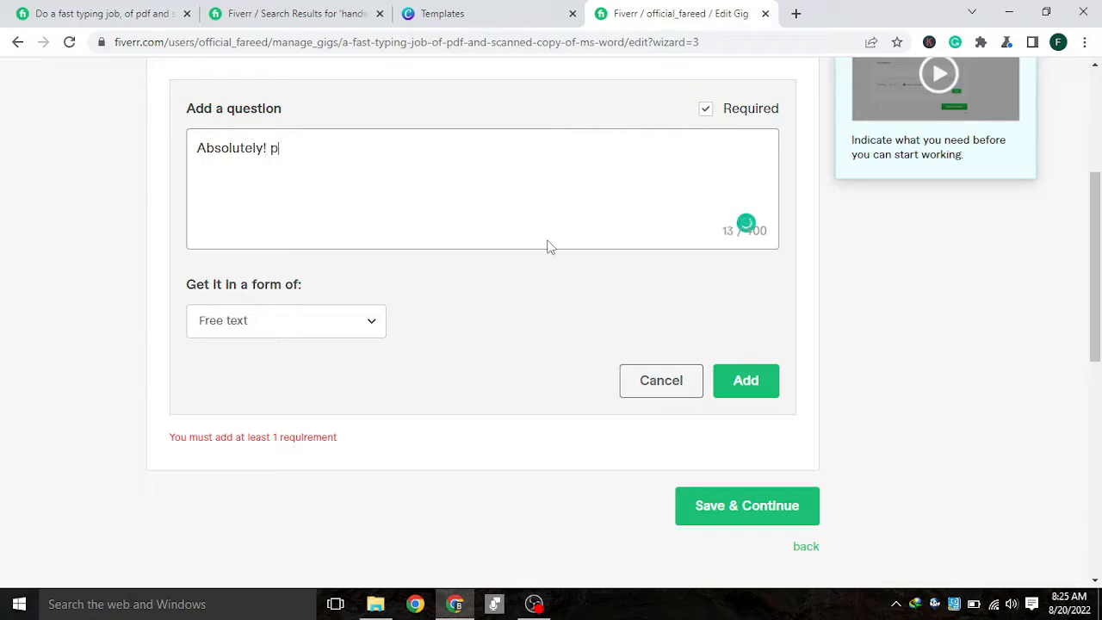
{"action": "type", "text": "lease send"}
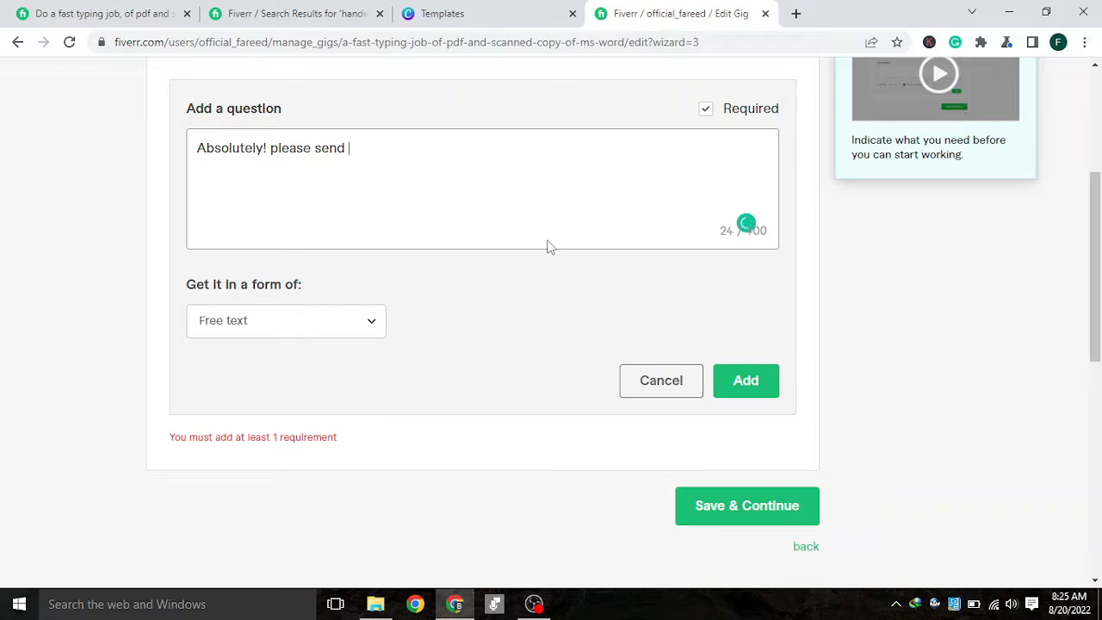
{"action": "type", "text": "a custom offer"}
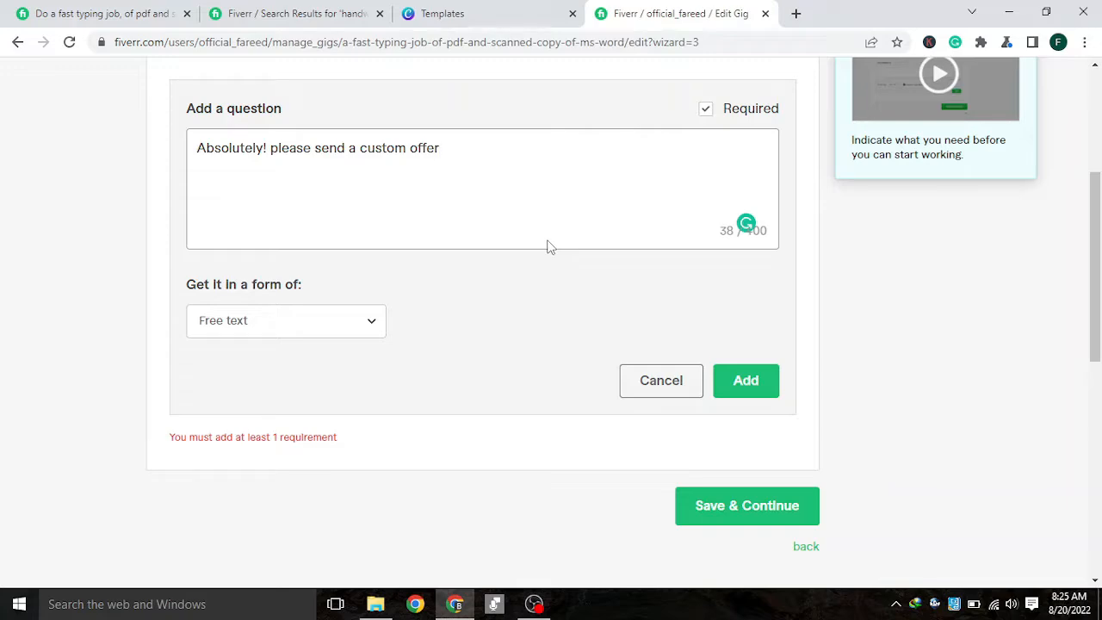
{"action": "type", "text": "."}
{"action": "left_click", "coordinate": [742, 383]}
{"action": "scroll", "coordinate": [431, 374], "scroll_direction": "up", "scroll_amount": 3}
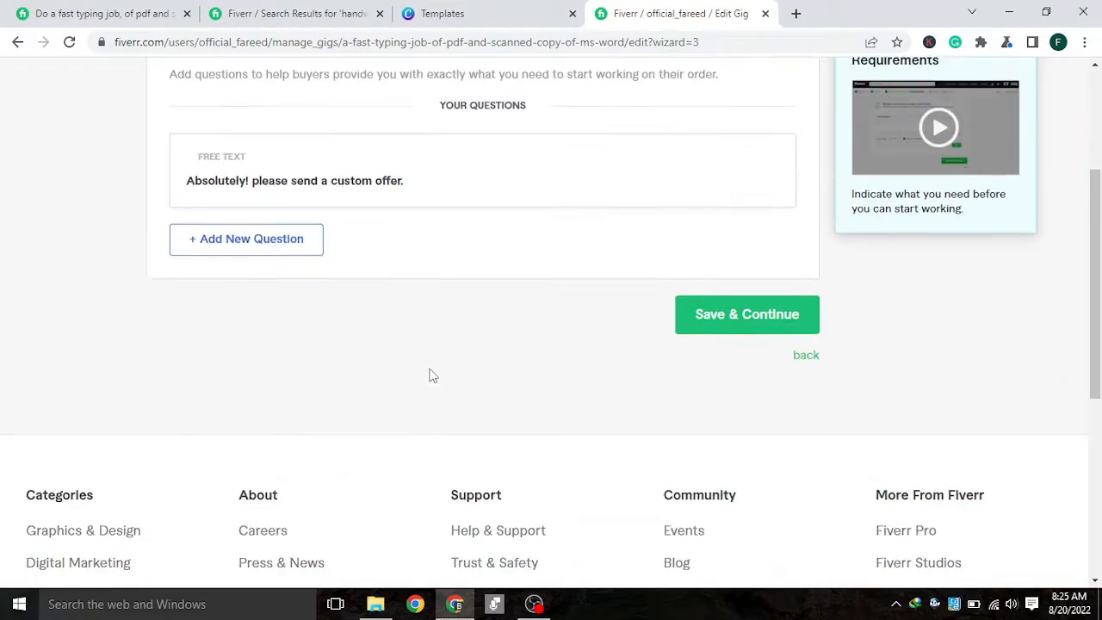
{"action": "scroll", "coordinate": [689, 474], "scroll_direction": "up", "scroll_amount": 1}
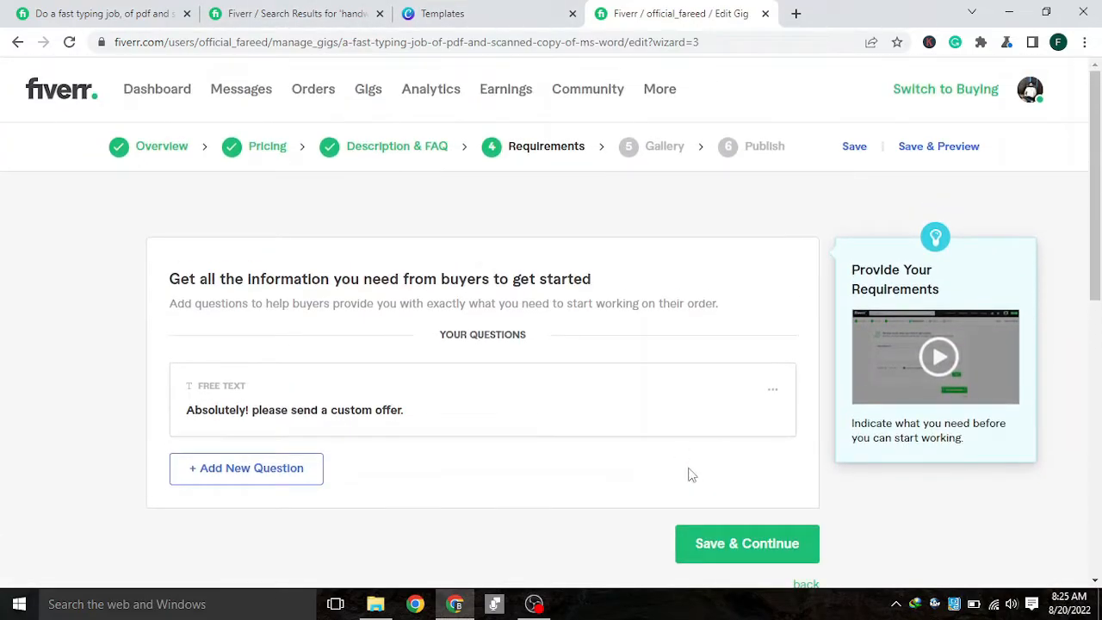
Save the buyer requirements, continue to the Gallery stage, and bring up the general guidelines for gig images
{"action": "scroll", "coordinate": [731, 472], "scroll_direction": "down", "scroll_amount": 2}
{"action": "left_click", "coordinate": [782, 466]}
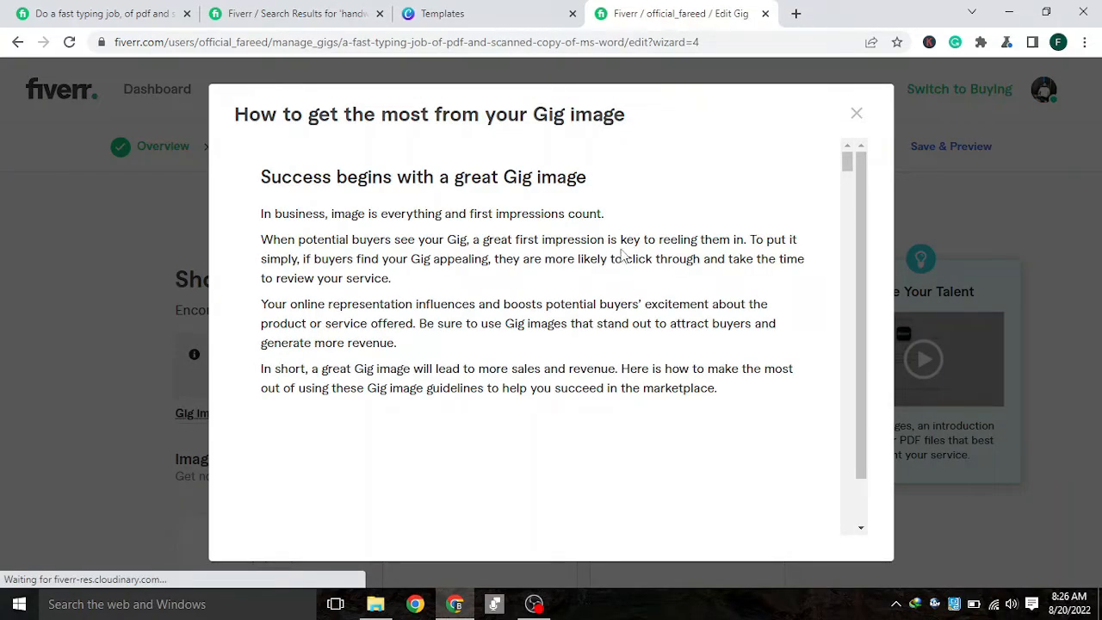
{"action": "scroll", "coordinate": [508, 300], "scroll_direction": "down", "scroll_amount": 2}
{"action": "scroll", "coordinate": [508, 300], "scroll_direction": "down", "scroll_amount": 5}
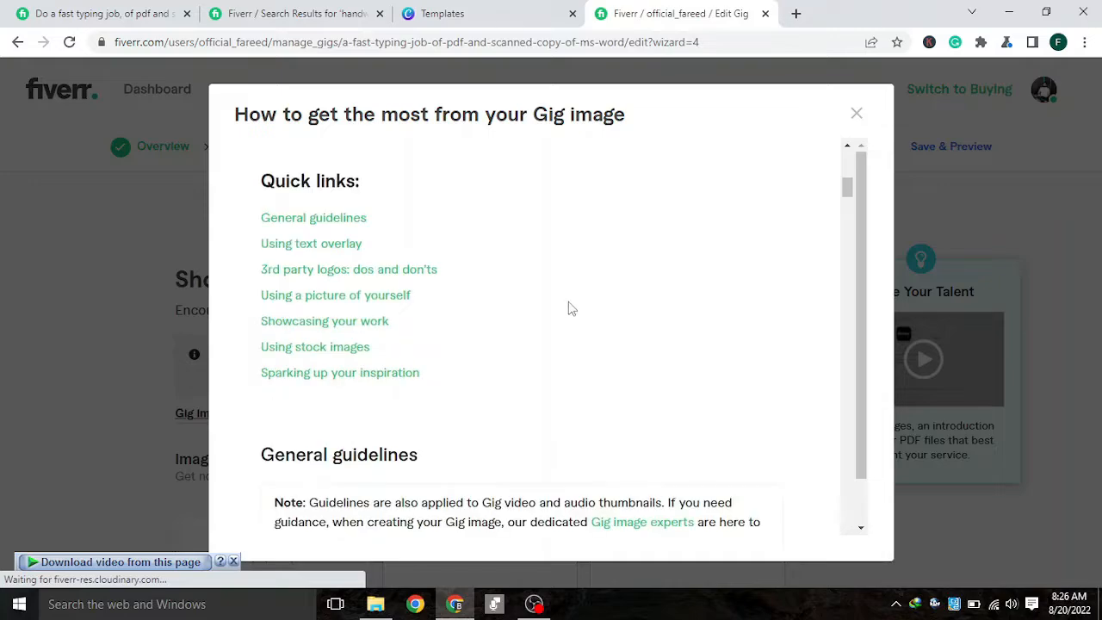
{"action": "scroll", "coordinate": [514, 291], "scroll_direction": "down", "scroll_amount": 2}
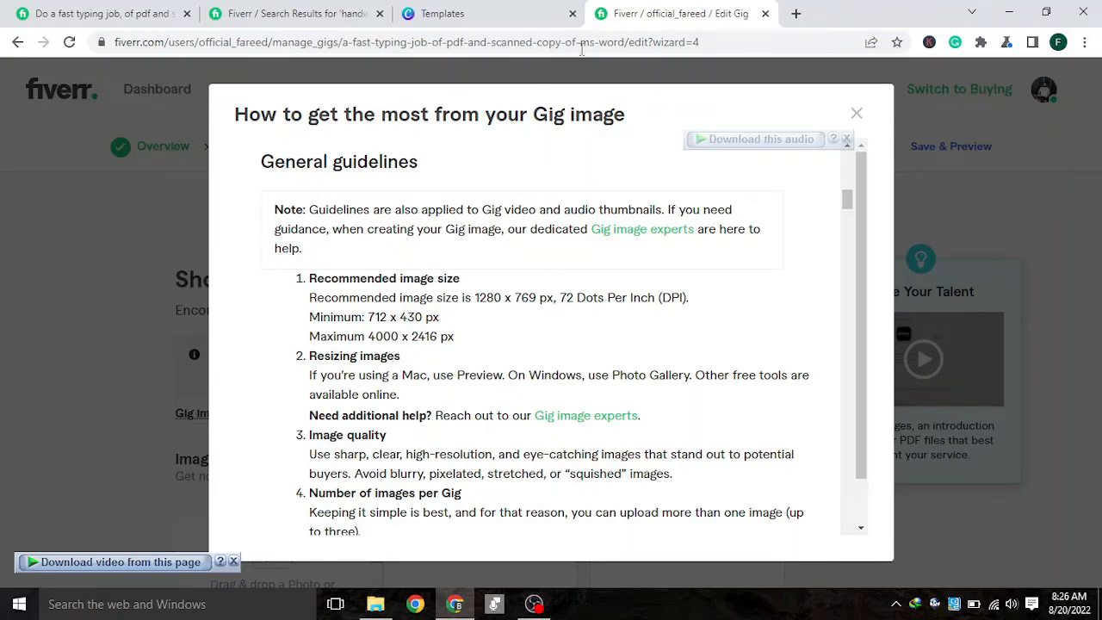
Close the Canva templates page and read the general gig image guidelines from recommended image size through compliance
{"action": "left_click", "coordinate": [572, 14]}
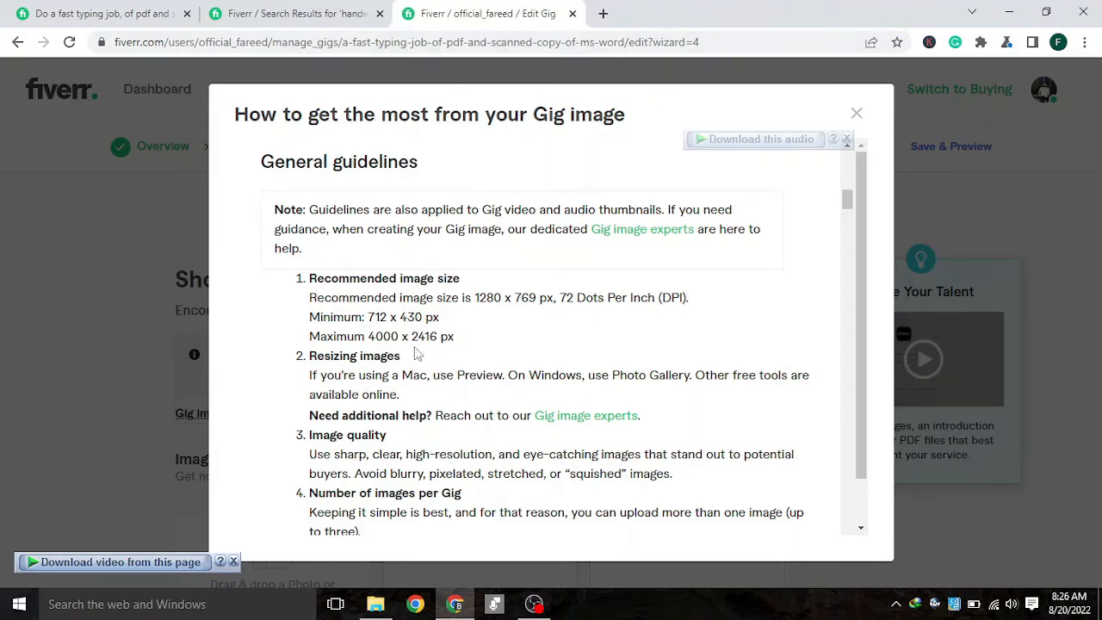
{"action": "scroll", "coordinate": [421, 358], "scroll_direction": "down", "scroll_amount": 1}
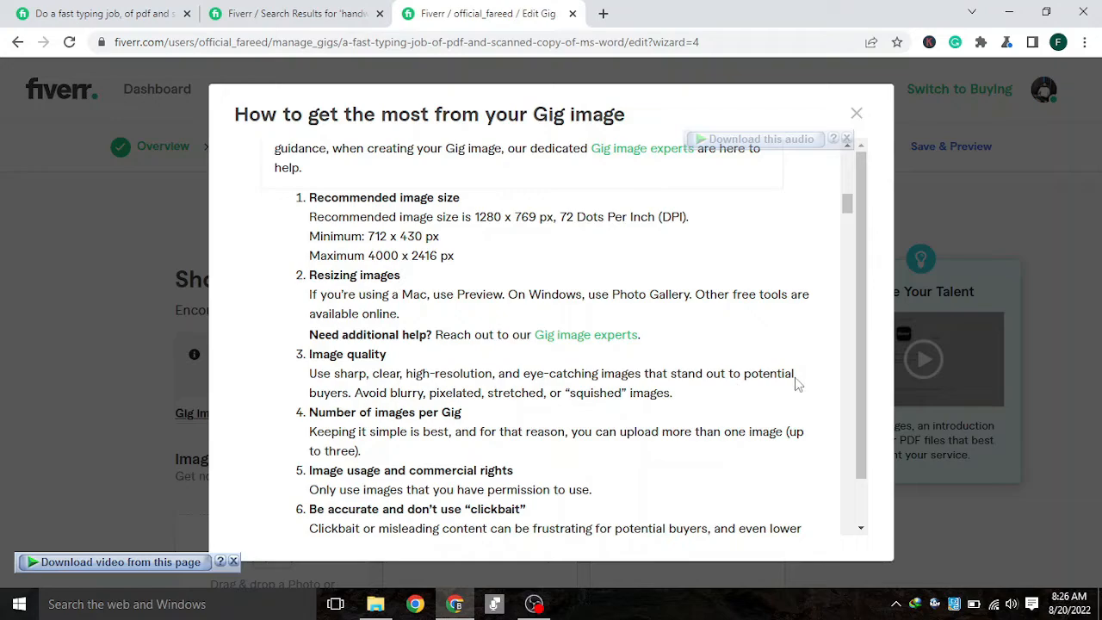
{"action": "scroll", "coordinate": [476, 400], "scroll_direction": "down", "scroll_amount": 2}
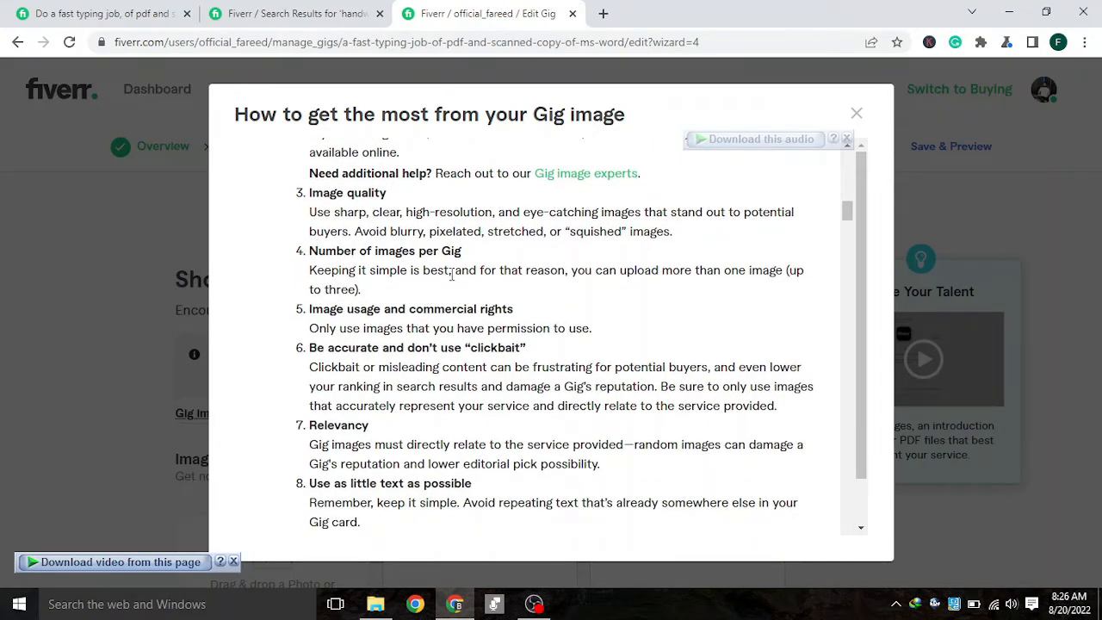
{"action": "scroll", "coordinate": [372, 310], "scroll_direction": "down", "scroll_amount": 1}
{"action": "scroll", "coordinate": [353, 303], "scroll_direction": "up", "scroll_amount": 1}
{"action": "scroll", "coordinate": [512, 294], "scroll_direction": "down", "scroll_amount": 2}
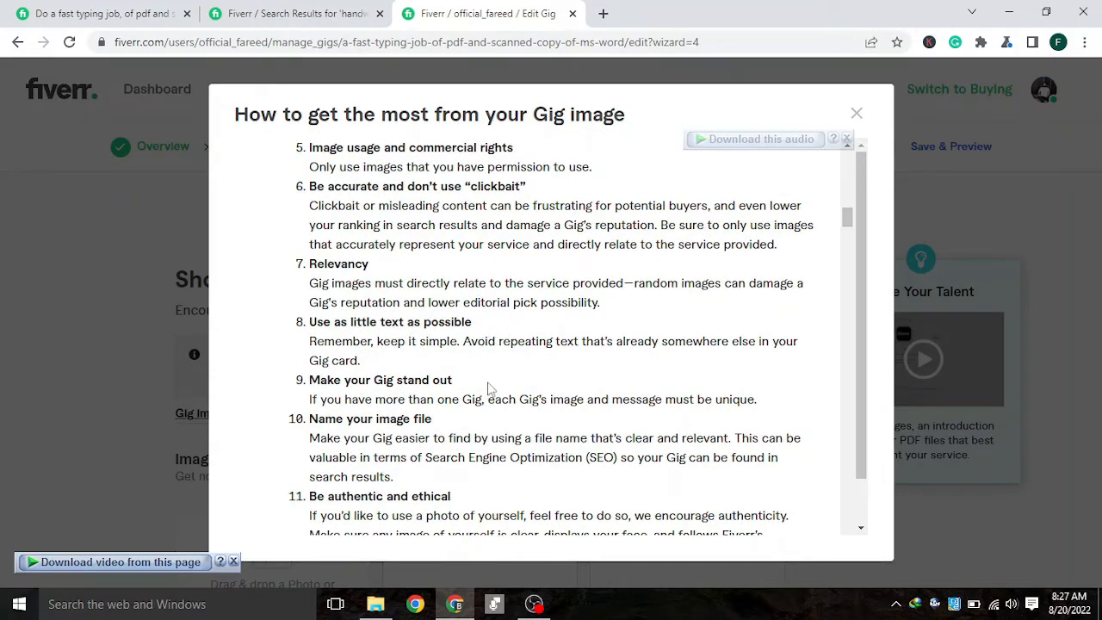
{"action": "scroll", "coordinate": [422, 417], "scroll_direction": "down", "scroll_amount": 2}
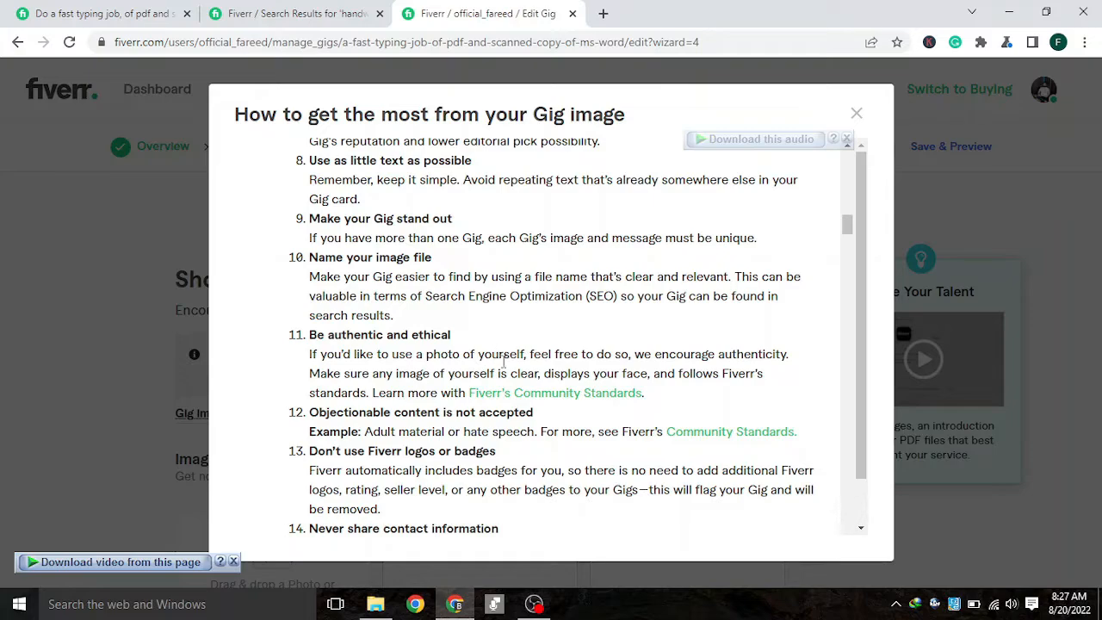
{"action": "scroll", "coordinate": [372, 392], "scroll_direction": "down", "scroll_amount": 1}
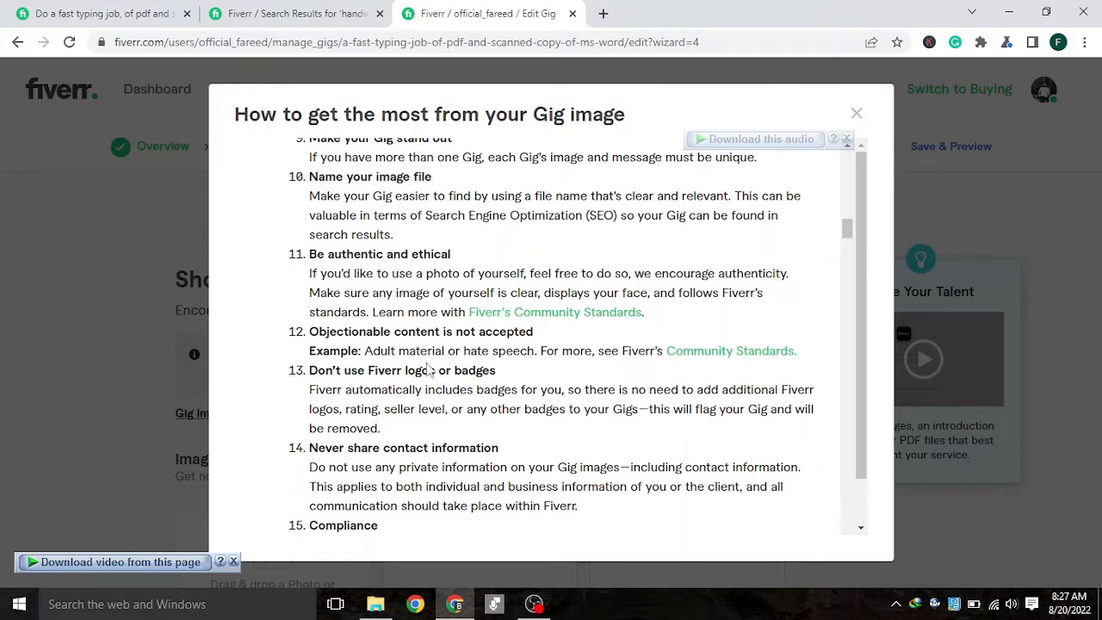
{"action": "scroll", "coordinate": [485, 346], "scroll_direction": "down", "scroll_amount": 1}
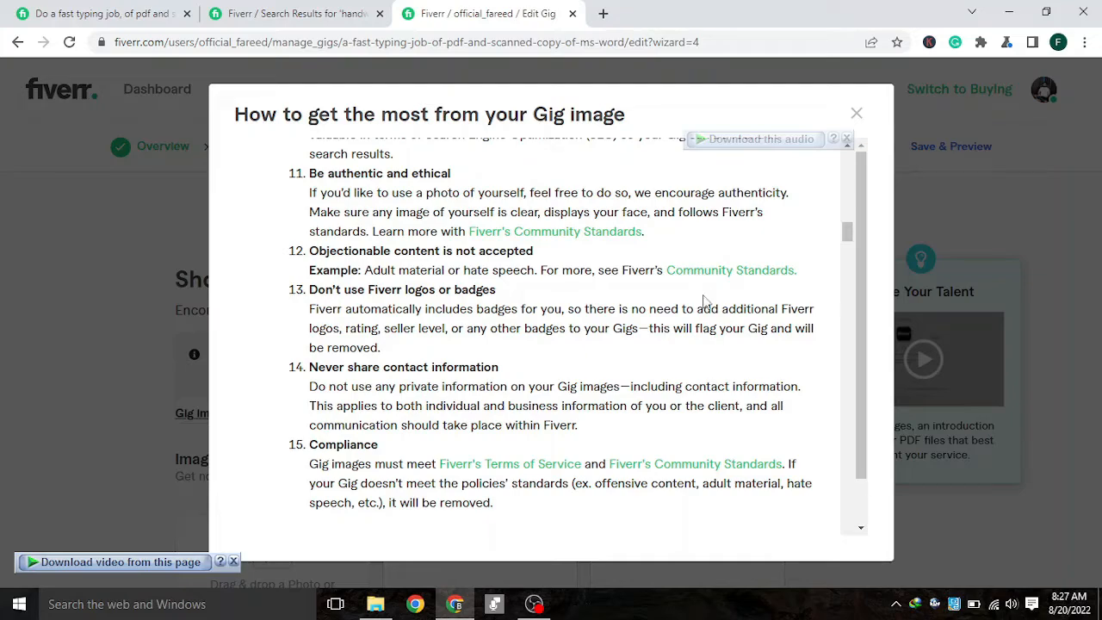
{"action": "scroll", "coordinate": [426, 305], "scroll_direction": "down", "scroll_amount": 1}
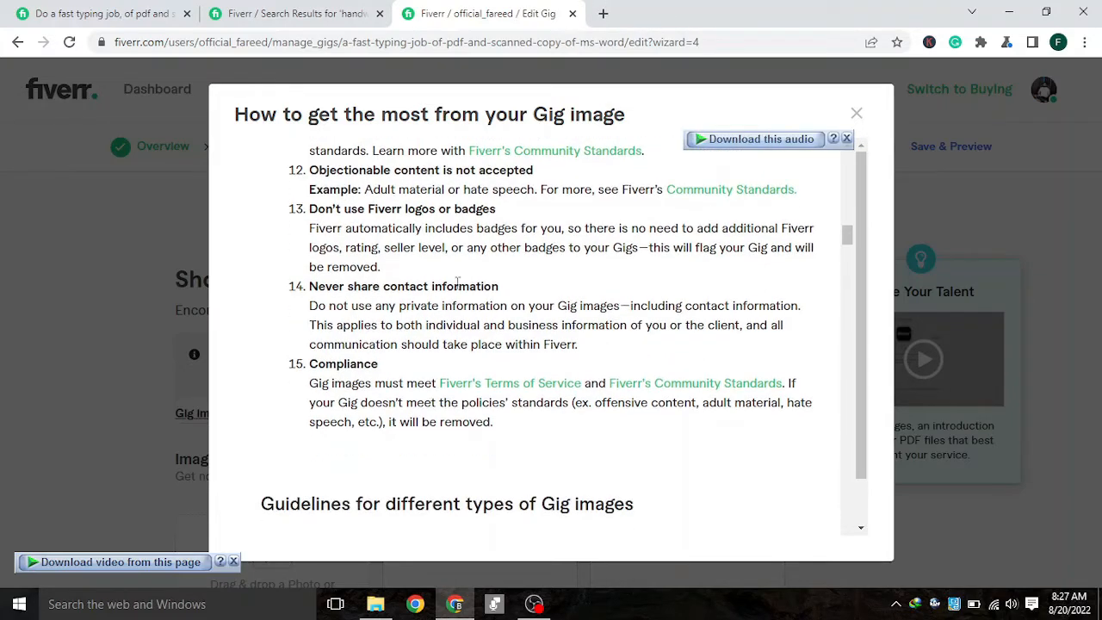
Examine the text overlay guidelines, including the word limit, contrast and embedded text examples
{"action": "scroll", "coordinate": [447, 361], "scroll_direction": "down", "scroll_amount": 5}
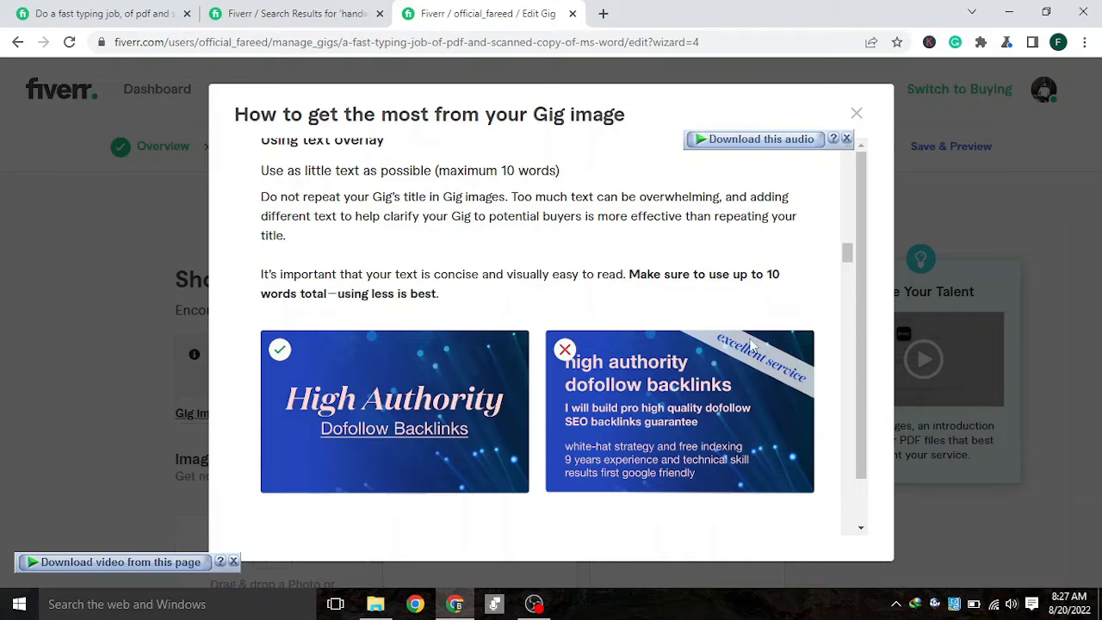
{"action": "scroll", "coordinate": [833, 281], "scroll_direction": "down", "scroll_amount": 2}
{"action": "scroll", "coordinate": [254, 329], "scroll_direction": "up", "scroll_amount": 1}
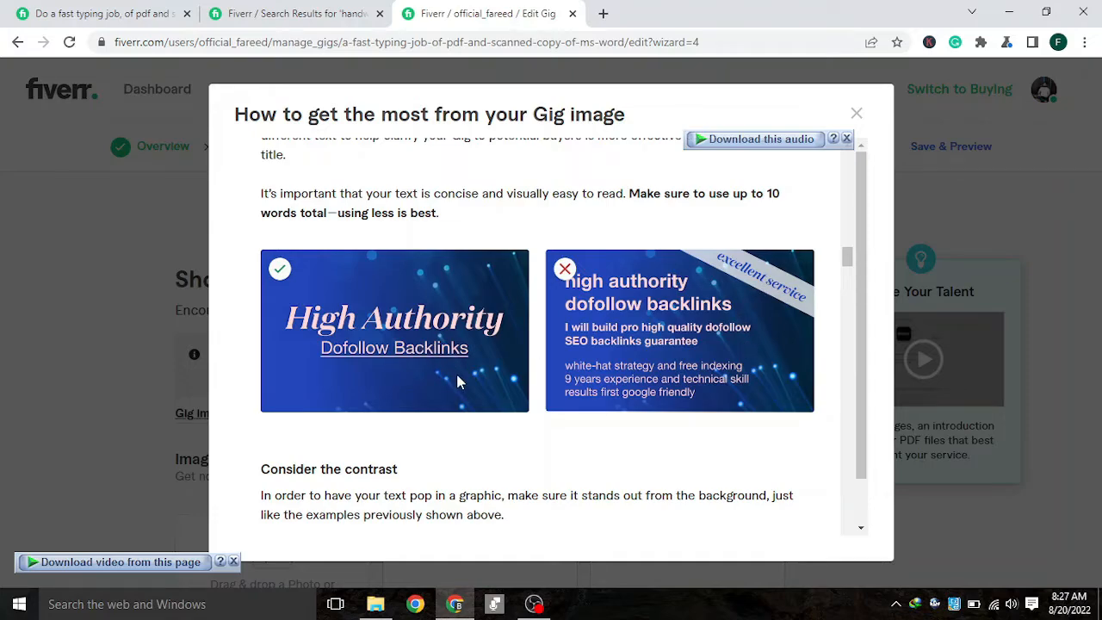
{"action": "scroll", "coordinate": [444, 378], "scroll_direction": "down", "scroll_amount": 2}
{"action": "scroll", "coordinate": [584, 246], "scroll_direction": "down", "scroll_amount": 1}
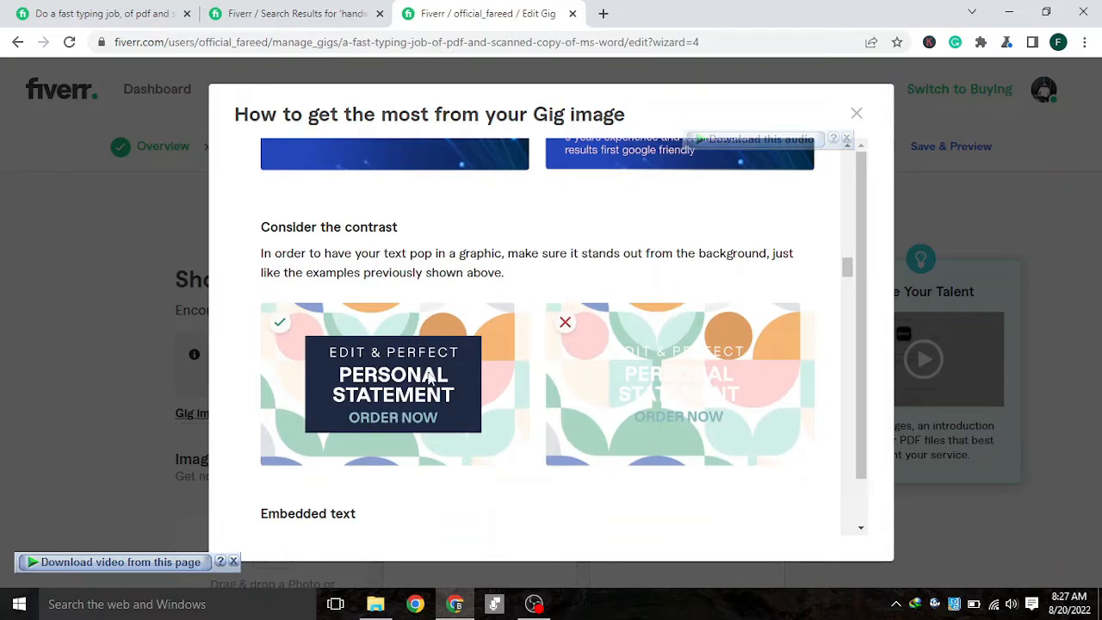
{"action": "scroll", "coordinate": [508, 383], "scroll_direction": "down", "scroll_amount": 4}
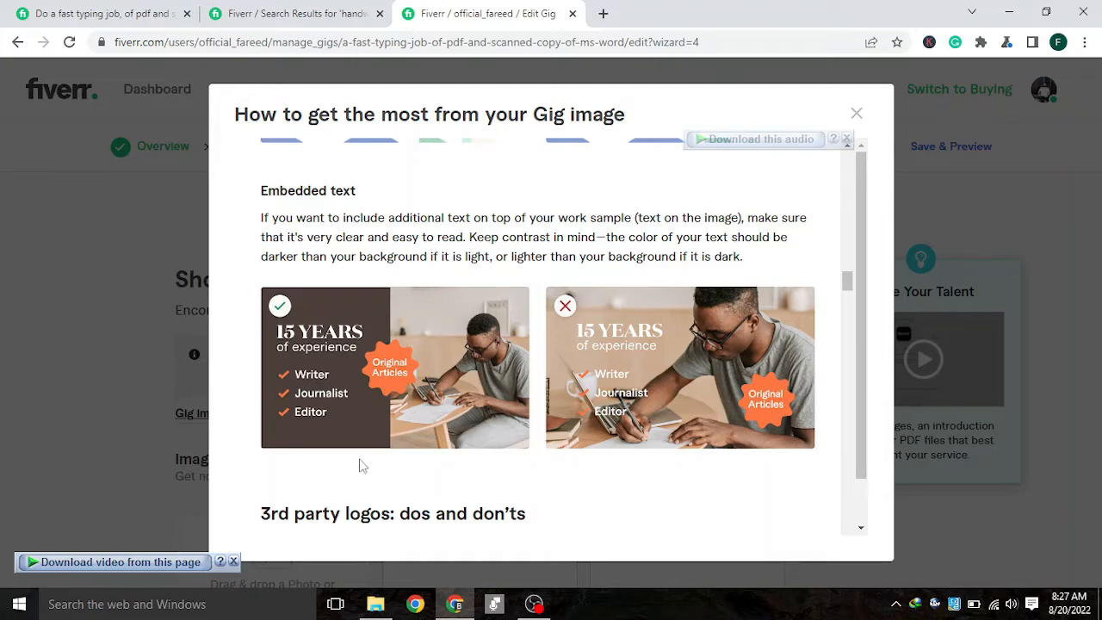
Examine the guidelines and example images for third-party logos and for using a picture of yourself
{"action": "scroll", "coordinate": [383, 345], "scroll_direction": "down", "scroll_amount": 2}
{"action": "scroll", "coordinate": [423, 270], "scroll_direction": "down", "scroll_amount": 3}
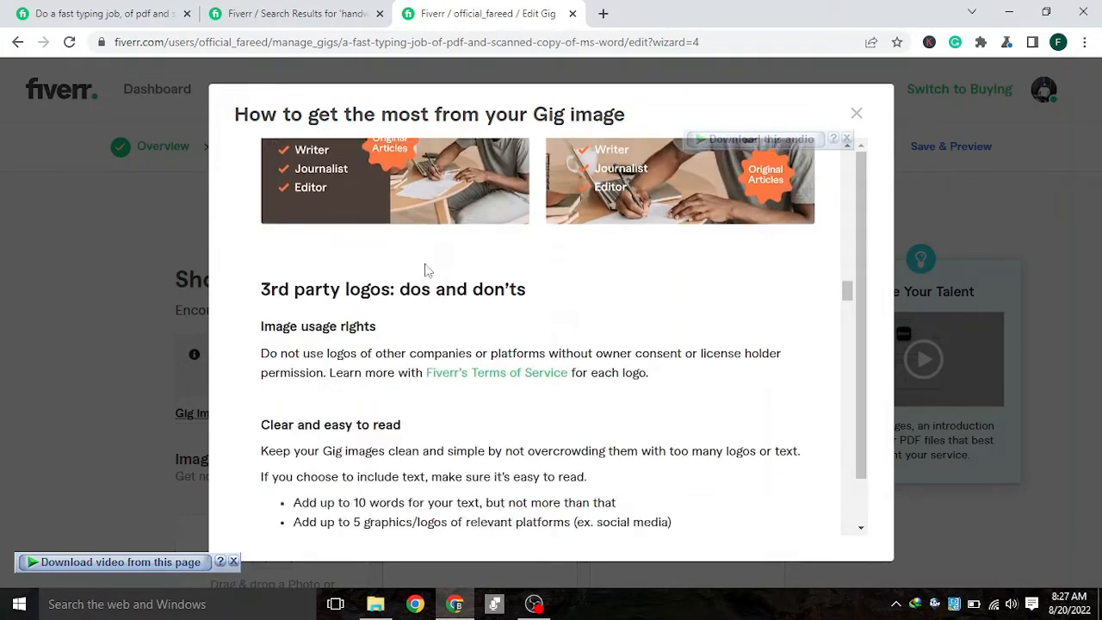
{"action": "scroll", "coordinate": [456, 259], "scroll_direction": "down", "scroll_amount": 2}
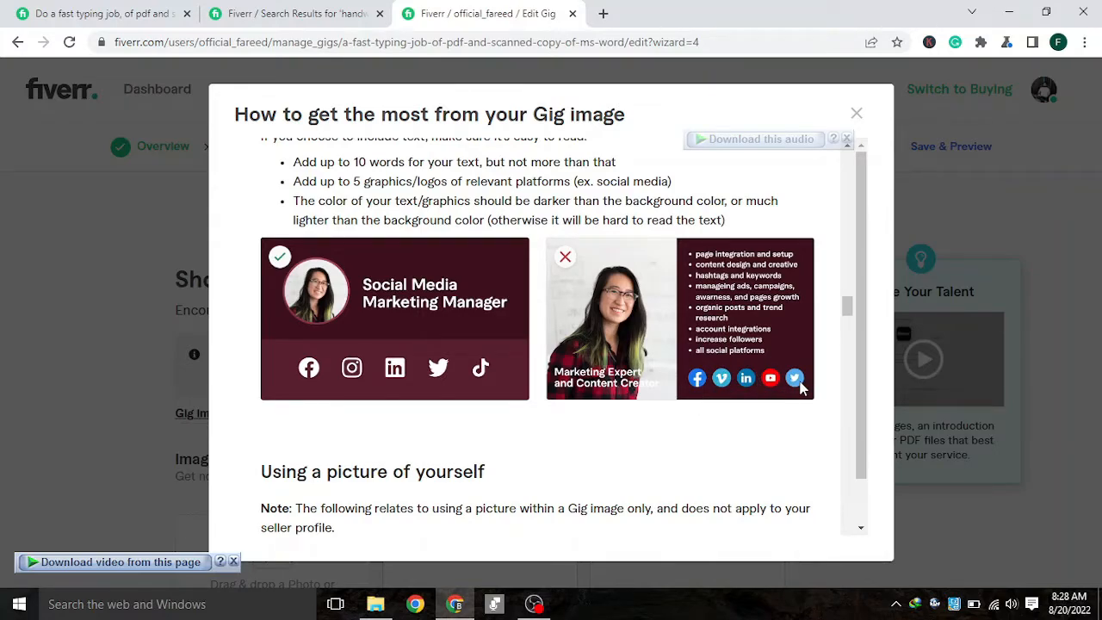
{"action": "scroll", "coordinate": [488, 436], "scroll_direction": "down", "scroll_amount": 1}
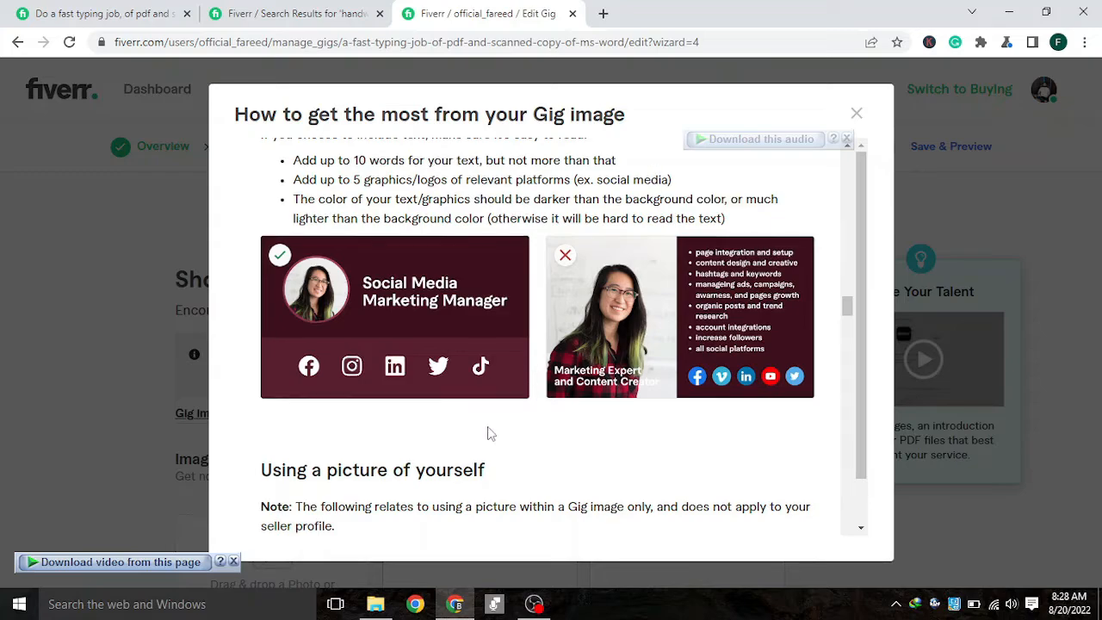
{"action": "scroll", "coordinate": [430, 303], "scroll_direction": "down", "scroll_amount": 6}
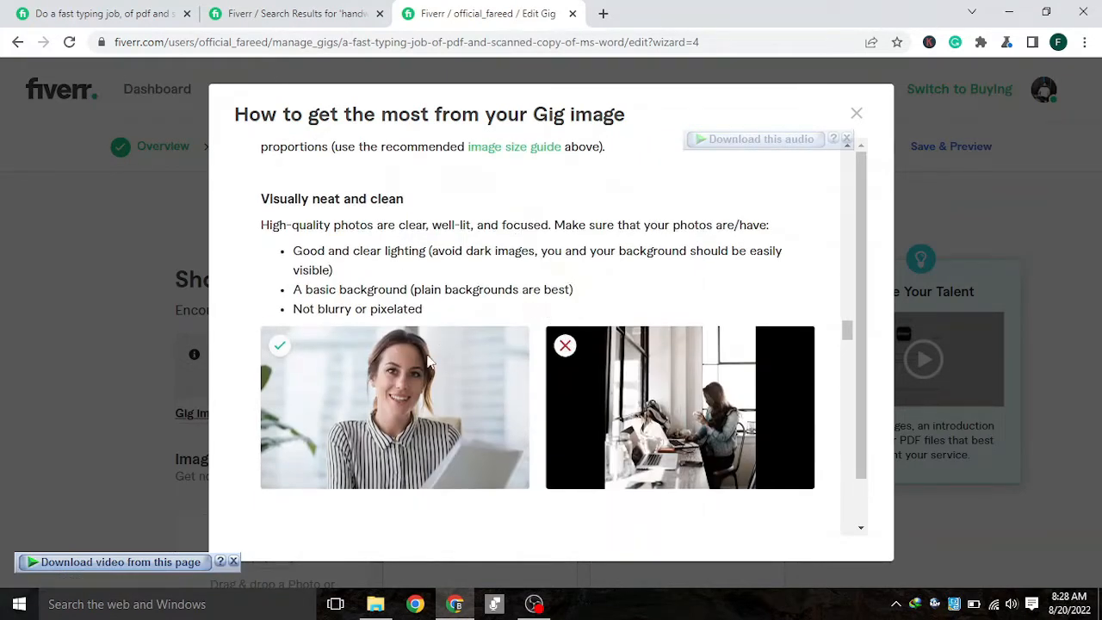
{"action": "scroll", "coordinate": [507, 327], "scroll_direction": "down", "scroll_amount": 1}
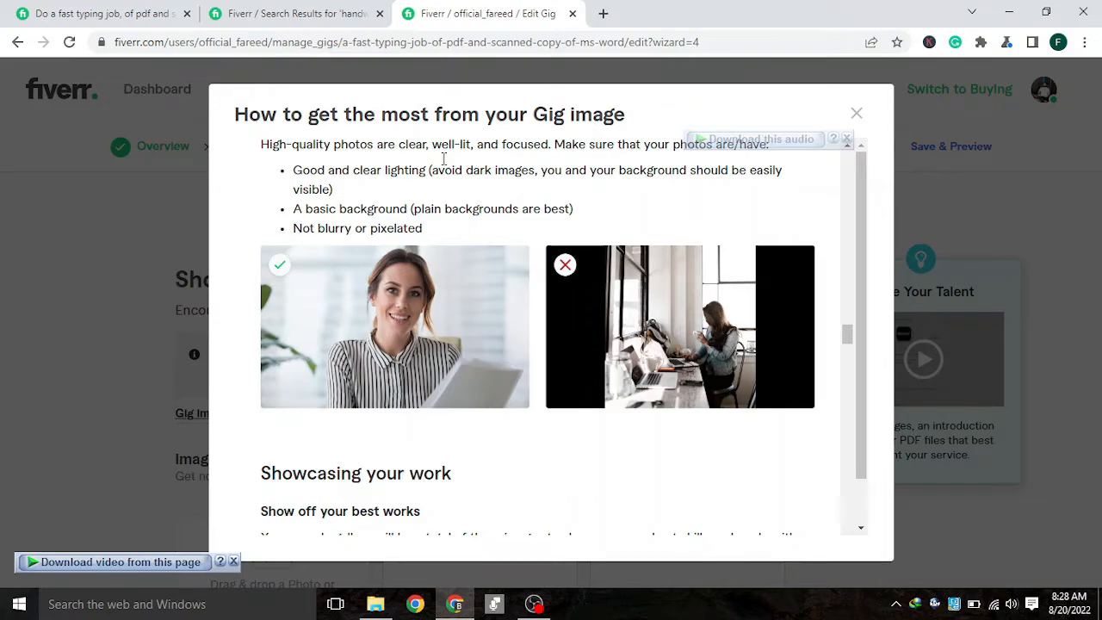
Review the guidelines on showcasing work, using stock images and organizing information, and close the gig image guidelines
{"action": "scroll", "coordinate": [443, 159], "scroll_direction": "down", "scroll_amount": 6}
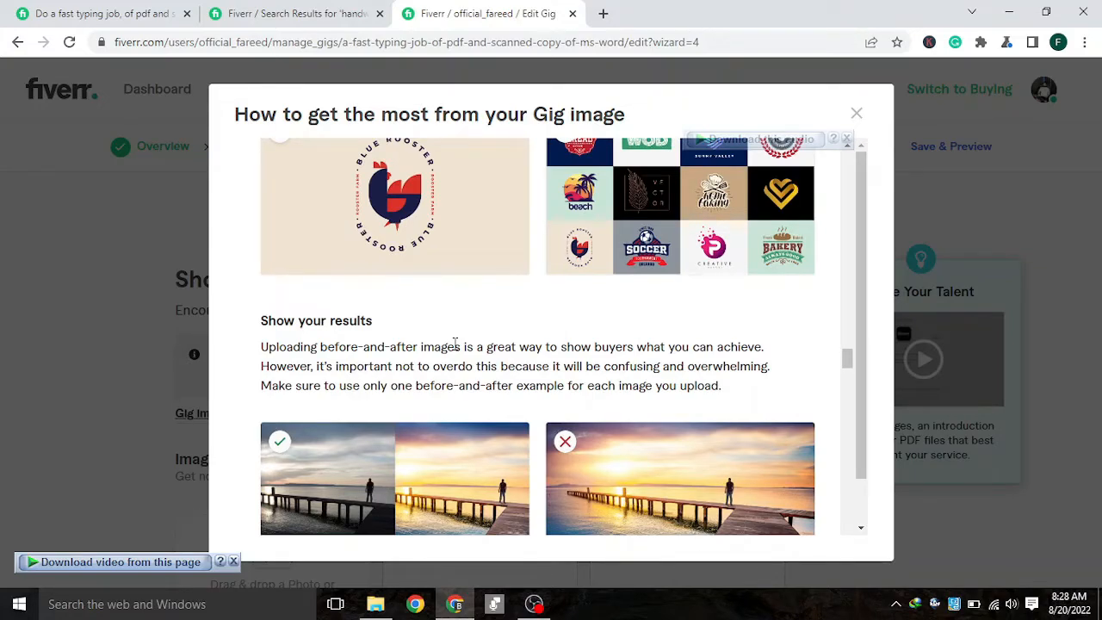
{"action": "scroll", "coordinate": [517, 336], "scroll_direction": "down", "scroll_amount": 3}
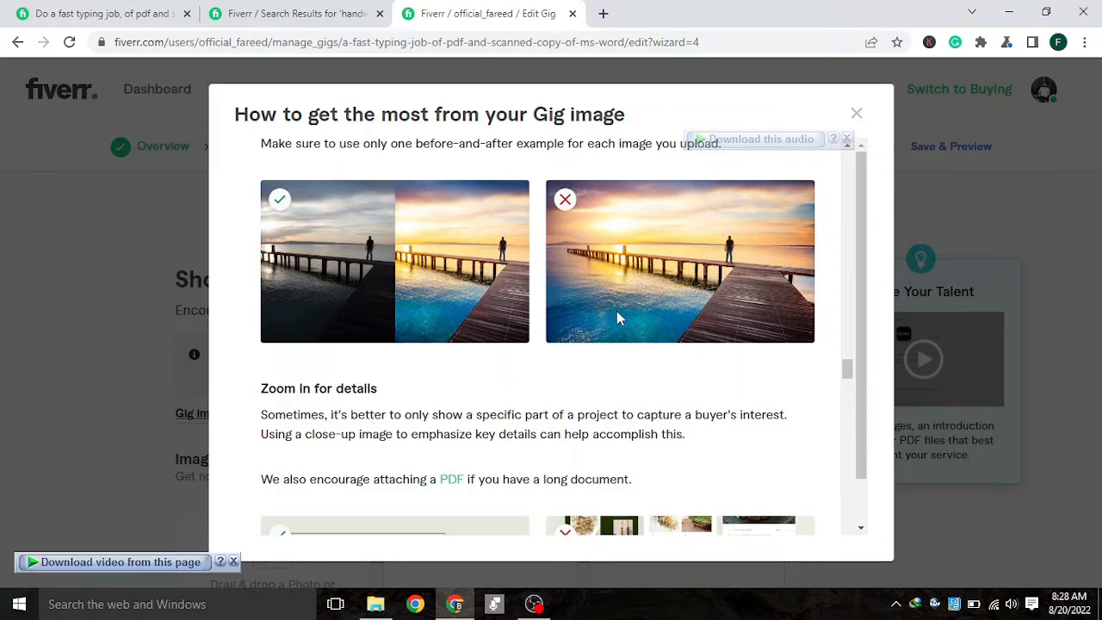
{"action": "scroll", "coordinate": [615, 314], "scroll_direction": "down", "scroll_amount": 1}
{"action": "scroll", "coordinate": [568, 320], "scroll_direction": "down", "scroll_amount": 8}
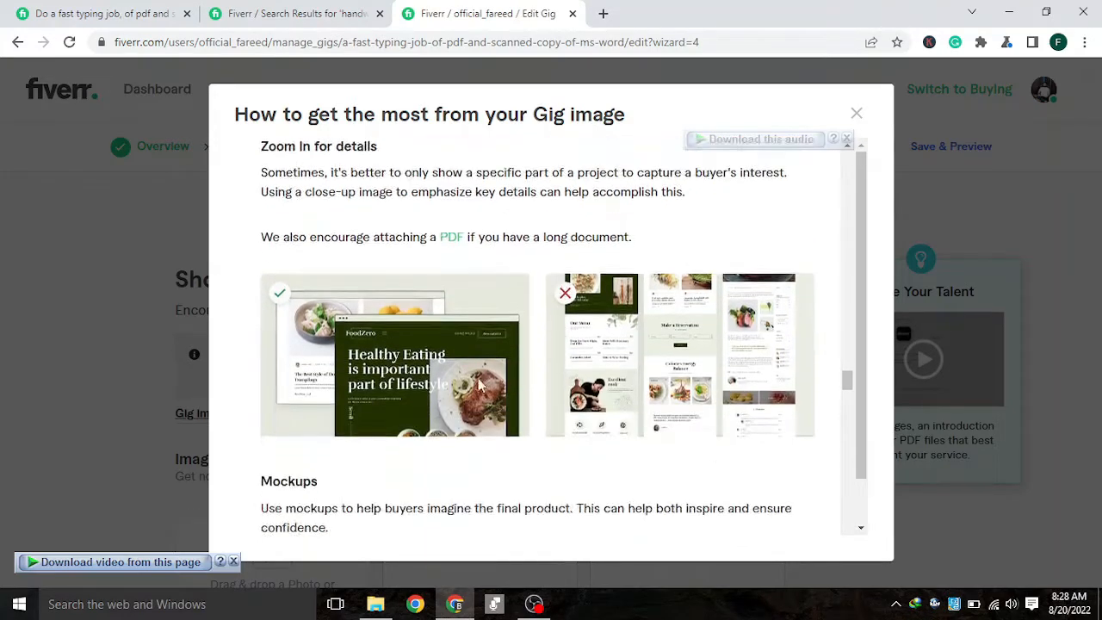
{"action": "scroll", "coordinate": [662, 261], "scroll_direction": "down", "scroll_amount": 10}
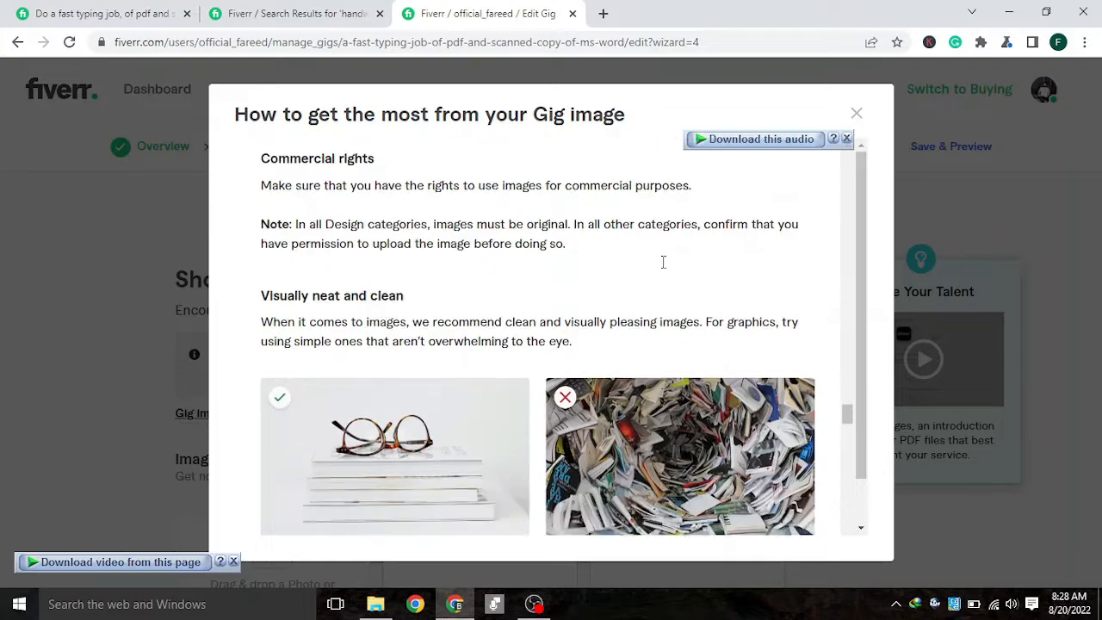
{"action": "scroll", "coordinate": [639, 295], "scroll_direction": "down", "scroll_amount": 1}
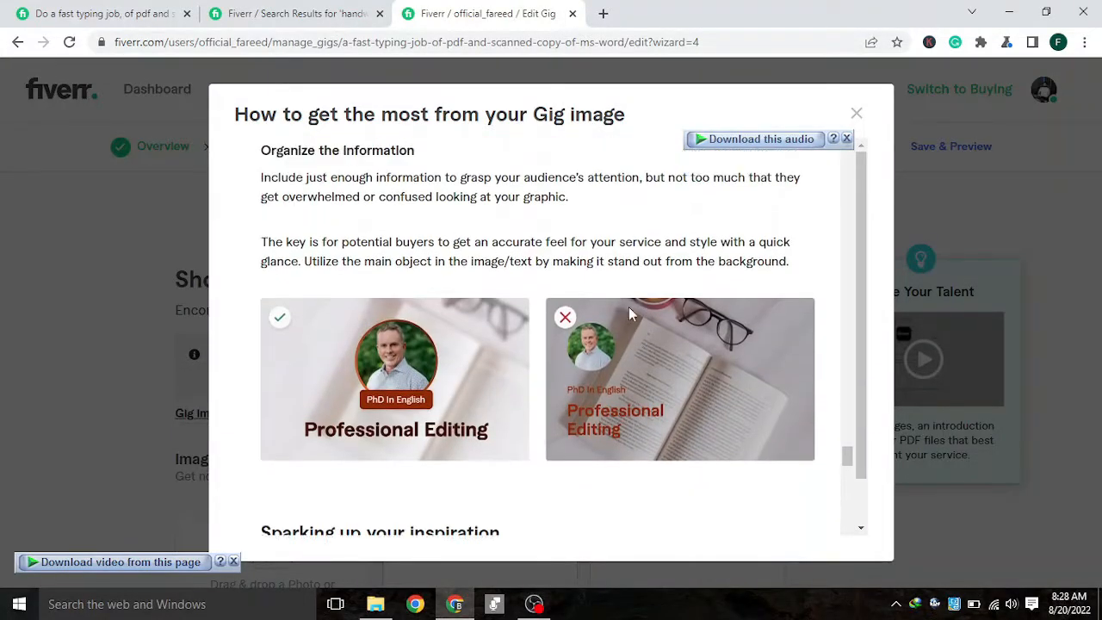
{"action": "scroll", "coordinate": [635, 321], "scroll_direction": "up", "scroll_amount": 3}
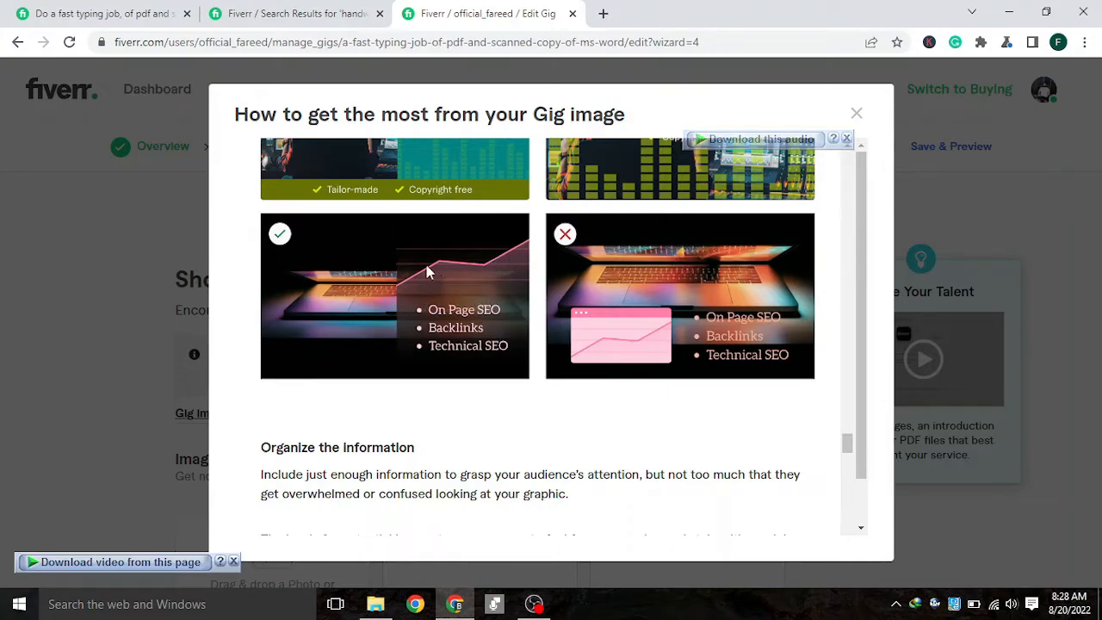
{"action": "left_click", "coordinate": [859, 115]}
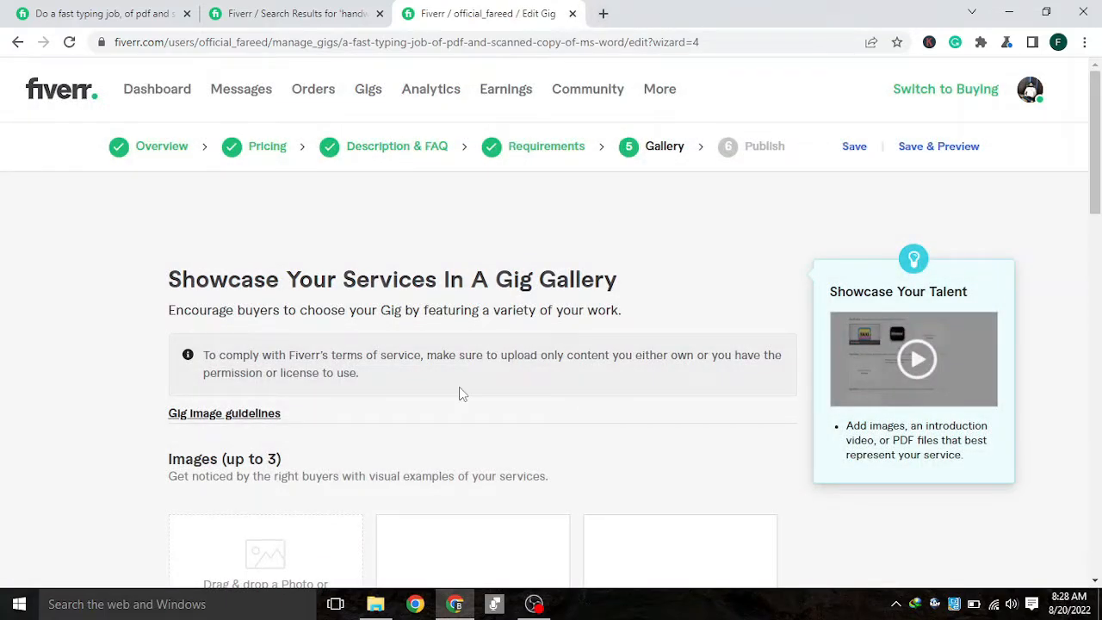
Reopen the gig image guidelines and highlight the maximum image size of 4000 x 2416 px
{"action": "scroll", "coordinate": [439, 453], "scroll_direction": "down", "scroll_amount": 3}
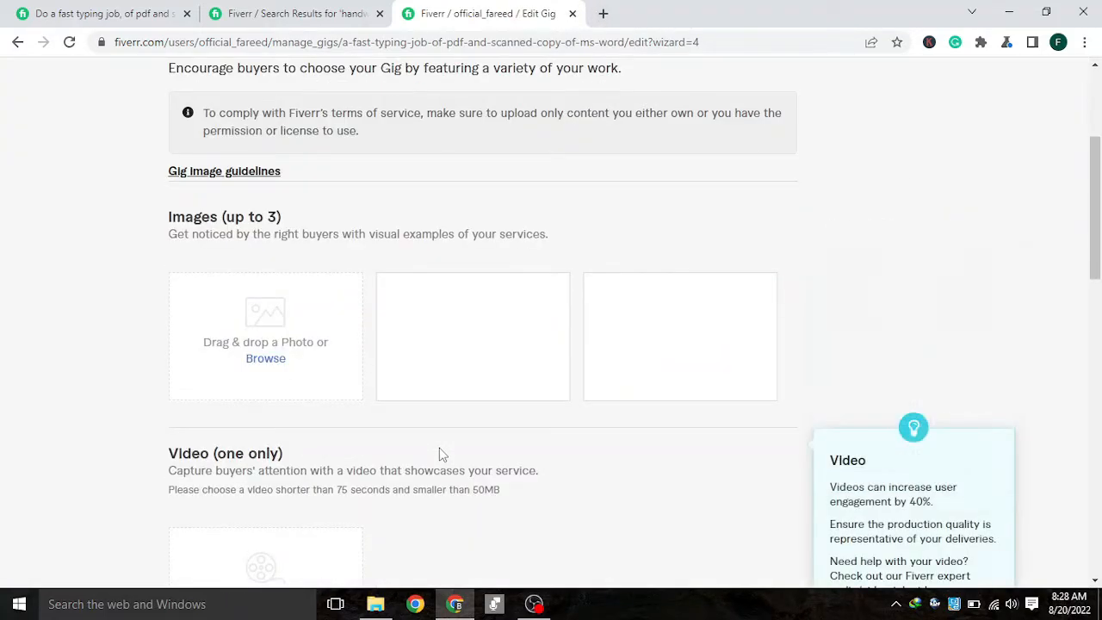
{"action": "scroll", "coordinate": [416, 455], "scroll_direction": "up", "scroll_amount": 1}
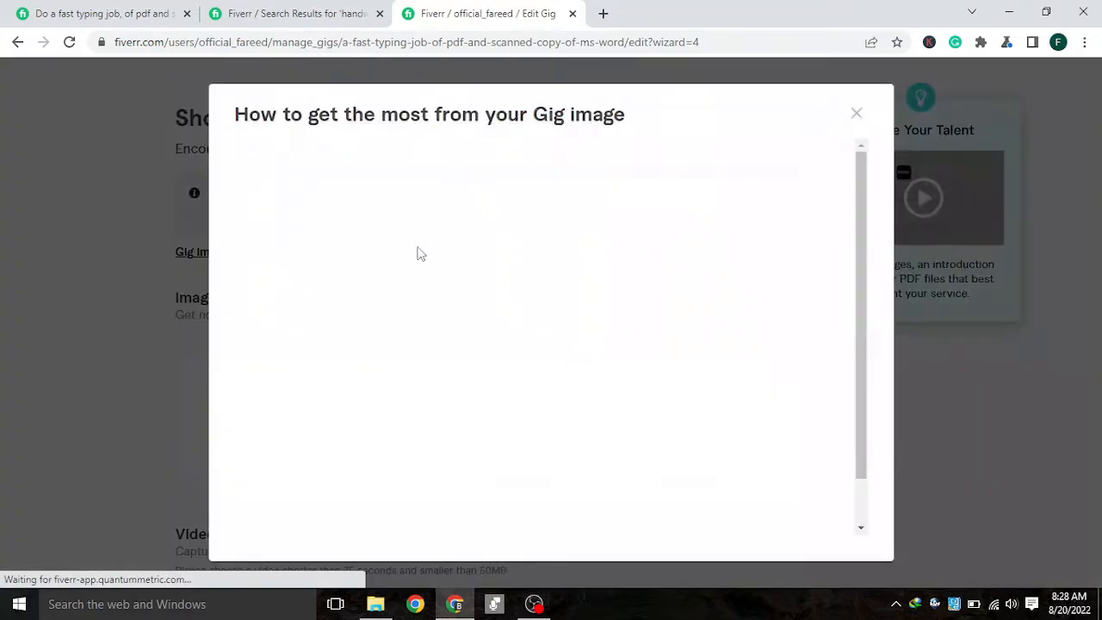
{"action": "left_click", "coordinate": [246, 253]}
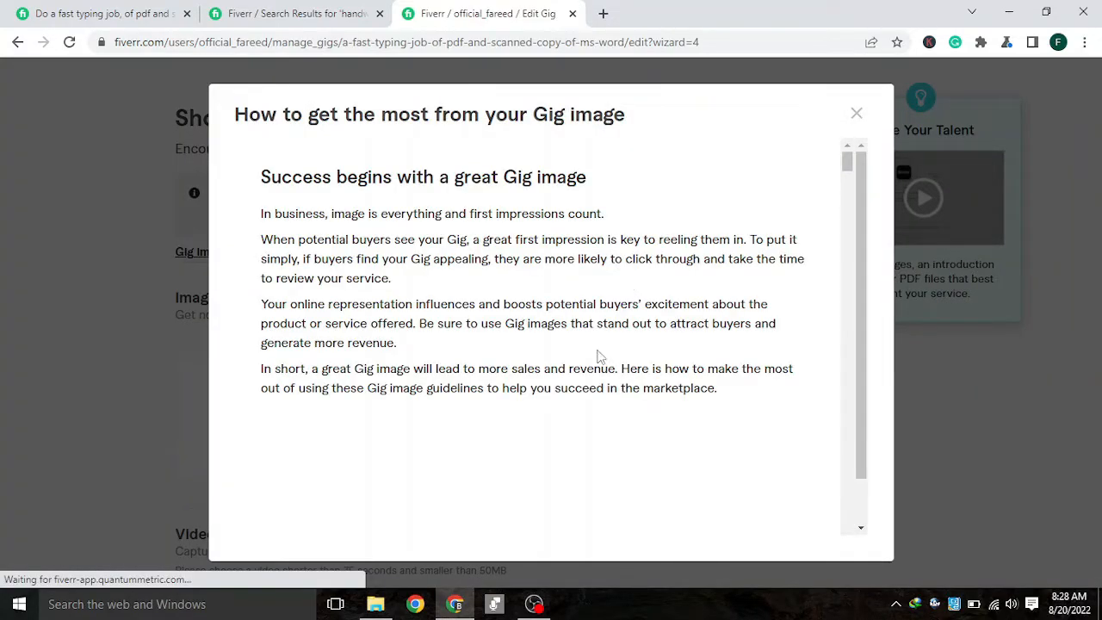
{"action": "scroll", "coordinate": [521, 389], "scroll_direction": "down", "scroll_amount": 3}
{"action": "scroll", "coordinate": [561, 320], "scroll_direction": "down", "scroll_amount": 9}
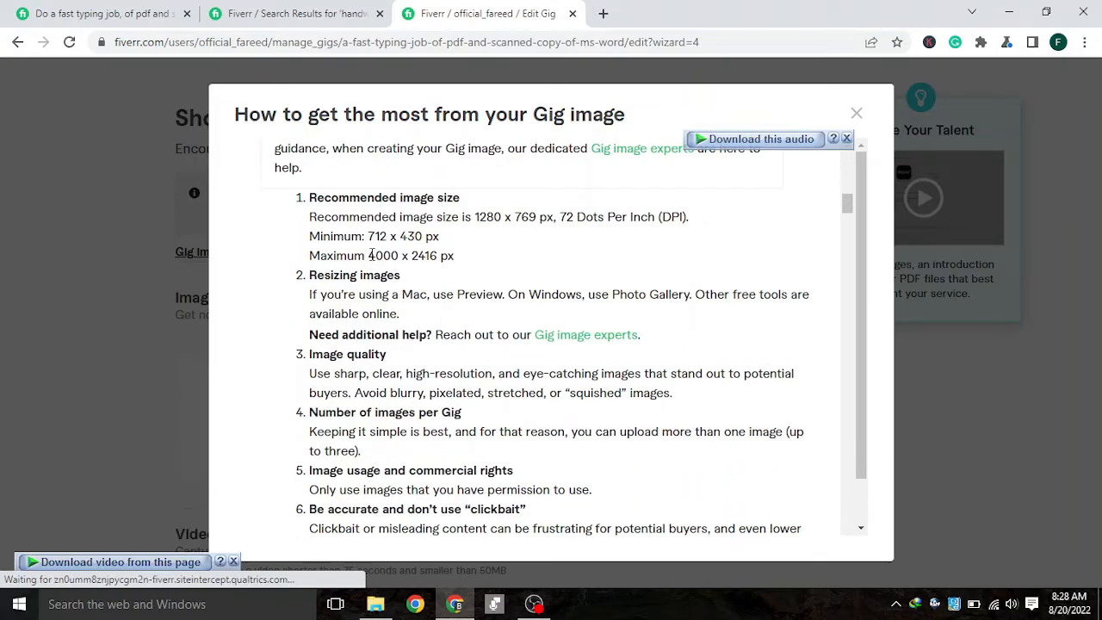
{"action": "left_click_drag", "start_coordinate": [371, 255], "coordinate": [440, 262]}
{"action": "left_click", "coordinate": [468, 258]}
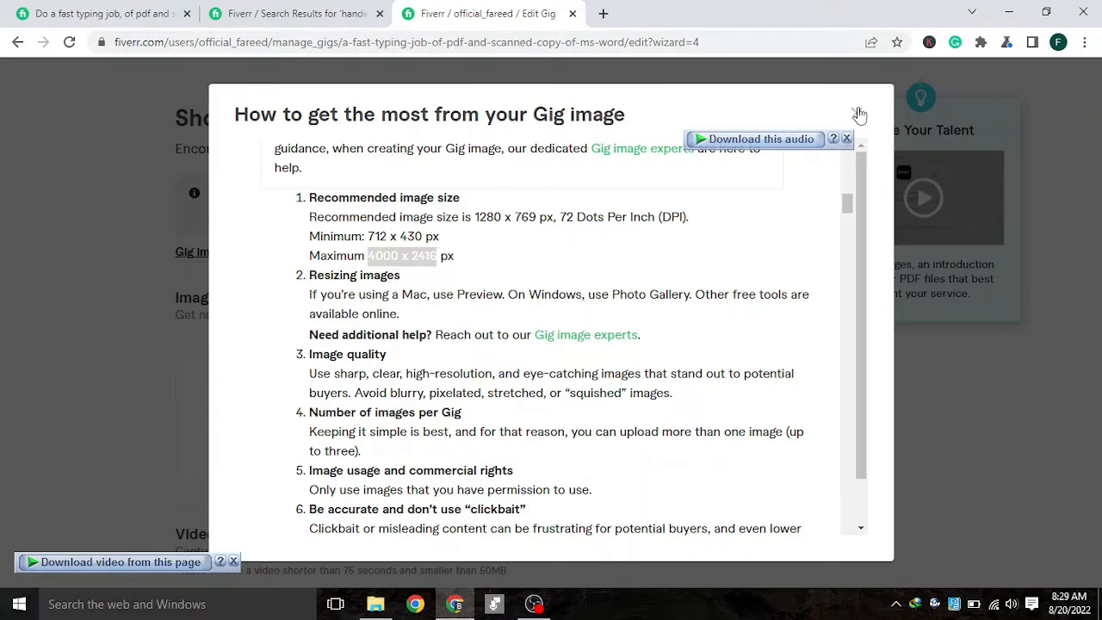
Search Google for "canva" in a new browser tab, open the Canva website and log in
{"action": "left_click", "coordinate": [603, 15]}
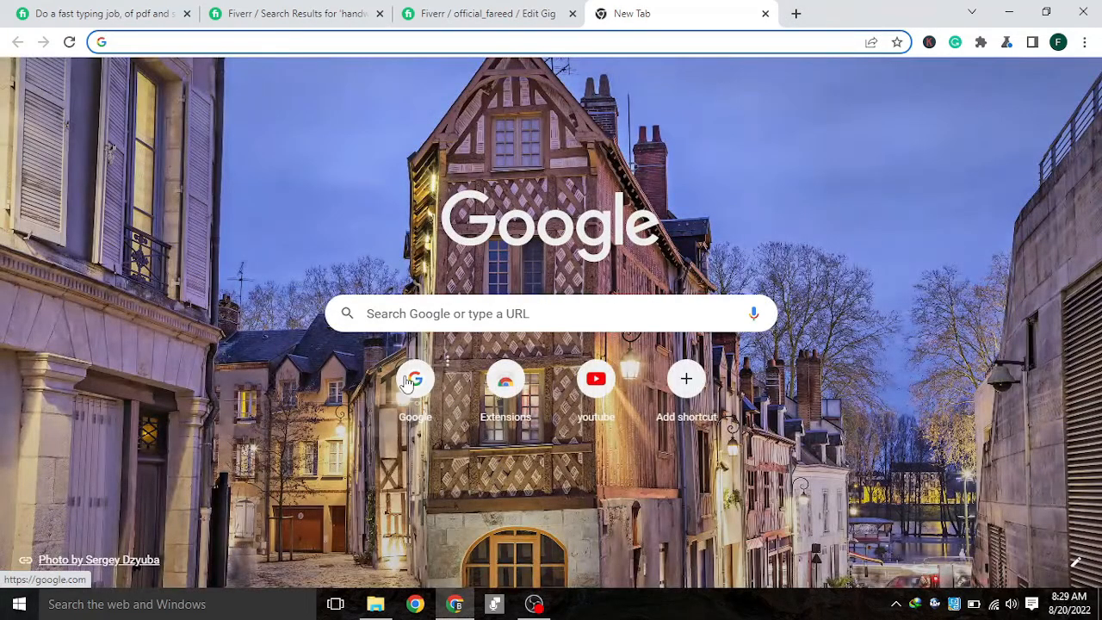
{"action": "left_click", "coordinate": [412, 383]}
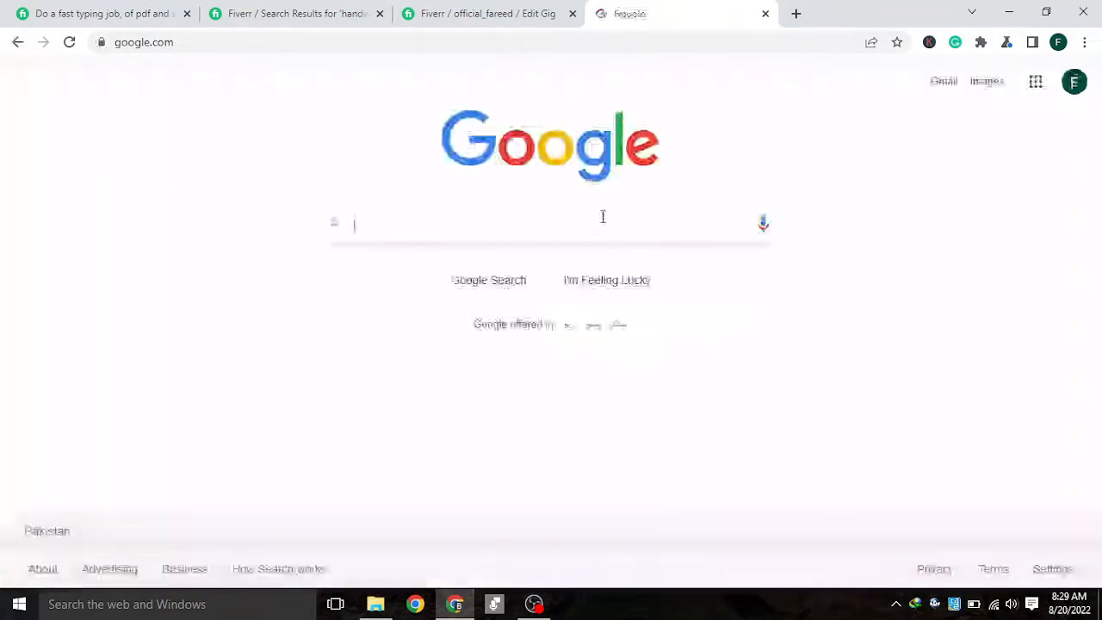
{"action": "left_click", "coordinate": [535, 222]}
{"action": "type", "text": "cA"}
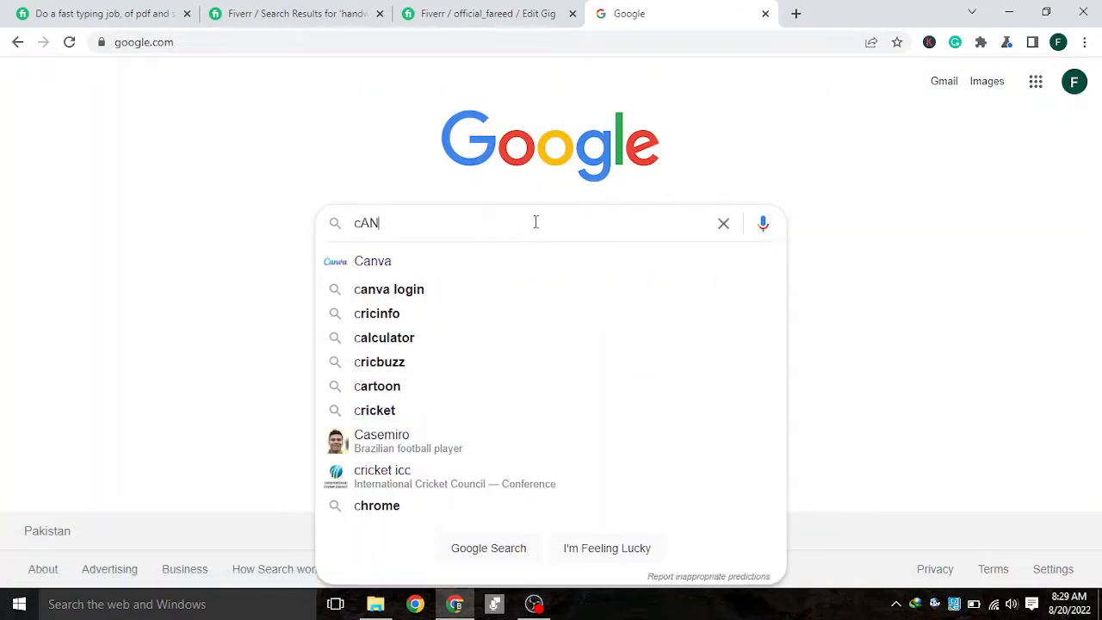
{"action": "key", "text": "BackSpace"}
{"action": "type", "text": "anva"}
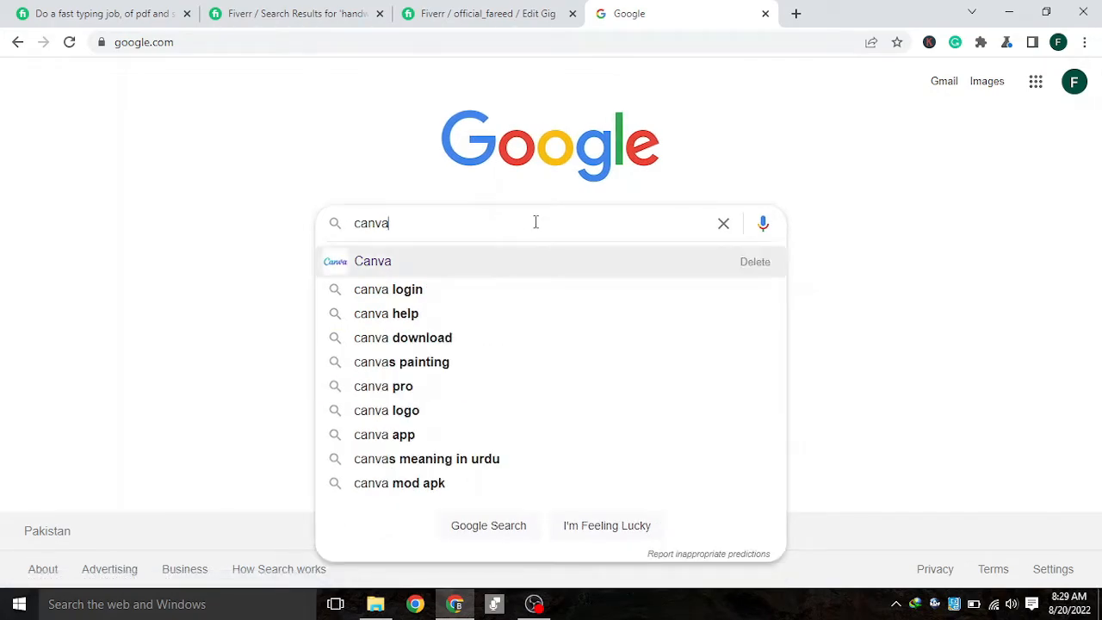
{"action": "key", "text": "Return"}
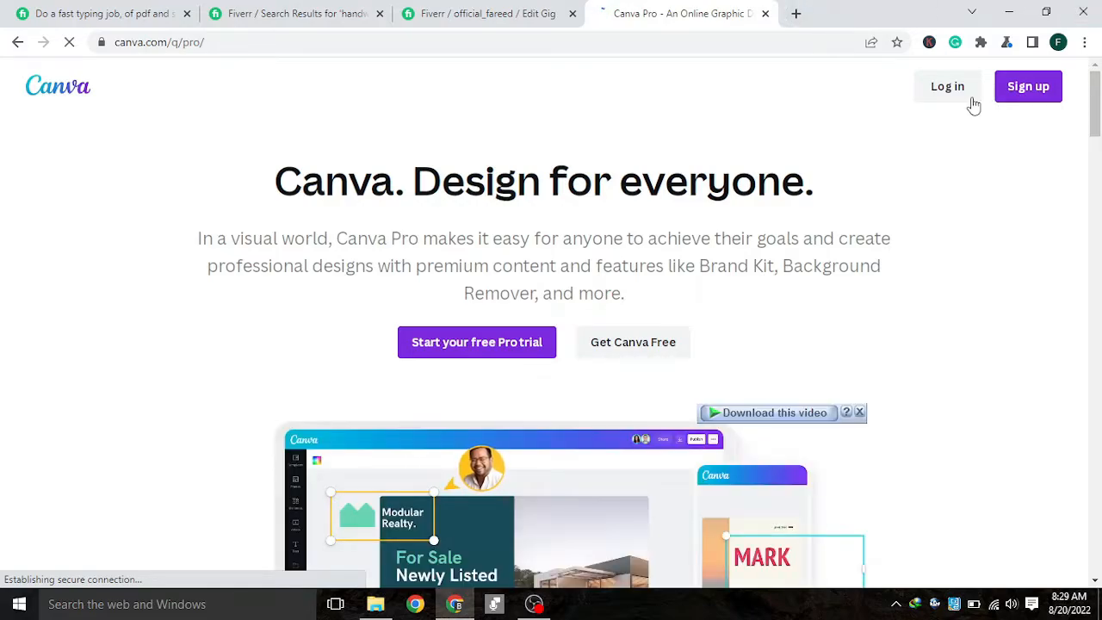
{"action": "left_click", "coordinate": [956, 92]}
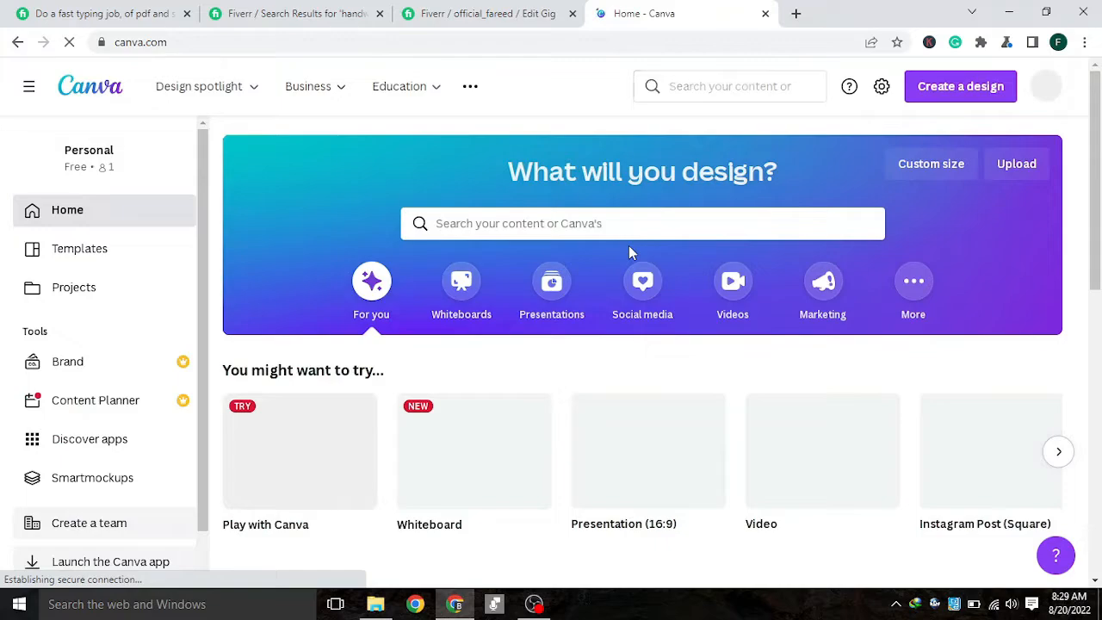
{"action": "left_click", "coordinate": [939, 90]}
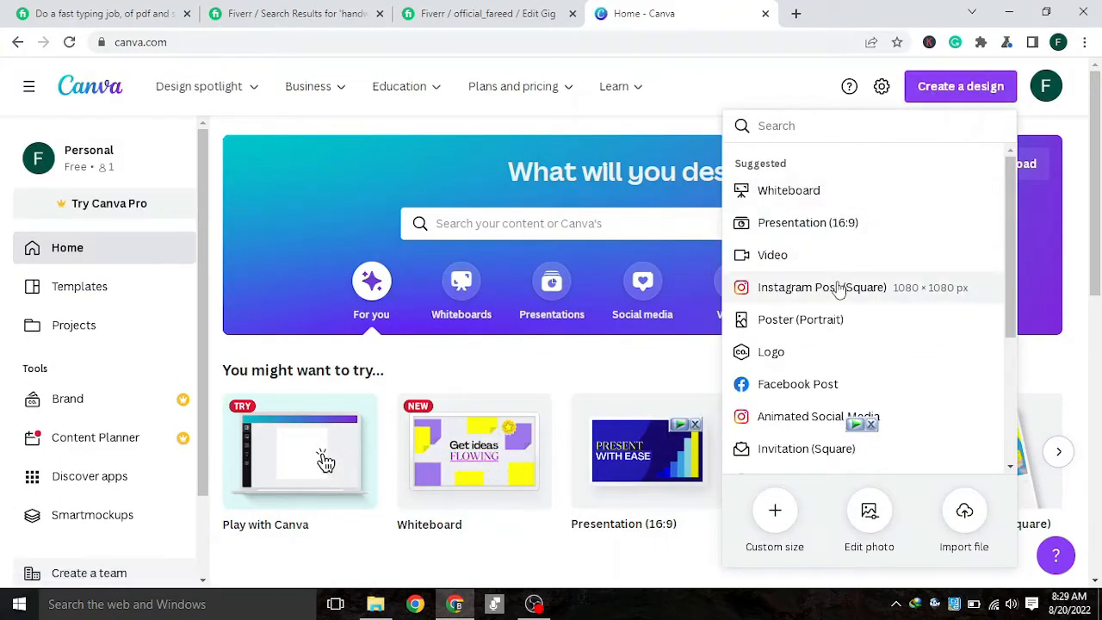
{"action": "scroll", "coordinate": [838, 289], "scroll_direction": "down", "scroll_amount": 2}
{"action": "scroll", "coordinate": [848, 280], "scroll_direction": "down", "scroll_amount": 2}
{"action": "scroll", "coordinate": [861, 286], "scroll_direction": "up", "scroll_amount": 3}
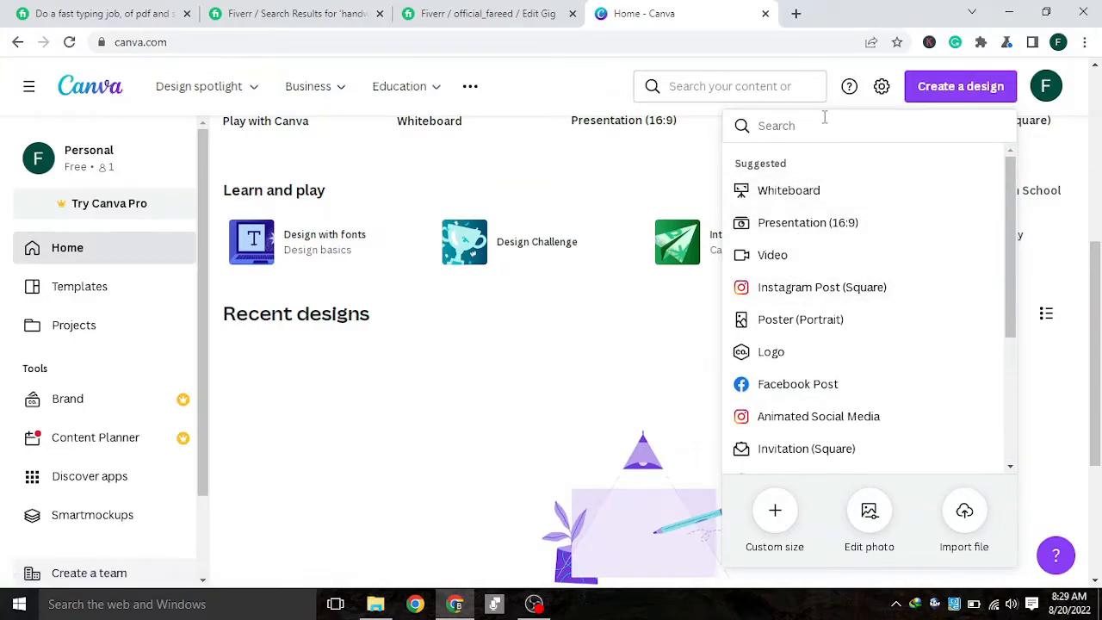
{"action": "left_click", "coordinate": [588, 175]}
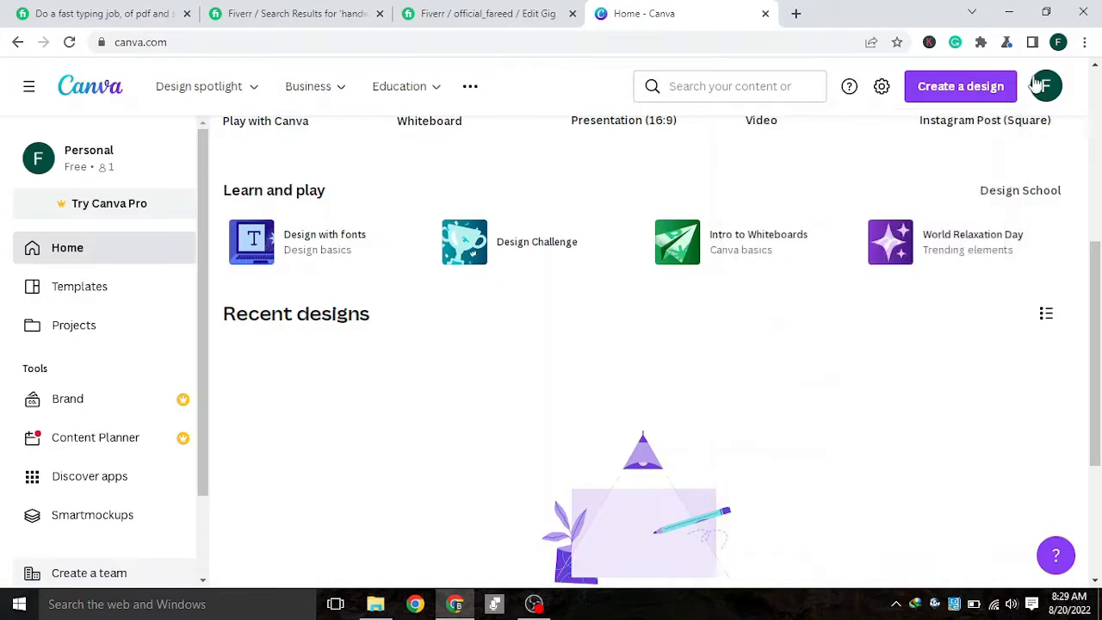
{"action": "scroll", "coordinate": [775, 216], "scroll_direction": "up", "scroll_amount": 5}
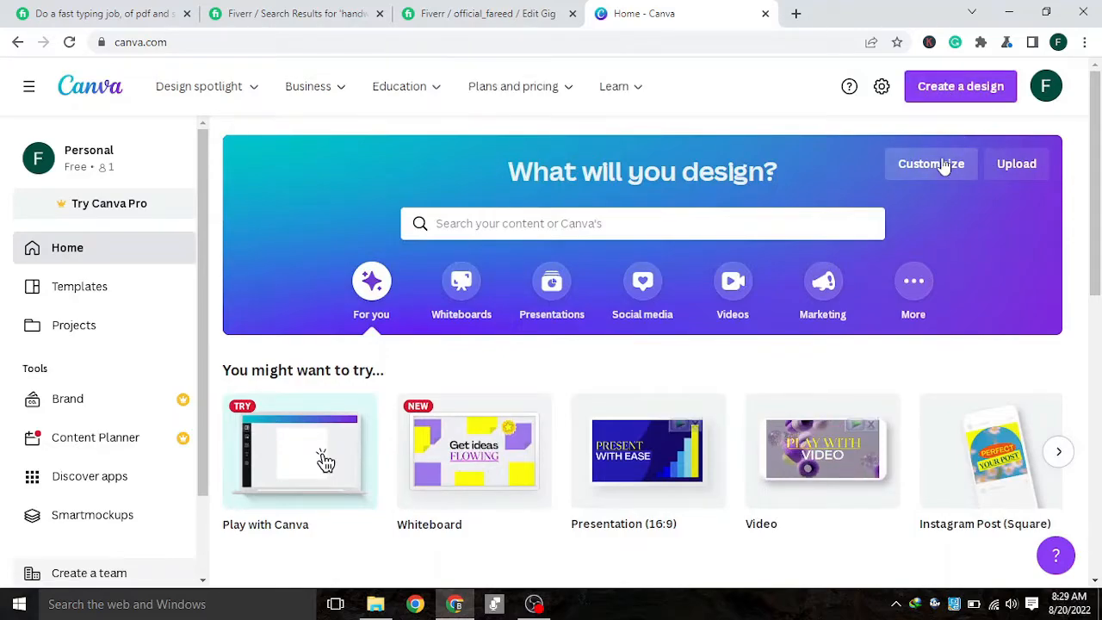
Create a new custom-size design 4000 px wide and 2416 px high, matching the maximum size in the Fiverr gig image guidelines
{"action": "left_click", "coordinate": [942, 166]}
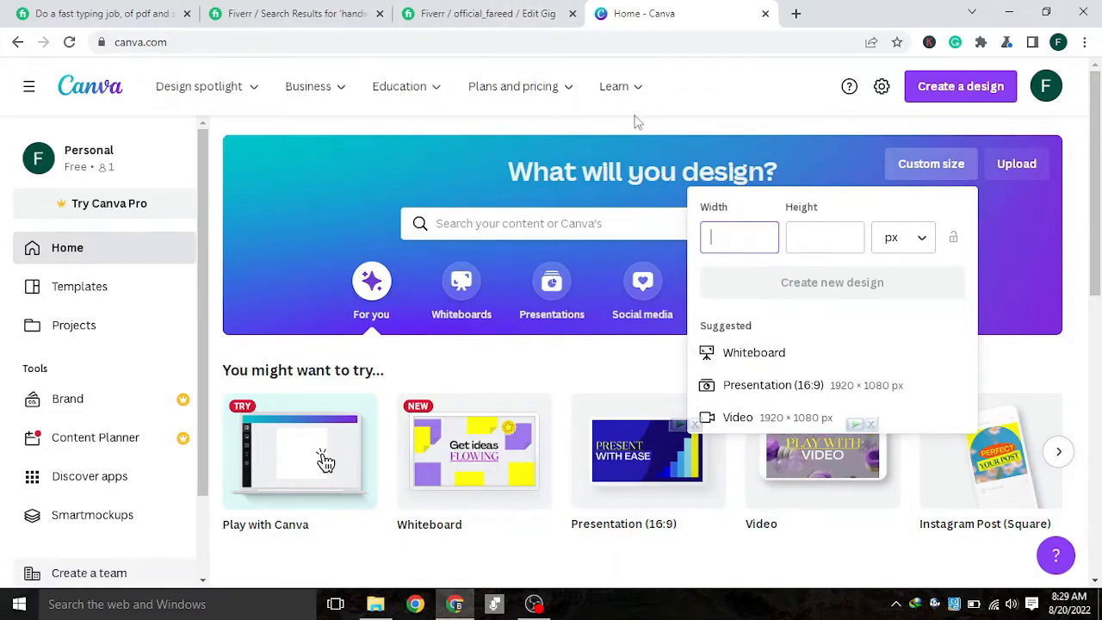
{"action": "left_click", "coordinate": [517, 9]}
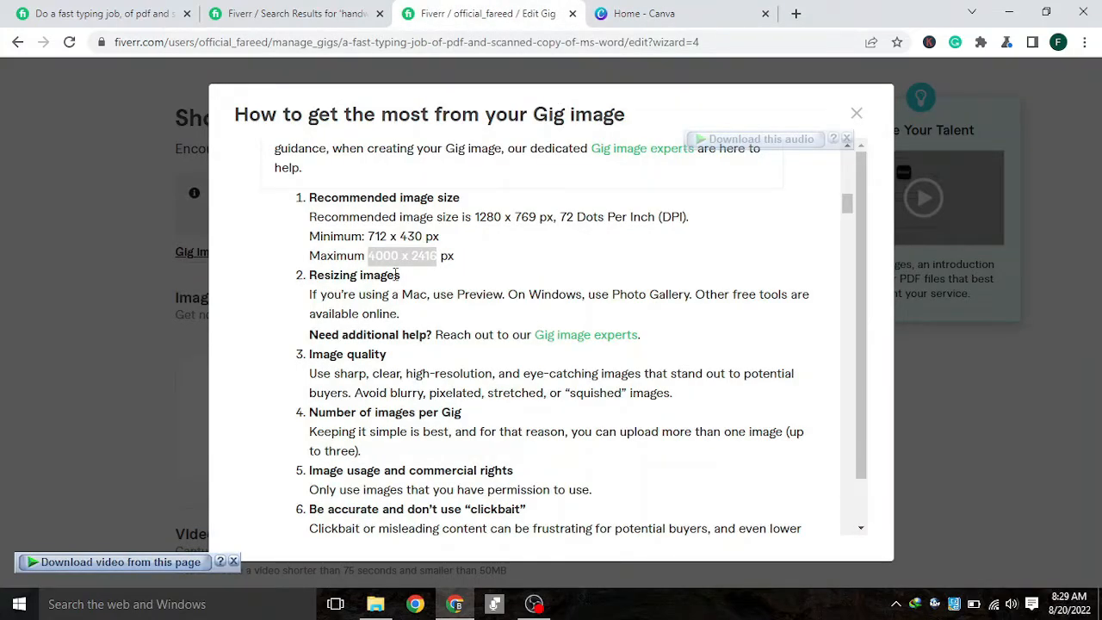
{"action": "left_click", "coordinate": [613, 11]}
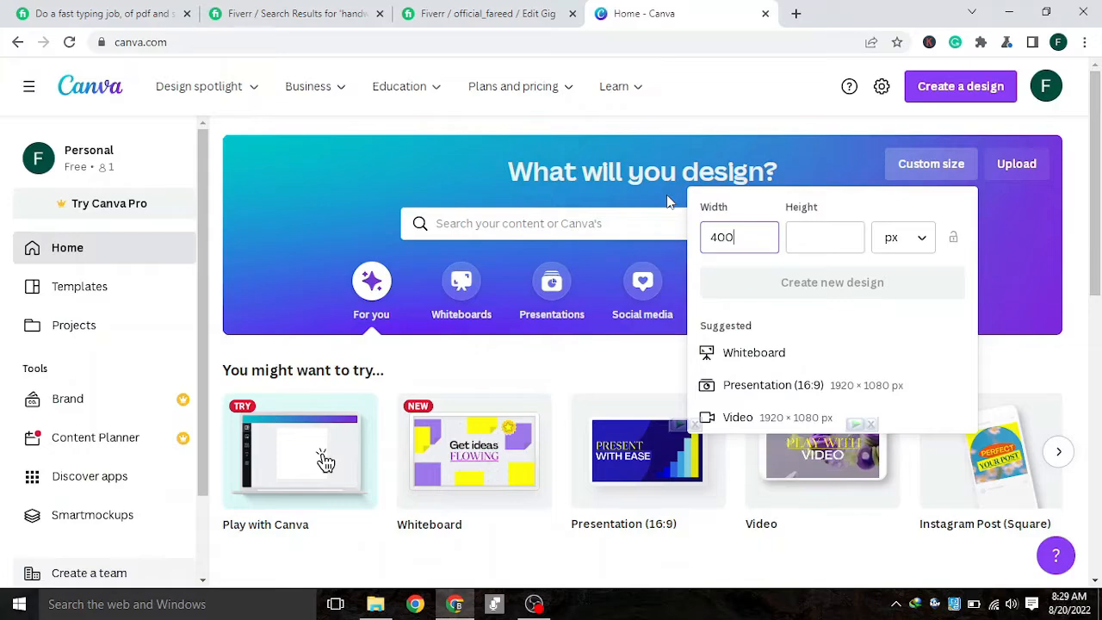
{"action": "left_click", "coordinate": [827, 234]}
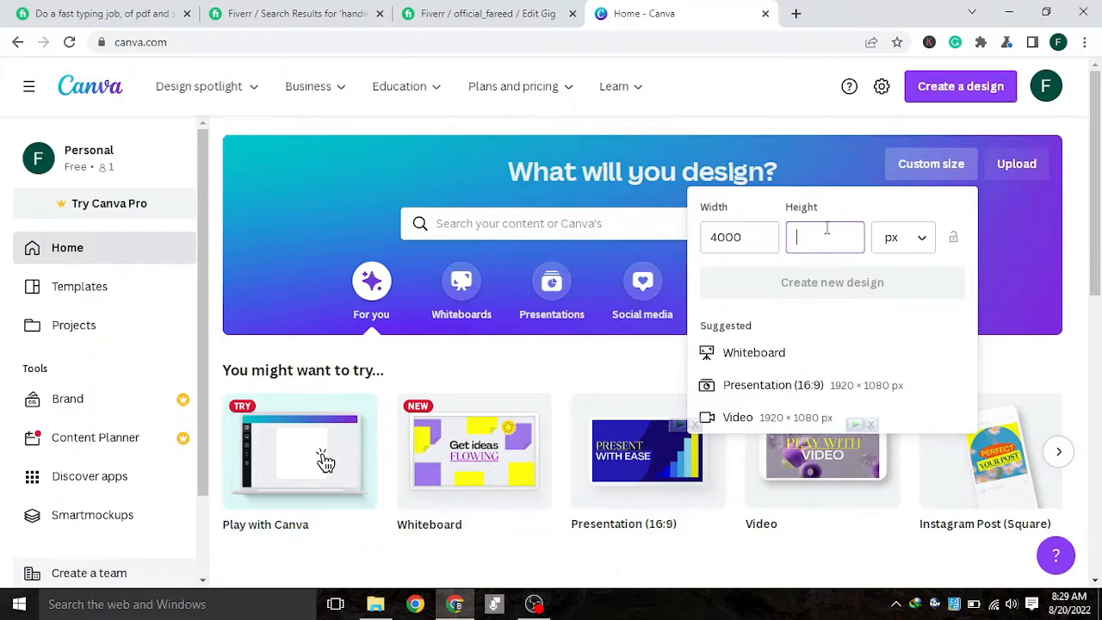
{"action": "type", "text": "2416"}
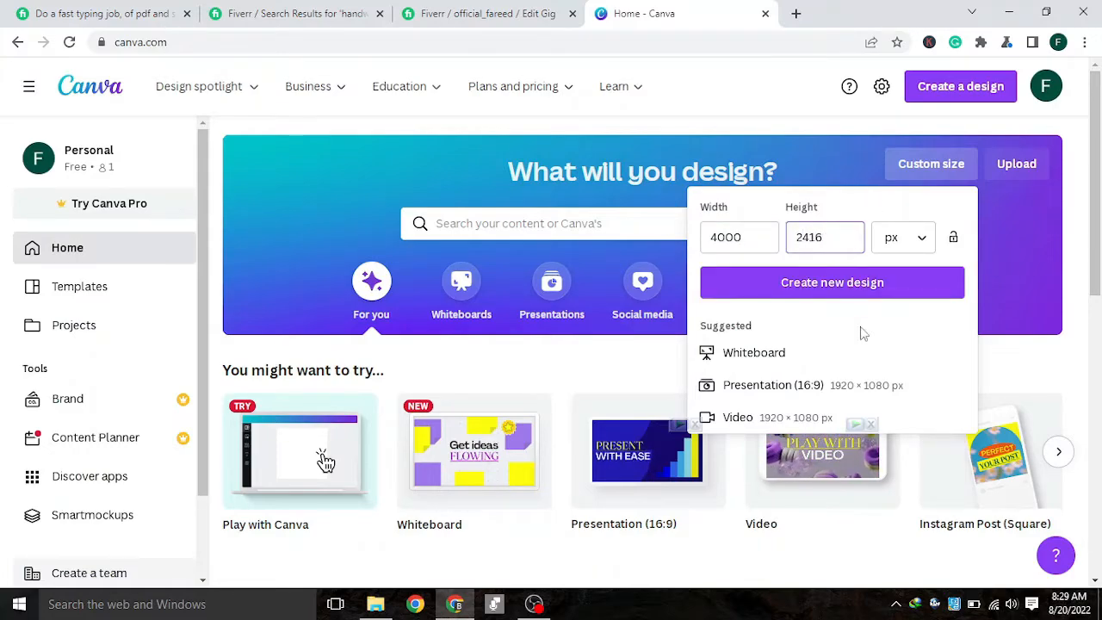
{"action": "left_click", "coordinate": [878, 286]}
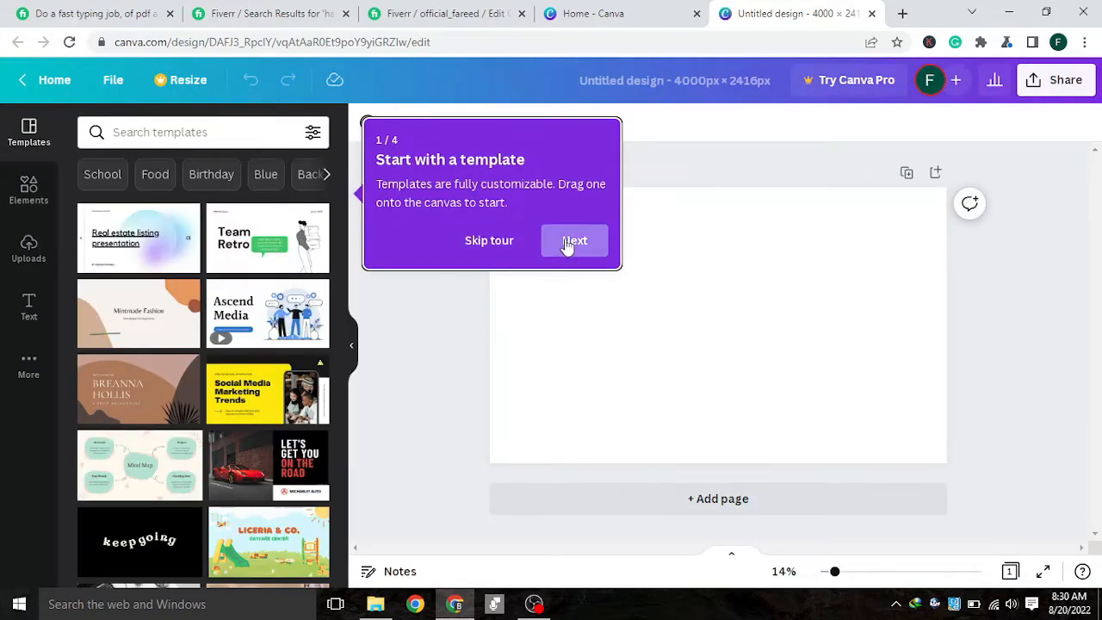
Go through all four pages of the introductory editor tour and dismiss it
{"action": "left_click", "coordinate": [571, 242]}
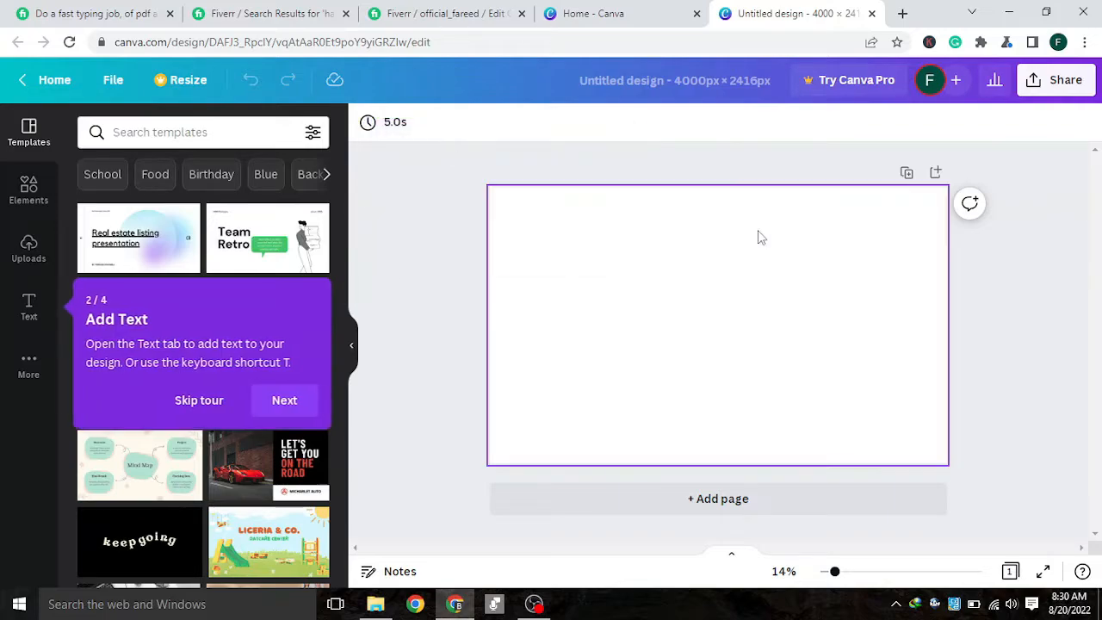
{"action": "left_click", "coordinate": [303, 401]}
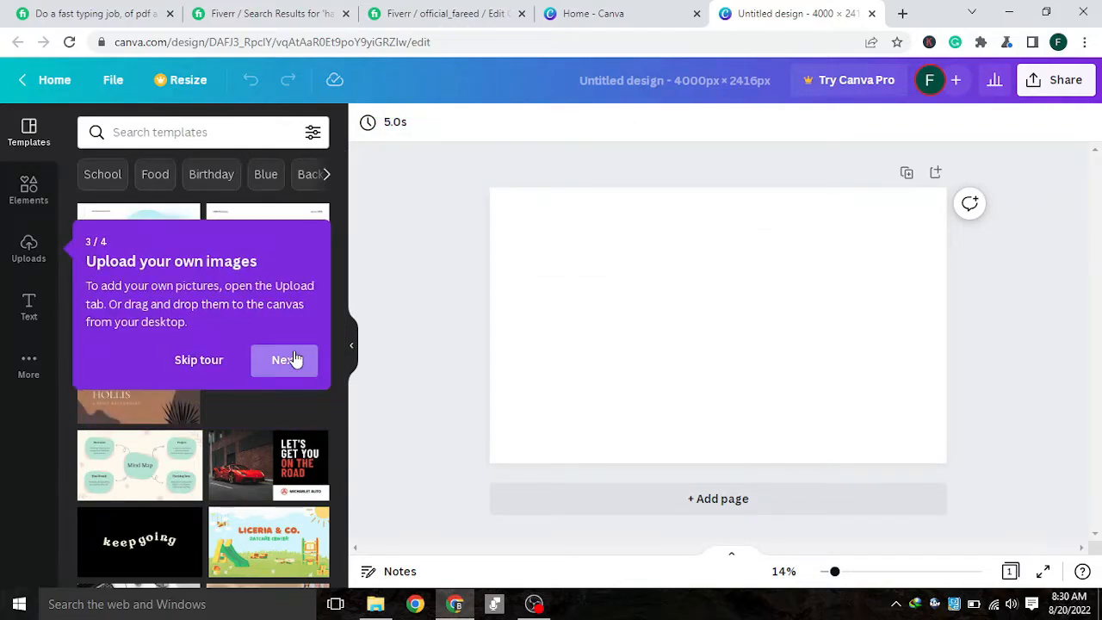
{"action": "left_click", "coordinate": [288, 359]}
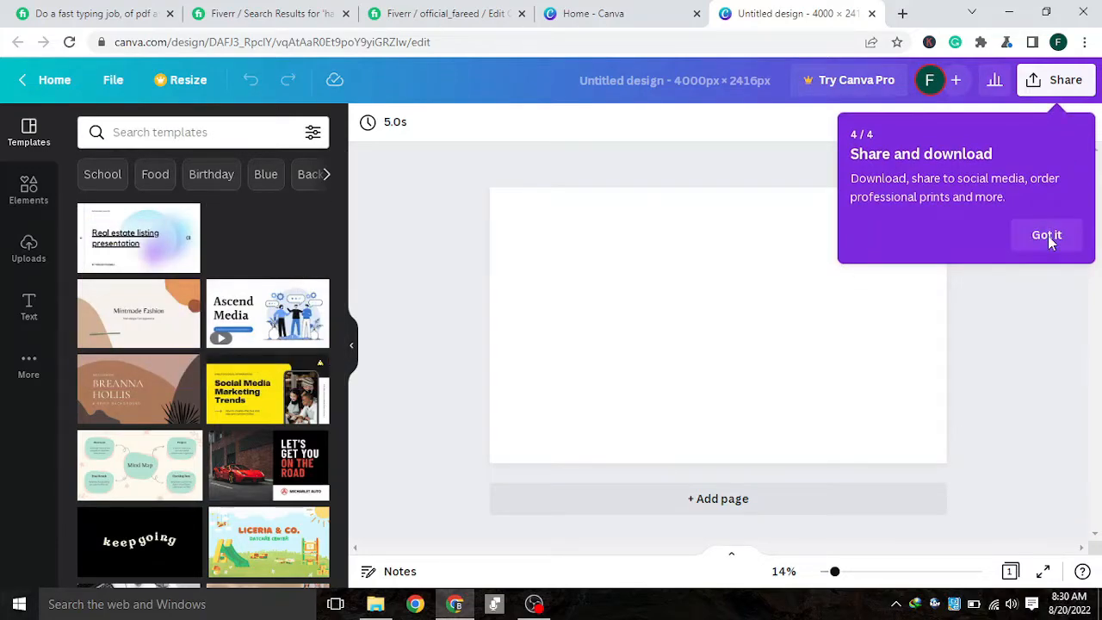
{"action": "left_click", "coordinate": [1047, 235]}
Browse the suggested templates for a design suited to the 4000 × 2416 px page
{"action": "scroll", "coordinate": [177, 422], "scroll_direction": "down", "scroll_amount": 4}
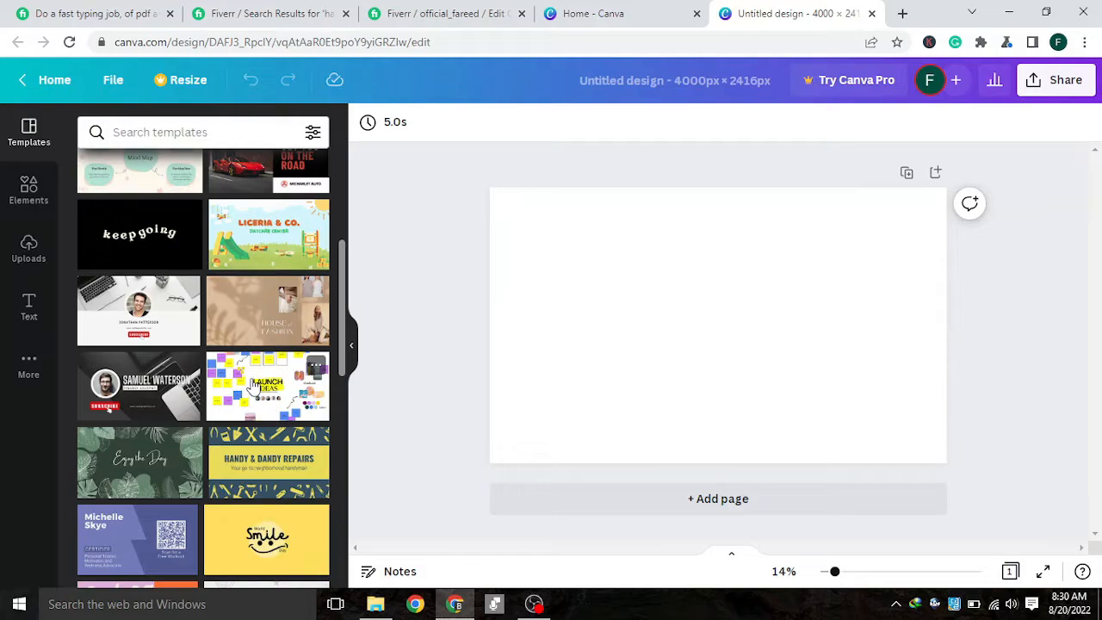
{"action": "scroll", "coordinate": [244, 440], "scroll_direction": "down", "scroll_amount": 2}
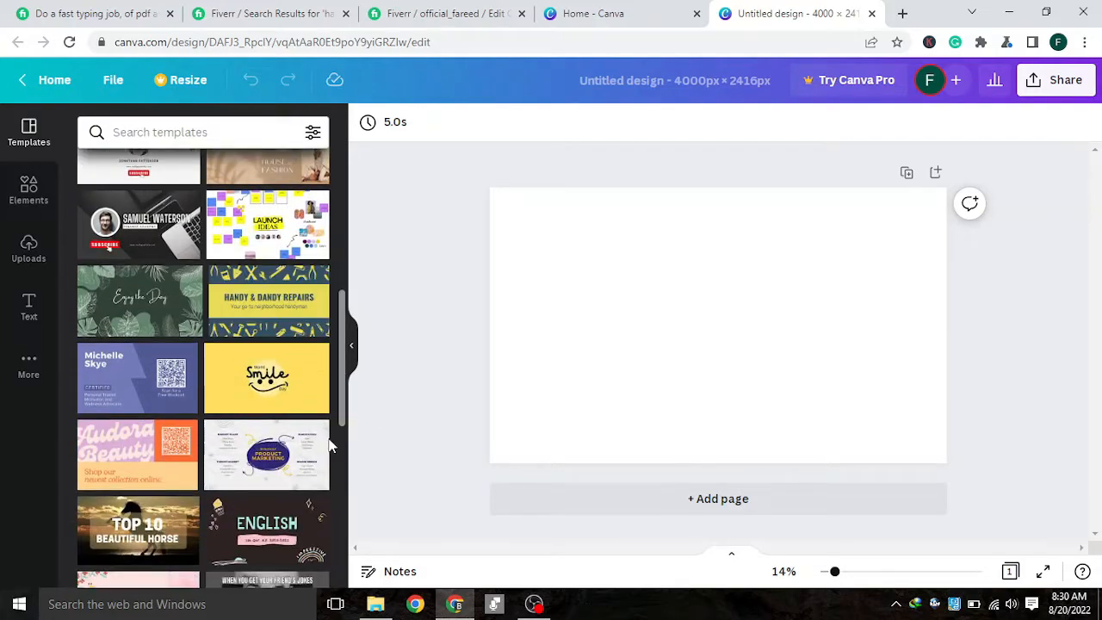
{"action": "scroll", "coordinate": [309, 432], "scroll_direction": "down", "scroll_amount": 1}
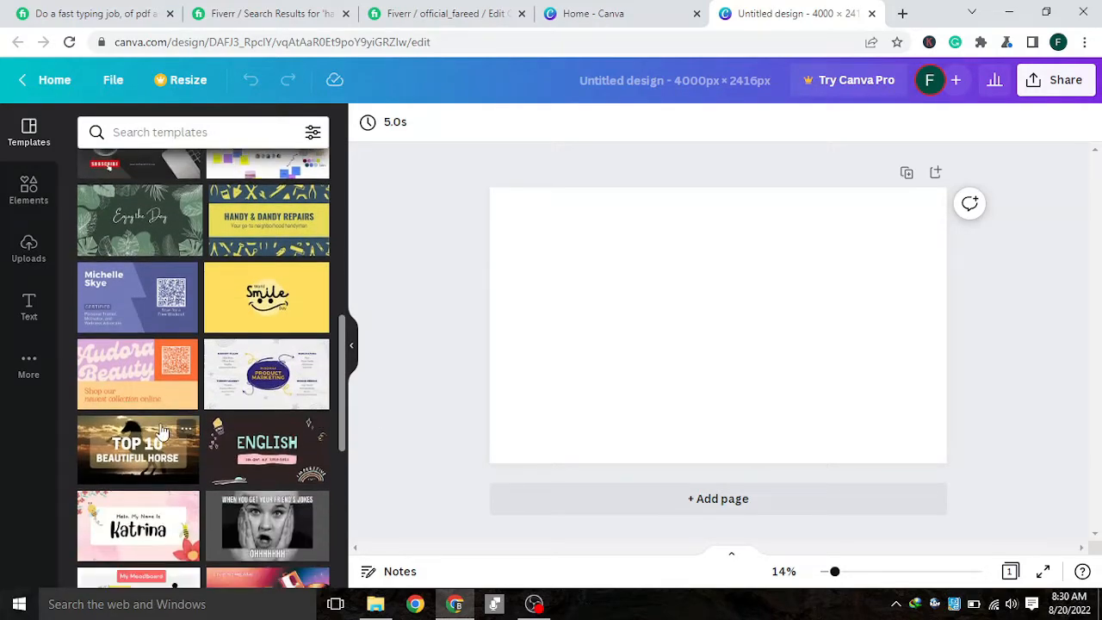
{"action": "scroll", "coordinate": [162, 430], "scroll_direction": "down", "scroll_amount": 2}
{"action": "scroll", "coordinate": [303, 322], "scroll_direction": "down", "scroll_amount": 3}
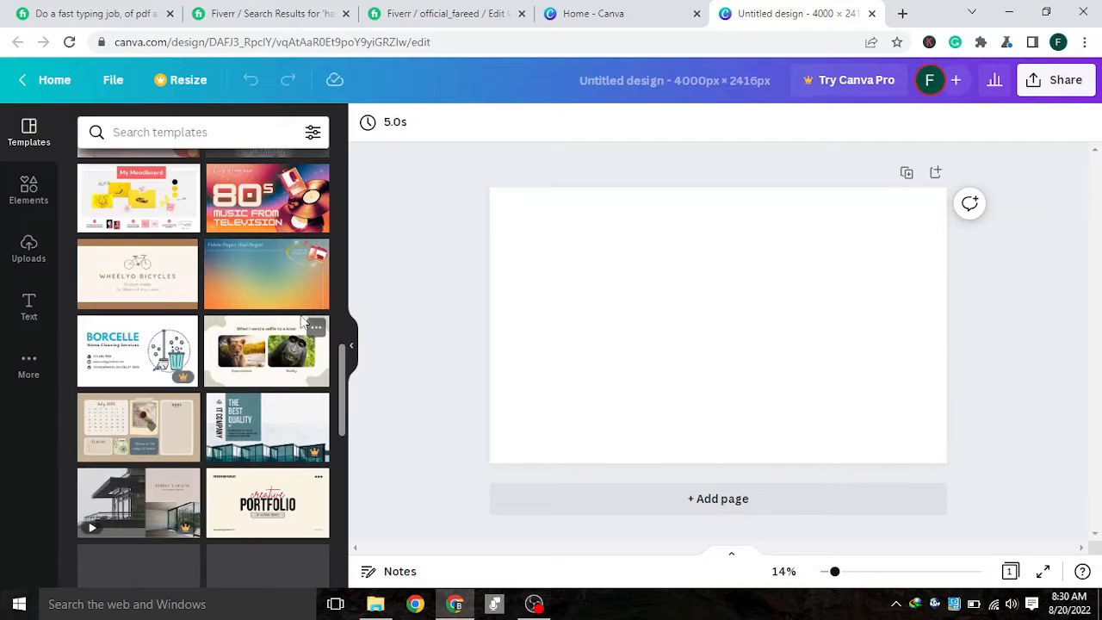
{"action": "scroll", "coordinate": [303, 322], "scroll_direction": "down", "scroll_amount": 2}
{"action": "scroll", "coordinate": [224, 430], "scroll_direction": "down", "scroll_amount": 3}
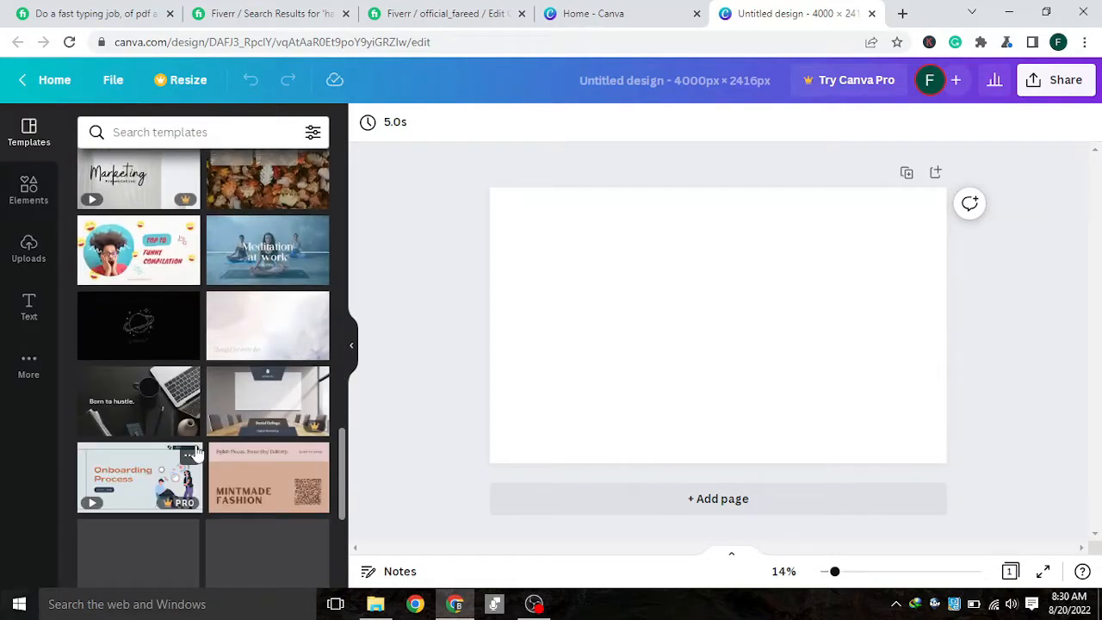
{"action": "scroll", "coordinate": [196, 451], "scroll_direction": "up", "scroll_amount": 15}
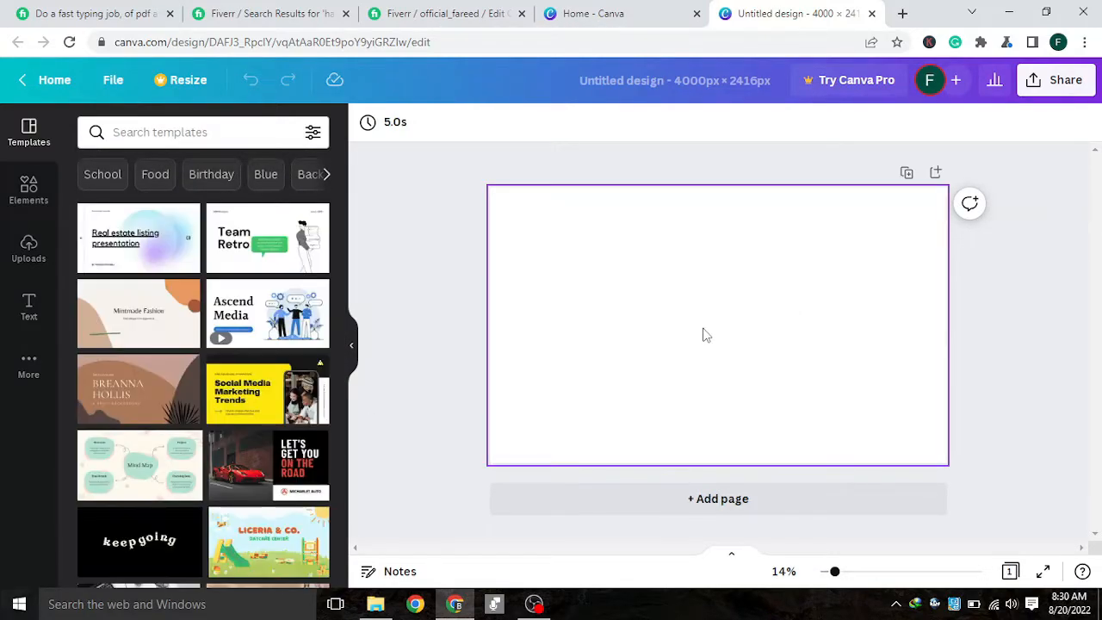
Preview the pages of the Black and Yellow Modern Social Media Marketing Trends Presentation template and return to the template list
{"action": "left_click", "coordinate": [705, 334]}
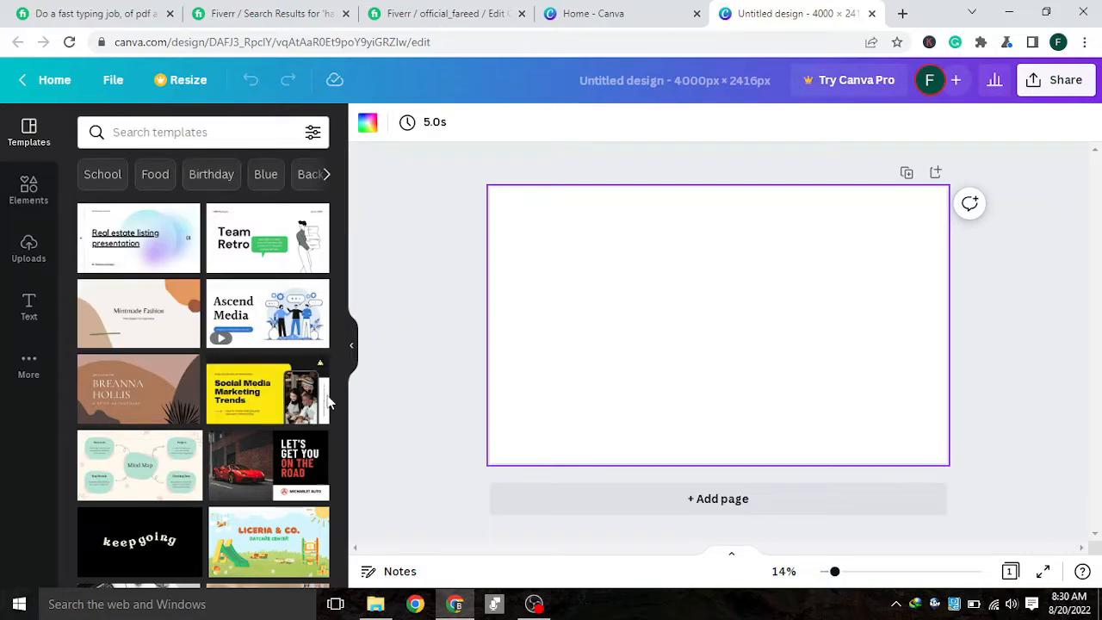
{"action": "left_click", "coordinate": [274, 399]}
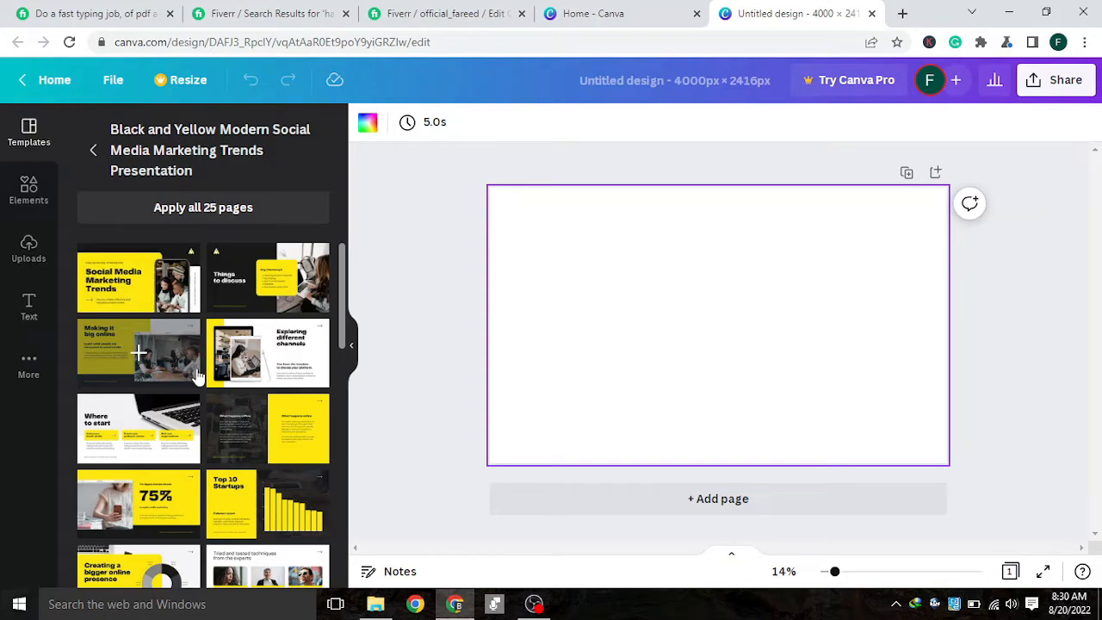
{"action": "left_click", "coordinate": [94, 152]}
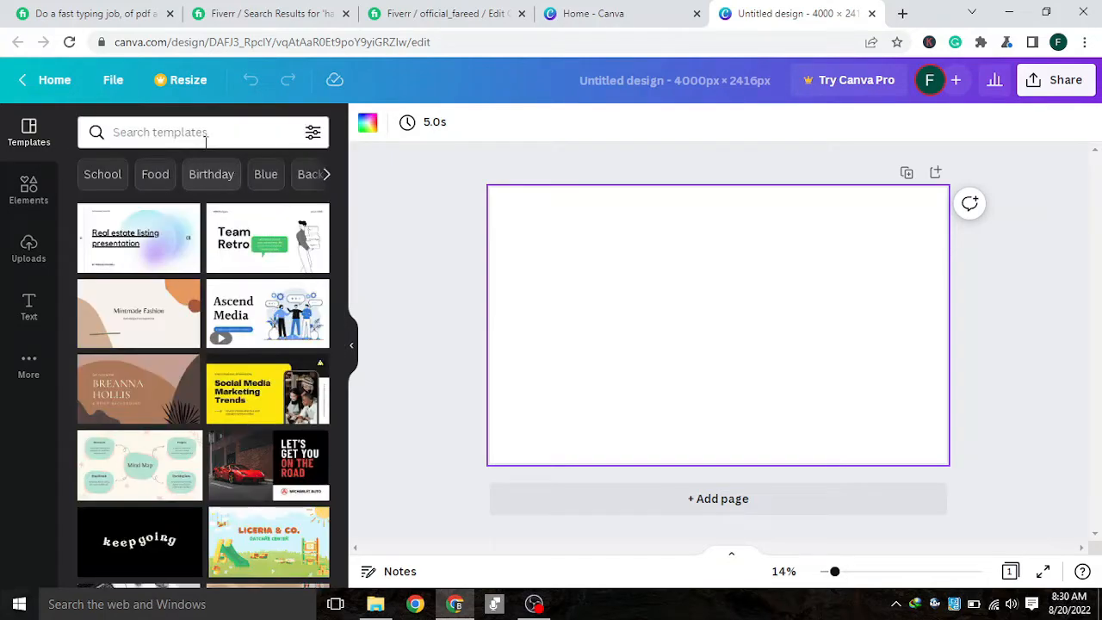
Search the templates for "fiverrr" and clear the search
{"action": "type", "text": "fiverr"}
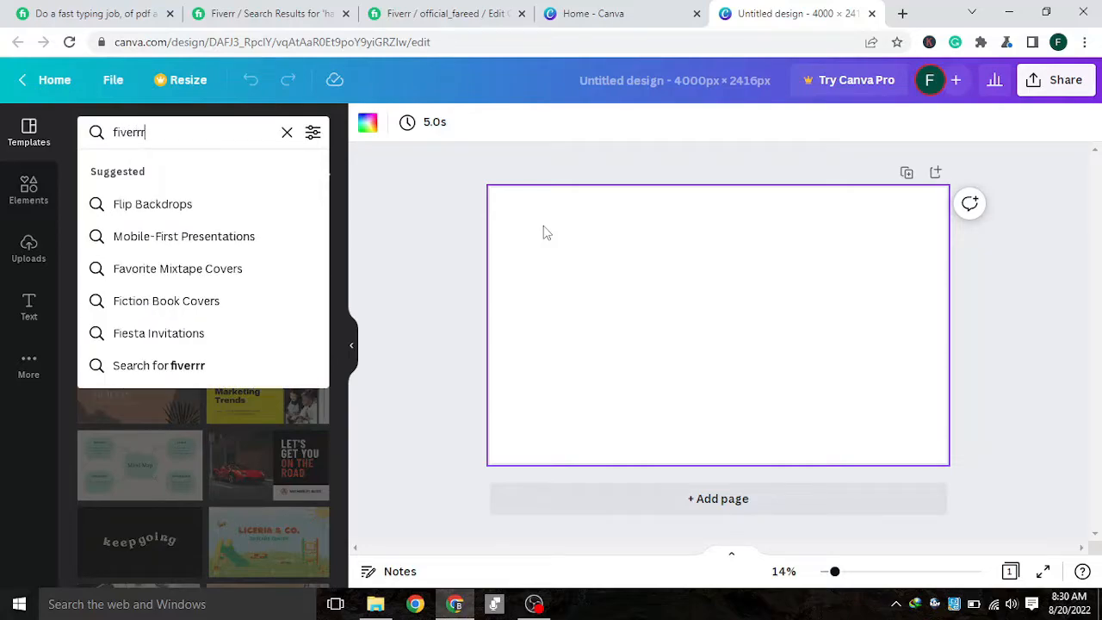
{"action": "key", "text": "Return"}
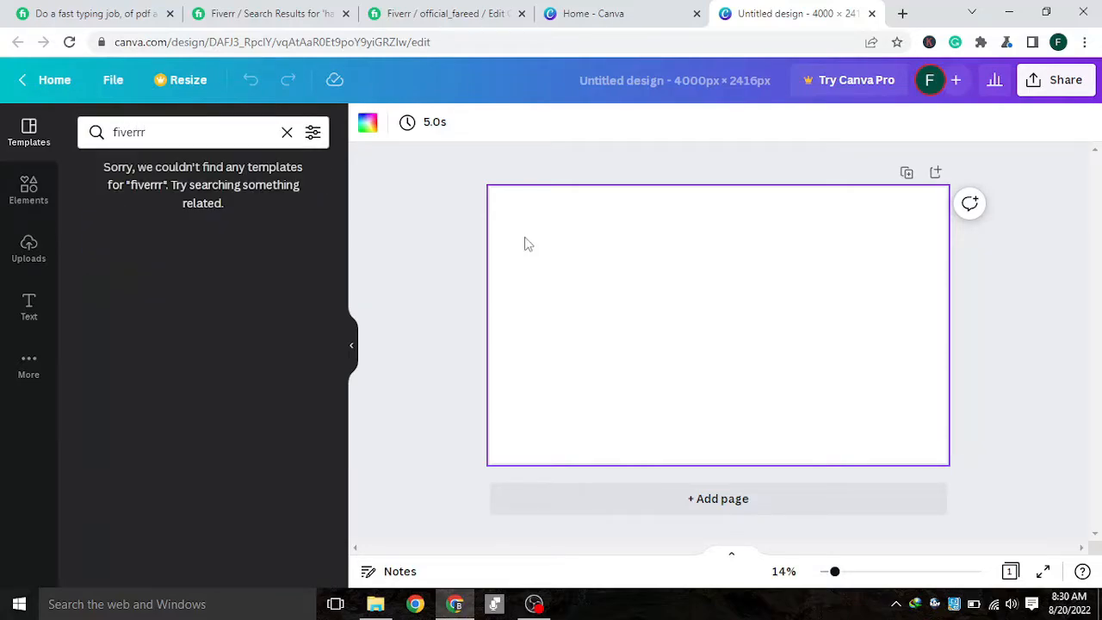
{"action": "left_click", "coordinate": [286, 132]}
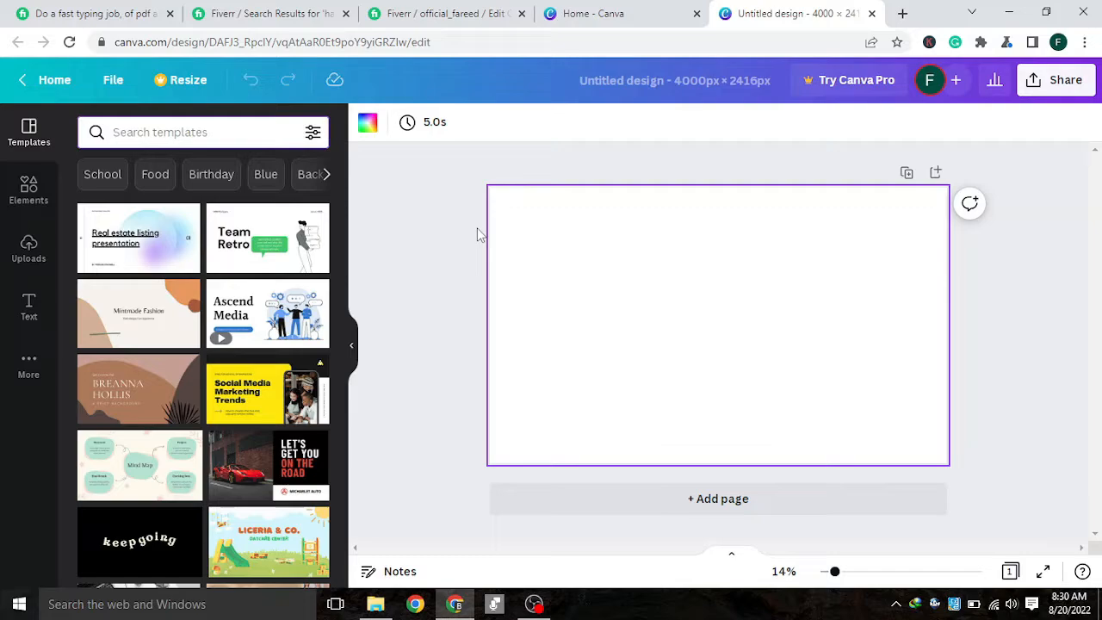
Search the templates for "laptop" and look through the matching designs
{"action": "type", "text": "laptop"}
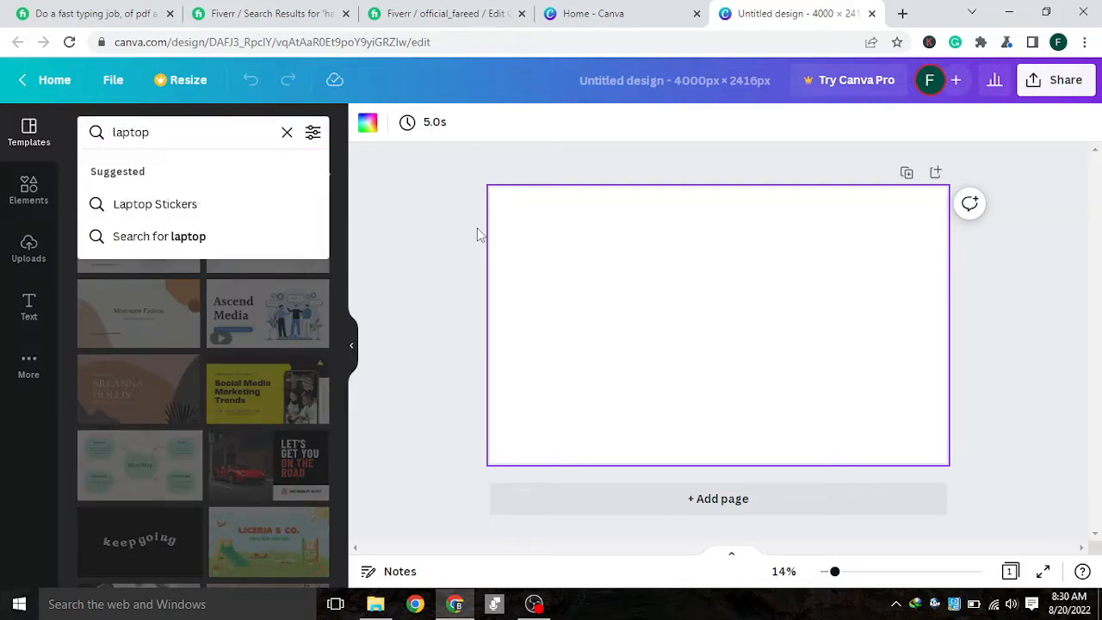
{"action": "key", "text": "Down"}
{"action": "key", "text": "Down"}
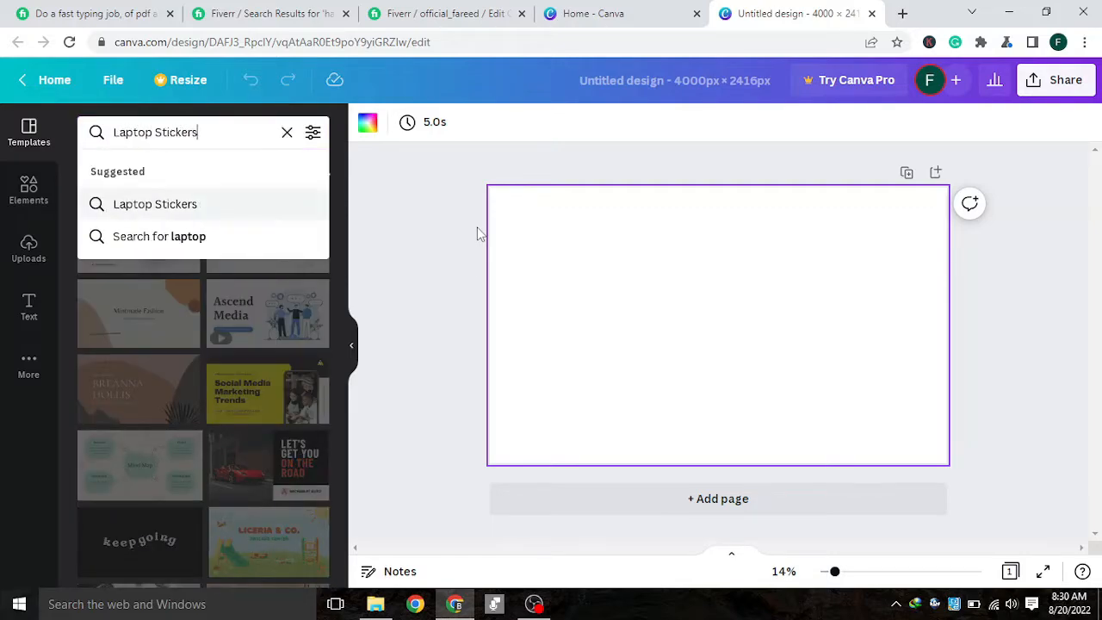
{"action": "key", "text": "Return"}
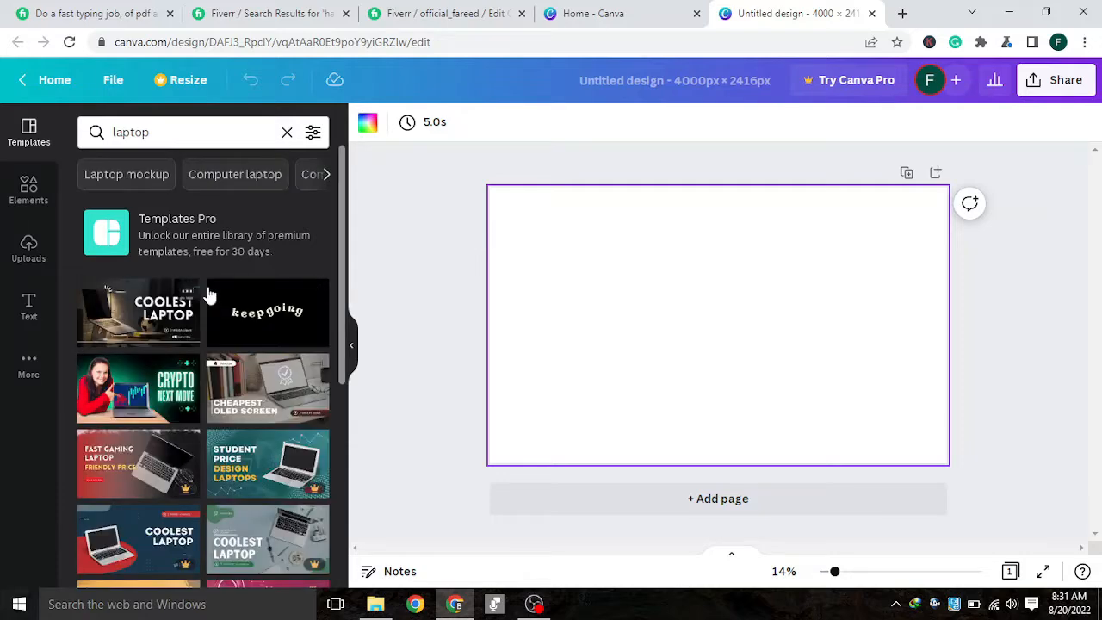
{"action": "scroll", "coordinate": [203, 482], "scroll_direction": "down", "scroll_amount": 1}
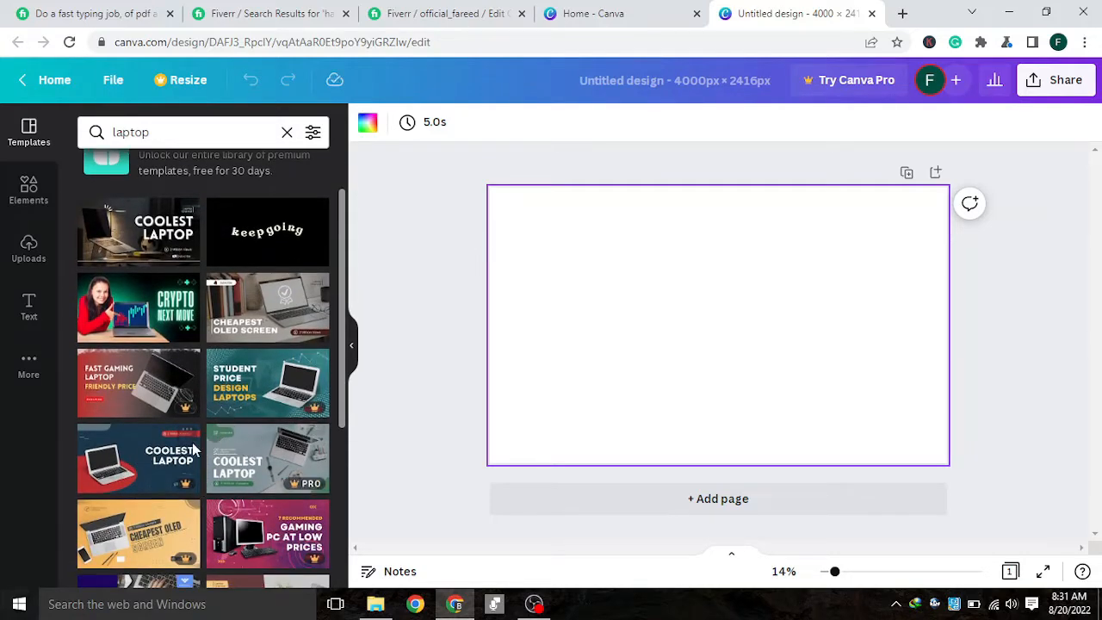
{"action": "scroll", "coordinate": [198, 430], "scroll_direction": "down", "scroll_amount": 2}
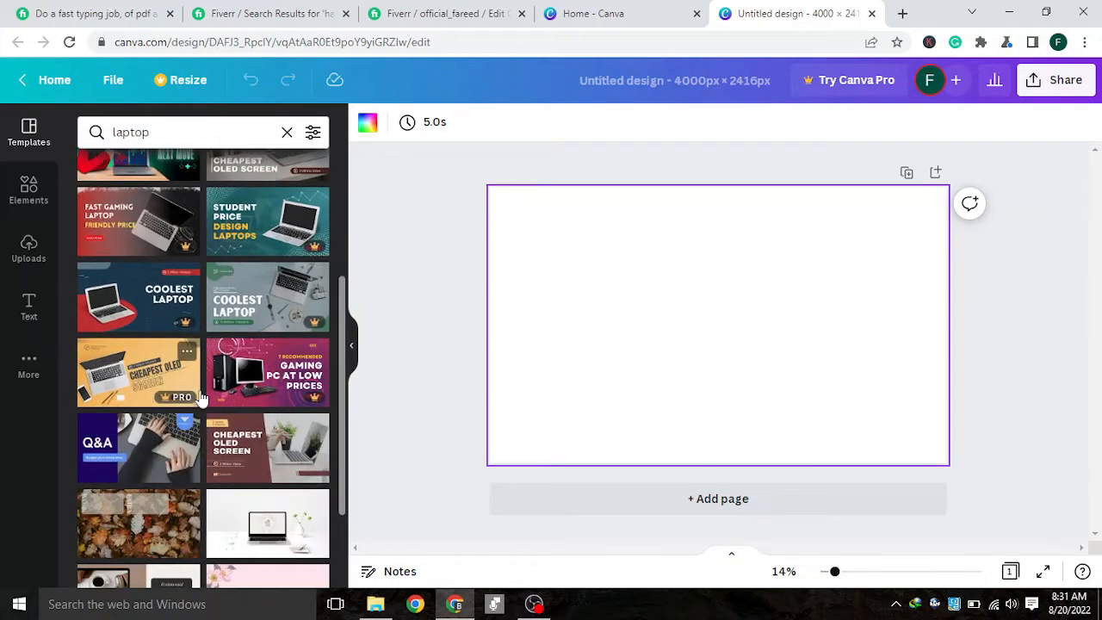
{"action": "scroll", "coordinate": [239, 433], "scroll_direction": "down", "scroll_amount": 2}
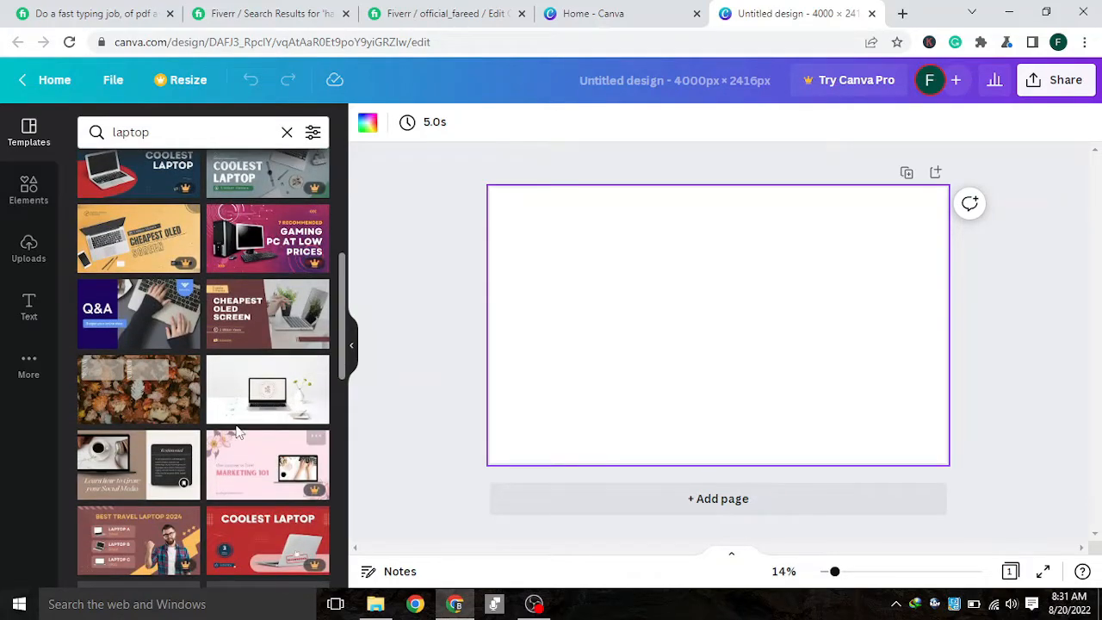
{"action": "scroll", "coordinate": [238, 434], "scroll_direction": "down", "scroll_amount": 2}
{"action": "scroll", "coordinate": [188, 276], "scroll_direction": "up", "scroll_amount": 1}
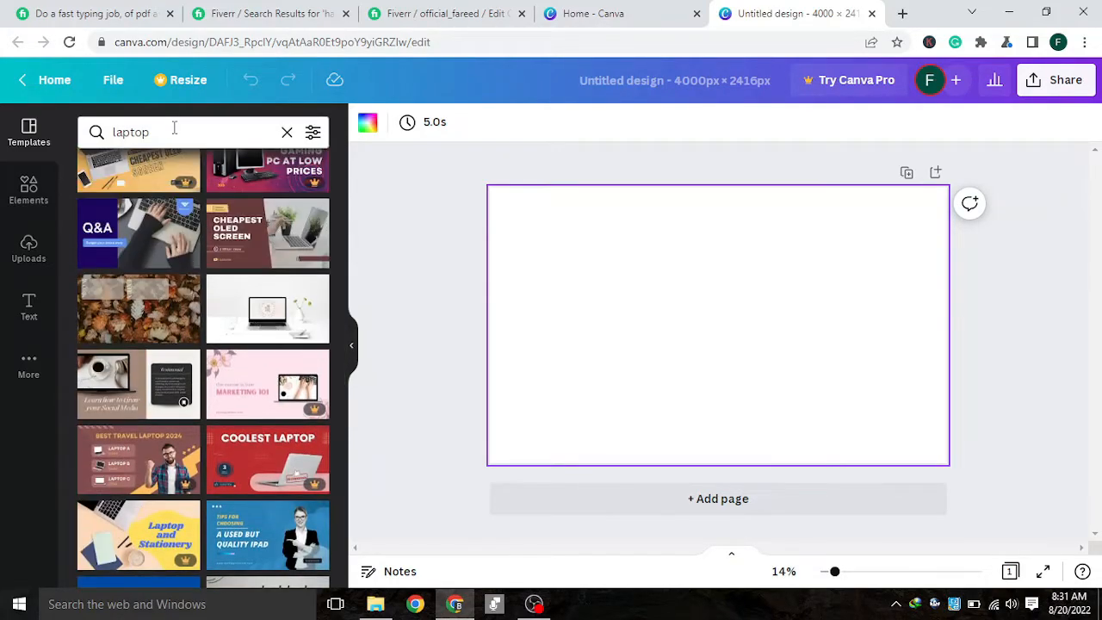
Replace the template search with "data entry" and look through the matching designs
{"action": "left_click", "coordinate": [181, 142]}
{"action": "key", "text": "ctrl+a"}
{"action": "key", "text": "BackSpace"}
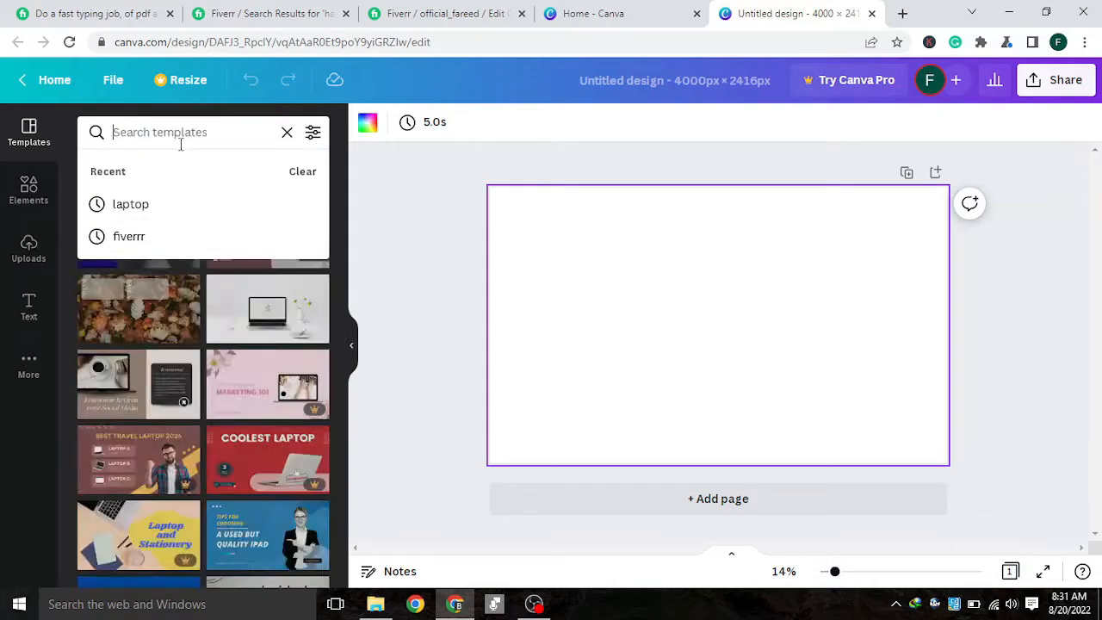
{"action": "type", "text": "data entry"}
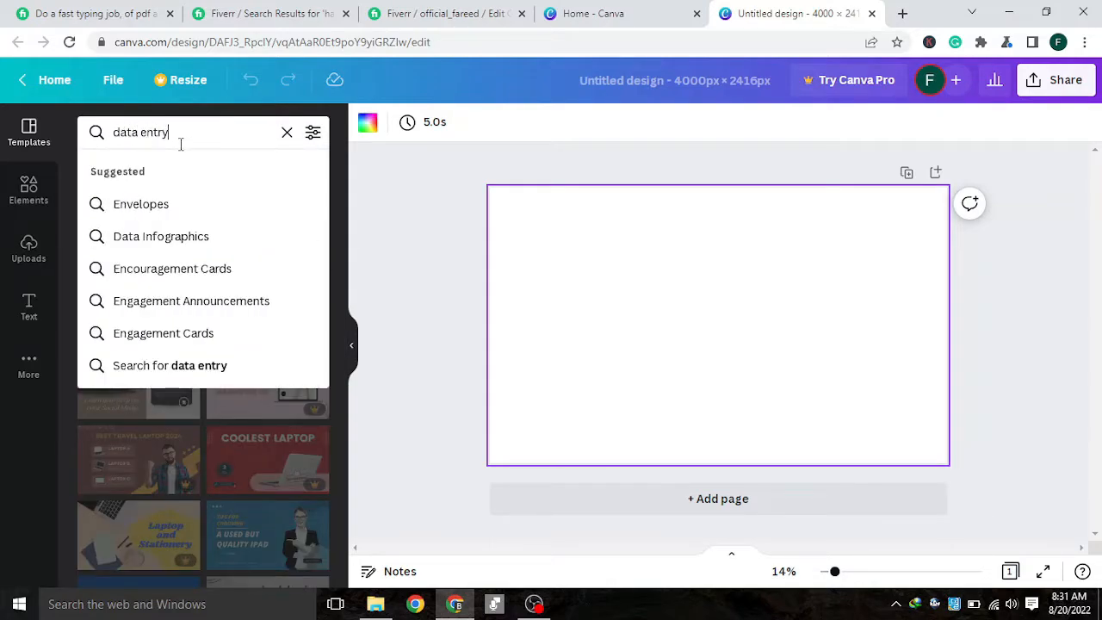
{"action": "key", "text": "Return"}
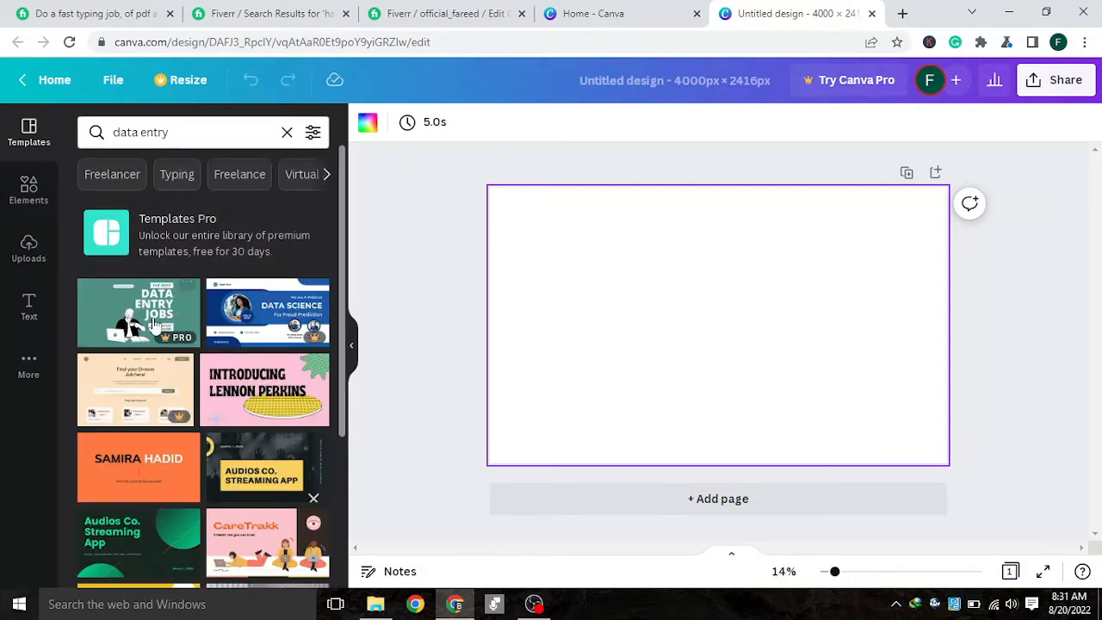
{"action": "scroll", "coordinate": [197, 349], "scroll_direction": "down", "scroll_amount": 3}
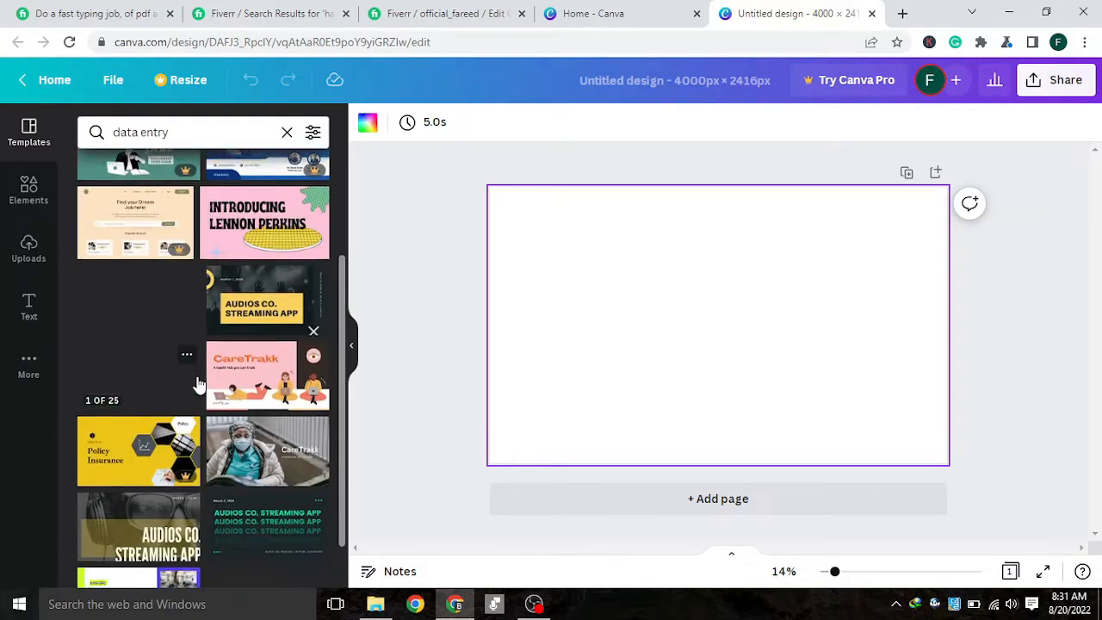
{"action": "scroll", "coordinate": [196, 381], "scroll_direction": "down", "scroll_amount": 1}
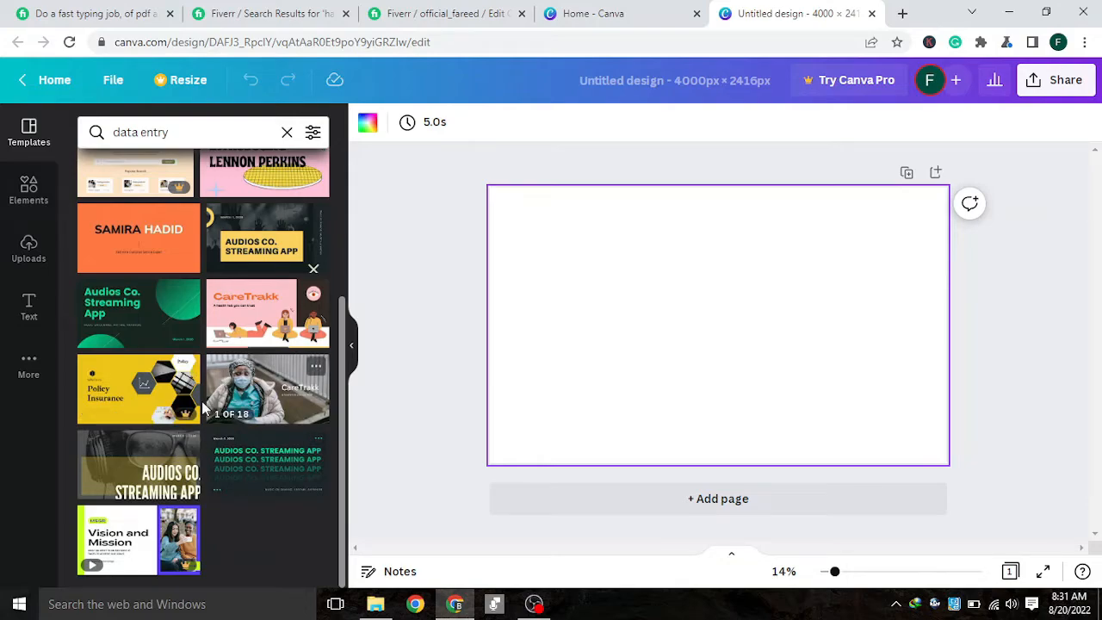
{"action": "scroll", "coordinate": [271, 441], "scroll_direction": "up", "scroll_amount": 1}
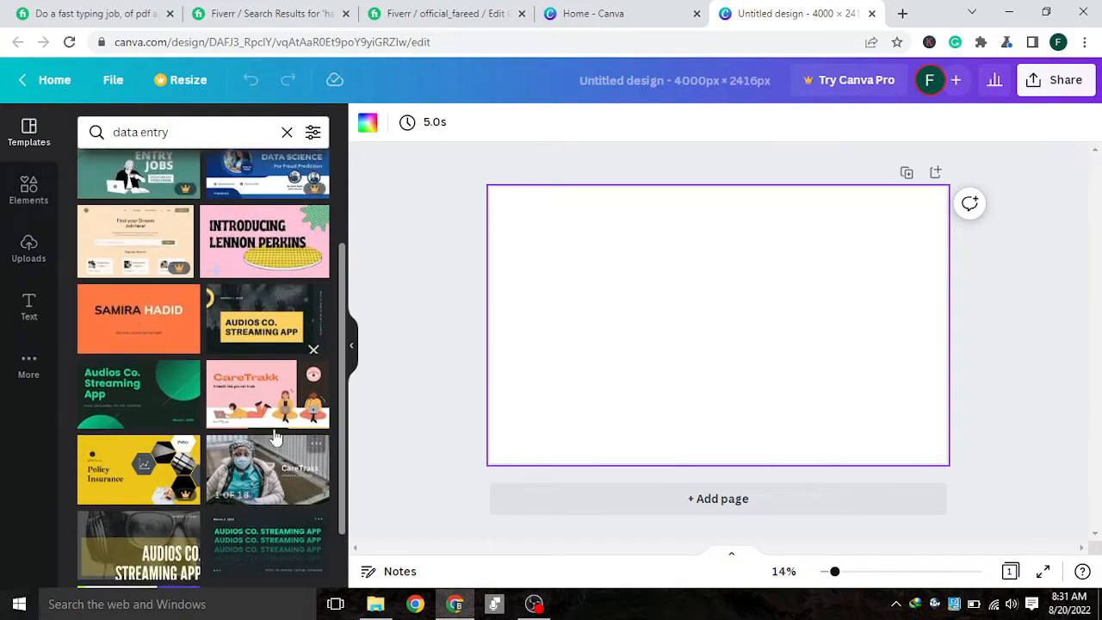
{"action": "scroll", "coordinate": [271, 439], "scroll_direction": "up", "scroll_amount": 2}
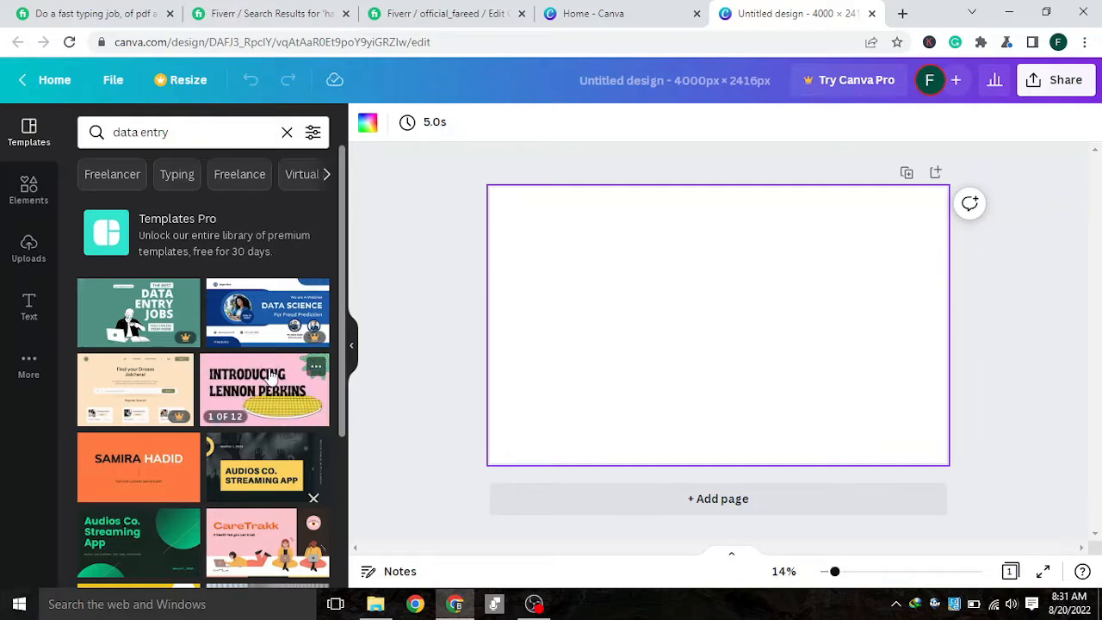
{"action": "scroll", "coordinate": [272, 377], "scroll_direction": "down", "scroll_amount": 5}
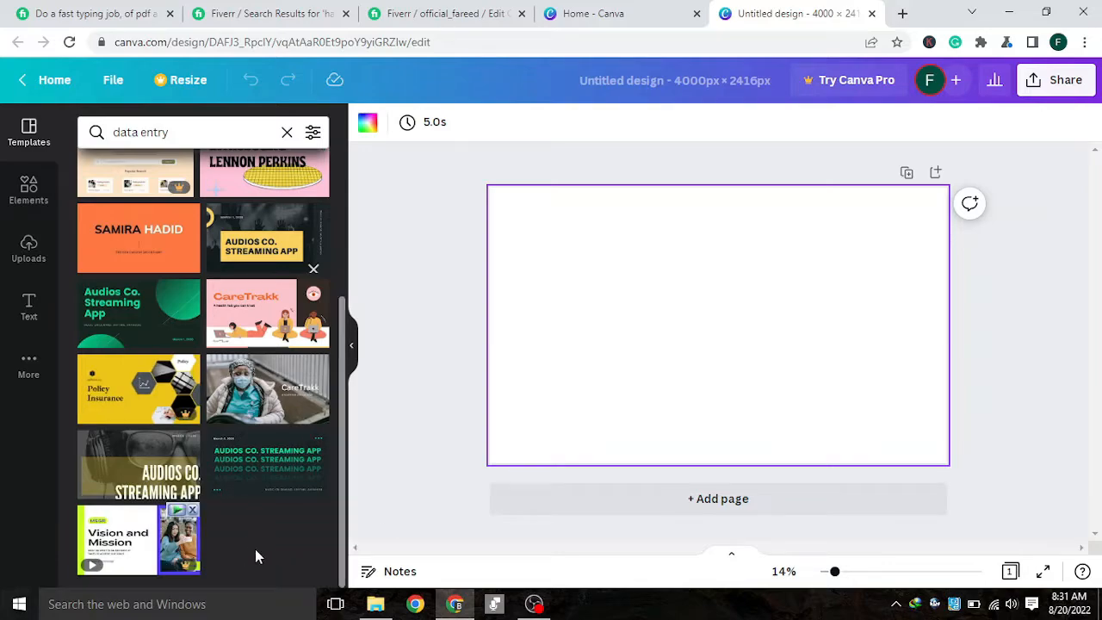
{"action": "scroll", "coordinate": [148, 560], "scroll_direction": "up", "scroll_amount": 5}
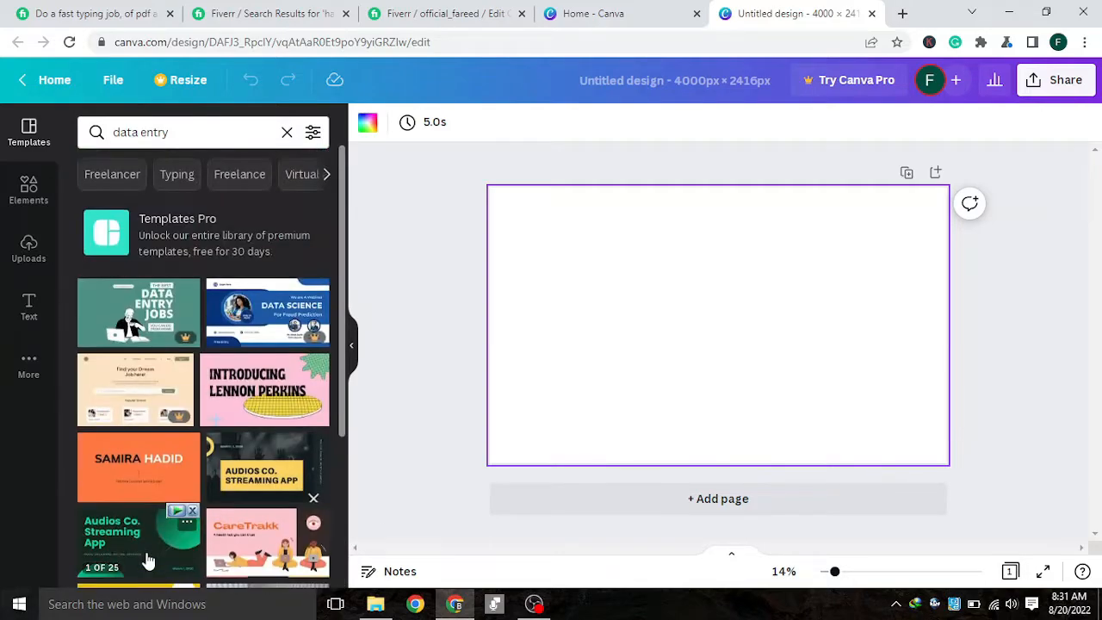
Search the templates for the suggested term "Data Infographics" and return to browsing the default template list
{"action": "left_click", "coordinate": [200, 135]}
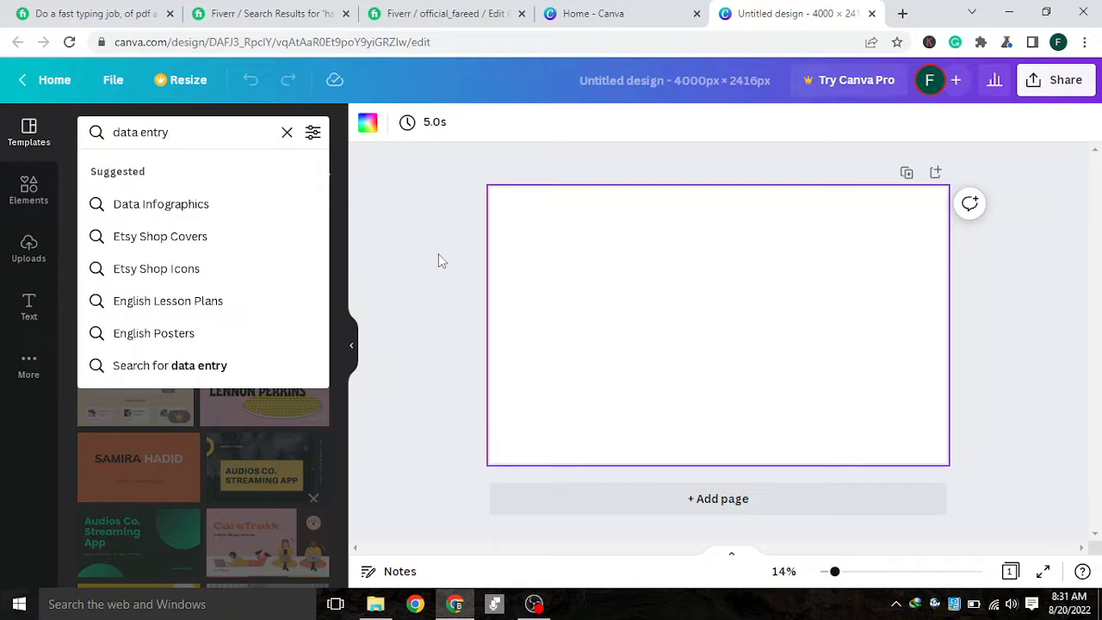
{"action": "left_click", "coordinate": [148, 207]}
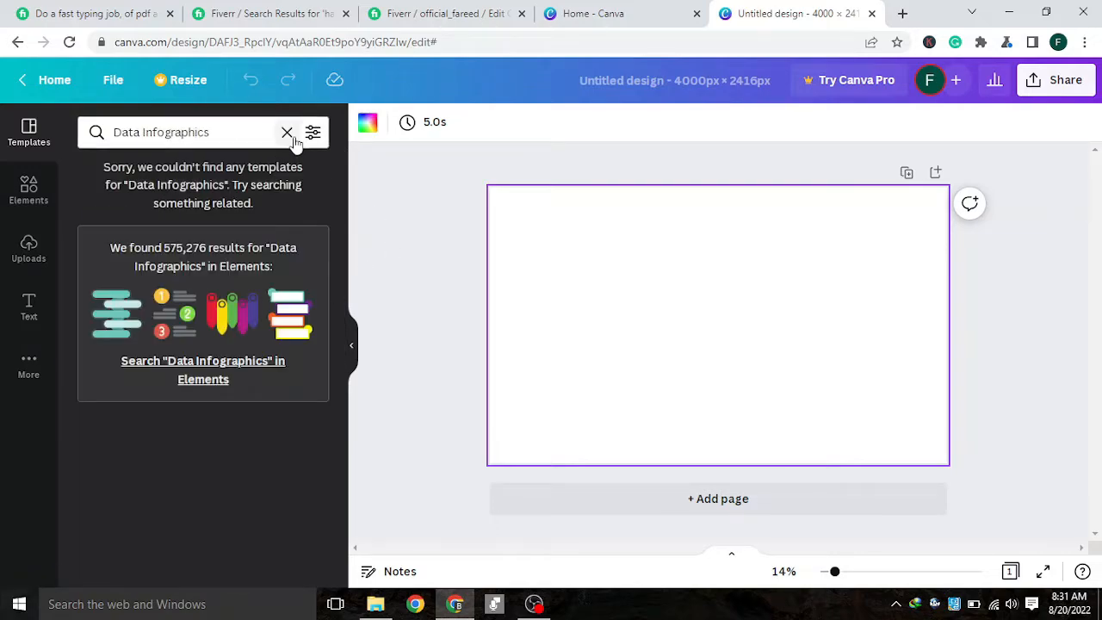
{"action": "left_click", "coordinate": [287, 133]}
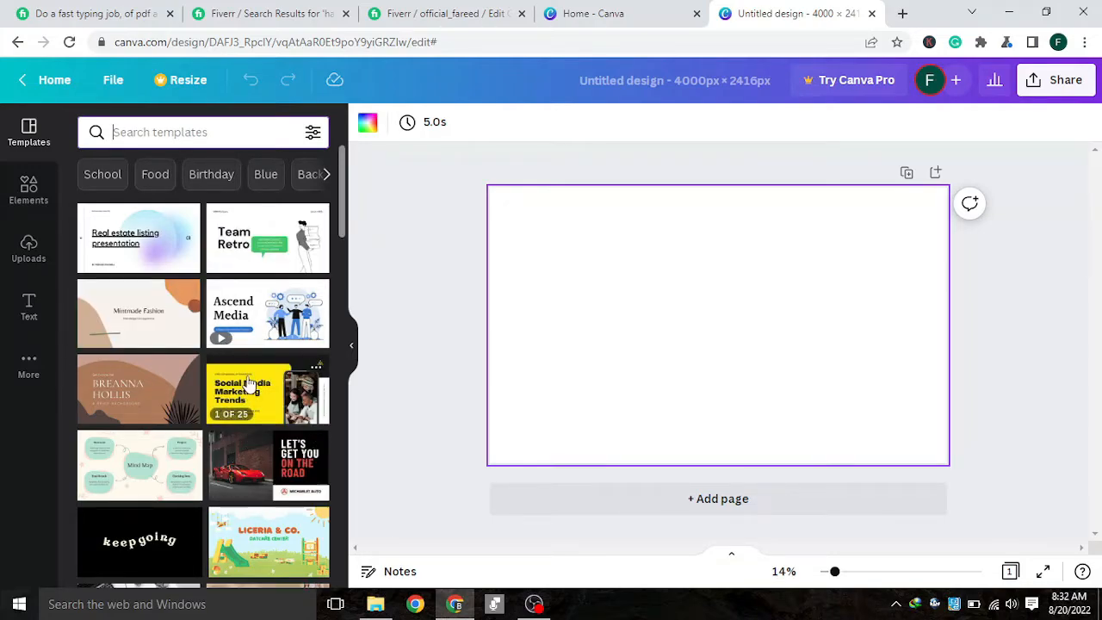
{"action": "scroll", "coordinate": [269, 474], "scroll_direction": "down", "scroll_amount": 3}
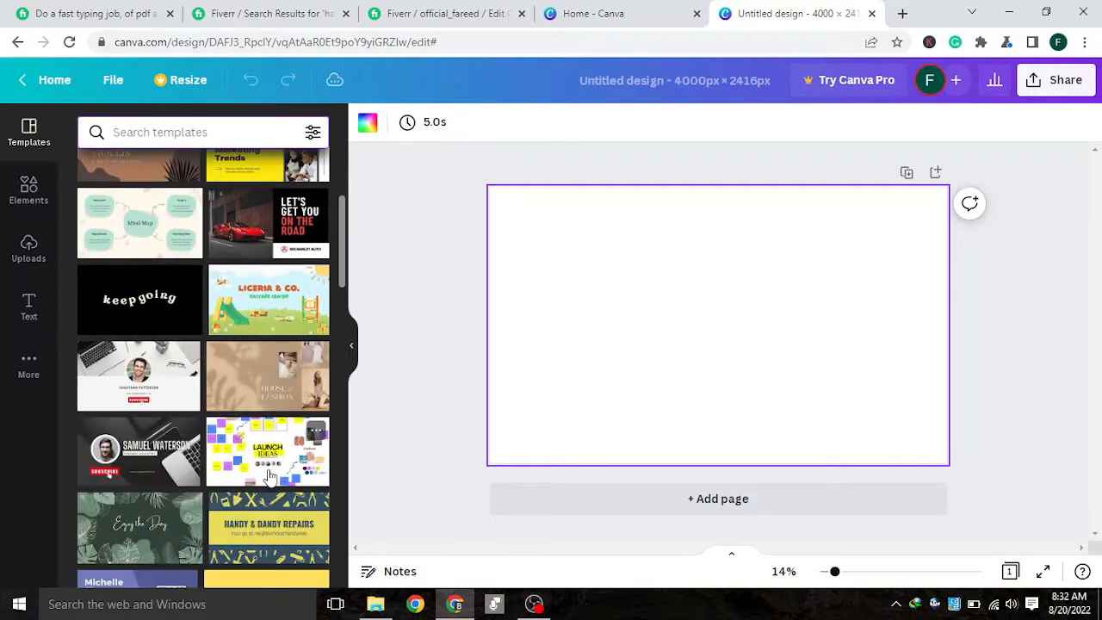
Browse the default template list and apply the dark "Born to hustle." laptop-and-coffee design to the page
{"action": "scroll", "coordinate": [255, 475], "scroll_direction": "down", "scroll_amount": 10}
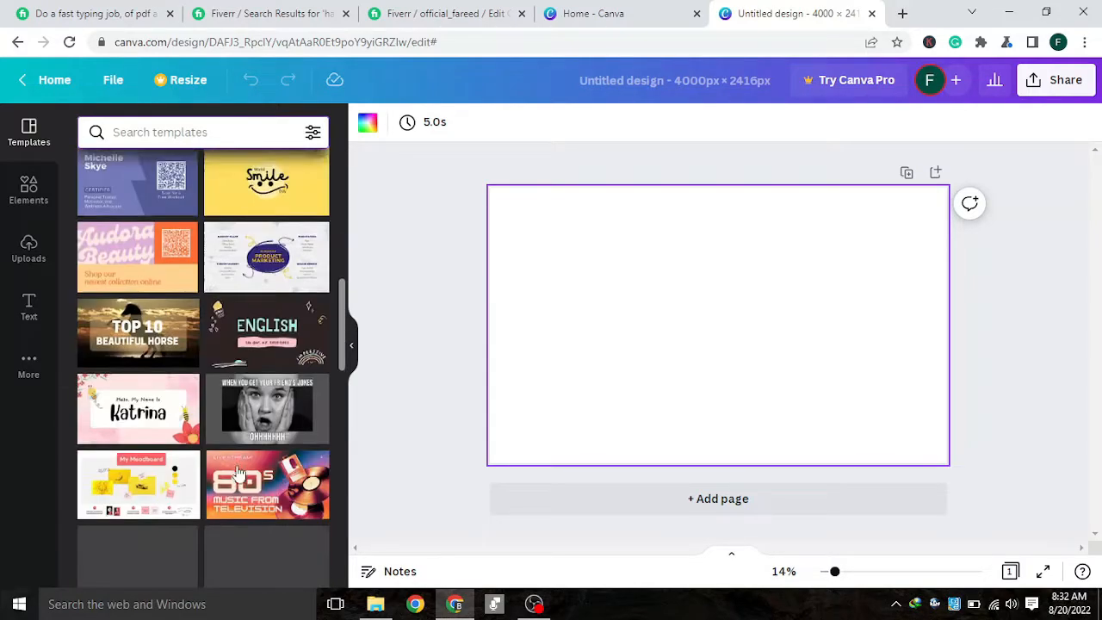
{"action": "scroll", "coordinate": [207, 447], "scroll_direction": "down", "scroll_amount": 3}
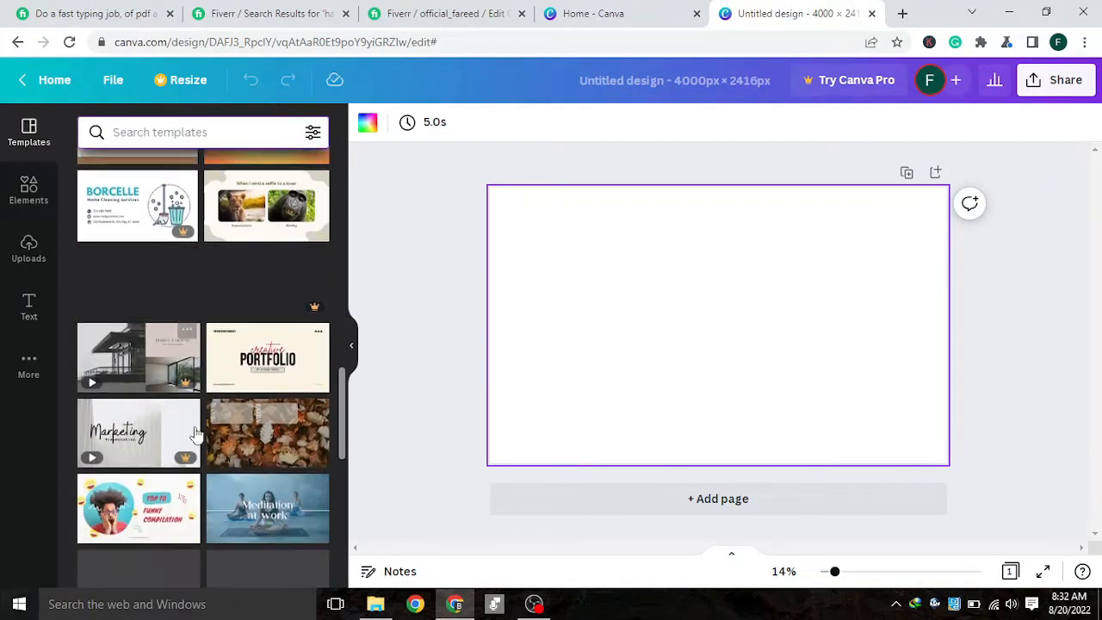
{"action": "scroll", "coordinate": [194, 432], "scroll_direction": "down", "scroll_amount": 3}
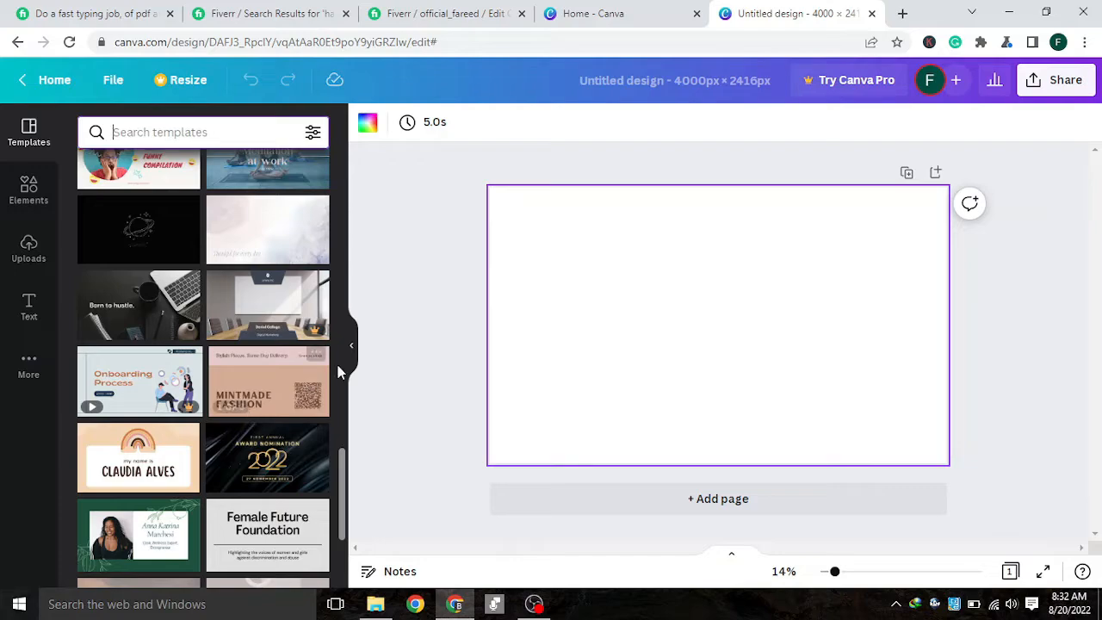
{"action": "scroll", "coordinate": [153, 347], "scroll_direction": "down", "scroll_amount": 4}
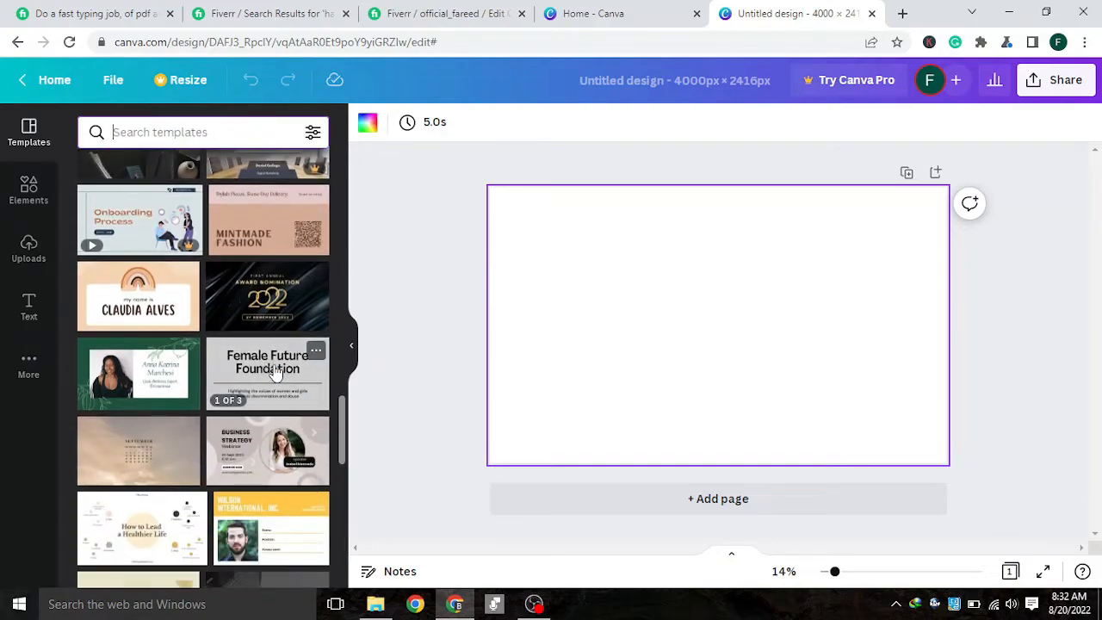
{"action": "scroll", "coordinate": [154, 347], "scroll_direction": "down", "scroll_amount": 2}
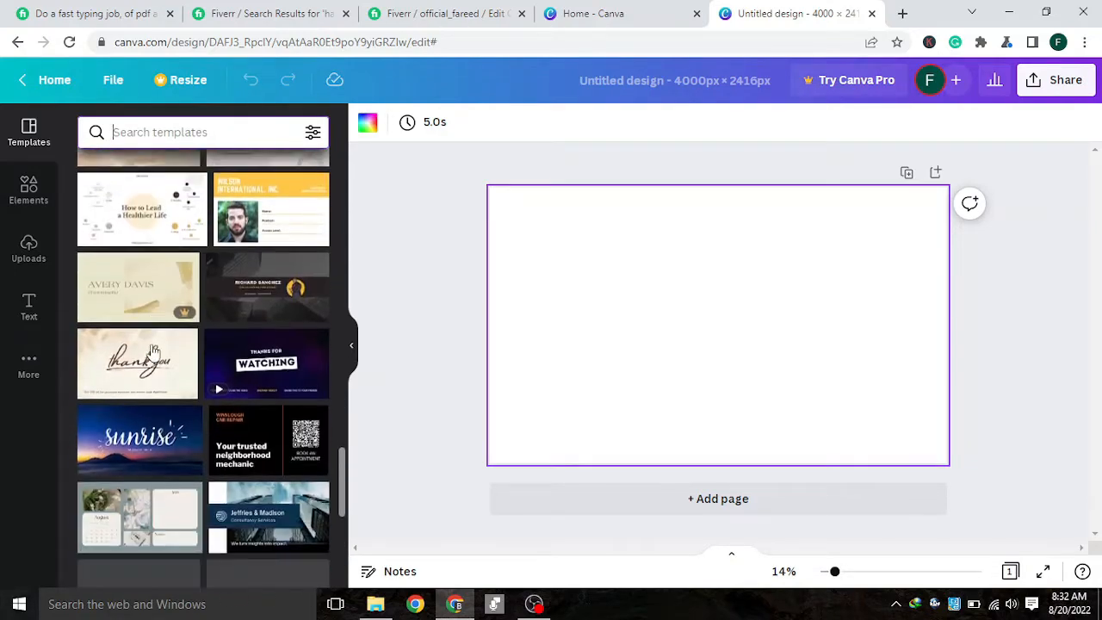
{"action": "scroll", "coordinate": [154, 347], "scroll_direction": "up", "scroll_amount": 6}
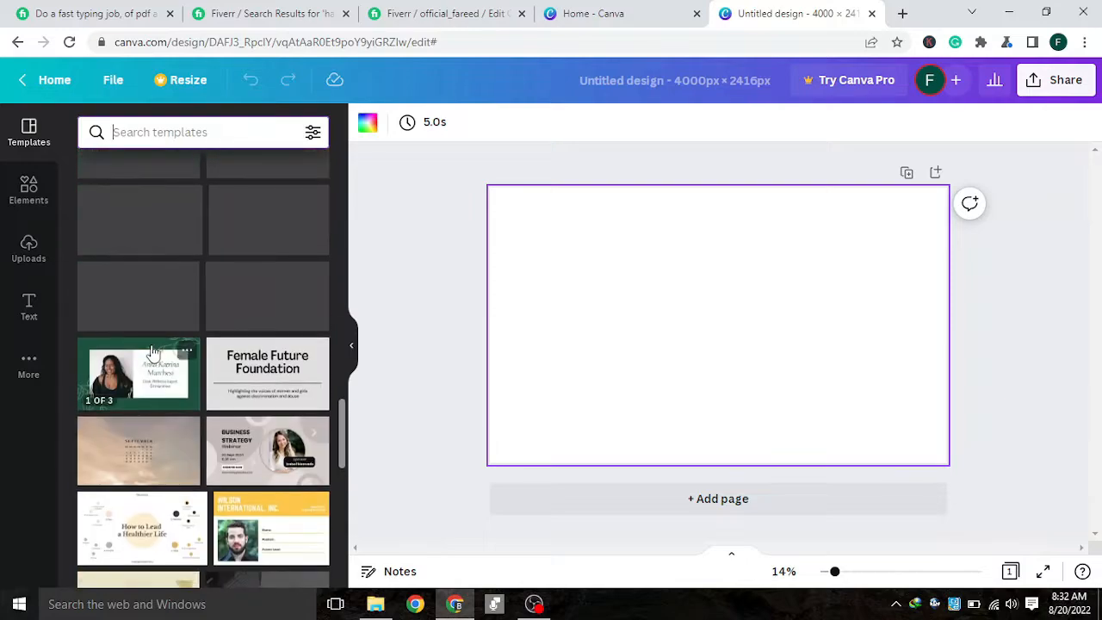
{"action": "scroll", "coordinate": [173, 413], "scroll_direction": "up", "scroll_amount": 1}
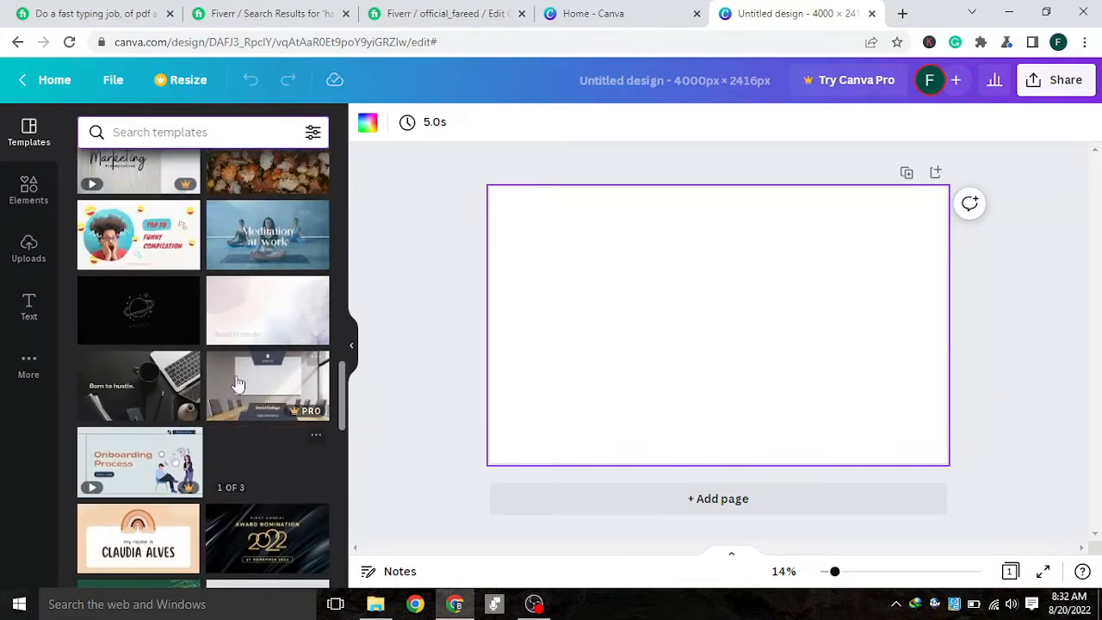
{"action": "left_click", "coordinate": [146, 383]}
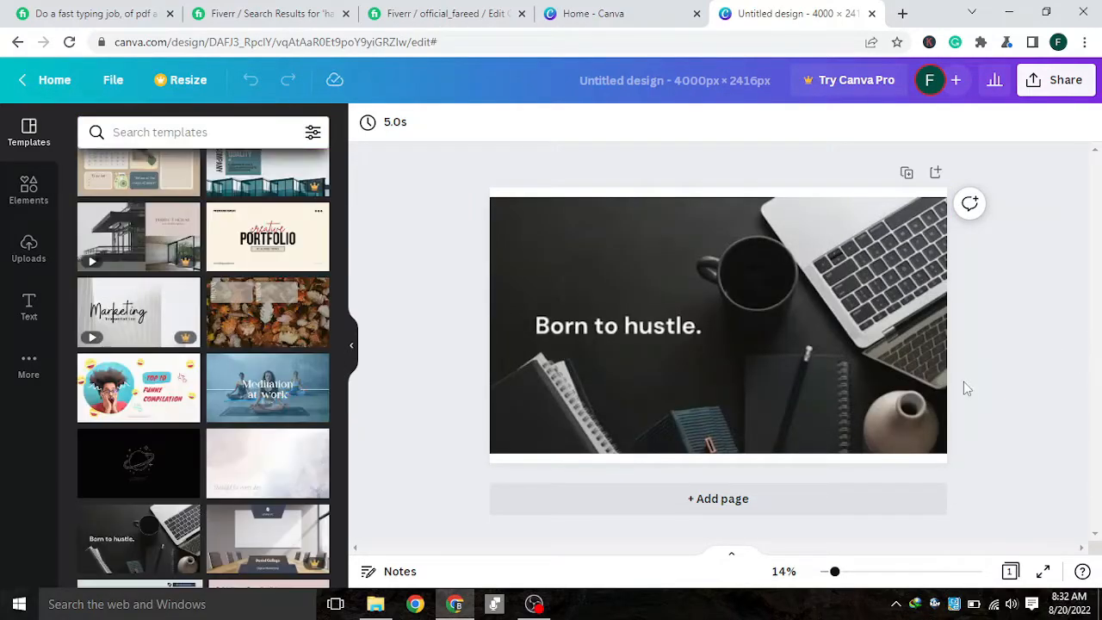
Delete the "Born to hustle." headline from the laptop-and-coffee design
{"action": "left_click", "coordinate": [756, 363]}
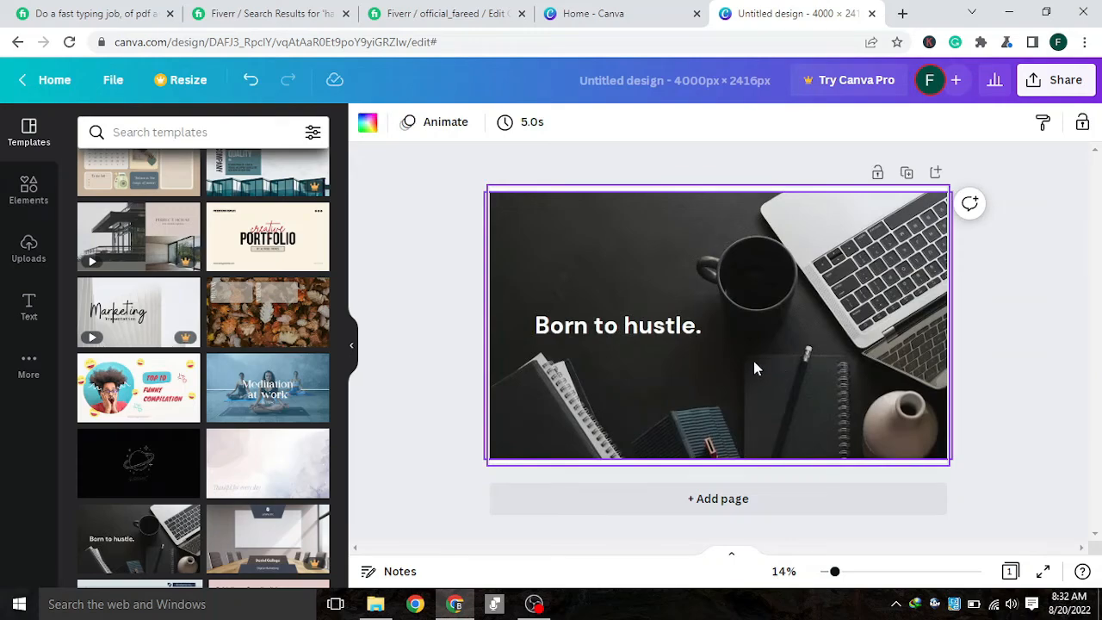
{"action": "left_click", "coordinate": [656, 336]}
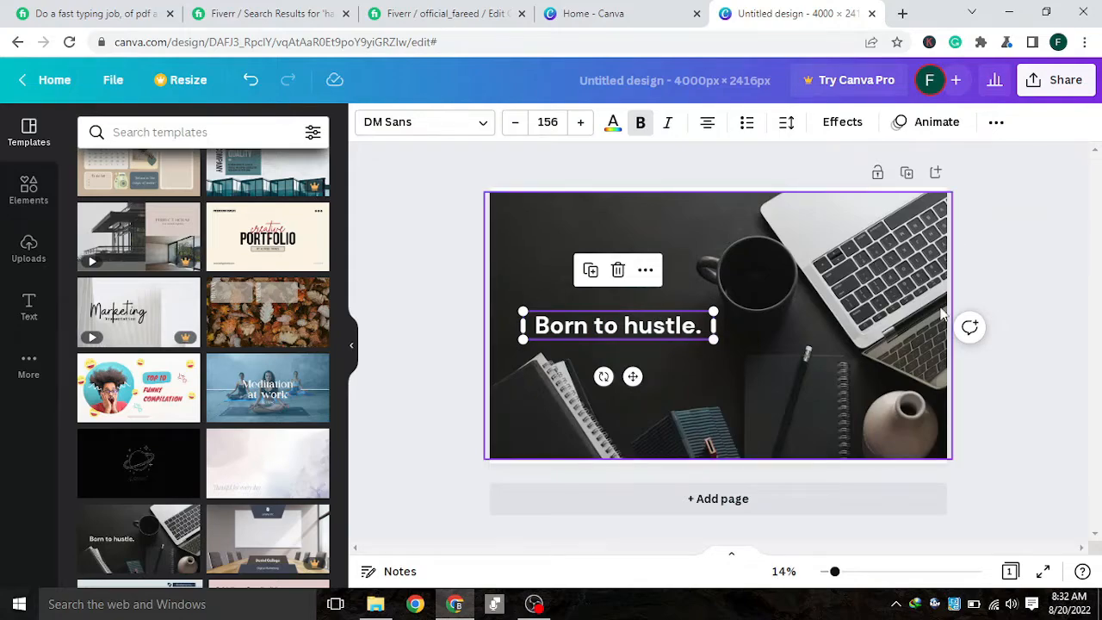
{"action": "left_click", "coordinate": [617, 270]}
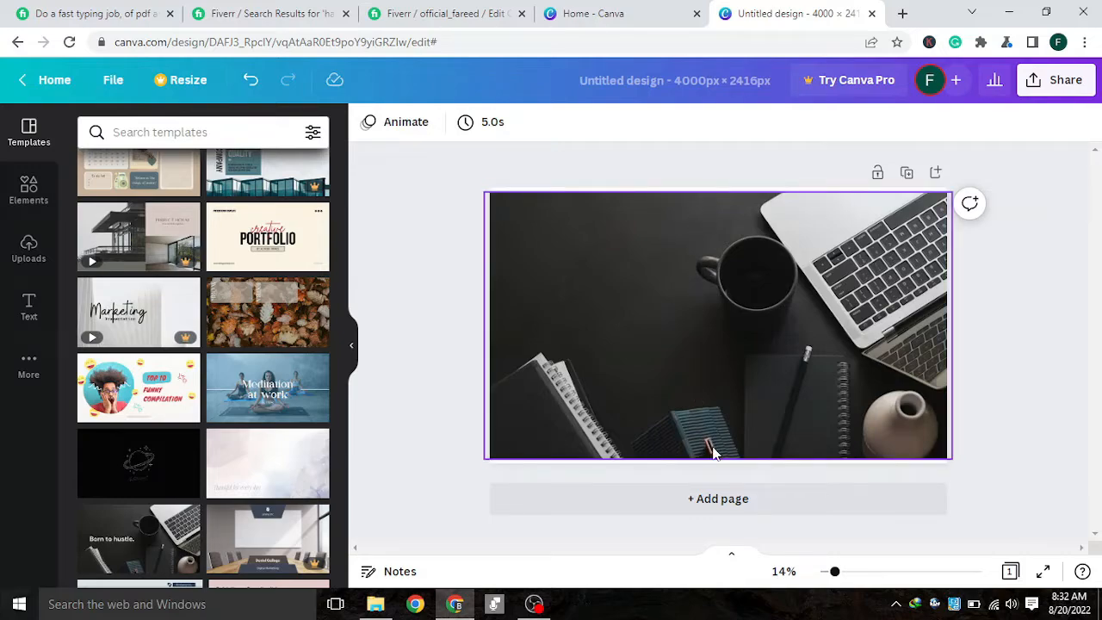
{"action": "left_click", "coordinate": [901, 14]}
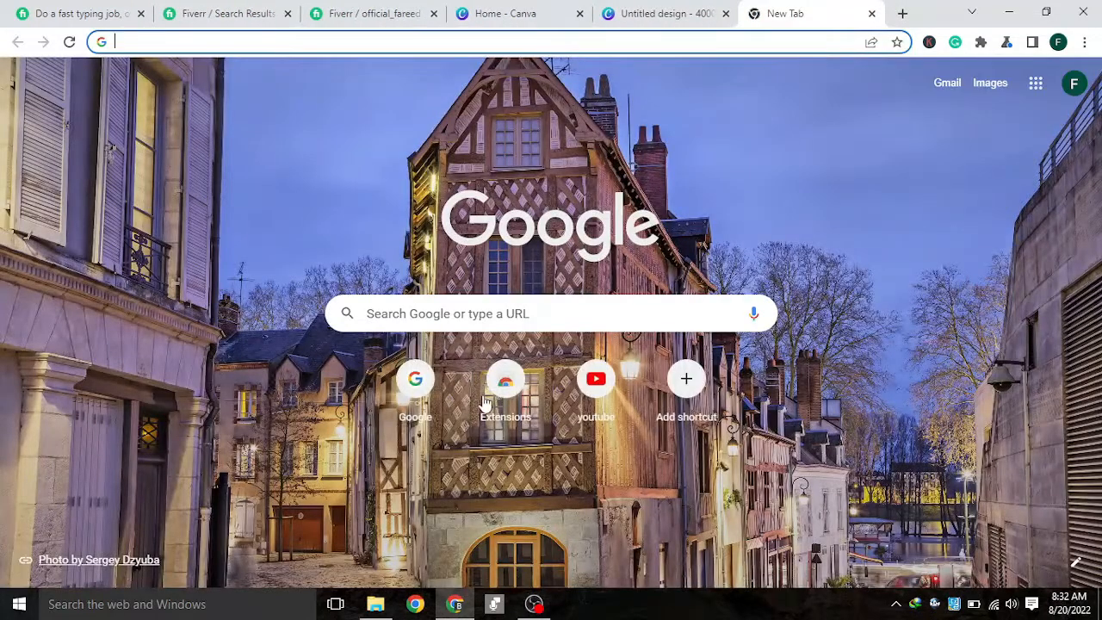
{"action": "left_click", "coordinate": [872, 13]}
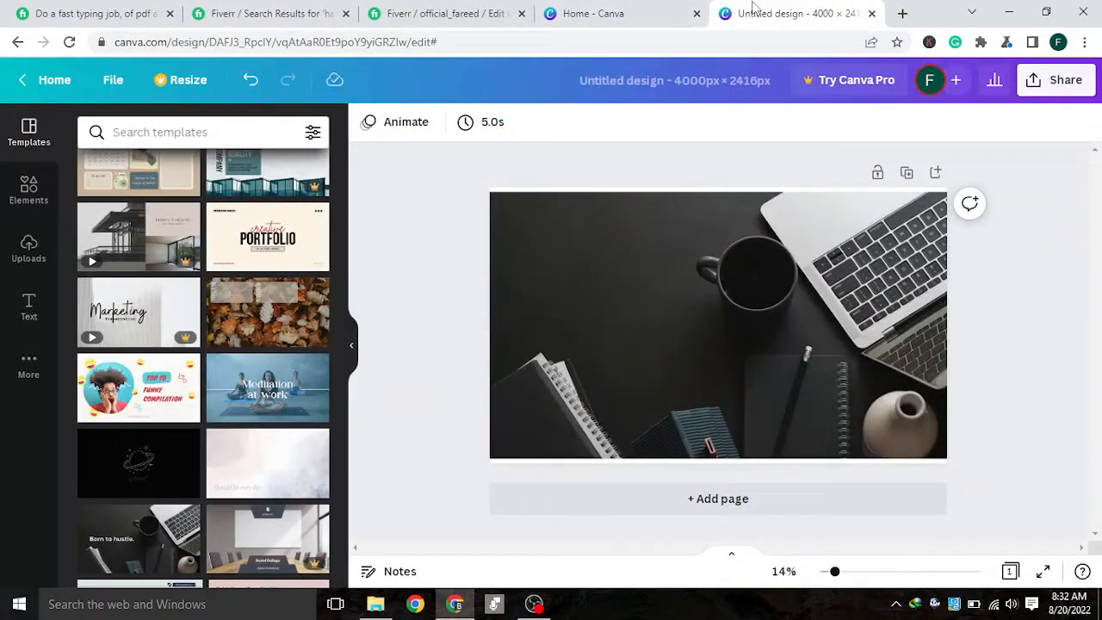
Search the templates for "yellow" and look through the matching designs
{"action": "left_click", "coordinate": [192, 134]}
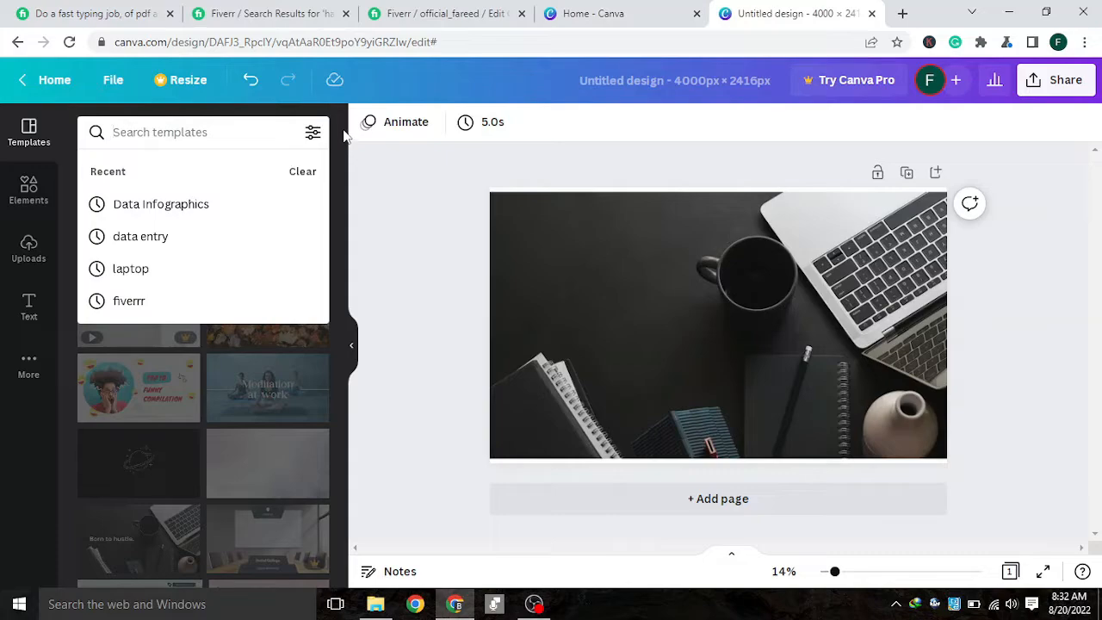
{"action": "type", "text": "yellow"}
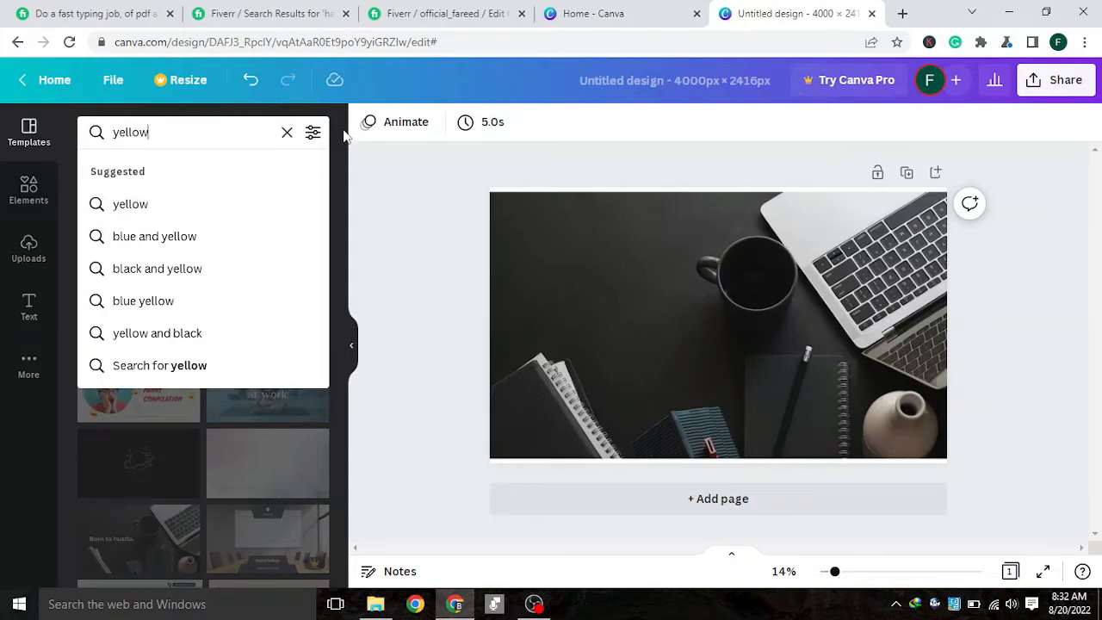
{"action": "key", "text": "Return"}
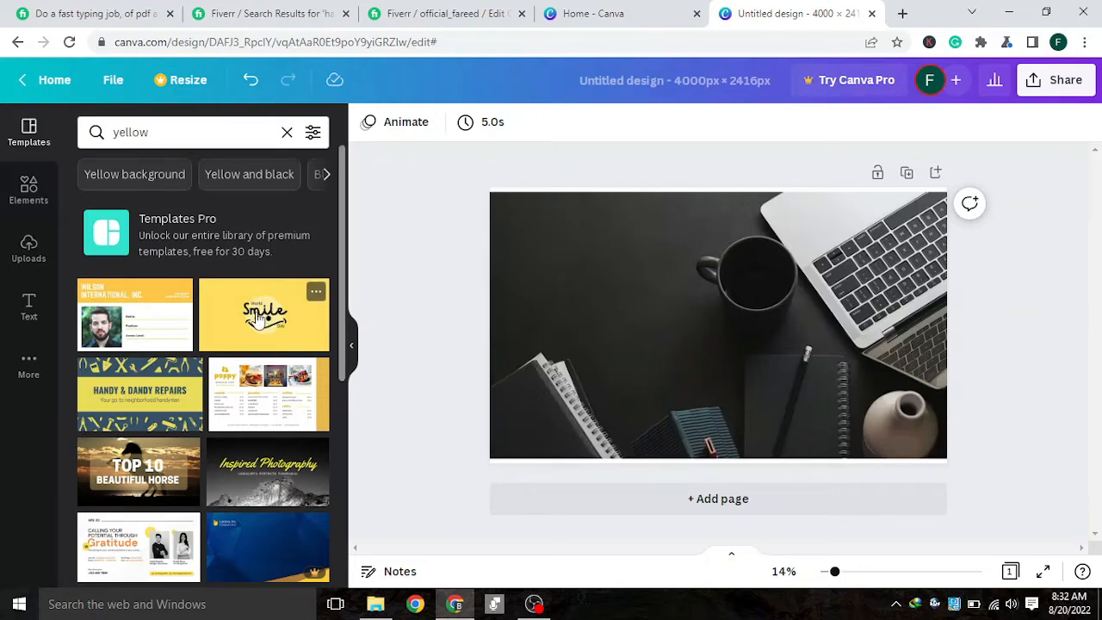
{"action": "scroll", "coordinate": [257, 318], "scroll_direction": "down", "scroll_amount": 2}
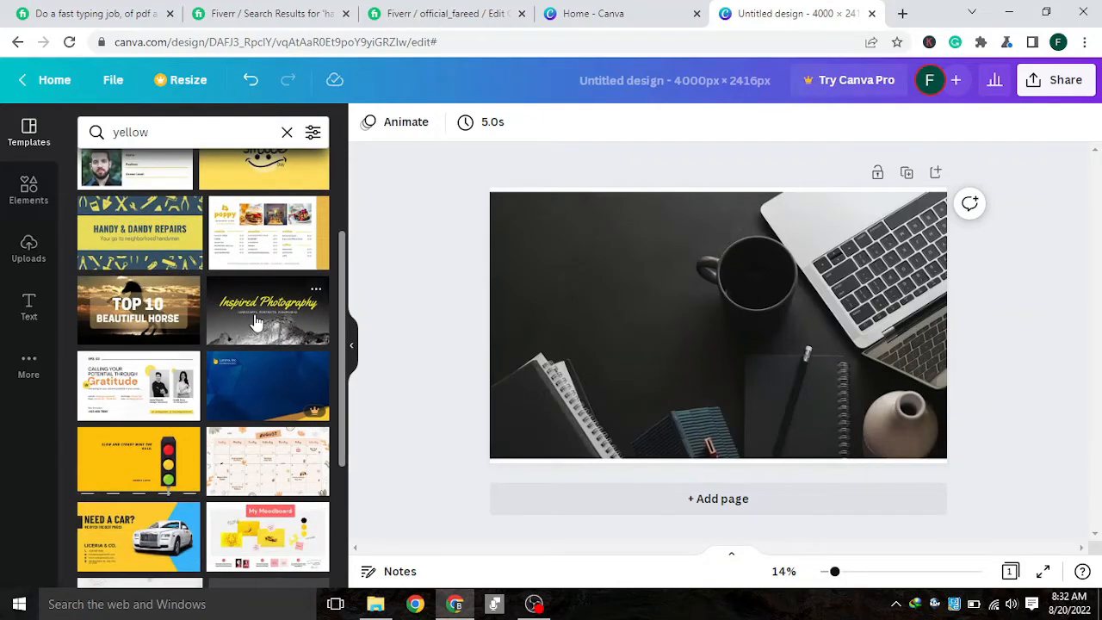
{"action": "scroll", "coordinate": [257, 320], "scroll_direction": "down", "scroll_amount": 3}
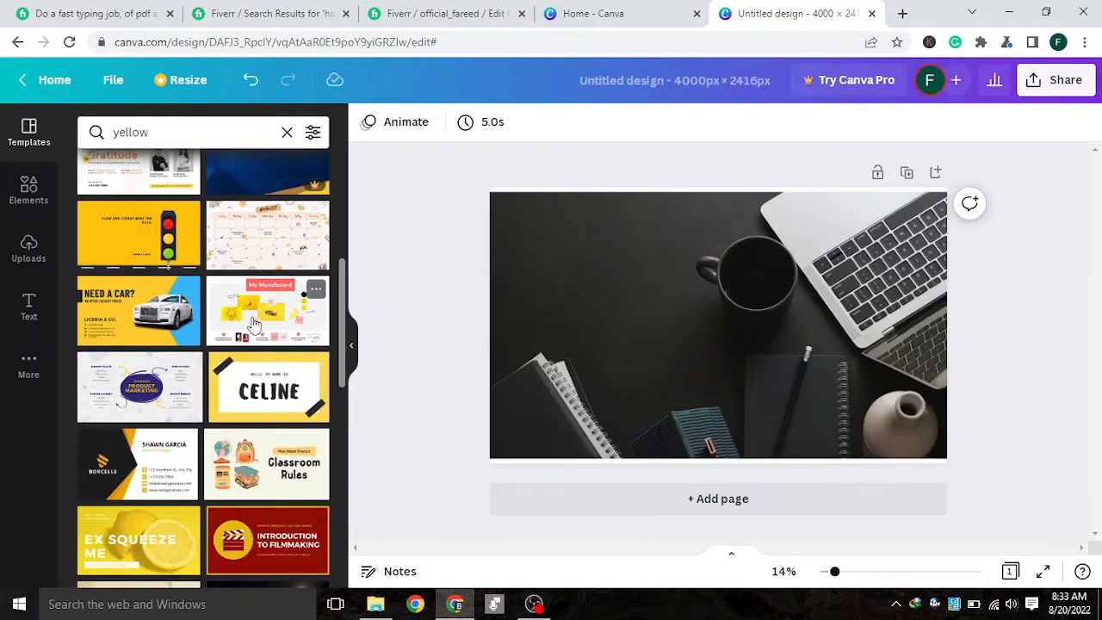
{"action": "scroll", "coordinate": [254, 323], "scroll_direction": "up", "scroll_amount": 5}
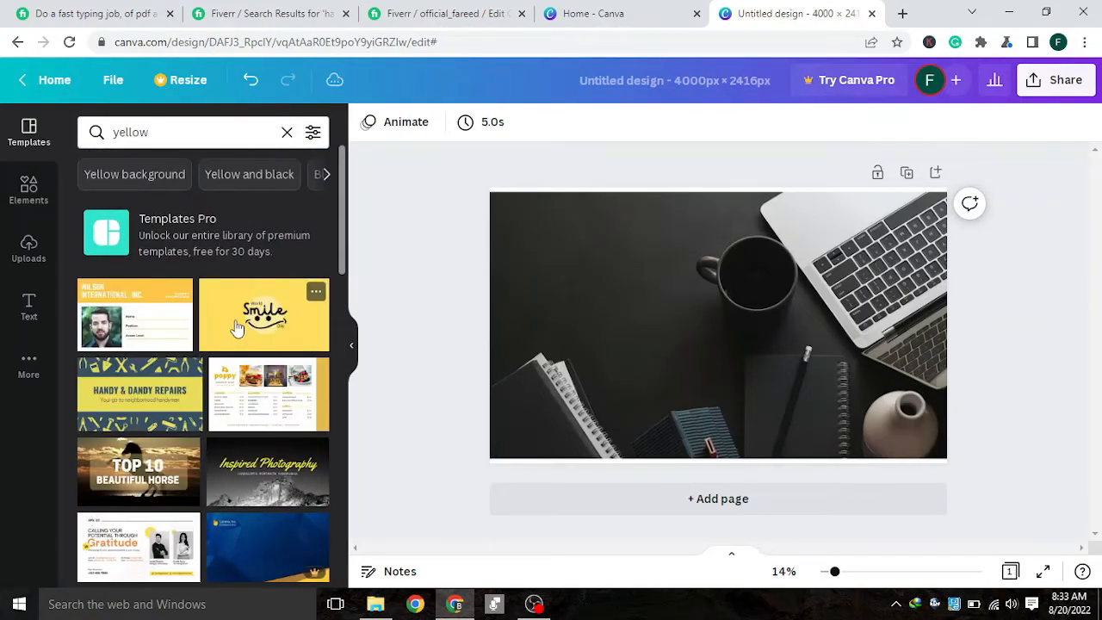
Apply the yellow "World Smile Day" template and delete its Smile text, one eye dot and the pale circle behind it
{"action": "left_click", "coordinate": [238, 327]}
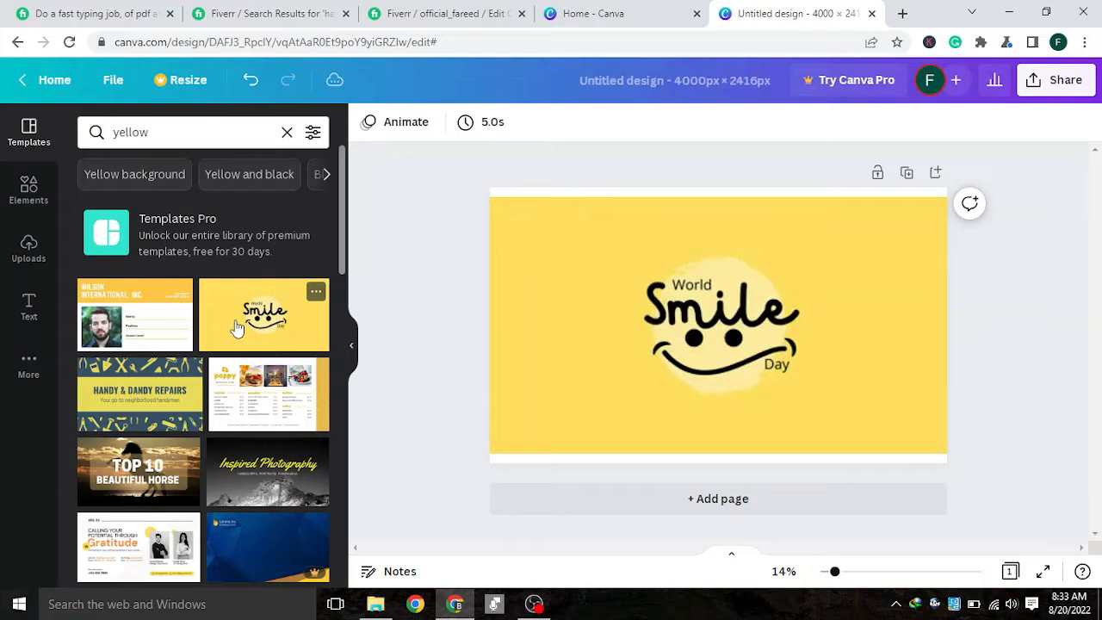
{"action": "left_click", "coordinate": [593, 337]}
{"action": "left_click", "coordinate": [730, 299]}
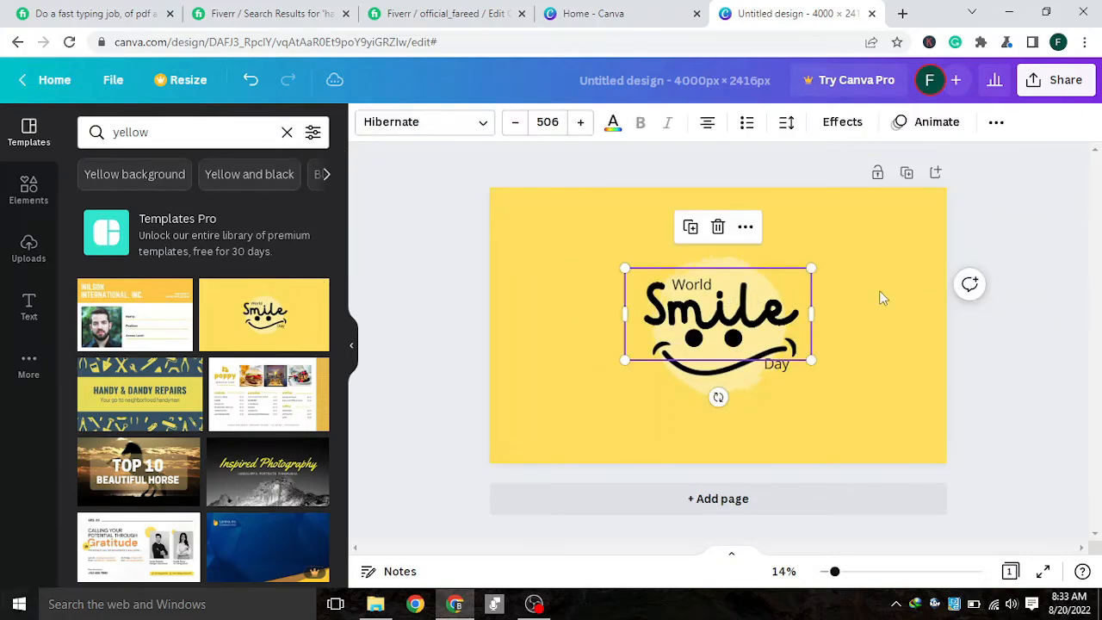
{"action": "left_click", "coordinate": [718, 227]}
{"action": "left_click", "coordinate": [731, 341]}
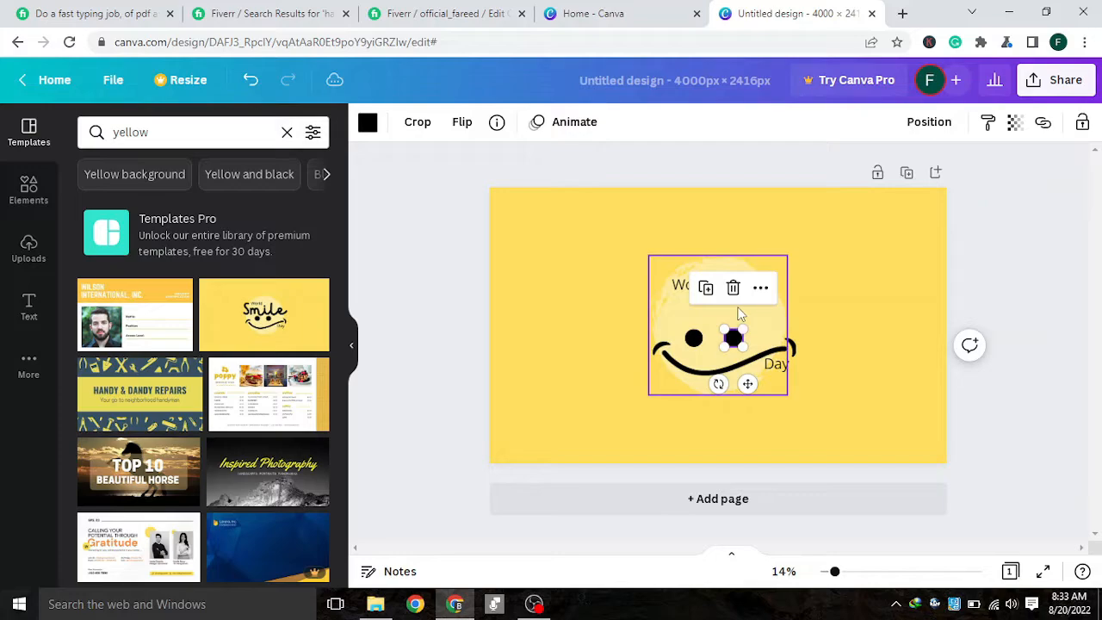
{"action": "left_click", "coordinate": [731, 288]}
{"action": "left_click", "coordinate": [704, 303]}
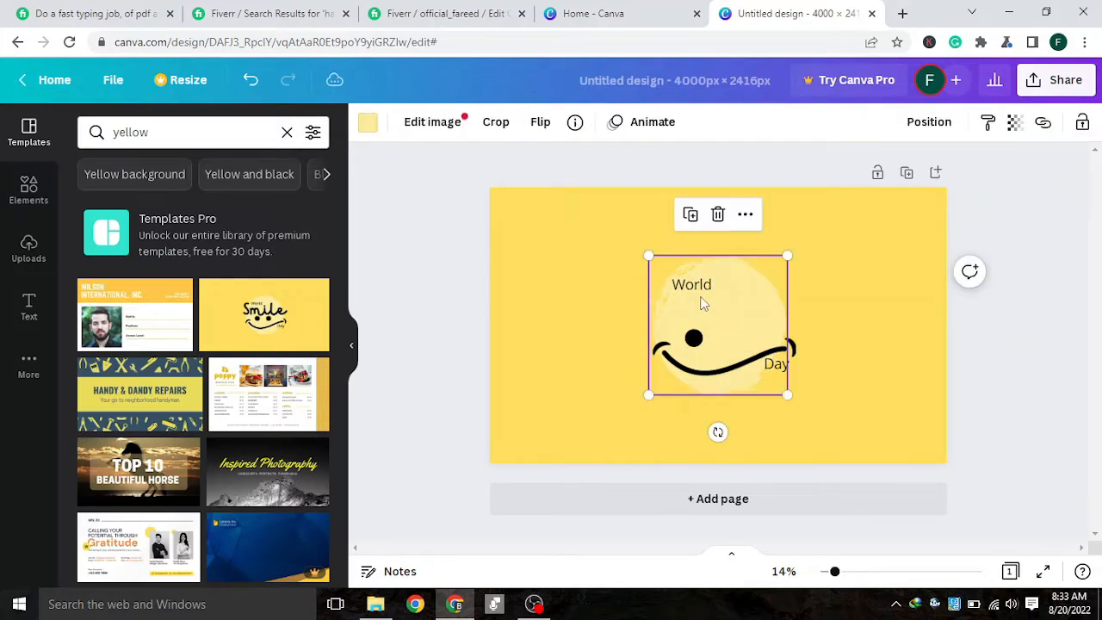
{"action": "left_click", "coordinate": [718, 216]}
Delete the smile curve, the word "World", the remaining eye dot and the word "Day" from the yellow page
{"action": "left_click", "coordinate": [711, 372]}
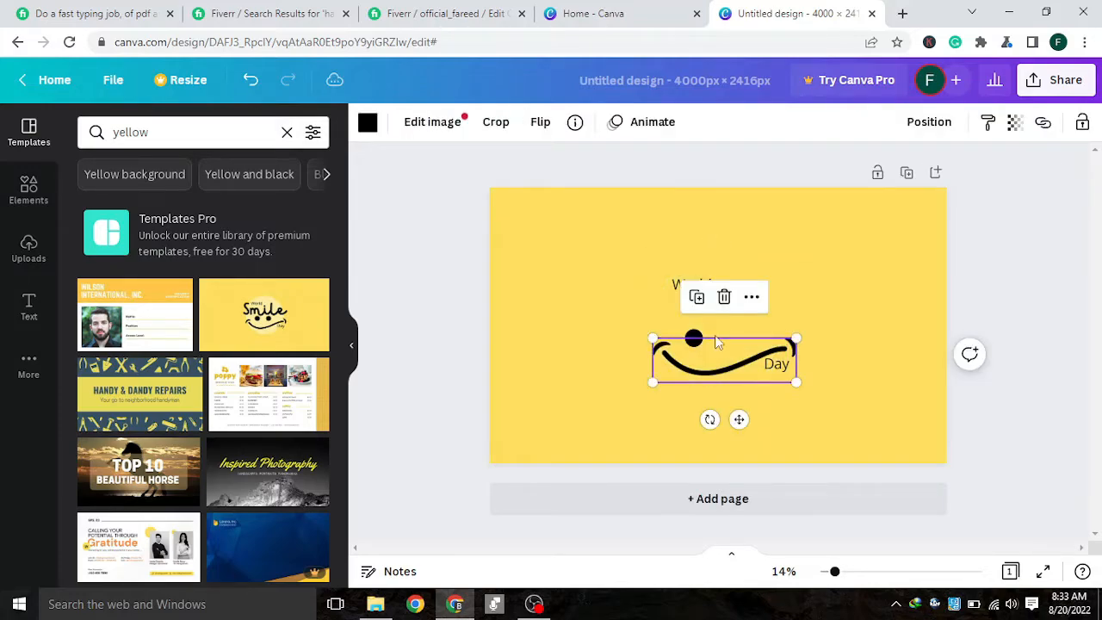
{"action": "left_click", "coordinate": [720, 296]}
{"action": "left_click", "coordinate": [706, 289]}
{"action": "left_click", "coordinate": [697, 234]}
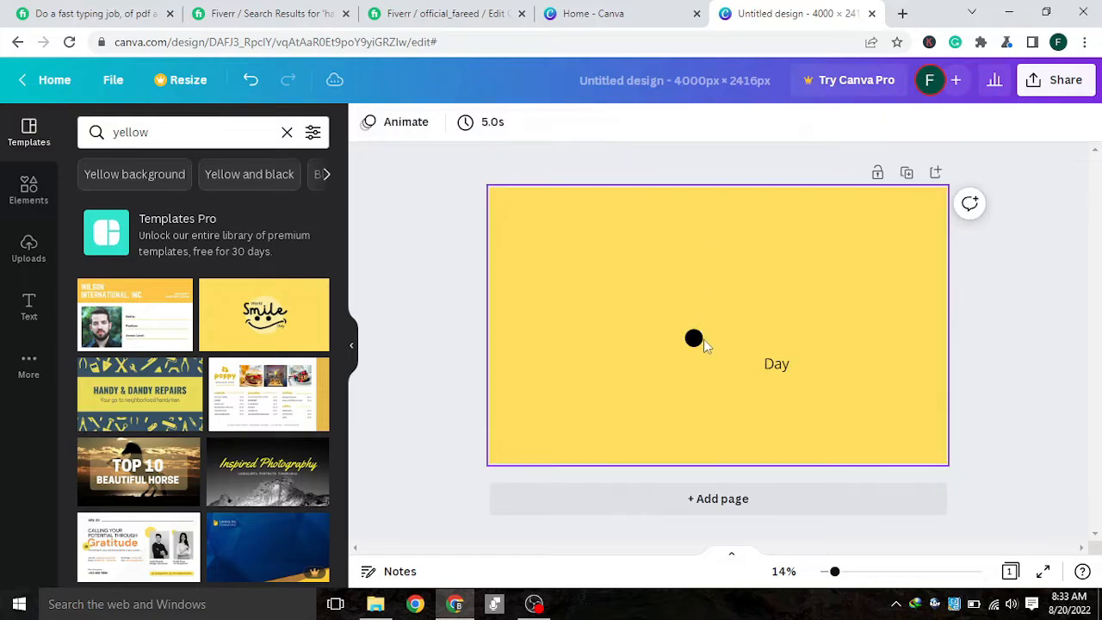
{"action": "left_click", "coordinate": [693, 340]}
{"action": "left_click", "coordinate": [694, 289]}
{"action": "left_click", "coordinate": [766, 365]}
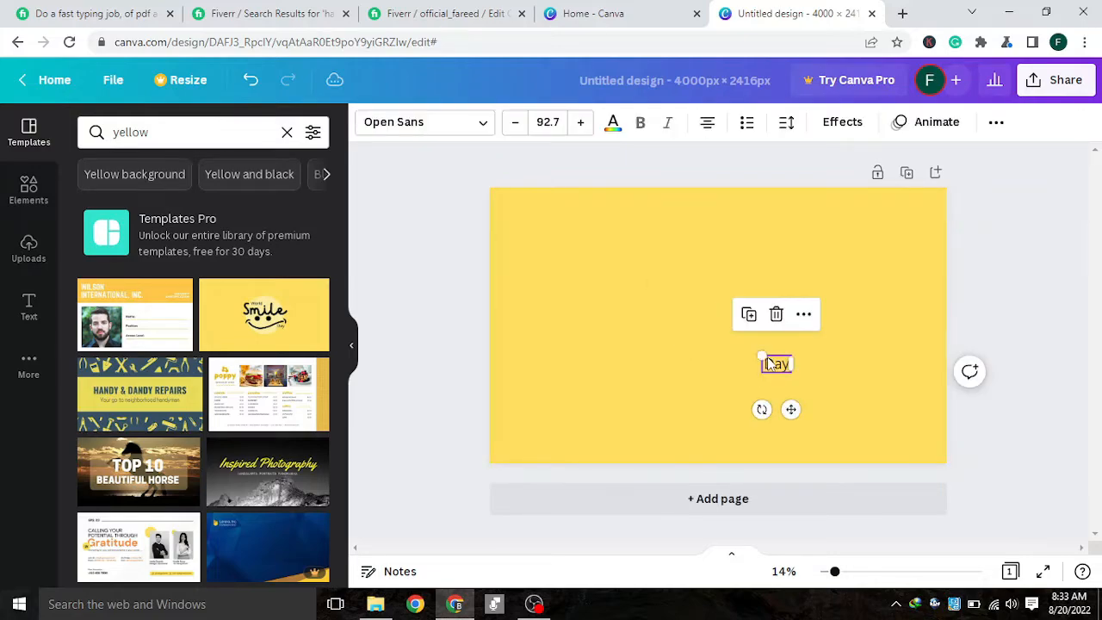
{"action": "left_click", "coordinate": [777, 315]}
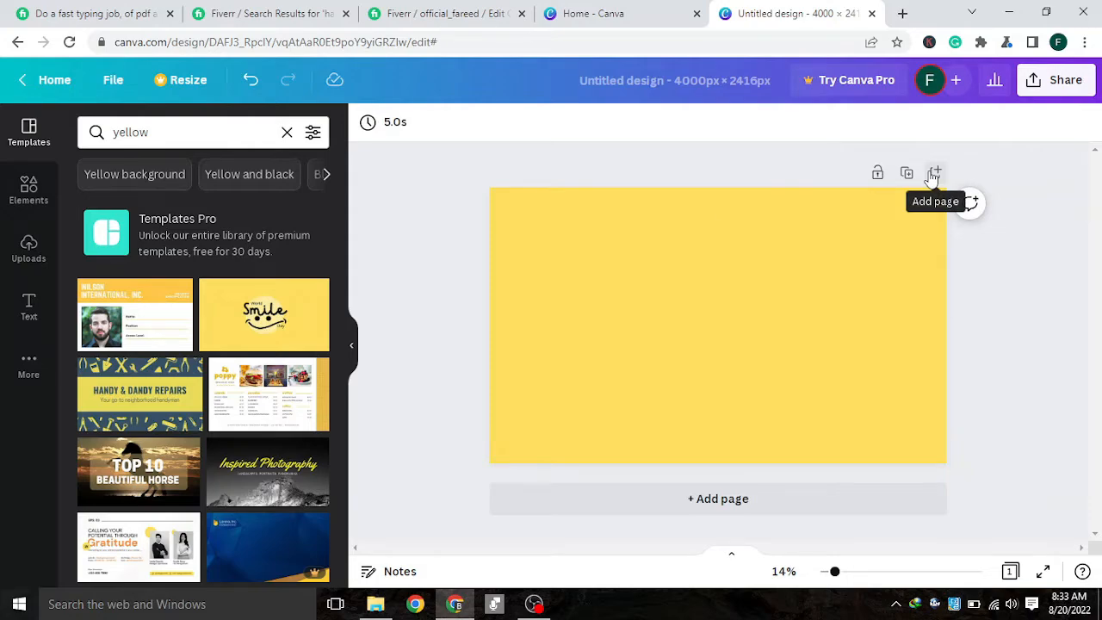
Undo the yellow template and its deletions, back to the laptop-and-coffee design with its "Born to hustle." headline
{"action": "key", "text": "ctrl+z"}
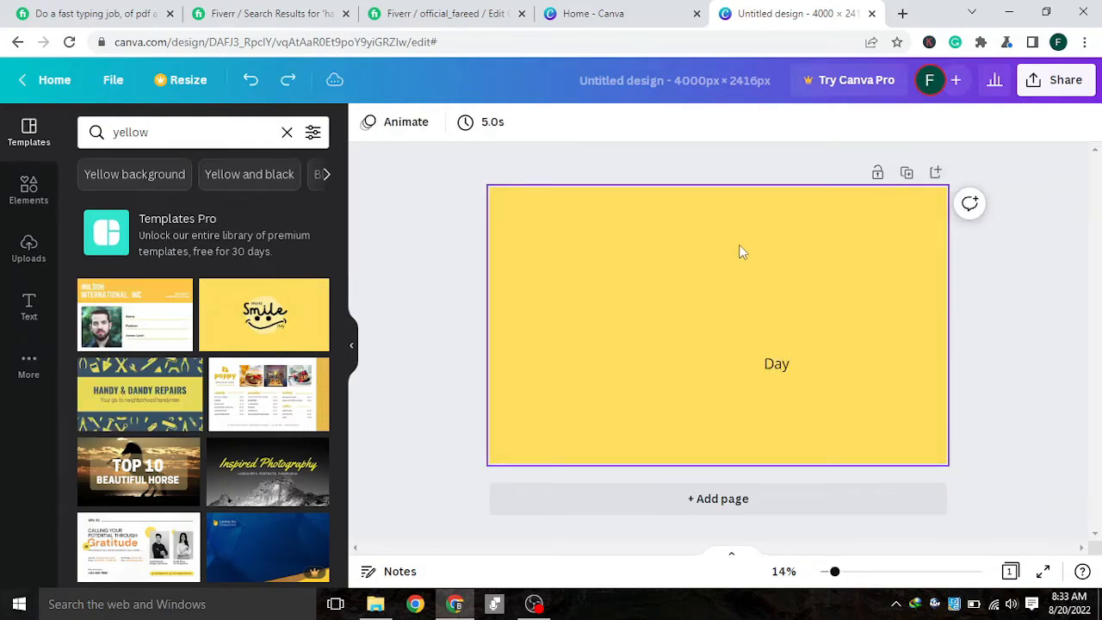
{"action": "key", "text": "ctrl+z"}
{"action": "key", "text": "ctrl+z"}
{"action": "key", "text": "ctrl+z"}
{"action": "key", "text": "ctrl+z"}
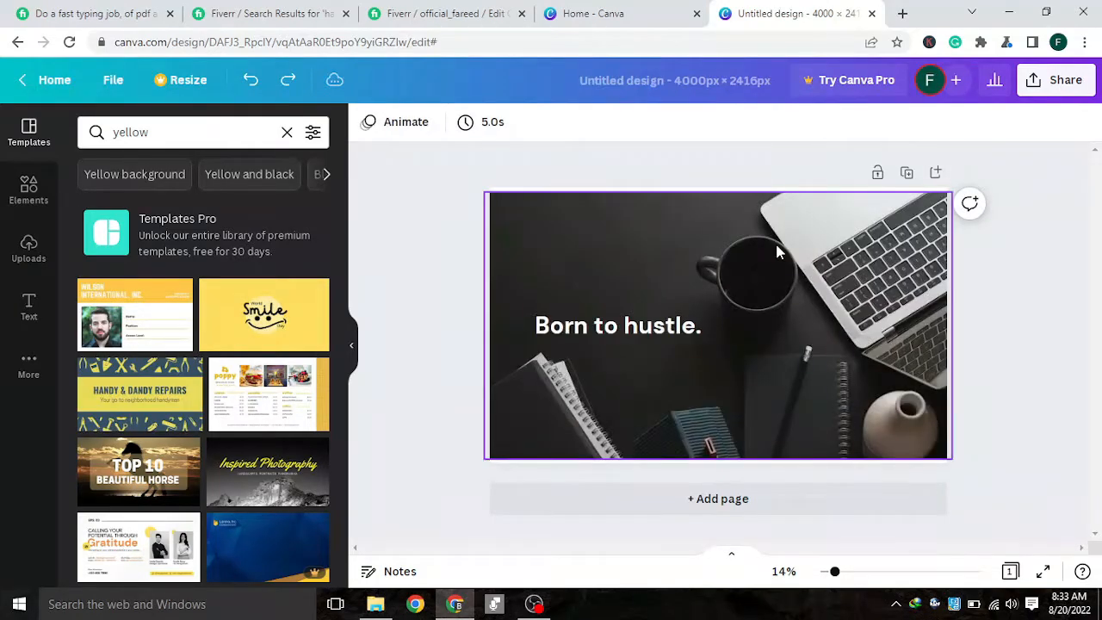
Remove the "Born to hustle." text from the first page and add a second page
{"action": "left_click", "coordinate": [622, 327]}
{"action": "key", "text": "Delete"}
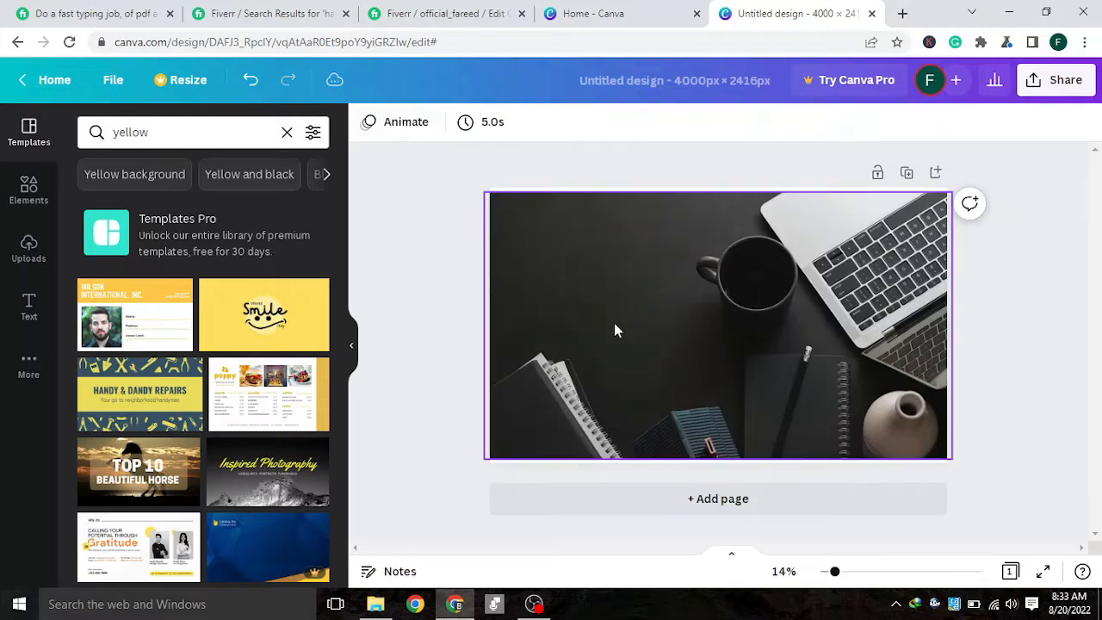
{"action": "left_click", "coordinate": [633, 518]}
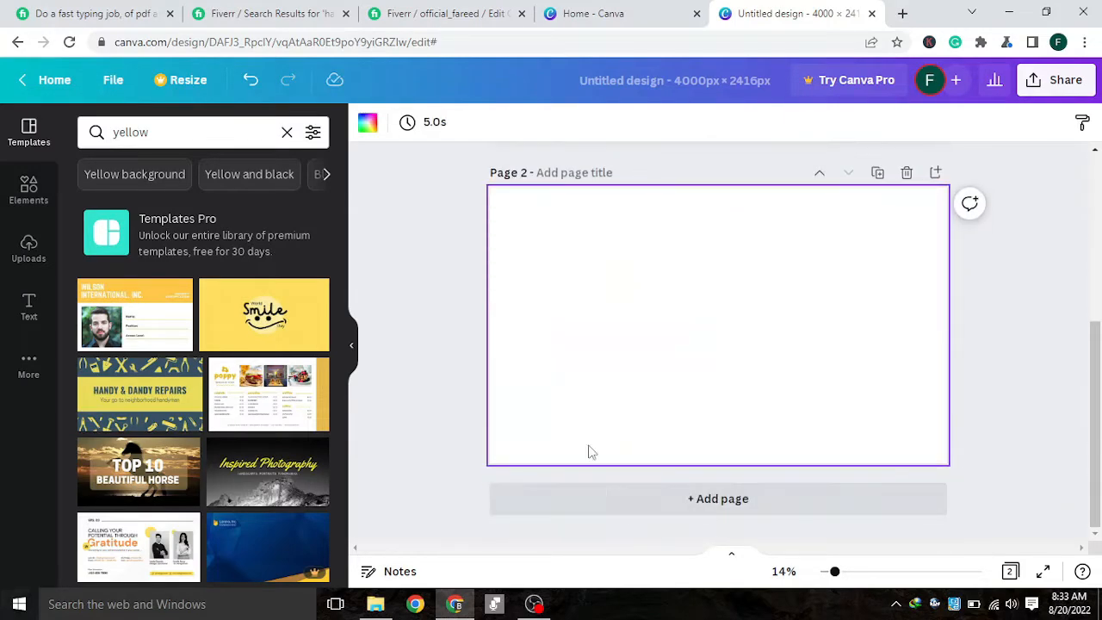
Apply the yellow "World Smile Day" template to page 2 and delete all of its text and smiley graphics together
{"action": "left_click", "coordinate": [231, 335]}
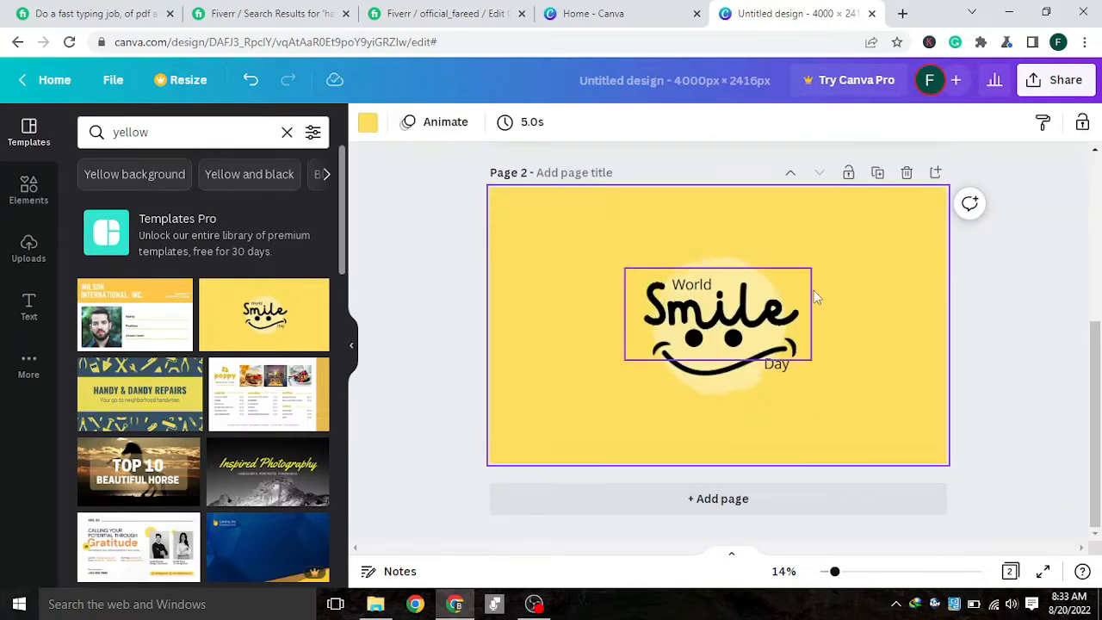
{"action": "left_click_drag", "start_coordinate": [876, 256], "coordinate": [546, 424]}
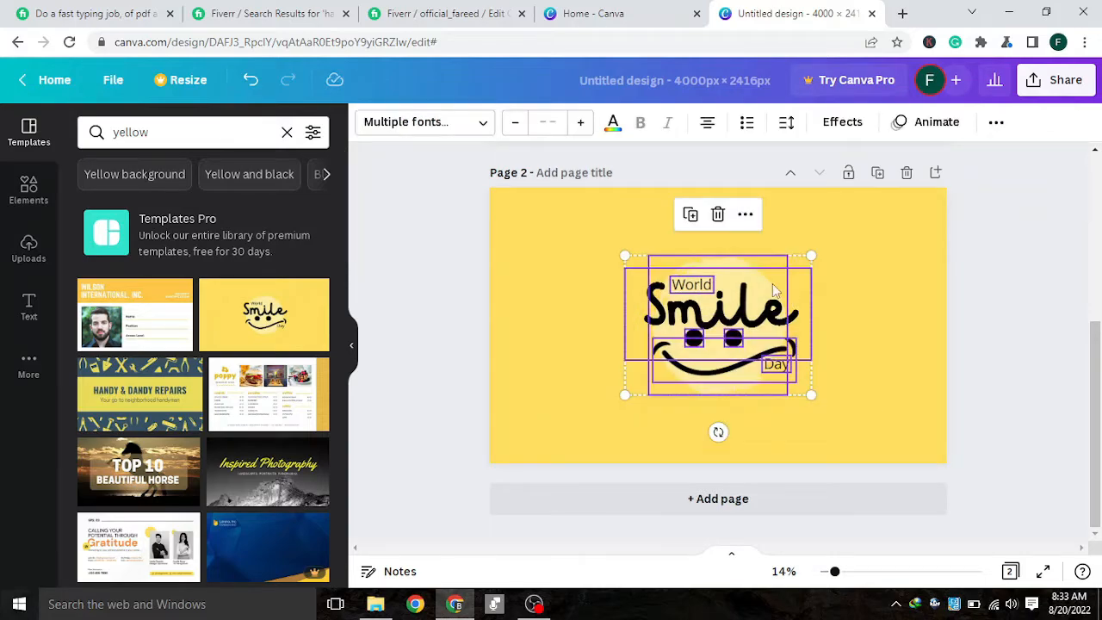
{"action": "key", "text": "Delete"}
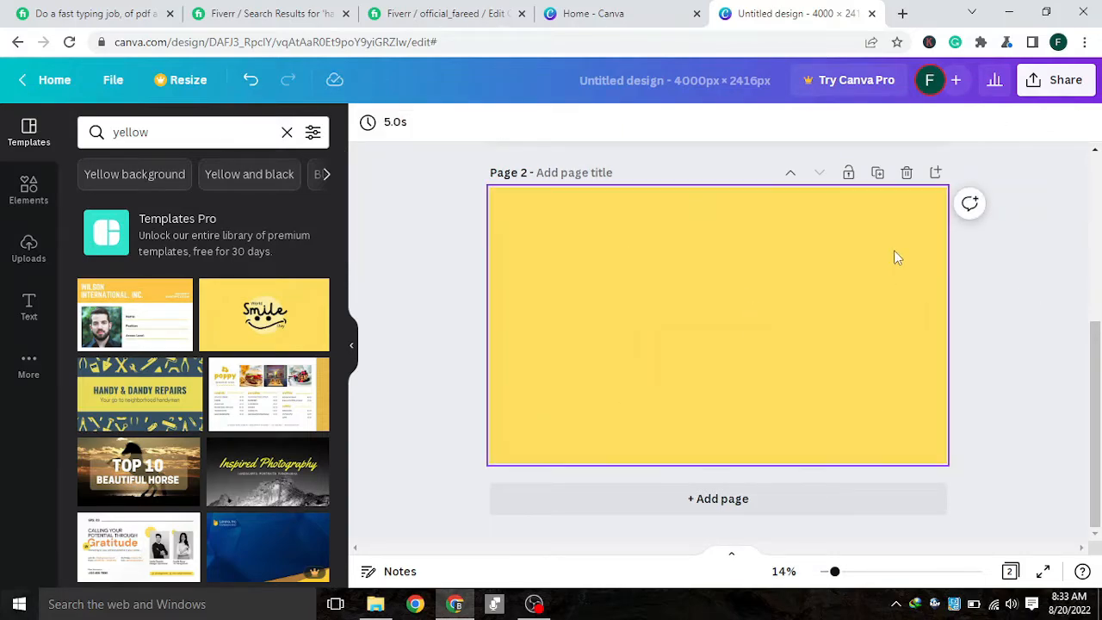
{"action": "left_click", "coordinate": [809, 261]}
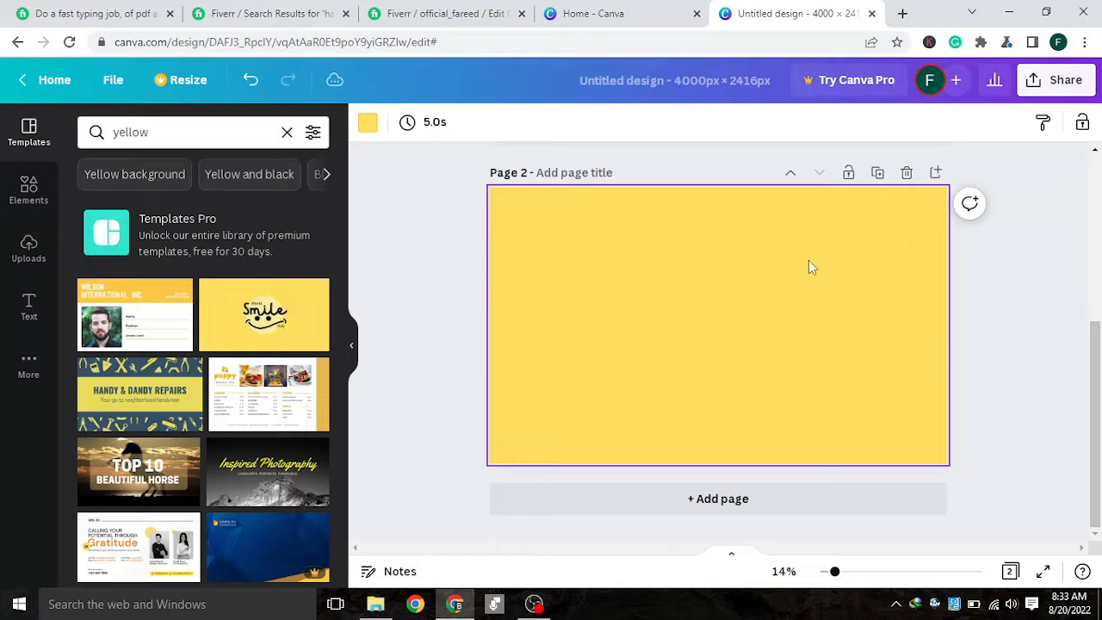
{"action": "scroll", "coordinate": [1005, 298], "scroll_direction": "up", "scroll_amount": 3}
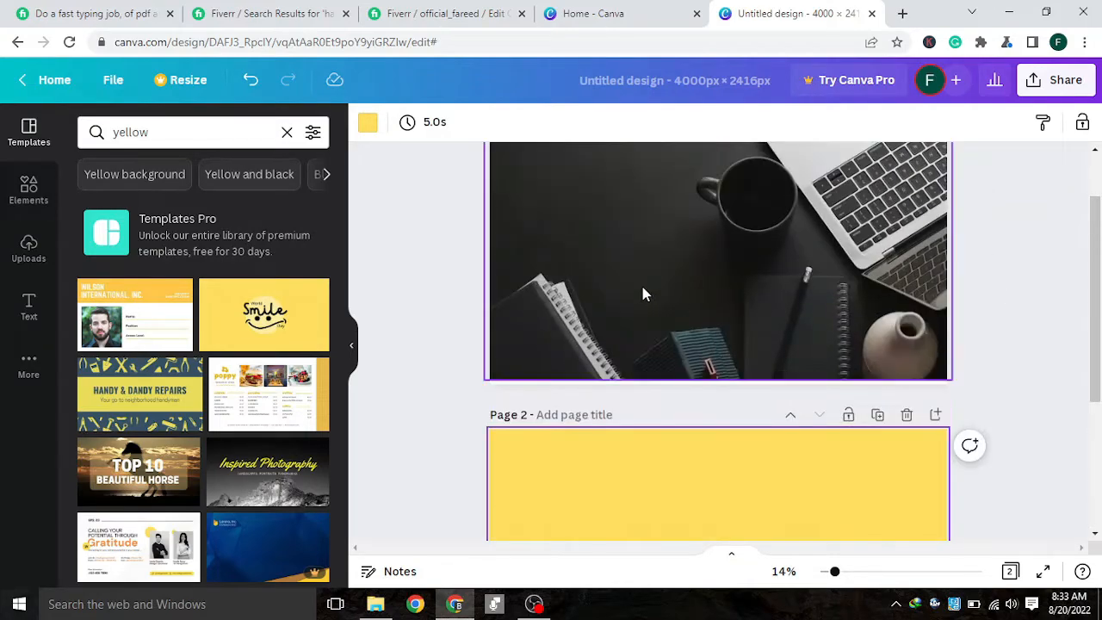
{"action": "left_click", "coordinate": [642, 294]}
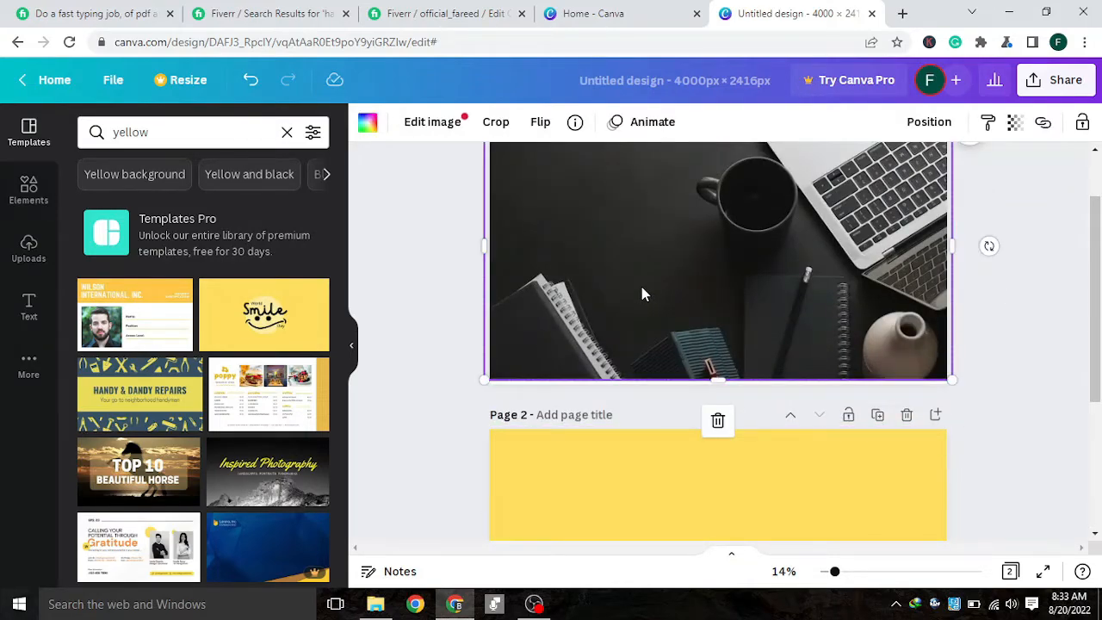
{"action": "left_click", "coordinate": [621, 452]}
{"action": "scroll", "coordinate": [610, 433], "scroll_direction": "down", "scroll_amount": 3}
{"action": "left_click", "coordinate": [478, 476]}
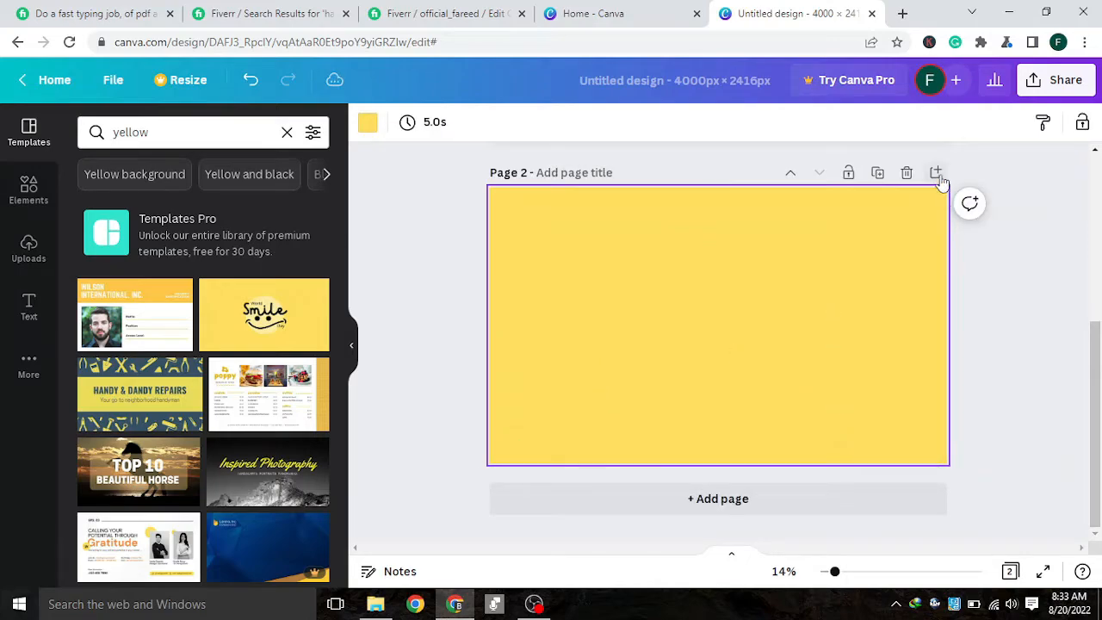
{"action": "scroll", "coordinate": [642, 291], "scroll_direction": "up", "scroll_amount": 3}
Shorten the laptop photo on page 1 from its lower edge, leaving a yellow strip beneath it
{"action": "left_click", "coordinate": [640, 295]}
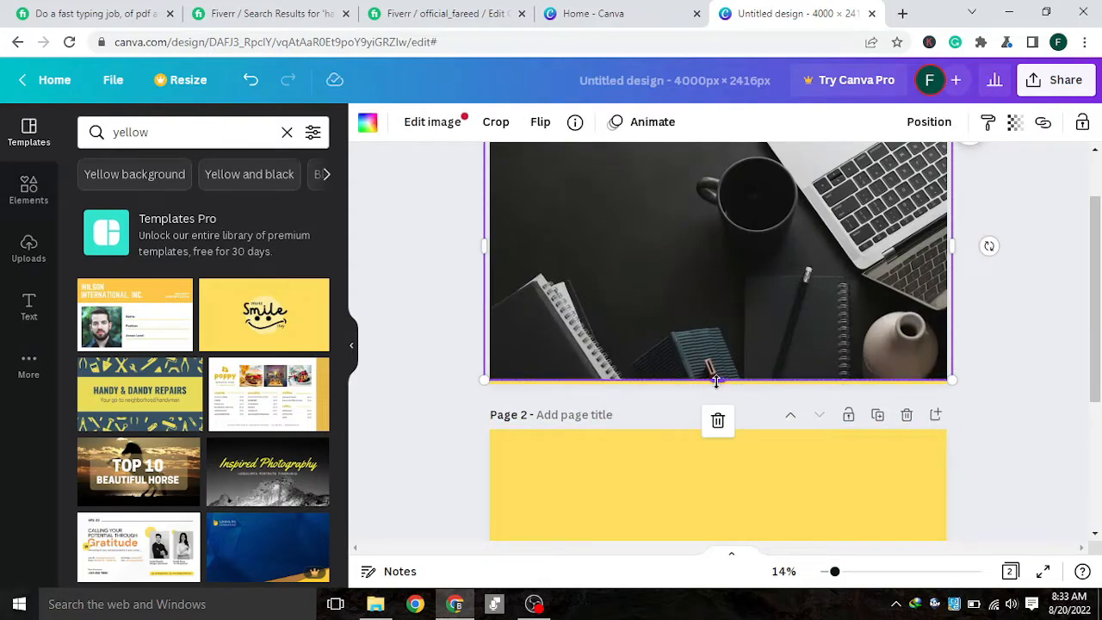
{"action": "left_click_drag", "start_coordinate": [714, 382], "coordinate": [715, 344]}
{"action": "left_click", "coordinate": [640, 365]}
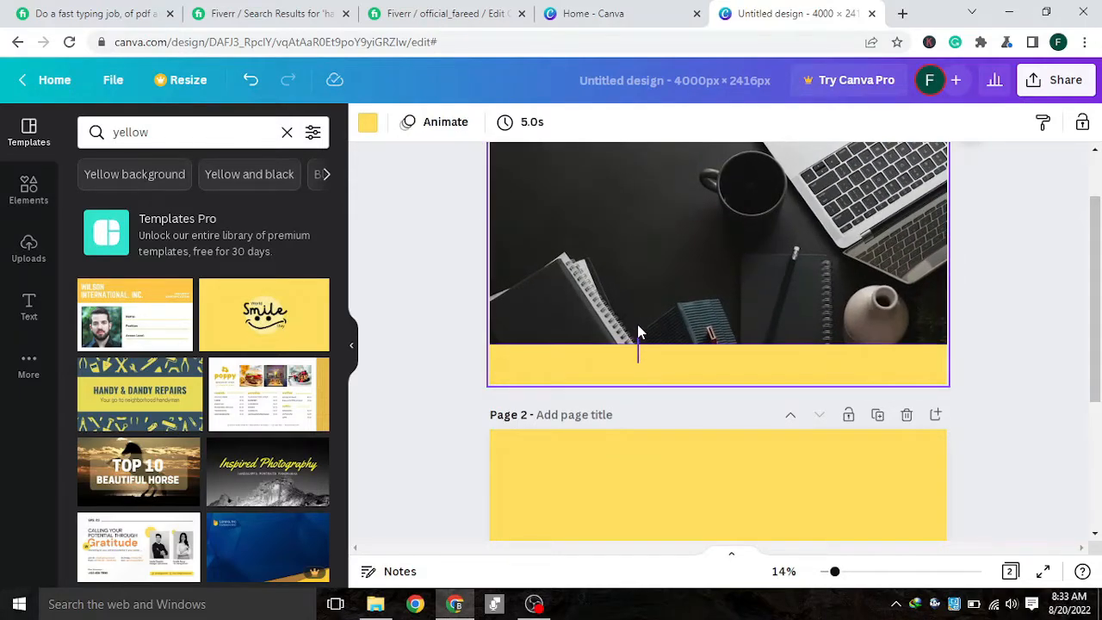
{"action": "left_click", "coordinate": [635, 328]}
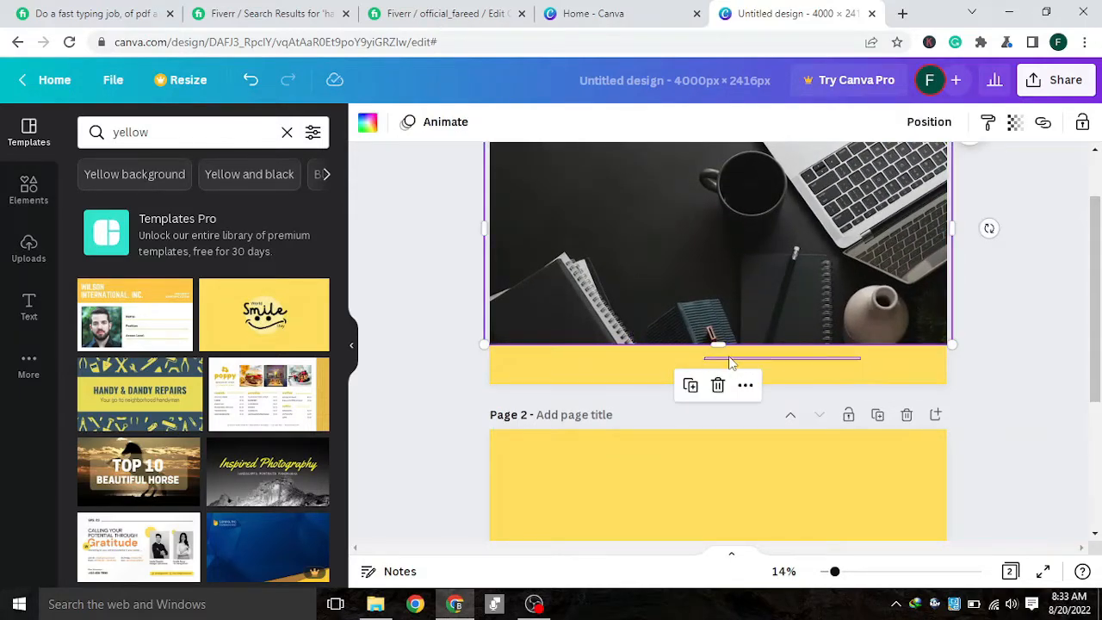
{"action": "left_click", "coordinate": [996, 337]}
{"action": "scroll", "coordinate": [808, 332], "scroll_direction": "up", "scroll_amount": 1}
{"action": "left_click", "coordinate": [658, 358]}
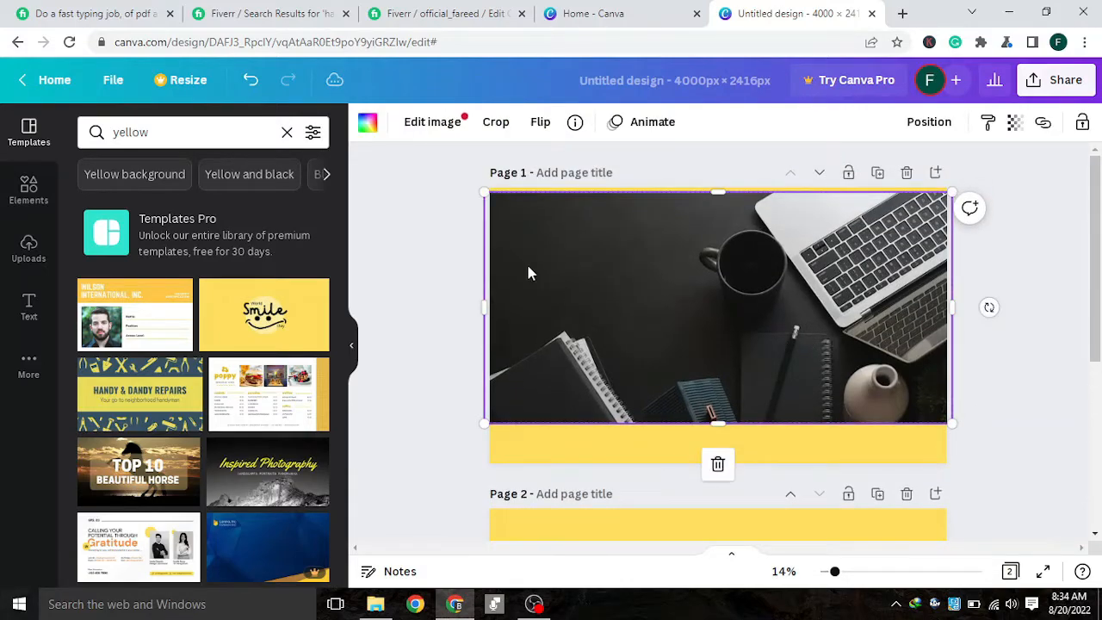
Shift the laptop photo left past the page edge and extend it upward and downward to the full page height
{"action": "left_click_drag", "start_coordinate": [541, 290], "coordinate": [431, 316]}
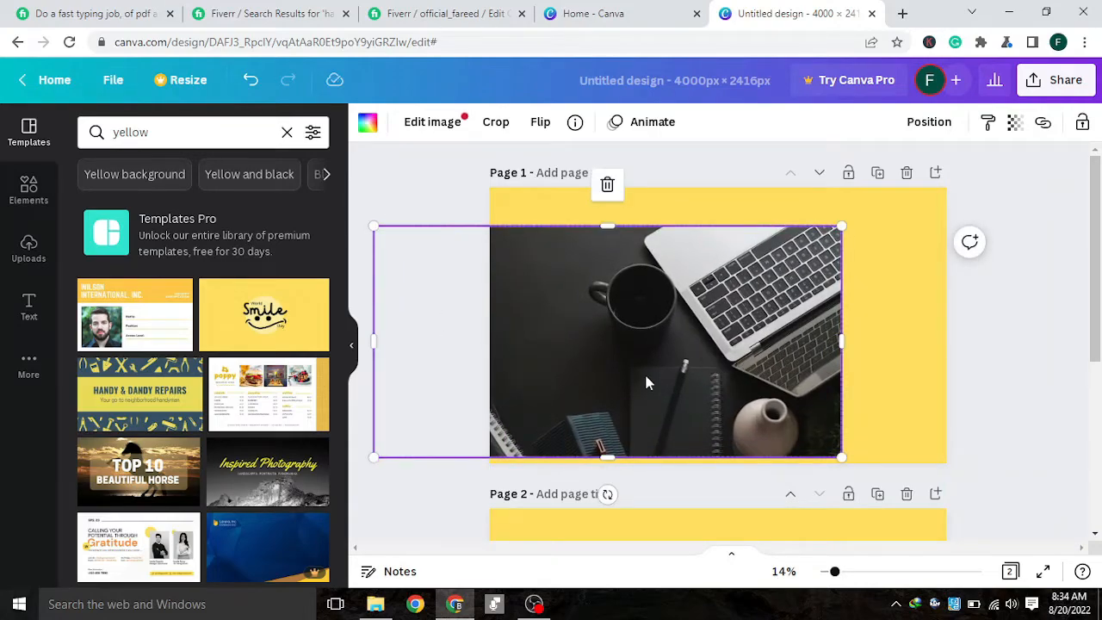
{"action": "left_click_drag", "start_coordinate": [647, 383], "coordinate": [593, 361]}
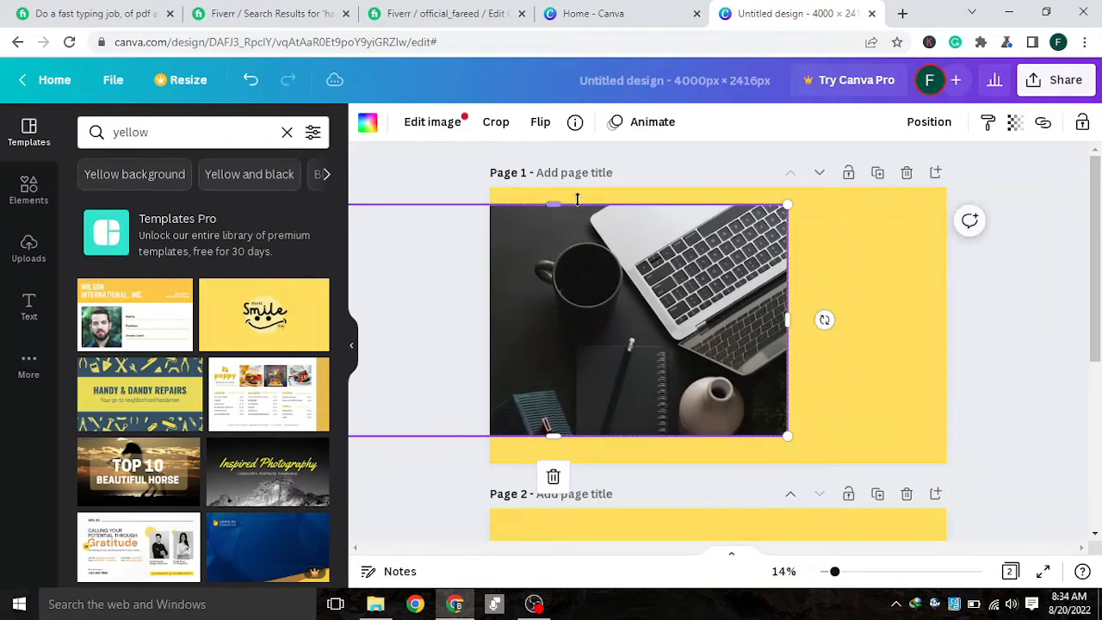
{"action": "left_click_drag", "start_coordinate": [553, 204], "coordinate": [552, 188]}
{"action": "left_click_drag", "start_coordinate": [557, 437], "coordinate": [553, 462]}
{"action": "left_click", "coordinate": [1073, 323]}
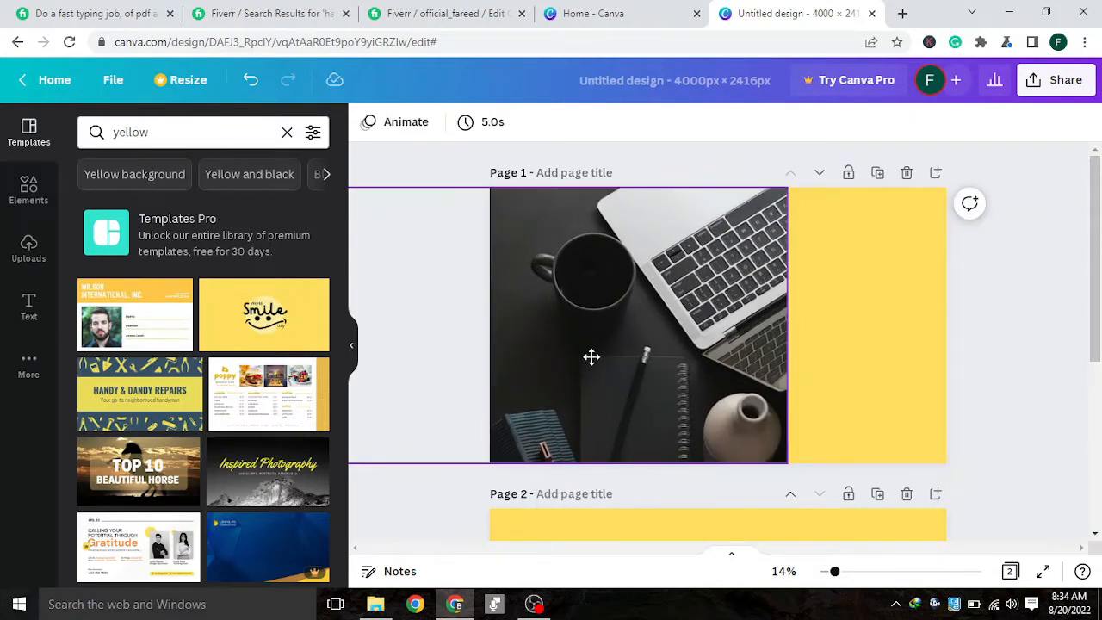
Shift the laptop photo slightly further left so it covers about 60% of the page width beside the yellow area
{"action": "left_click_drag", "start_coordinate": [591, 356], "coordinate": [572, 359]}
{"action": "left_click", "coordinate": [1053, 252]}
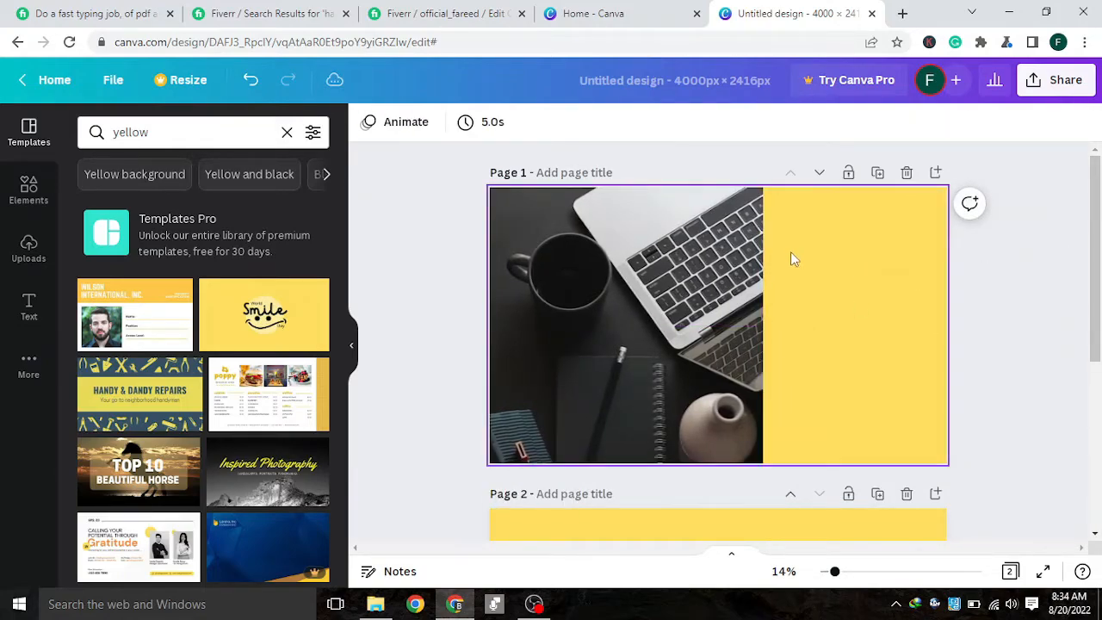
{"action": "left_click_drag", "start_coordinate": [664, 328], "coordinate": [662, 321]}
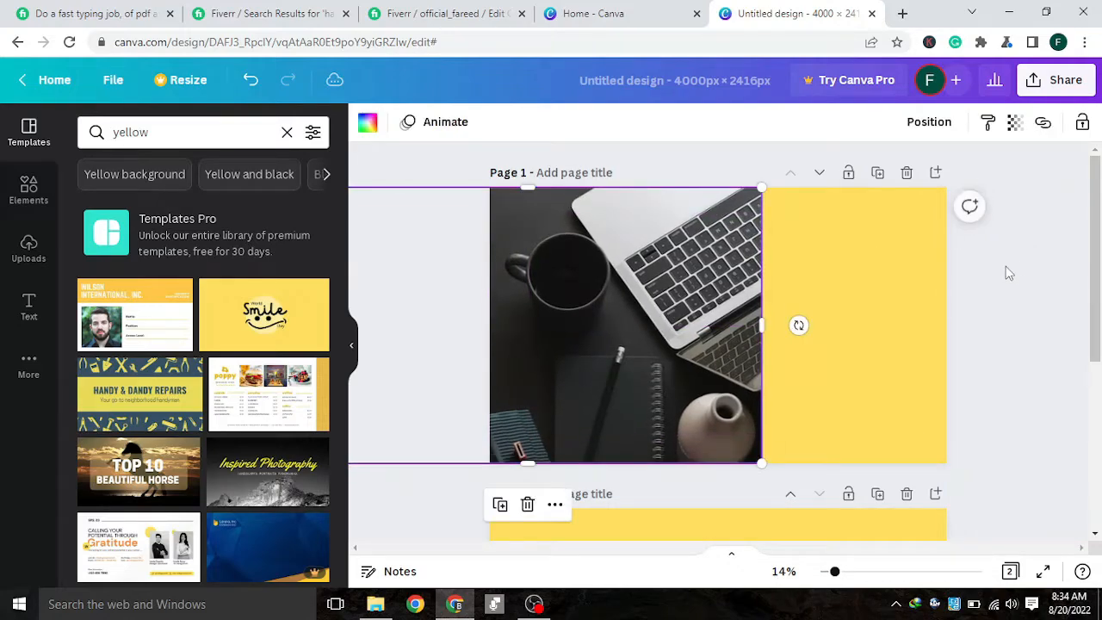
{"action": "left_click", "coordinate": [1001, 254]}
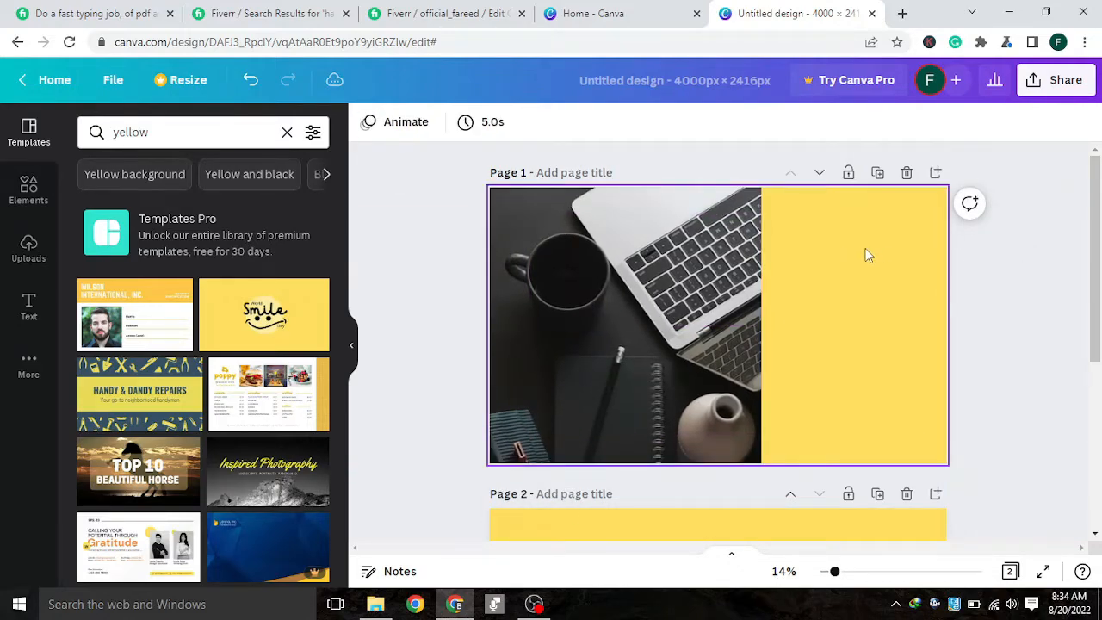
Add a heading to page 1 reading "Fast Typing"
{"action": "left_click", "coordinate": [29, 305]}
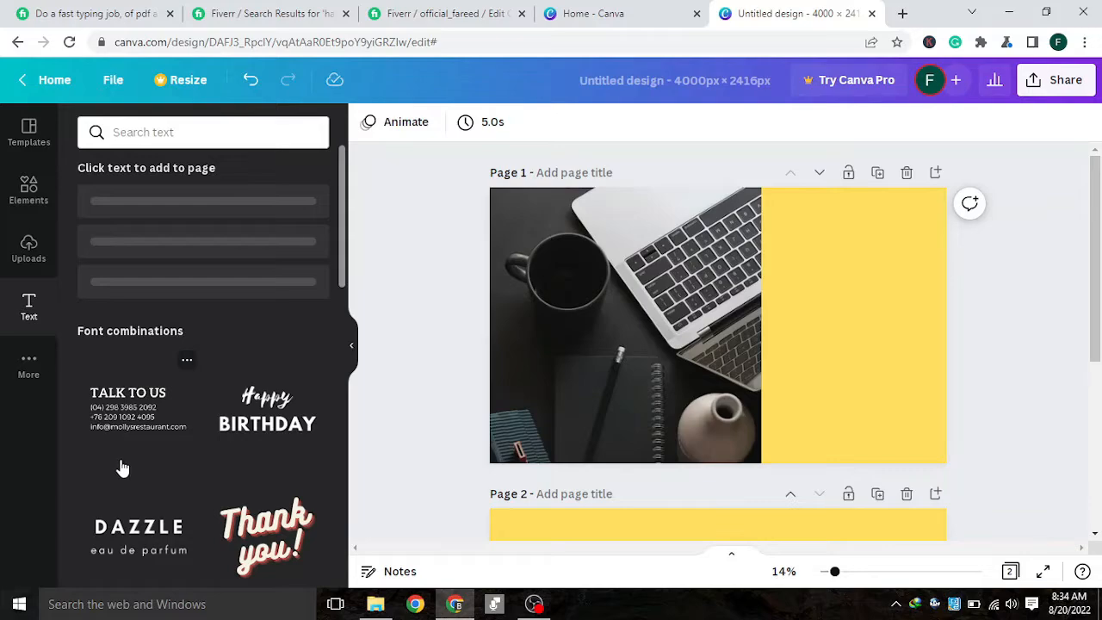
{"action": "scroll", "coordinate": [196, 437], "scroll_direction": "down", "scroll_amount": 1}
{"action": "scroll", "coordinate": [224, 430], "scroll_direction": "down", "scroll_amount": 1}
{"action": "scroll", "coordinate": [224, 431], "scroll_direction": "up", "scroll_amount": 2}
{"action": "left_click", "coordinate": [169, 223]}
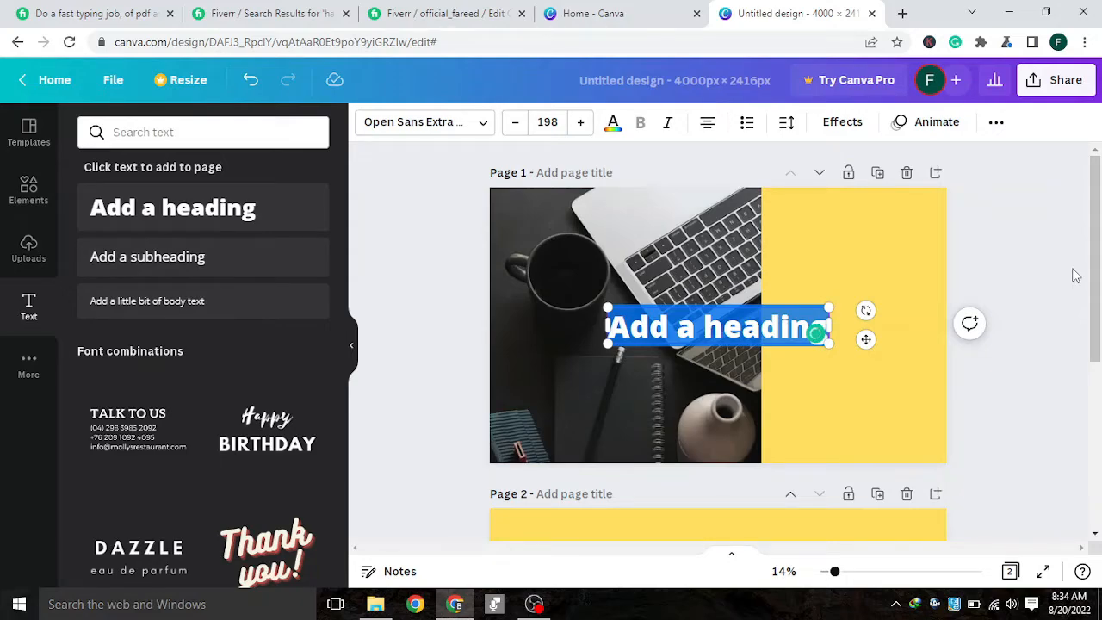
{"action": "key", "text": "BackSpace"}
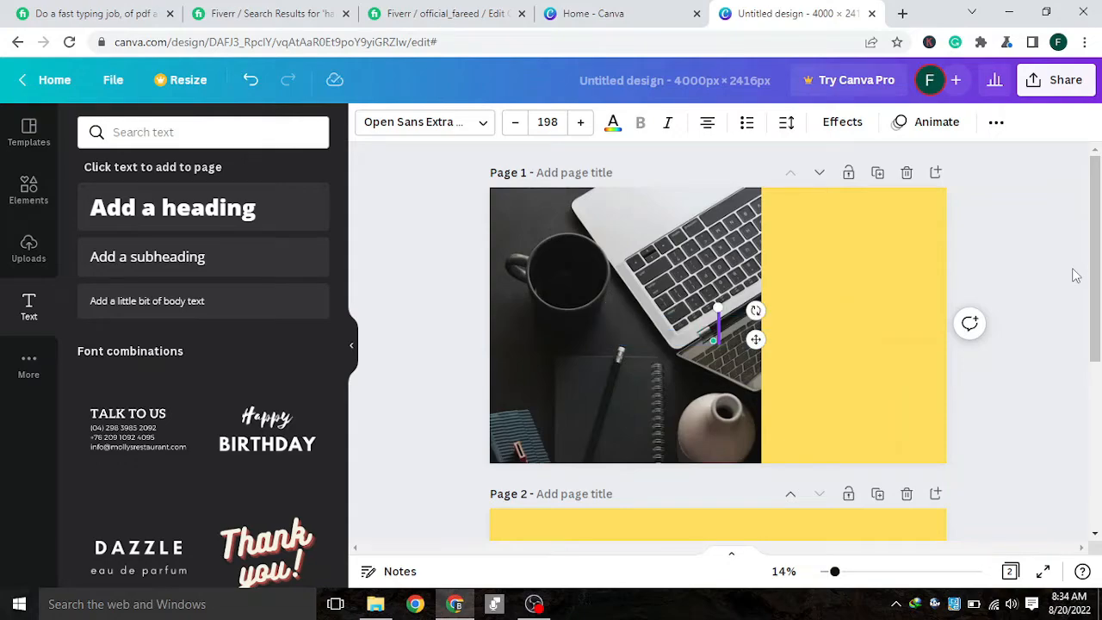
{"action": "type", "text": "Fast typing"}
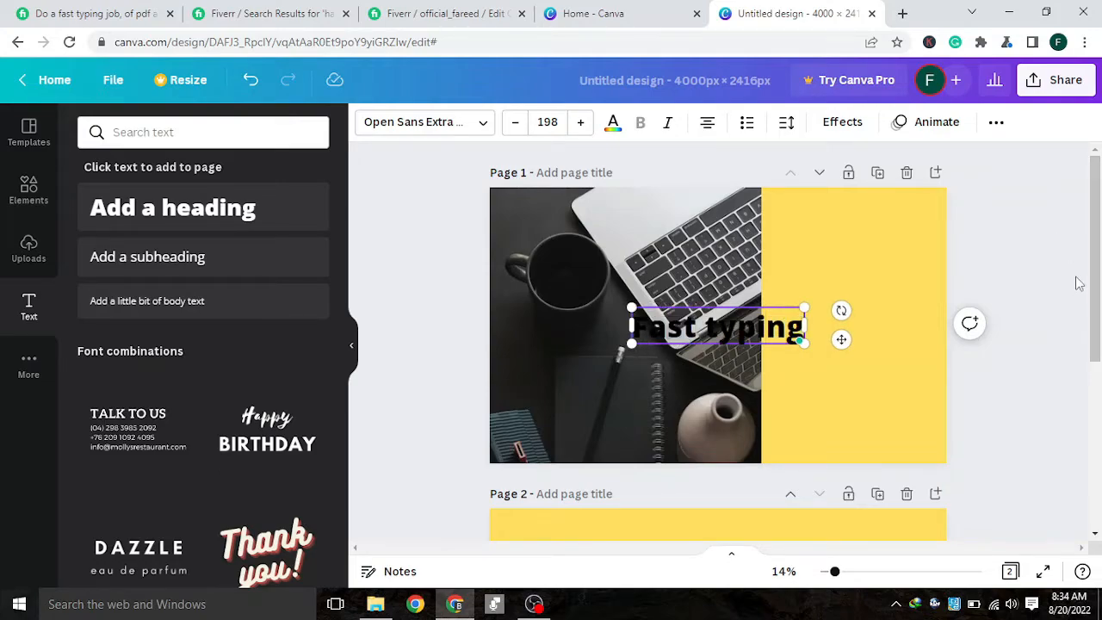
{"action": "key", "text": "BackSpace"}
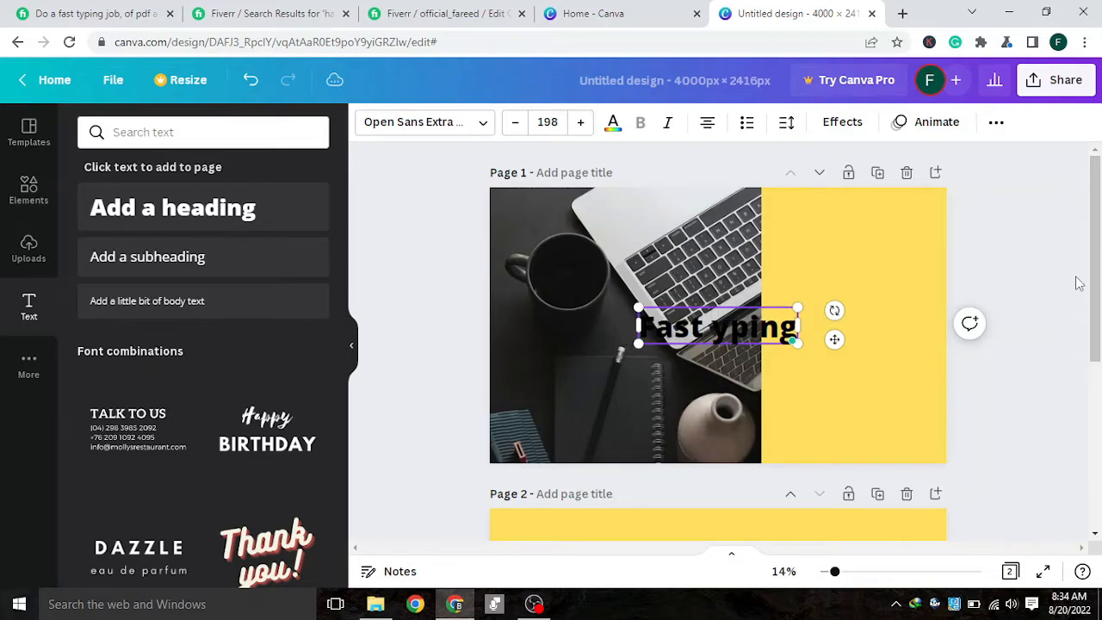
{"action": "type", "text": "T"}
{"action": "left_click", "coordinate": [1049, 292]}
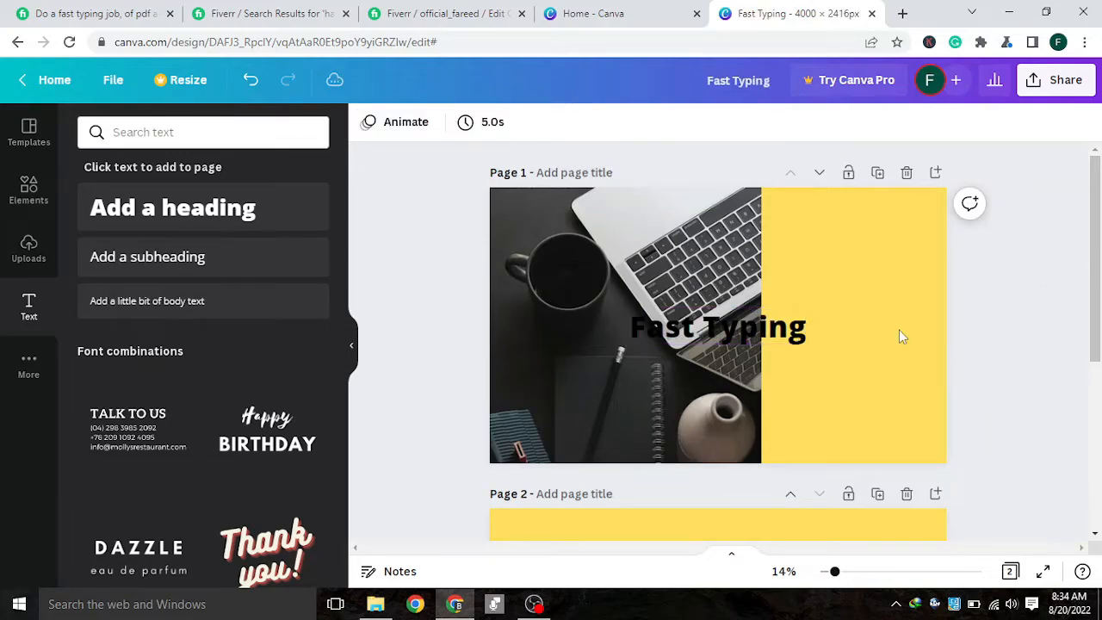
Move the "Fast Typing" heading to the top of the yellow area and widen its text box slightly toward the photo
{"action": "left_click_drag", "start_coordinate": [762, 327], "coordinate": [900, 213]}
{"action": "left_click", "coordinate": [977, 258]}
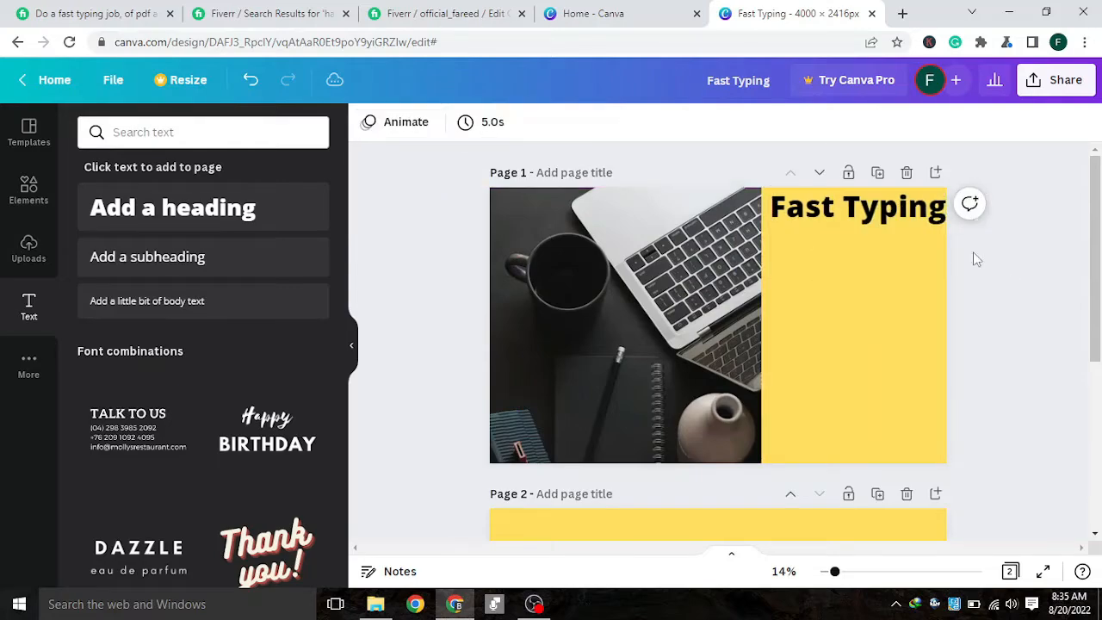
{"action": "left_click", "coordinate": [797, 221]}
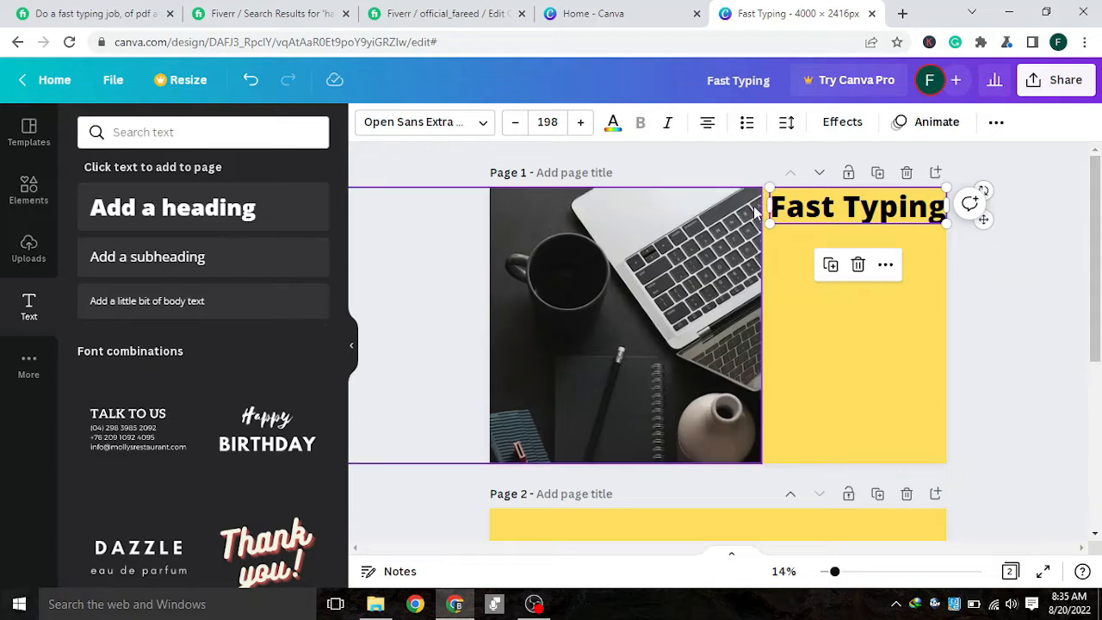
{"action": "left_click", "coordinate": [1001, 300]}
{"action": "left_click", "coordinate": [780, 210]}
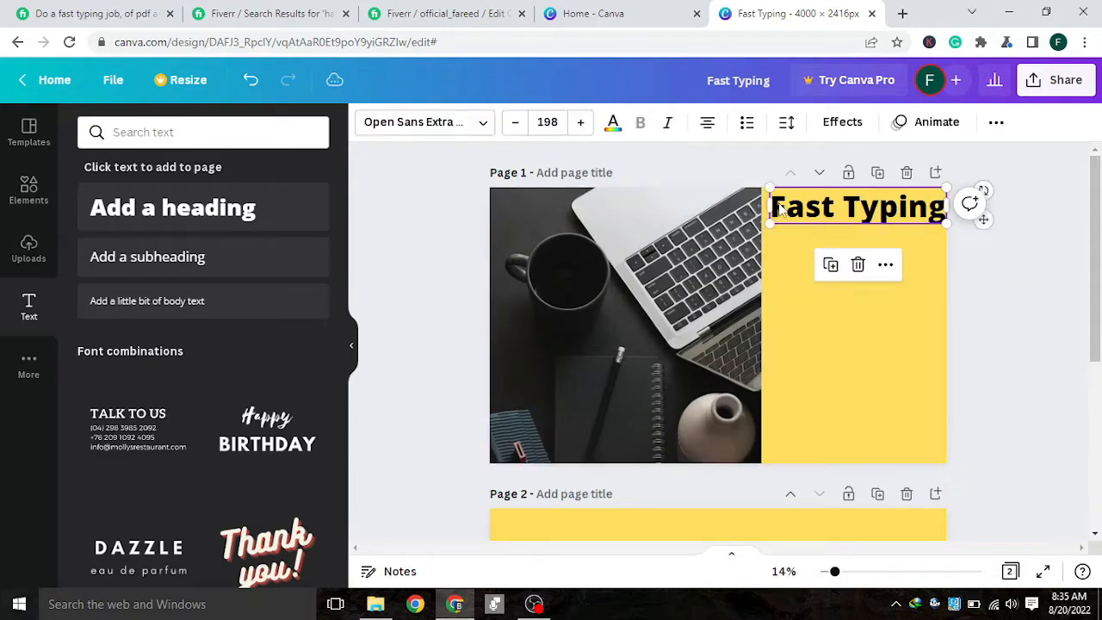
{"action": "left_click_drag", "start_coordinate": [767, 205], "coordinate": [763, 207]}
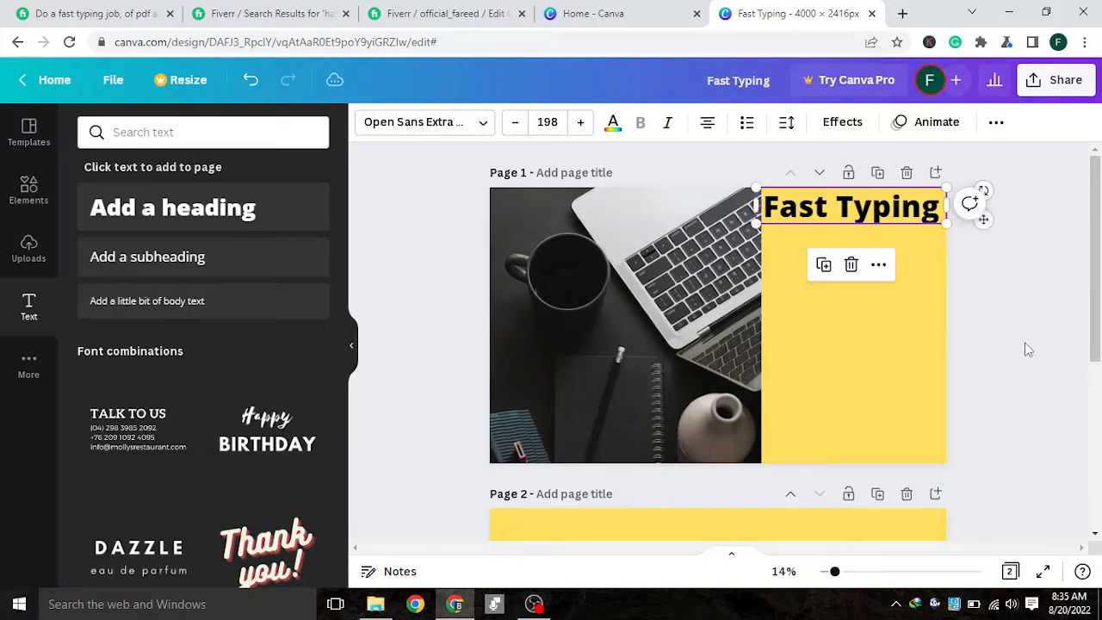
{"action": "left_click", "coordinate": [999, 331]}
{"action": "left_click", "coordinate": [881, 214]}
{"action": "mouse_move", "coordinate": [881, 213]}
{"action": "left_mouse_down"}
{"action": "mouse_move", "coordinate": [890, 211]}
{"action": "mouse_move", "coordinate": [879, 215]}
{"action": "left_mouse_up"}
{"action": "left_click", "coordinate": [998, 321]}
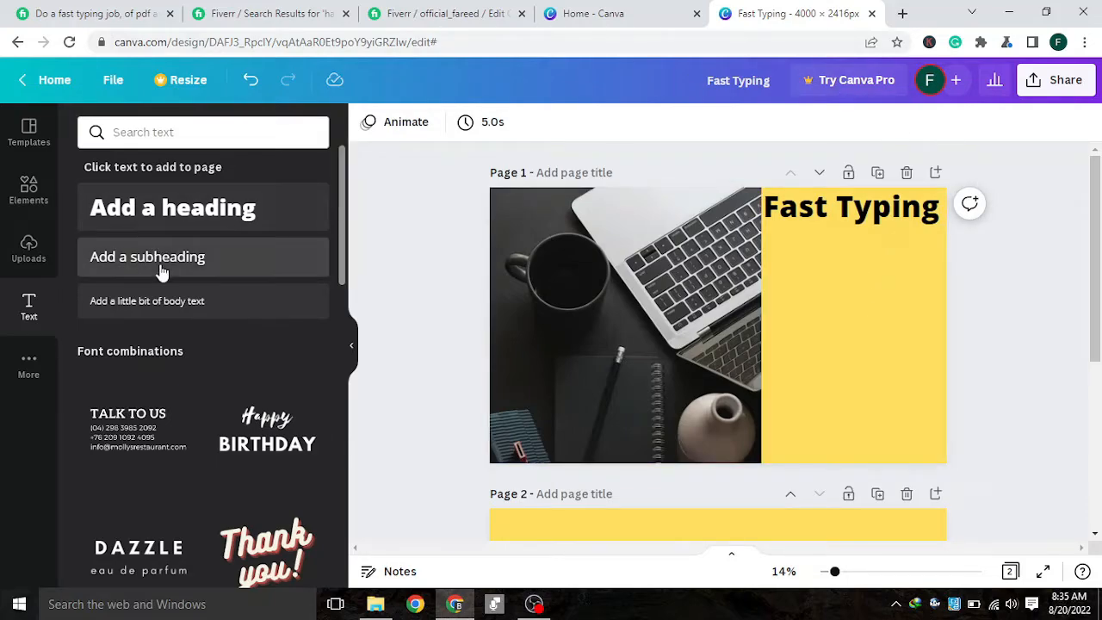
Add a second heading with its placeholder text to page 1
{"action": "left_click", "coordinate": [162, 222]}
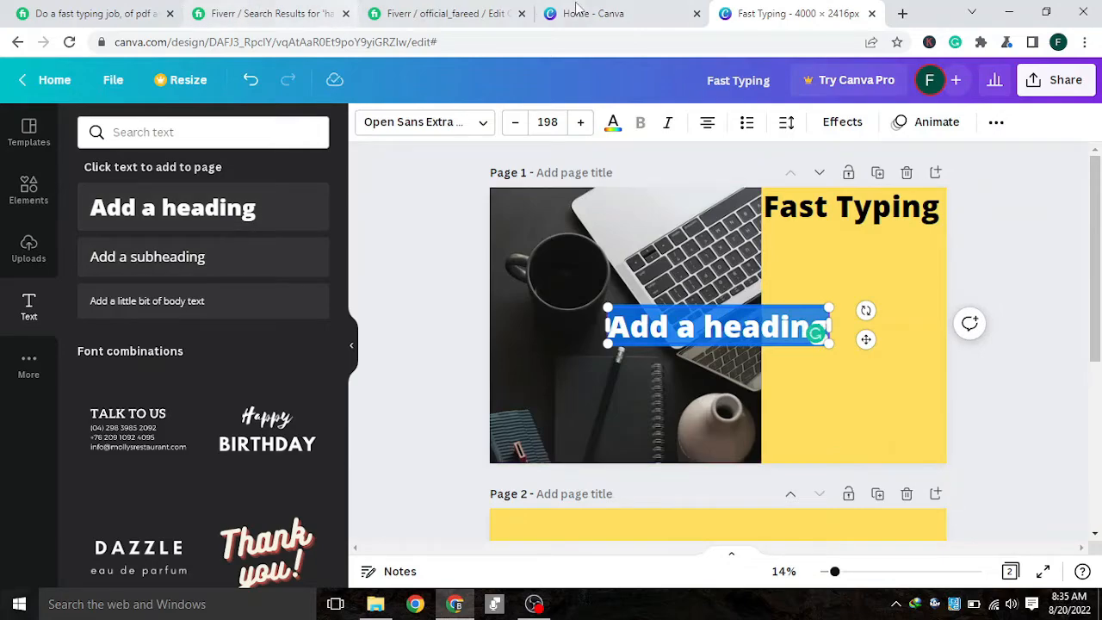
Examine the wording and layout of the cover image on the open Fiverr fast typing gig, and return to the Canva design
{"action": "left_click", "coordinate": [418, 13]}
{"action": "left_click", "coordinate": [269, 13]}
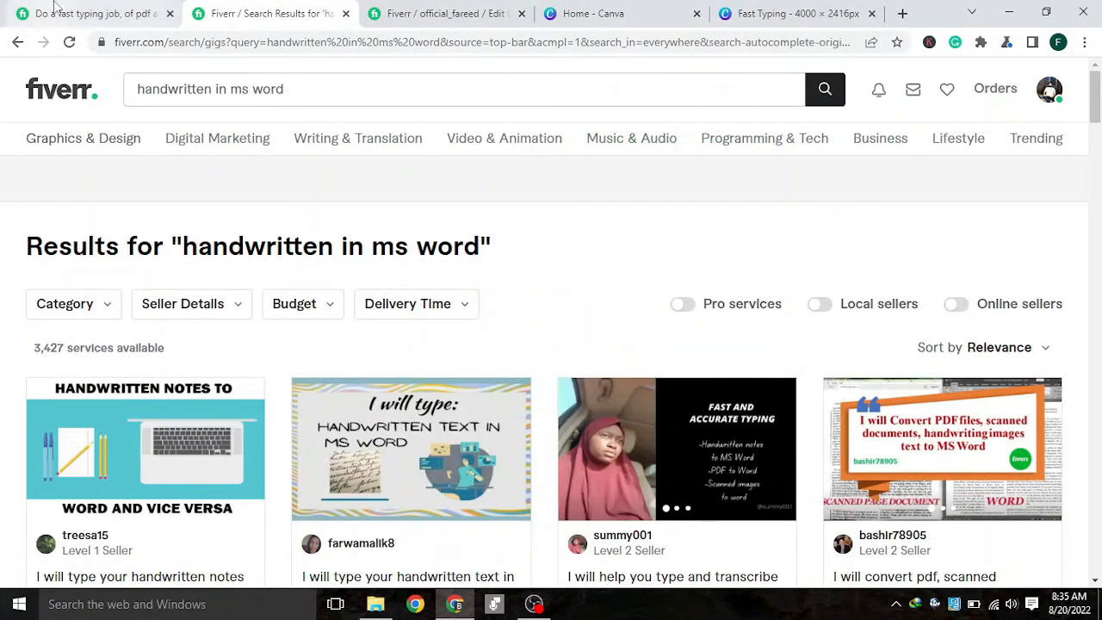
{"action": "left_click", "coordinate": [56, 8]}
{"action": "scroll", "coordinate": [288, 316], "scroll_direction": "up", "scroll_amount": 3}
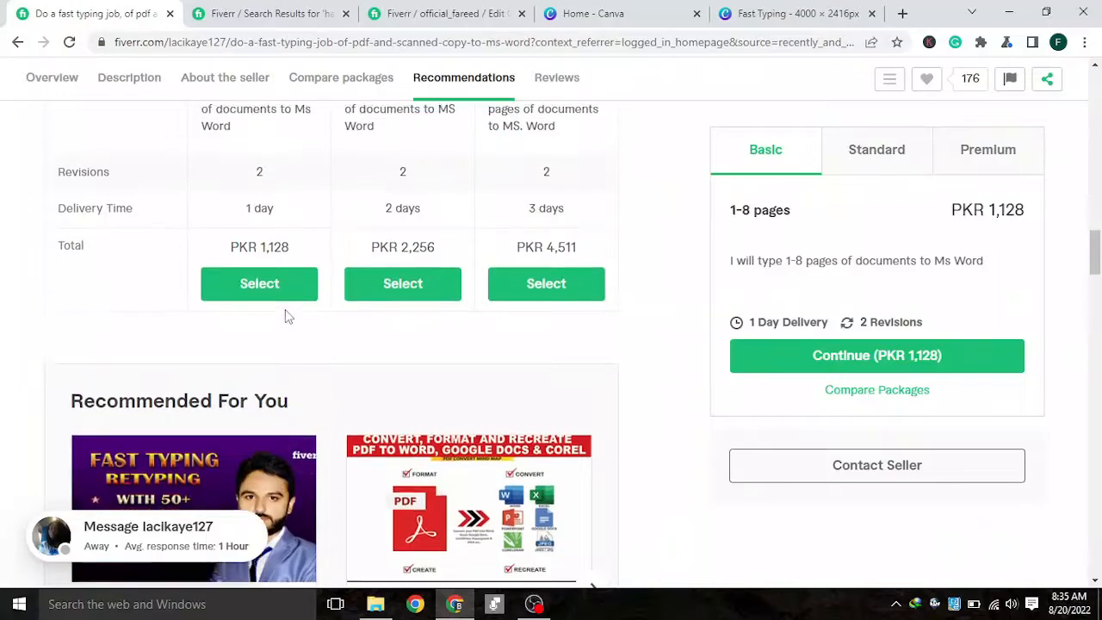
{"action": "scroll", "coordinate": [289, 317], "scroll_direction": "up", "scroll_amount": 10}
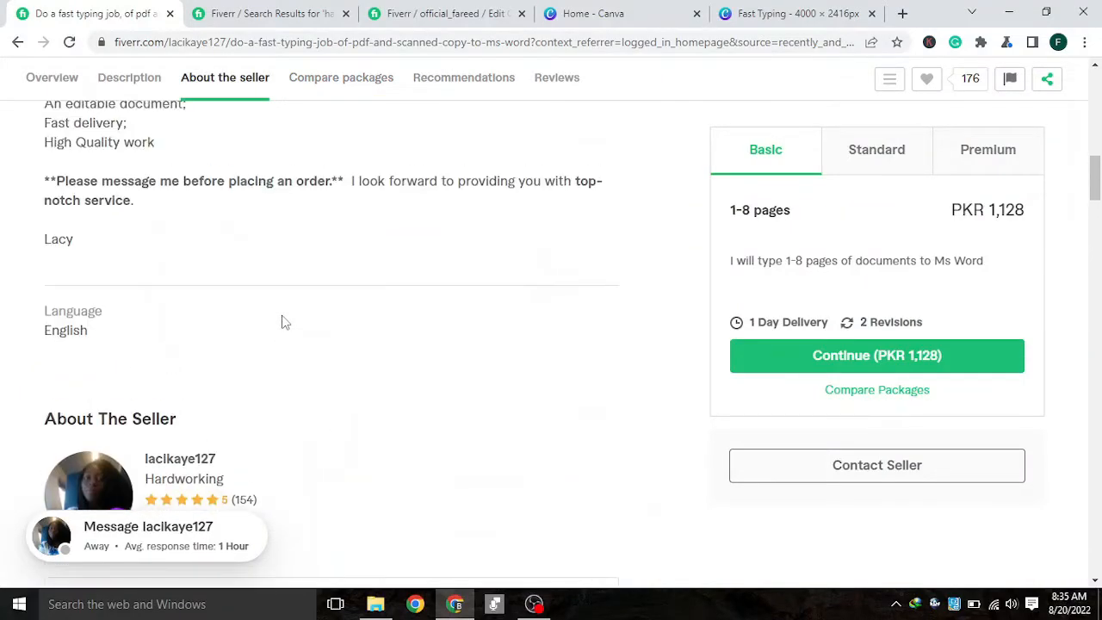
{"action": "scroll", "coordinate": [285, 322], "scroll_direction": "up", "scroll_amount": 8}
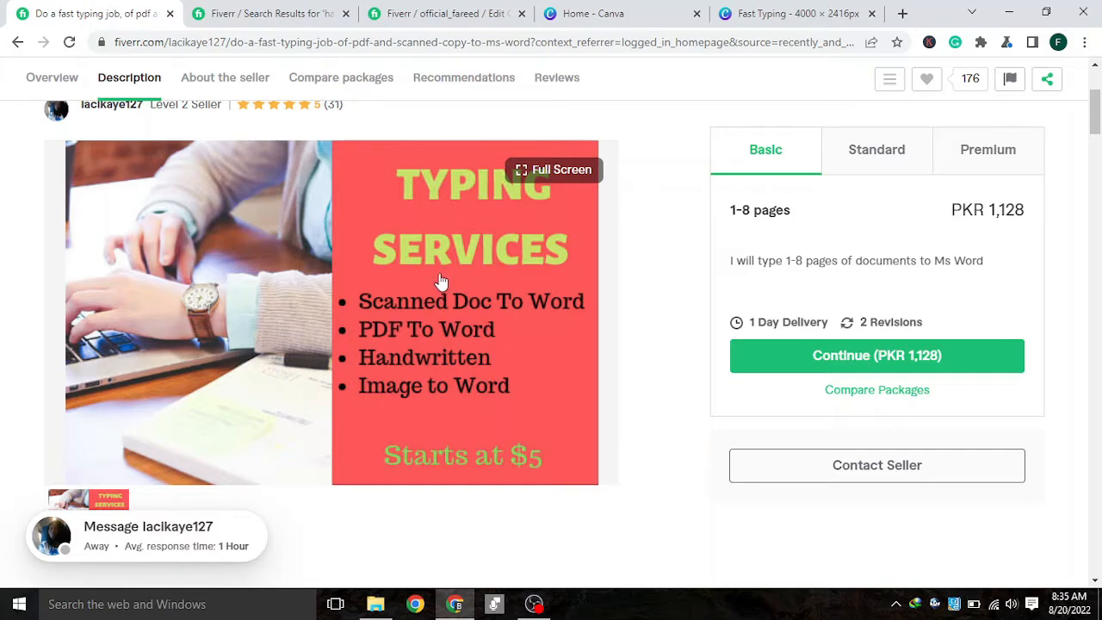
{"action": "left_click", "coordinate": [796, 13]}
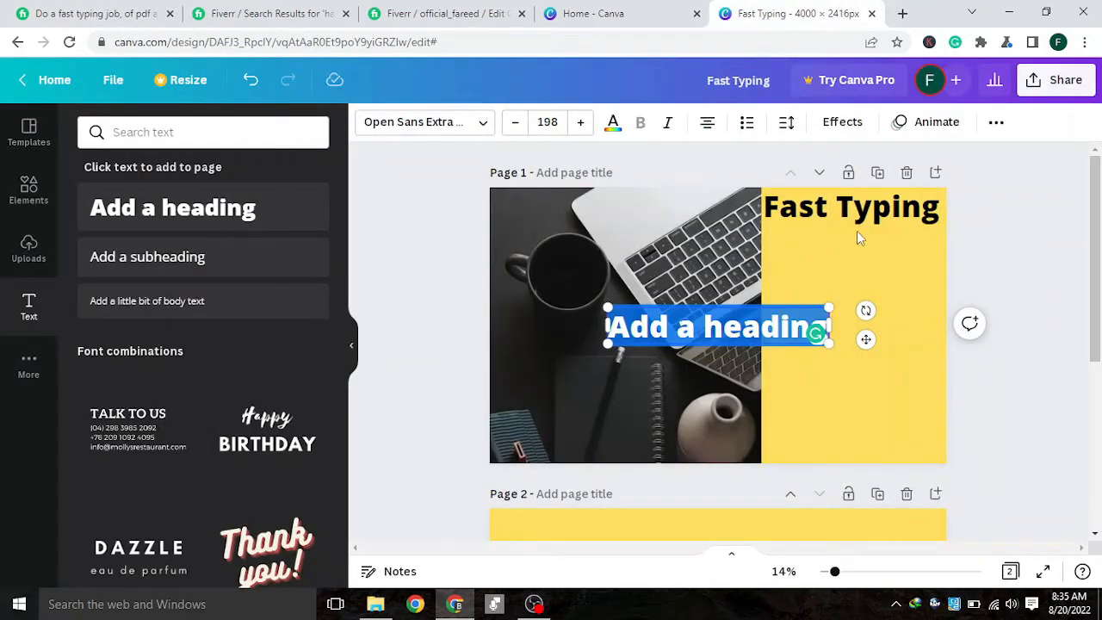
Extend the "Fast Typing" heading to read "Fast Typing services"
{"action": "left_click", "coordinate": [876, 210]}
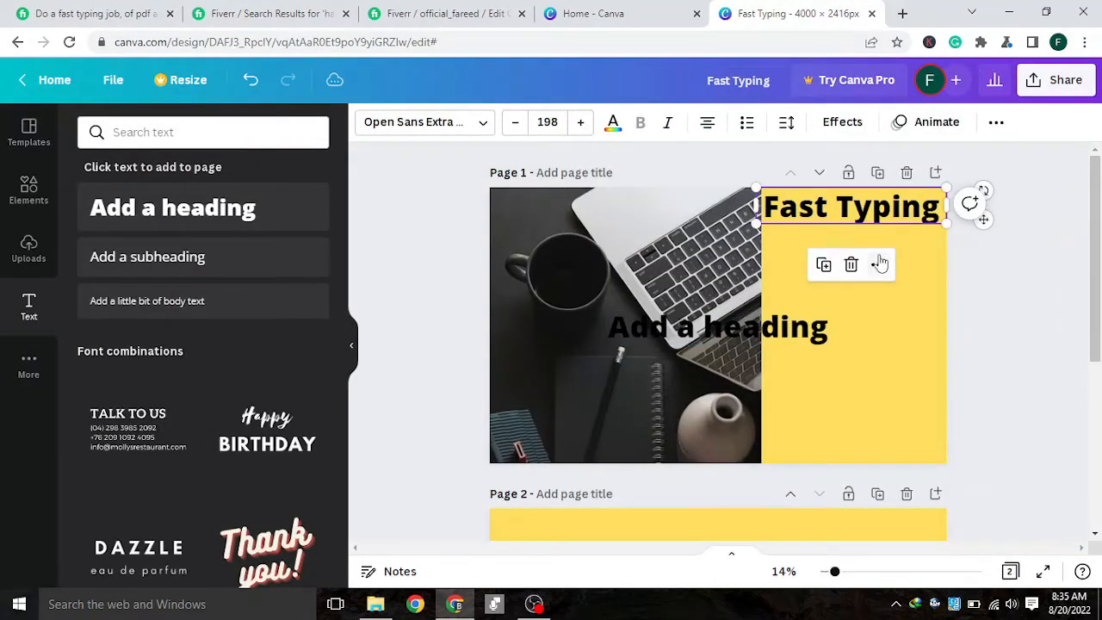
{"action": "key", "text": "Escape"}
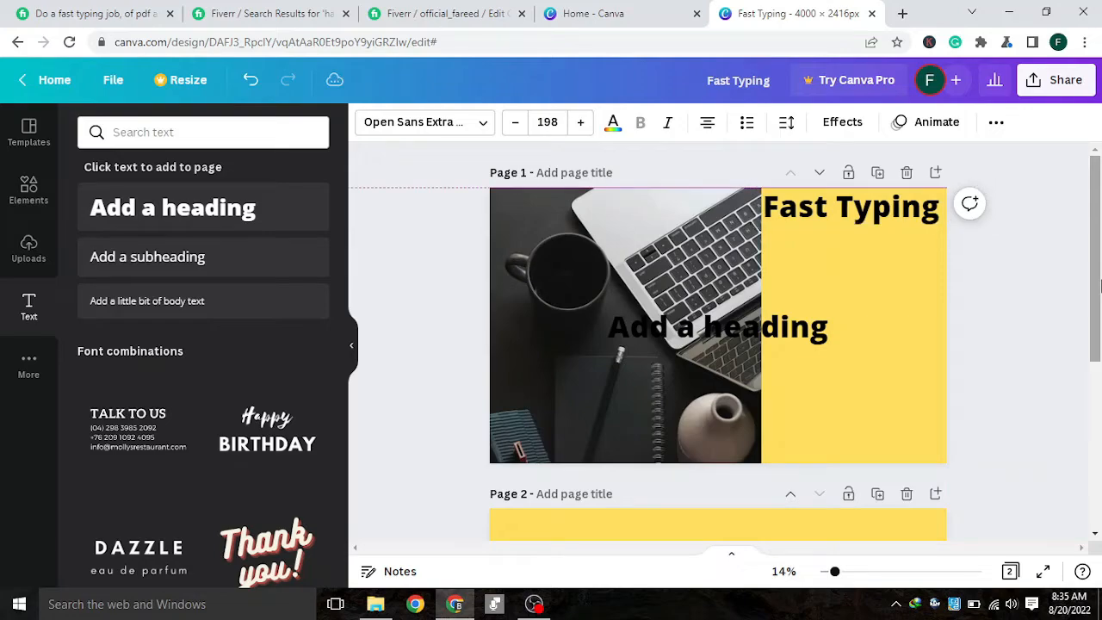
{"action": "left_click", "coordinate": [935, 208]}
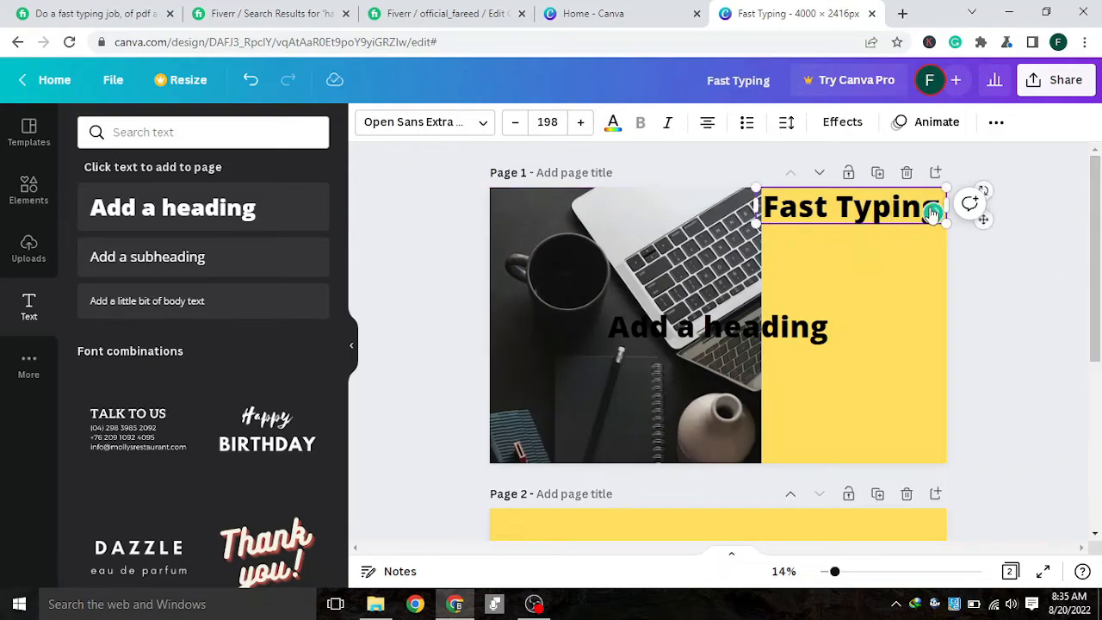
{"action": "type", "text": "se"}
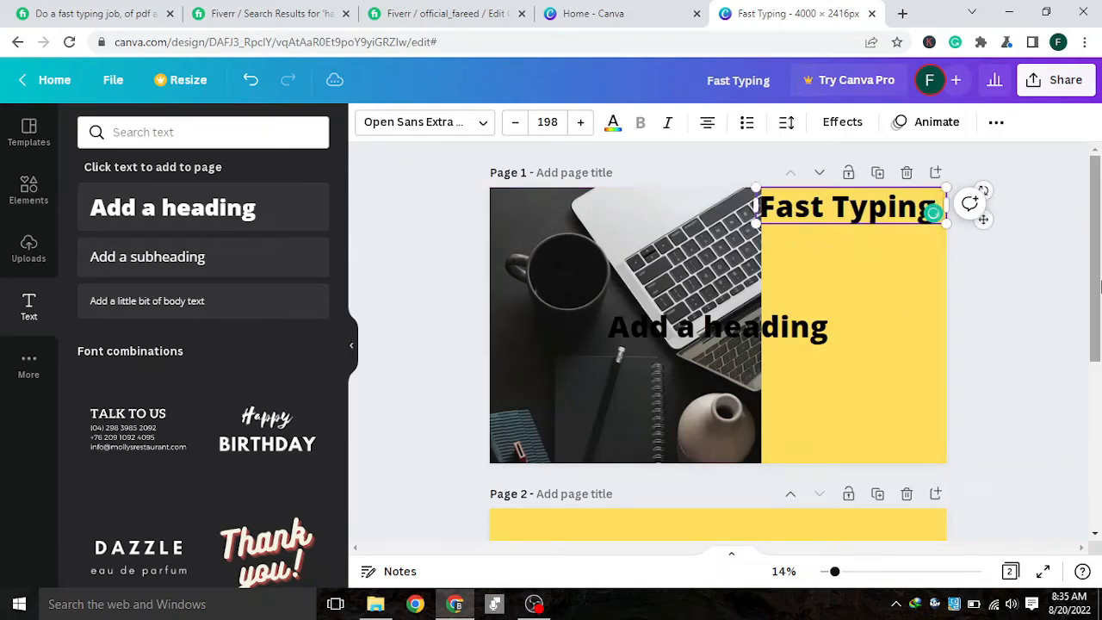
{"action": "type", "text": "rvices"}
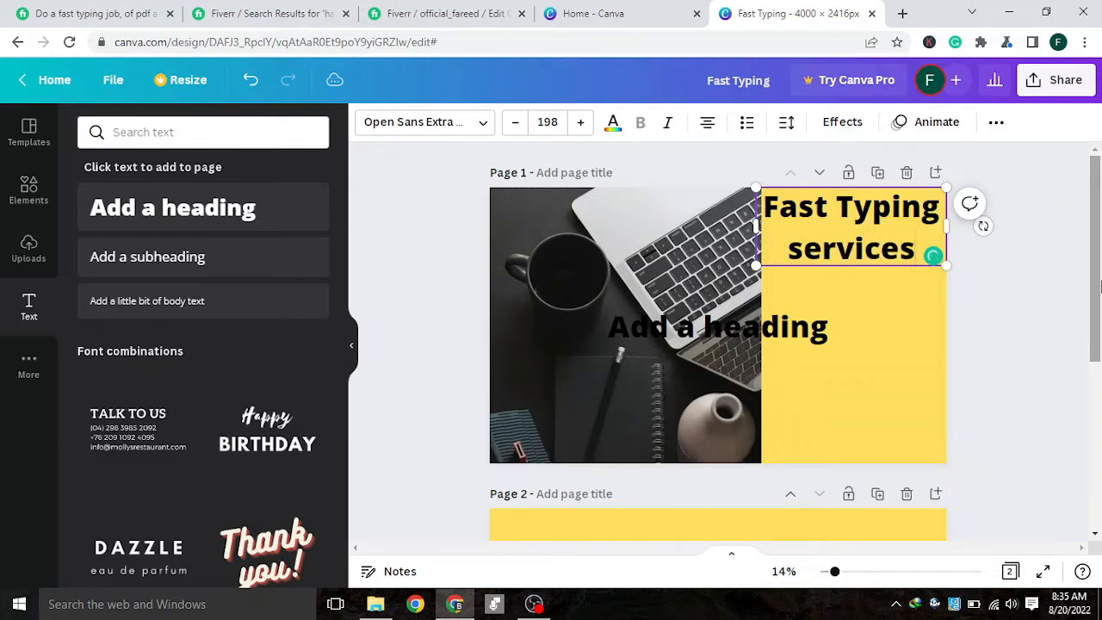
Delete the extra placeholder heading that overlaps the laptop photo on page 1
{"action": "left_click", "coordinate": [1033, 267]}
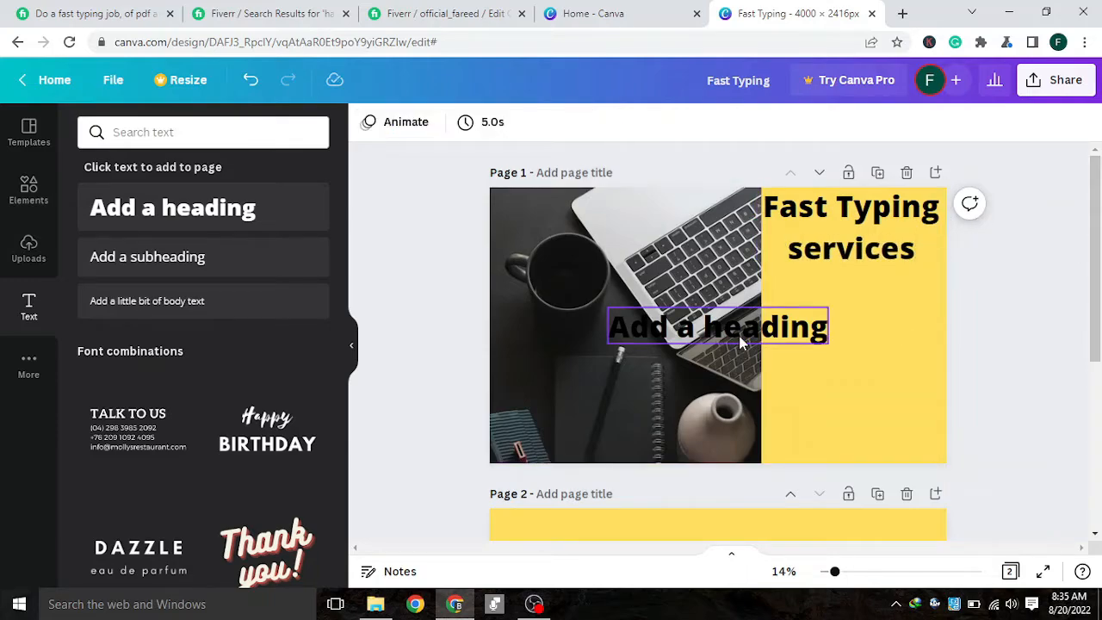
{"action": "left_click", "coordinate": [741, 342]}
{"action": "key", "text": "Delete"}
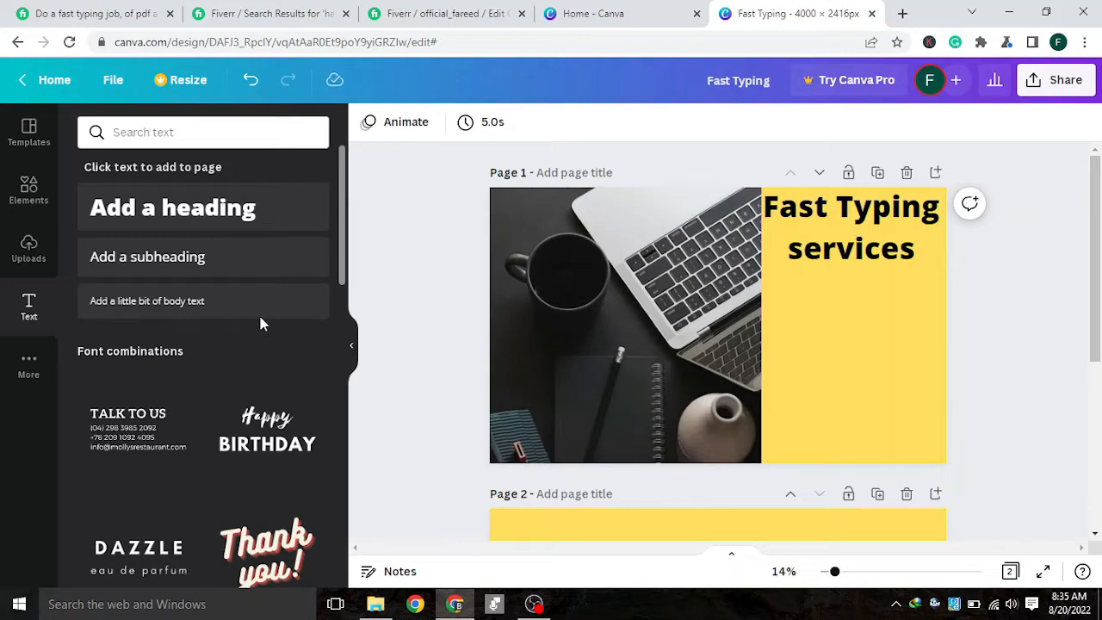
Add a subheading to page 1 and place it in the yellow area just below the "Fast Typing services" heading
{"action": "left_click", "coordinate": [240, 261]}
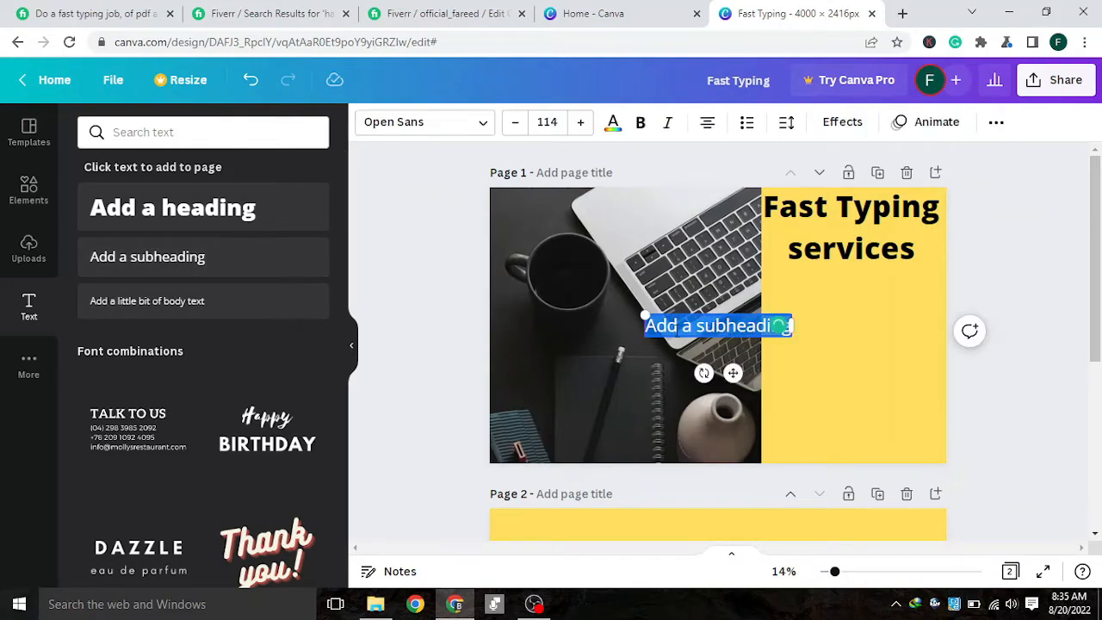
{"action": "left_click", "coordinate": [830, 315]}
{"action": "left_click", "coordinate": [1013, 276]}
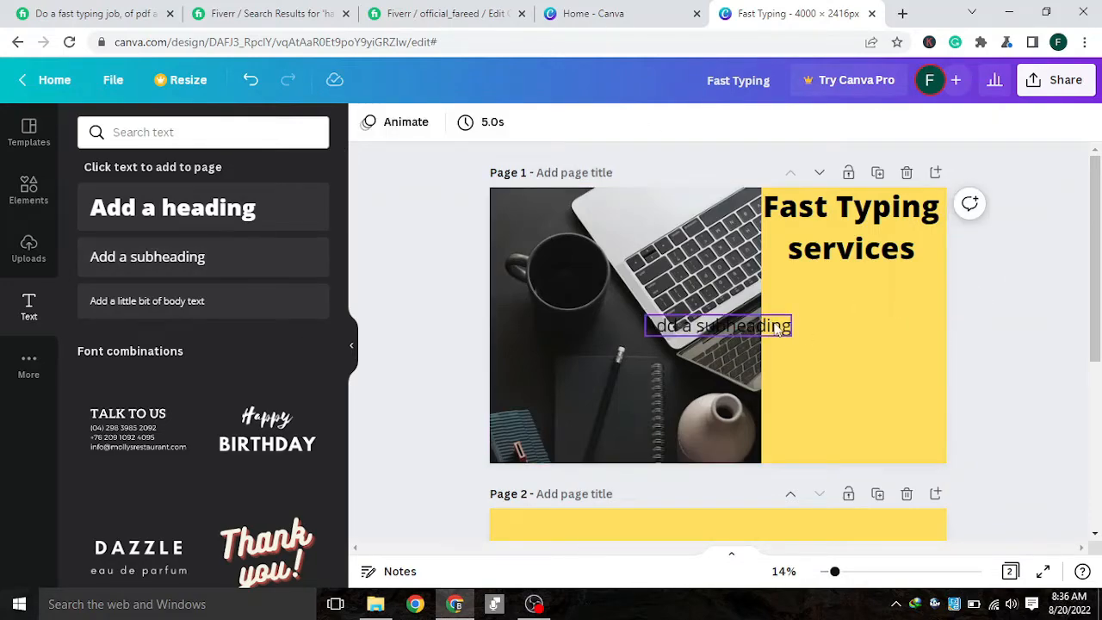
{"action": "left_click", "coordinate": [779, 328]}
{"action": "left_click", "coordinate": [928, 308]}
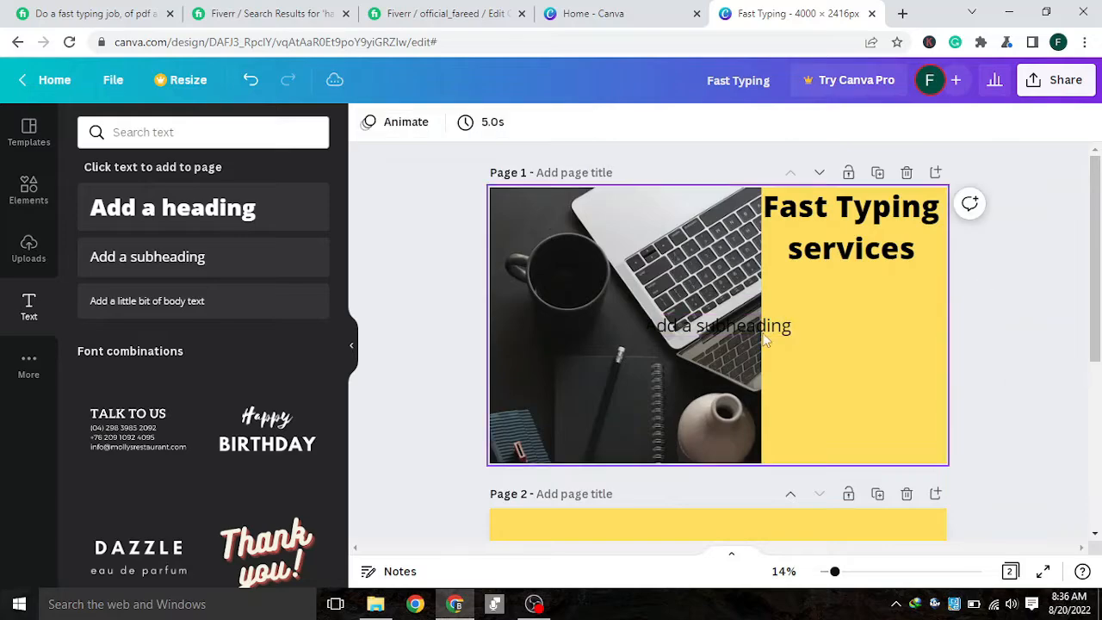
{"action": "left_click_drag", "start_coordinate": [708, 321], "coordinate": [849, 288]}
Replace the subheading's placeholder text with "Handwritten"
{"action": "left_click", "coordinate": [925, 295]}
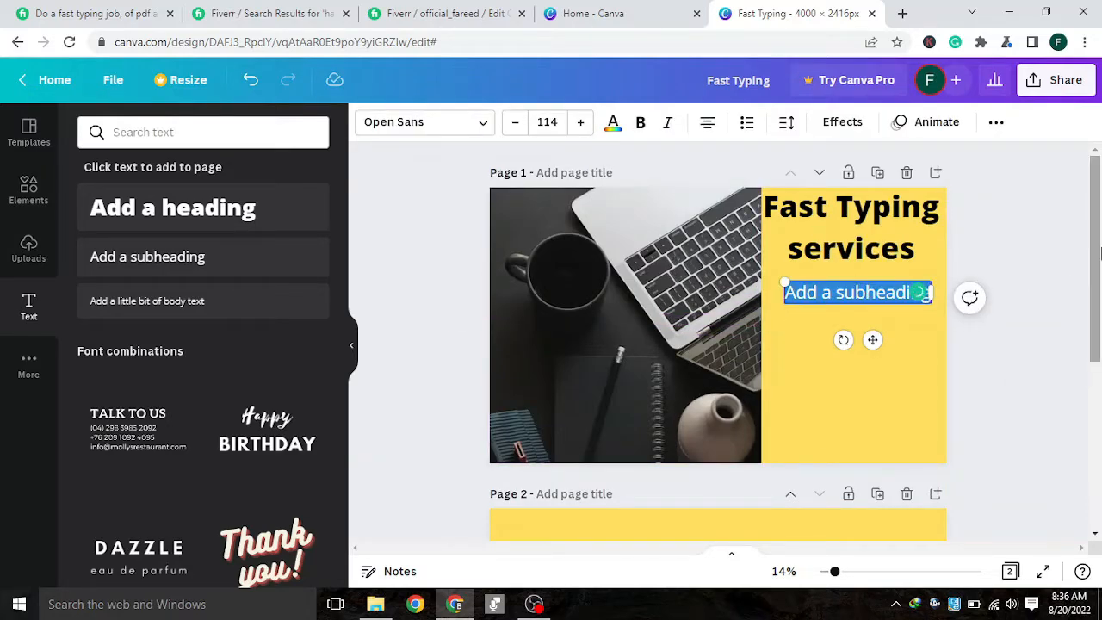
{"action": "key", "text": "BackSpace"}
{"action": "type", "text": "Har"}
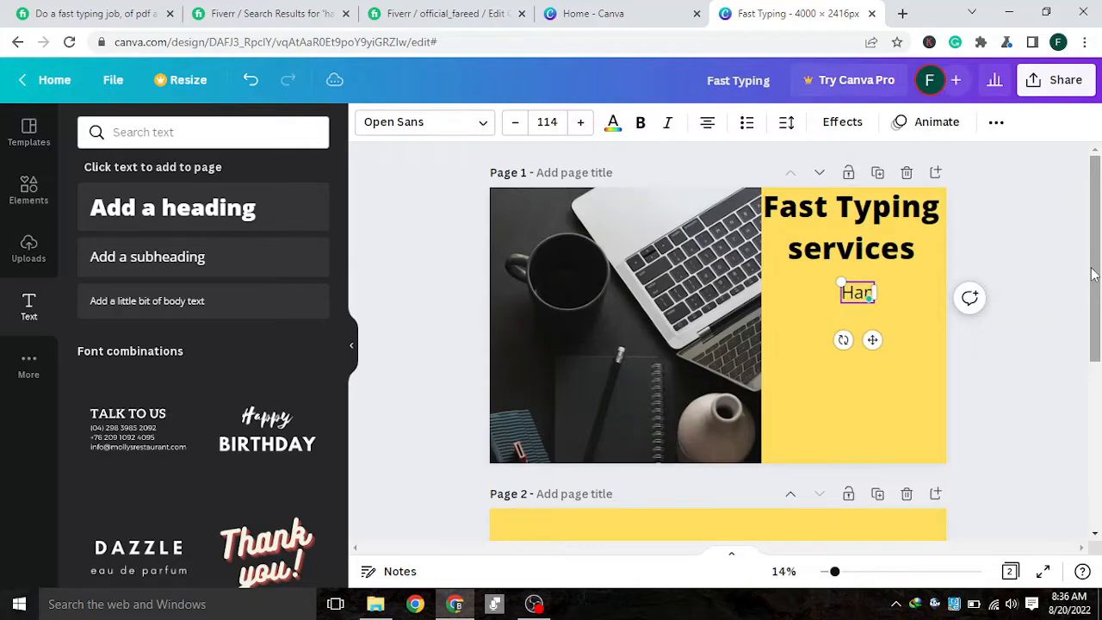
{"action": "type", "text": "d"}
{"action": "type", "text": "written"}
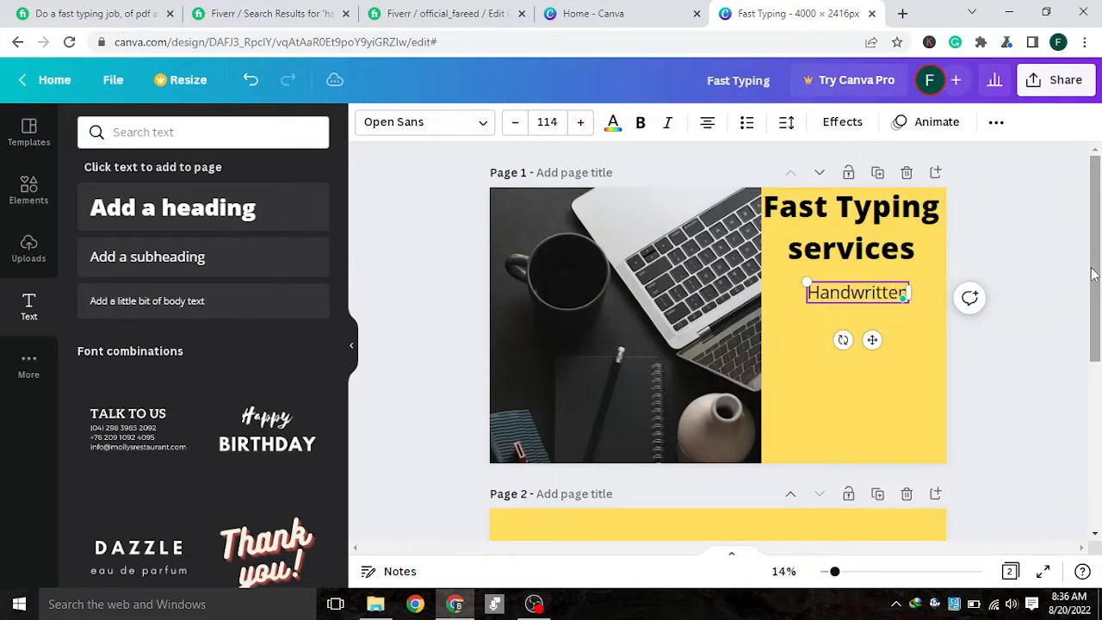
Examine the bulleted service list on the Fiverr typing gig's cover image, and return to the Canva design
{"action": "left_click", "coordinate": [94, 13]}
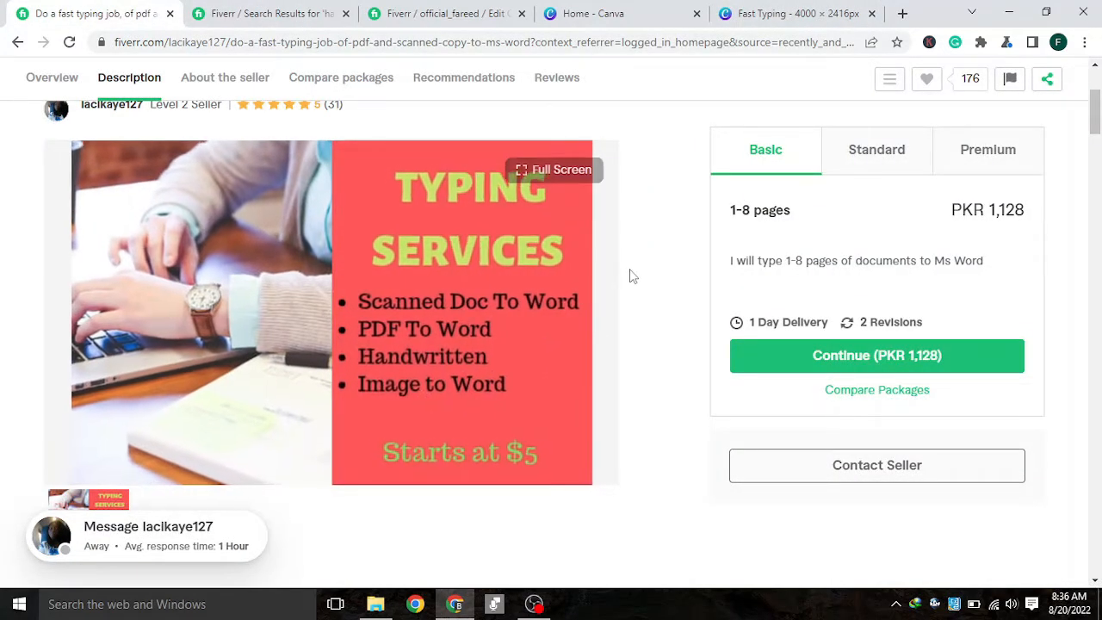
{"action": "left_click", "coordinate": [792, 13]}
{"action": "left_click", "coordinate": [71, 8]}
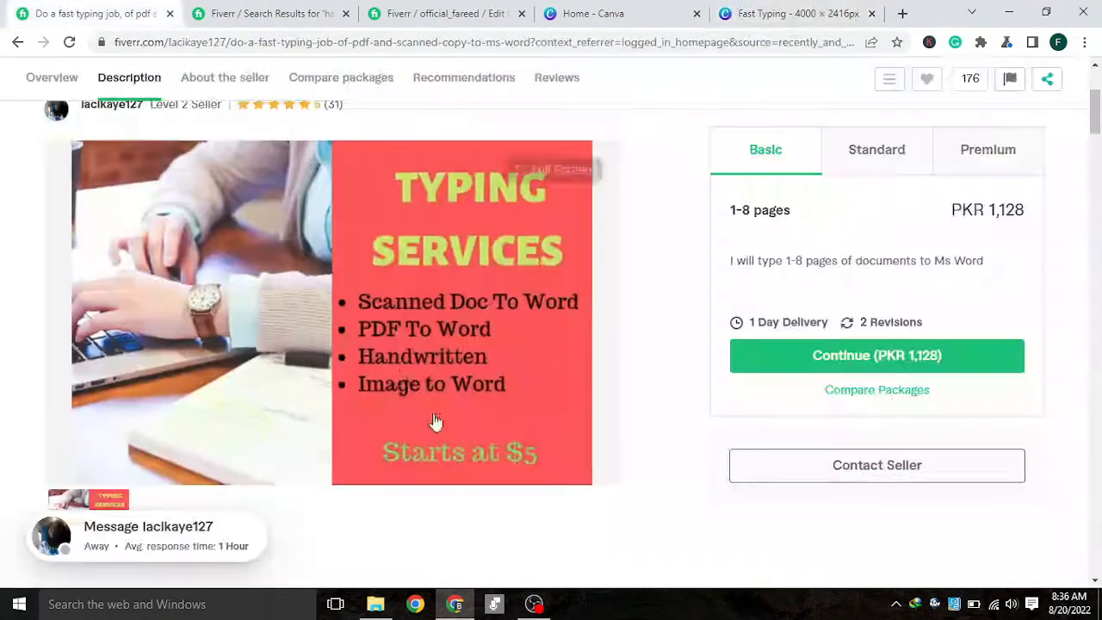
{"action": "left_click", "coordinate": [779, 10]}
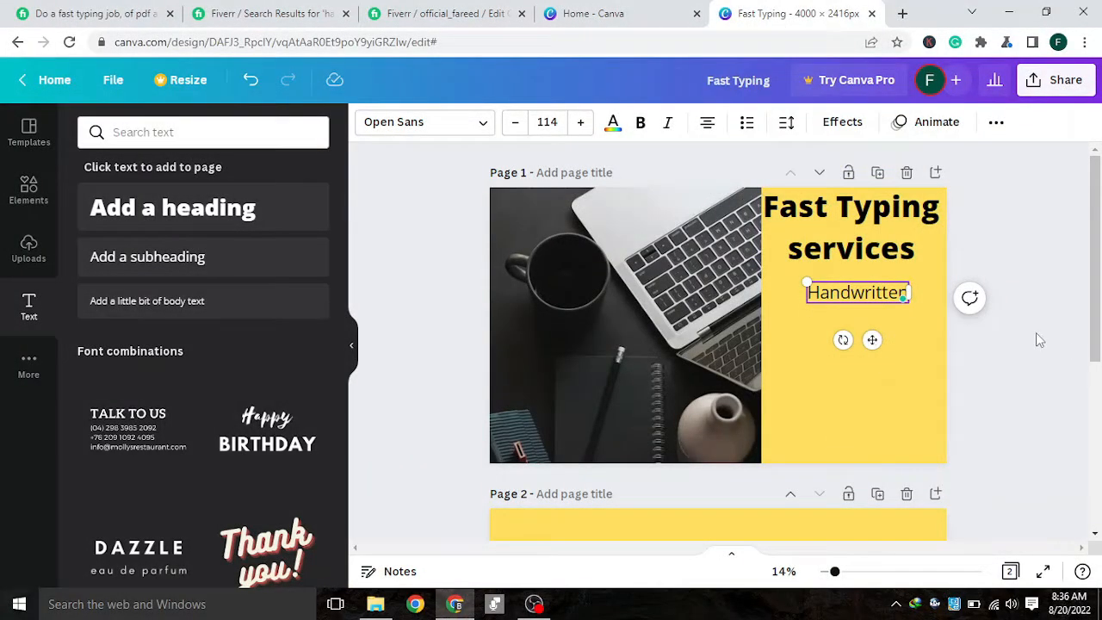
Change the subheading below the heading to read "PDF to Word"
{"action": "key", "text": "BackSpace"}
{"action": "key", "text": "BackSpace"}
{"action": "key", "text": "BackSpace"}
{"action": "key", "text": "BackSpace"}
{"action": "key", "text": "BackSpace"}
{"action": "key", "text": "BackSpace"}
{"action": "key", "text": "BackSpace"}
{"action": "key", "text": "BackSpace"}
{"action": "key", "text": "BackSpace"}
{"action": "key", "text": "BackSpace"}
{"action": "key", "text": "BackSpace"}
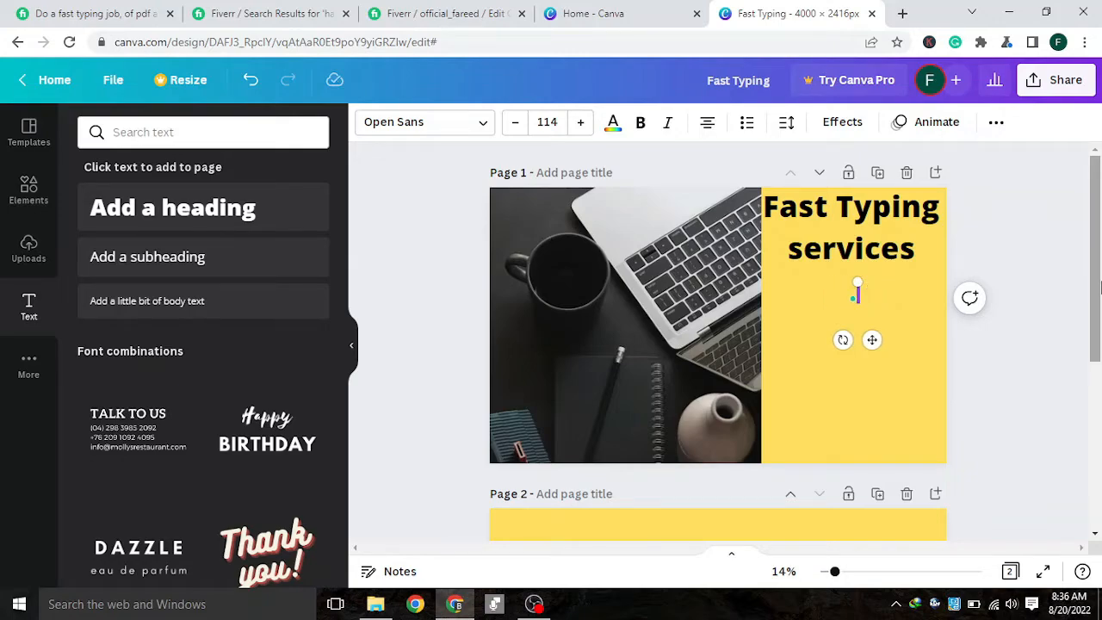
{"action": "type", "text": "PDF to Word"}
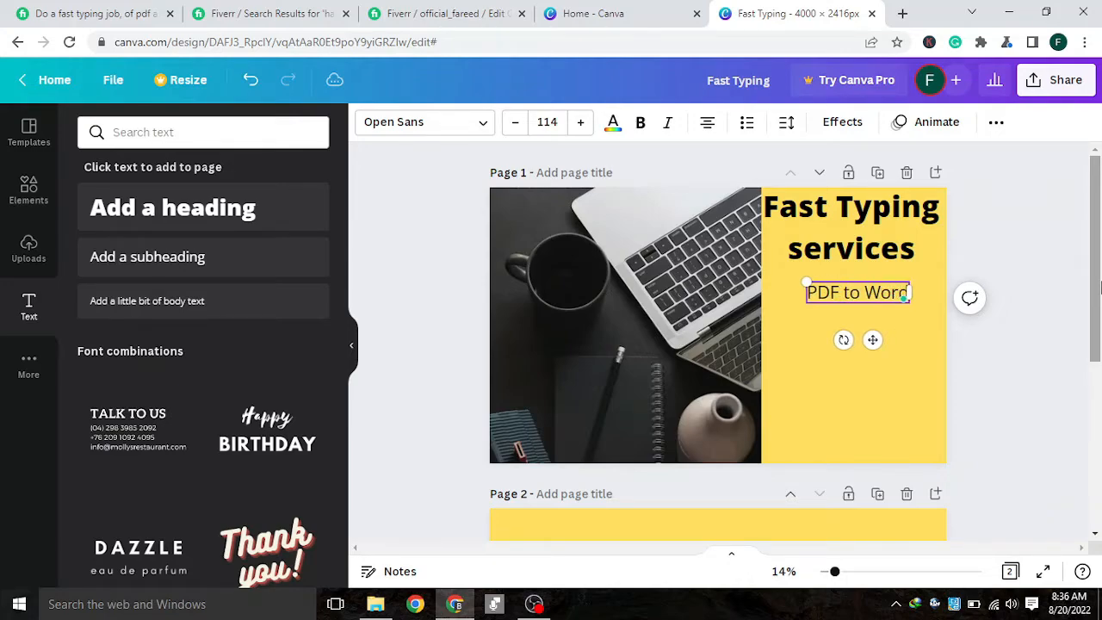
{"action": "left_click", "coordinate": [1064, 287]}
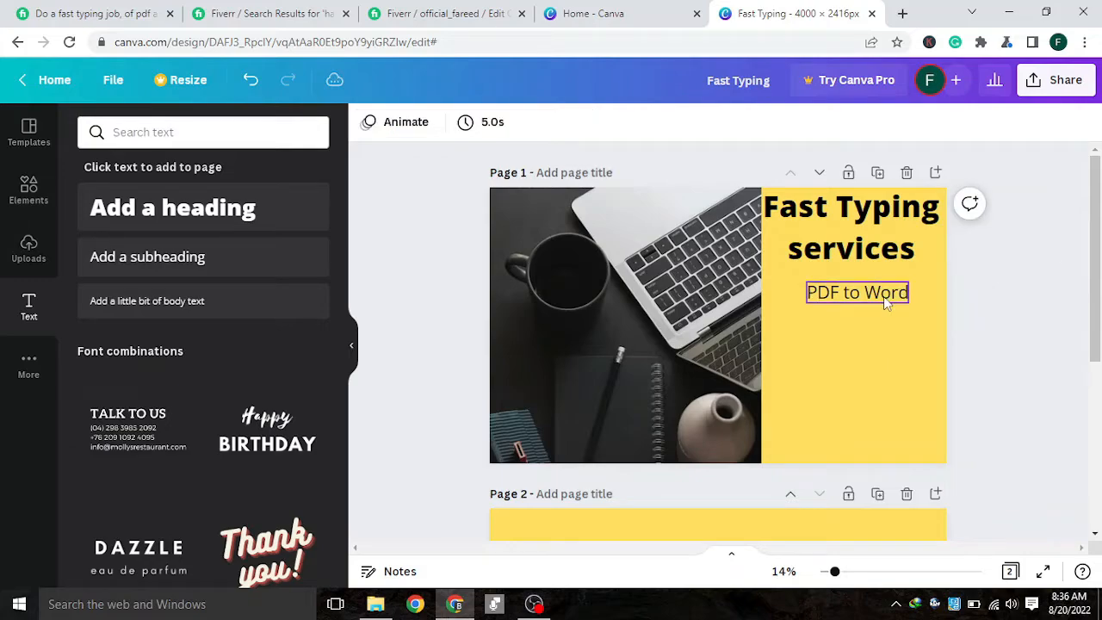
Add a second subheading and place it in the yellow area directly below "PDF to Word"
{"action": "left_click", "coordinate": [870, 367]}
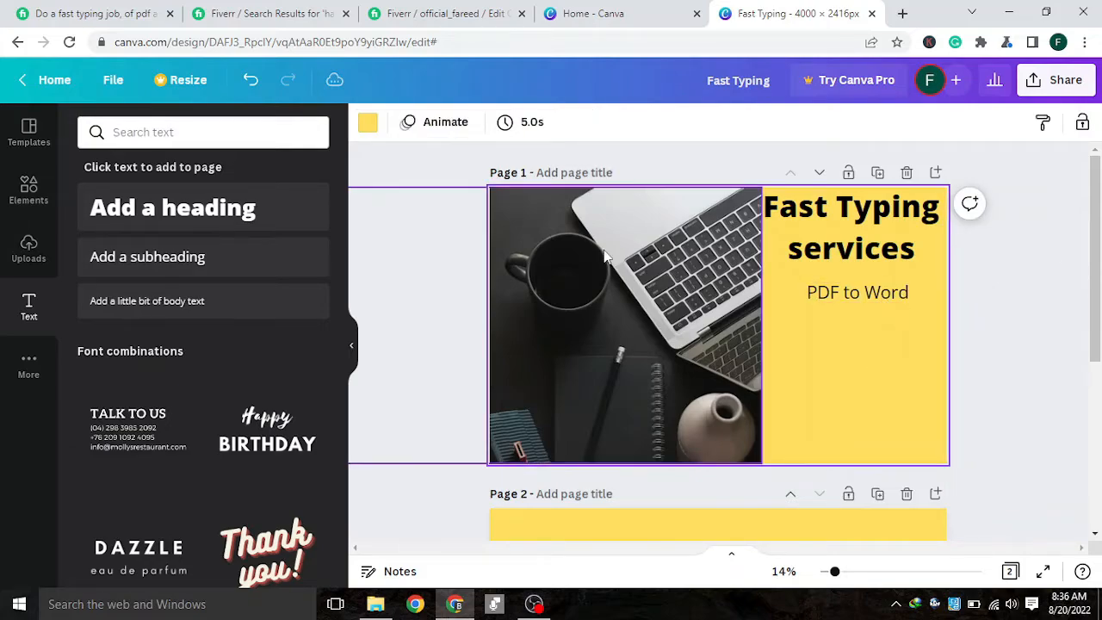
{"action": "left_click", "coordinate": [214, 255]}
{"action": "left_click", "coordinate": [1009, 289]}
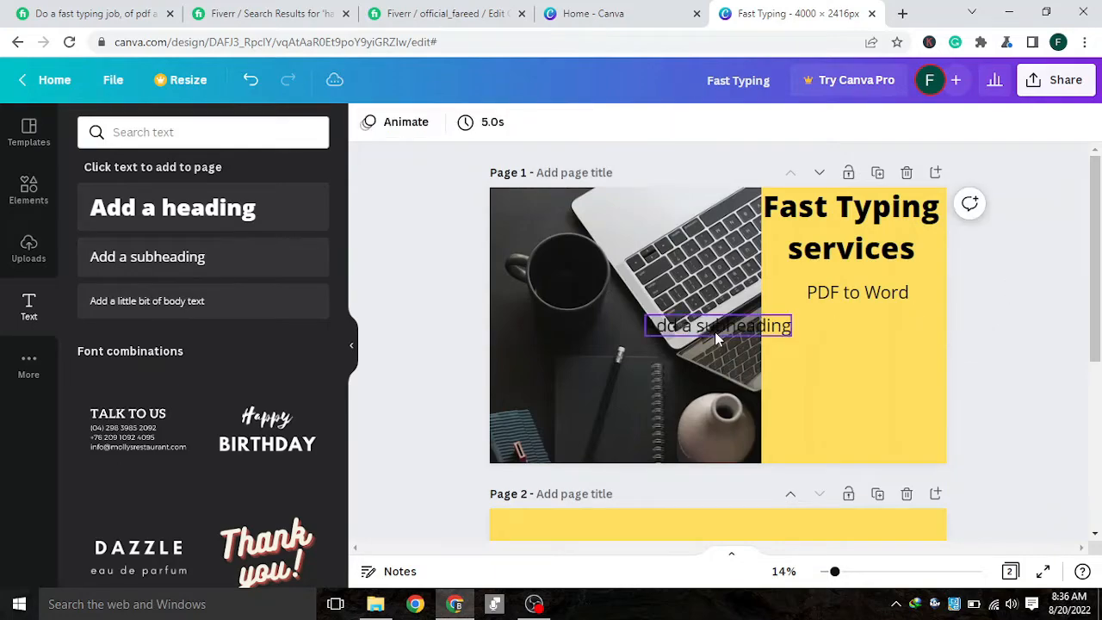
{"action": "left_click_drag", "start_coordinate": [715, 332], "coordinate": [894, 323]}
Replace the second subheading's placeholder with "Scanned Doc to Word", checking the wording against the Fiverr gig's cover image
{"action": "double_click", "coordinate": [918, 324]}
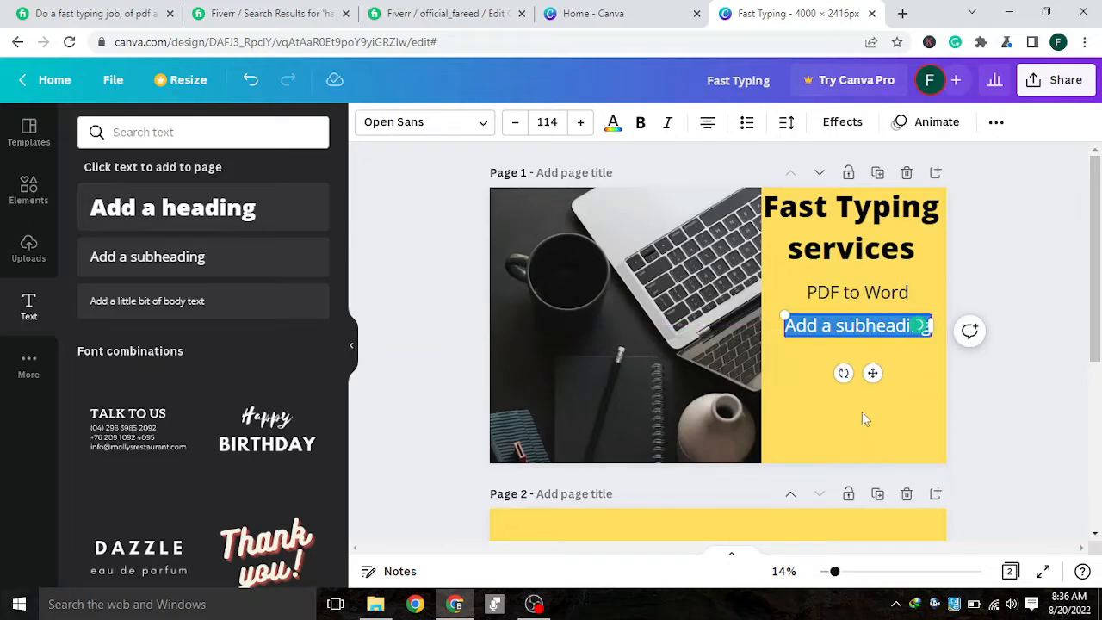
{"action": "key", "text": "BackSpace"}
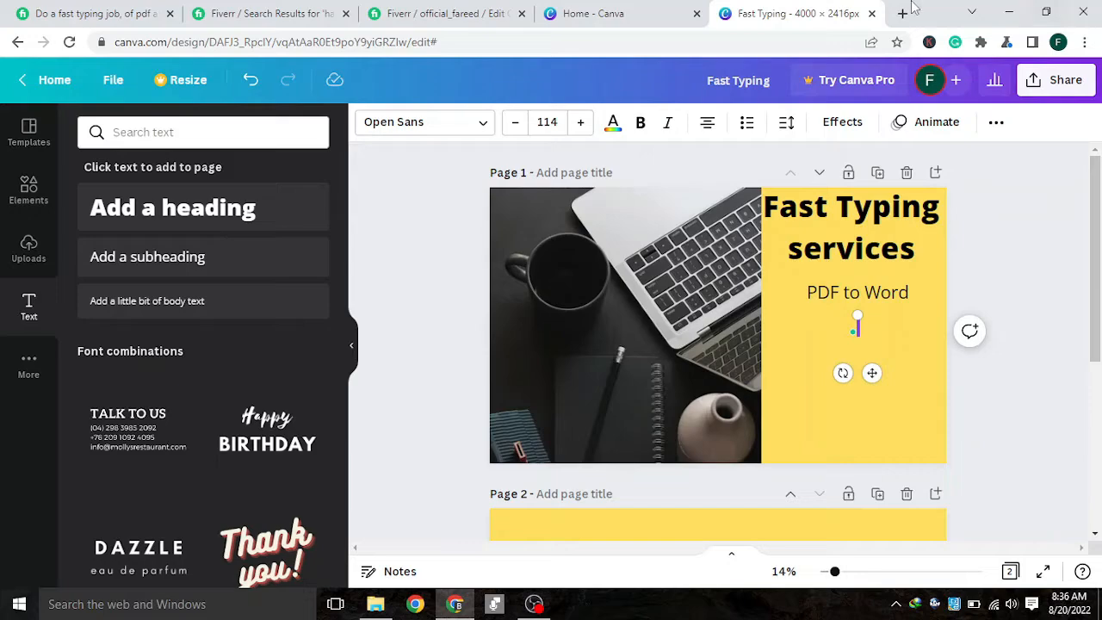
{"action": "left_click", "coordinate": [95, 13]}
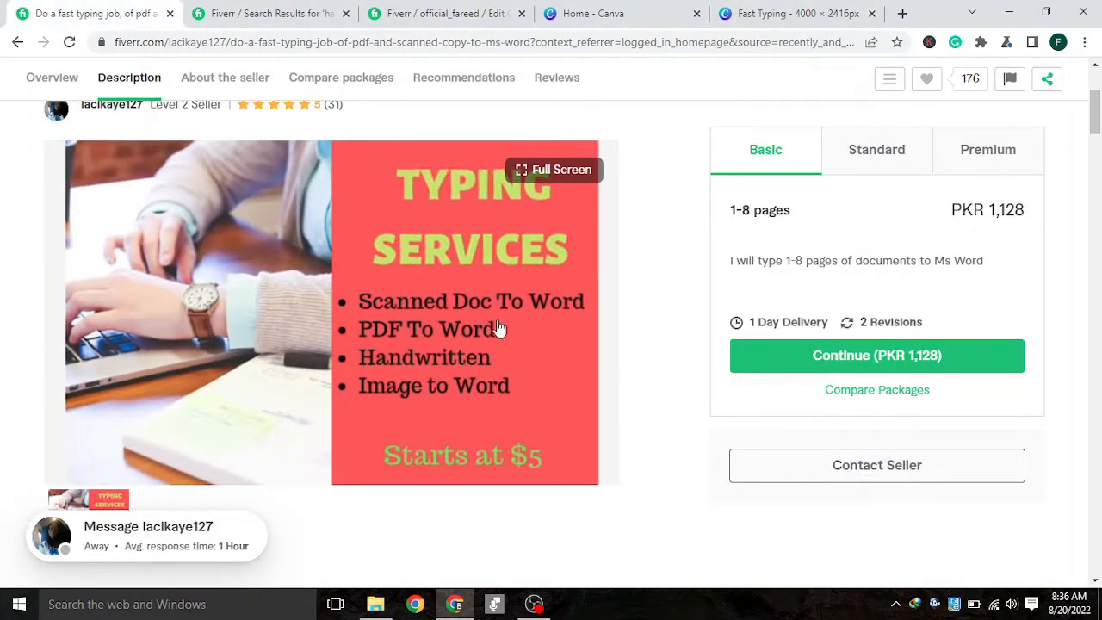
{"action": "left_click", "coordinate": [796, 13]}
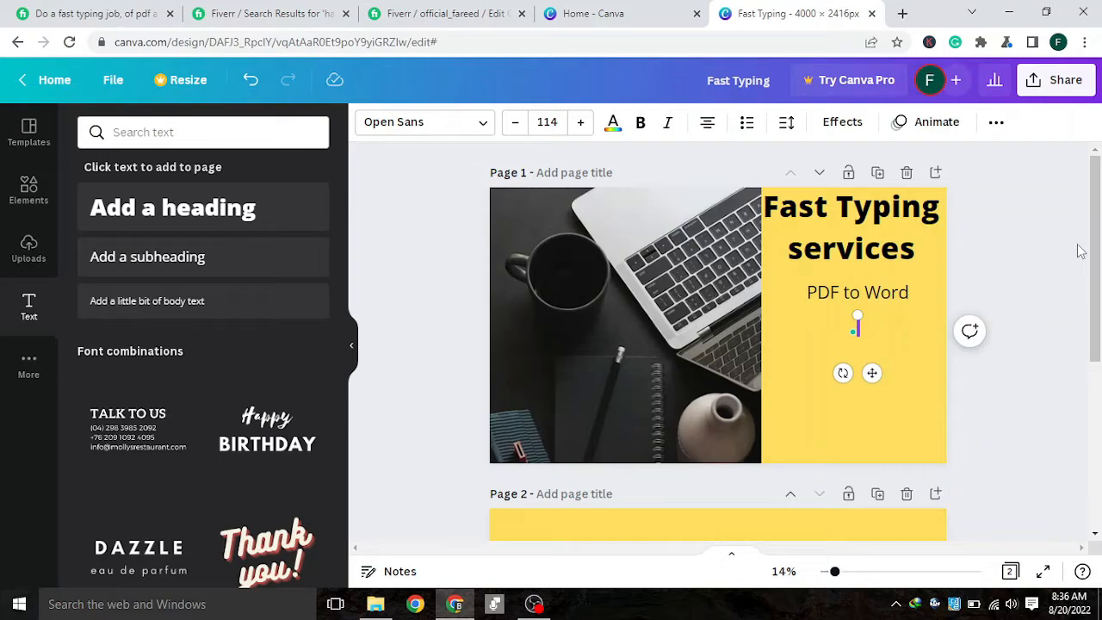
{"action": "type", "text": "Scanned"}
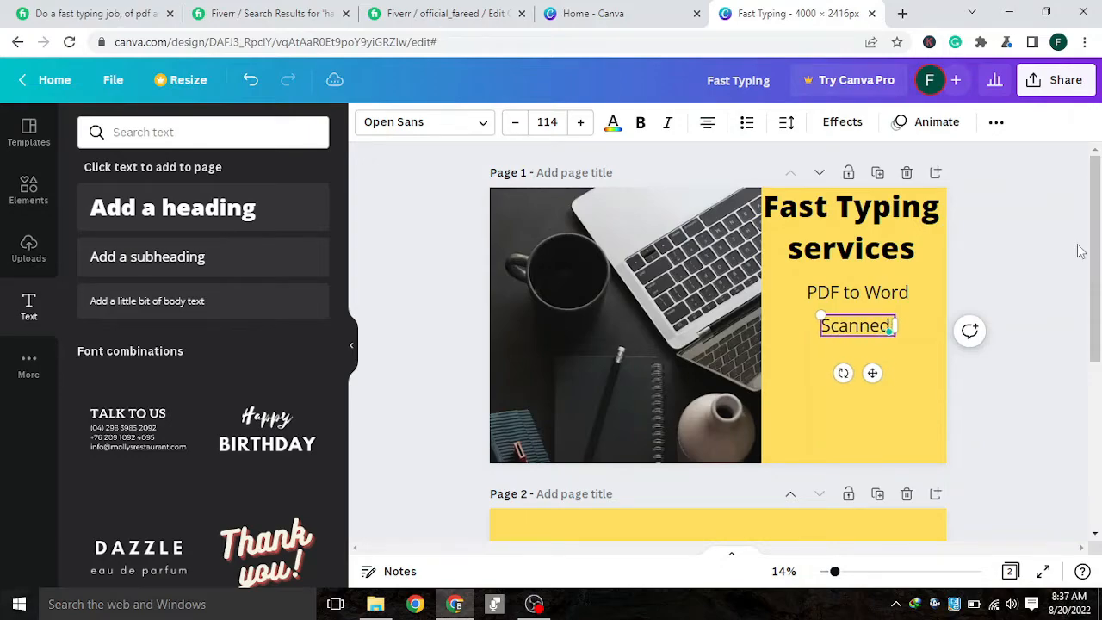
{"action": "type", "text": " Doc"}
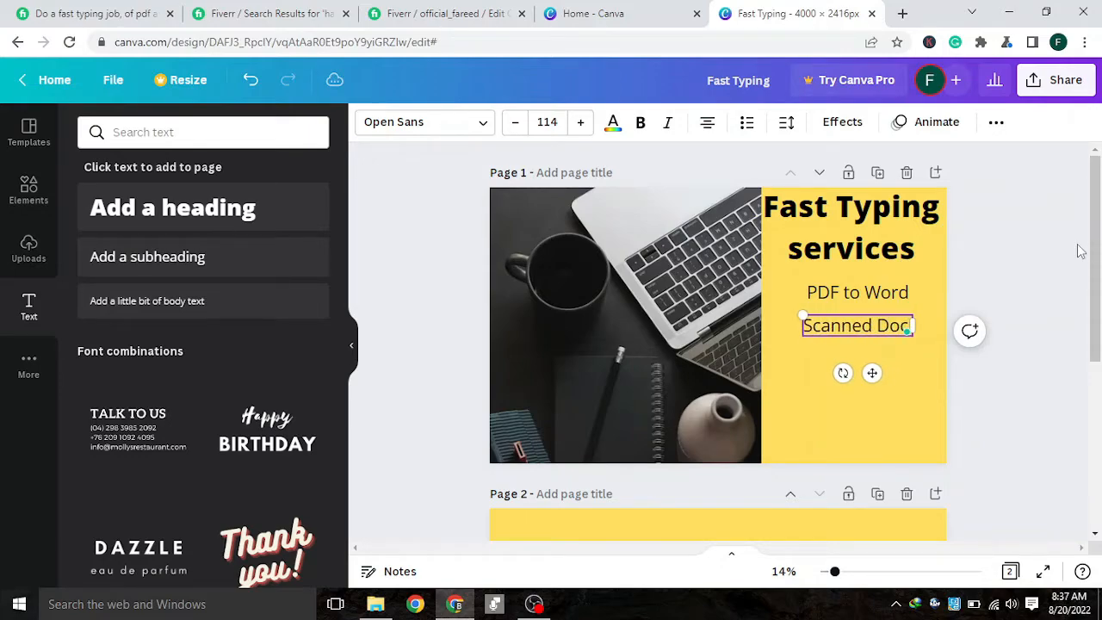
{"action": "type", "text": " to Word"}
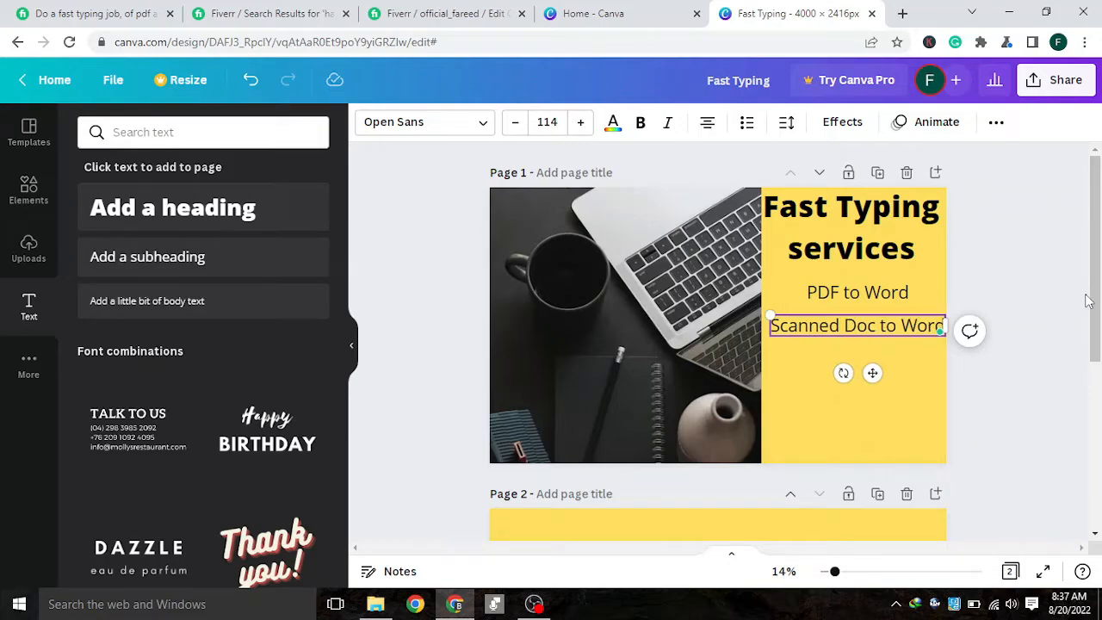
{"action": "left_click", "coordinate": [971, 323]}
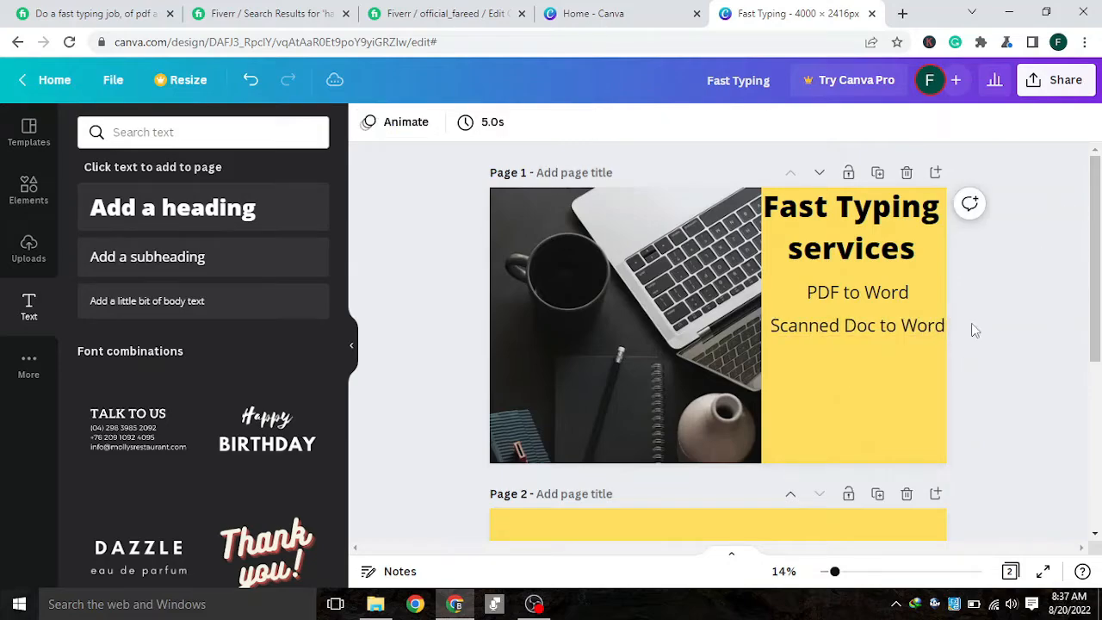
Reorder the two subheadings so "Scanned Doc to Word" sits directly under the heading with "PDF to Word" below it
{"action": "left_click", "coordinate": [836, 306]}
{"action": "left_click_drag", "start_coordinate": [835, 311], "coordinate": [853, 284]}
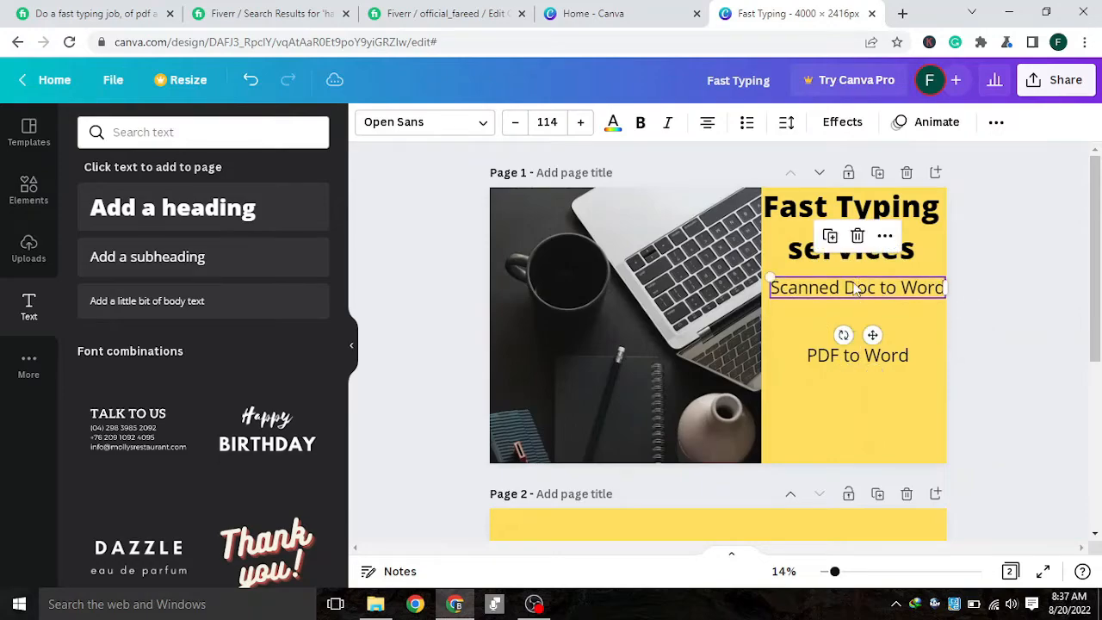
{"action": "left_click_drag", "start_coordinate": [848, 356], "coordinate": [849, 323]}
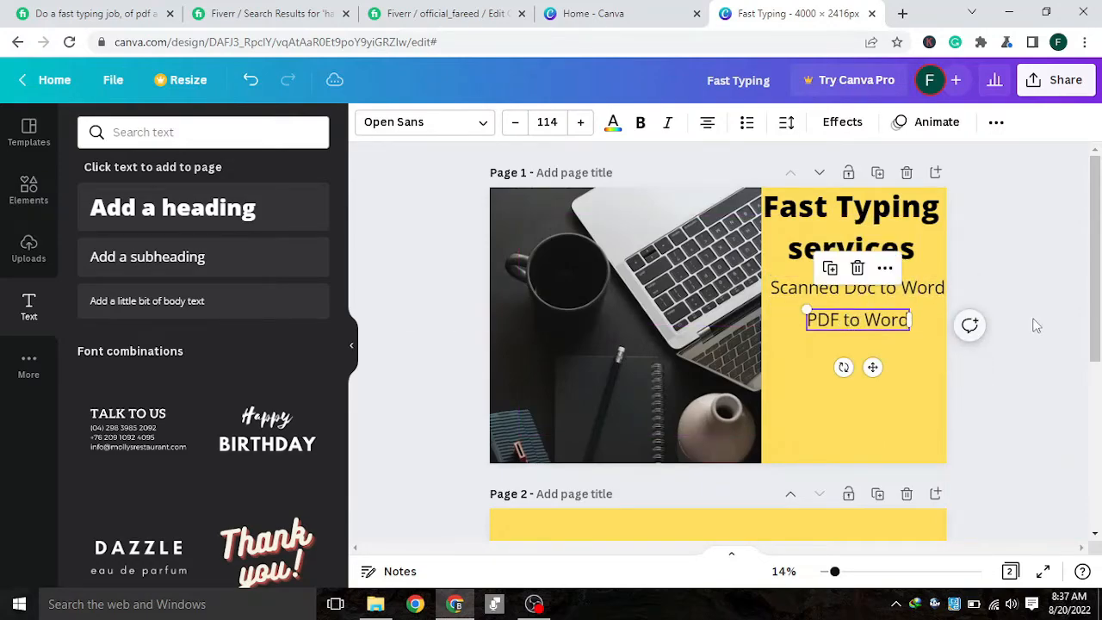
{"action": "left_click", "coordinate": [1033, 320]}
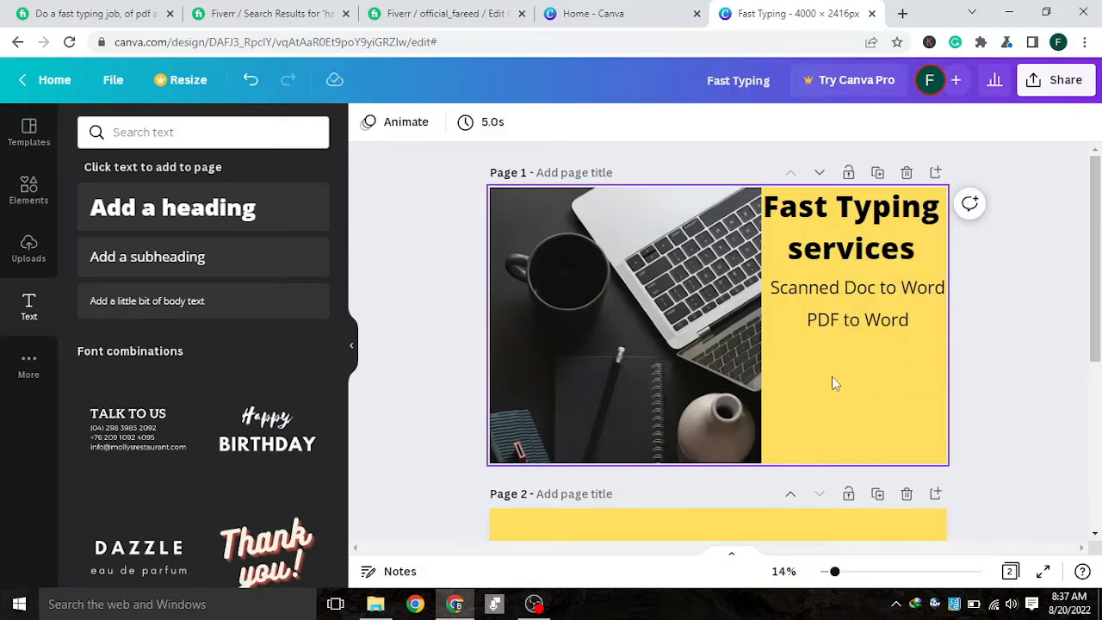
{"action": "left_click", "coordinate": [147, 256]}
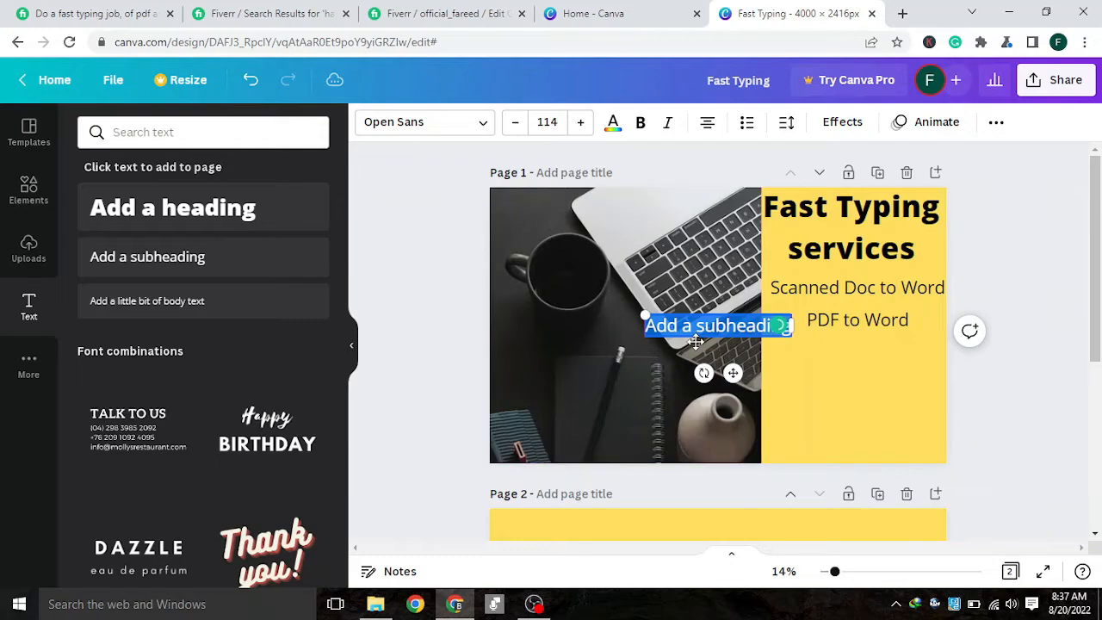
{"action": "left_click", "coordinate": [1049, 368]}
{"action": "left_click_drag", "start_coordinate": [717, 327], "coordinate": [845, 357]}
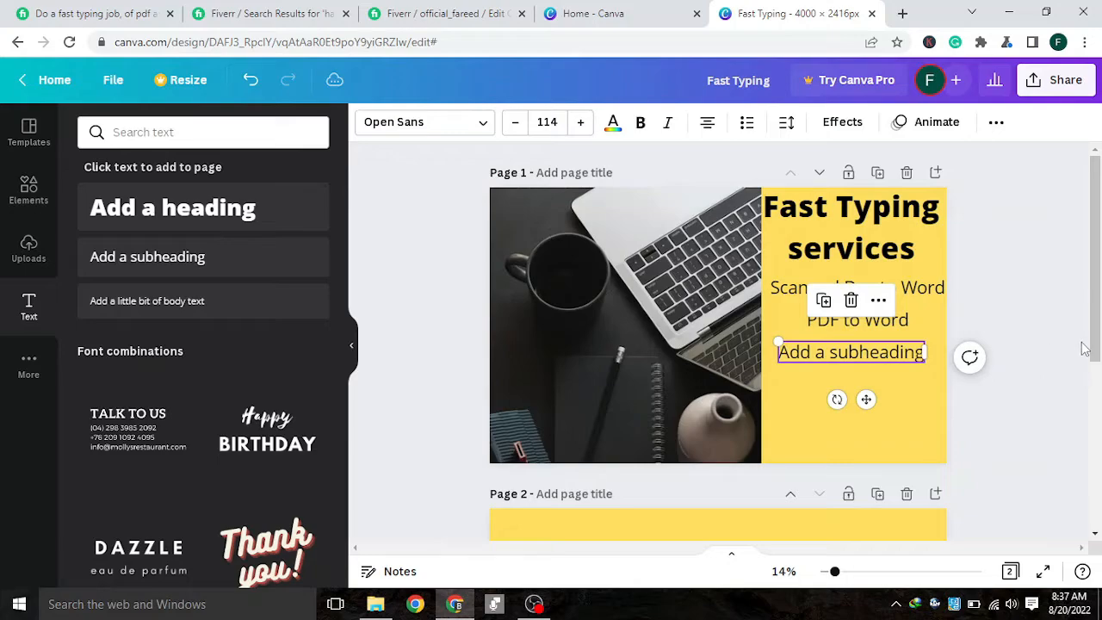
{"action": "key", "text": "Delete"}
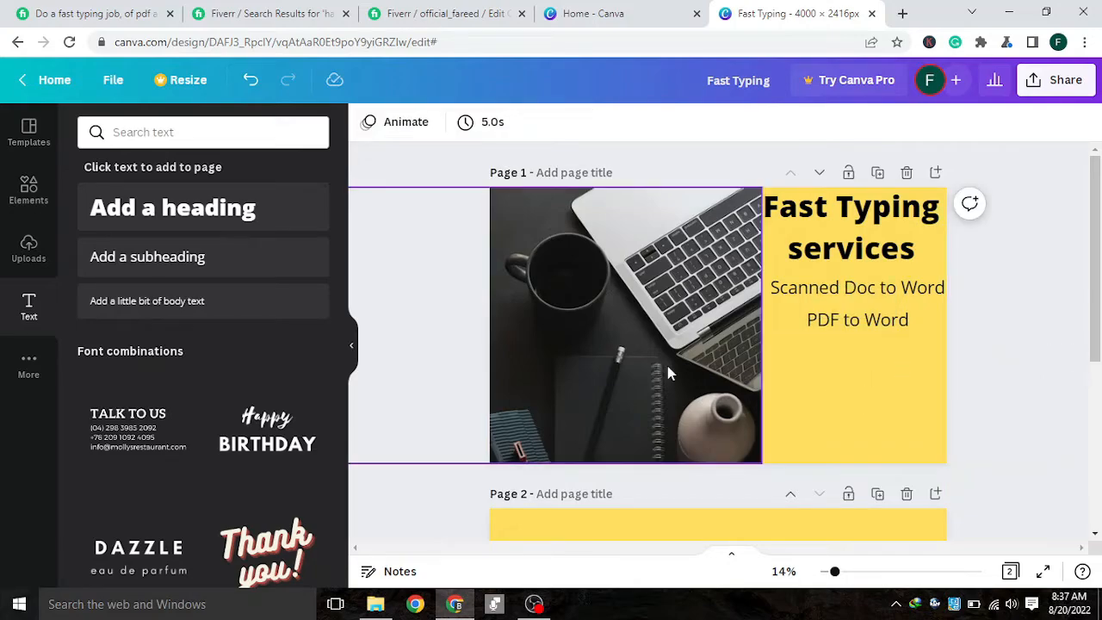
Add a third subheading and place it in the yellow area directly below "PDF to Word"
{"action": "left_click", "coordinate": [243, 274]}
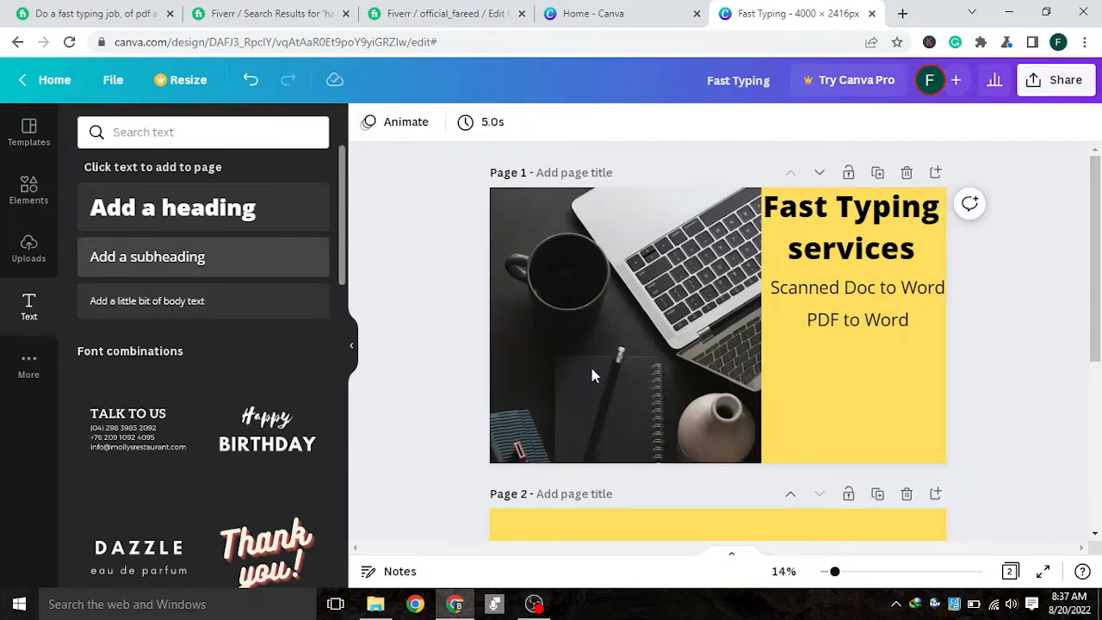
{"action": "left_click", "coordinate": [1000, 385]}
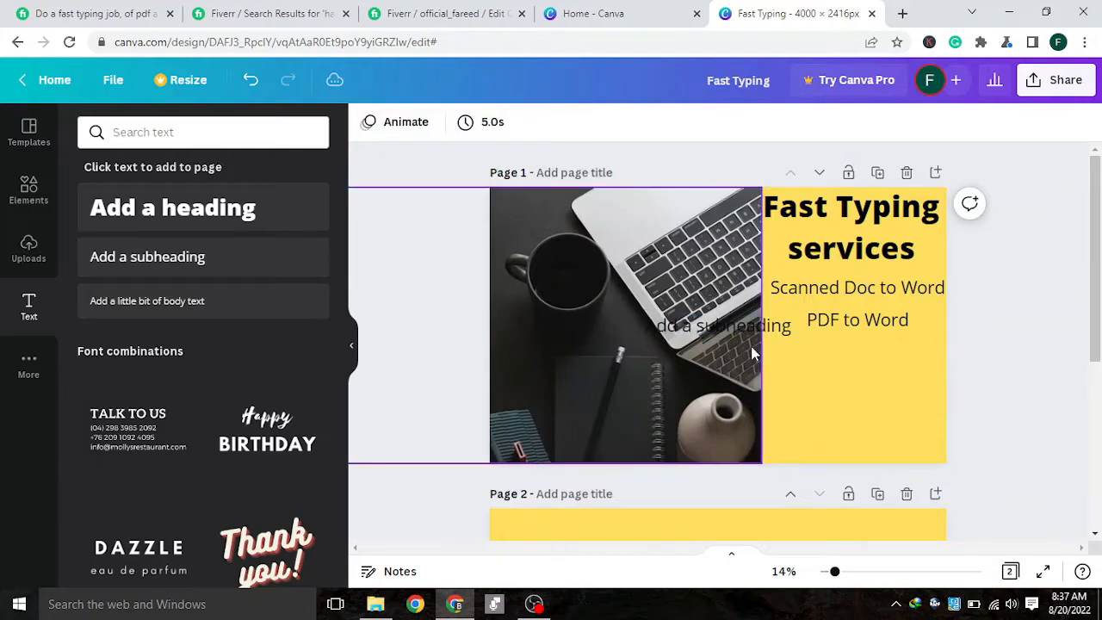
{"action": "left_click_drag", "start_coordinate": [738, 334], "coordinate": [864, 359]}
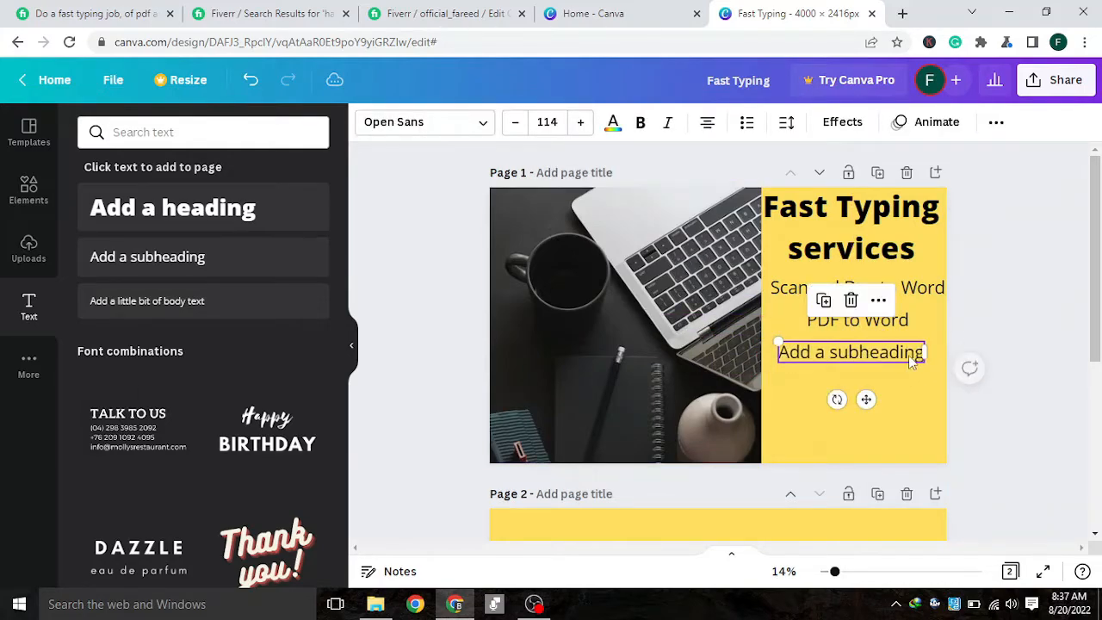
Replace the third subheading's placeholder text with "Handwritten"
{"action": "double_click", "coordinate": [904, 352]}
{"action": "left_click", "coordinate": [819, 354]}
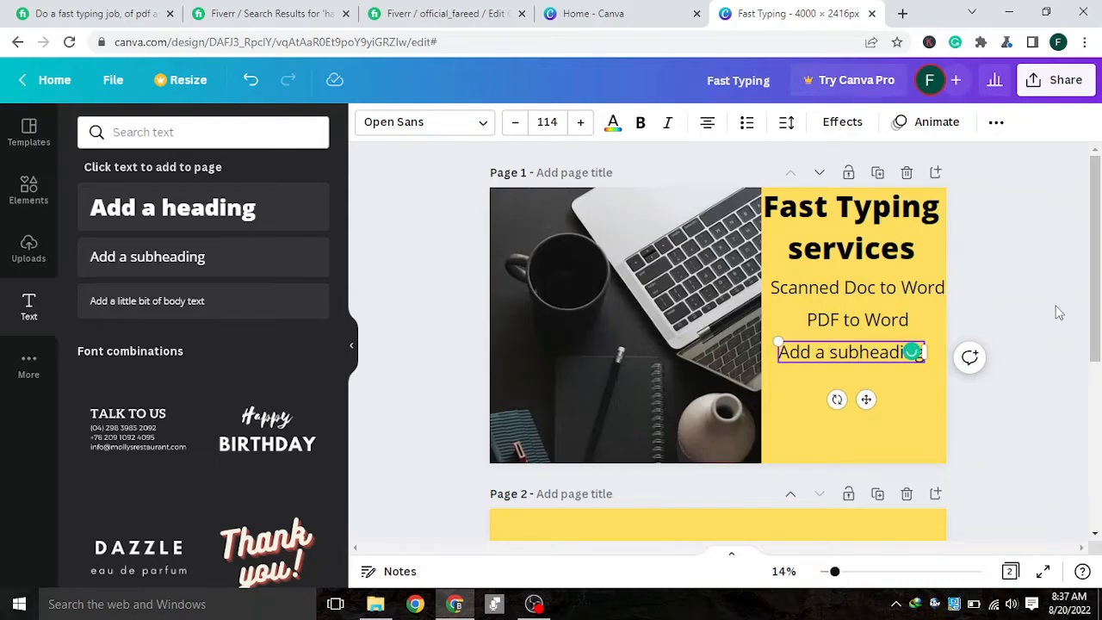
{"action": "key", "text": "BackSpace"}
{"action": "key", "text": "BackSpace"}
{"action": "key", "text": "BackSpace"}
{"action": "key", "text": "BackSpace"}
{"action": "key", "text": "BackSpace"}
{"action": "key", "text": "BackSpace"}
{"action": "key", "text": "BackSpace"}
{"action": "key", "text": "BackSpace"}
{"action": "key", "text": "BackSpace"}
{"action": "key", "text": "BackSpace"}
{"action": "key", "text": "BackSpace"}
{"action": "key", "text": "BackSpace"}
{"action": "key", "text": "BackSpace"}
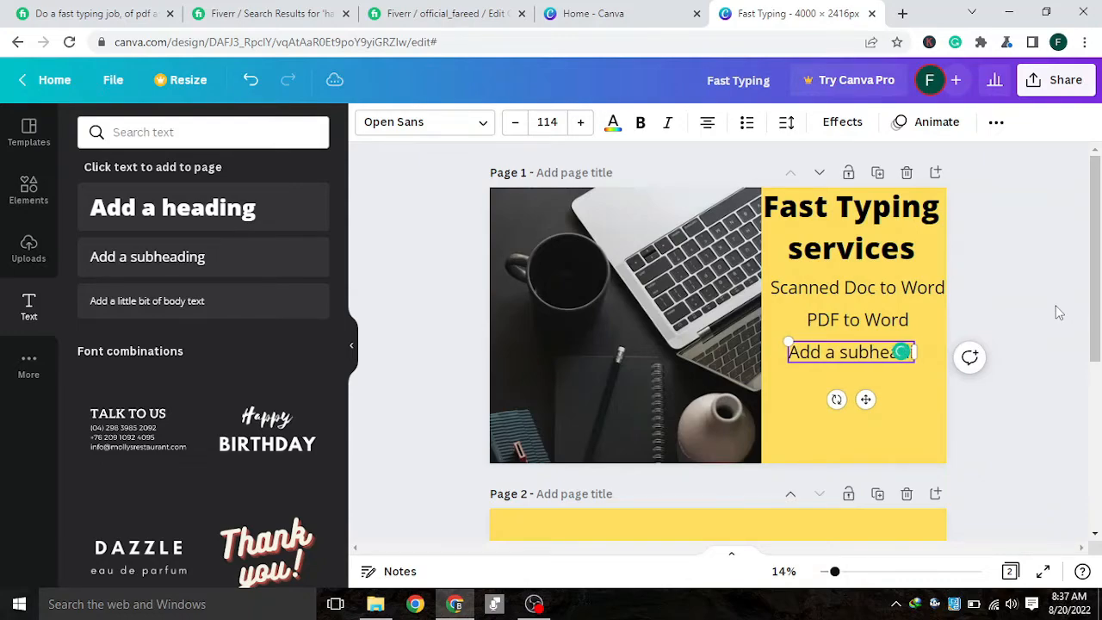
{"action": "key", "text": "BackSpace"}
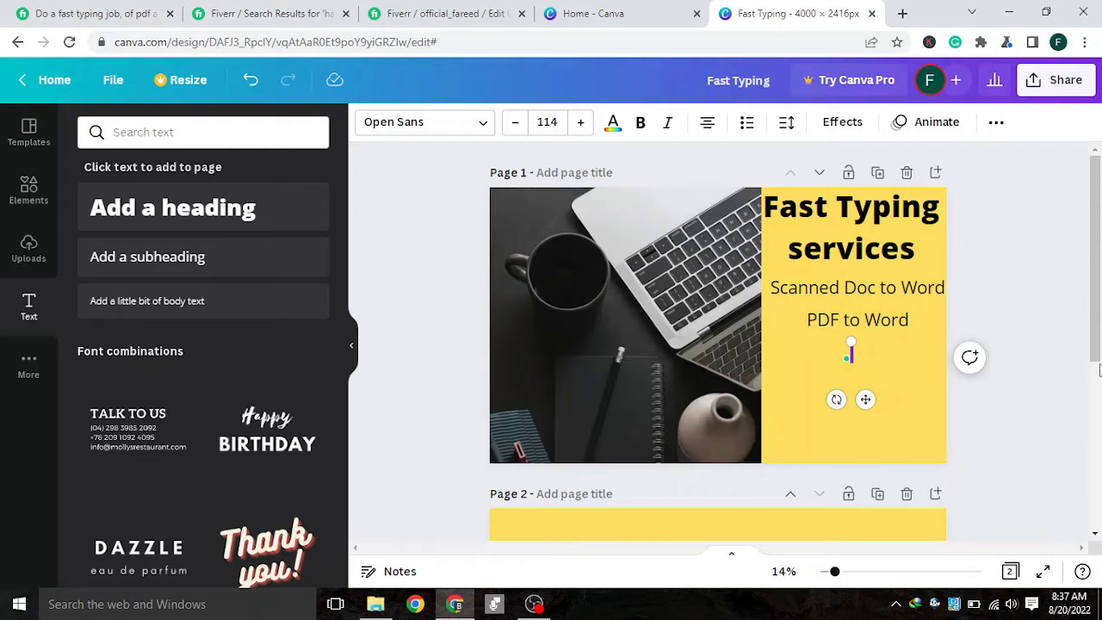
{"action": "type", "text": "Har"}
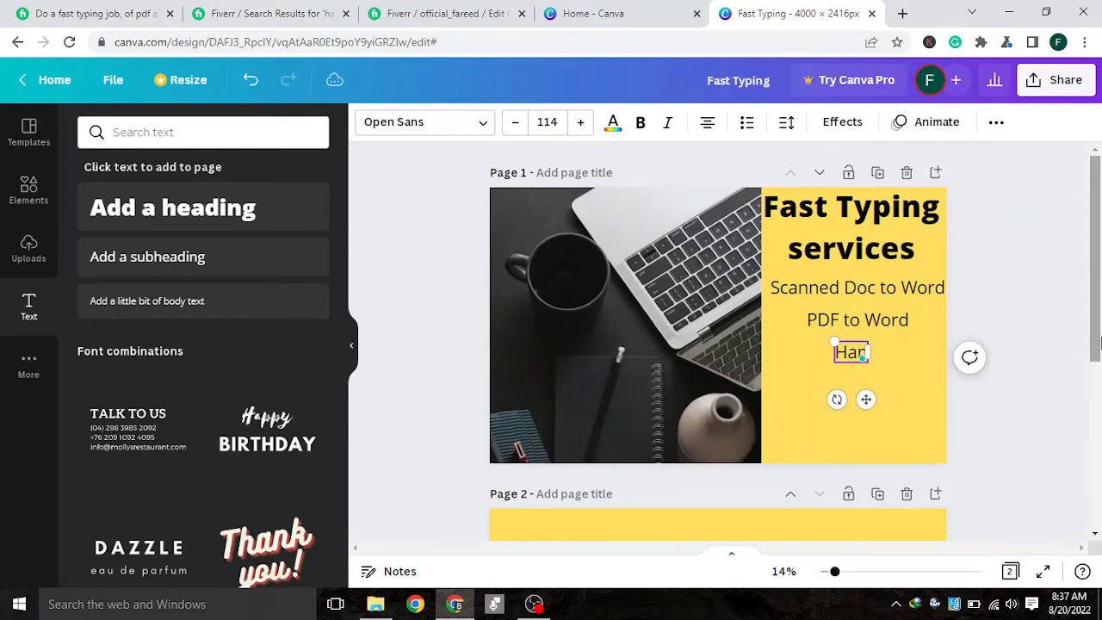
{"action": "type", "text": "dwritten"}
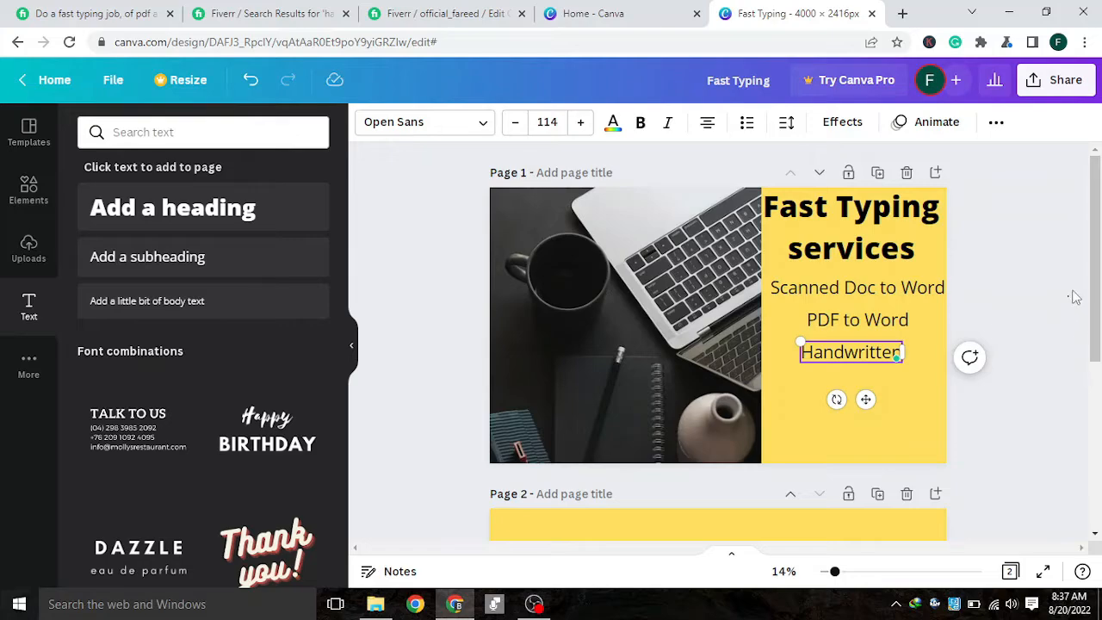
Align the "Handwritten" subheading under "PDF to Word" with the same spacing as the lines above
{"action": "left_click", "coordinate": [907, 356]}
{"action": "left_click_drag", "start_coordinate": [867, 351], "coordinate": [873, 349]}
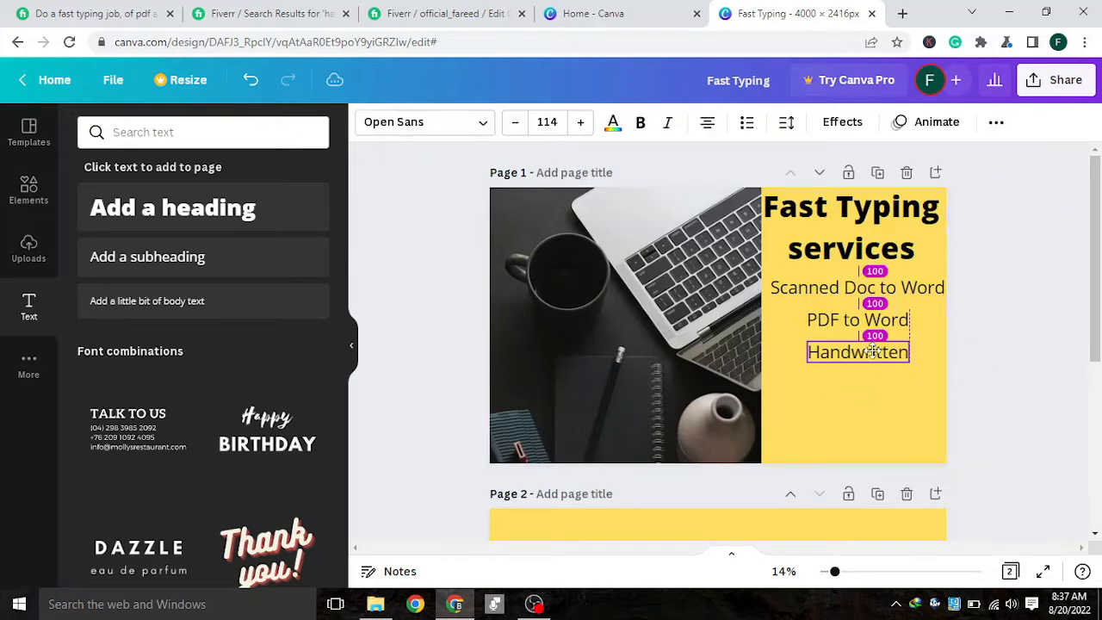
{"action": "left_click", "coordinate": [1014, 353]}
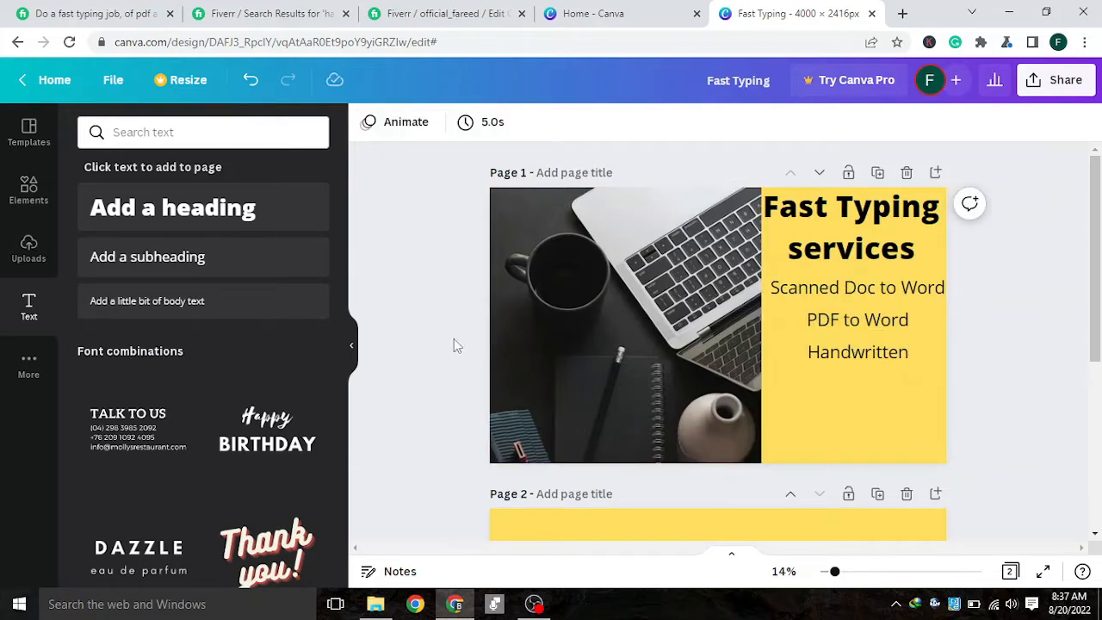
Add a fourth subheading and place it in the yellow area directly below "Handwritten"
{"action": "left_click", "coordinate": [183, 267]}
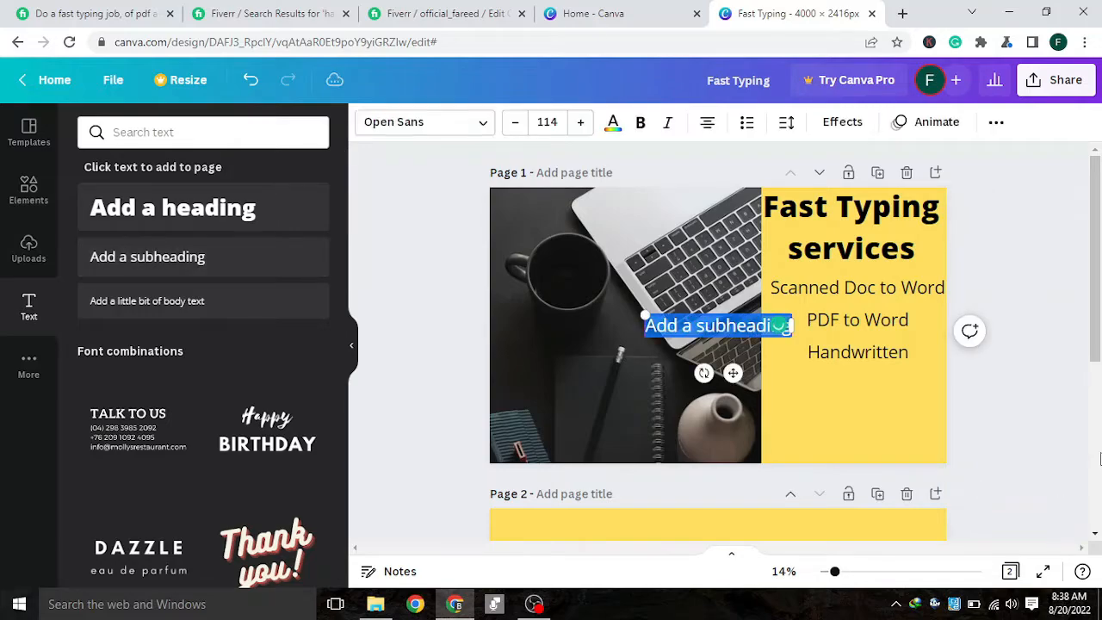
{"action": "left_click", "coordinate": [1017, 399]}
{"action": "left_click_drag", "start_coordinate": [717, 326], "coordinate": [852, 377]}
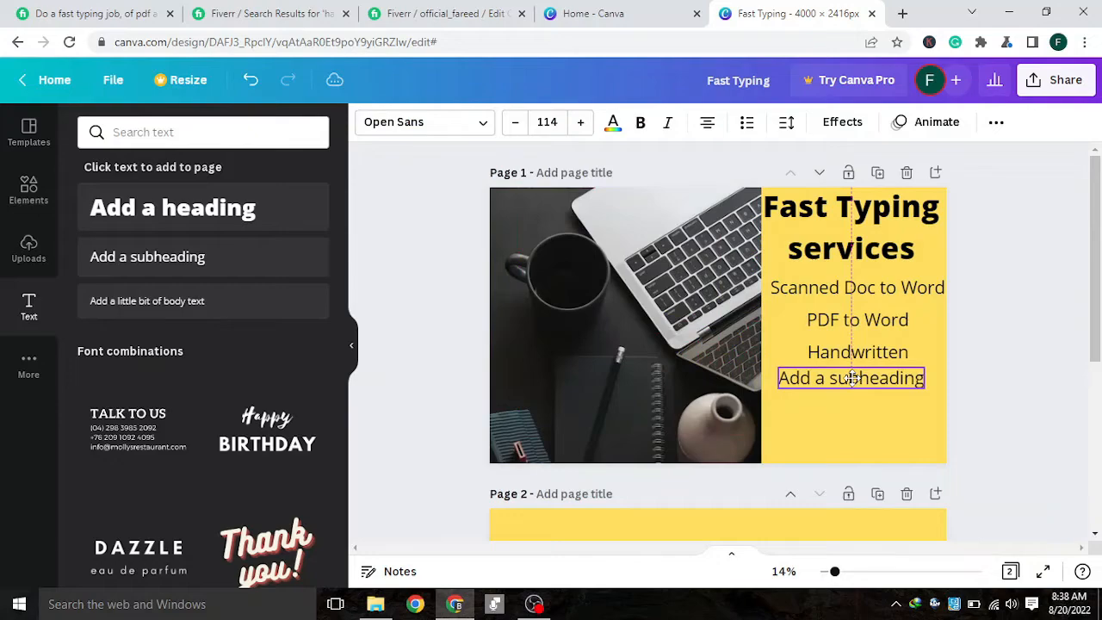
Replace the fourth subheading's placeholder with "Image to word", checking the wording against the Fiverr gig's cover image
{"action": "double_click", "coordinate": [905, 381]}
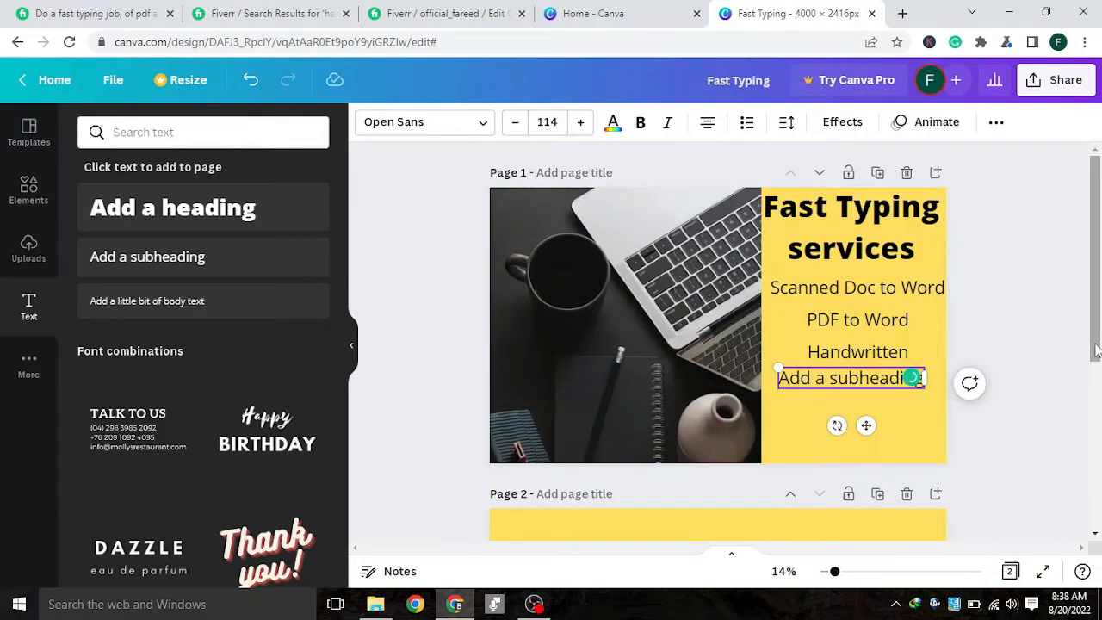
{"action": "key", "text": "Delete"}
{"action": "key", "text": "Delete"}
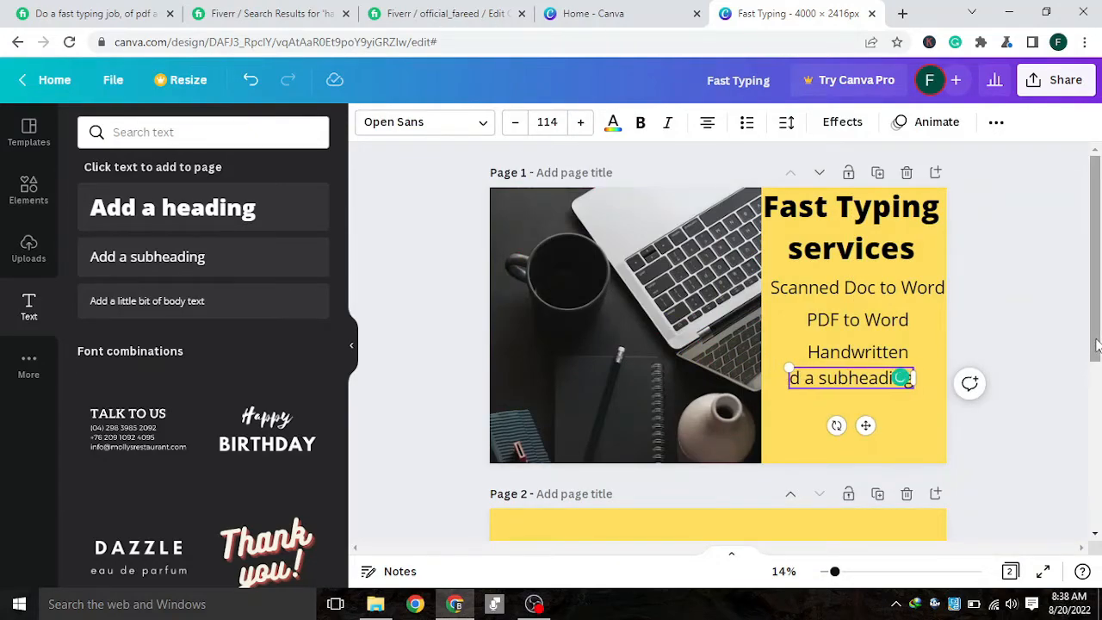
{"action": "left_click", "coordinate": [95, 13]}
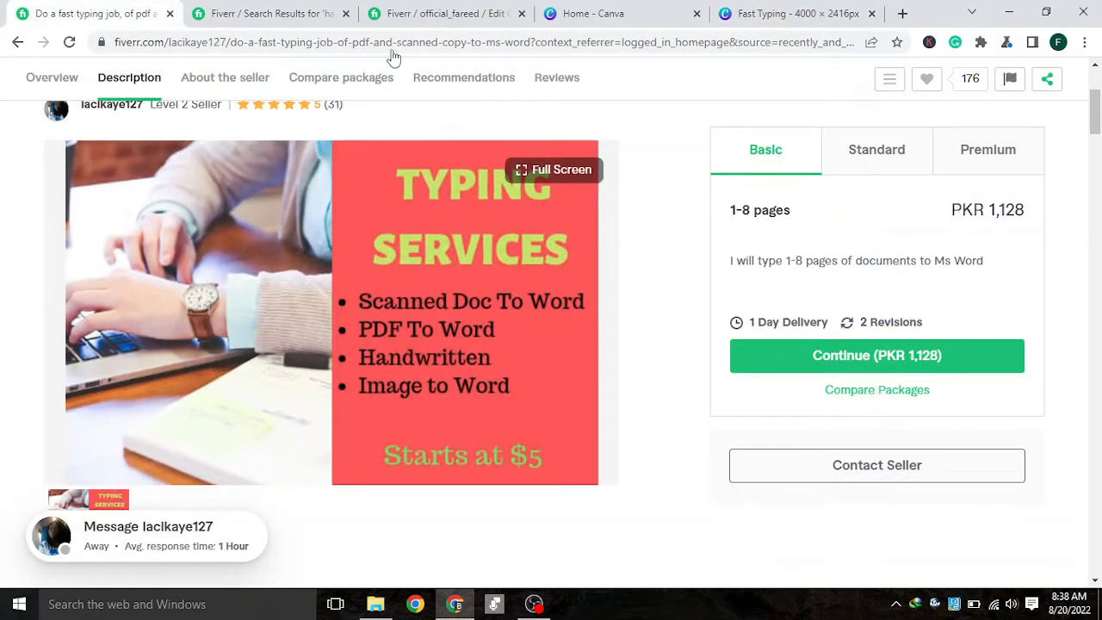
{"action": "left_click", "coordinate": [821, 8]}
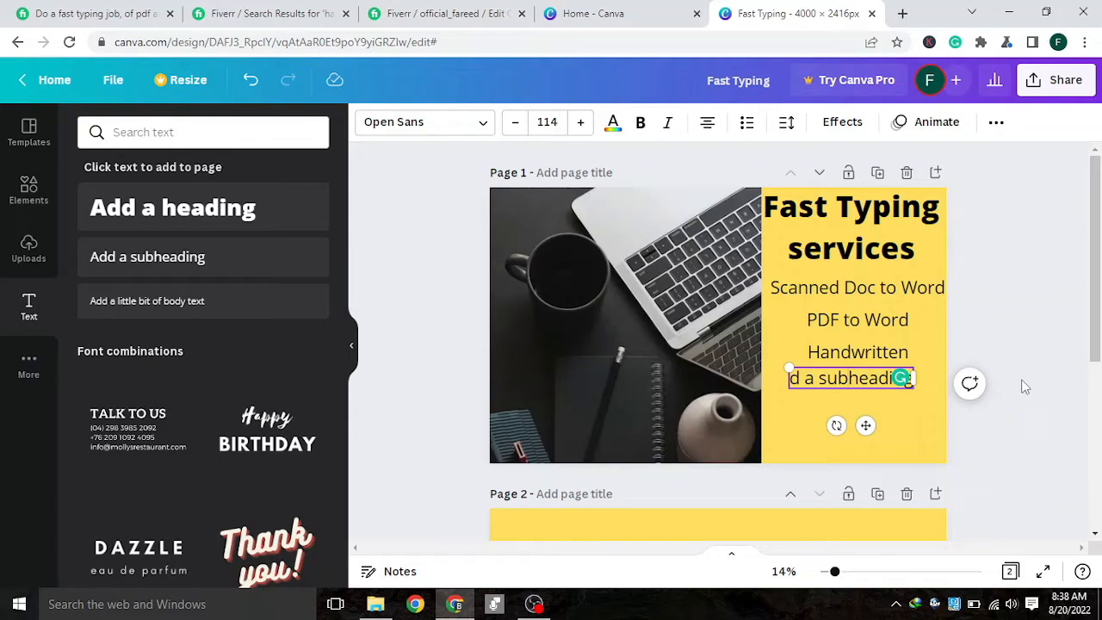
{"action": "key", "text": "BackSpace"}
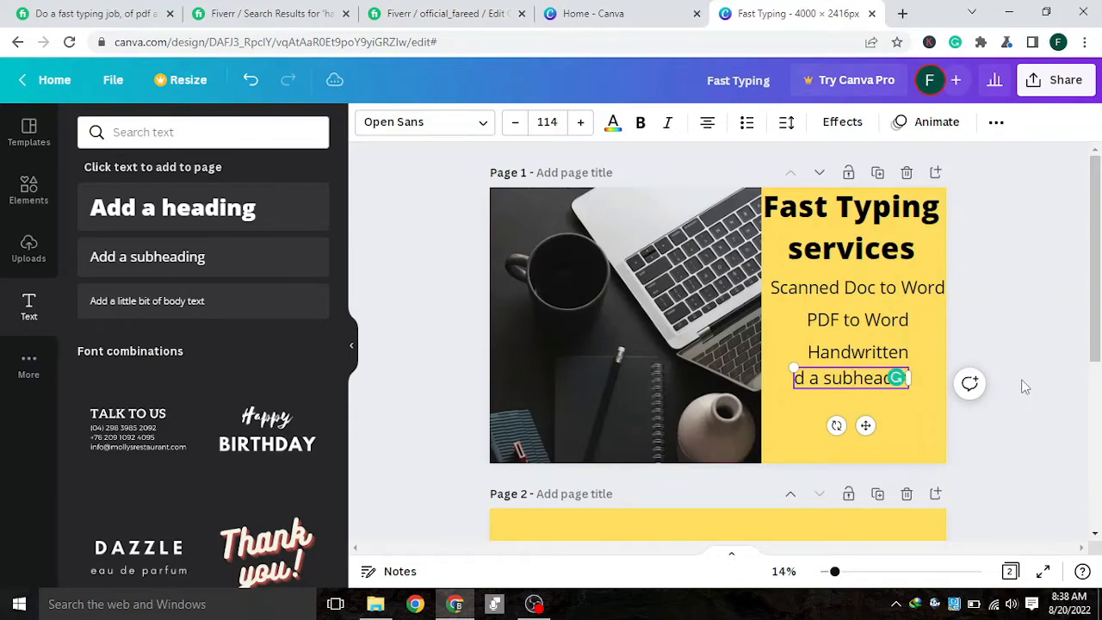
{"action": "key", "text": "BackSpace"}
{"action": "key", "text": "BackSpace"}
{"action": "key", "text": "BackSpace"}
{"action": "key", "text": "BackSpace"}
{"action": "key", "text": "BackSpace"}
{"action": "key", "text": "BackSpace"}
{"action": "key", "text": "BackSpace"}
{"action": "key", "text": "BackSpace"}
{"action": "key", "text": "BackSpace"}
{"action": "key", "text": "BackSpace"}
{"action": "key", "text": "BackSpace"}
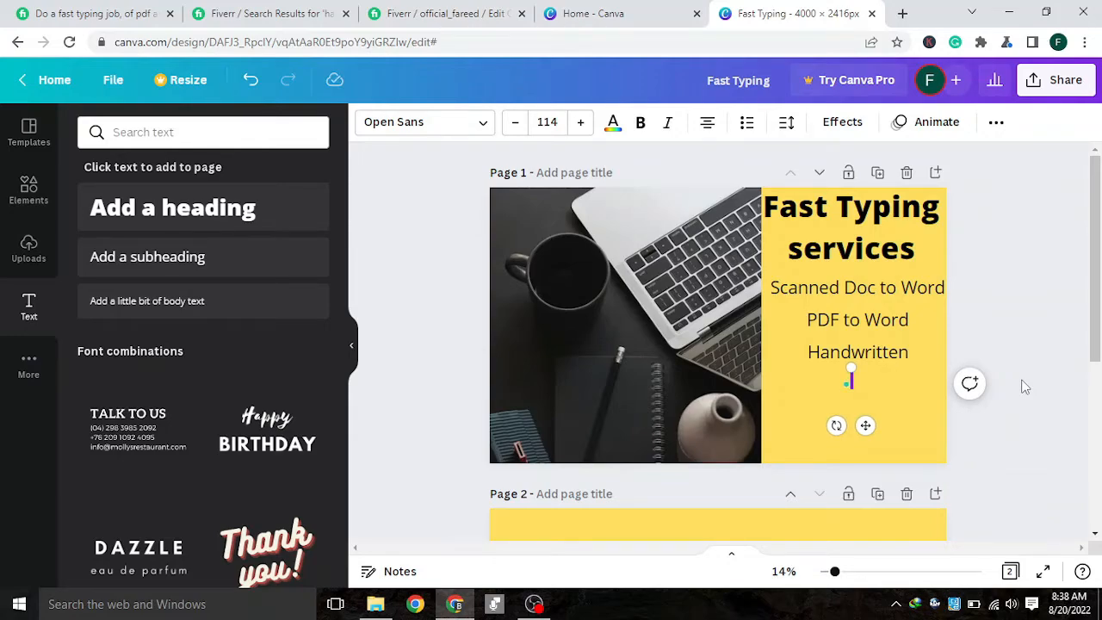
{"action": "type", "text": "Image to word"}
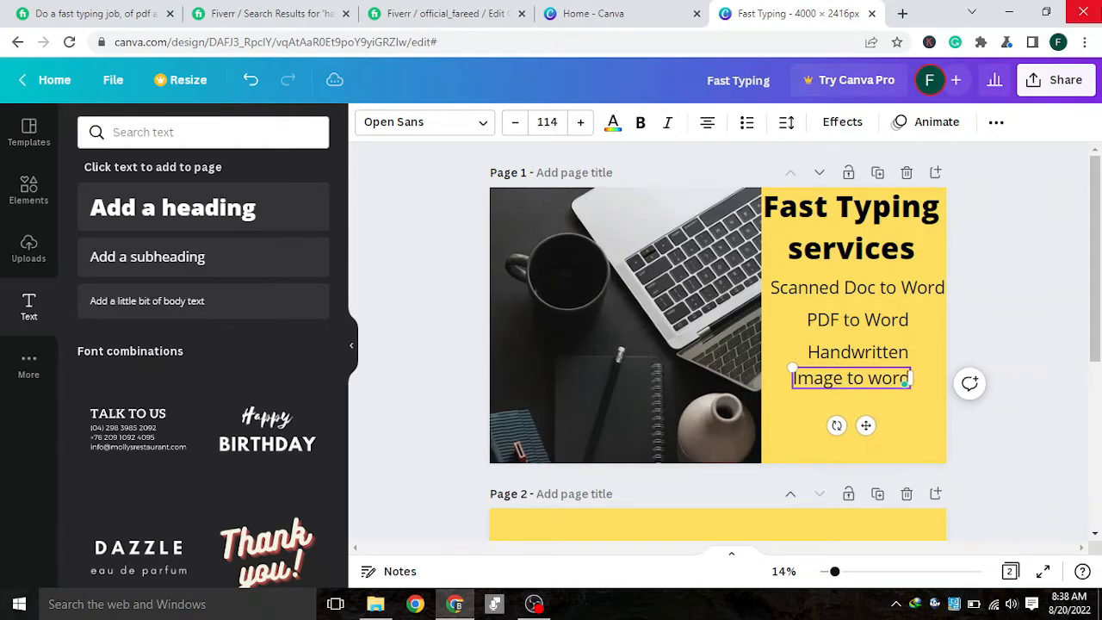
Move "Image to word" slightly down so its spacing below "Handwritten" matches the other service lines
{"action": "left_click", "coordinate": [1056, 340]}
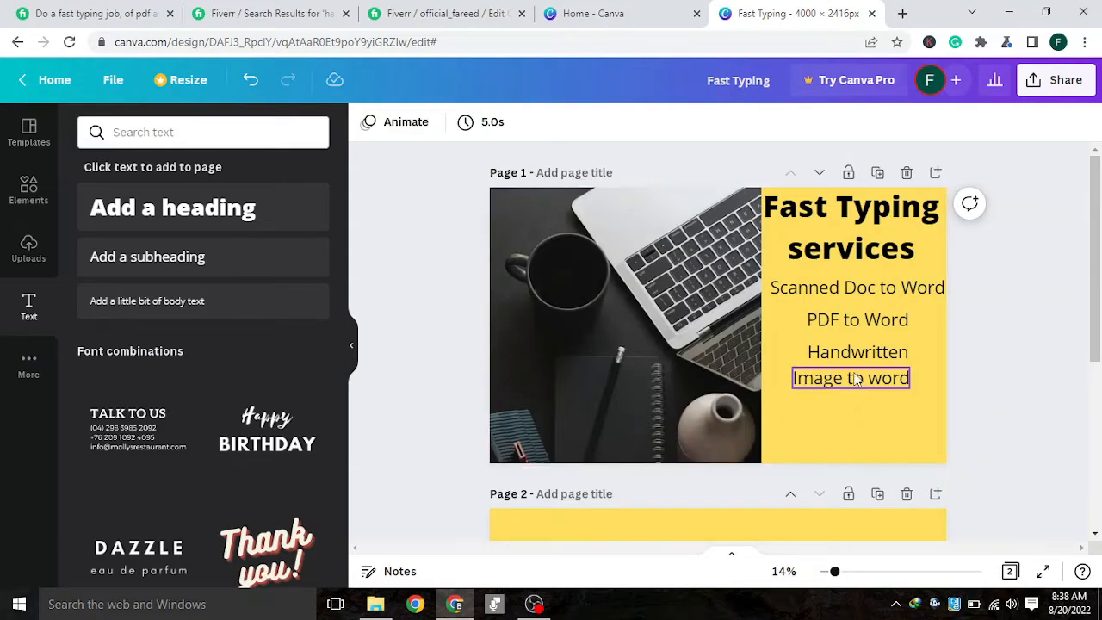
{"action": "left_click_drag", "start_coordinate": [857, 380], "coordinate": [857, 385]}
{"action": "left_click", "coordinate": [1049, 308]}
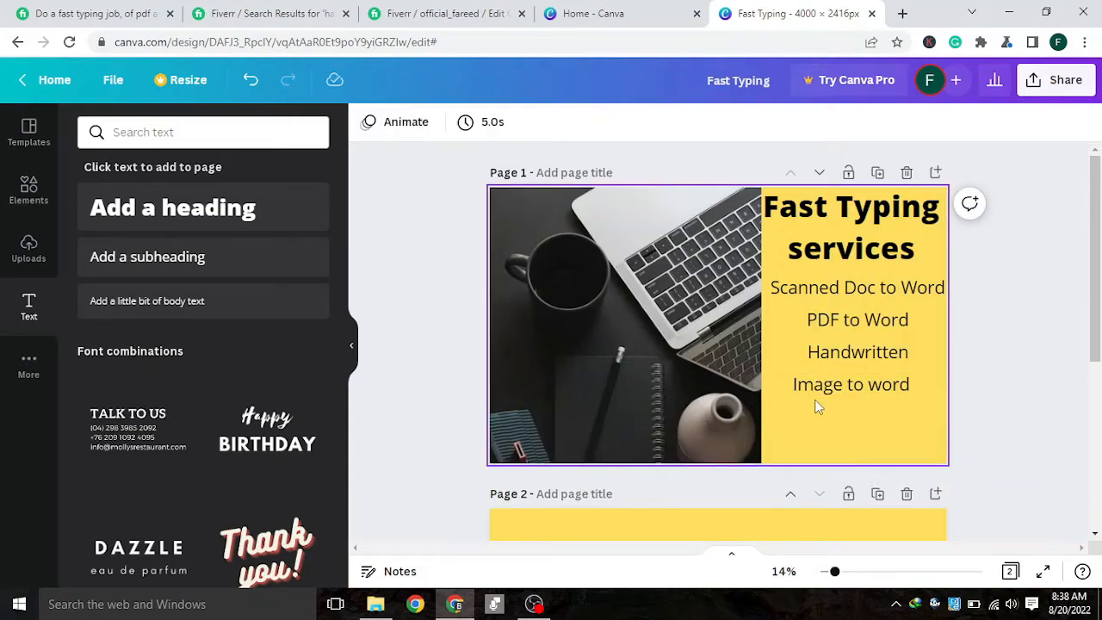
Try to add the "POOL PARTY" font combination to the page
{"action": "scroll", "coordinate": [162, 419], "scroll_direction": "down", "scroll_amount": 2}
{"action": "scroll", "coordinate": [162, 419], "scroll_direction": "down", "scroll_amount": 4}
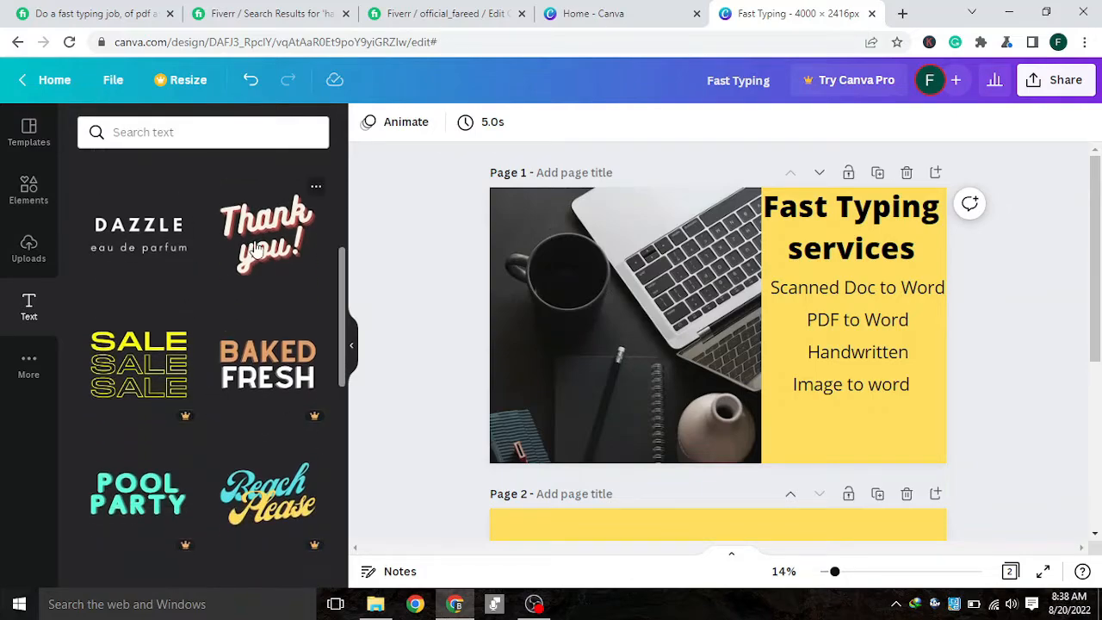
{"action": "left_click", "coordinate": [133, 504]}
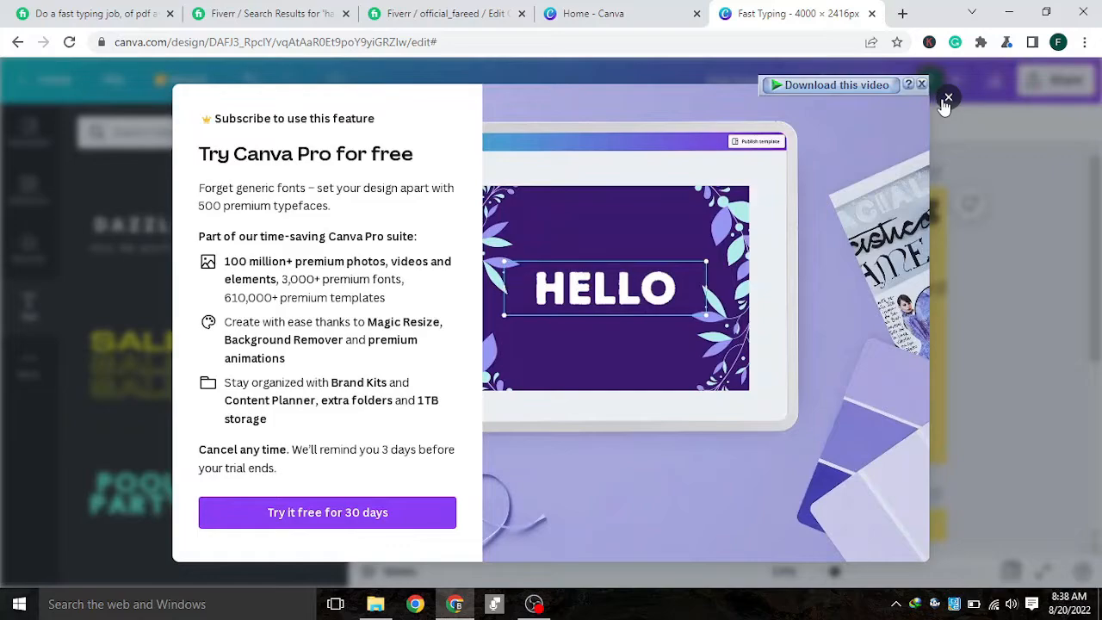
{"action": "left_click", "coordinate": [946, 99]}
Find the pink neon "GLOW" font combination and add it to page 1
{"action": "scroll", "coordinate": [278, 551], "scroll_direction": "down", "scroll_amount": 4}
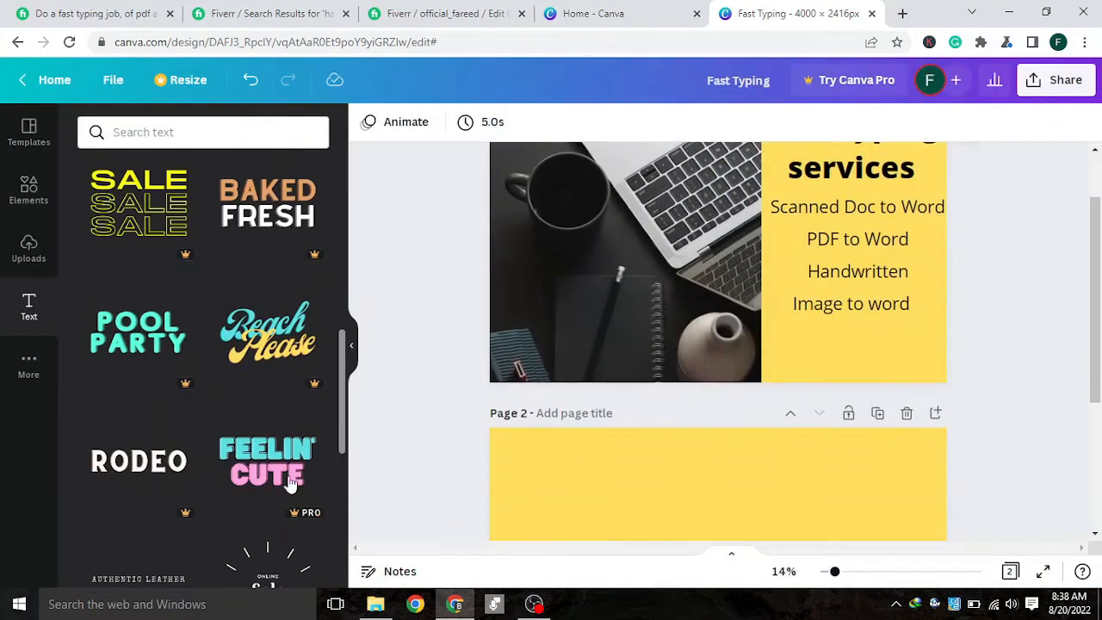
{"action": "scroll", "coordinate": [140, 454], "scroll_direction": "down", "scroll_amount": 2}
{"action": "scroll", "coordinate": [153, 450], "scroll_direction": "down", "scroll_amount": 2}
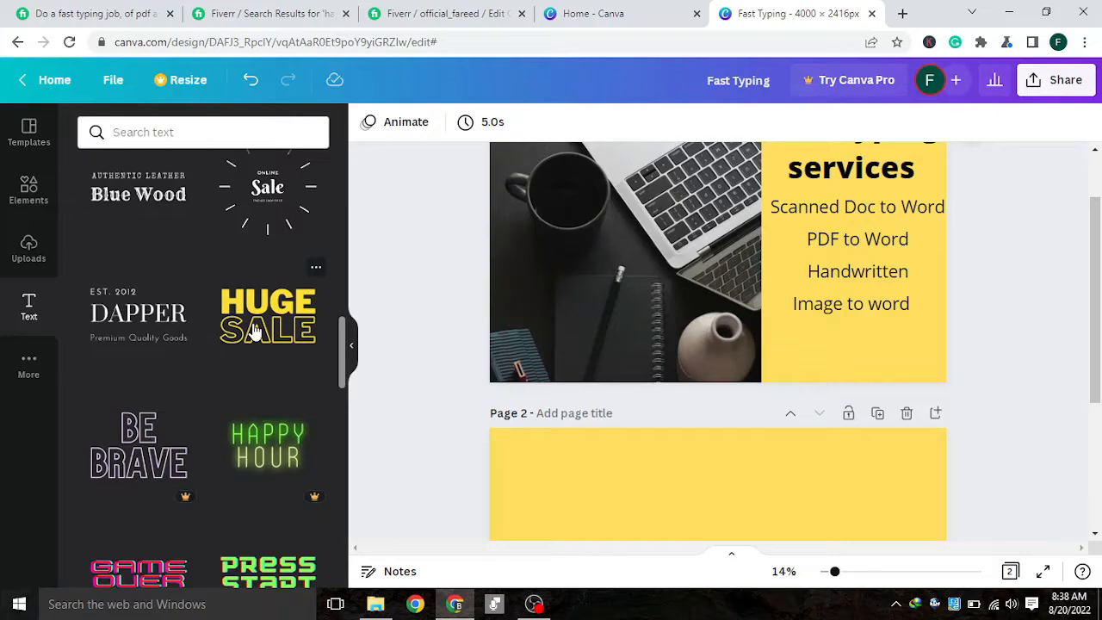
{"action": "scroll", "coordinate": [201, 342], "scroll_direction": "down", "scroll_amount": 1}
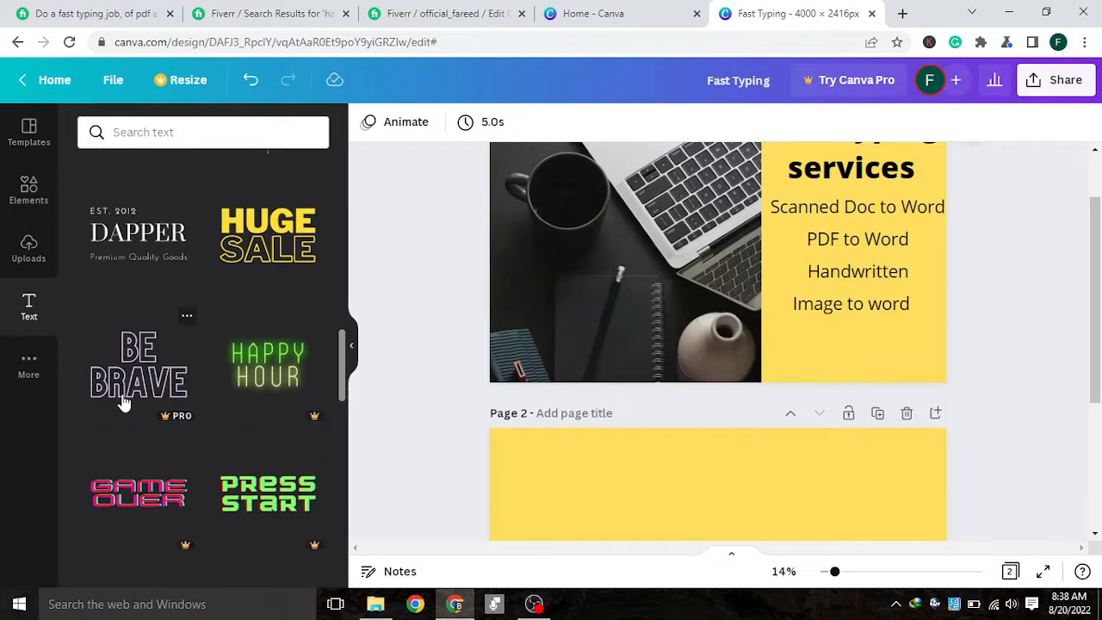
{"action": "scroll", "coordinate": [138, 399], "scroll_direction": "down", "scroll_amount": 2}
{"action": "scroll", "coordinate": [154, 401], "scroll_direction": "down", "scroll_amount": 1}
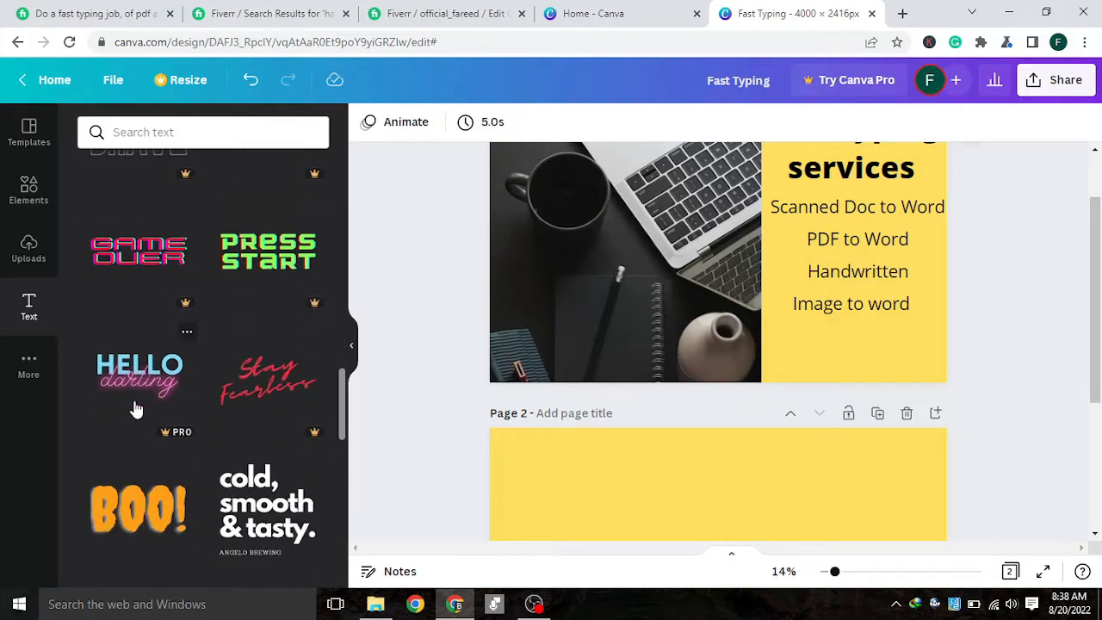
{"action": "scroll", "coordinate": [133, 424], "scroll_direction": "down", "scroll_amount": 2}
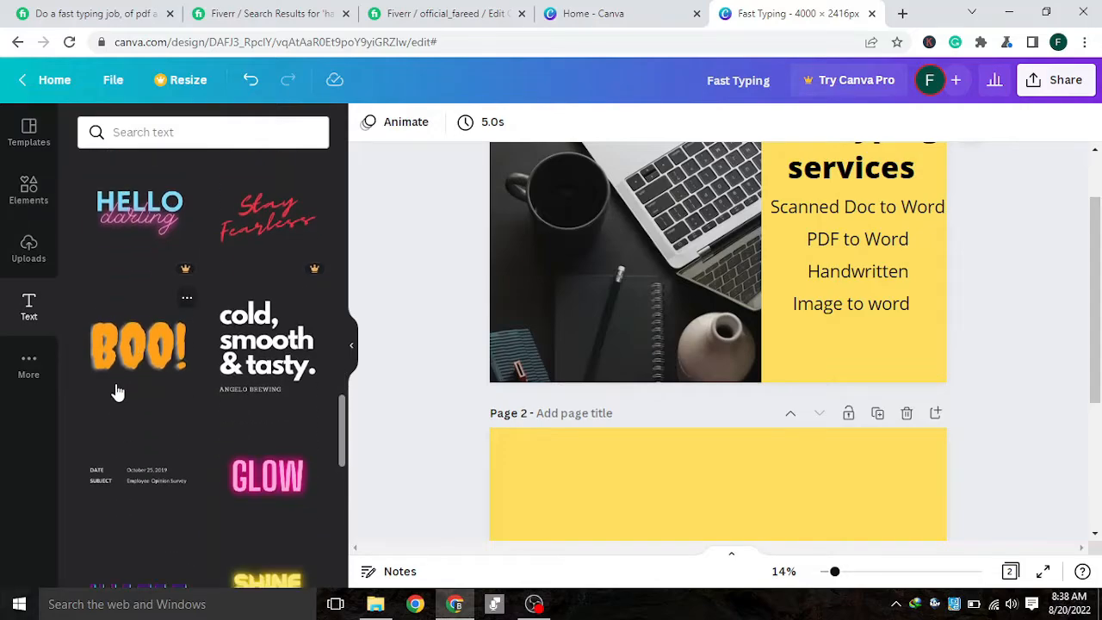
{"action": "scroll", "coordinate": [117, 389], "scroll_direction": "down", "scroll_amount": 2}
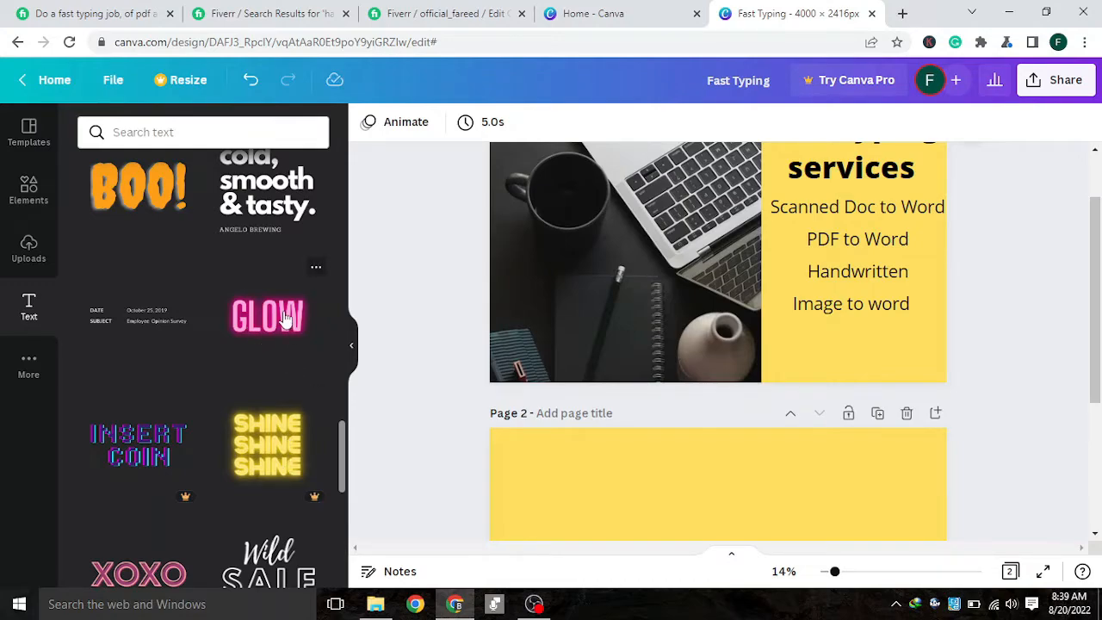
{"action": "scroll", "coordinate": [905, 487], "scroll_direction": "up", "scroll_amount": 1}
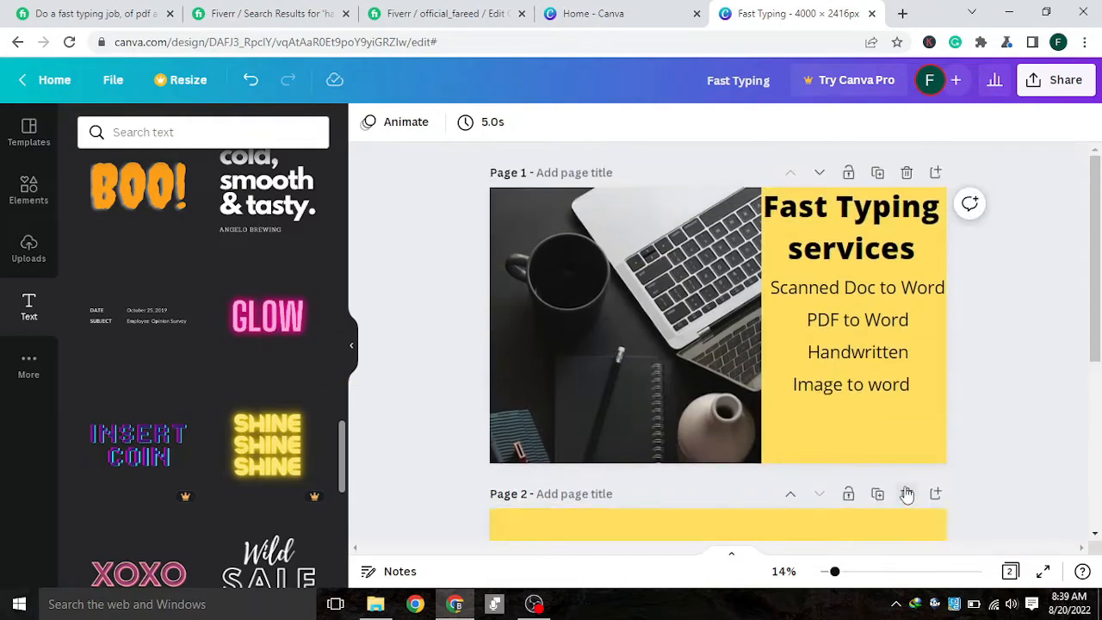
{"action": "scroll", "coordinate": [904, 492], "scroll_direction": "down", "scroll_amount": 4}
{"action": "scroll", "coordinate": [955, 493], "scroll_direction": "up", "scroll_amount": 5}
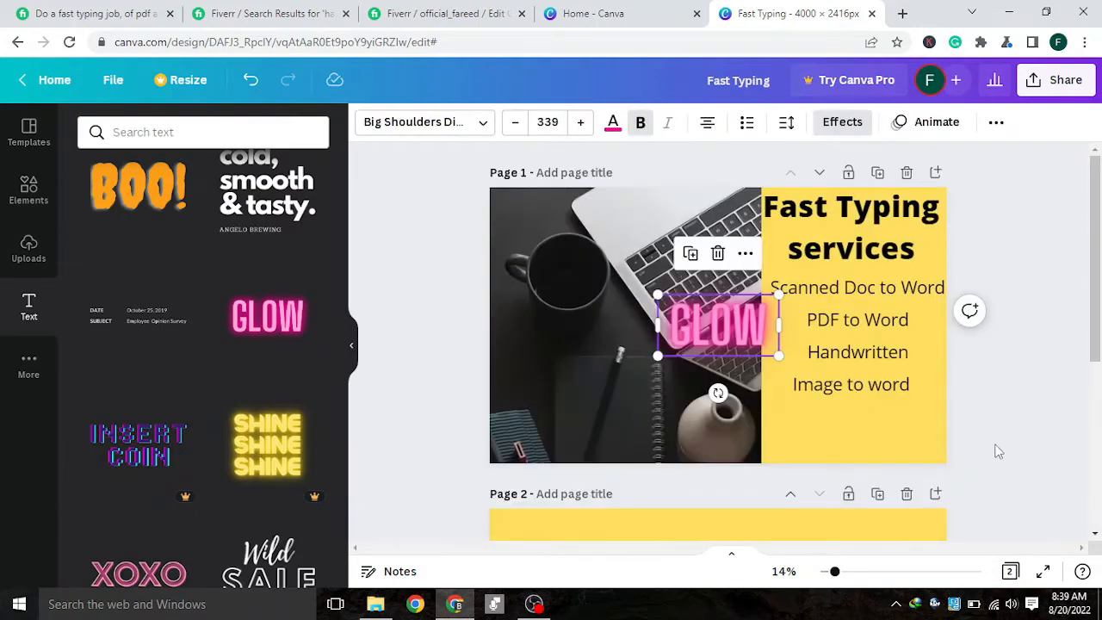
{"action": "left_click", "coordinate": [1021, 414]}
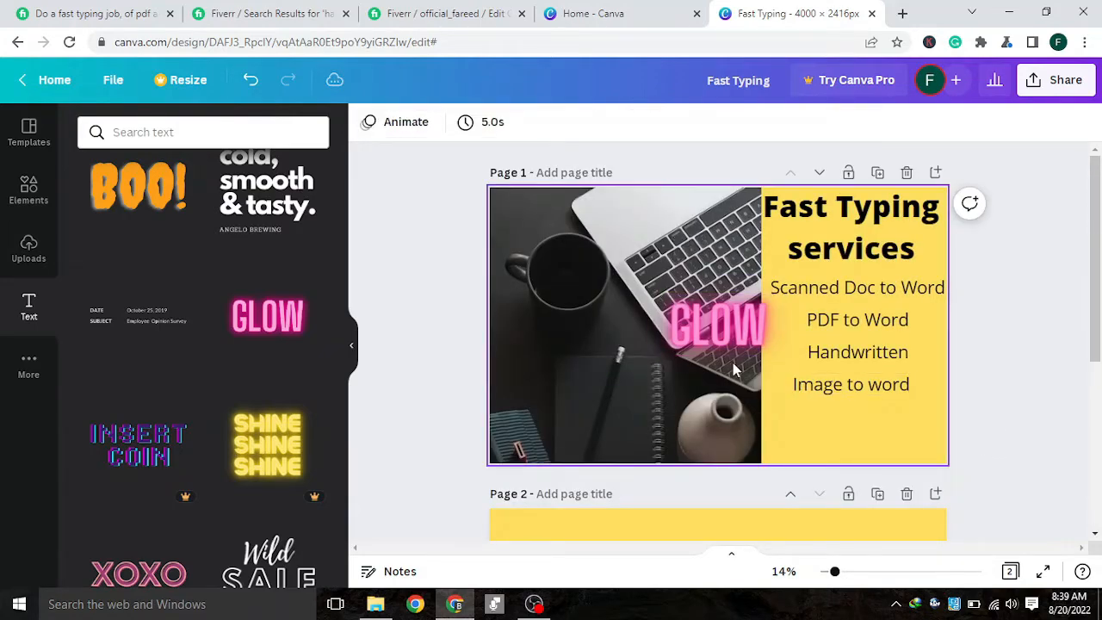
Replace the wording of the pink neon "GLOW" text on page 1 with "STARTS WITH 5$"
{"action": "left_click", "coordinate": [763, 328]}
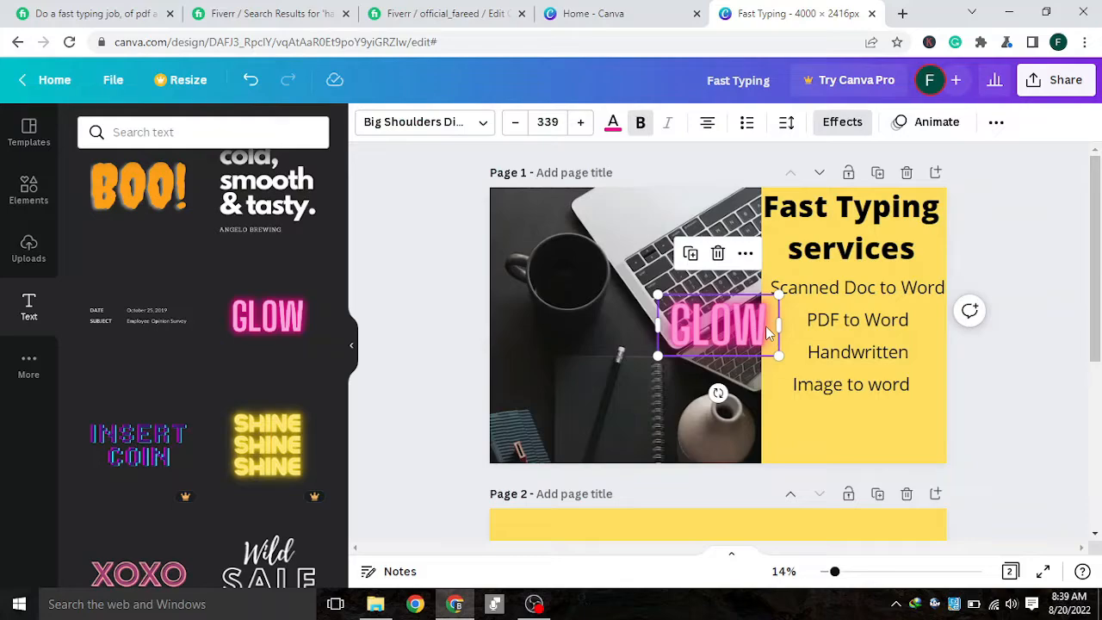
{"action": "left_click", "coordinate": [766, 328]}
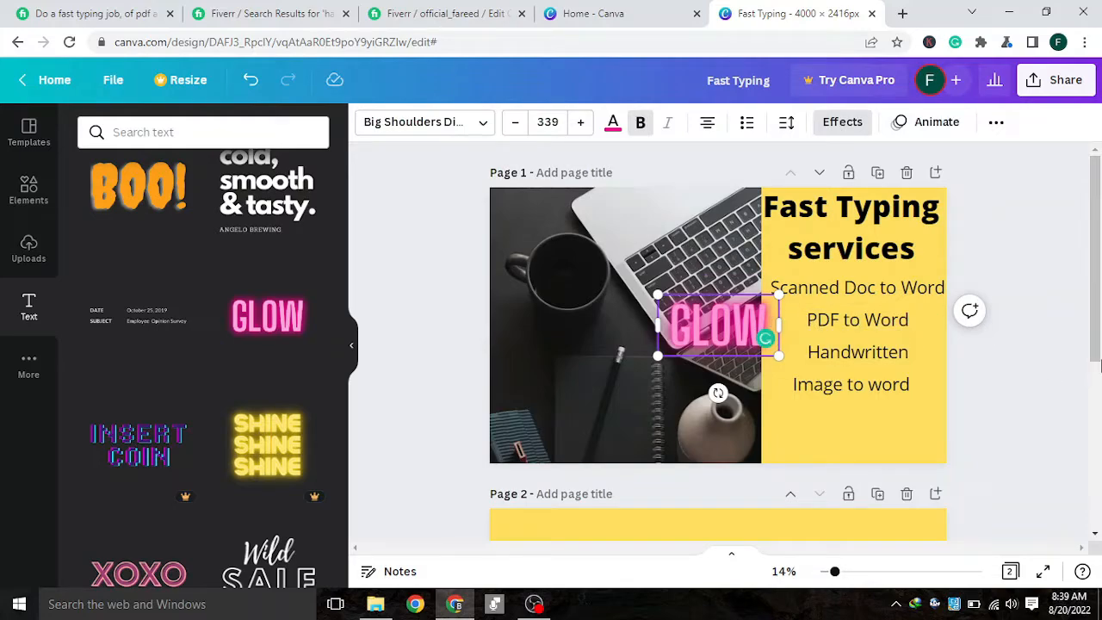
{"action": "key", "text": "BackSpace"}
{"action": "key", "text": "BackSpace"}
{"action": "key", "text": "BackSpace"}
{"action": "key", "text": "BackSpace"}
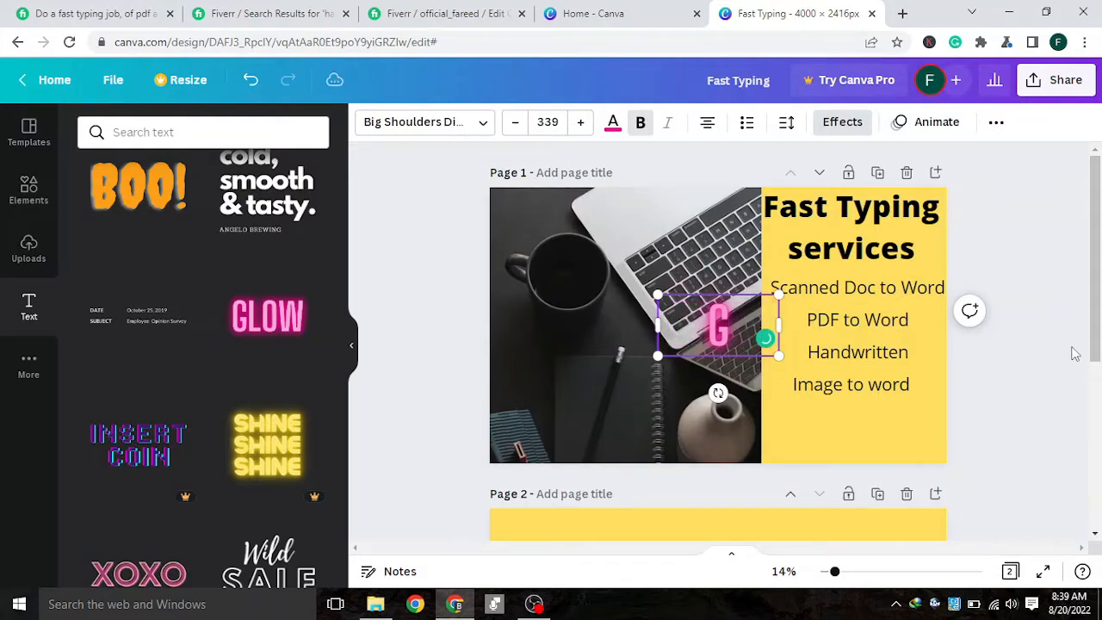
{"action": "type", "text": "STAR"}
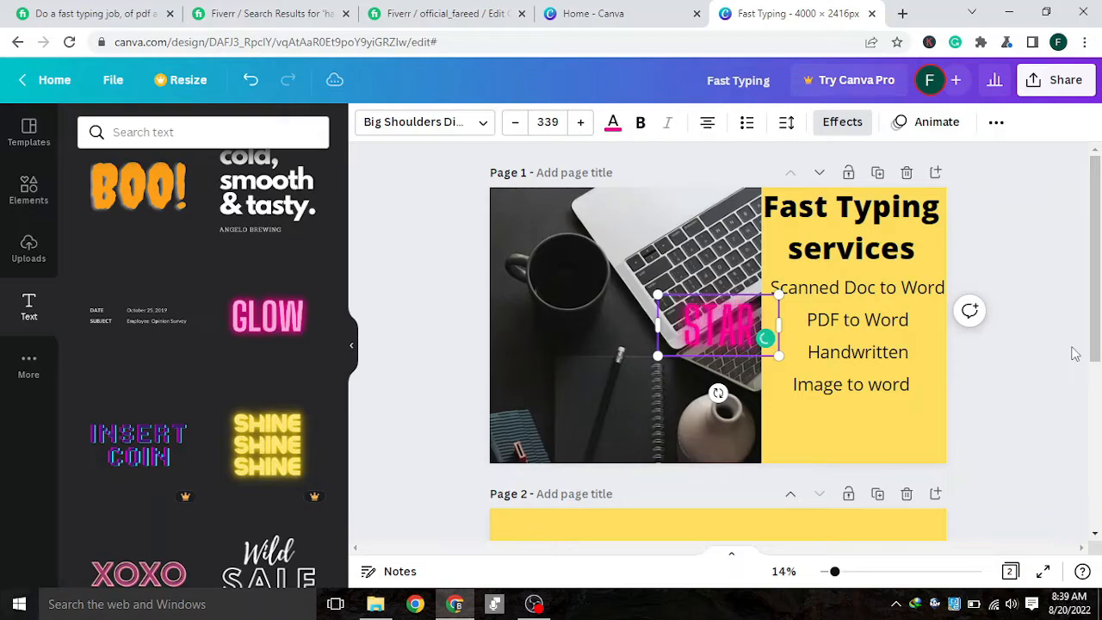
{"action": "type", "text": "TS WITH"}
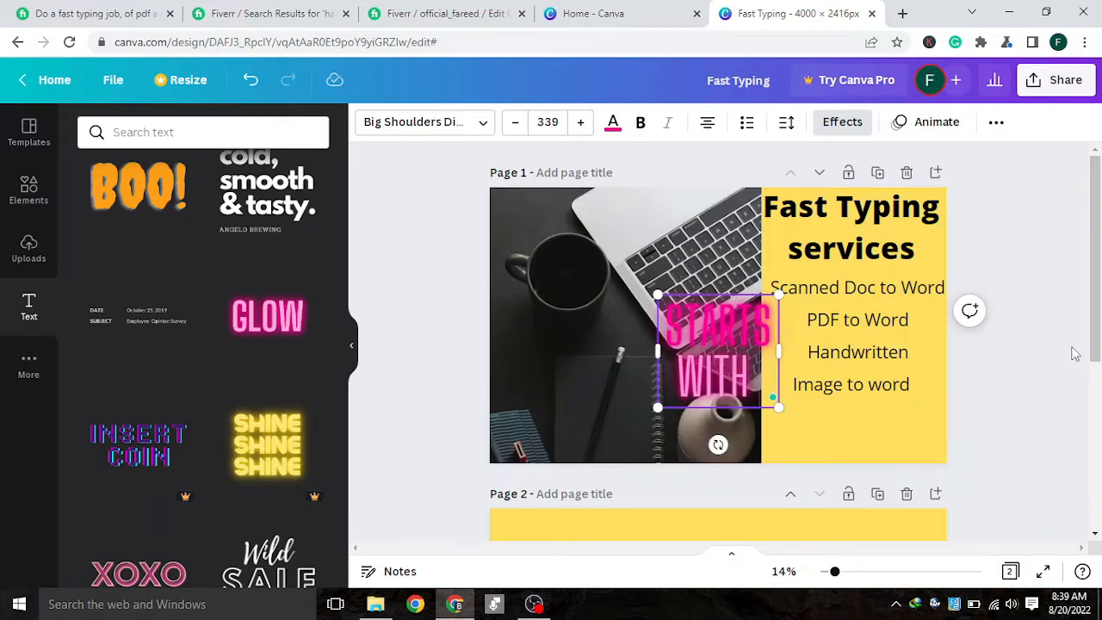
{"action": "type", "text": " 5"}
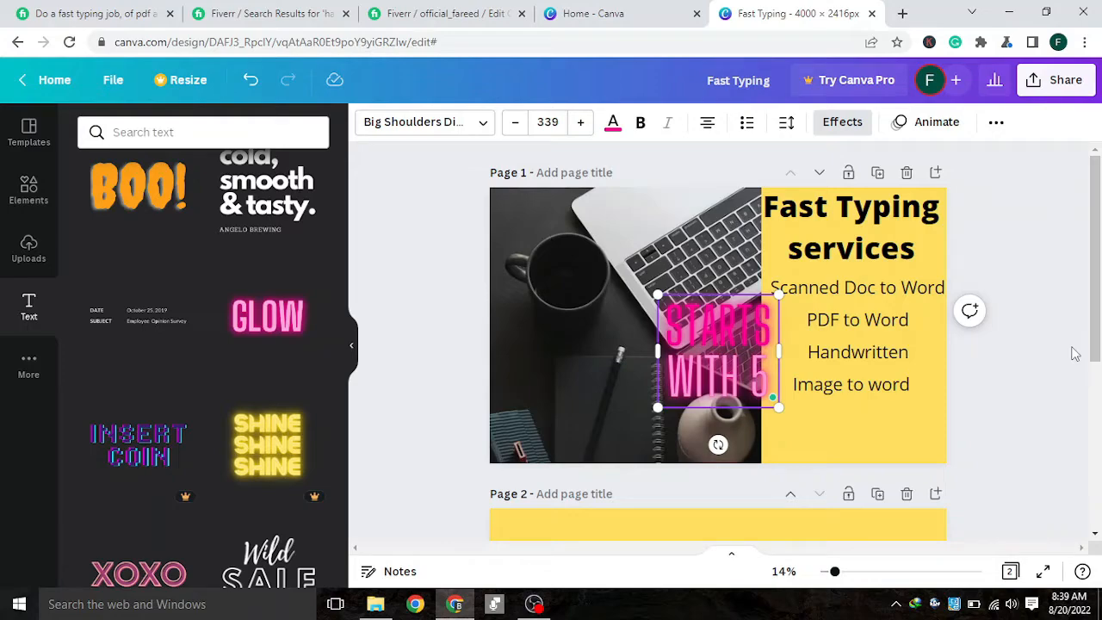
{"action": "type", "text": "$"}
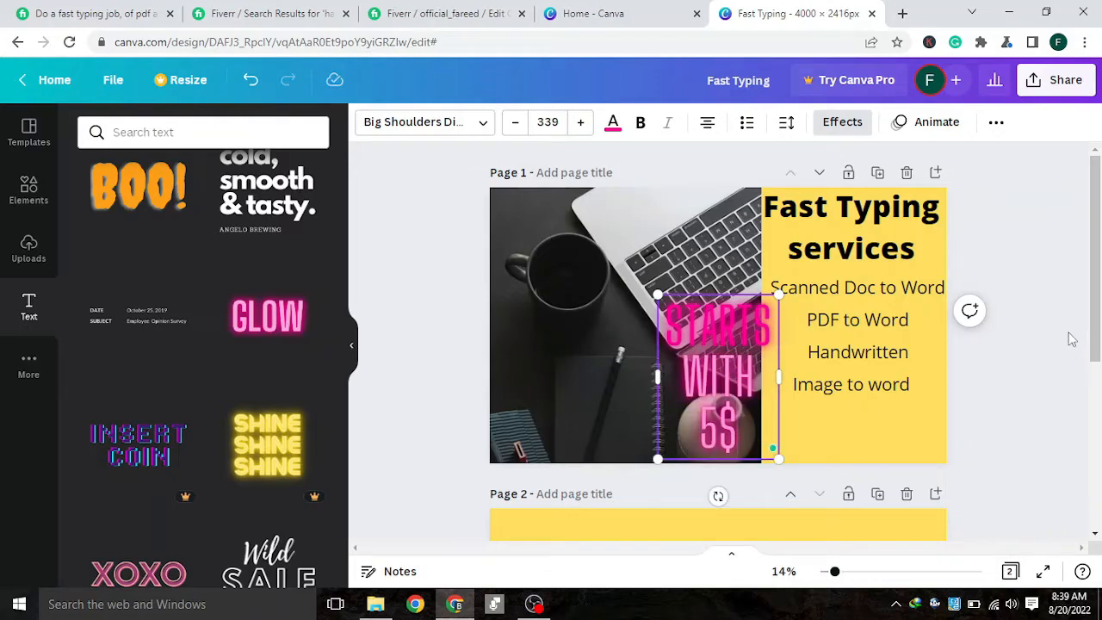
{"action": "left_click", "coordinate": [1050, 400]}
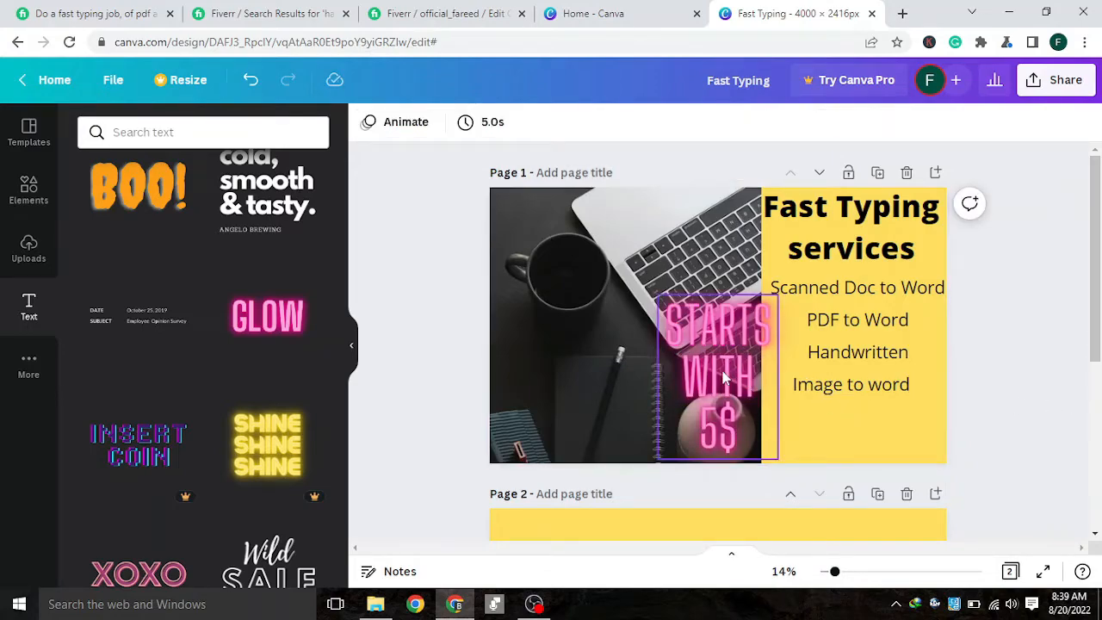
Widen the "STARTS WITH 5$" box to two lines, scale the text down to size 241, and place it in the yellow area below "Image to word"
{"action": "left_click", "coordinate": [715, 408]}
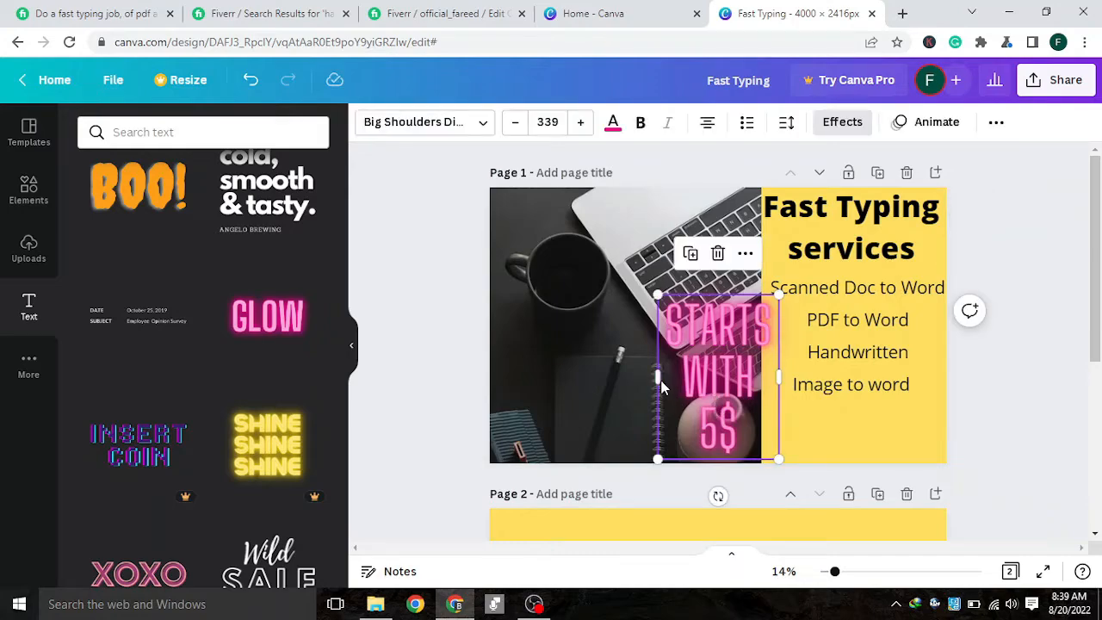
{"action": "left_click_drag", "start_coordinate": [654, 373], "coordinate": [564, 381]}
{"action": "left_click", "coordinate": [946, 385]}
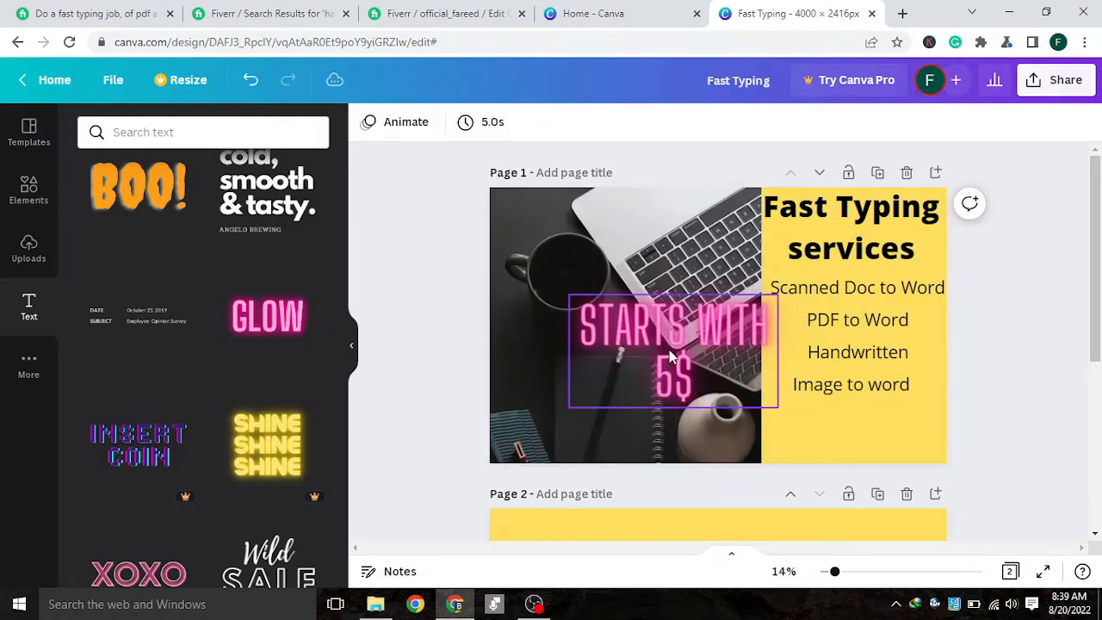
{"action": "left_click", "coordinate": [746, 389]}
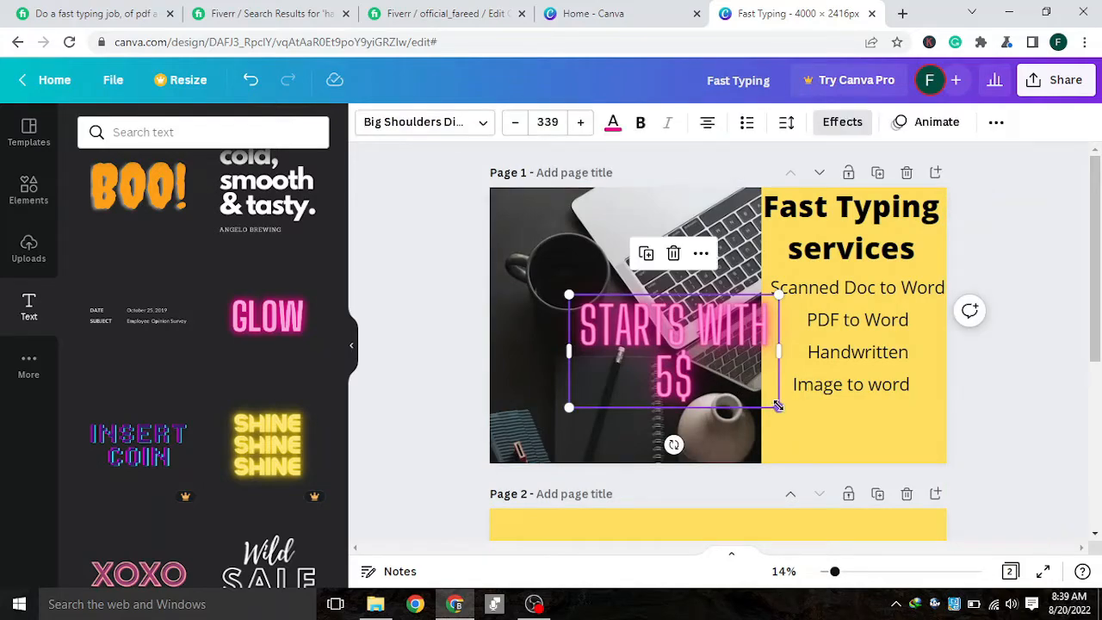
{"action": "left_click_drag", "start_coordinate": [756, 393], "coordinate": [721, 374]}
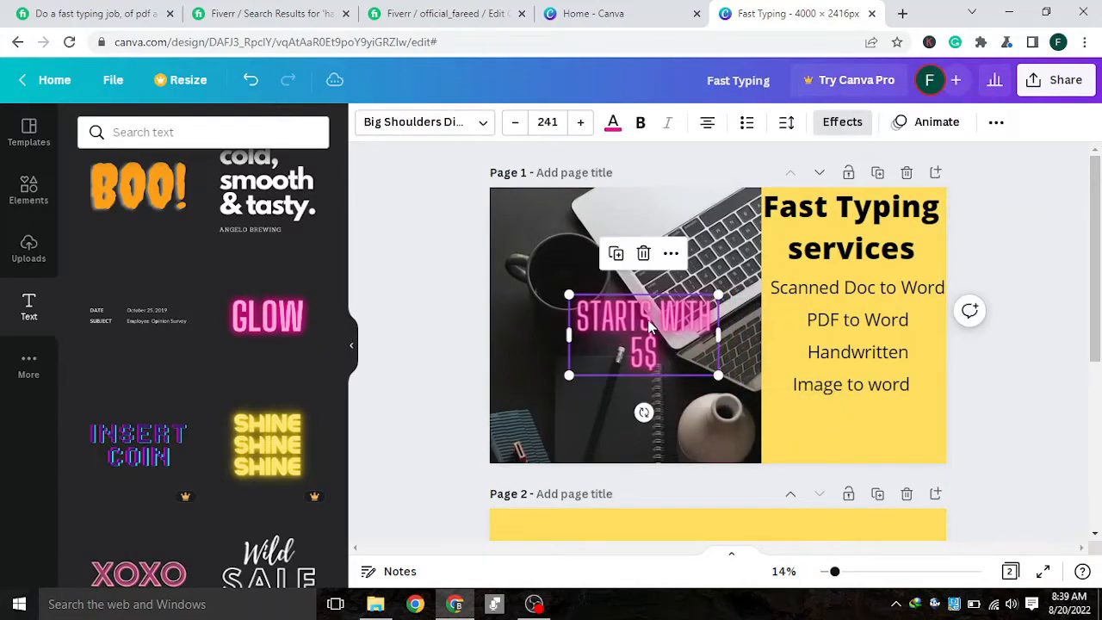
{"action": "left_click_drag", "start_coordinate": [670, 333], "coordinate": [863, 431]}
{"action": "left_click", "coordinate": [1086, 369]}
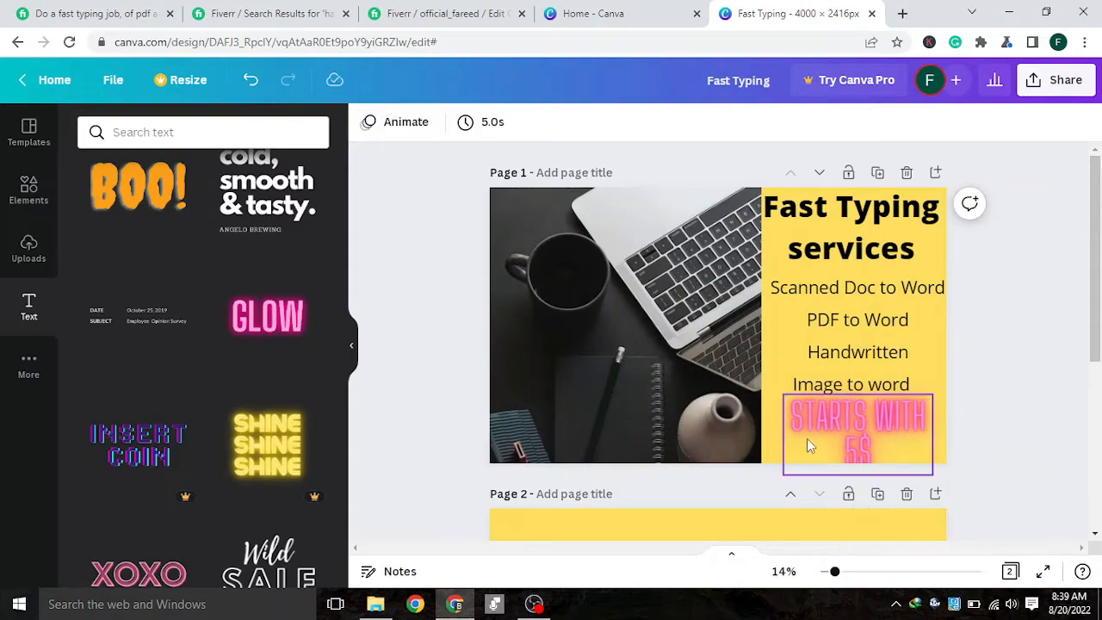
Resize the "STARTS WITH 5$" text to size 207 on a single line and leave a small gap below "Image to word"
{"action": "left_click", "coordinate": [806, 439]}
{"action": "left_click_drag", "start_coordinate": [783, 473], "coordinate": [778, 429]}
{"action": "left_click_drag", "start_coordinate": [854, 402], "coordinate": [854, 420]}
{"action": "left_click", "coordinate": [1026, 322]}
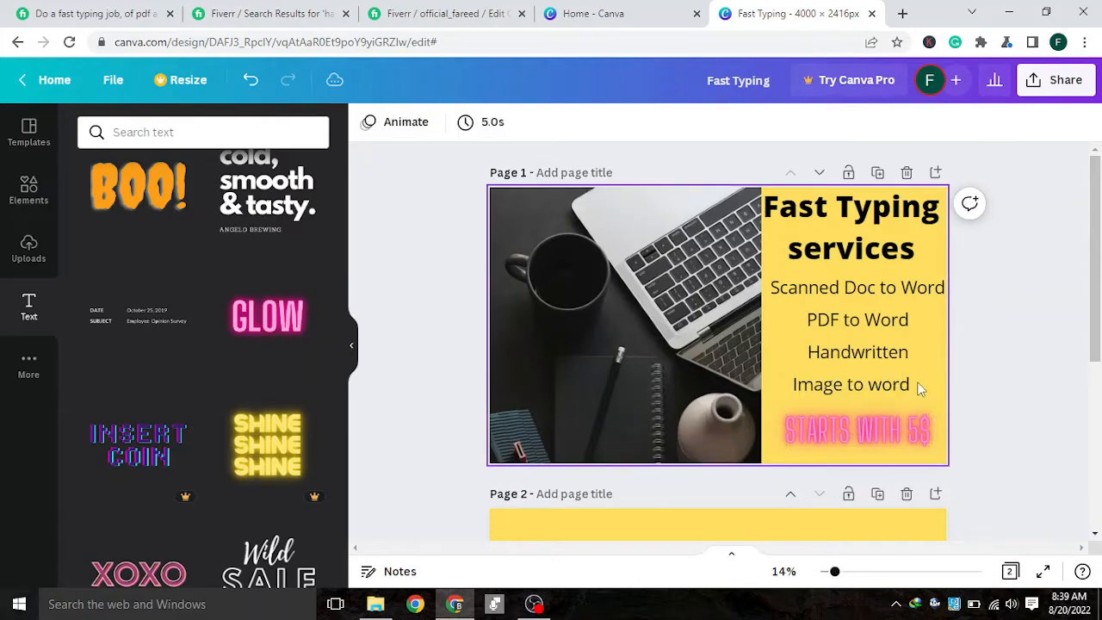
Change the price text's font to ABeeZee, then widen and reposition its box within the yellow area
{"action": "left_click", "coordinate": [841, 430]}
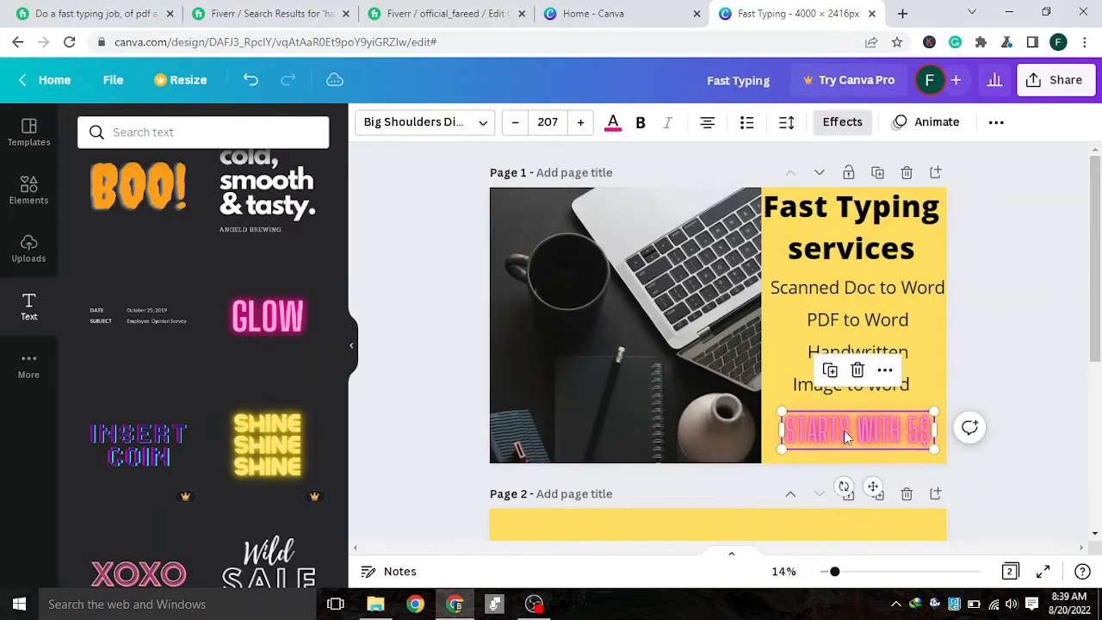
{"action": "left_click", "coordinate": [482, 128]}
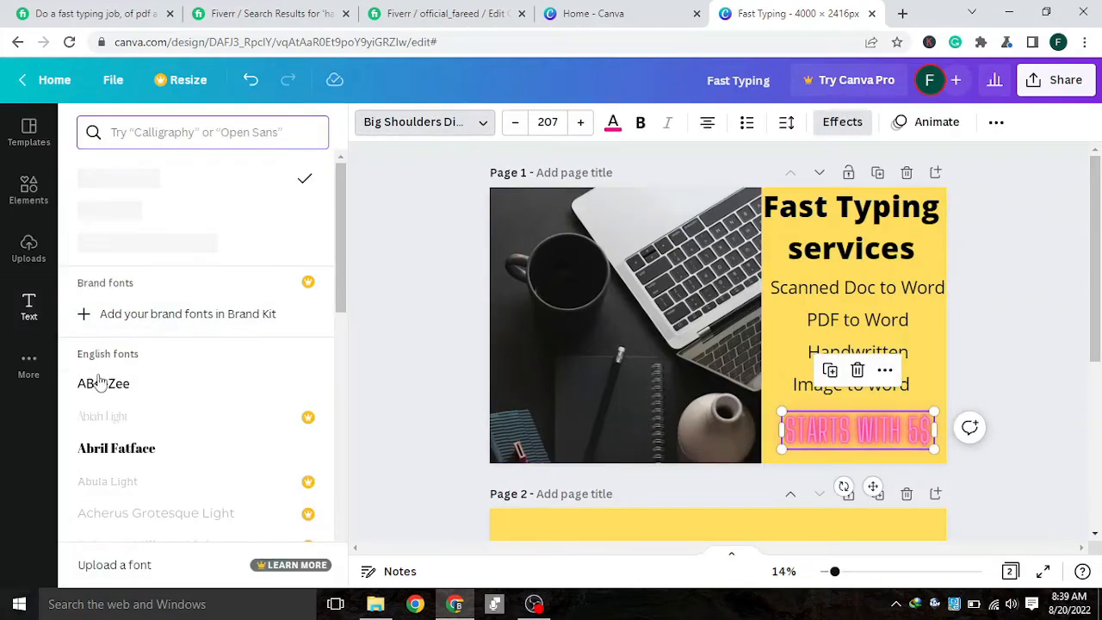
{"action": "left_click", "coordinate": [129, 384]}
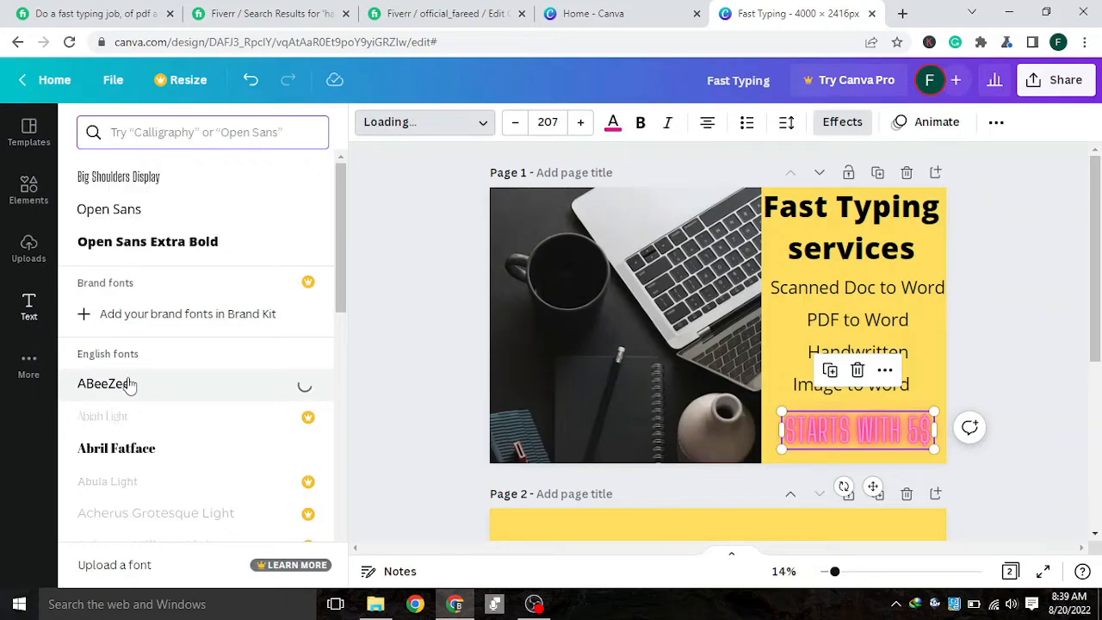
{"action": "scroll", "coordinate": [129, 392], "scroll_direction": "down", "scroll_amount": 3}
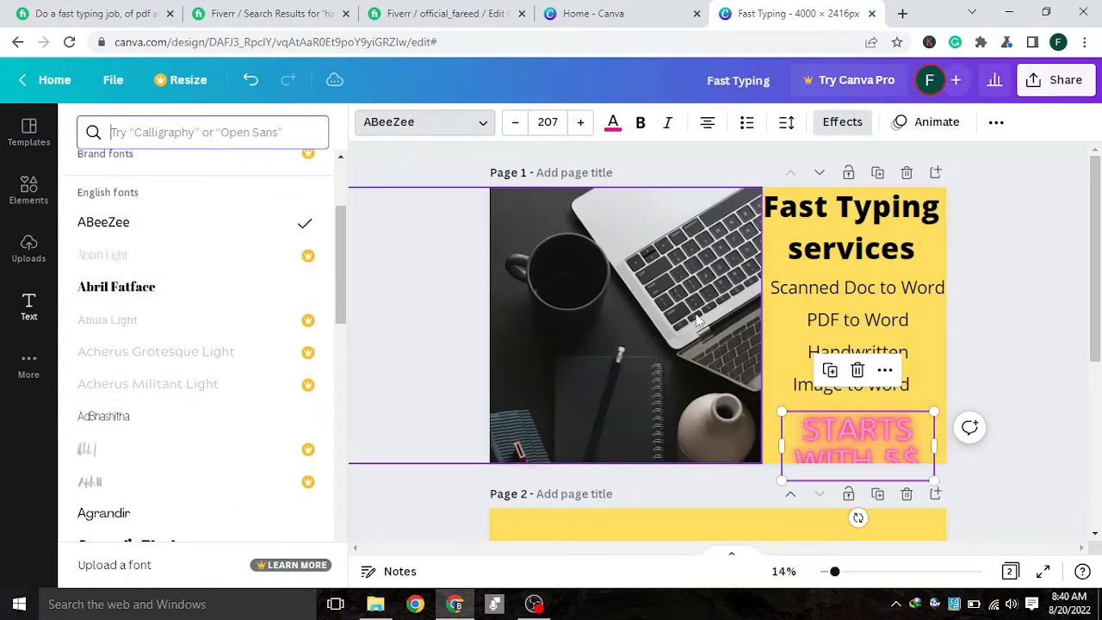
{"action": "left_click_drag", "start_coordinate": [845, 440], "coordinate": [757, 428]}
{"action": "left_click_drag", "start_coordinate": [855, 428], "coordinate": [870, 427]}
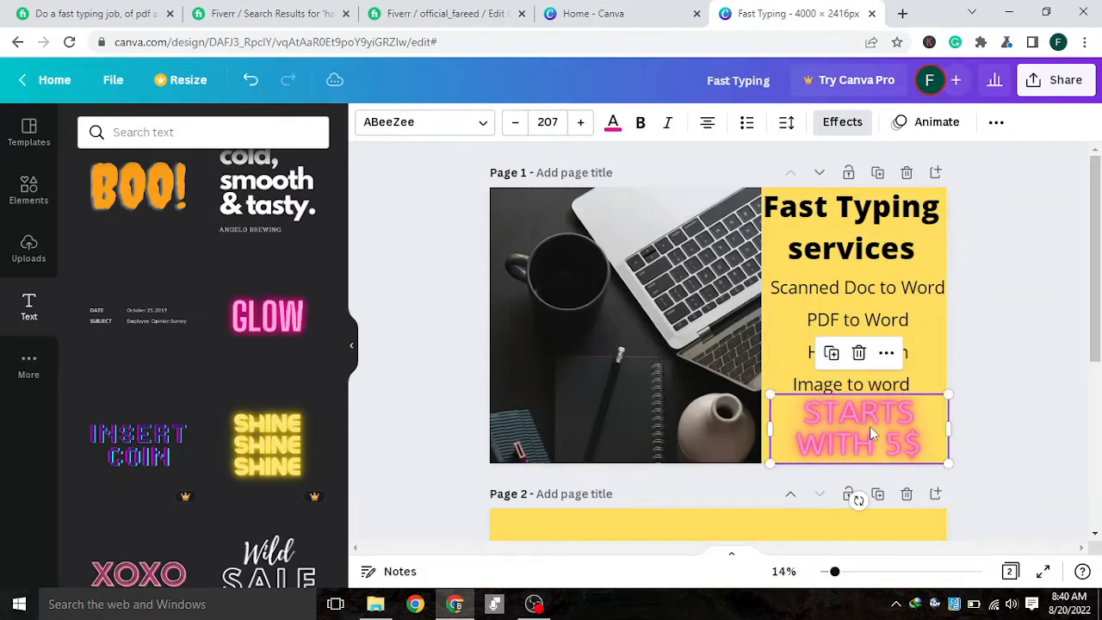
Correct "STARTS" to "START" in the price text
{"action": "left_click", "coordinate": [911, 413]}
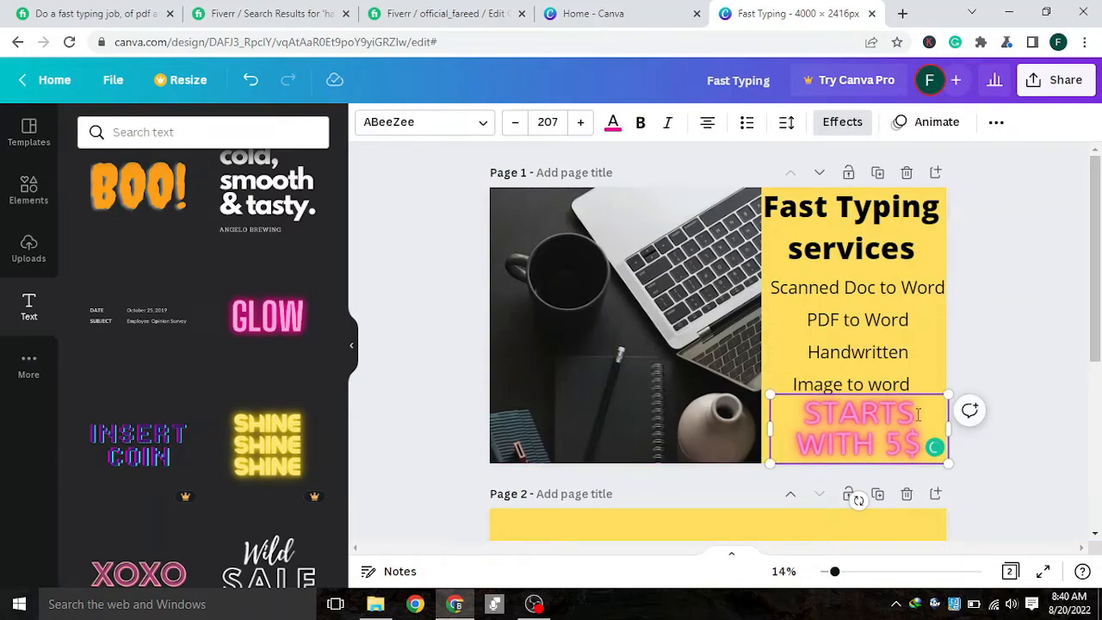
{"action": "key", "text": "BackSpace"}
{"action": "left_click", "coordinate": [1033, 460]}
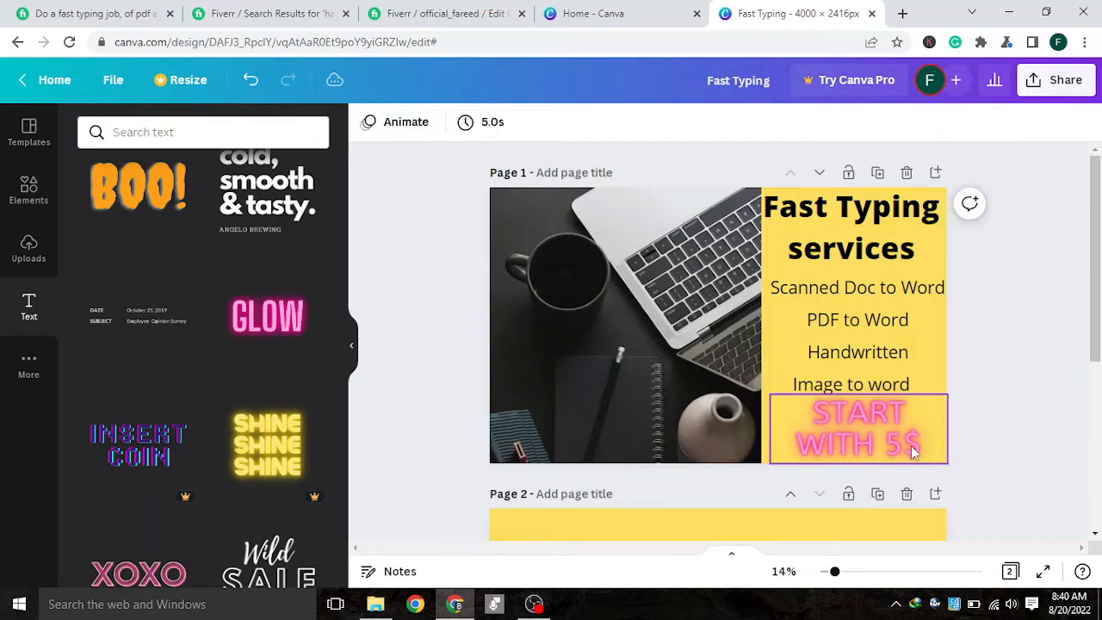
Widen the price text box so "START WITH" fits on one line, then center it slightly lower beneath "Image to word"
{"action": "left_click", "coordinate": [935, 435]}
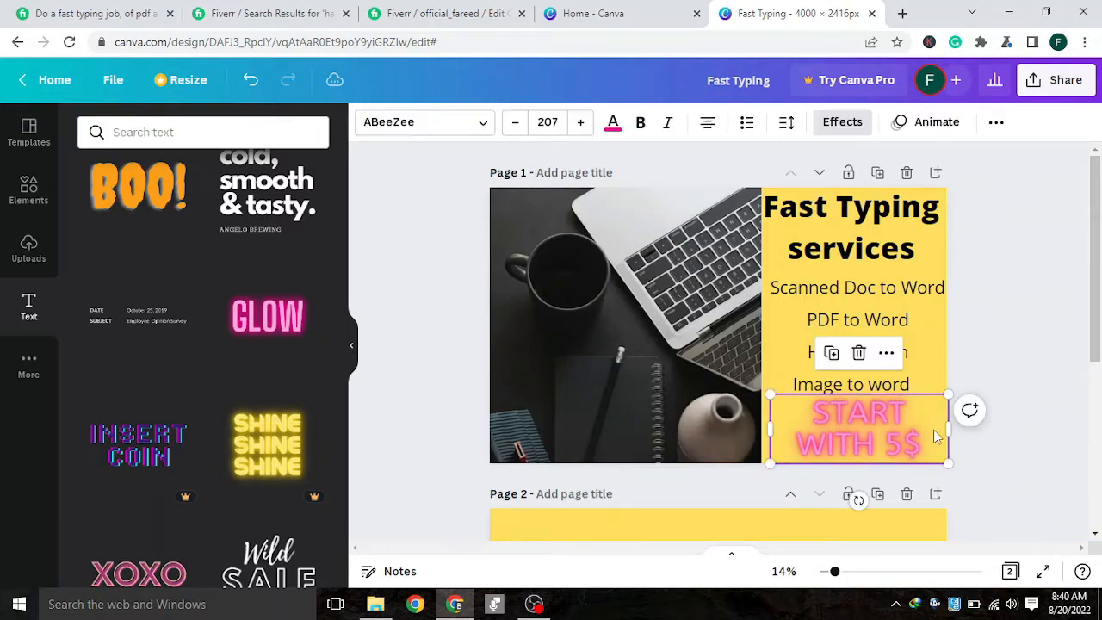
{"action": "left_click_drag", "start_coordinate": [770, 428], "coordinate": [748, 428]}
{"action": "left_click", "coordinate": [1035, 346]}
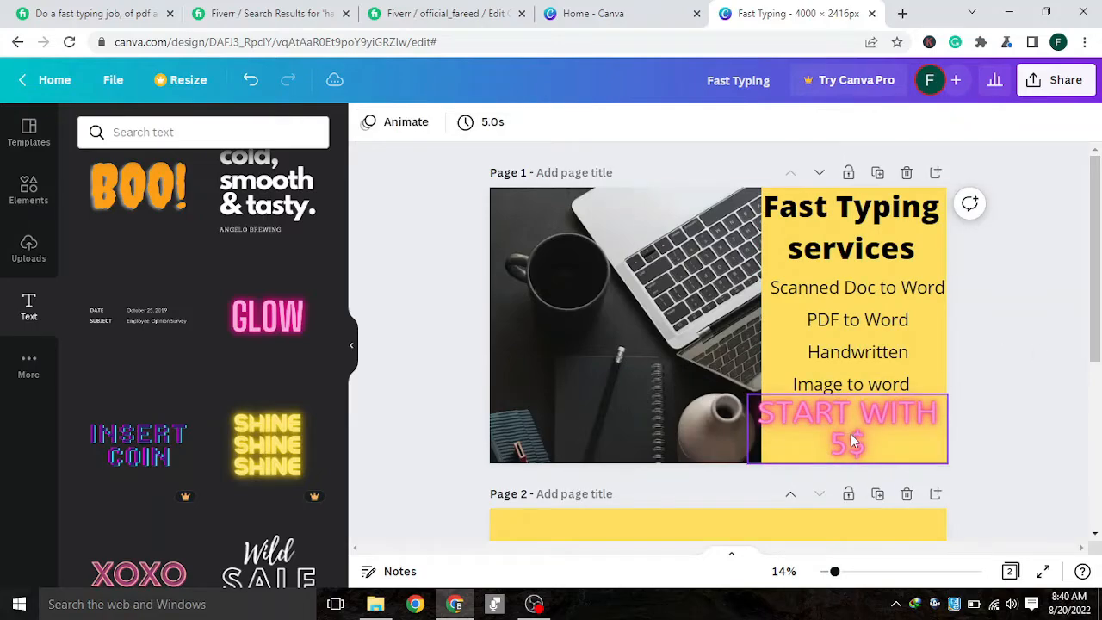
{"action": "mouse_move", "coordinate": [851, 434]}
{"action": "left_mouse_down"}
{"action": "mouse_move", "coordinate": [861, 438]}
{"action": "mouse_move", "coordinate": [864, 426]}
{"action": "left_mouse_up"}
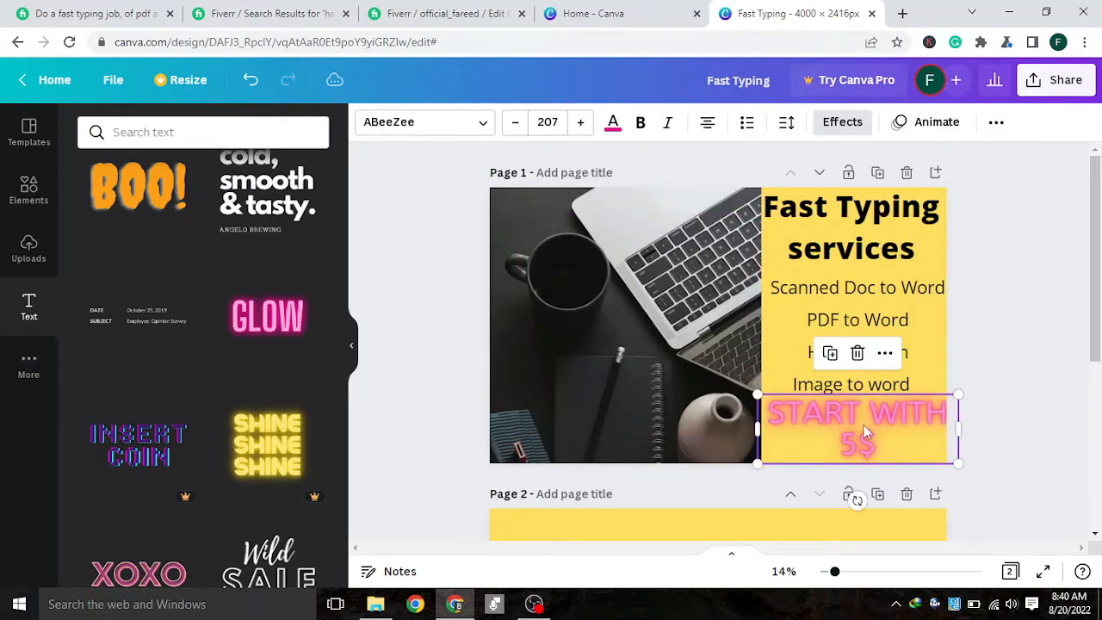
{"action": "left_click", "coordinate": [998, 332]}
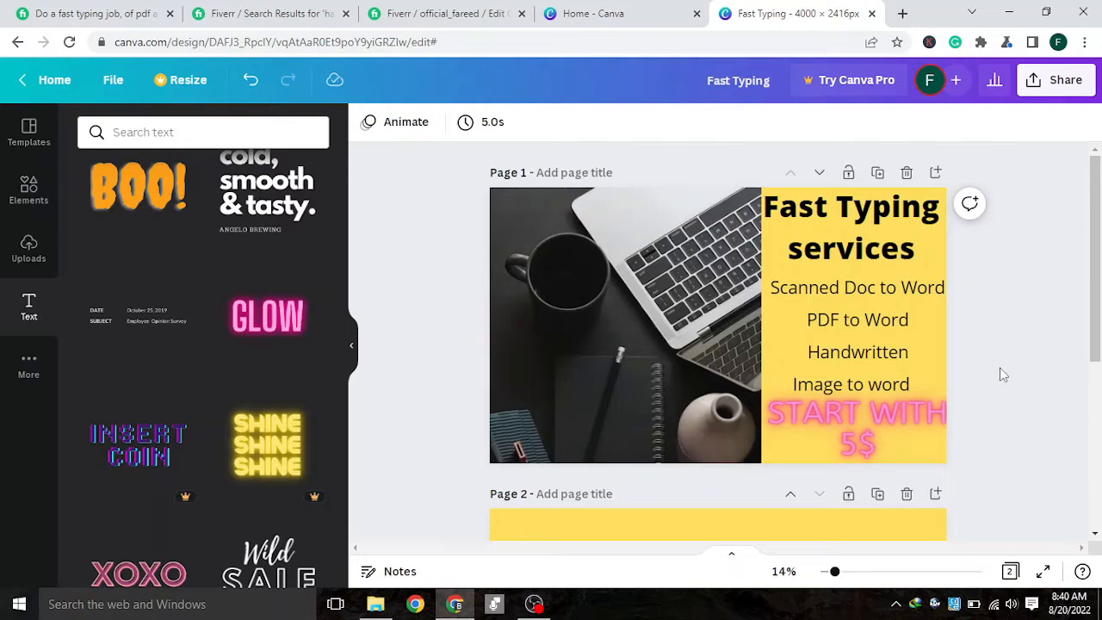
{"action": "left_click", "coordinate": [876, 418]}
{"action": "left_click_drag", "start_coordinate": [876, 419], "coordinate": [877, 426]}
{"action": "left_click", "coordinate": [1038, 346]}
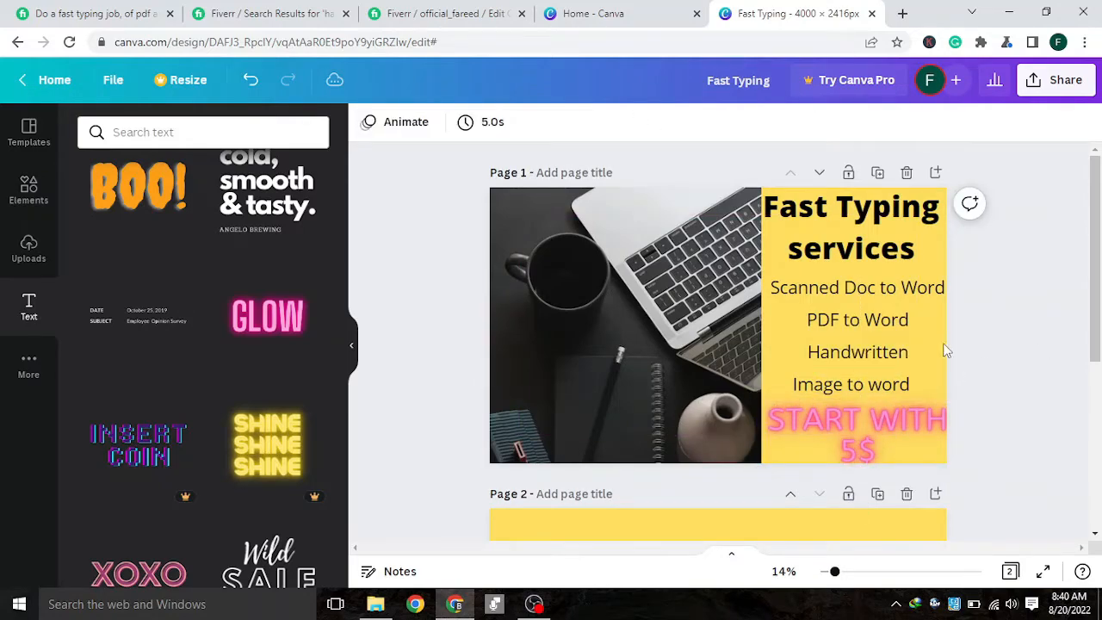
Try black, purple, blue and red on the "START WITH 5$" text, and settle on the default dark green
{"action": "left_click", "coordinate": [853, 429]}
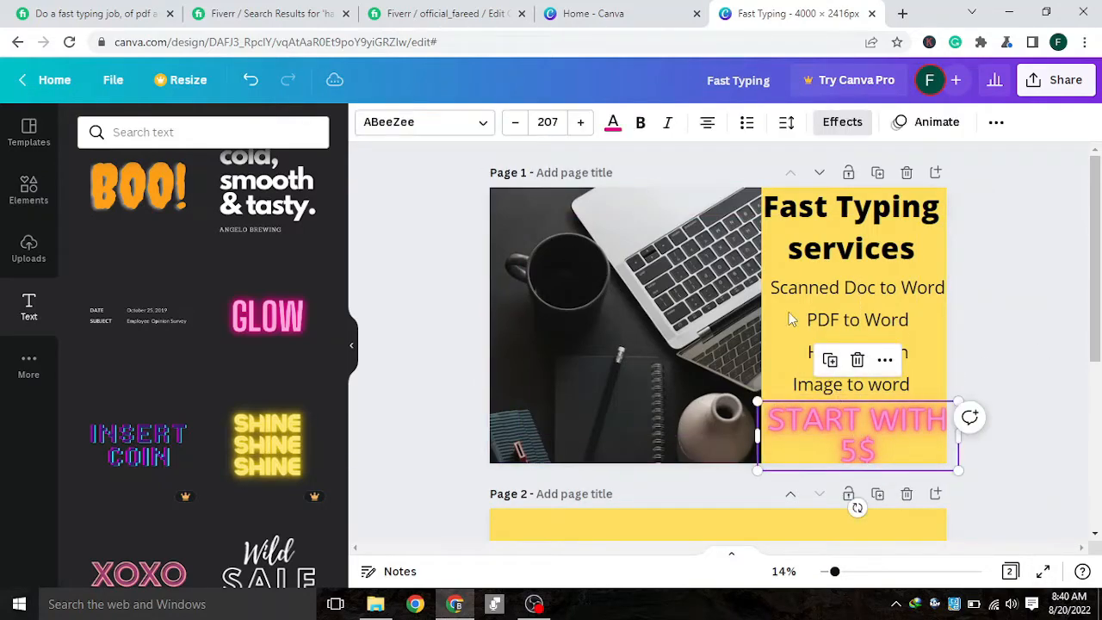
{"action": "left_click", "coordinate": [613, 131]}
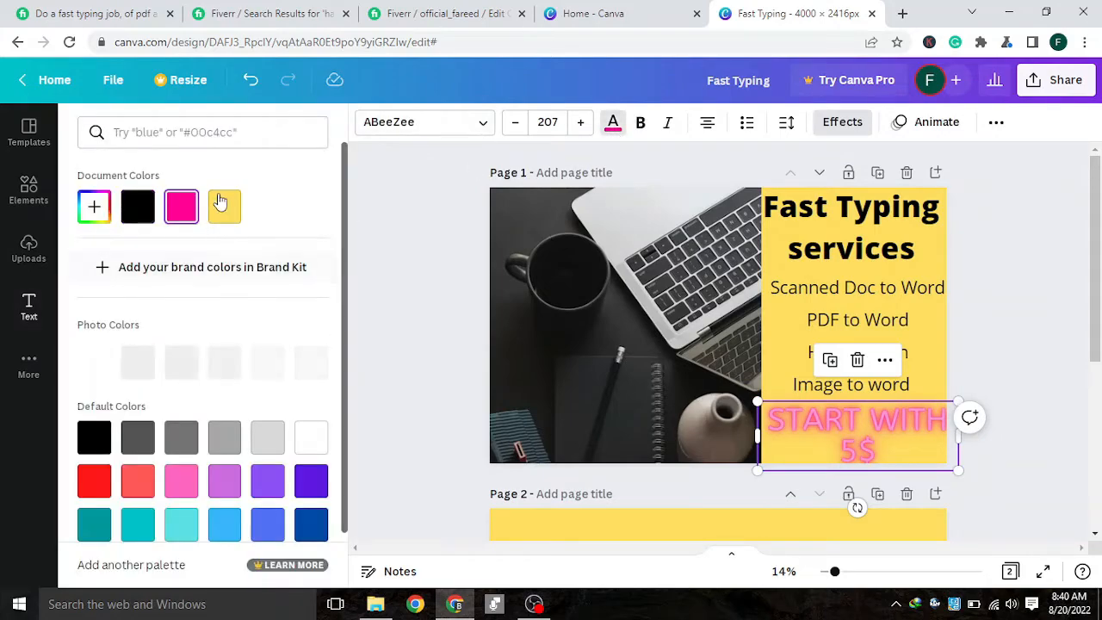
{"action": "left_click", "coordinate": [151, 213]}
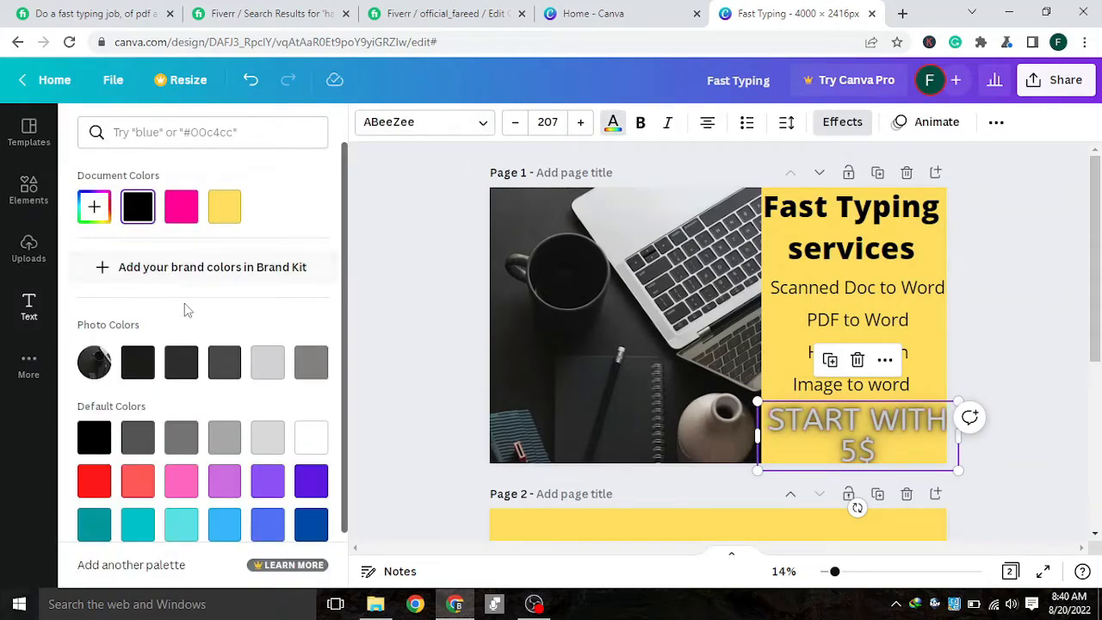
{"action": "left_click", "coordinate": [142, 370]}
{"action": "scroll", "coordinate": [172, 405], "scroll_direction": "down", "scroll_amount": 1}
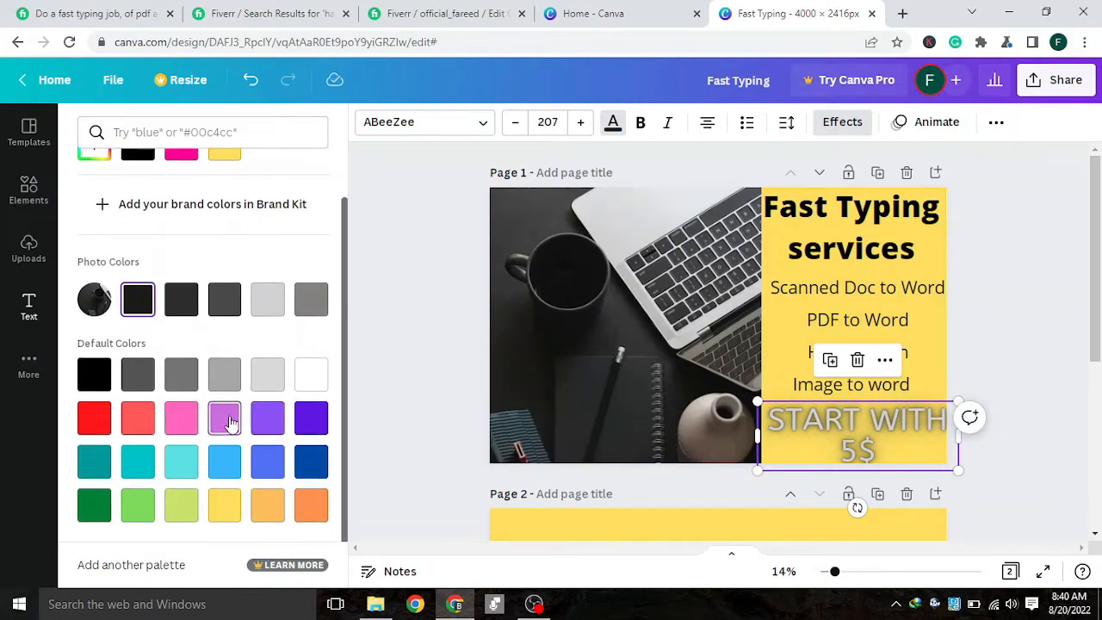
{"action": "left_click", "coordinate": [229, 422]}
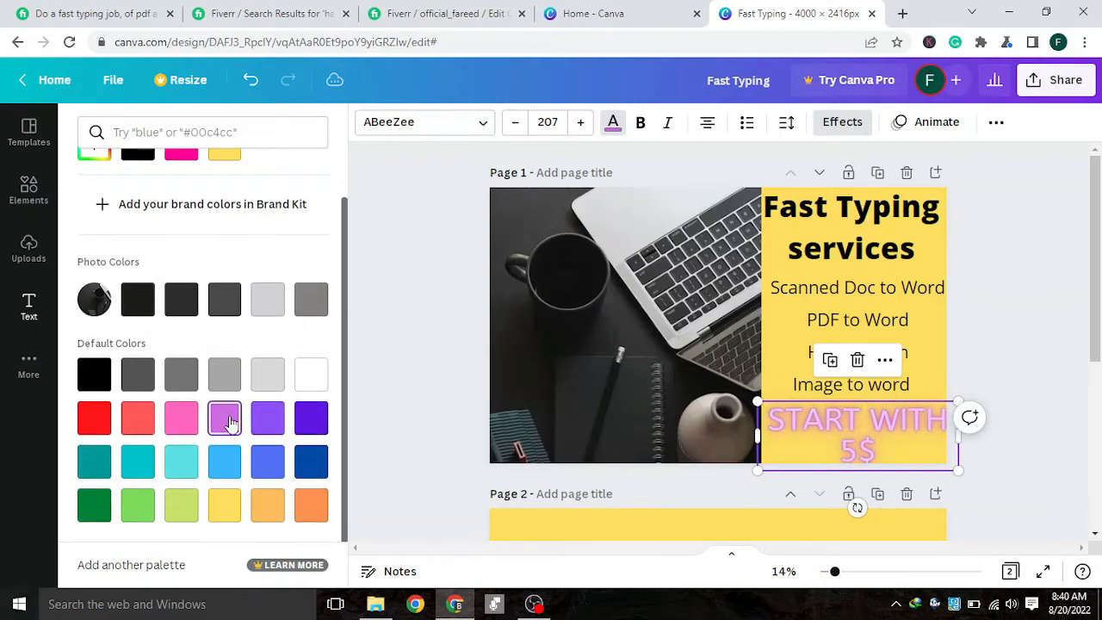
{"action": "left_click", "coordinate": [308, 430]}
{"action": "left_click", "coordinate": [311, 458]}
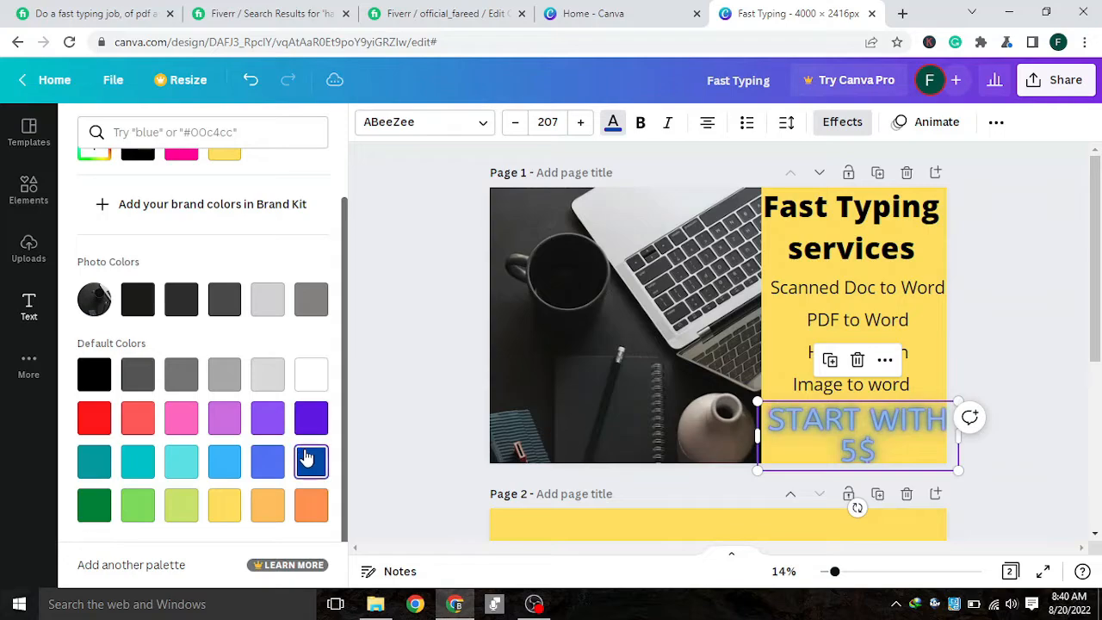
{"action": "left_click", "coordinate": [96, 424]}
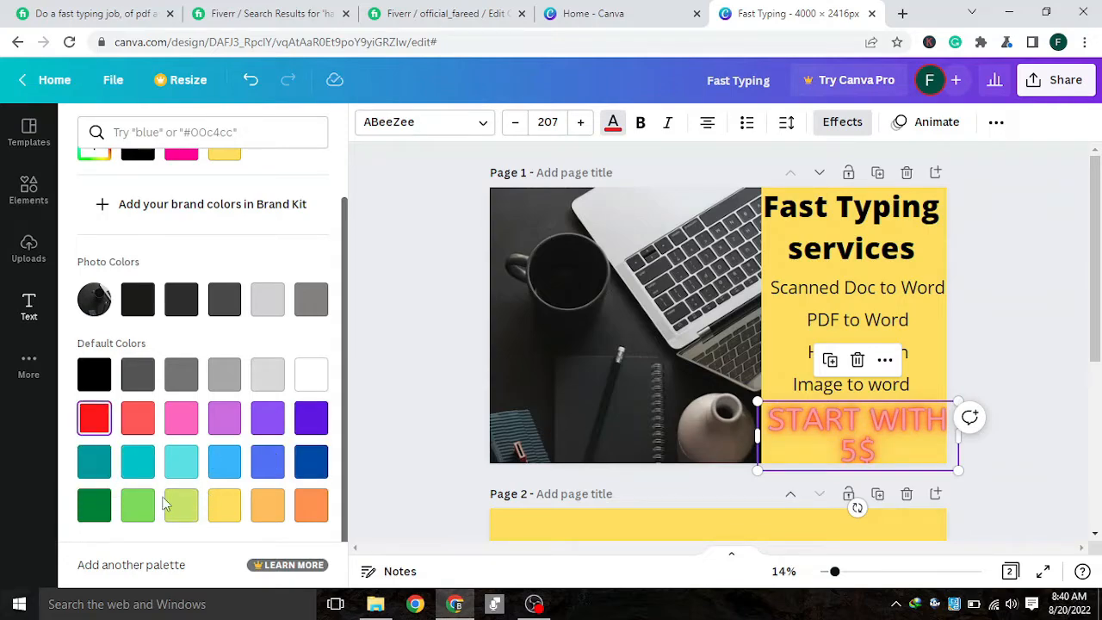
{"action": "left_click", "coordinate": [83, 514]}
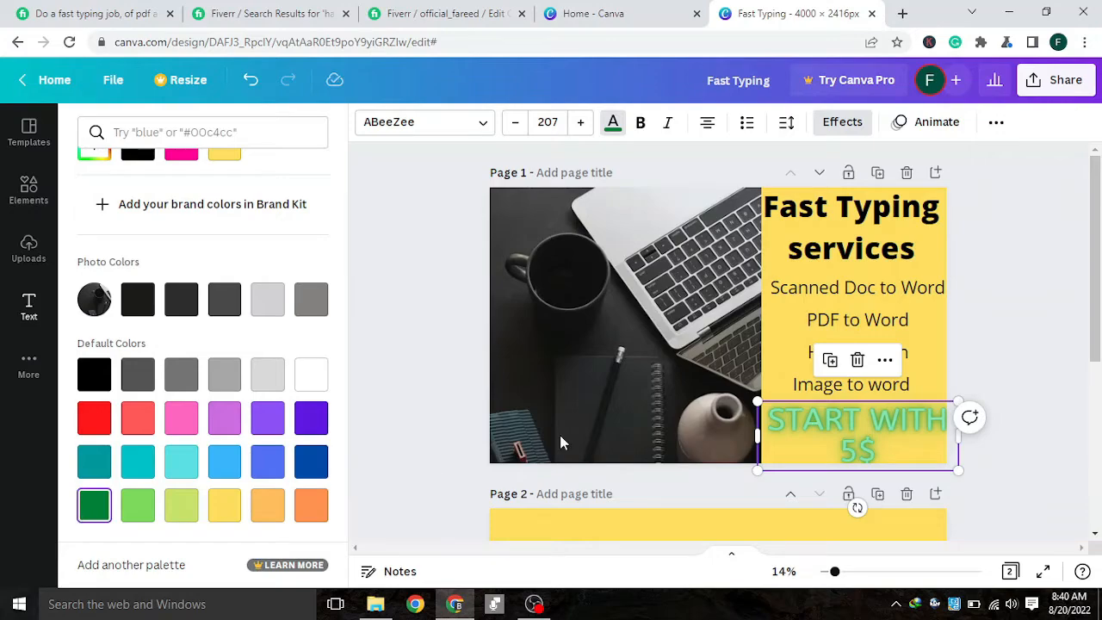
{"action": "left_click", "coordinate": [1024, 360]}
{"action": "left_click", "coordinate": [1027, 363]}
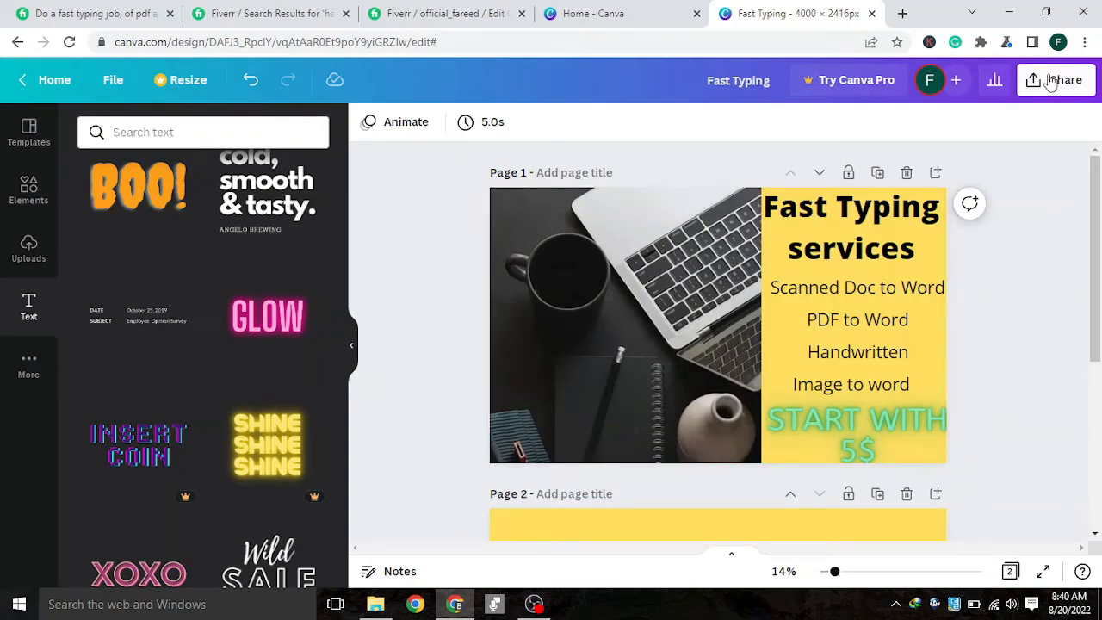
Delete the second page and download the Fast Typing design as a PNG at 4000 × 2416 px
{"action": "left_click", "coordinate": [906, 494]}
{"action": "left_click", "coordinate": [1050, 78]}
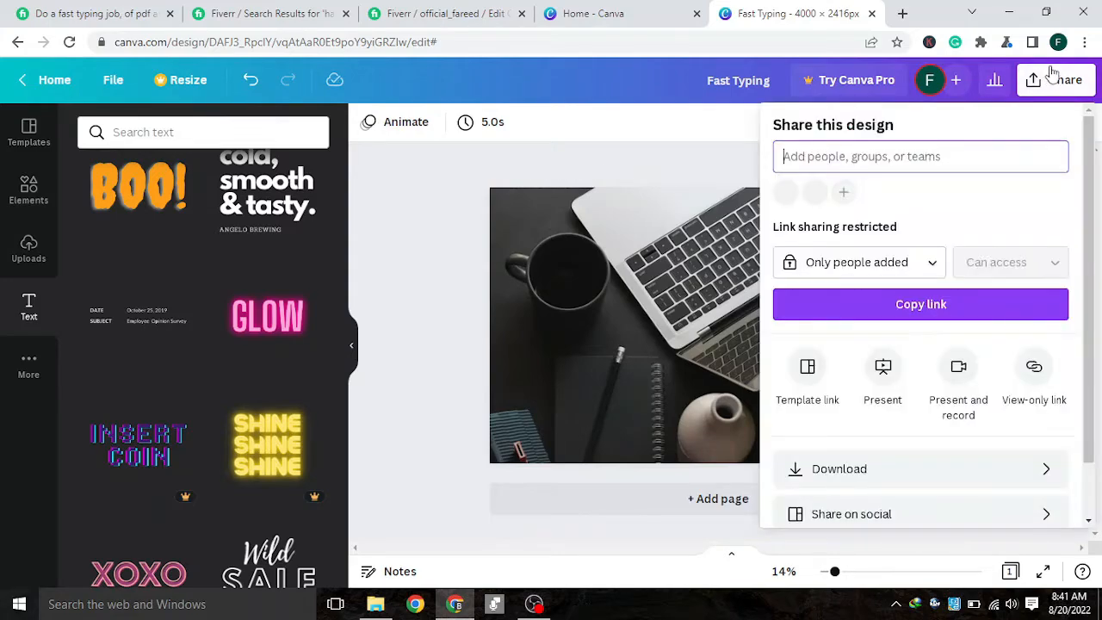
{"action": "left_click", "coordinate": [880, 469]}
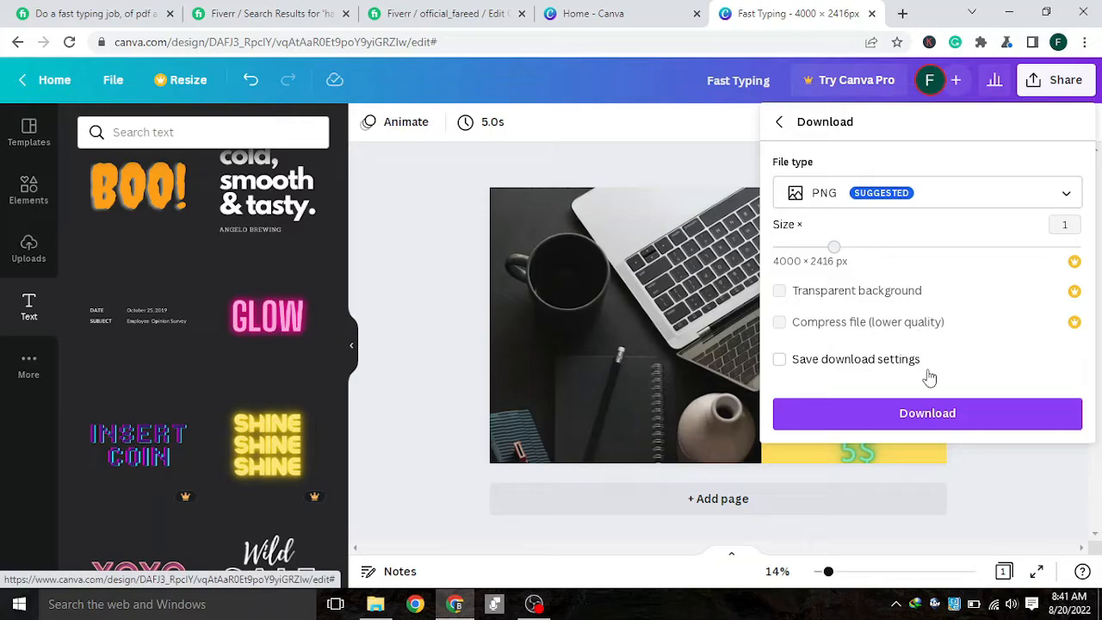
{"action": "left_click", "coordinate": [895, 412]}
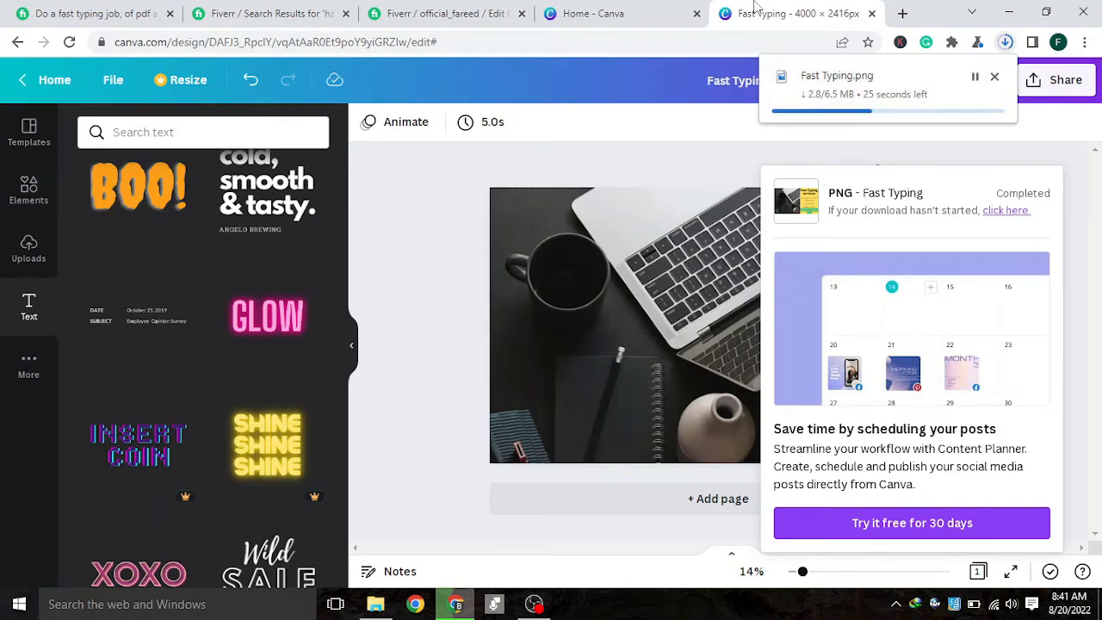
Switch to the Fiverr gig editor and review the gig image guidelines on text, contrast and third-party logos, then close them
{"action": "left_click", "coordinate": [112, 10]}
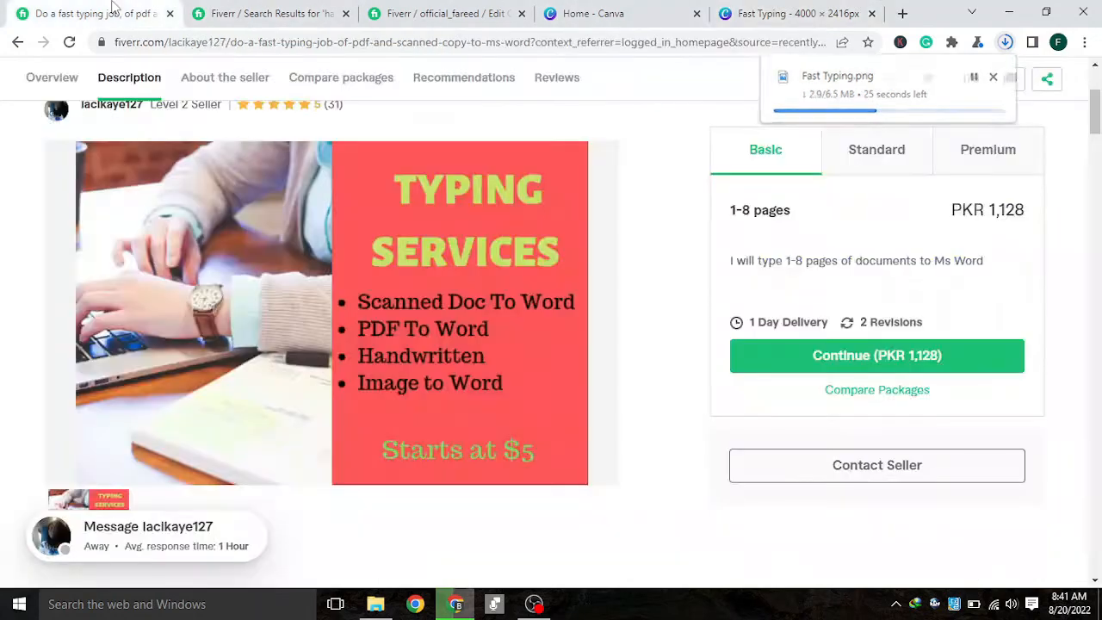
{"action": "left_click", "coordinate": [267, 12]}
{"action": "left_click", "coordinate": [443, 13]}
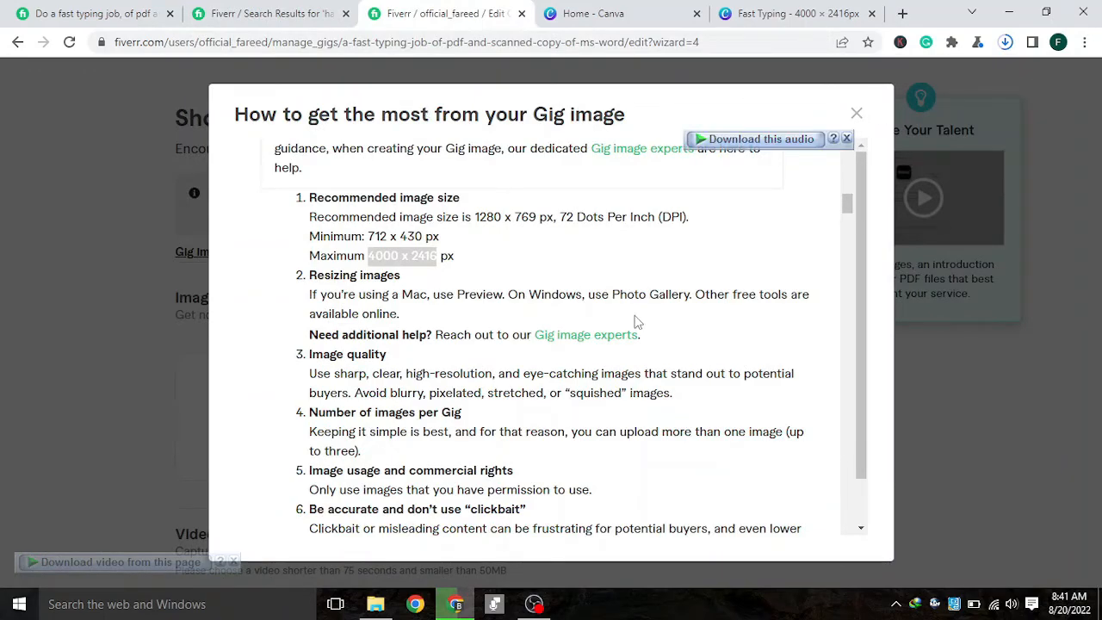
{"action": "scroll", "coordinate": [634, 319], "scroll_direction": "down", "scroll_amount": 10}
{"action": "scroll", "coordinate": [327, 297], "scroll_direction": "down", "scroll_amount": 7}
{"action": "scroll", "coordinate": [362, 266], "scroll_direction": "up", "scroll_amount": 4}
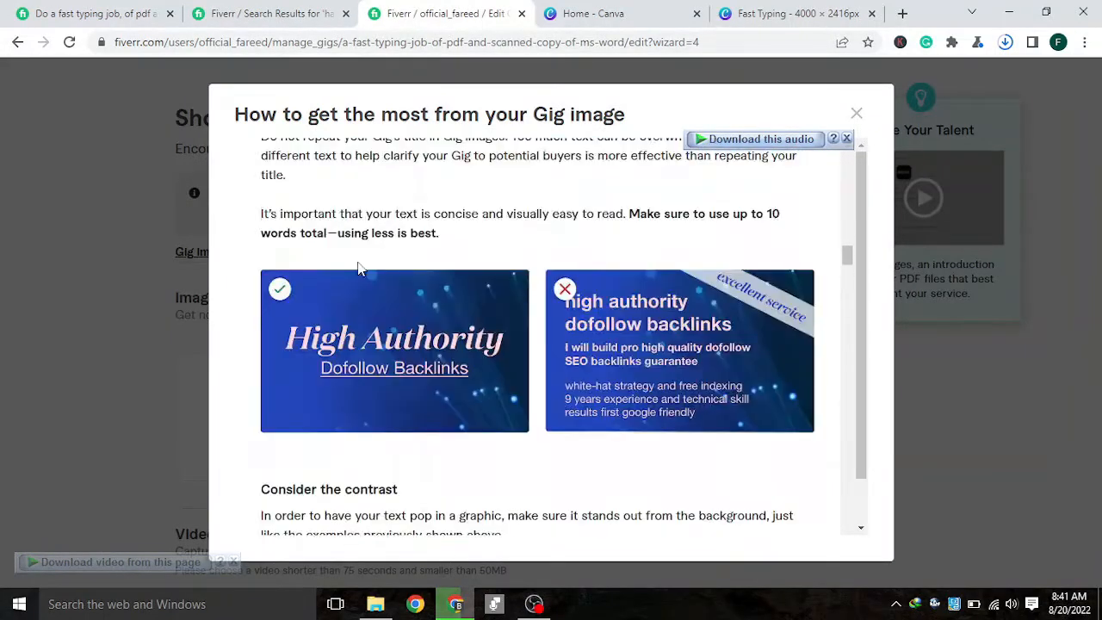
{"action": "scroll", "coordinate": [667, 203], "scroll_direction": "down", "scroll_amount": 3}
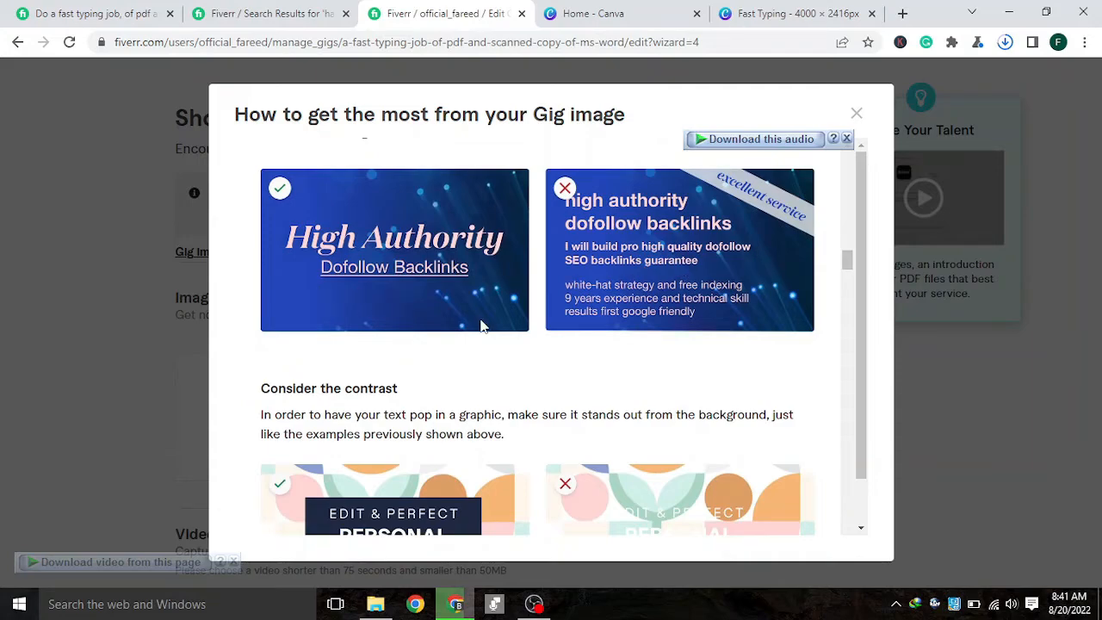
{"action": "scroll", "coordinate": [481, 325], "scroll_direction": "down", "scroll_amount": 8}
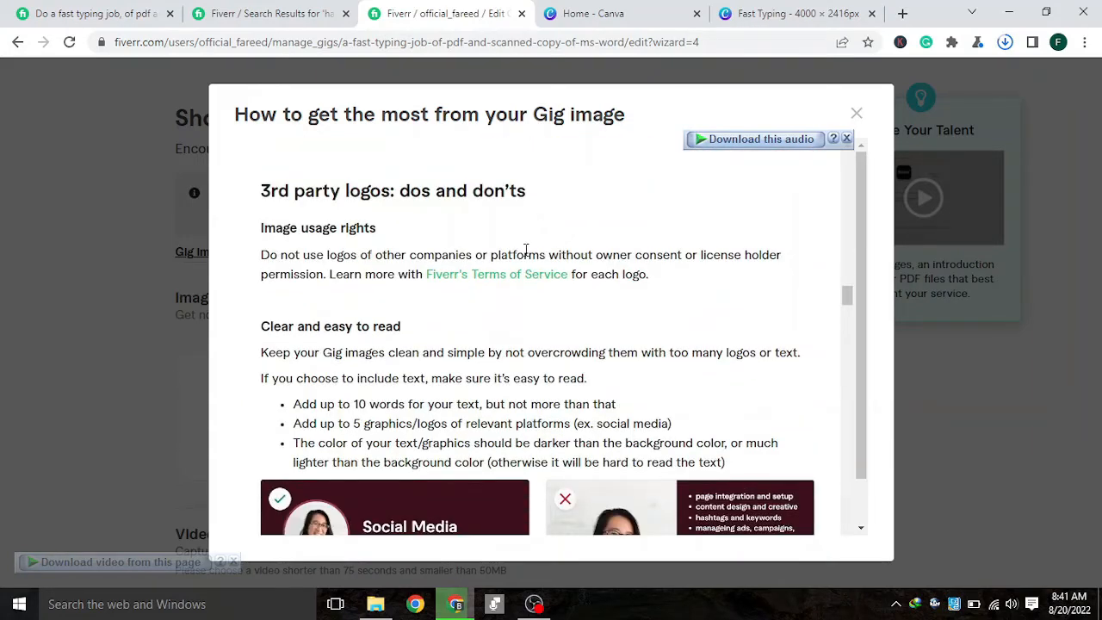
{"action": "scroll", "coordinate": [485, 252], "scroll_direction": "up", "scroll_amount": 2}
{"action": "scroll", "coordinate": [484, 263], "scroll_direction": "down", "scroll_amount": 2}
{"action": "scroll", "coordinate": [568, 293], "scroll_direction": "up", "scroll_amount": 3}
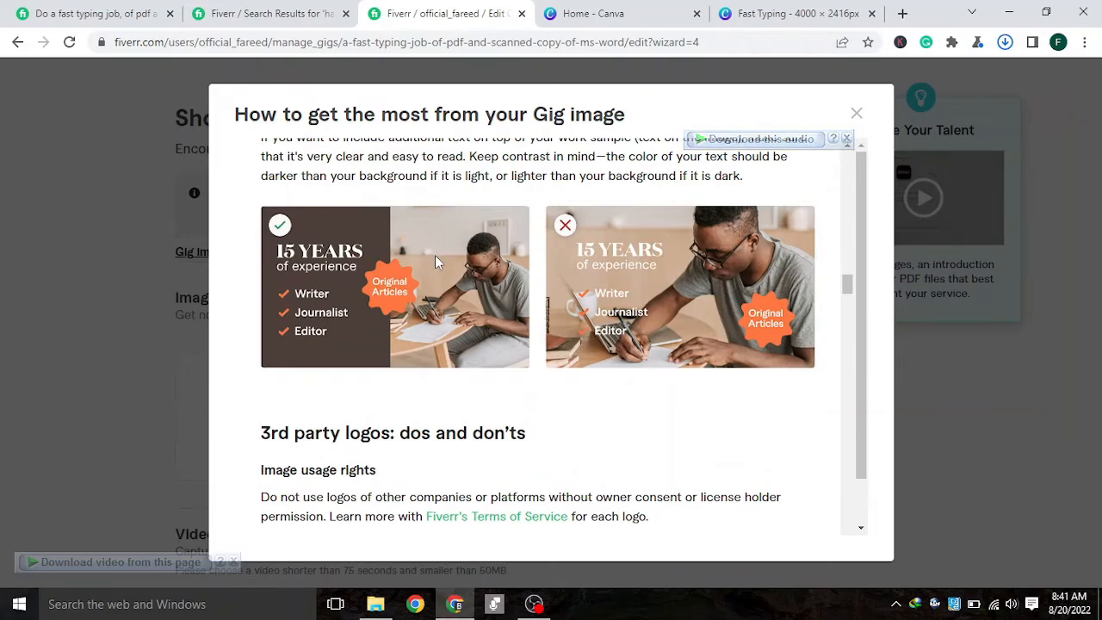
{"action": "left_click_drag", "start_coordinate": [425, 234], "coordinate": [379, 234]}
{"action": "left_click", "coordinate": [857, 115]}
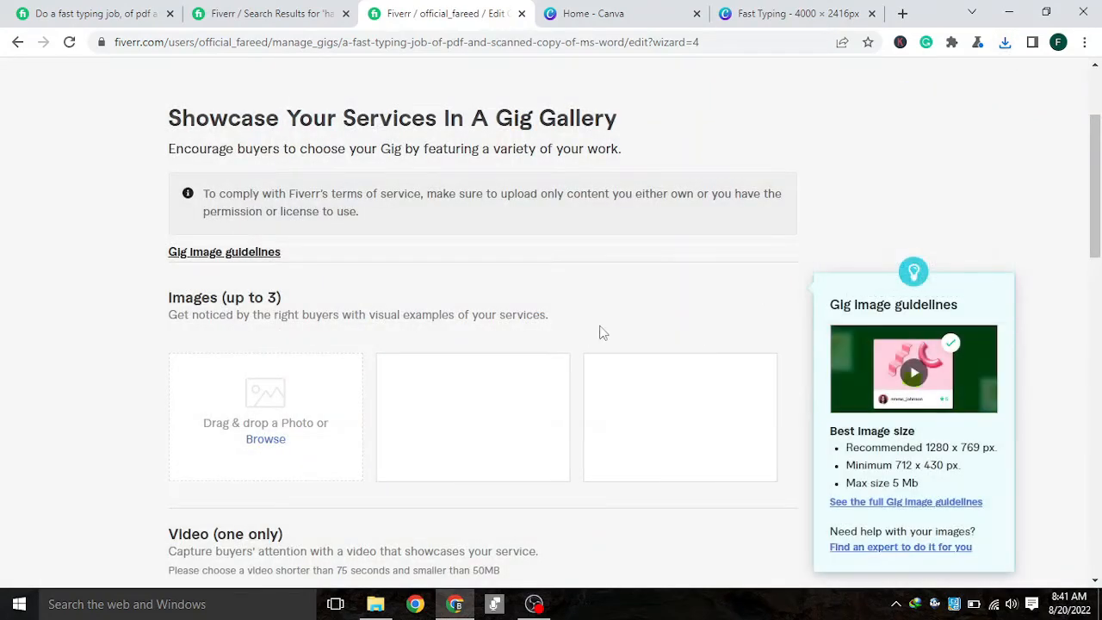
{"action": "scroll", "coordinate": [517, 326], "scroll_direction": "down", "scroll_amount": 2}
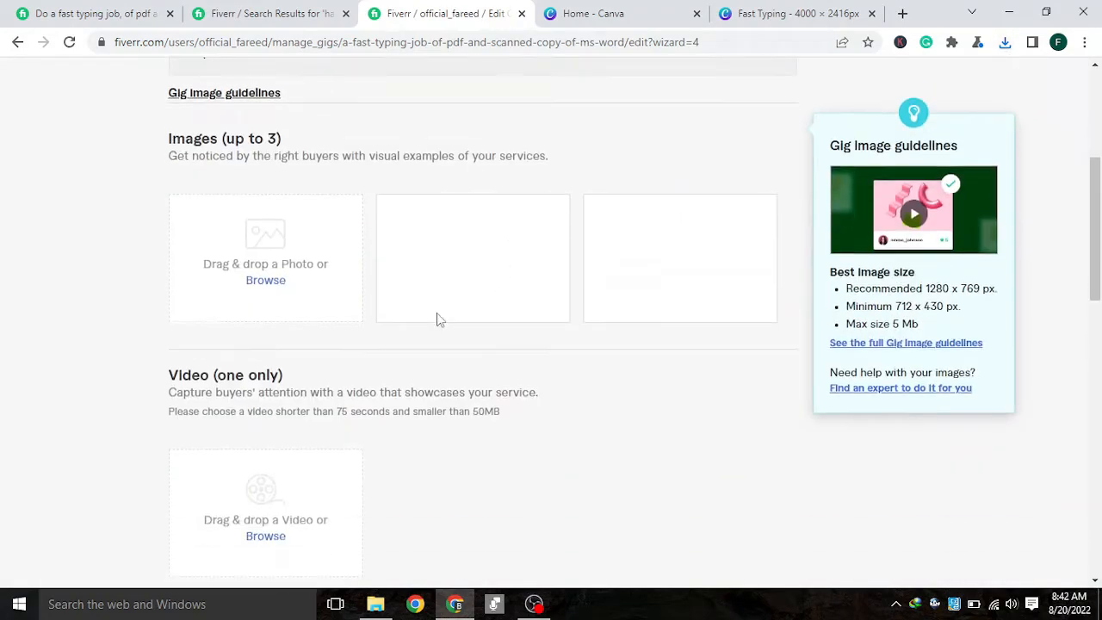
{"action": "left_click", "coordinate": [263, 278]}
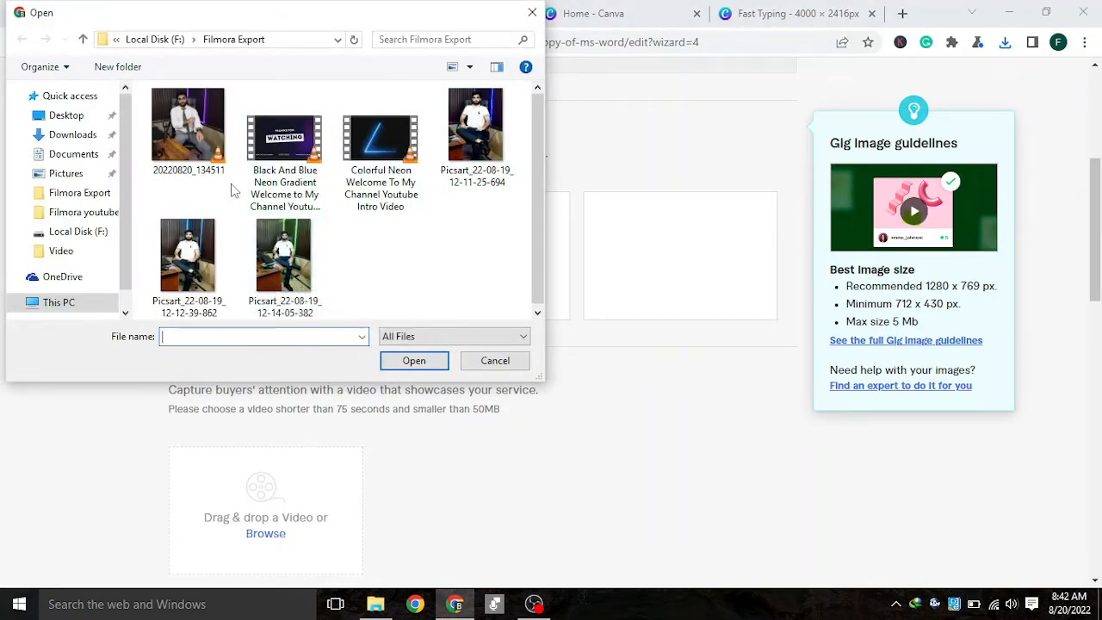
{"action": "left_click_drag", "start_coordinate": [125, 175], "coordinate": [128, 202]}
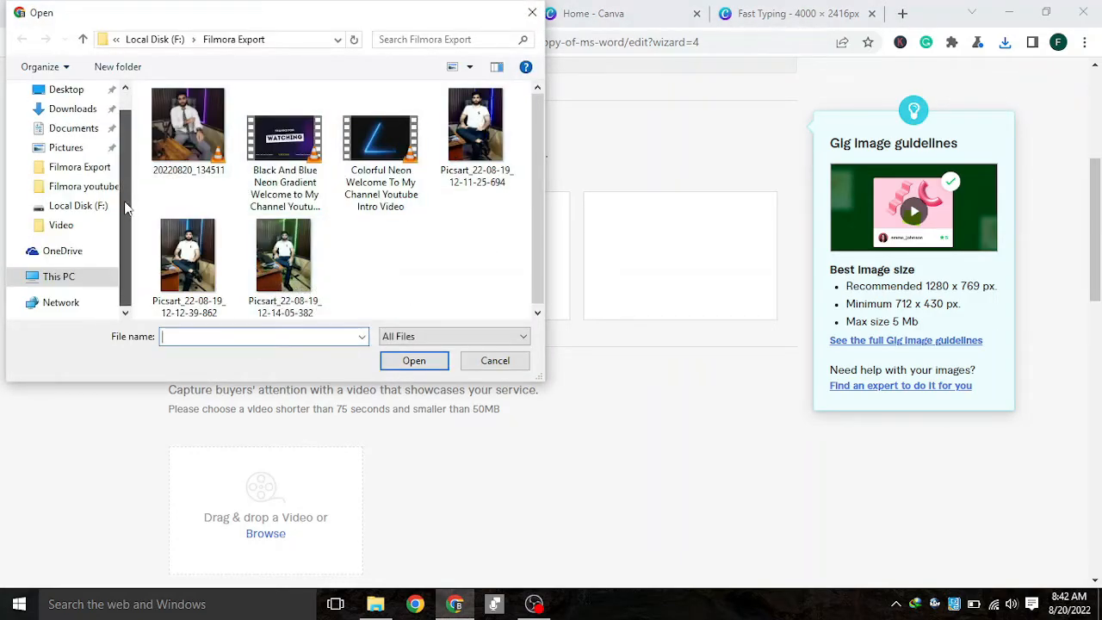
{"action": "left_click", "coordinate": [73, 109]}
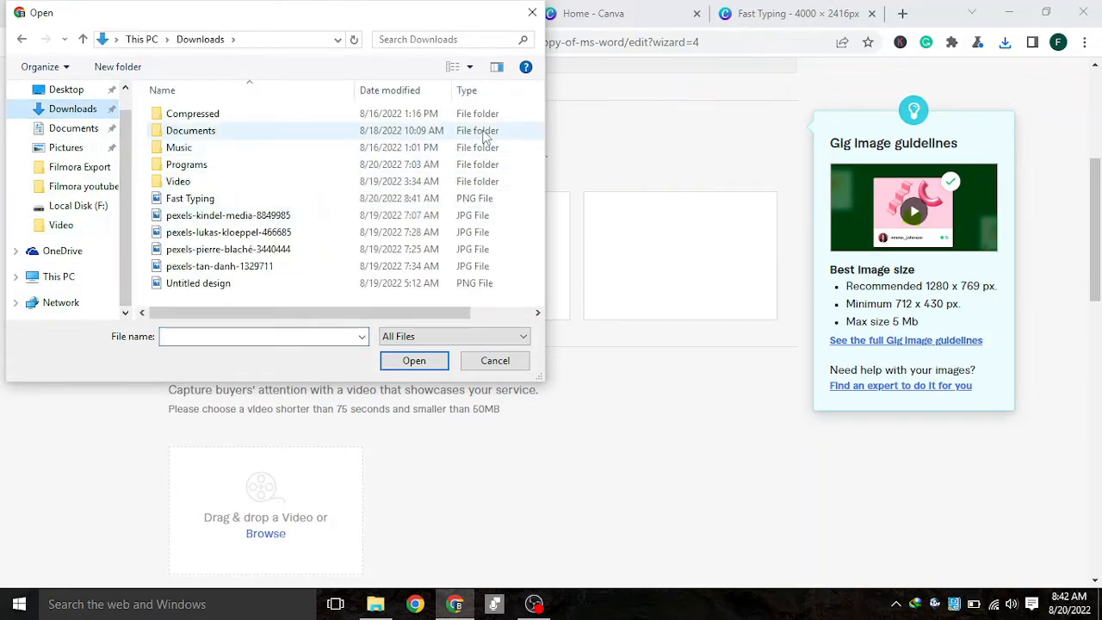
{"action": "right_click", "coordinate": [517, 107]}
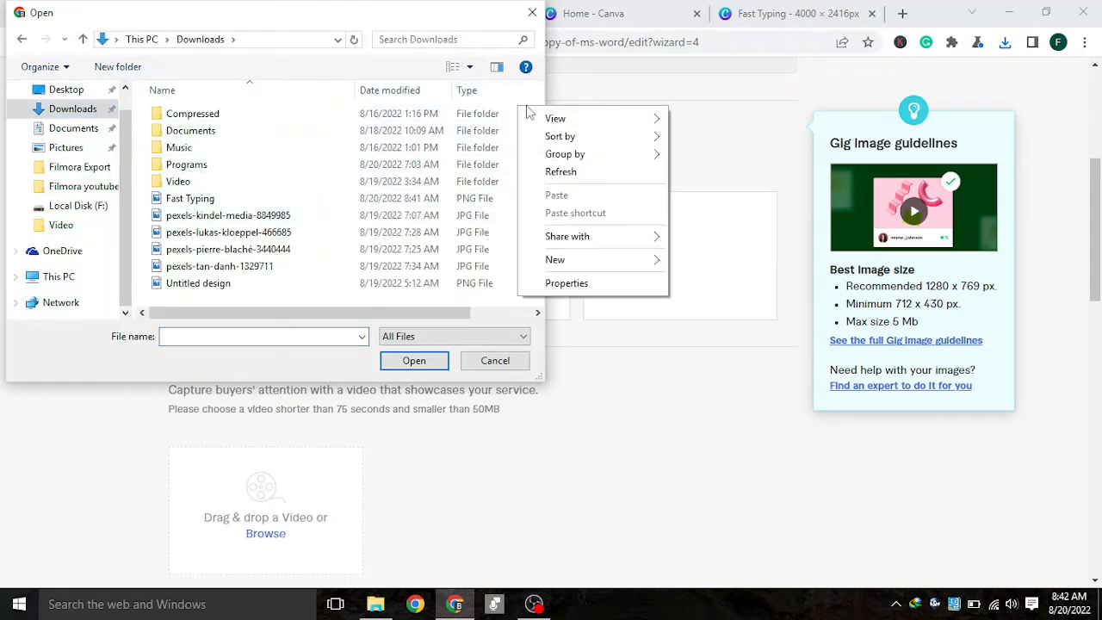
{"action": "left_click", "coordinate": [452, 67]}
{"action": "left_click", "coordinate": [452, 67]}
{"action": "left_click", "coordinate": [451, 68]}
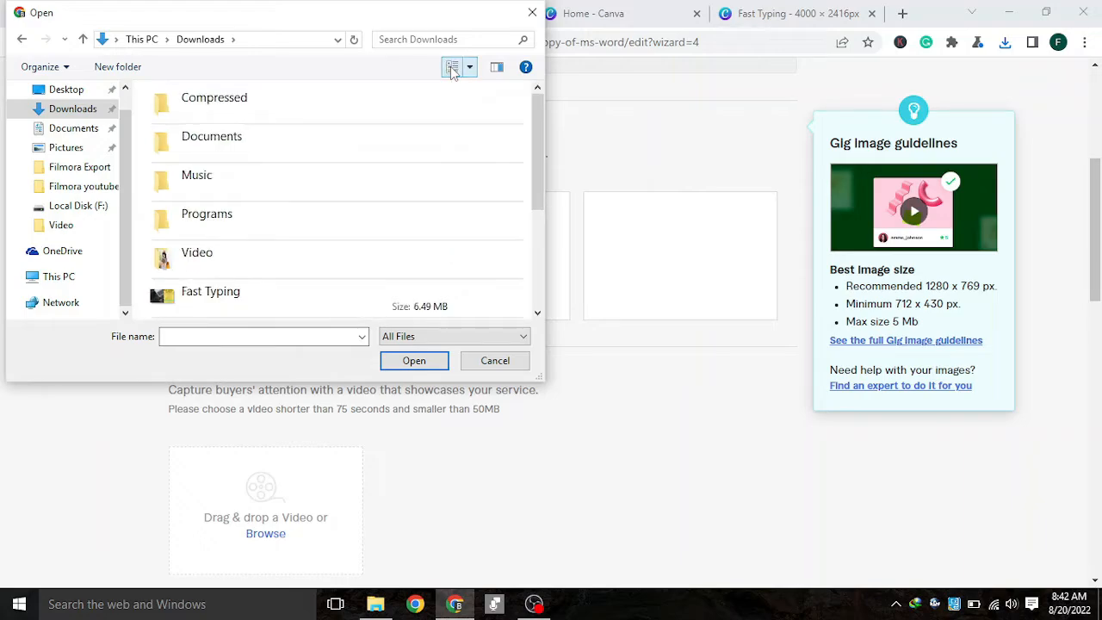
{"action": "left_click", "coordinate": [452, 70]}
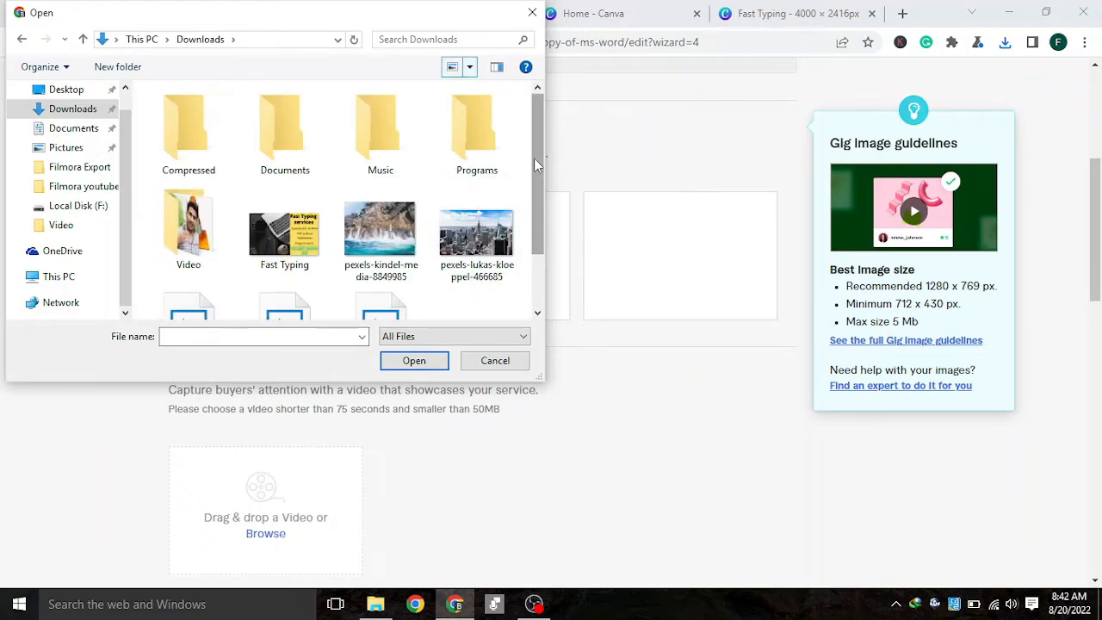
{"action": "left_click_drag", "start_coordinate": [534, 158], "coordinate": [546, 239]}
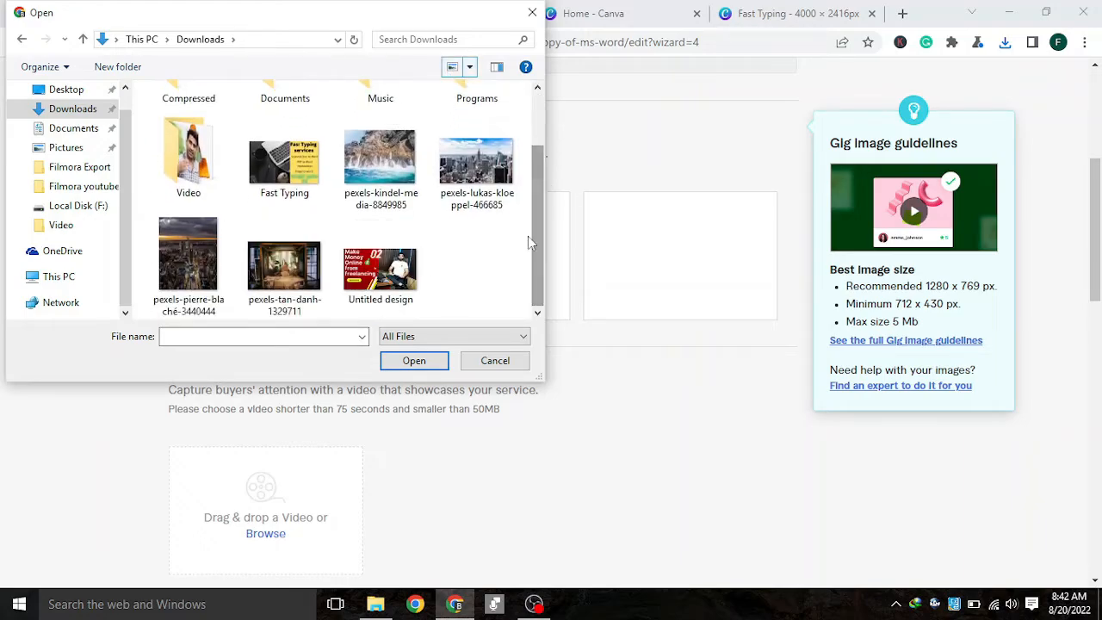
{"action": "left_click", "coordinate": [284, 163]}
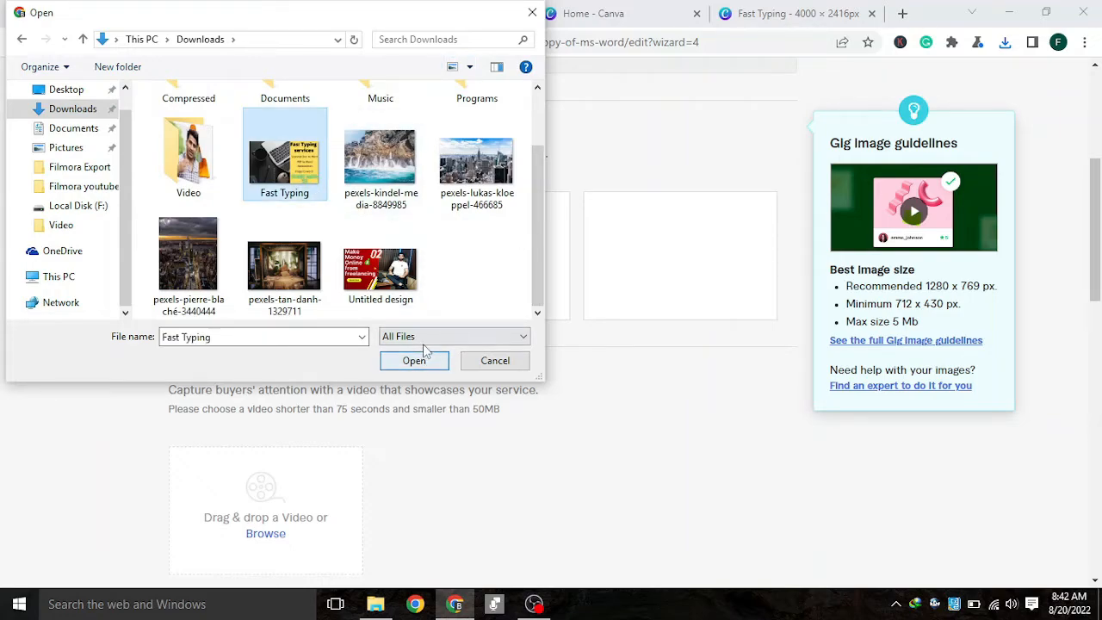
{"action": "left_click", "coordinate": [474, 365]}
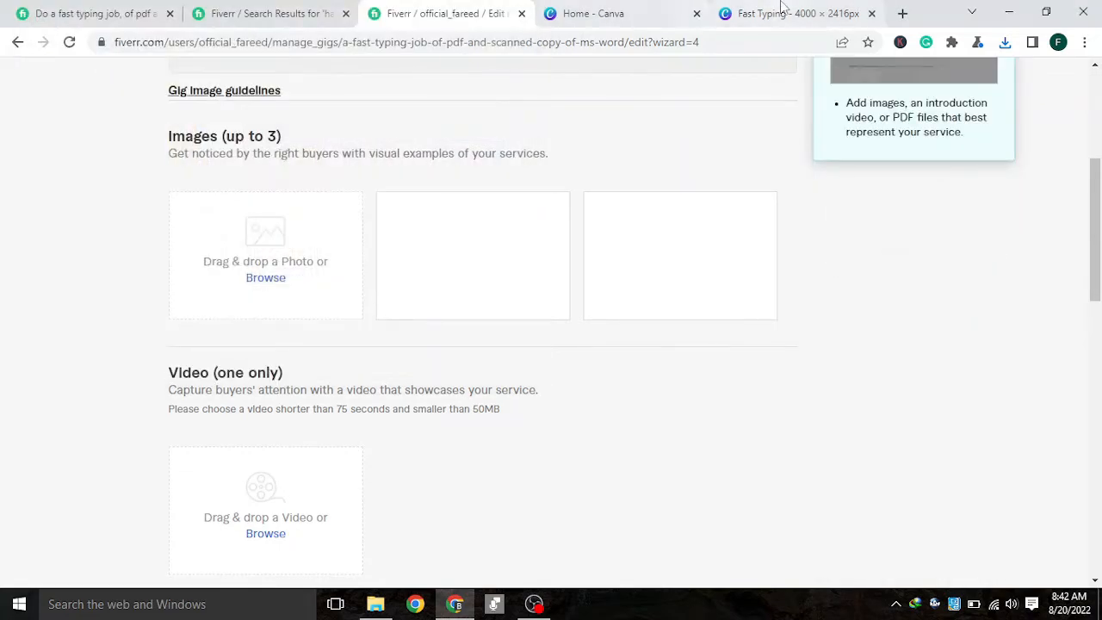
Switch to the Fast Typing design in Canva and flip the laptop photo vertically
{"action": "left_click", "coordinate": [785, 12]}
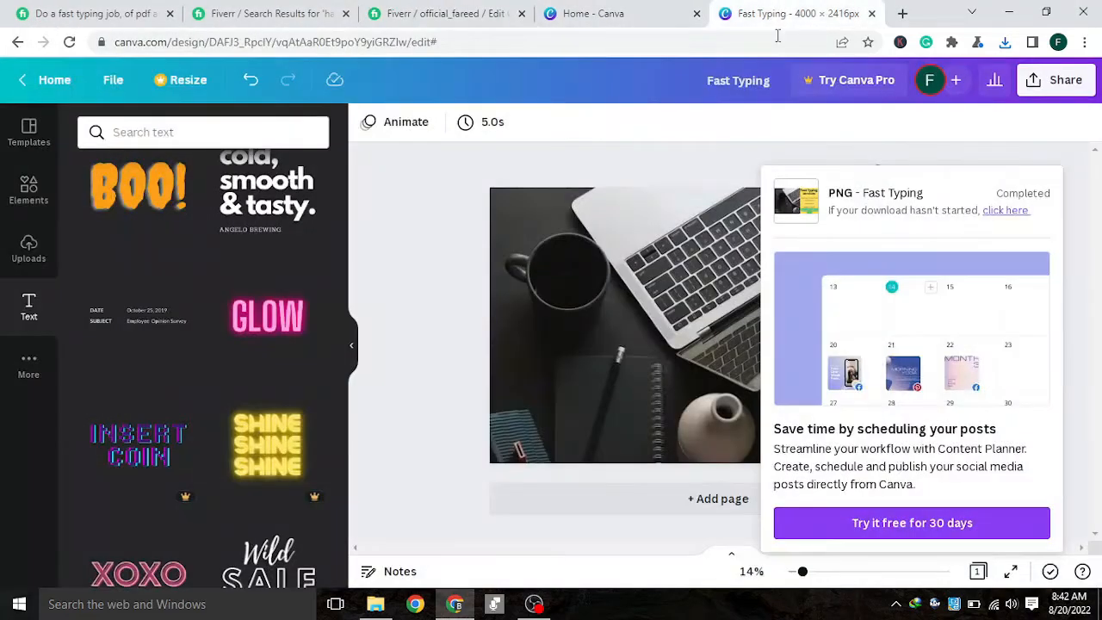
{"action": "left_click", "coordinate": [1092, 207]}
{"action": "left_click", "coordinate": [673, 305]}
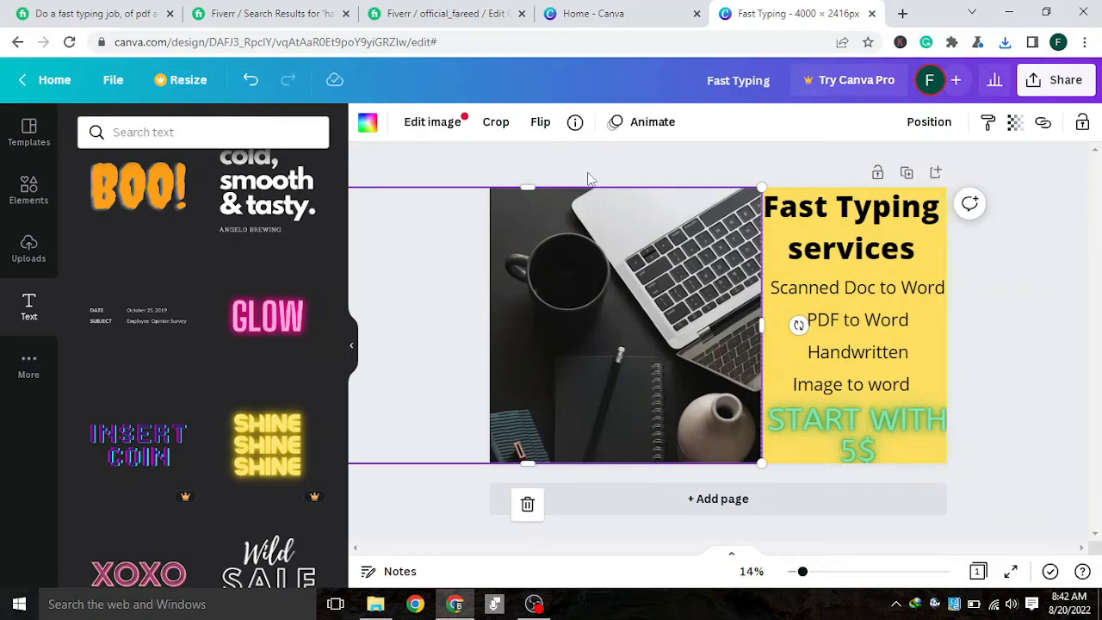
{"action": "left_click", "coordinate": [540, 123]}
{"action": "left_click", "coordinate": [547, 168]}
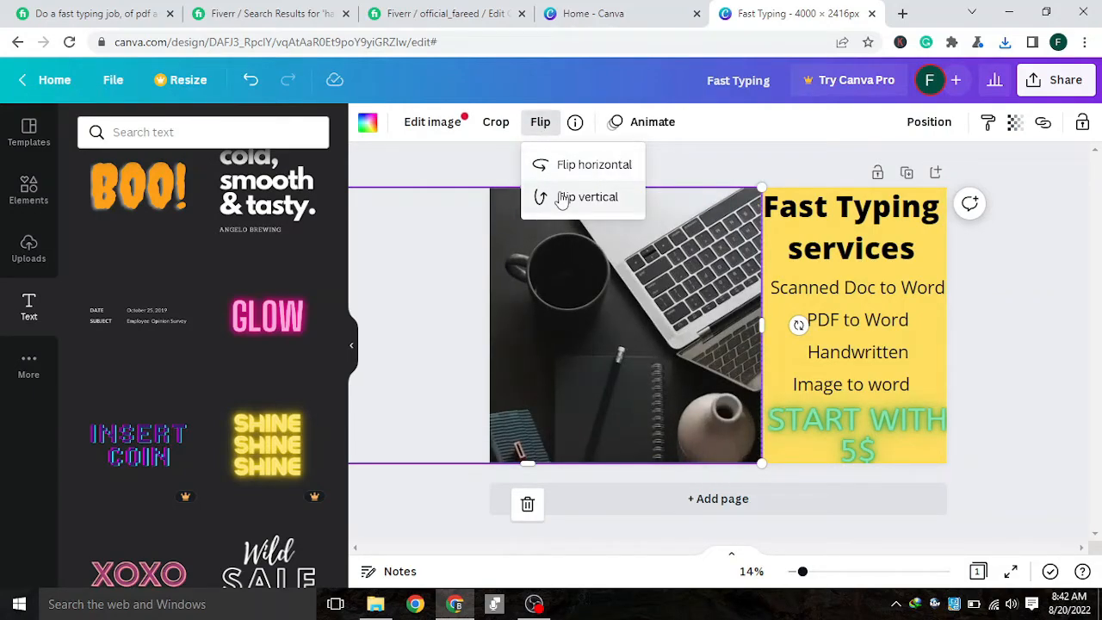
{"action": "left_click", "coordinate": [562, 199]}
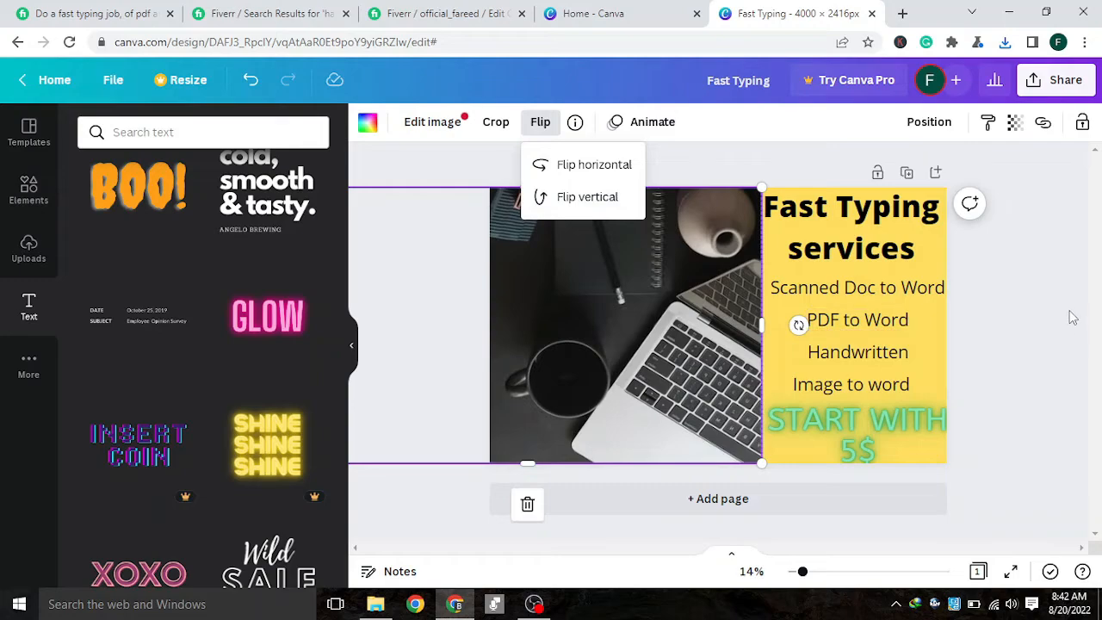
{"action": "left_click", "coordinate": [608, 174]}
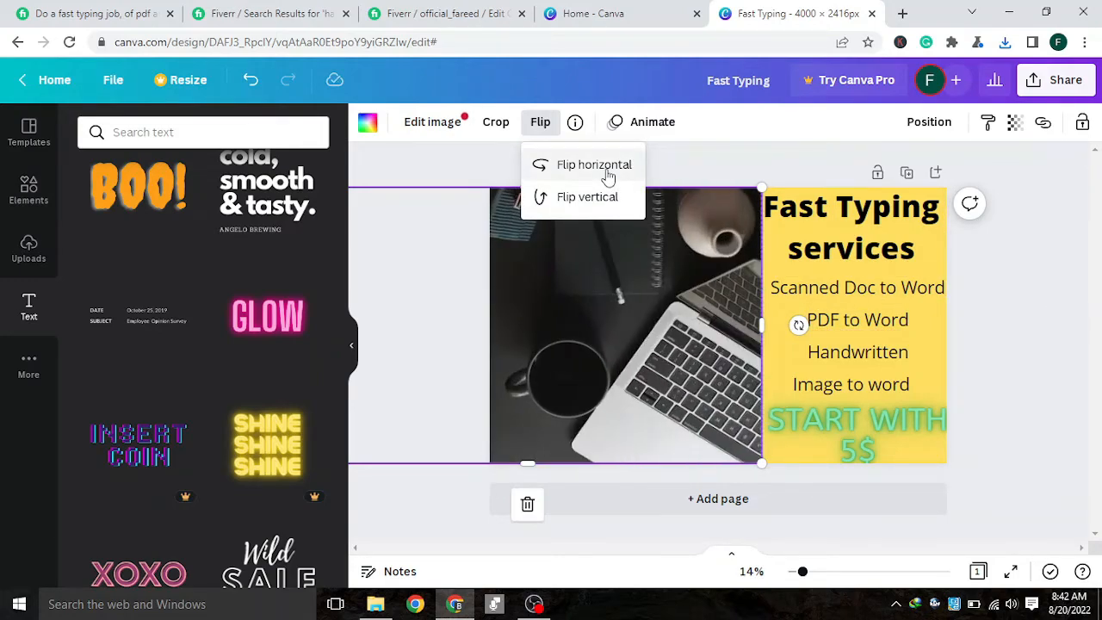
{"action": "left_click", "coordinate": [1029, 308]}
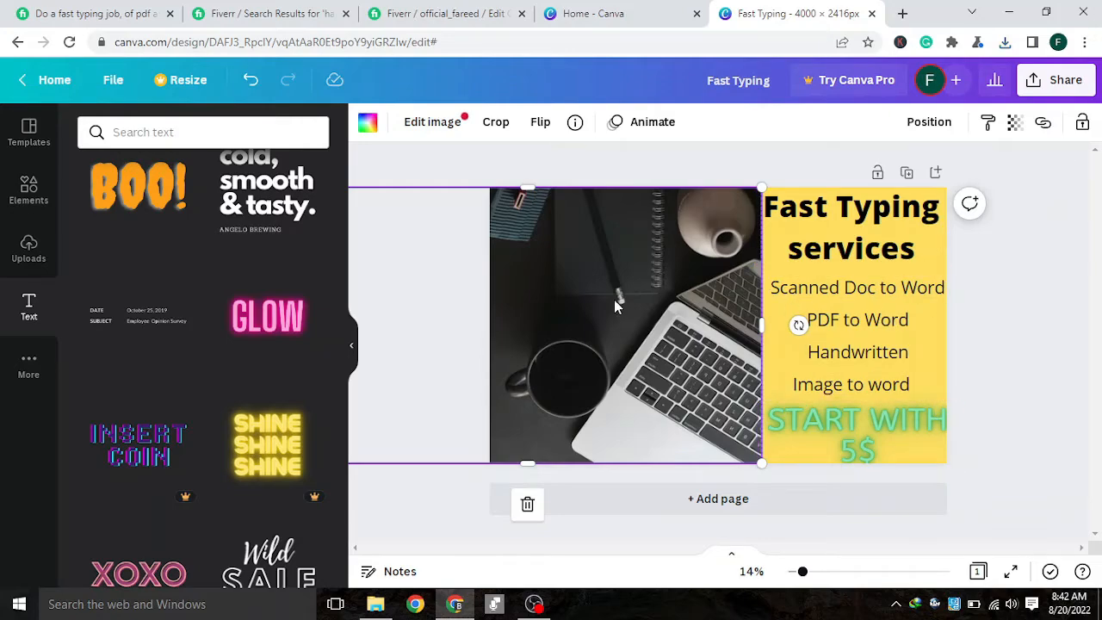
{"action": "left_click", "coordinate": [1066, 308]}
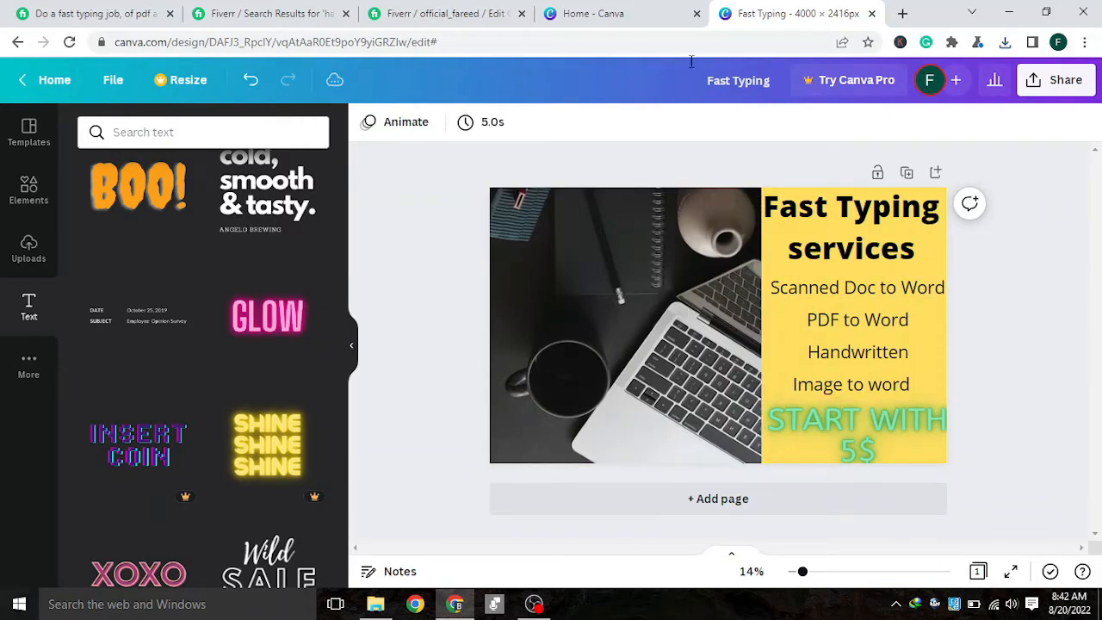
Switch to File Explorer, preview the Fast Typing image from the Downloads folder, and close the preview
{"action": "left_click", "coordinate": [1000, 6]}
{"action": "double_click", "coordinate": [32, 46]}
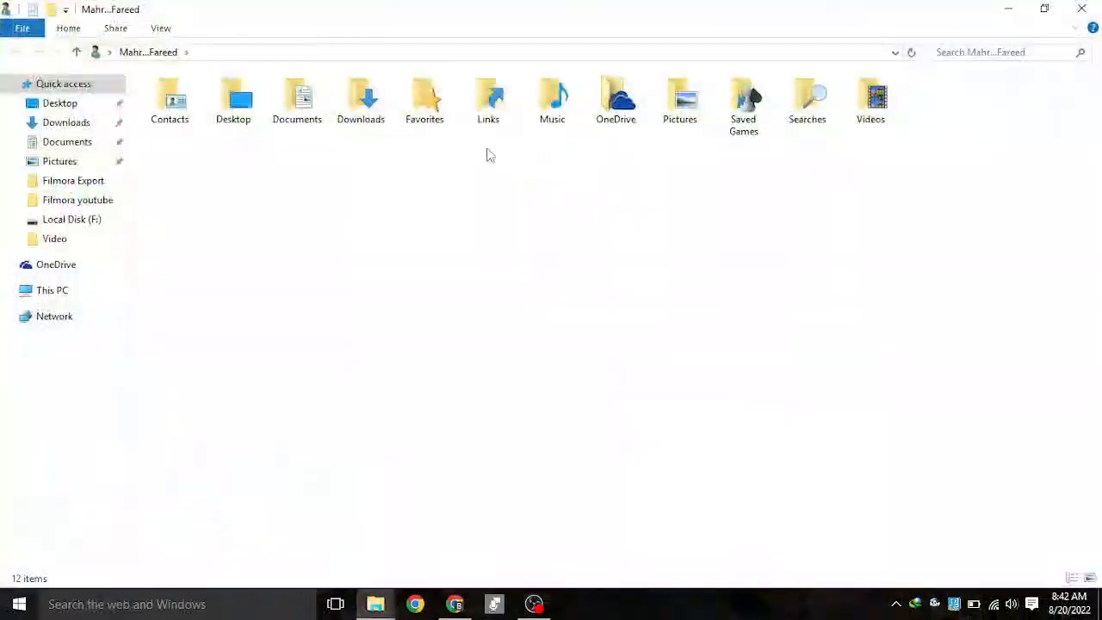
{"action": "double_click", "coordinate": [361, 101]}
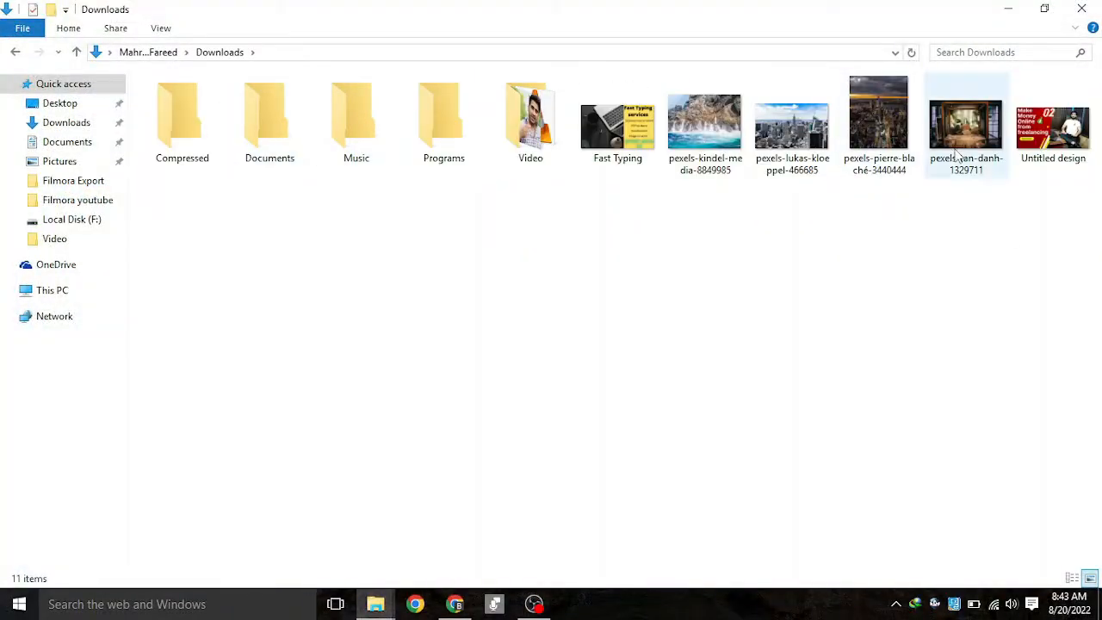
{"action": "left_click", "coordinate": [955, 151]}
{"action": "double_click", "coordinate": [634, 129]}
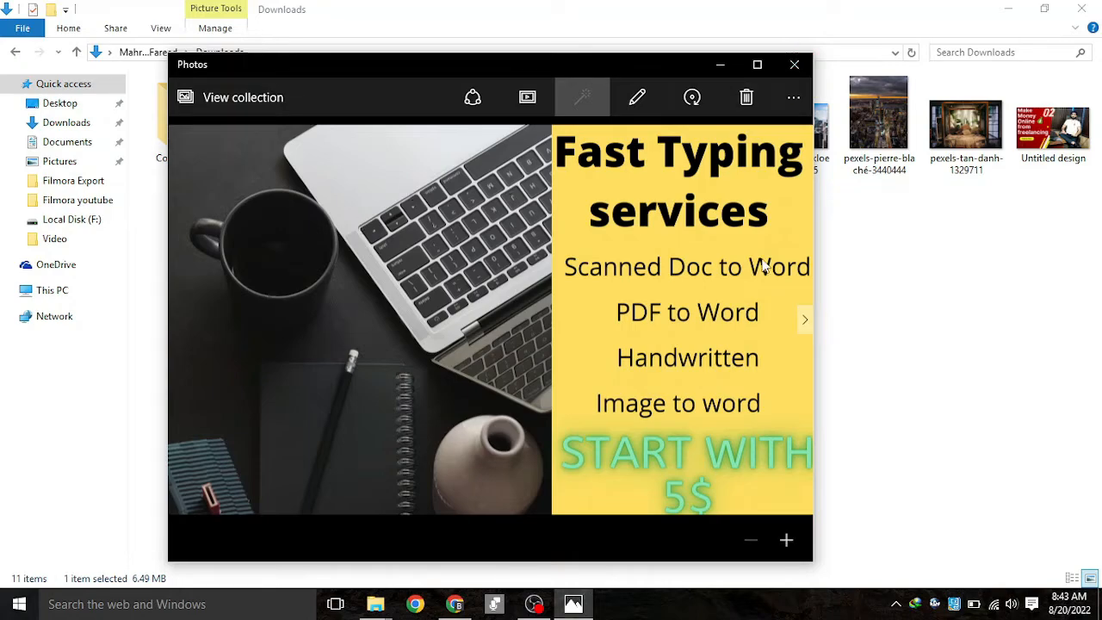
{"action": "left_click", "coordinate": [794, 65]}
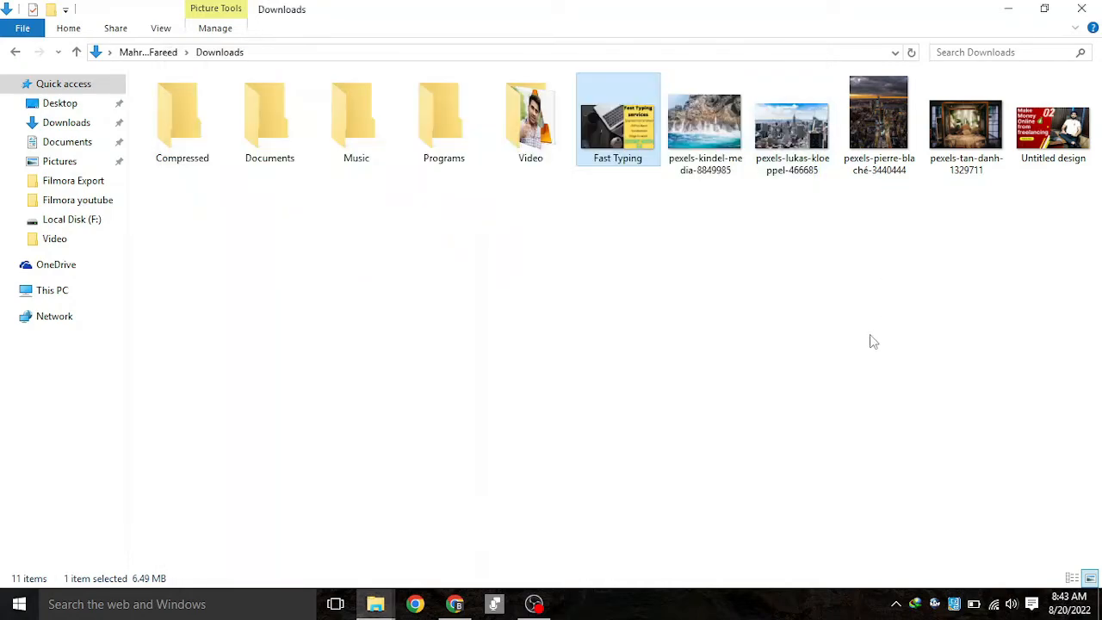
{"action": "left_click", "coordinate": [869, 342]}
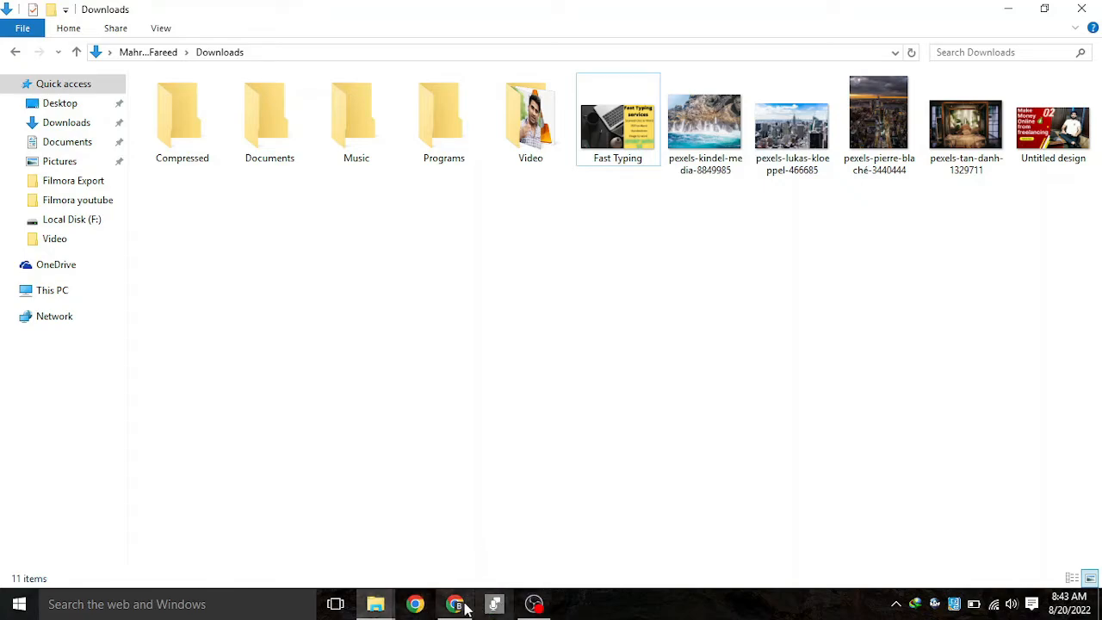
Return to the Fiverr gig gallery in the browser and review the uploaded image and the video and document sections
{"action": "left_click", "coordinate": [457, 605]}
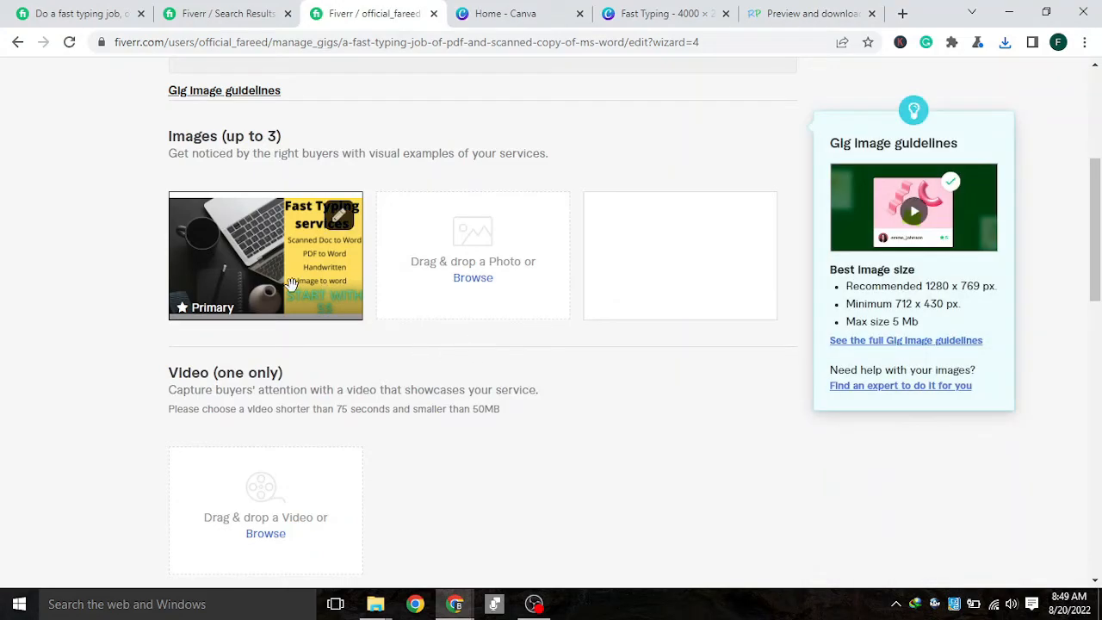
{"action": "scroll", "coordinate": [318, 285], "scroll_direction": "down", "scroll_amount": 3}
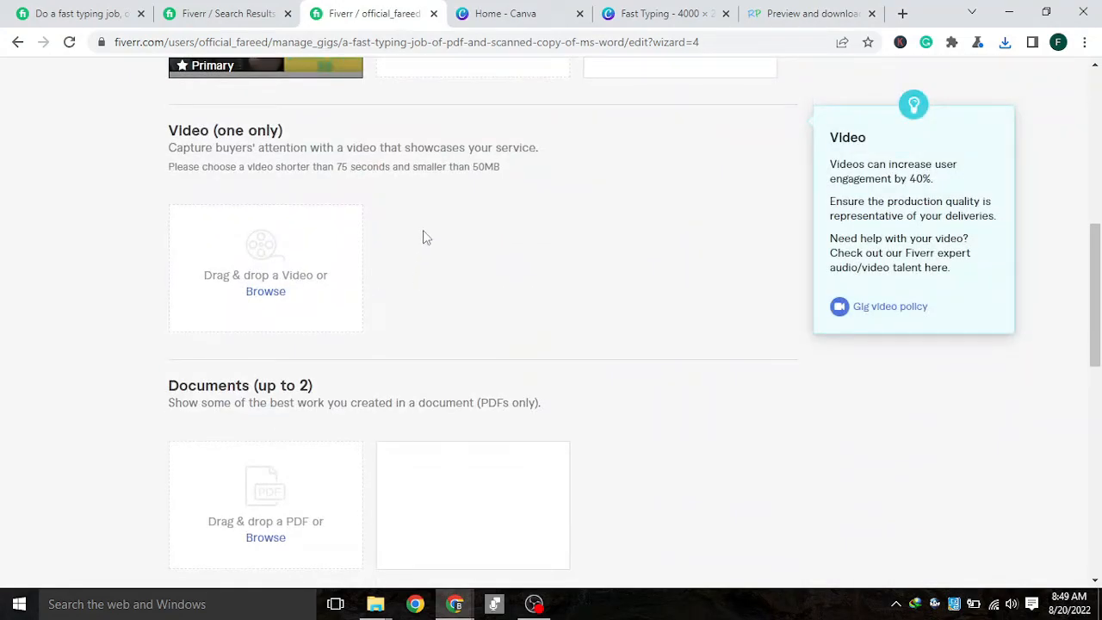
{"action": "scroll", "coordinate": [422, 238], "scroll_direction": "down", "scroll_amount": 3}
{"action": "scroll", "coordinate": [422, 229], "scroll_direction": "up", "scroll_amount": 3}
{"action": "scroll", "coordinate": [515, 181], "scroll_direction": "down", "scroll_amount": 3}
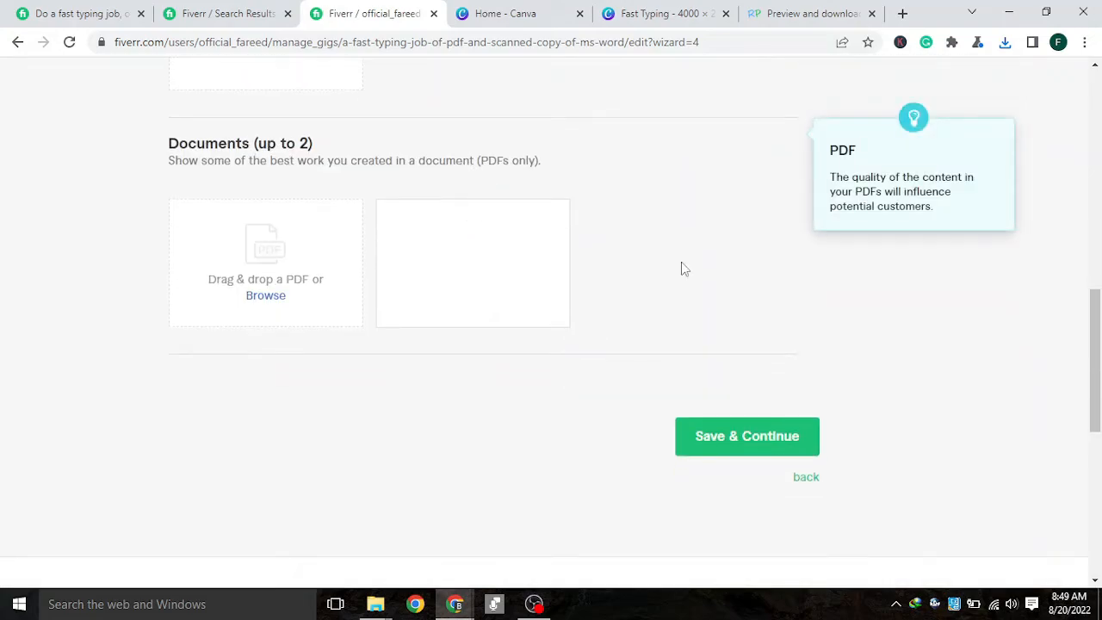
Check the gig gallery's images and documents, and save it to continue to the publishing stage
{"action": "scroll", "coordinate": [450, 304], "scroll_direction": "up", "scroll_amount": 6}
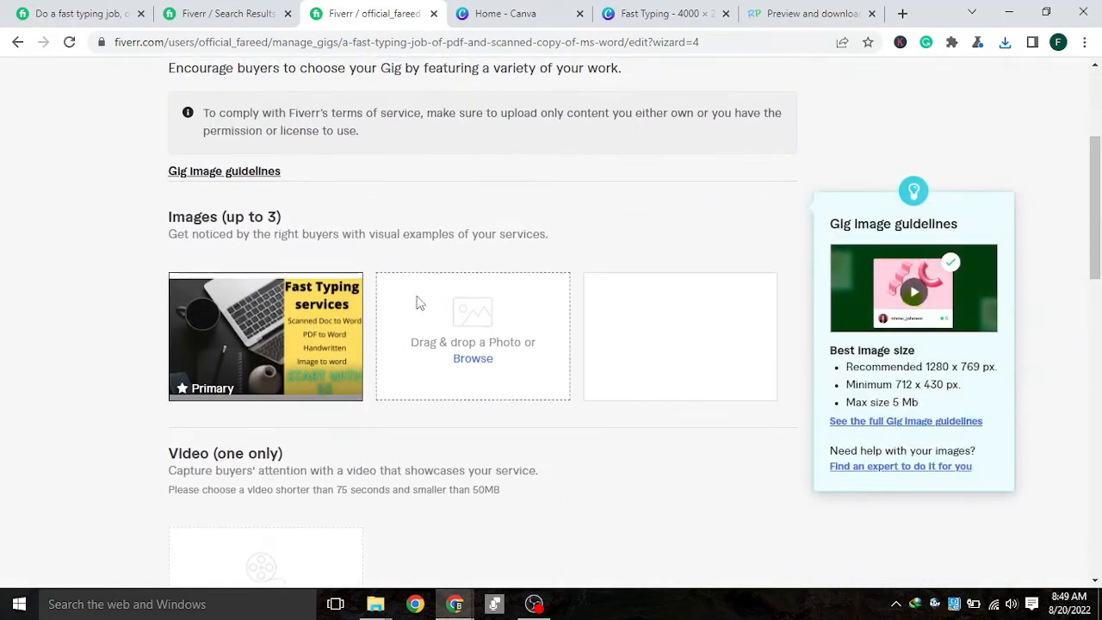
{"action": "scroll", "coordinate": [590, 338], "scroll_direction": "down", "scroll_amount": 6}
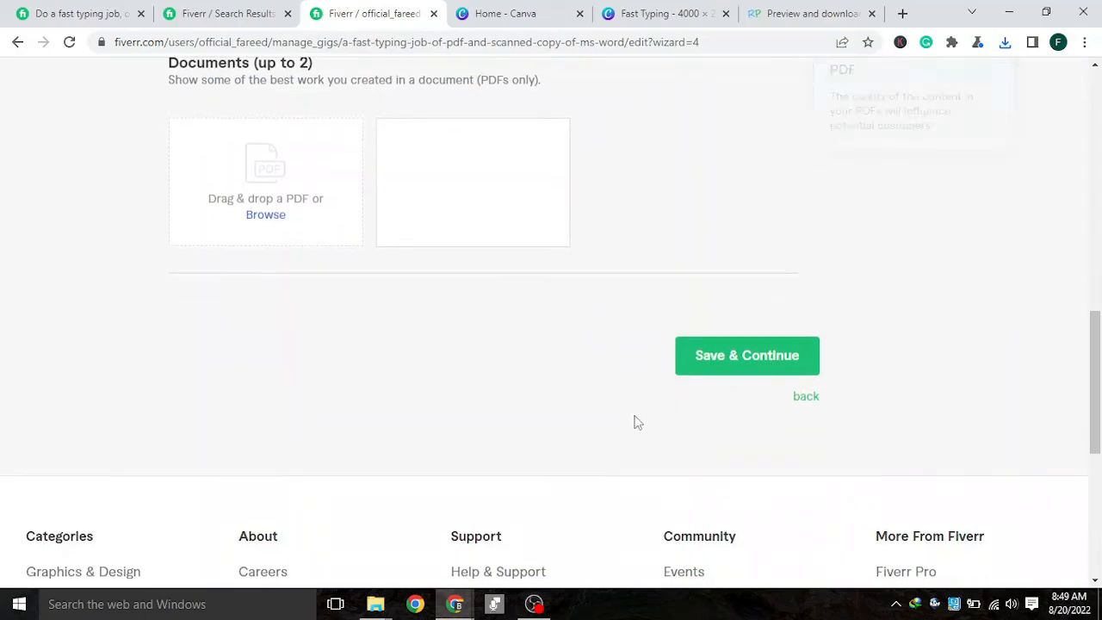
{"action": "left_click", "coordinate": [767, 368]}
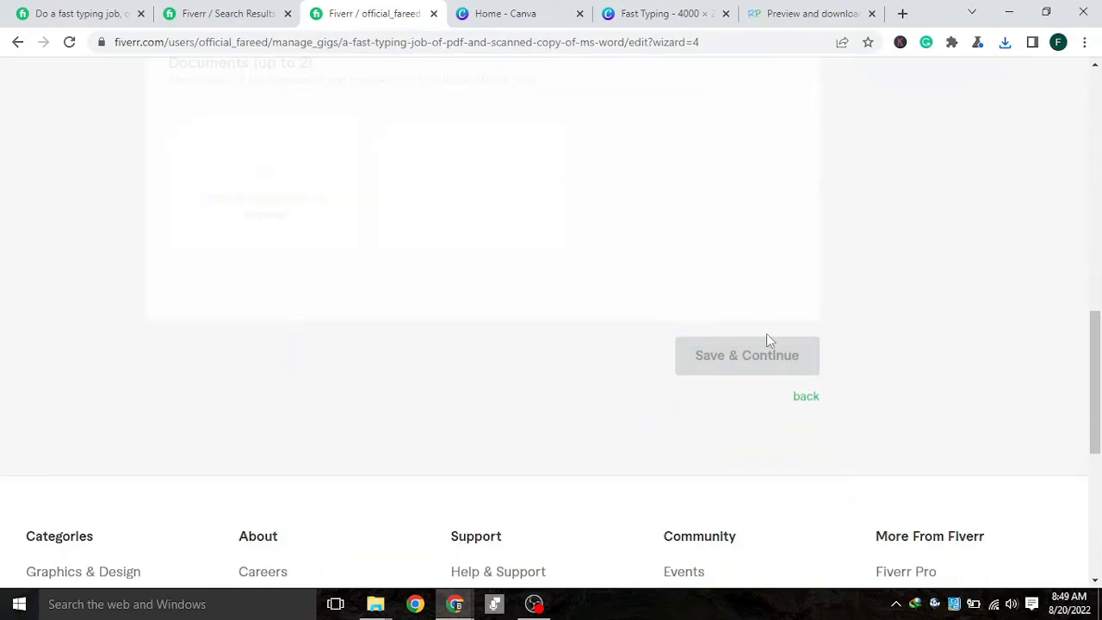
Complete the Form W-9 check by answering No to being a U.S. person, and dismiss the completion message
{"action": "scroll", "coordinate": [659, 298], "scroll_direction": "up", "scroll_amount": 4}
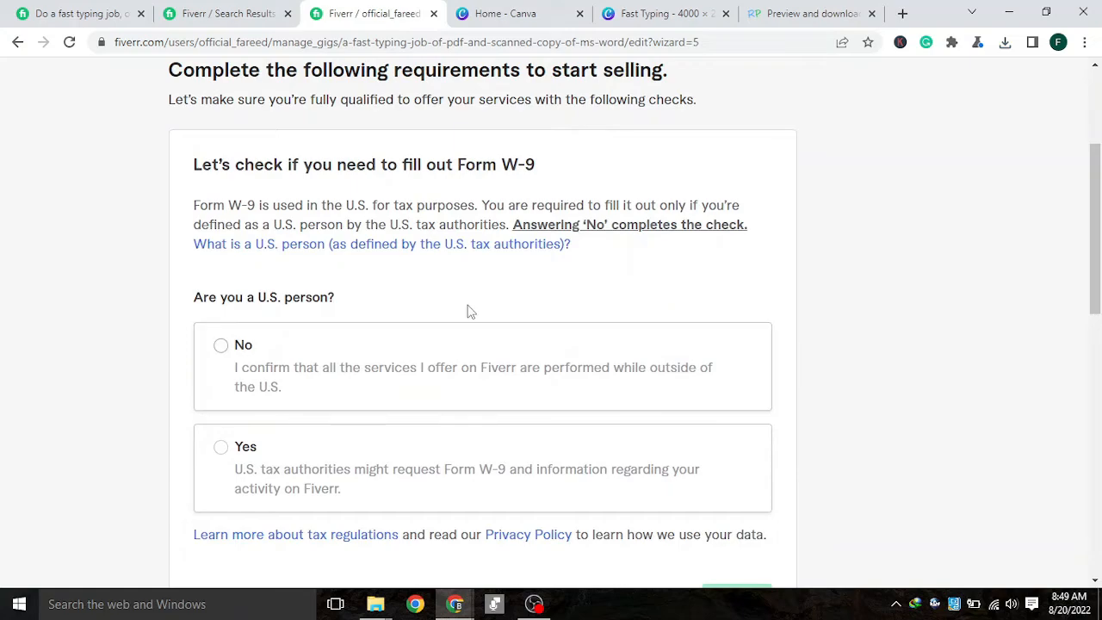
{"action": "scroll", "coordinate": [350, 336], "scroll_direction": "up", "scroll_amount": 1}
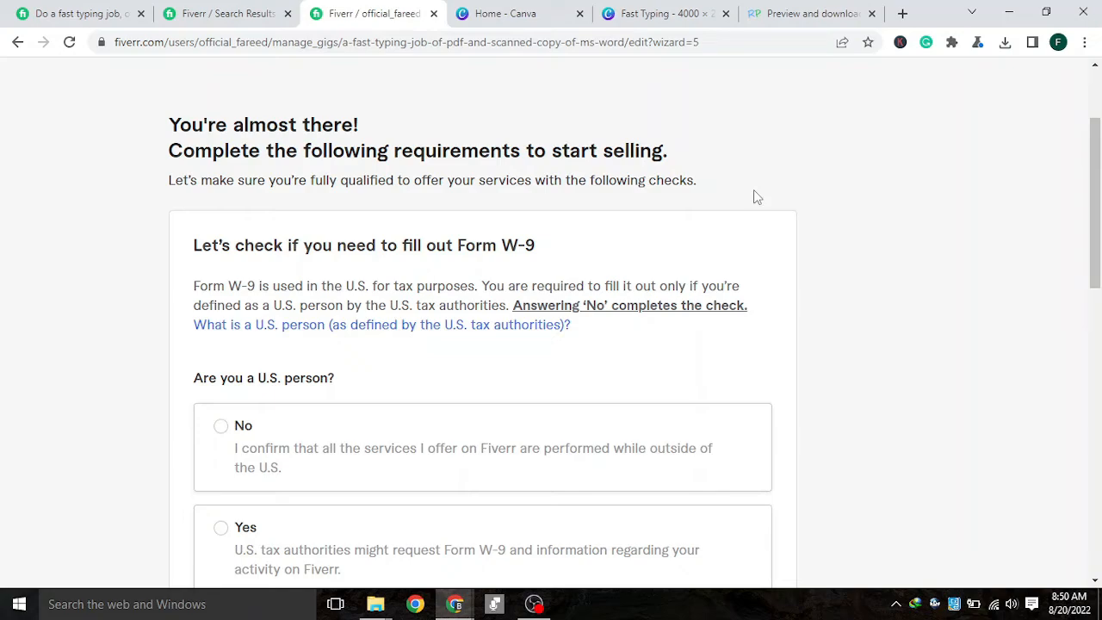
{"action": "scroll", "coordinate": [288, 431], "scroll_direction": "down", "scroll_amount": 2}
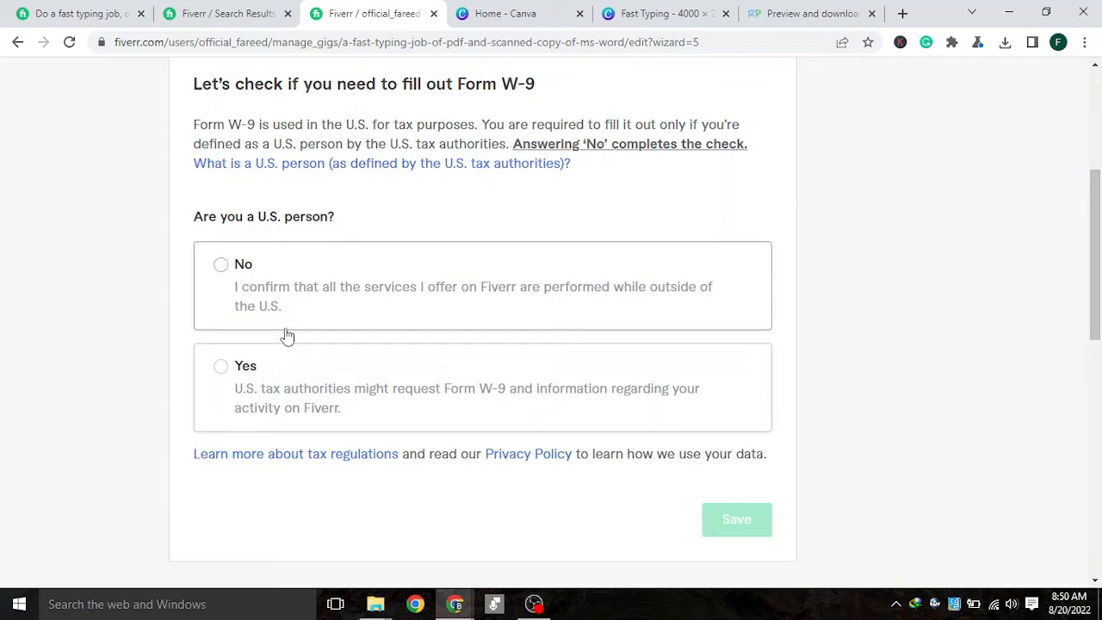
{"action": "left_click", "coordinate": [222, 269]}
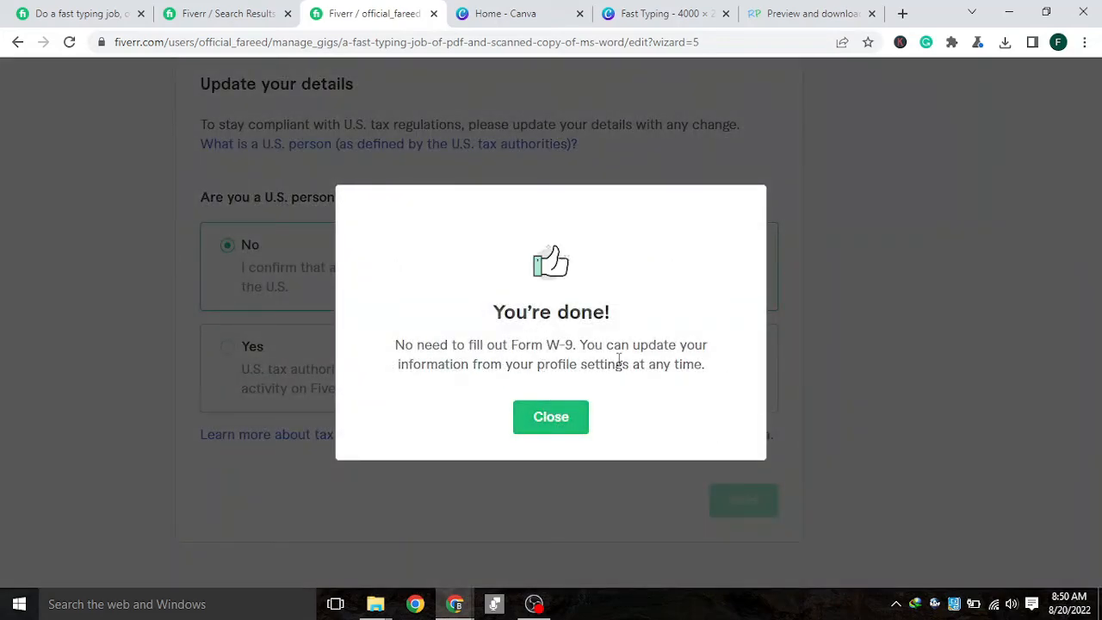
{"action": "left_click", "coordinate": [551, 419]}
Save the gig from the Publish stage and open its preview page
{"action": "scroll", "coordinate": [684, 399], "scroll_direction": "up", "scroll_amount": 3}
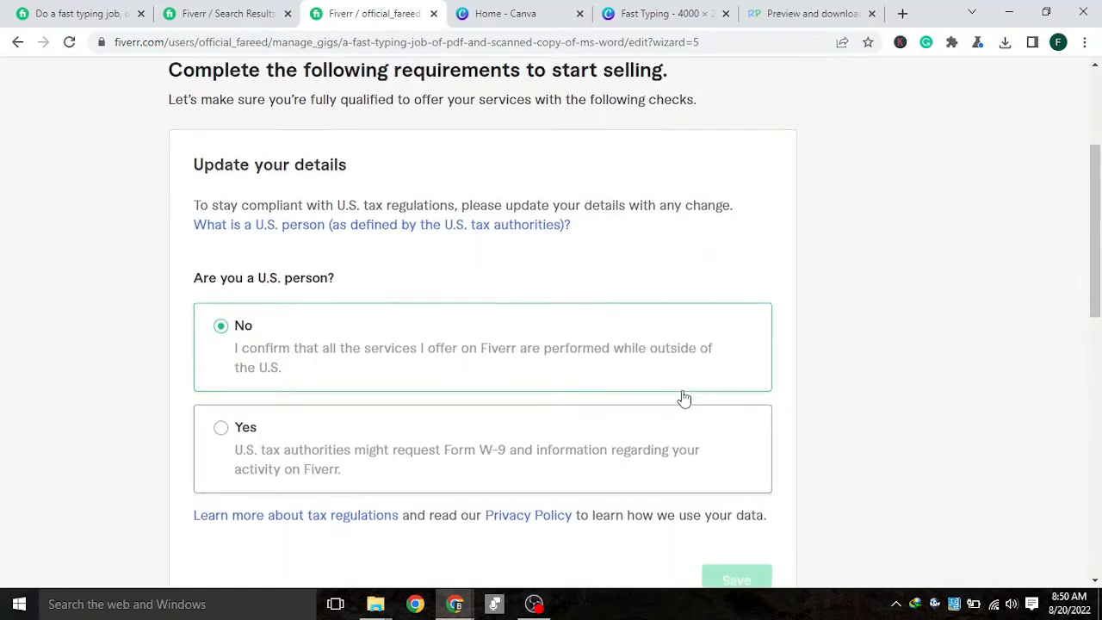
{"action": "scroll", "coordinate": [684, 396], "scroll_direction": "up", "scroll_amount": 1}
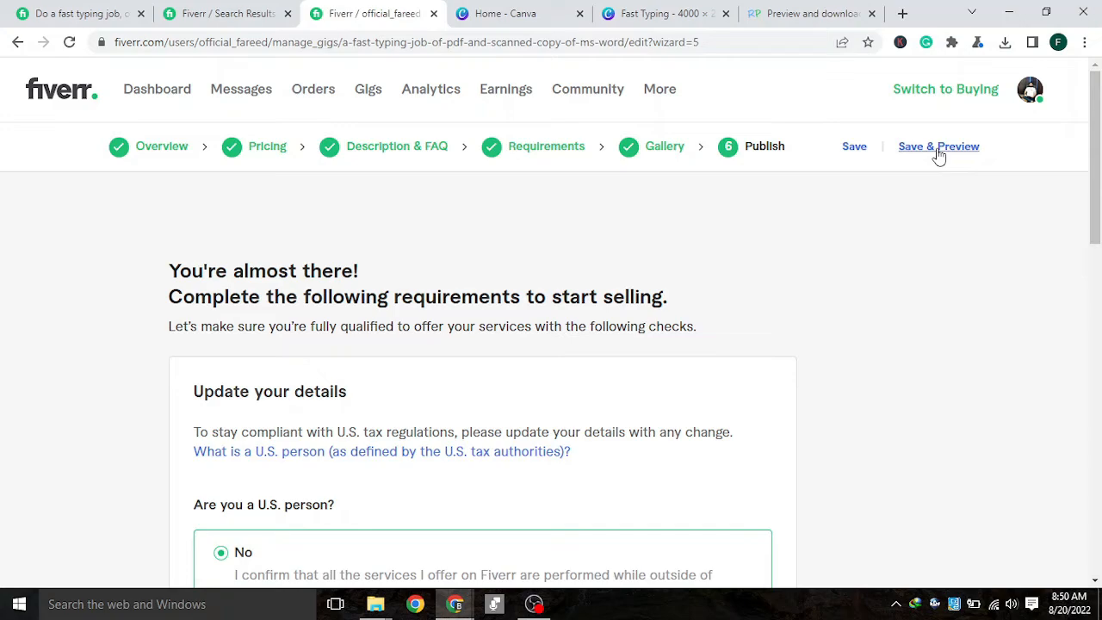
{"action": "left_click", "coordinate": [852, 150]}
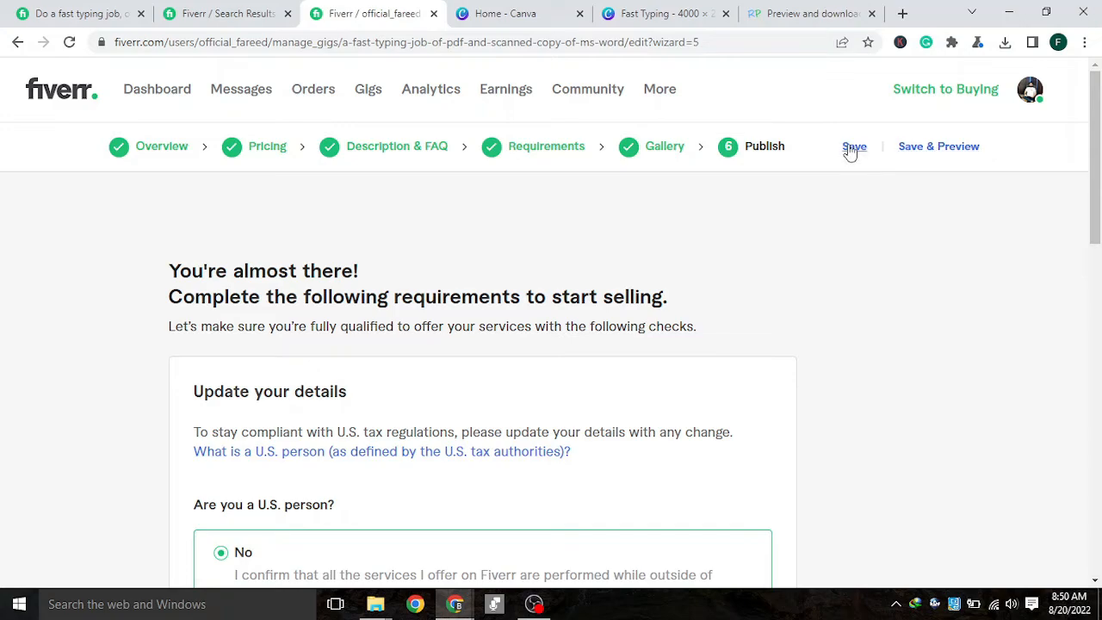
{"action": "left_click", "coordinate": [928, 148]}
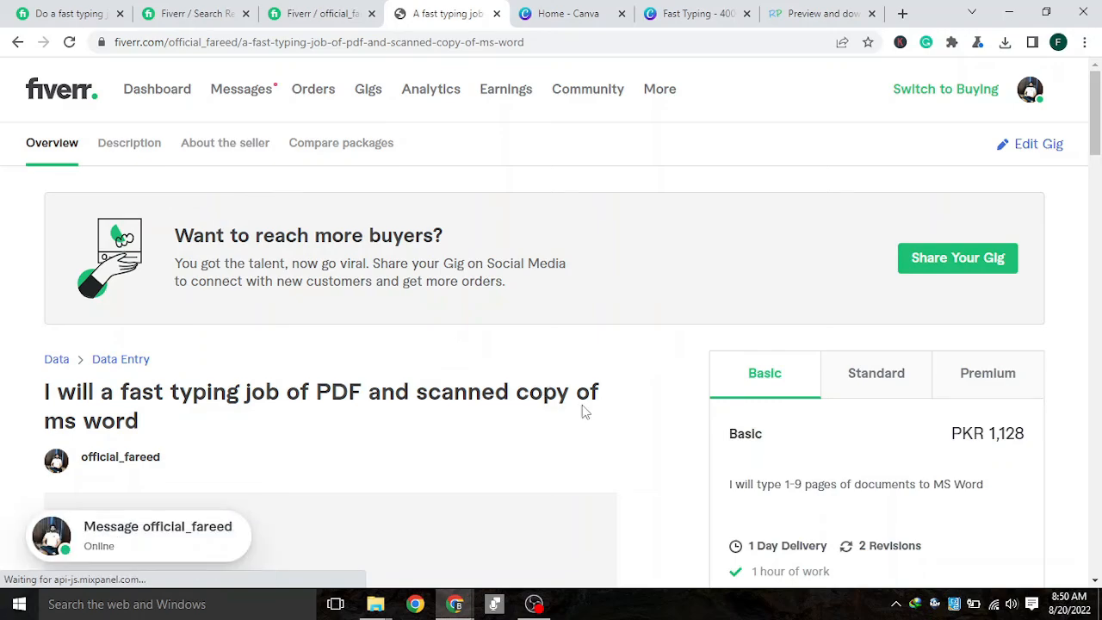
Reopen the gig for editing, insert "do" before "a fast typing job" in its title, and save and preview it
{"action": "scroll", "coordinate": [582, 405], "scroll_direction": "down", "scroll_amount": 2}
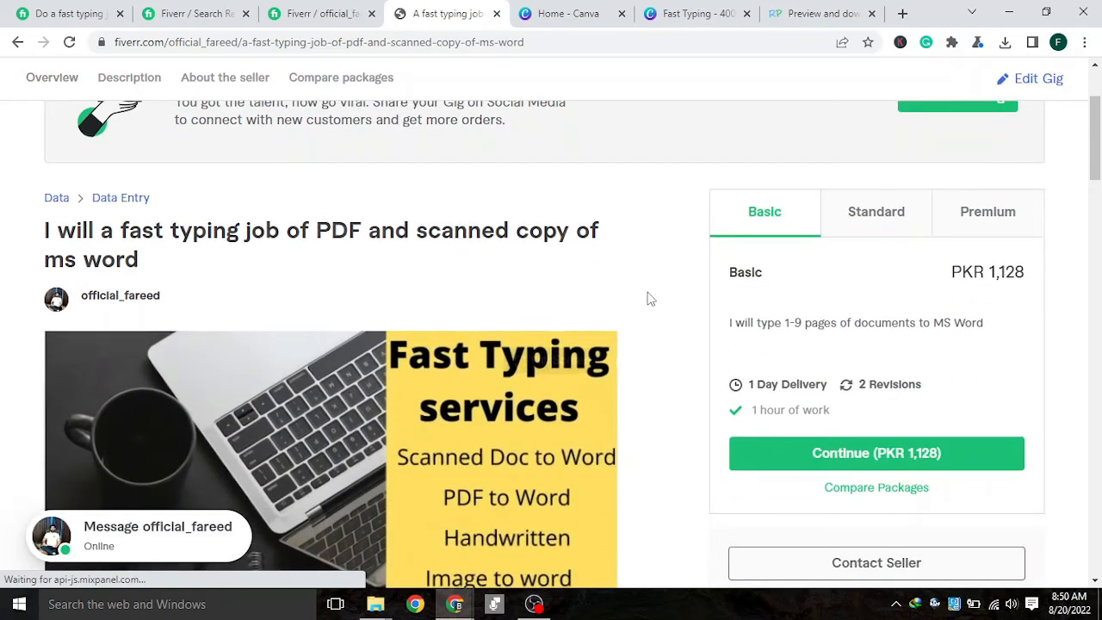
{"action": "scroll", "coordinate": [650, 272], "scroll_direction": "down", "scroll_amount": 1}
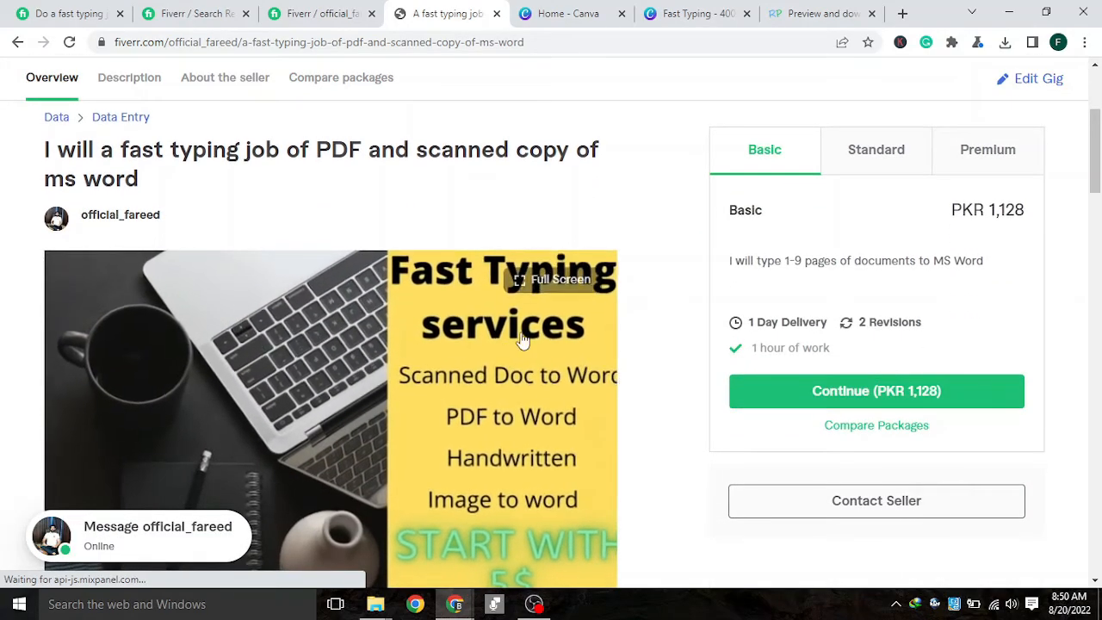
{"action": "scroll", "coordinate": [401, 342], "scroll_direction": "down", "scroll_amount": 1}
{"action": "scroll", "coordinate": [93, 273], "scroll_direction": "up", "scroll_amount": 2}
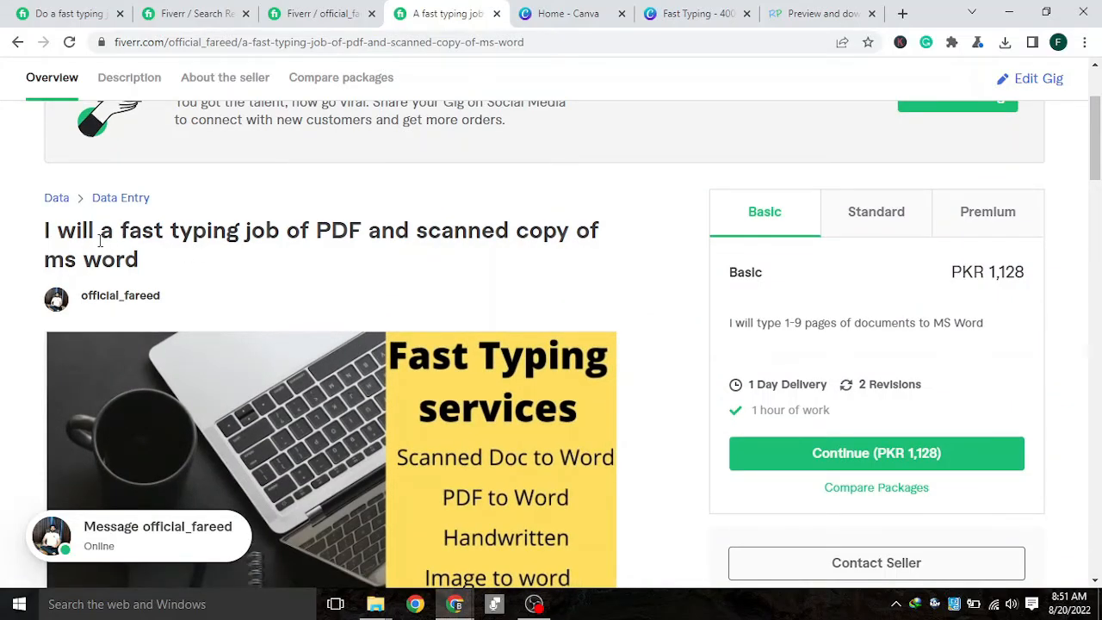
{"action": "scroll", "coordinate": [198, 258], "scroll_direction": "up", "scroll_amount": 2}
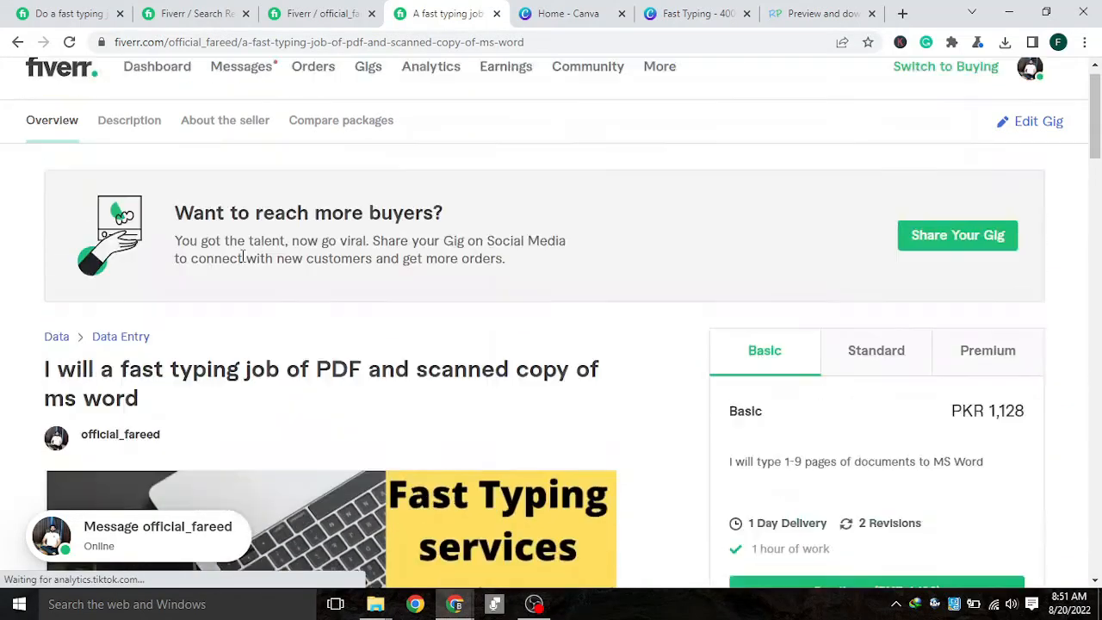
{"action": "left_click", "coordinate": [1029, 145]}
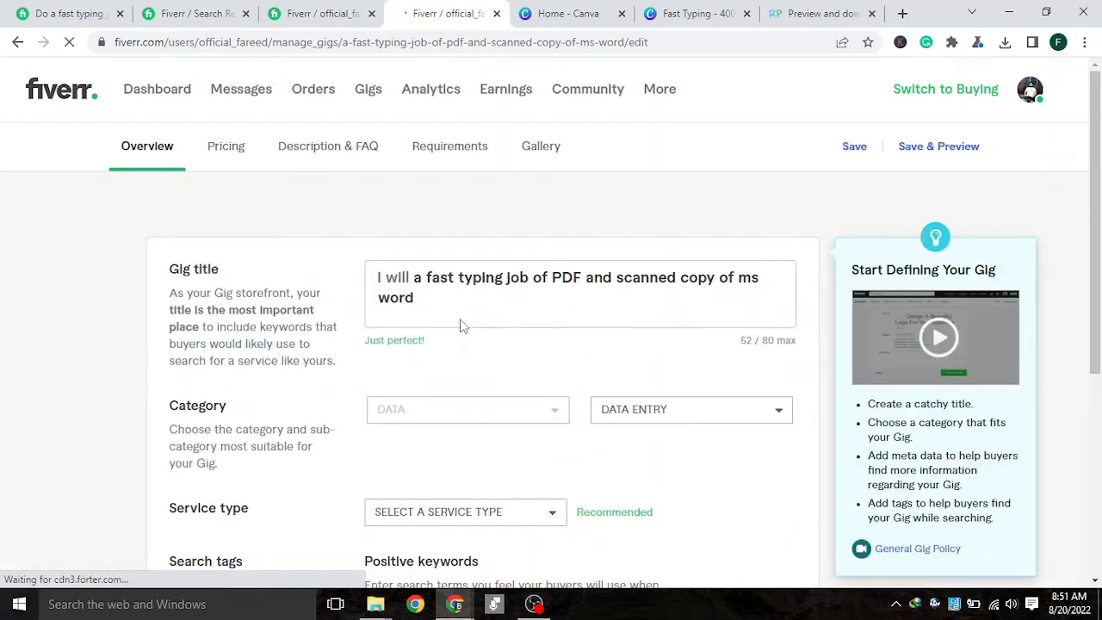
{"action": "left_click", "coordinate": [411, 275]}
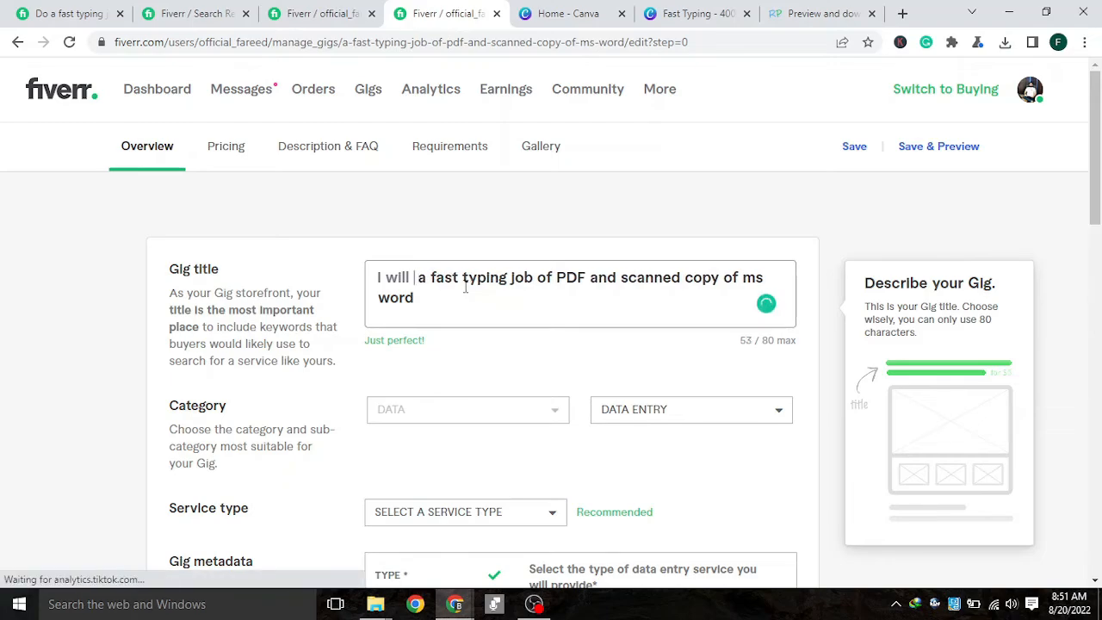
{"action": "type", "text": "do"}
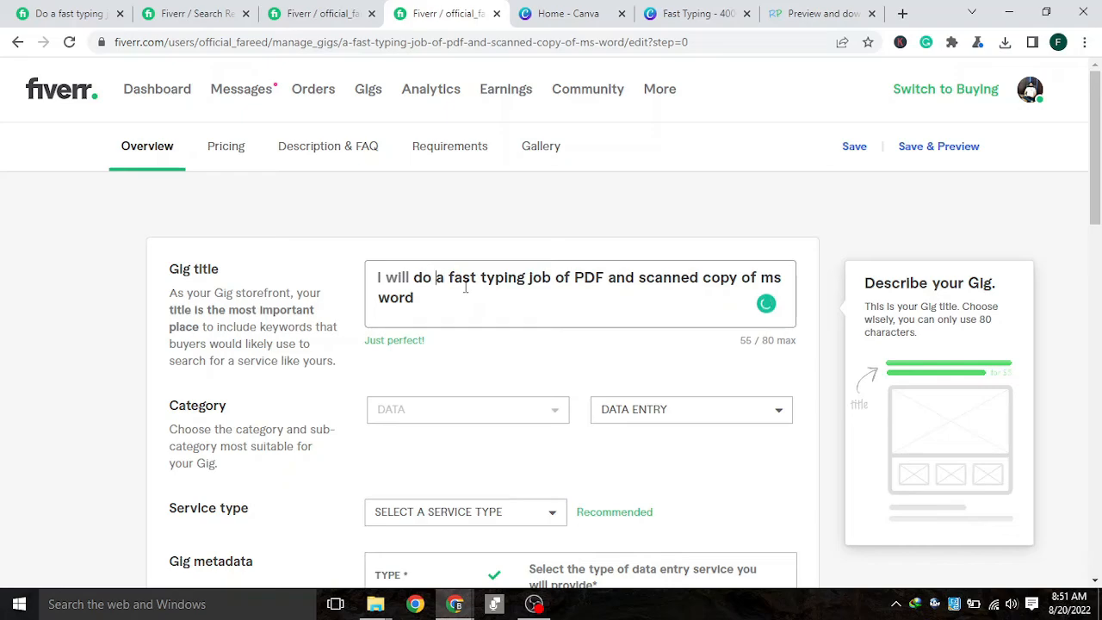
{"action": "left_click", "coordinate": [923, 147]}
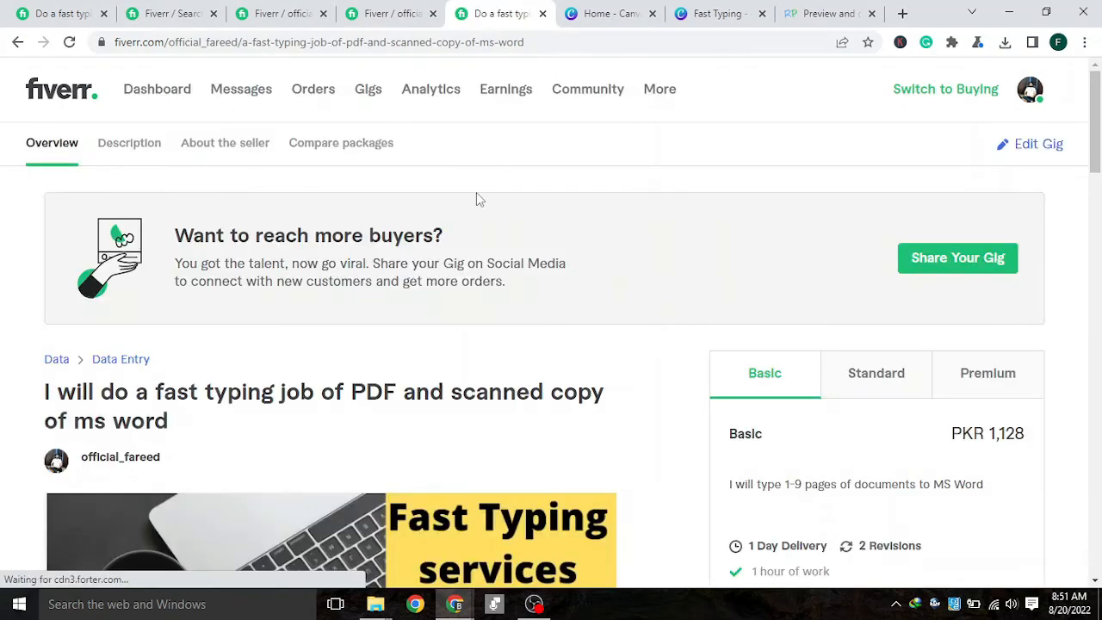
Review the previewed gig's title, gallery image and About This Gig description
{"action": "scroll", "coordinate": [773, 346], "scroll_direction": "down", "scroll_amount": 2}
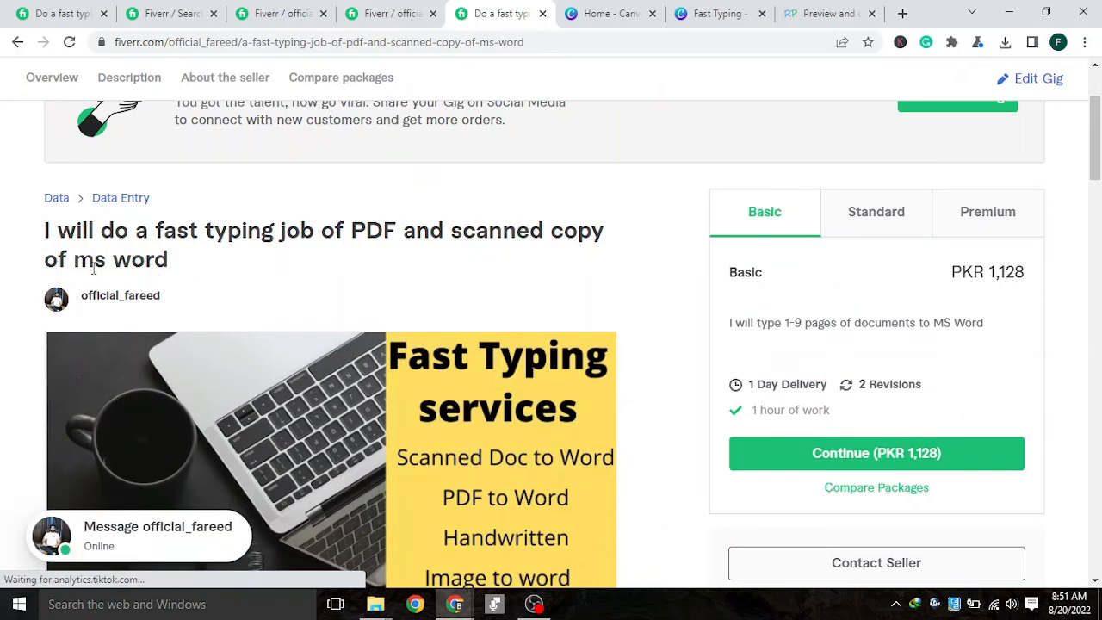
{"action": "scroll", "coordinate": [472, 250], "scroll_direction": "down", "scroll_amount": 2}
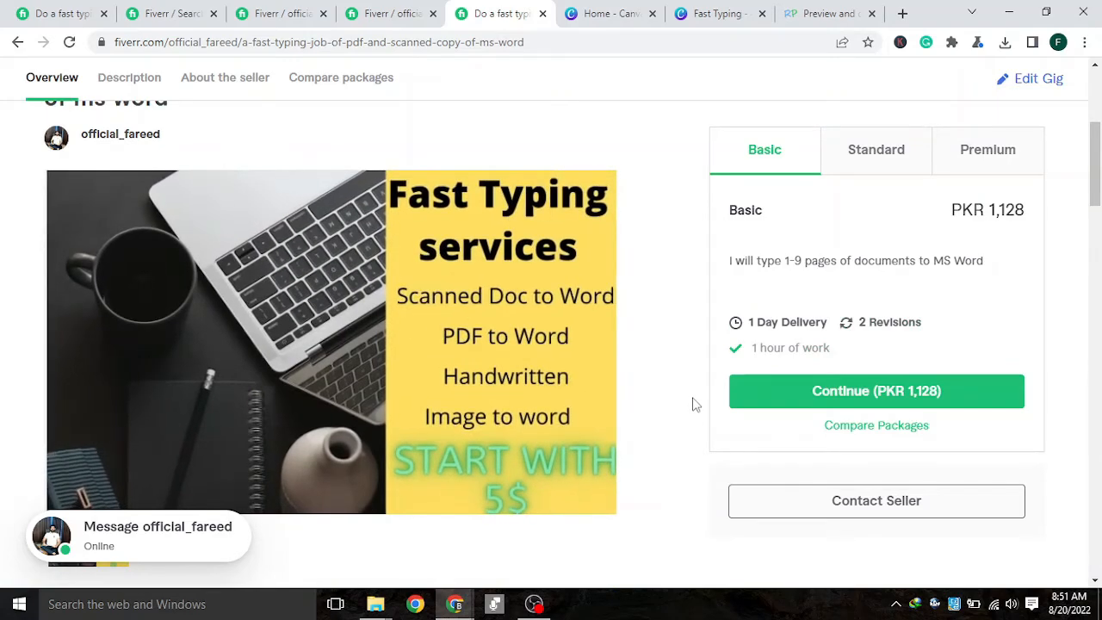
{"action": "scroll", "coordinate": [694, 402], "scroll_direction": "down", "scroll_amount": 1}
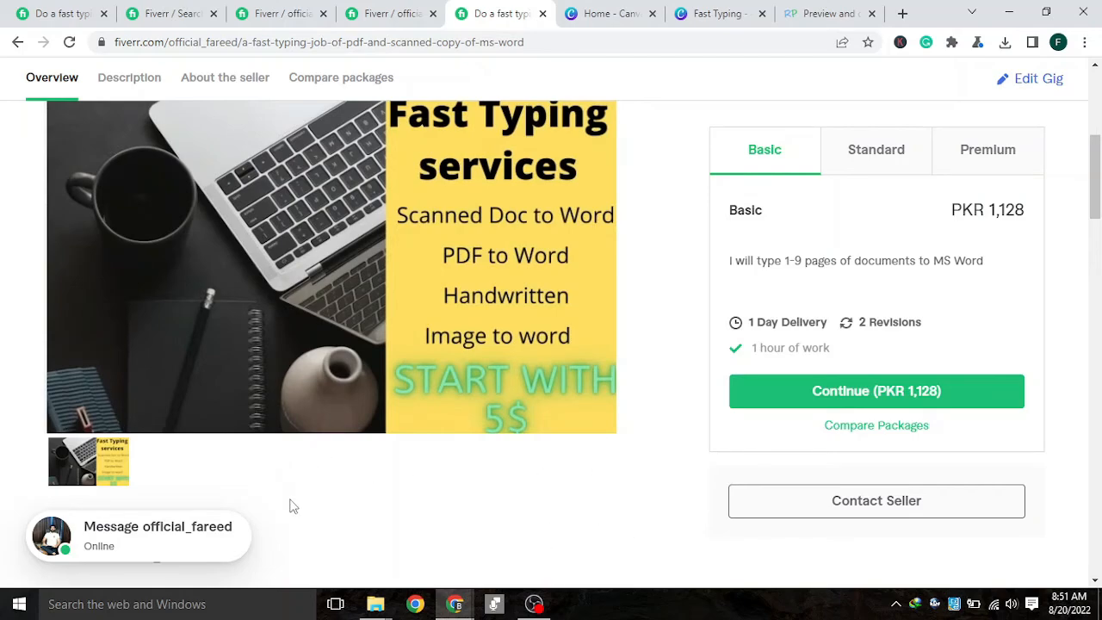
{"action": "scroll", "coordinate": [291, 506], "scroll_direction": "down", "scroll_amount": 2}
{"action": "scroll", "coordinate": [340, 442], "scroll_direction": "down", "scroll_amount": 1}
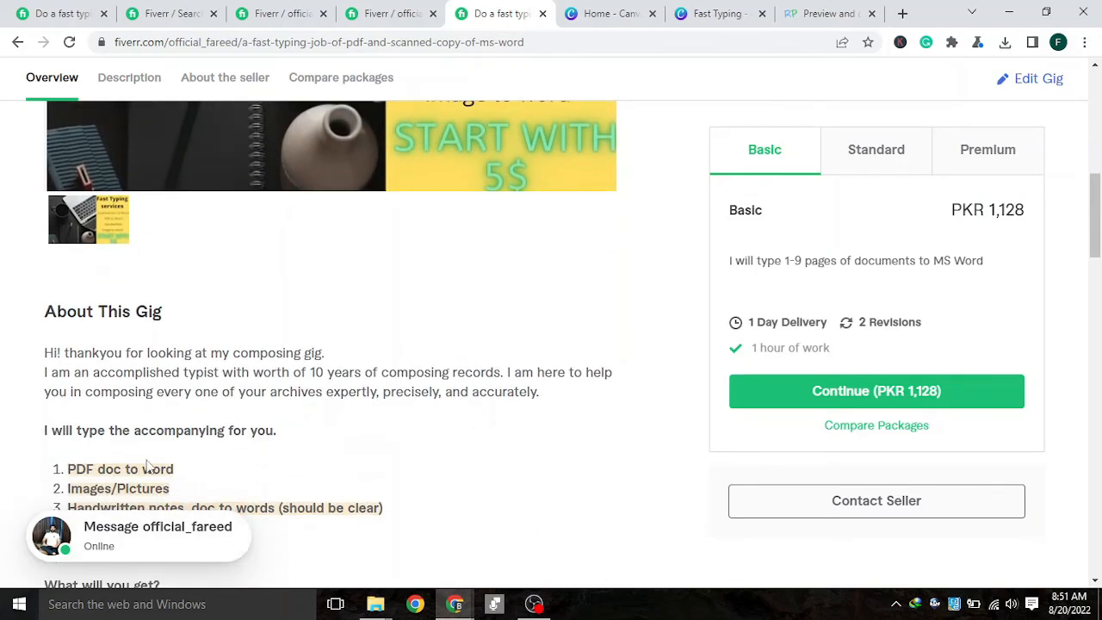
{"action": "scroll", "coordinate": [148, 463], "scroll_direction": "down", "scroll_amount": 1}
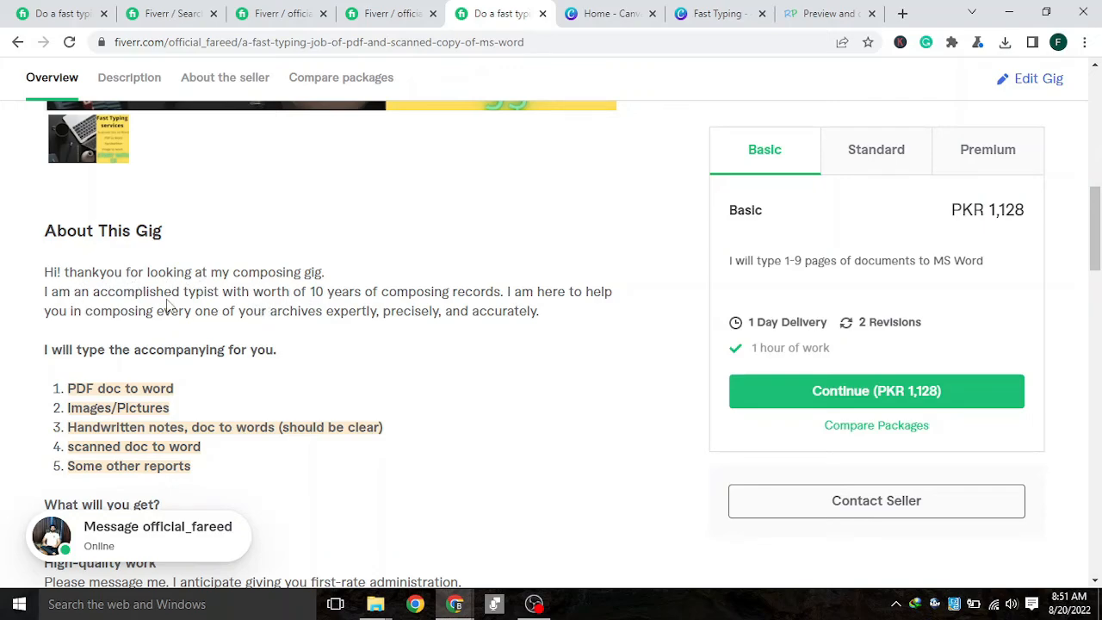
{"action": "scroll", "coordinate": [333, 315], "scroll_direction": "down", "scroll_amount": 1}
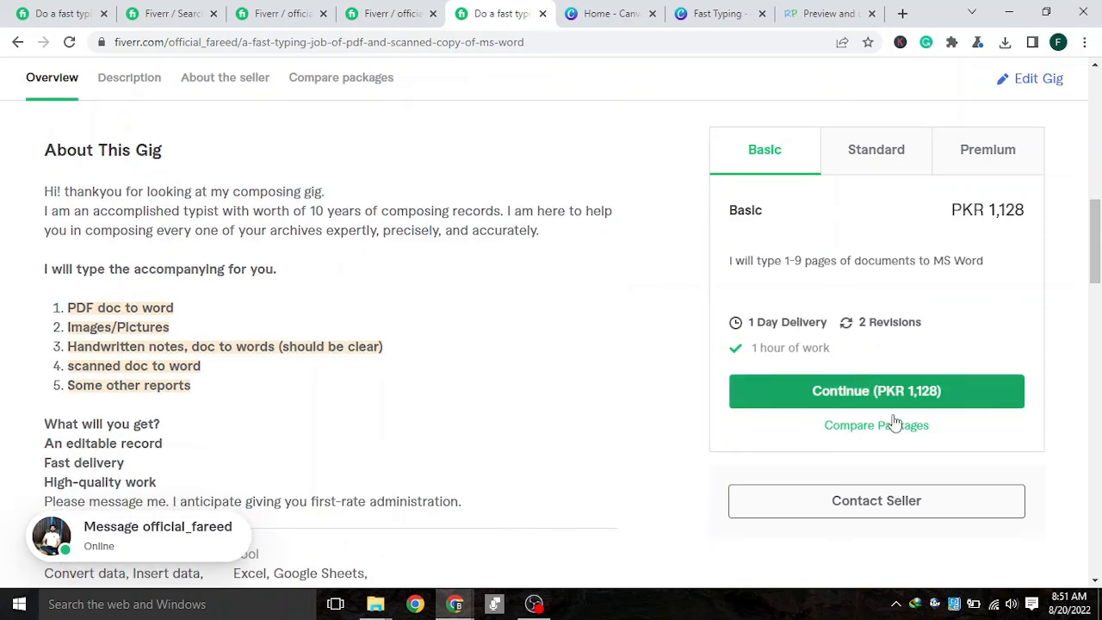
Compare the price, page range and delivery time of the gig's Basic, Standard and Premium packages
{"action": "scroll", "coordinate": [874, 357], "scroll_direction": "up", "scroll_amount": 1}
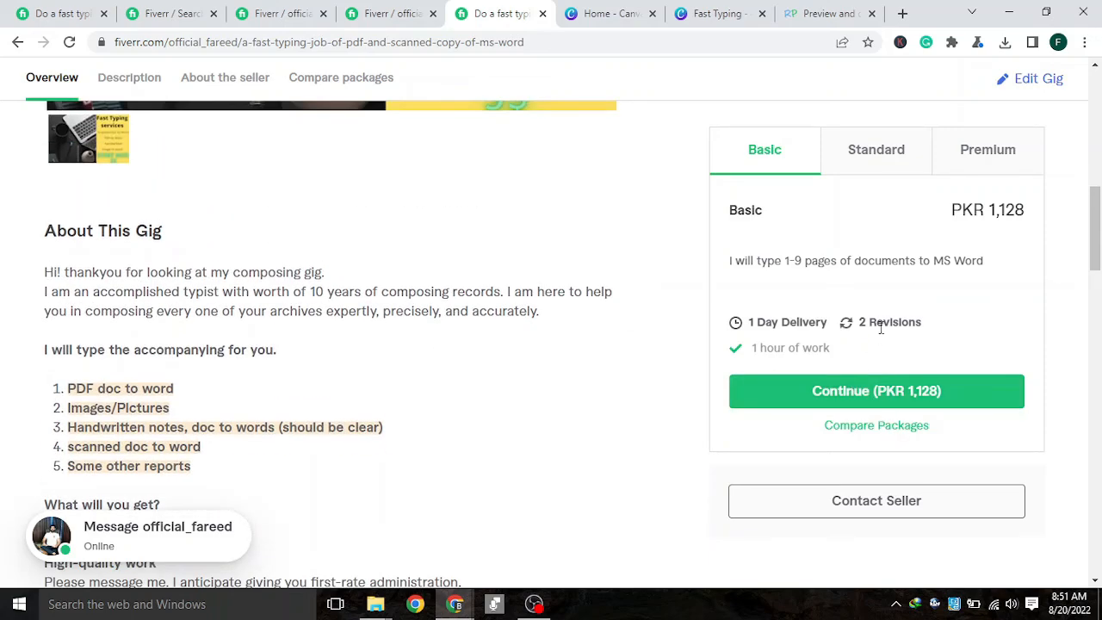
{"action": "scroll", "coordinate": [768, 348], "scroll_direction": "up", "scroll_amount": 8}
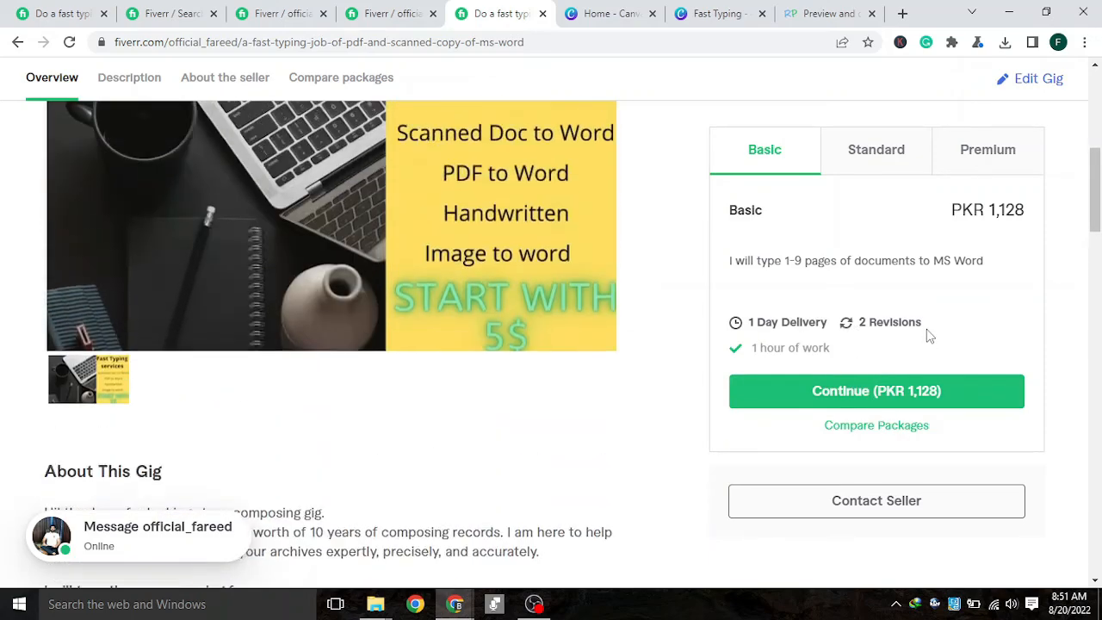
{"action": "scroll", "coordinate": [934, 374], "scroll_direction": "down", "scroll_amount": 3}
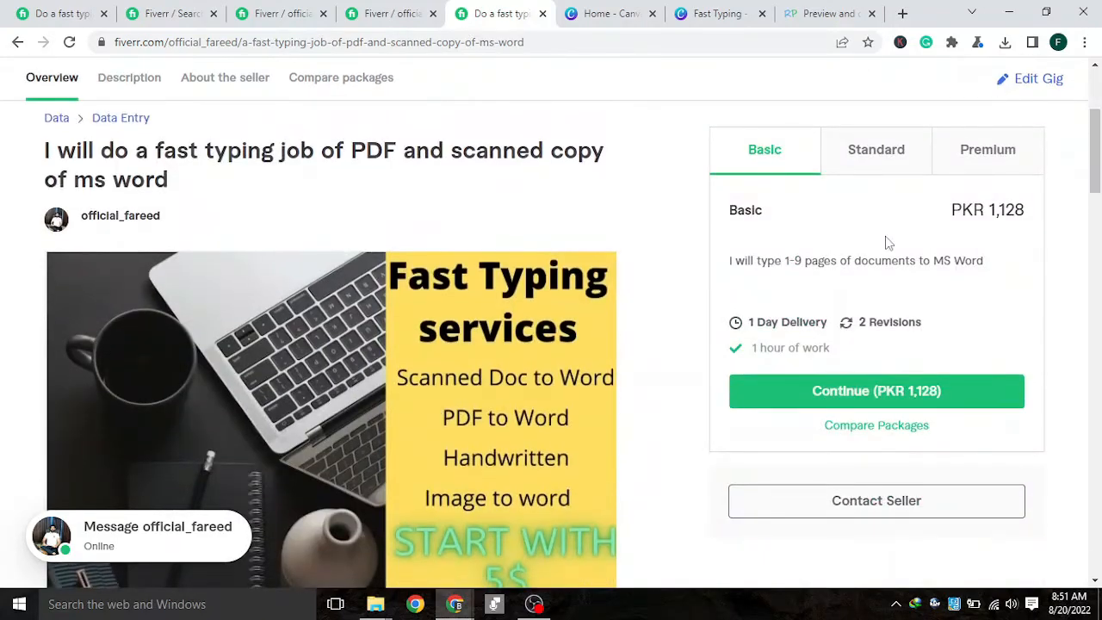
{"action": "scroll", "coordinate": [876, 234], "scroll_direction": "up", "scroll_amount": 1}
{"action": "left_click", "coordinate": [877, 234]}
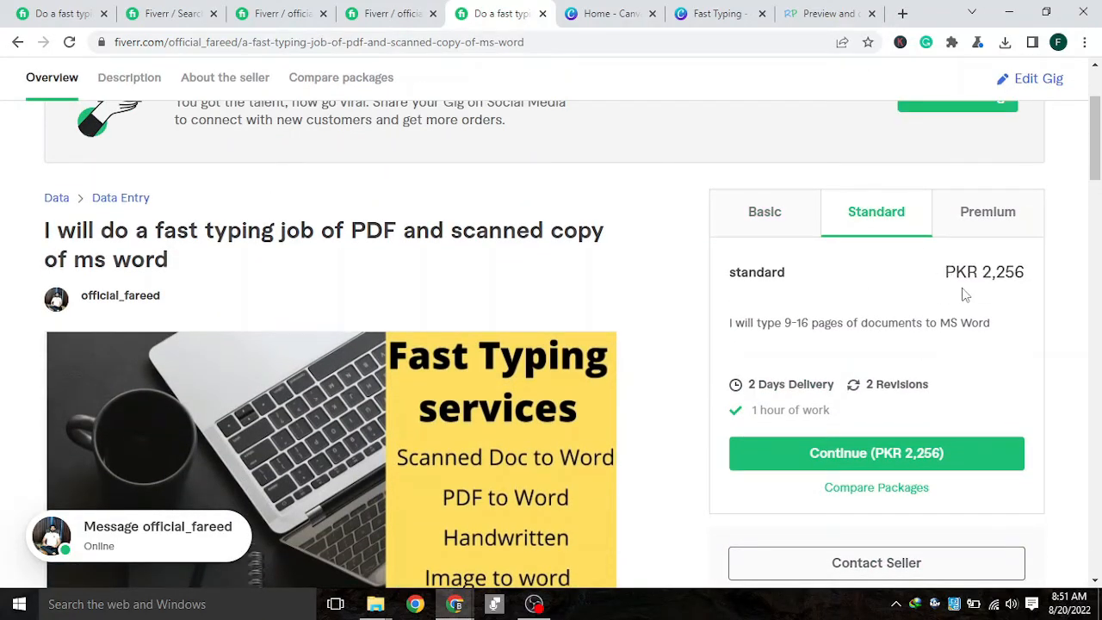
{"action": "double_click", "coordinate": [996, 272]}
{"action": "left_click", "coordinate": [1037, 328]}
{"action": "left_click", "coordinate": [1011, 222]}
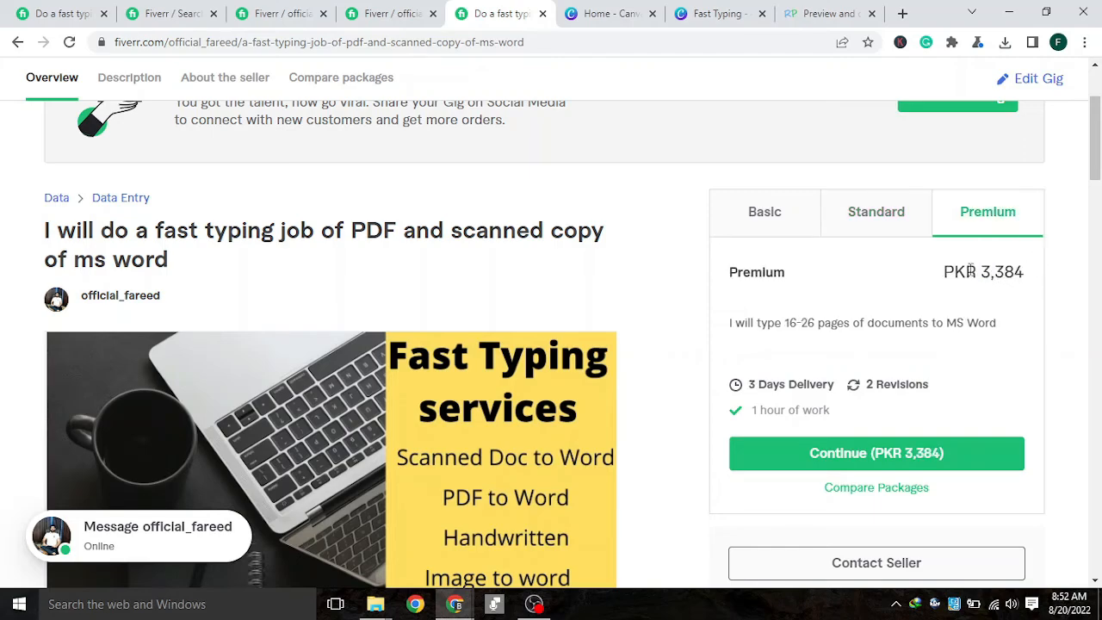
{"action": "left_click", "coordinate": [895, 215]}
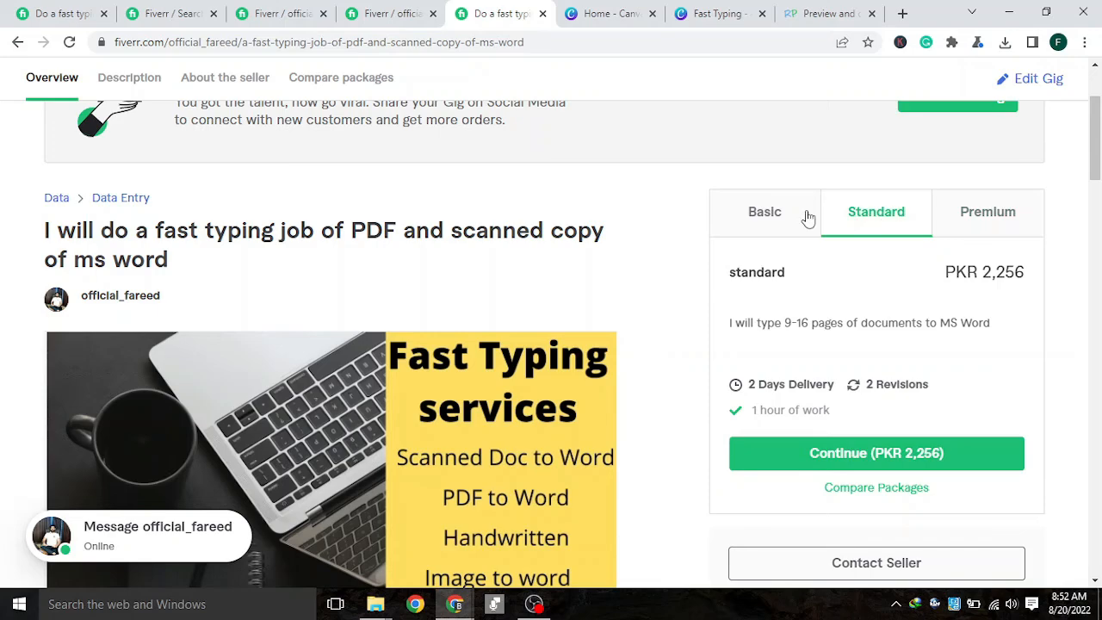
{"action": "left_click", "coordinate": [779, 217]}
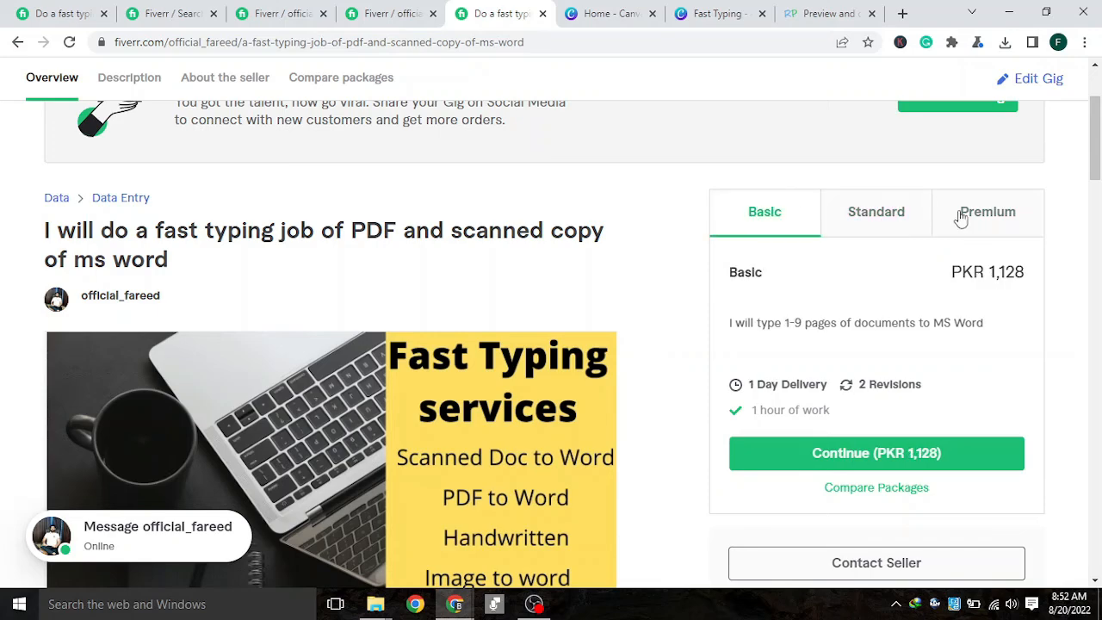
{"action": "left_click", "coordinate": [886, 226]}
{"action": "left_click", "coordinate": [754, 217]}
Review the gig description and About The Seller section, then open the seller contact message form and close it without sending anything
{"action": "scroll", "coordinate": [859, 278], "scroll_direction": "down", "scroll_amount": 3}
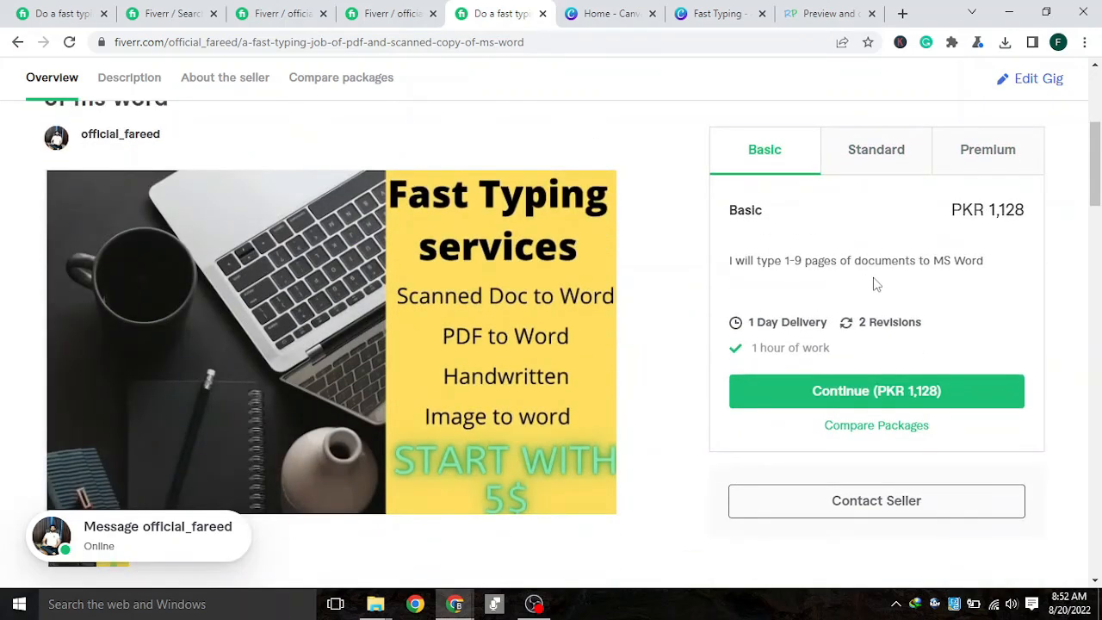
{"action": "scroll", "coordinate": [241, 433], "scroll_direction": "down", "scroll_amount": 3}
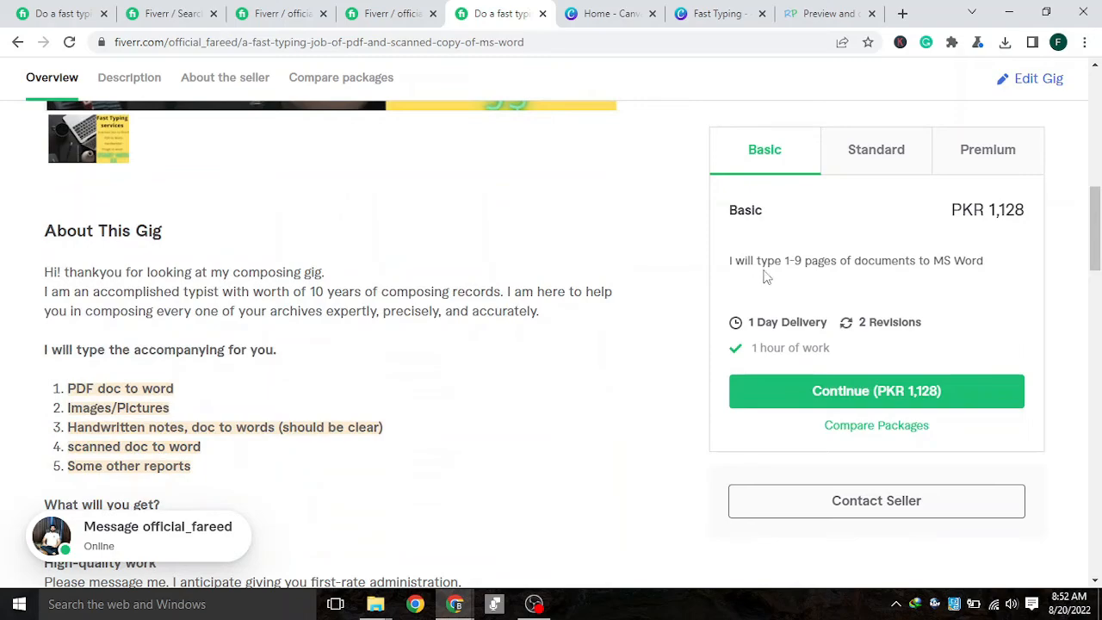
{"action": "scroll", "coordinate": [442, 411], "scroll_direction": "down", "scroll_amount": 5}
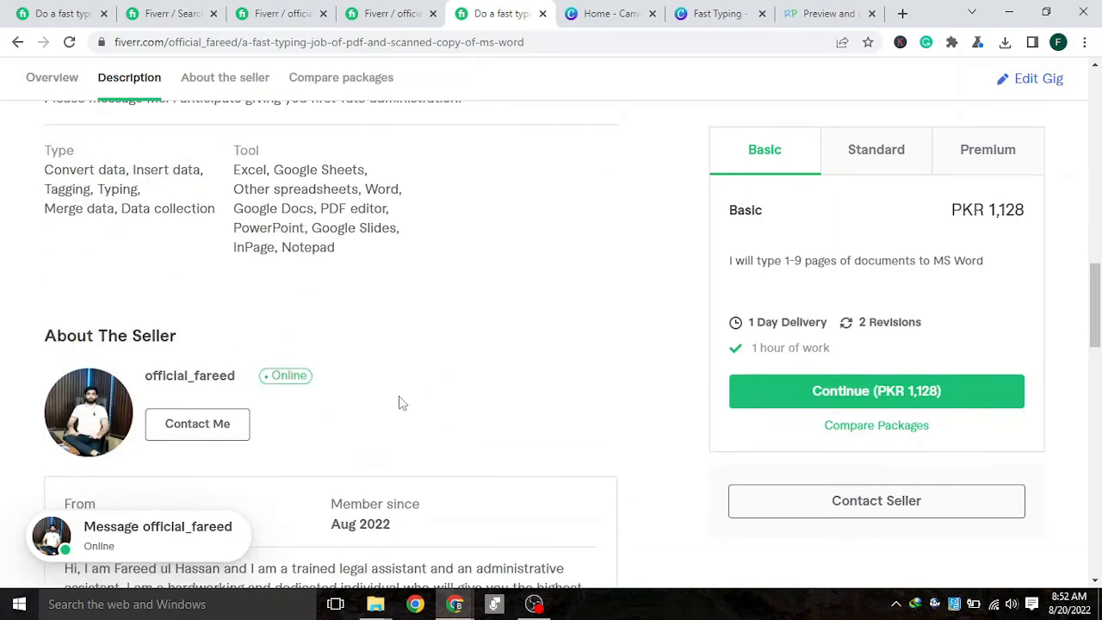
{"action": "scroll", "coordinate": [319, 407], "scroll_direction": "down", "scroll_amount": 2}
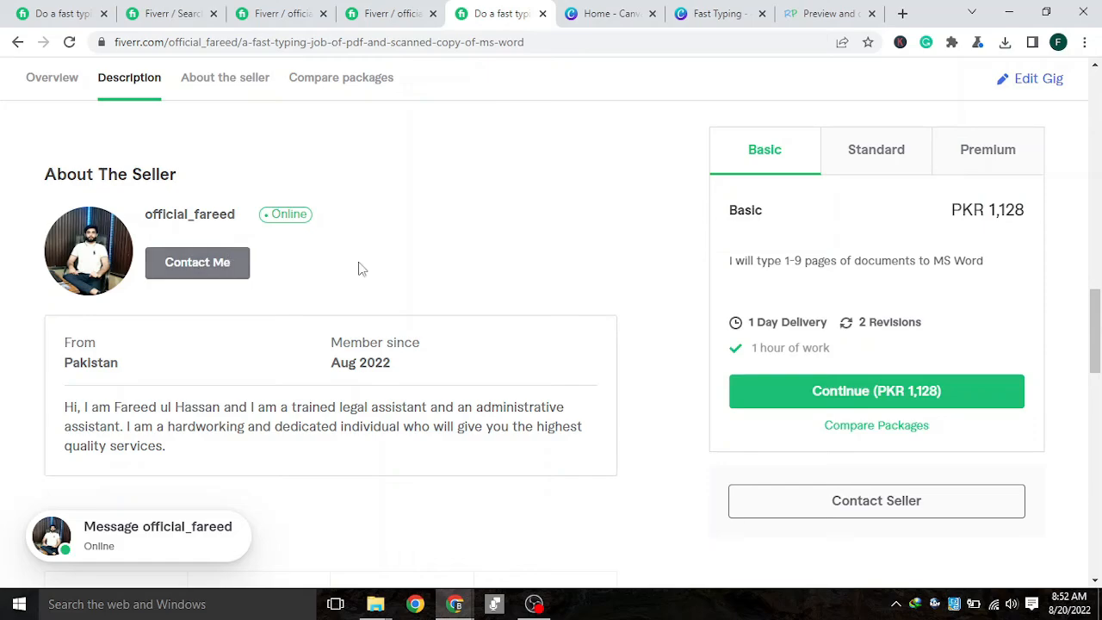
{"action": "left_click", "coordinate": [197, 270]}
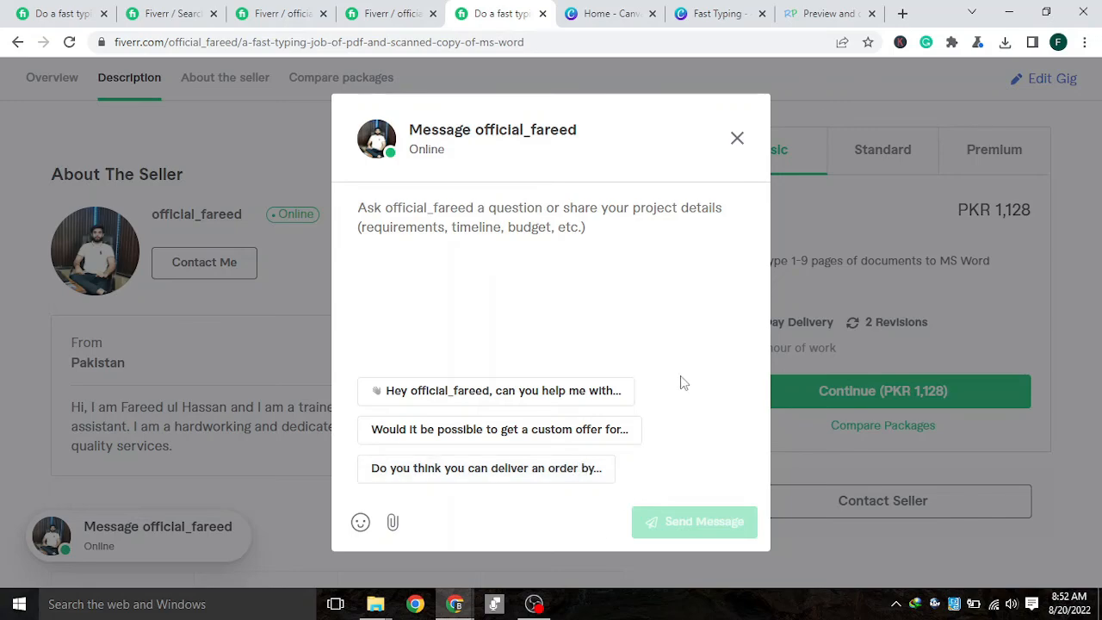
{"action": "double_click", "coordinate": [737, 141]}
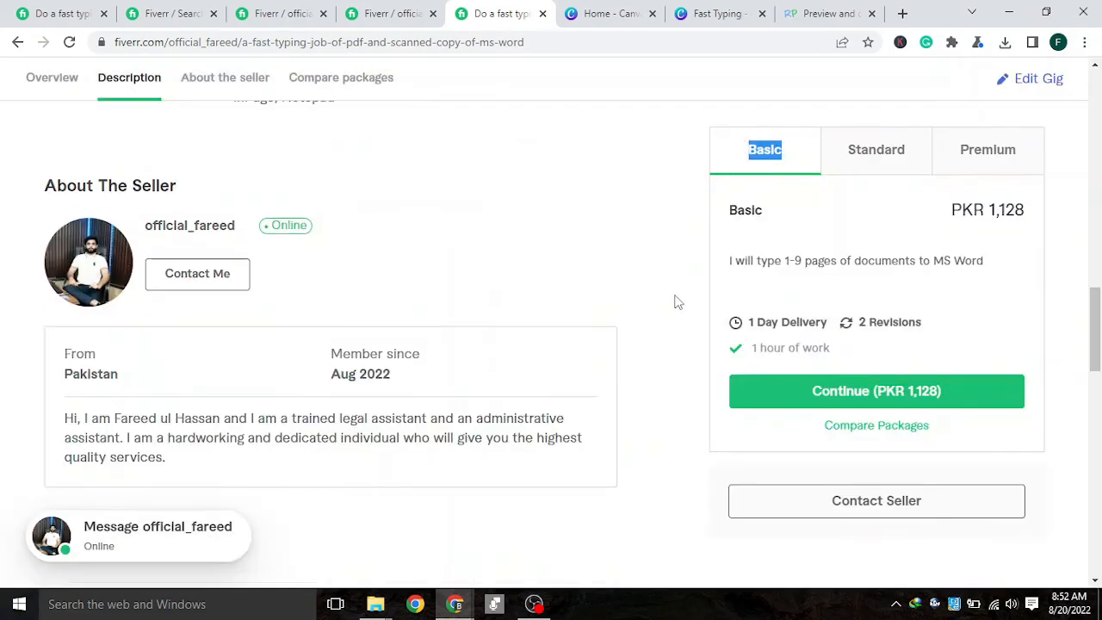
Change the Fiverr account's display currency to US dollars from the profile options
{"action": "scroll", "coordinate": [677, 300], "scroll_direction": "up", "scroll_amount": 10}
{"action": "scroll", "coordinate": [726, 344], "scroll_direction": "up", "scroll_amount": 4}
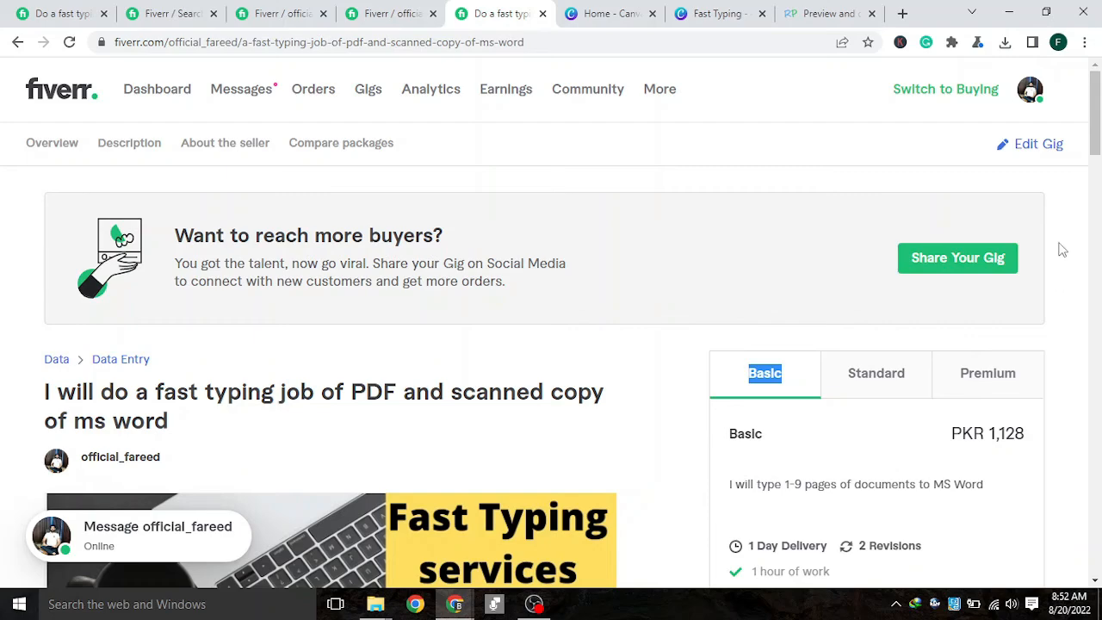
{"action": "left_click", "coordinate": [762, 167]}
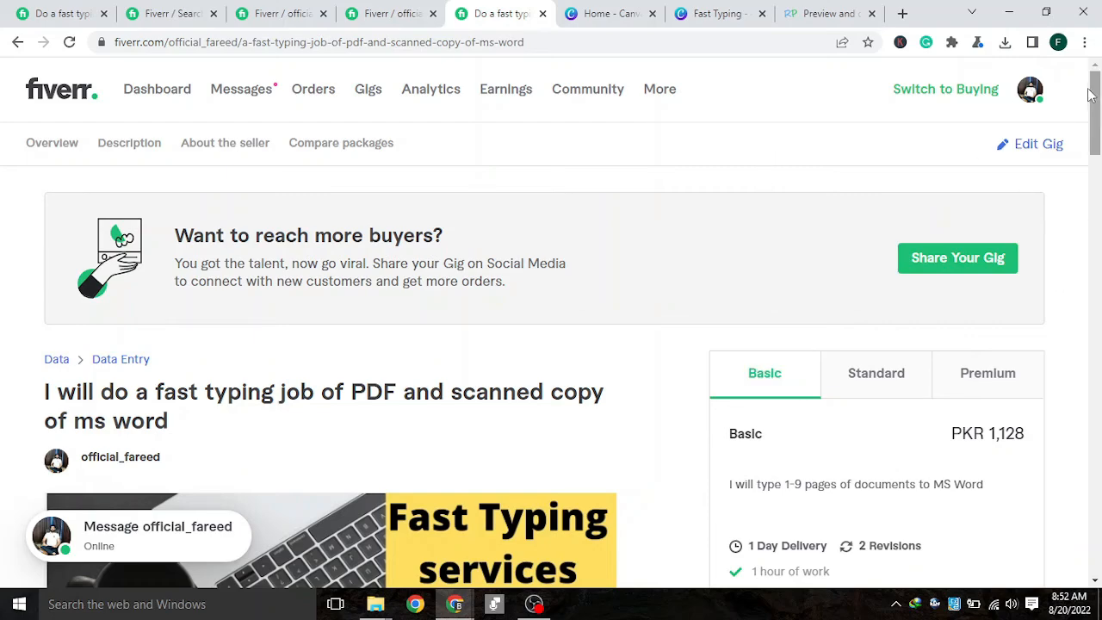
{"action": "left_click", "coordinate": [1030, 92]}
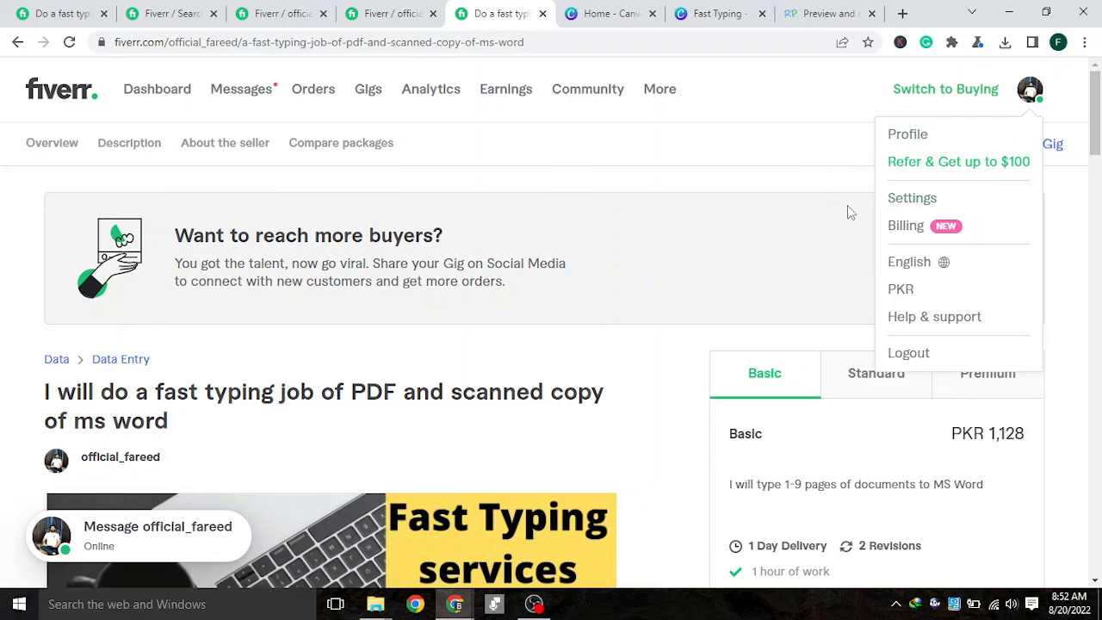
{"action": "left_click", "coordinate": [900, 292]}
{"action": "mouse_move", "coordinate": [662, 94]}
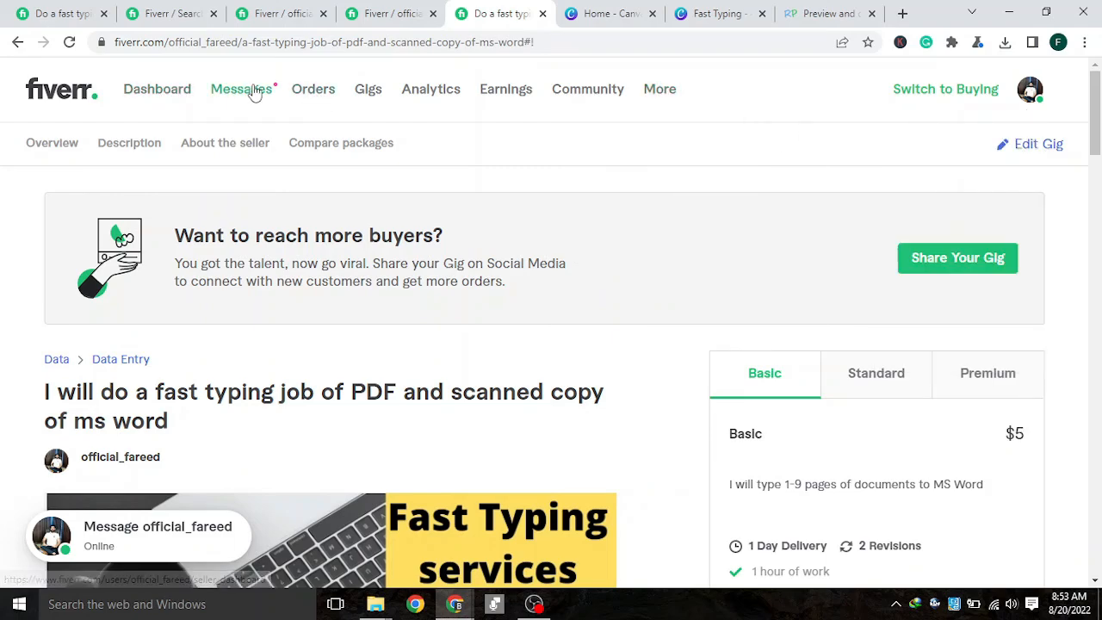
Open the seller dashboard and review its performance rates, active orders, inbox, social network links and top-seller recommendations
{"action": "left_click", "coordinate": [172, 95]}
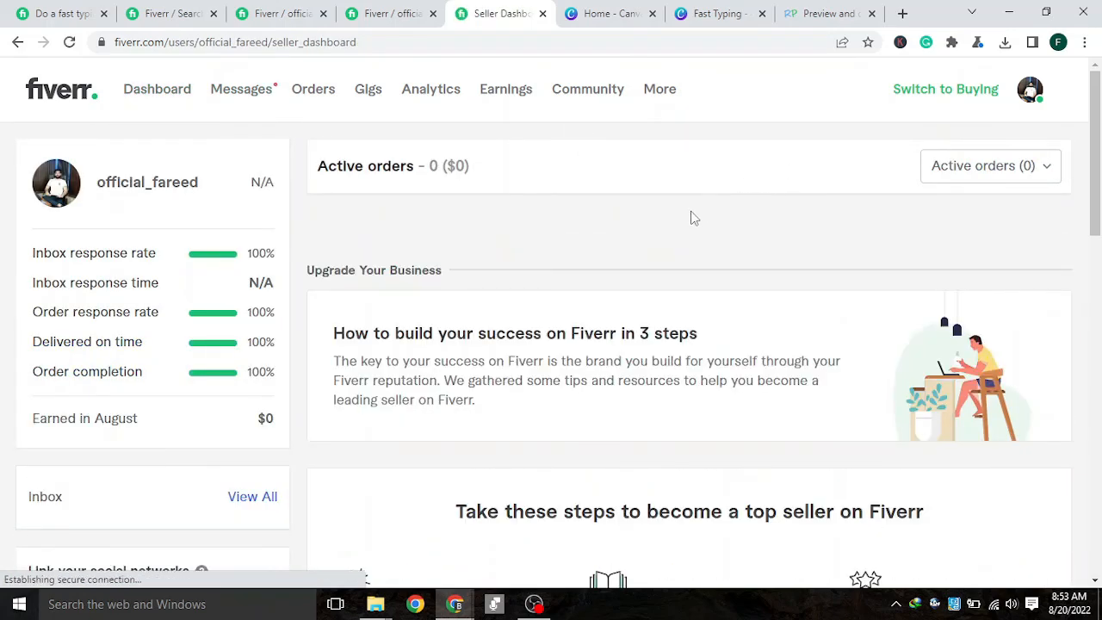
{"action": "scroll", "coordinate": [666, 241], "scroll_direction": "down", "scroll_amount": 1}
{"action": "scroll", "coordinate": [666, 240], "scroll_direction": "down", "scroll_amount": 1}
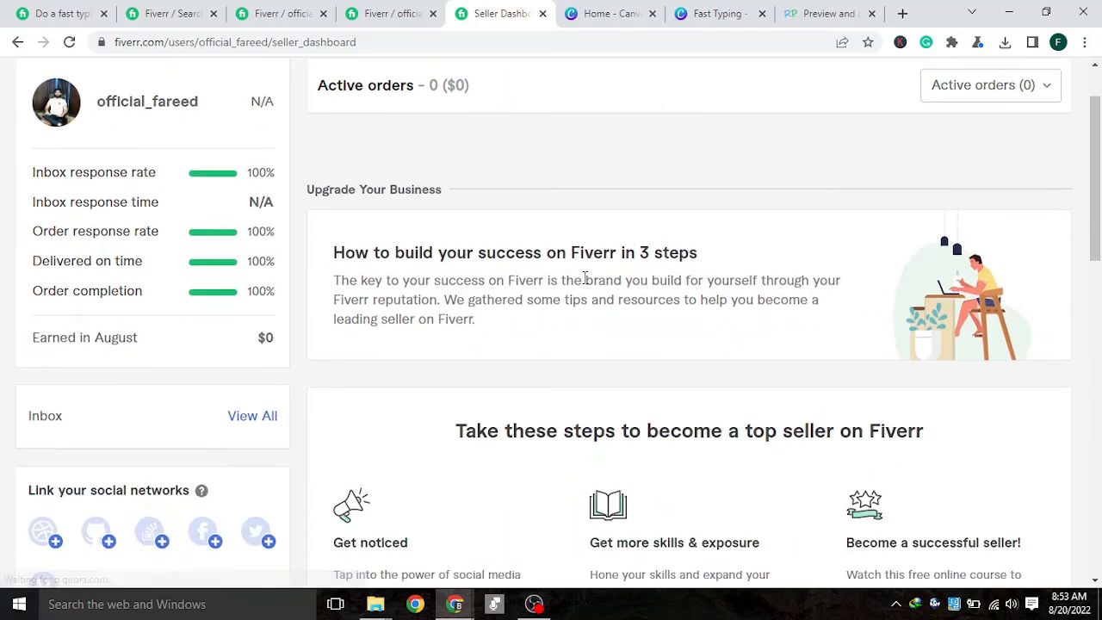
{"action": "scroll", "coordinate": [517, 293], "scroll_direction": "down", "scroll_amount": 1}
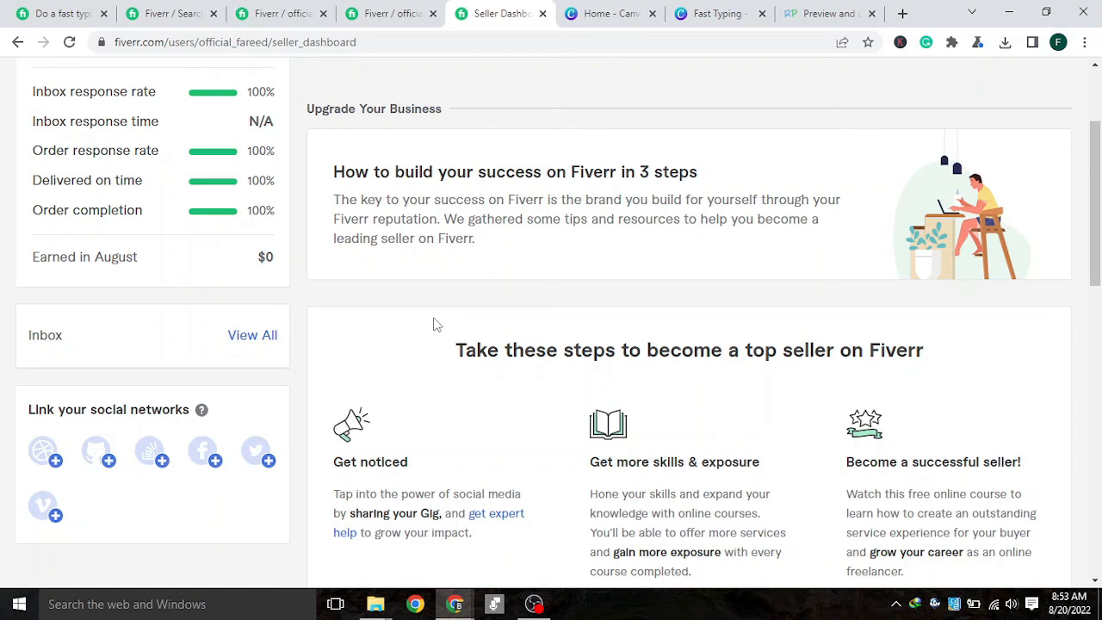
{"action": "scroll", "coordinate": [551, 309], "scroll_direction": "down", "scroll_amount": 1}
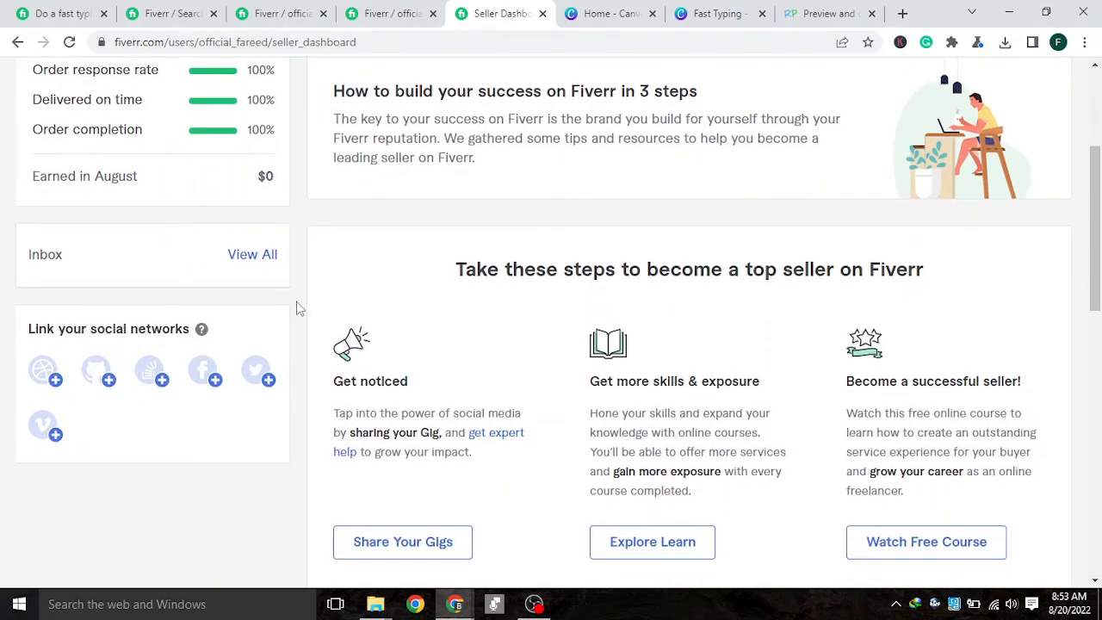
{"action": "scroll", "coordinate": [298, 307], "scroll_direction": "up", "scroll_amount": 2}
{"action": "scroll", "coordinate": [394, 298], "scroll_direction": "up", "scroll_amount": 1}
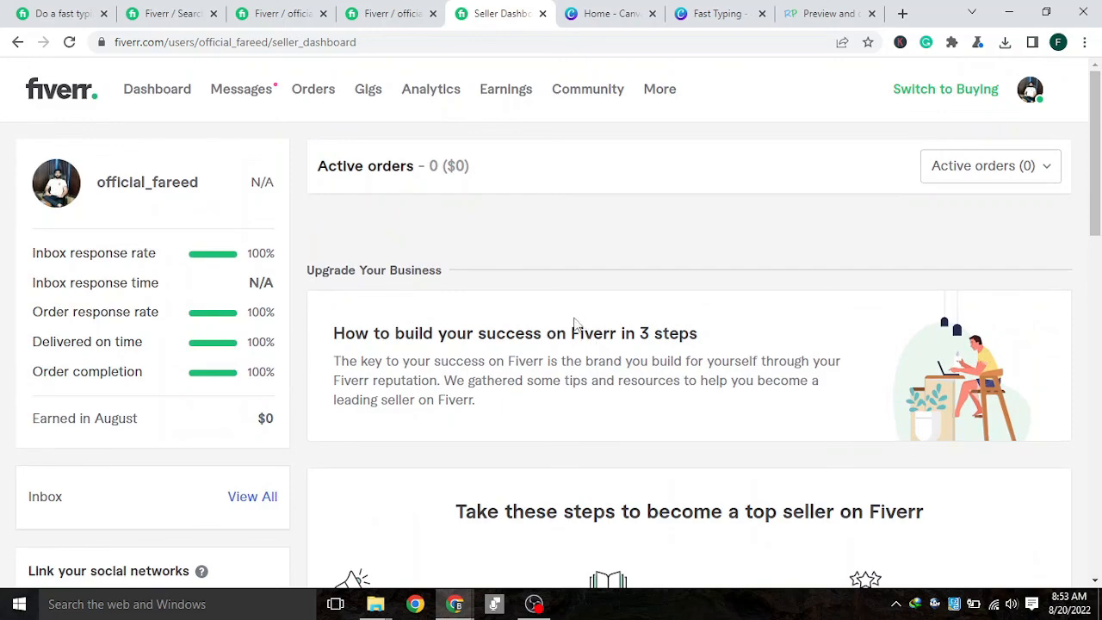